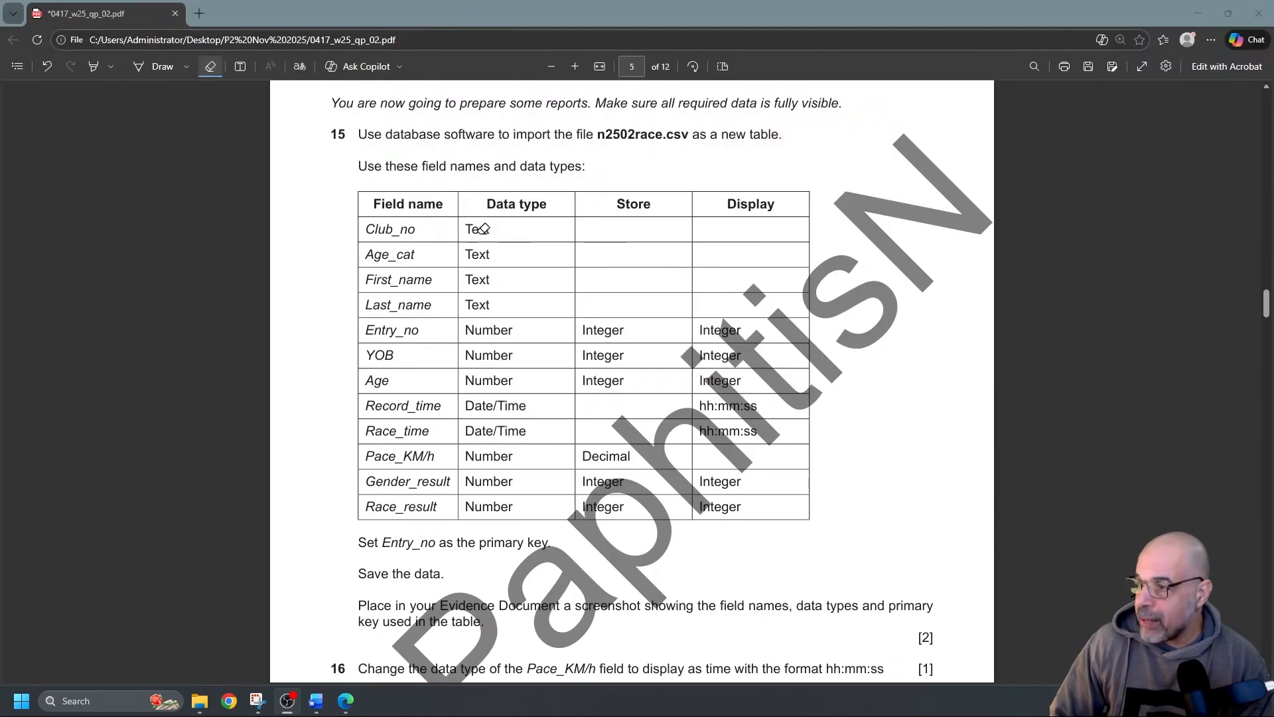
With the PDF pen, underline Record_time, hh:mm:ss, Decimal and Entry_no in question 15's field table
{"action": "left_click", "coordinate": [141, 68]}
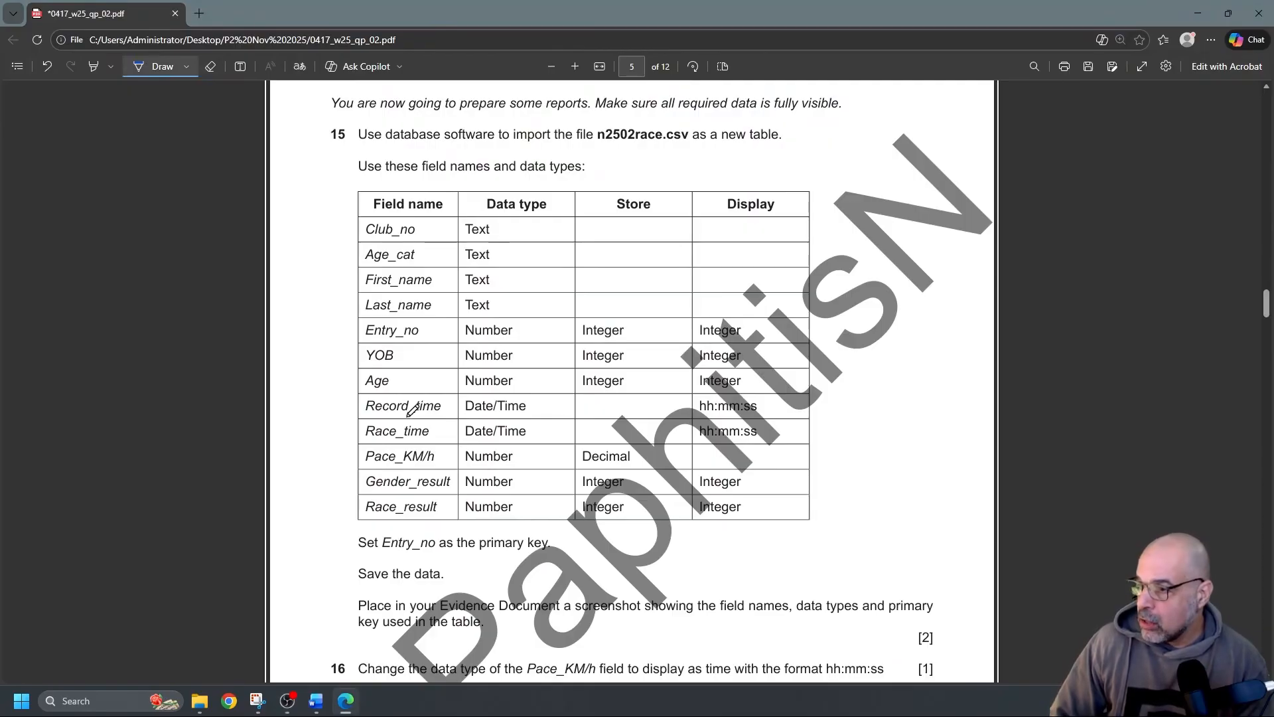
{"action": "mouse_move", "coordinate": [388, 417]}
{"action": "left_mouse_down"}
{"action": "mouse_move", "coordinate": [420, 419]}
{"action": "mouse_move", "coordinate": [408, 441]}
{"action": "left_mouse_up"}
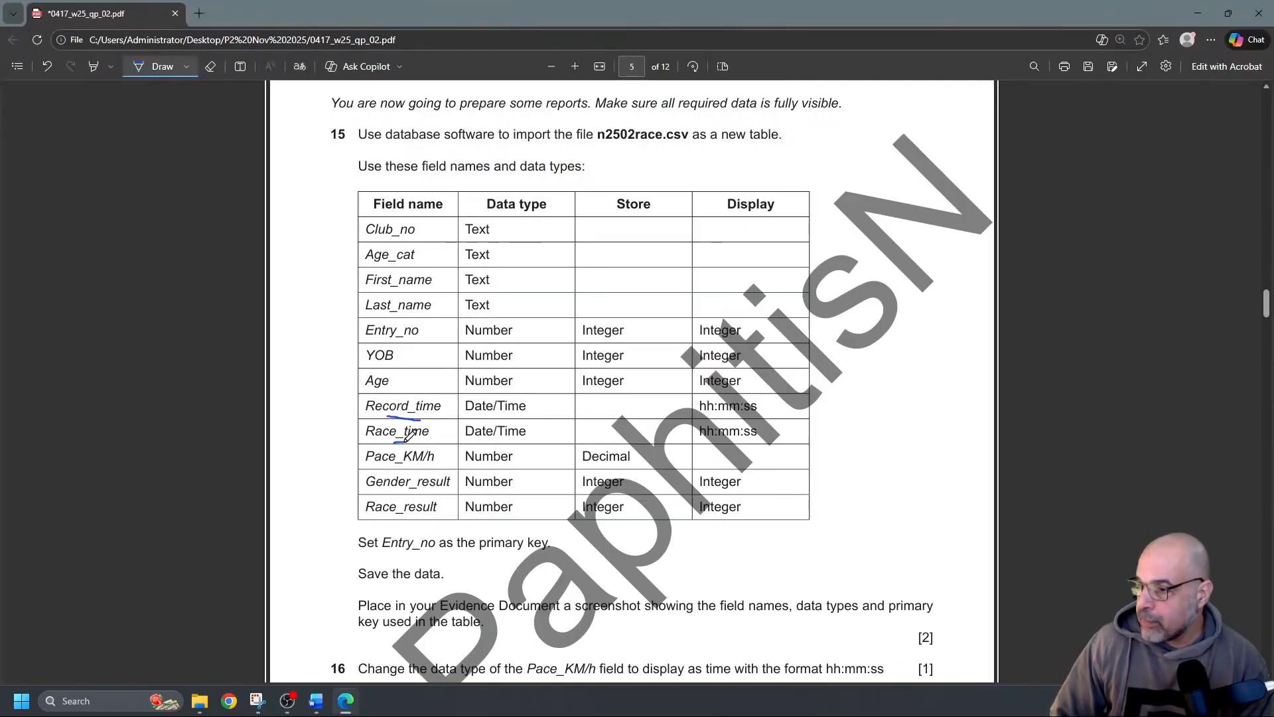
{"action": "left_click_drag", "start_coordinate": [704, 446], "coordinate": [760, 442]}
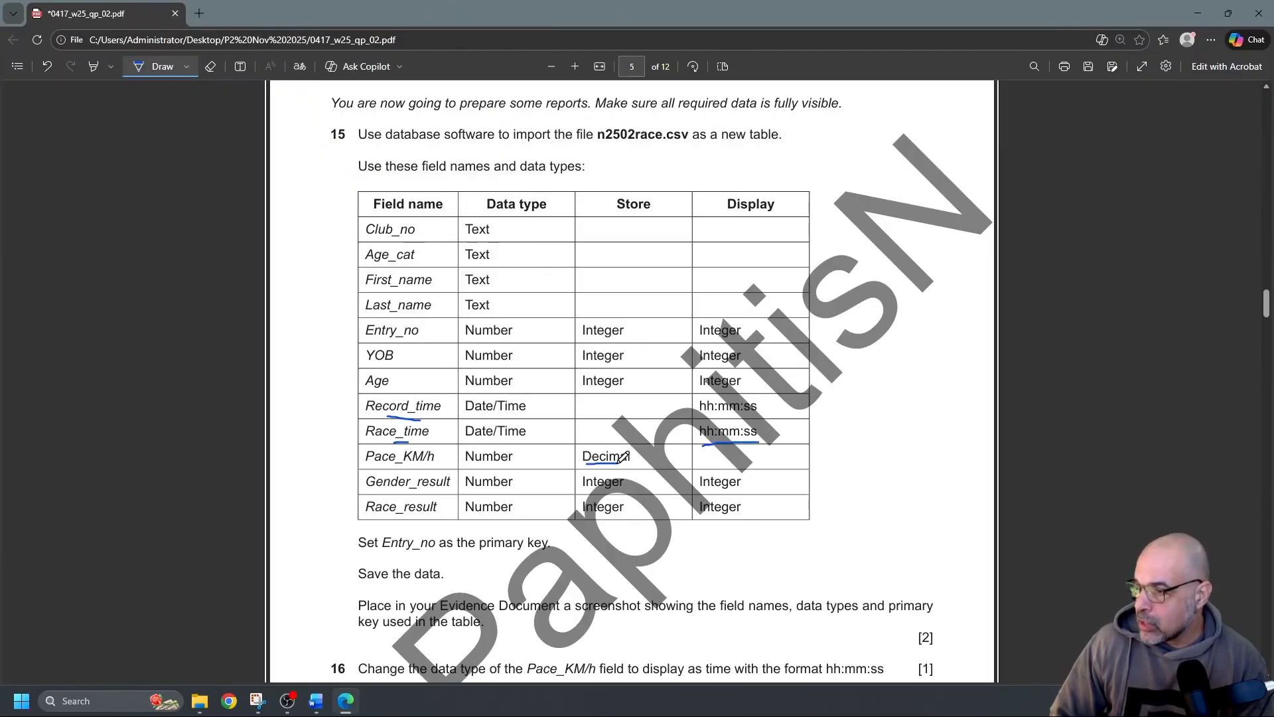
{"action": "left_click_drag", "start_coordinate": [629, 463], "coordinate": [586, 464]}
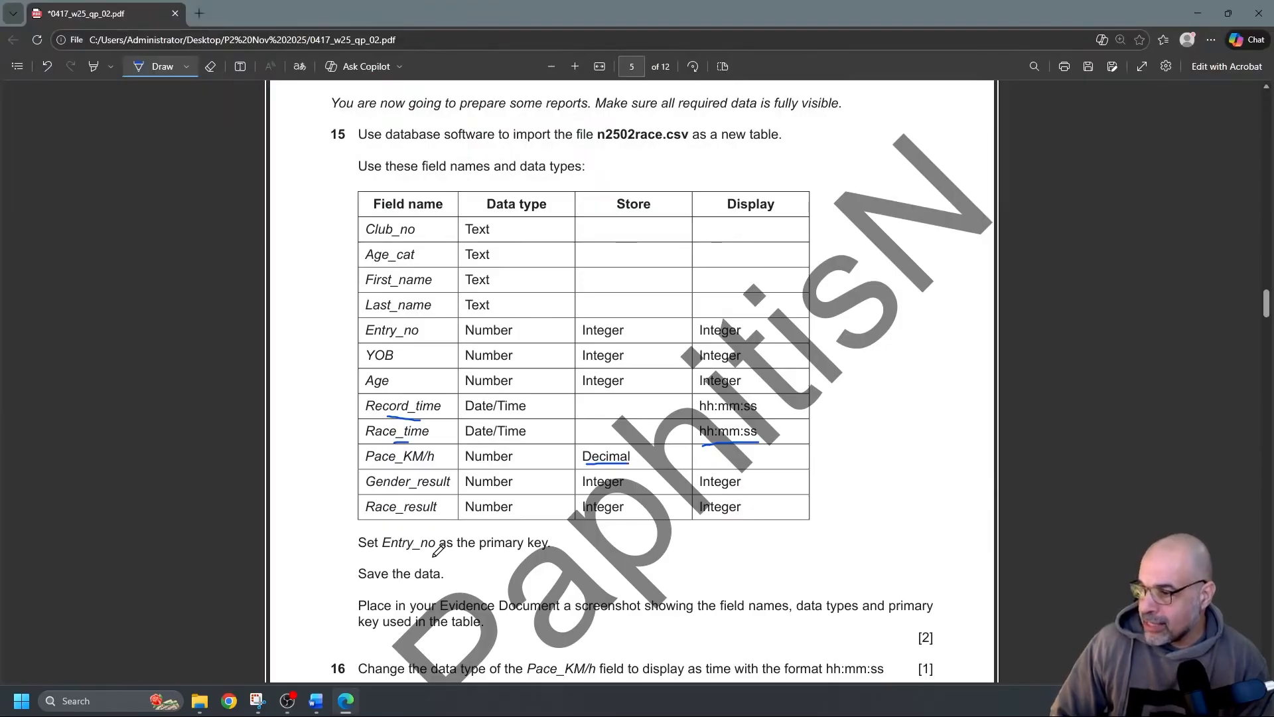
{"action": "left_click_drag", "start_coordinate": [397, 554], "coordinate": [450, 552]}
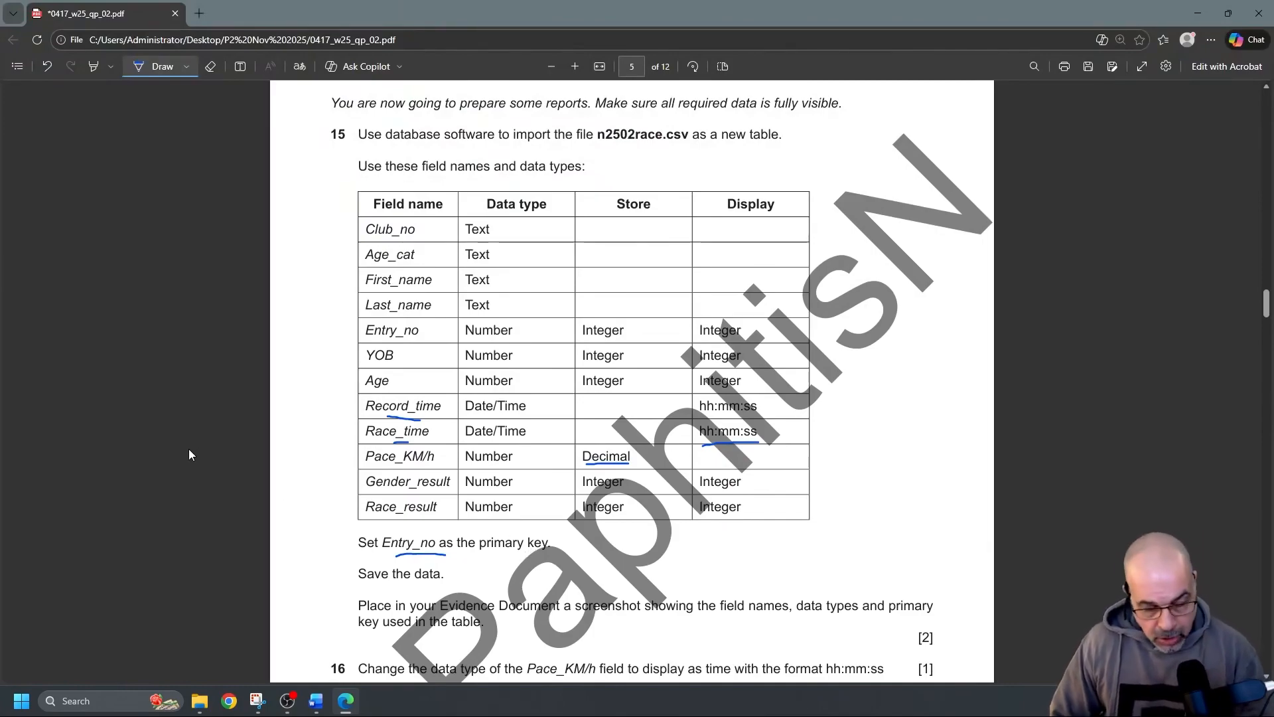
{"action": "key", "text": "alt+Tab"}
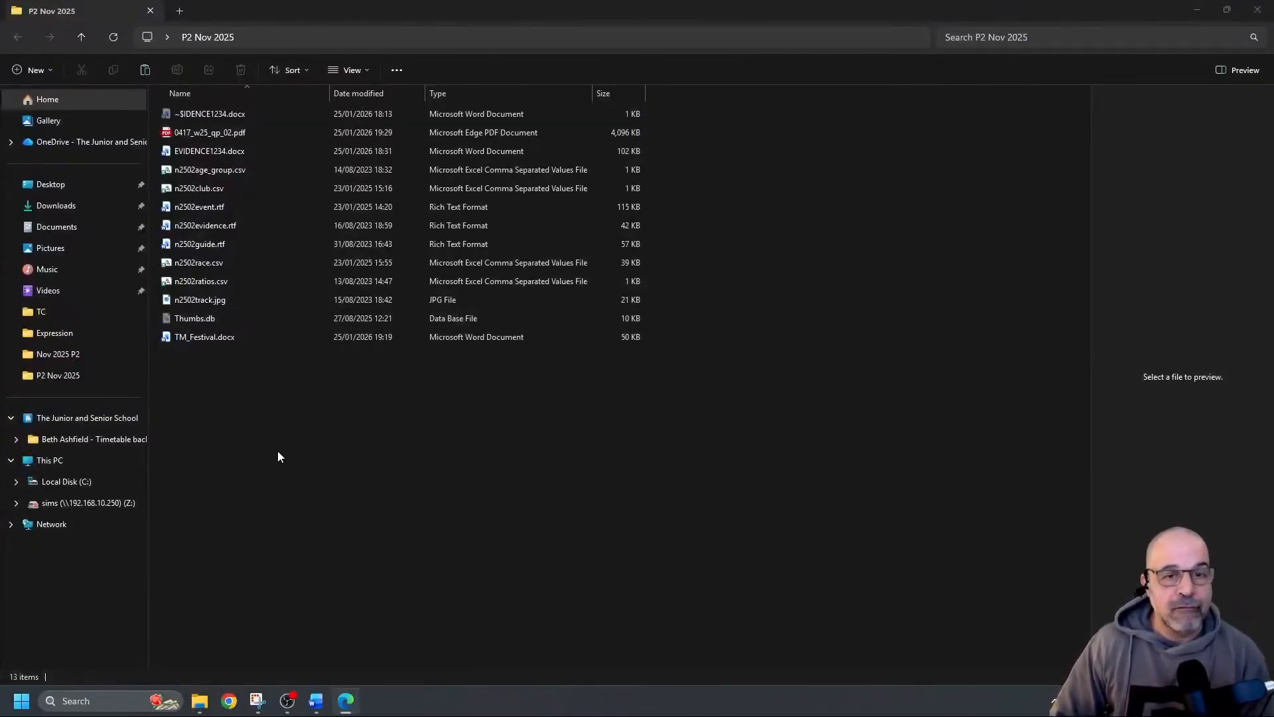
Create a new Access database named NP CY127 1234 in the P2 Nov 2025 folder
{"action": "right_click", "coordinate": [348, 434]}
{"action": "mouse_move", "coordinate": [415, 344]}
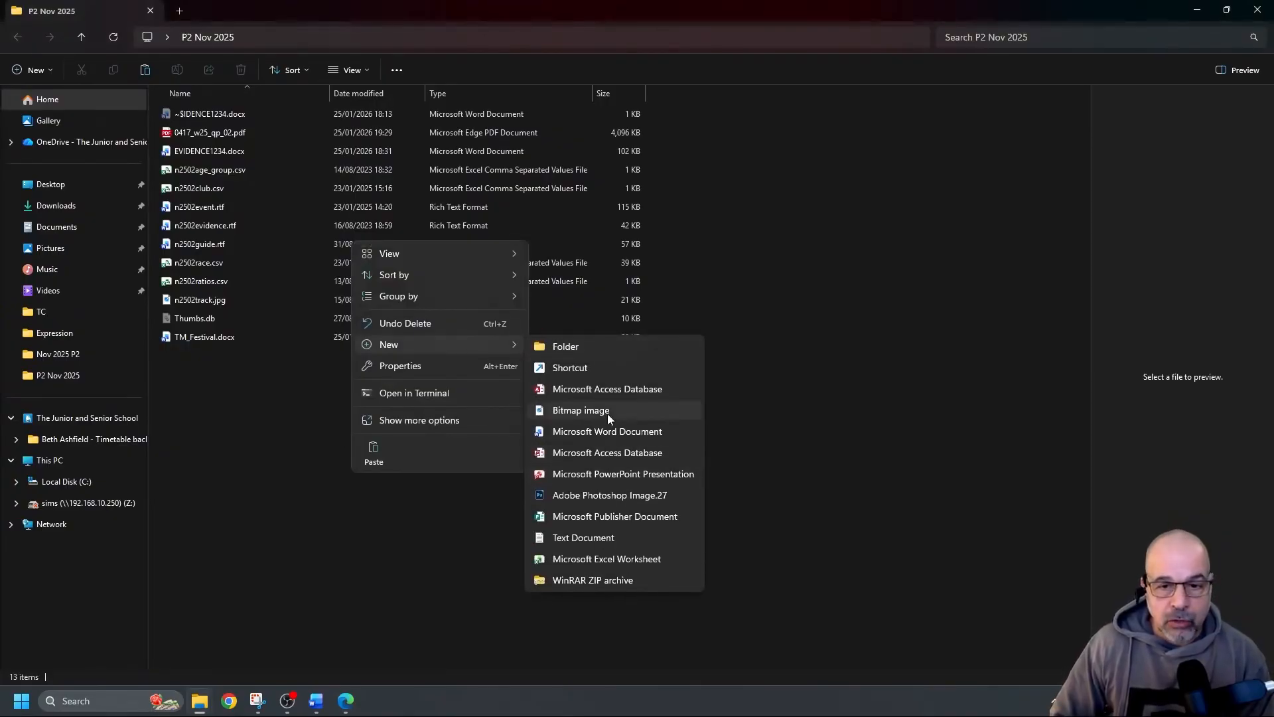
{"action": "left_click", "coordinate": [611, 389]}
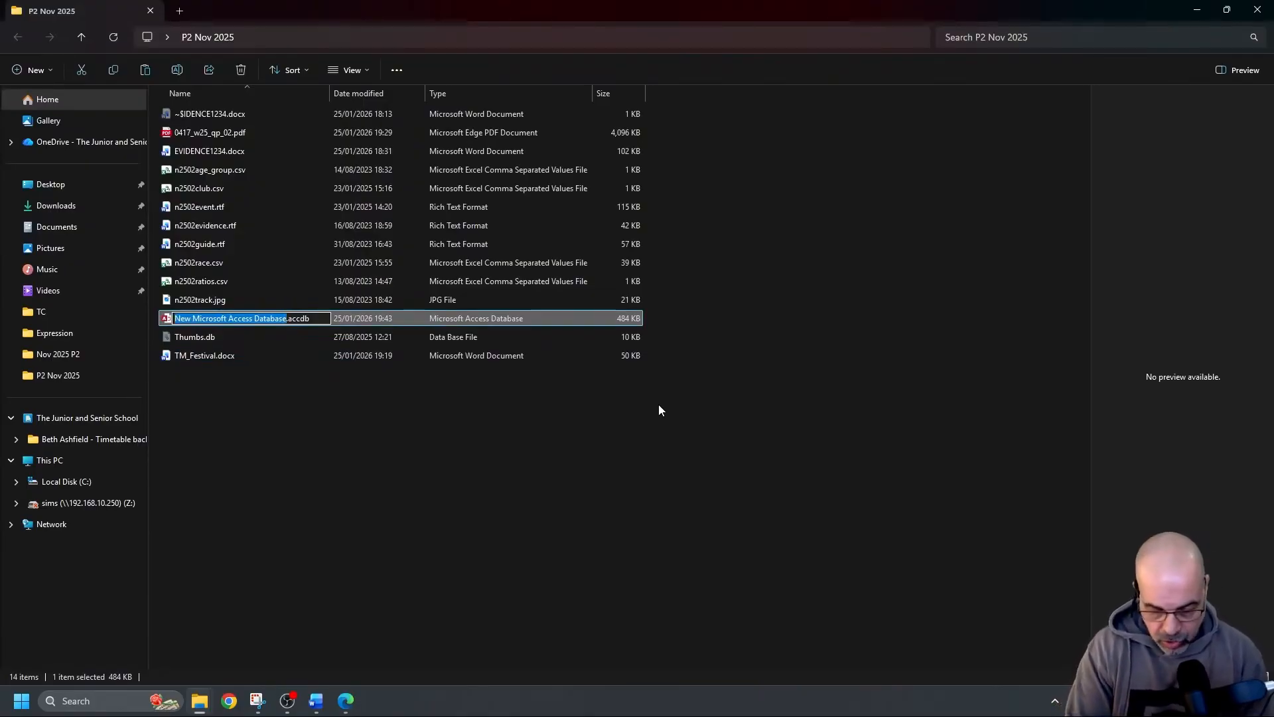
{"action": "type", "text": "NP CY"}
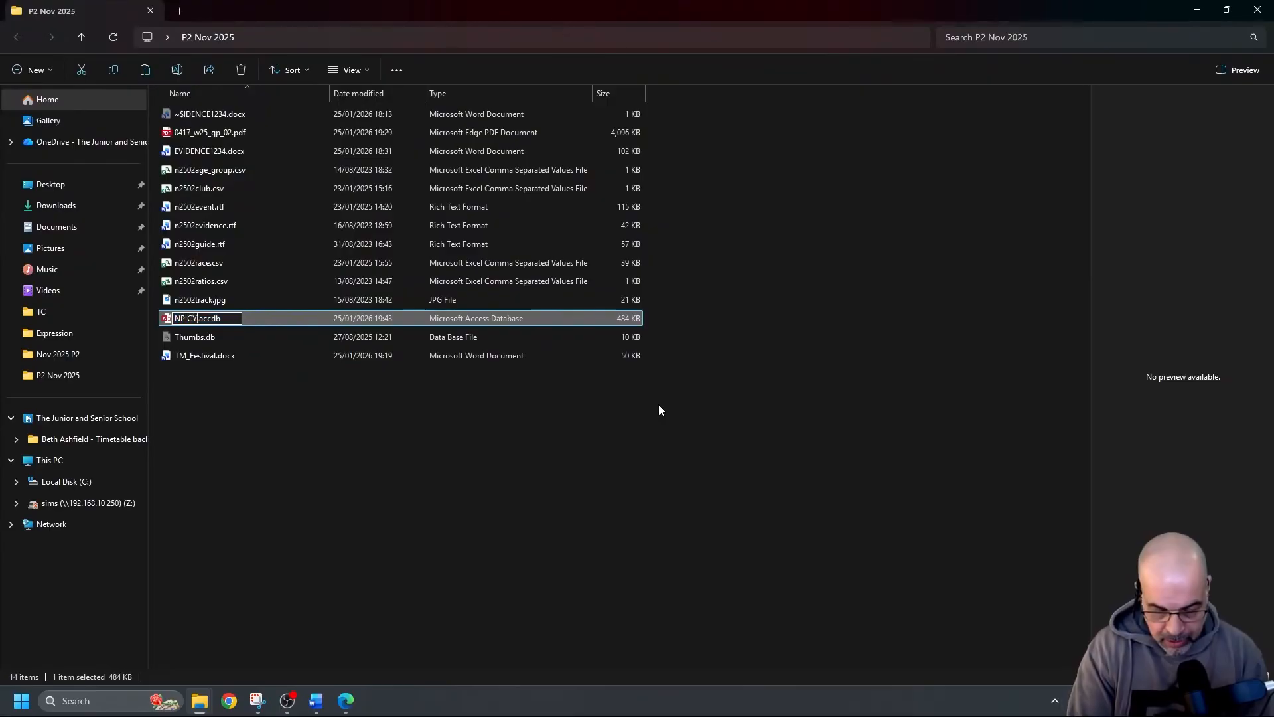
{"action": "type", "text": "127 1"}
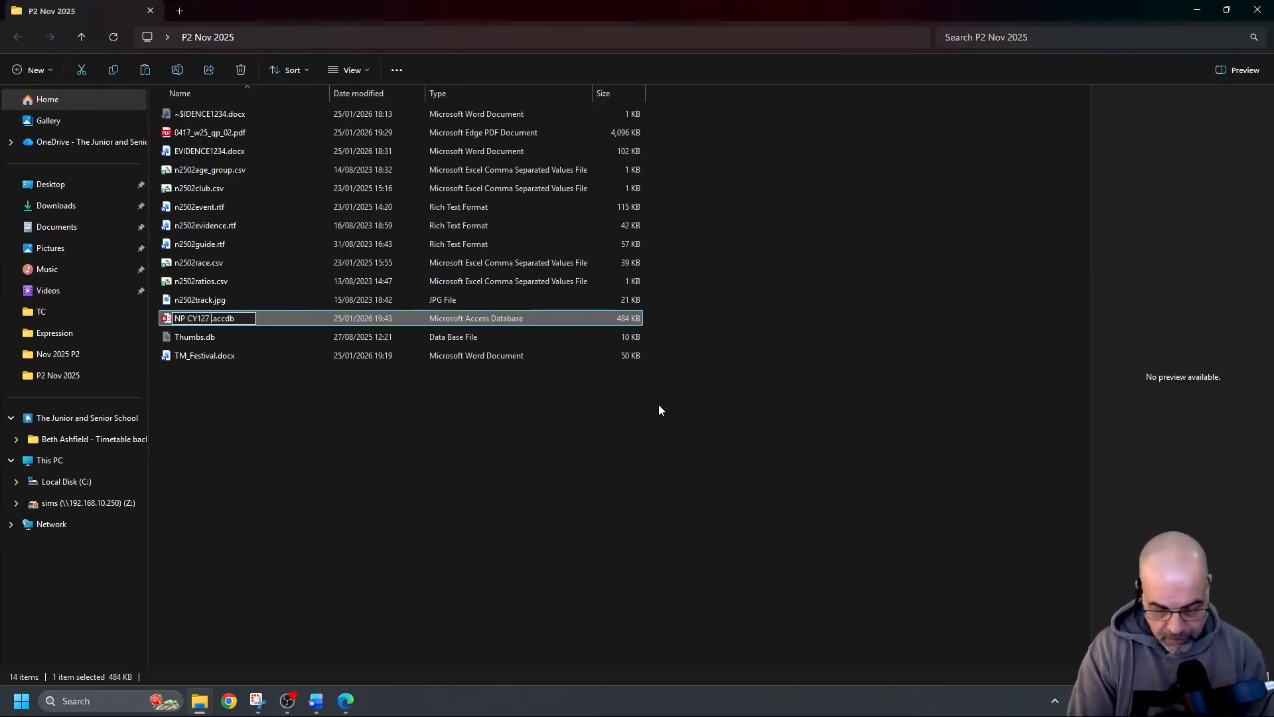
{"action": "type", "text": "234"}
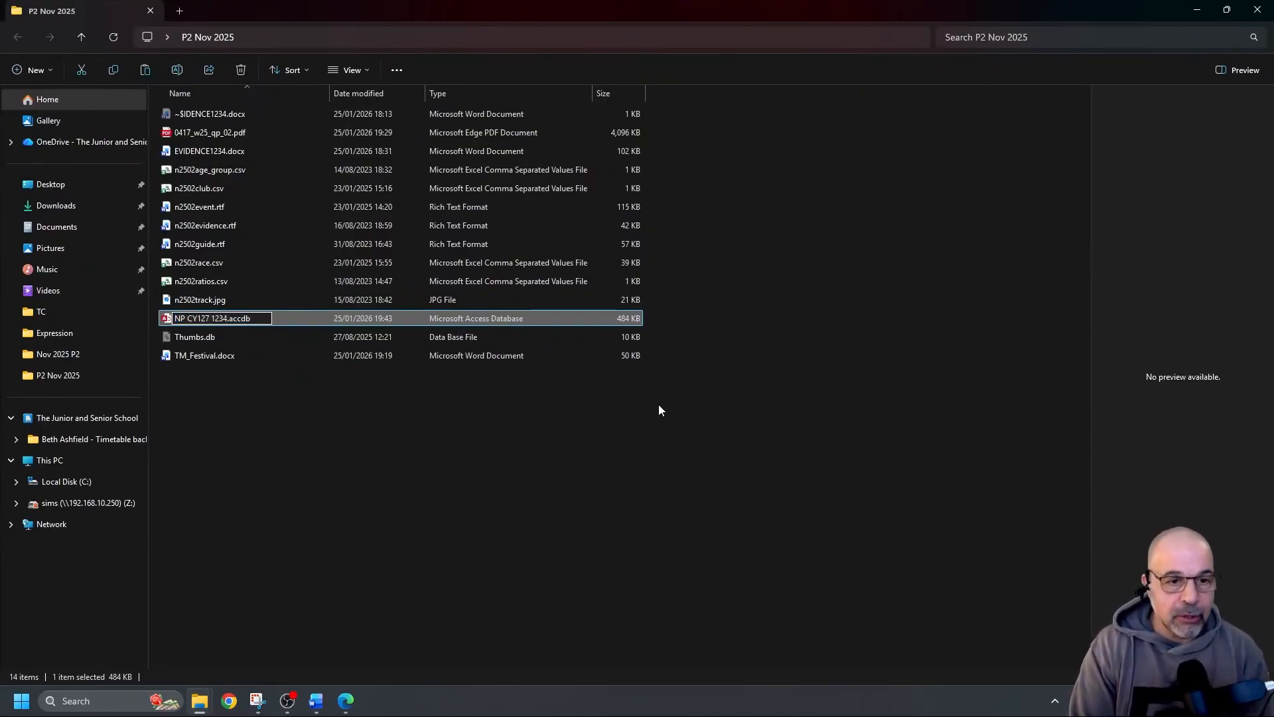
{"action": "key", "text": "Return"}
{"action": "key", "text": "Return"}
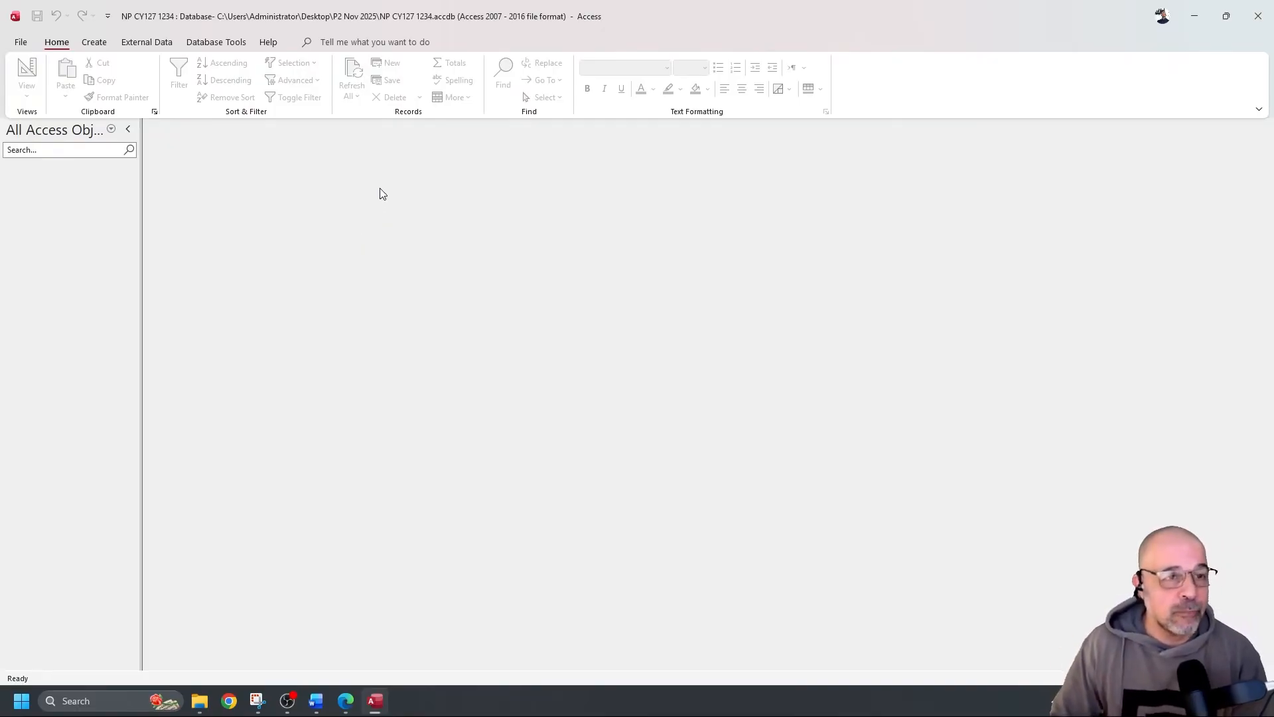
Start a Text File import from External Data's New Data Source menu
{"action": "left_click", "coordinate": [166, 47]}
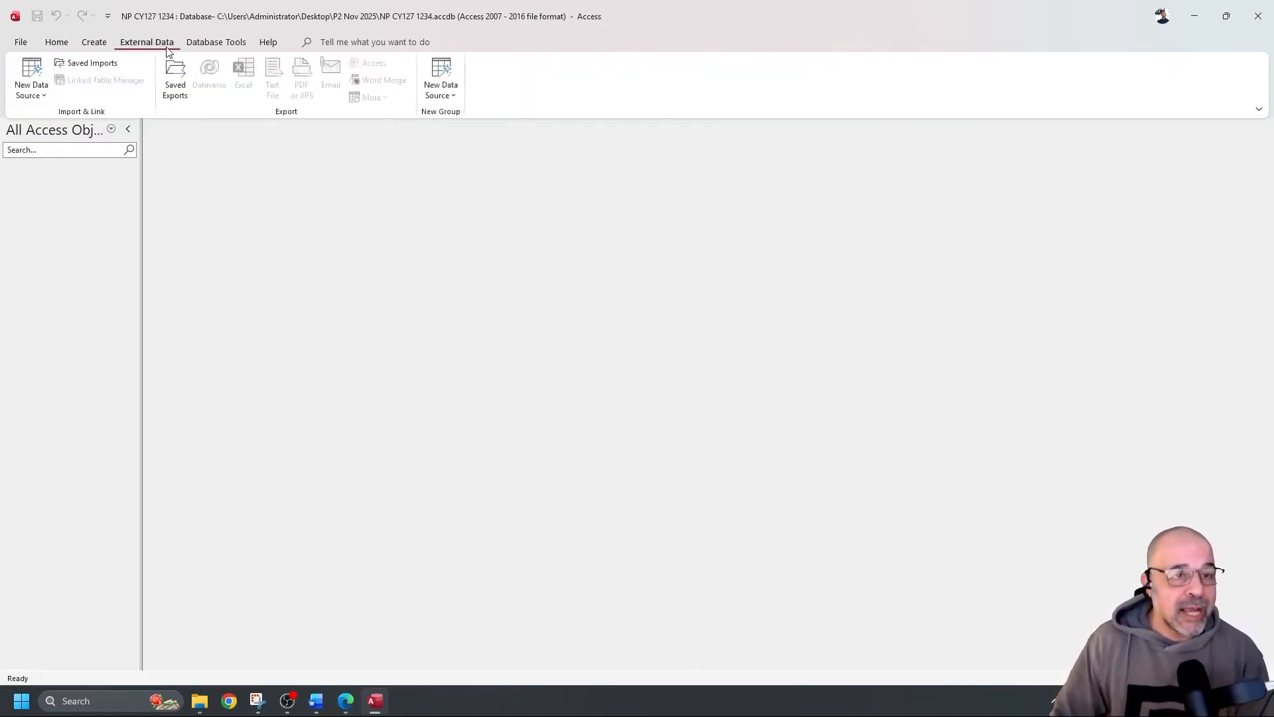
{"action": "left_click", "coordinate": [33, 79]}
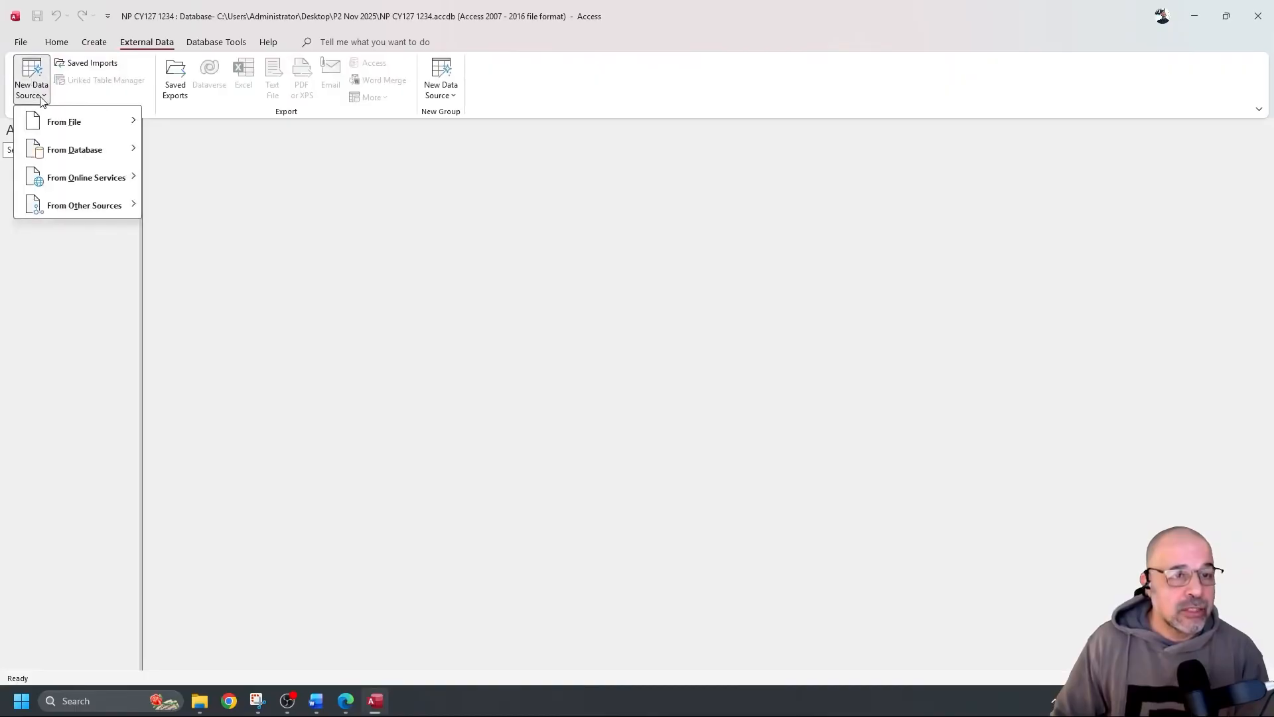
{"action": "mouse_move", "coordinate": [75, 126]}
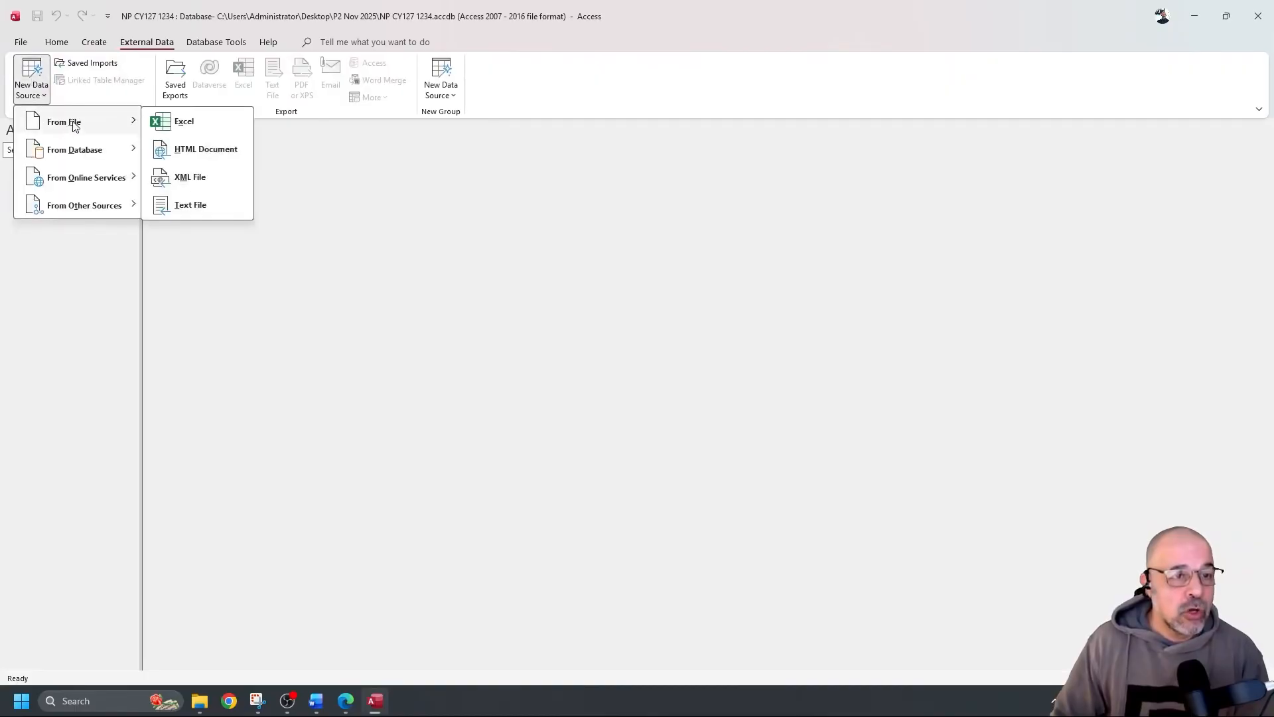
{"action": "left_click", "coordinate": [209, 206]}
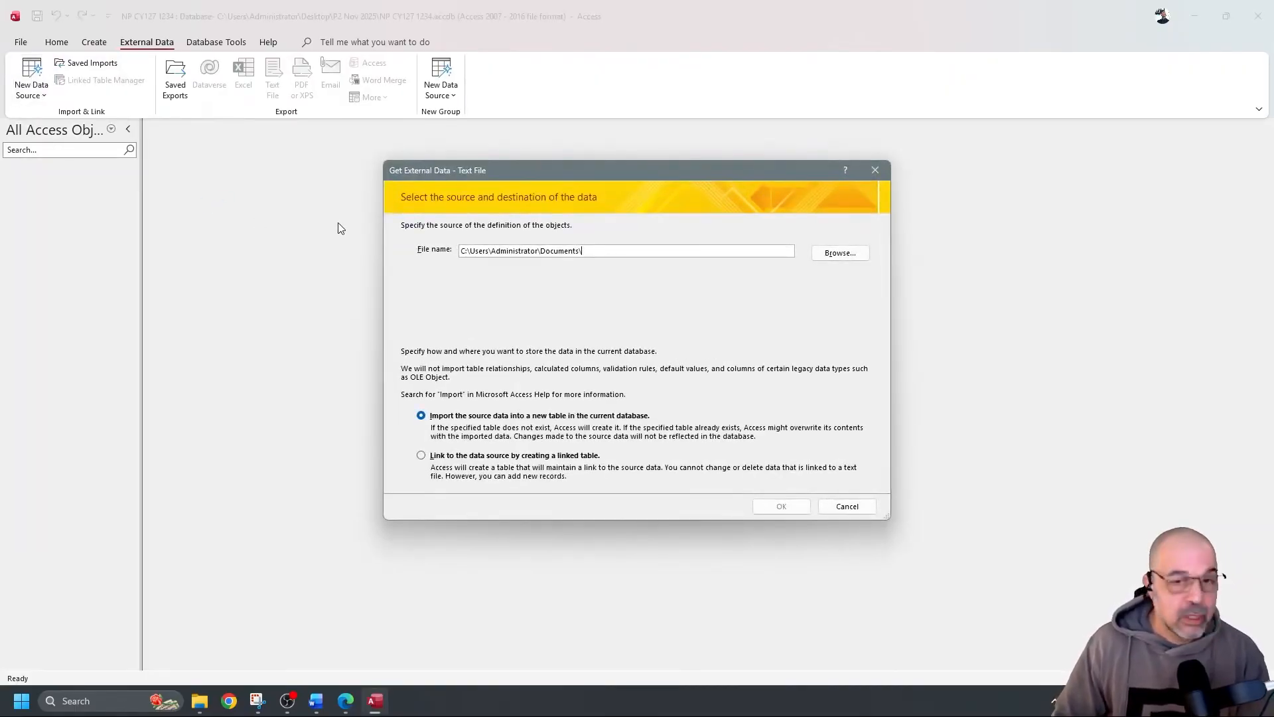
Choose n2502race.csv from Desktop > P2 Nov 2025 as the import source file
{"action": "left_click", "coordinate": [836, 256]}
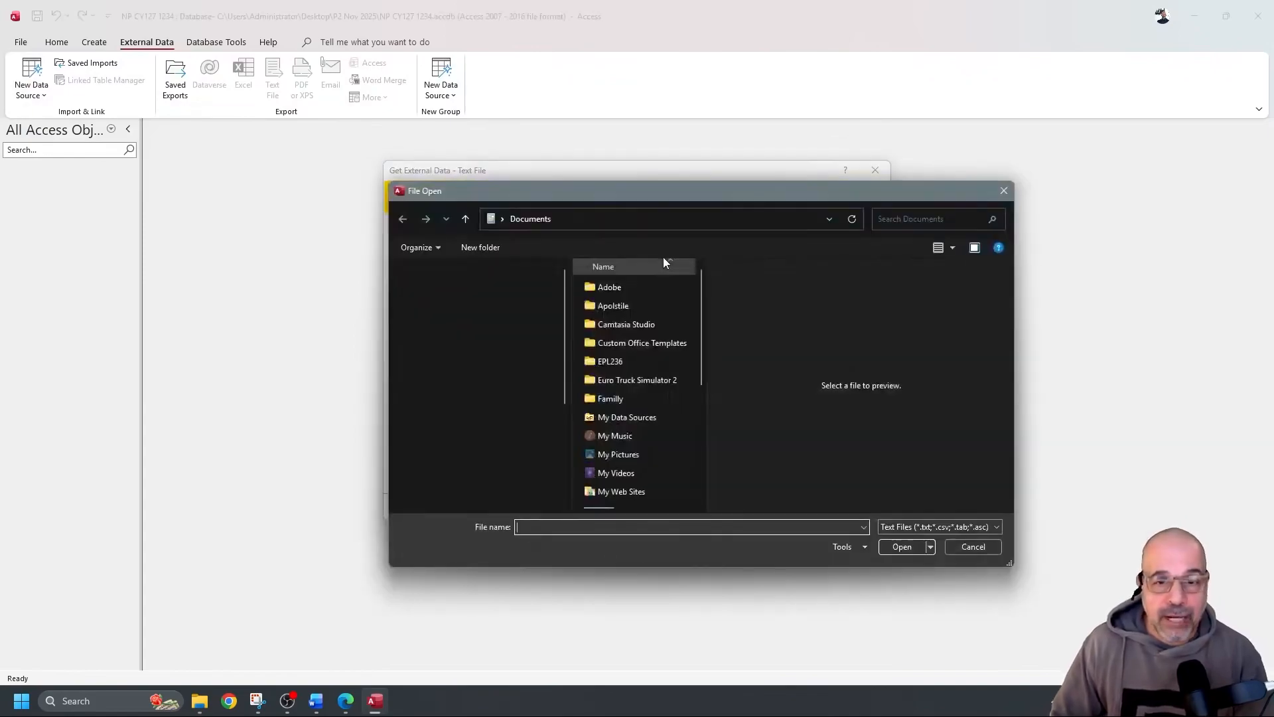
{"action": "left_click", "coordinate": [431, 263]}
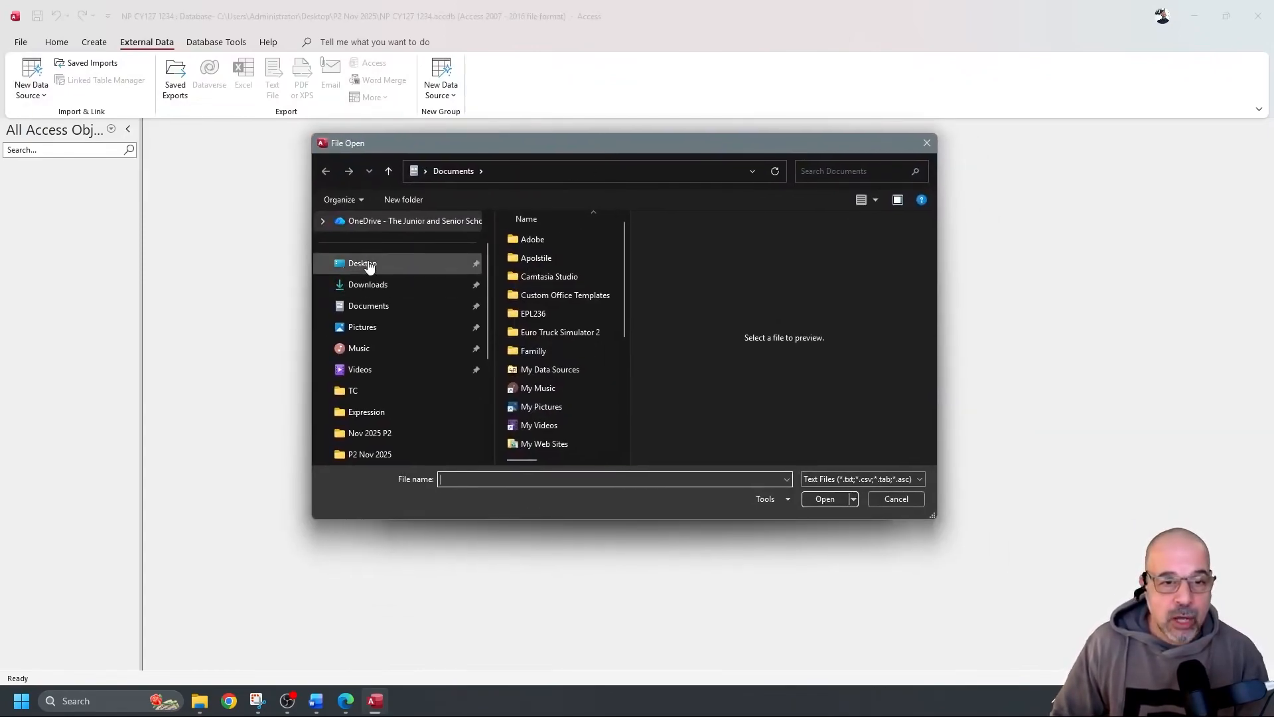
{"action": "double_click", "coordinate": [553, 257]}
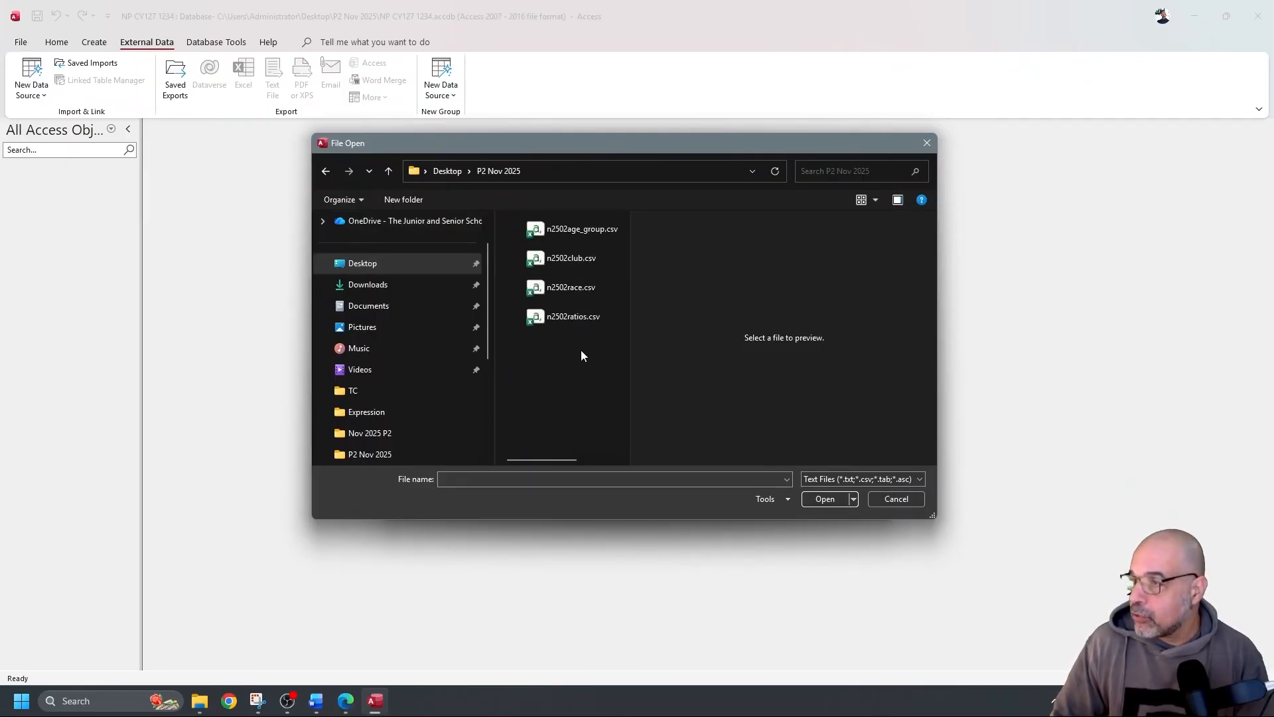
{"action": "left_click", "coordinate": [564, 288]}
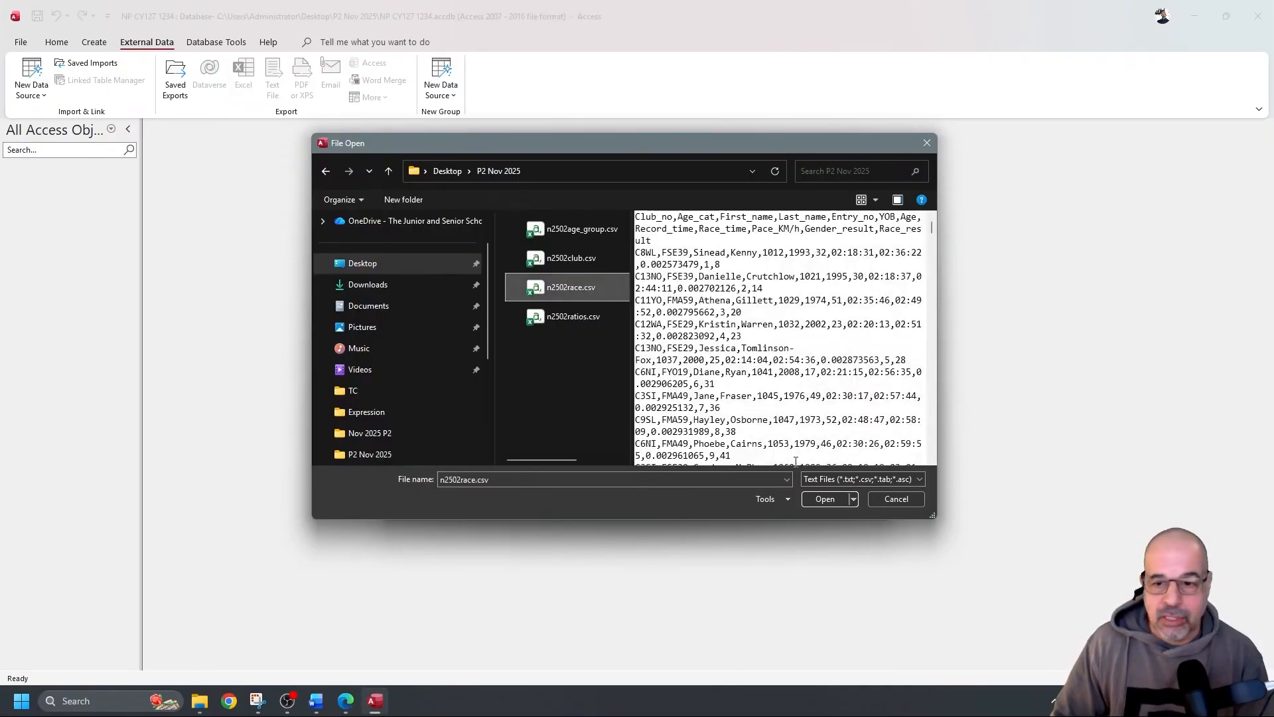
{"action": "left_click", "coordinate": [824, 499]}
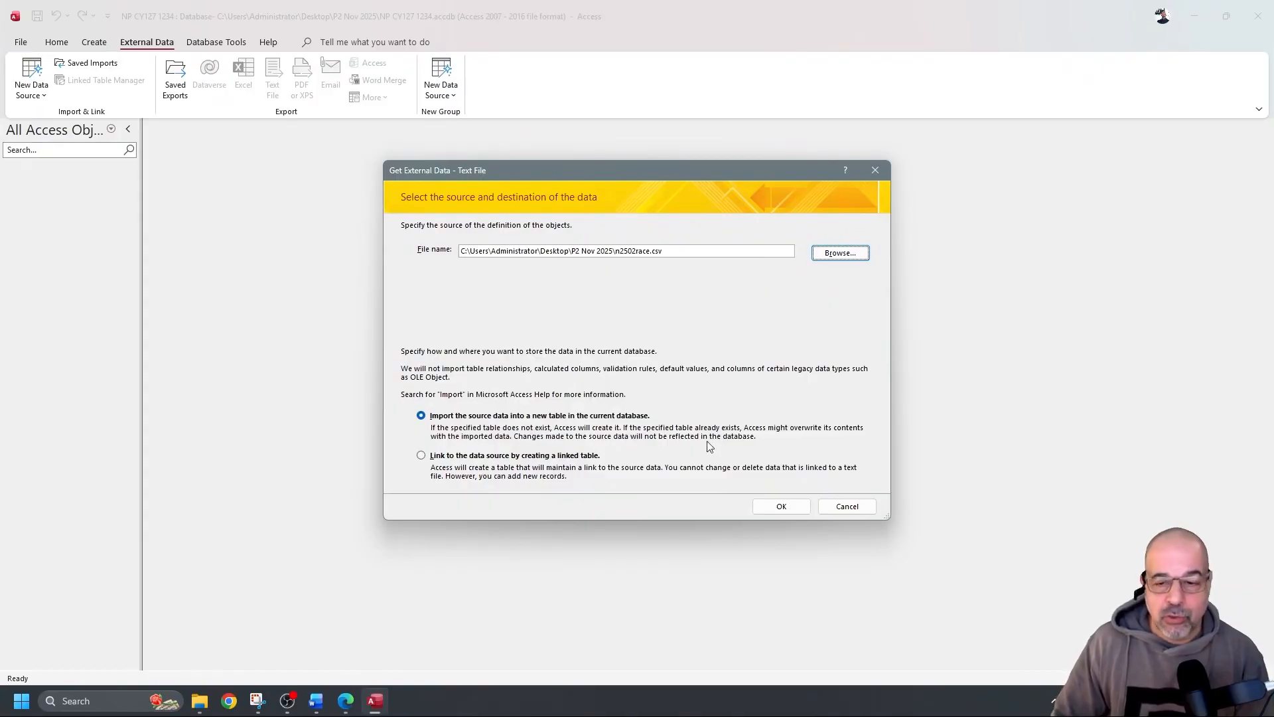
Import into a new table as delimited data, with First Row Contains Field Names ticked
{"action": "left_click", "coordinate": [778, 508]}
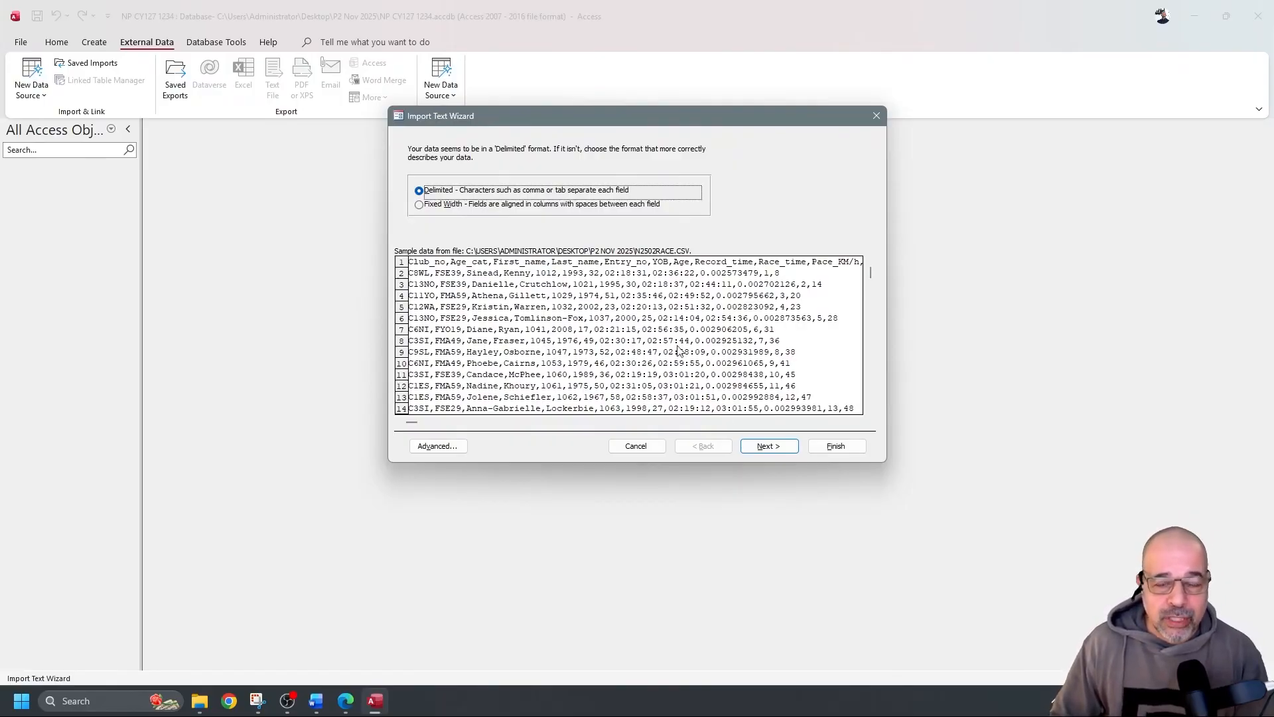
{"action": "left_click", "coordinate": [769, 446]}
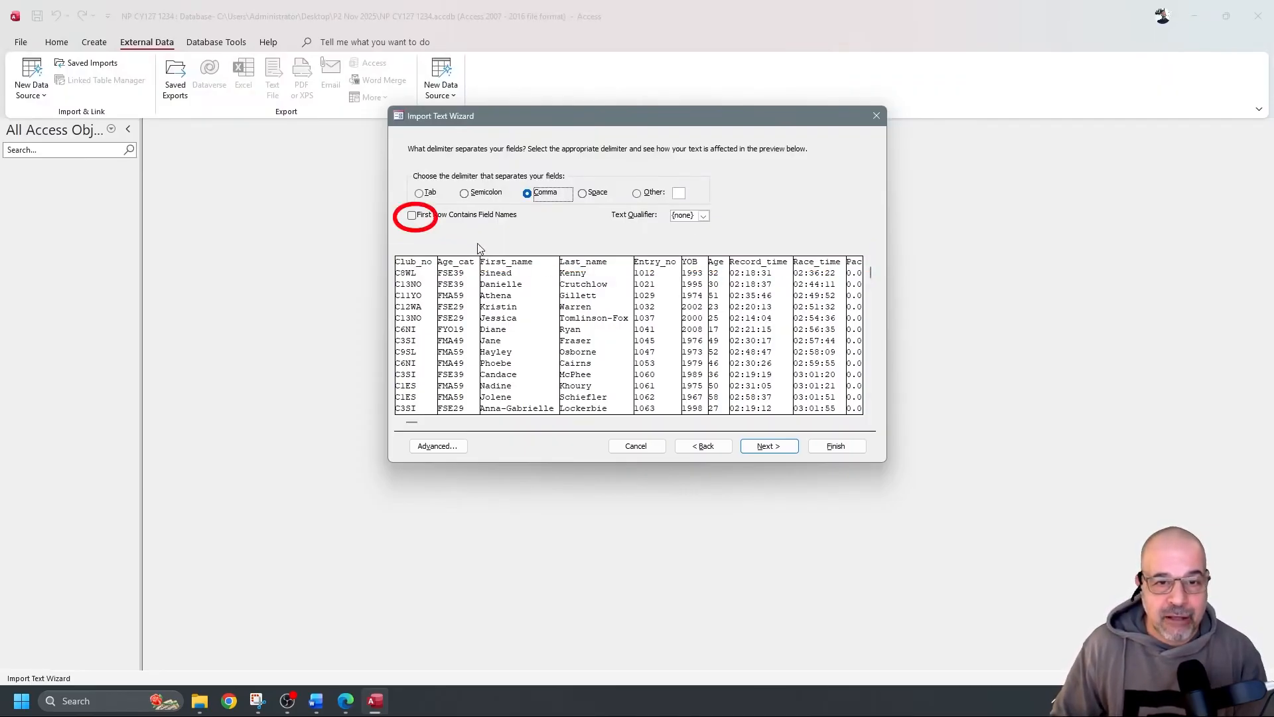
{"action": "left_click", "coordinate": [412, 215]}
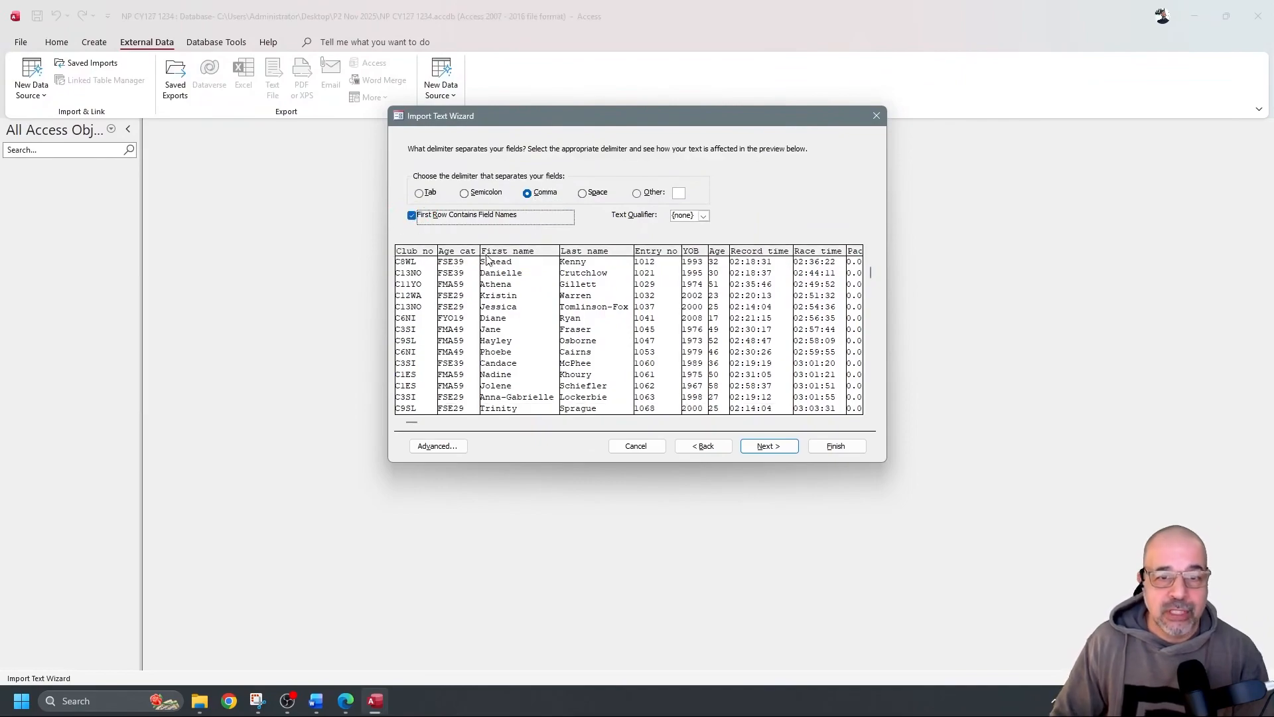
{"action": "left_click", "coordinate": [793, 448]}
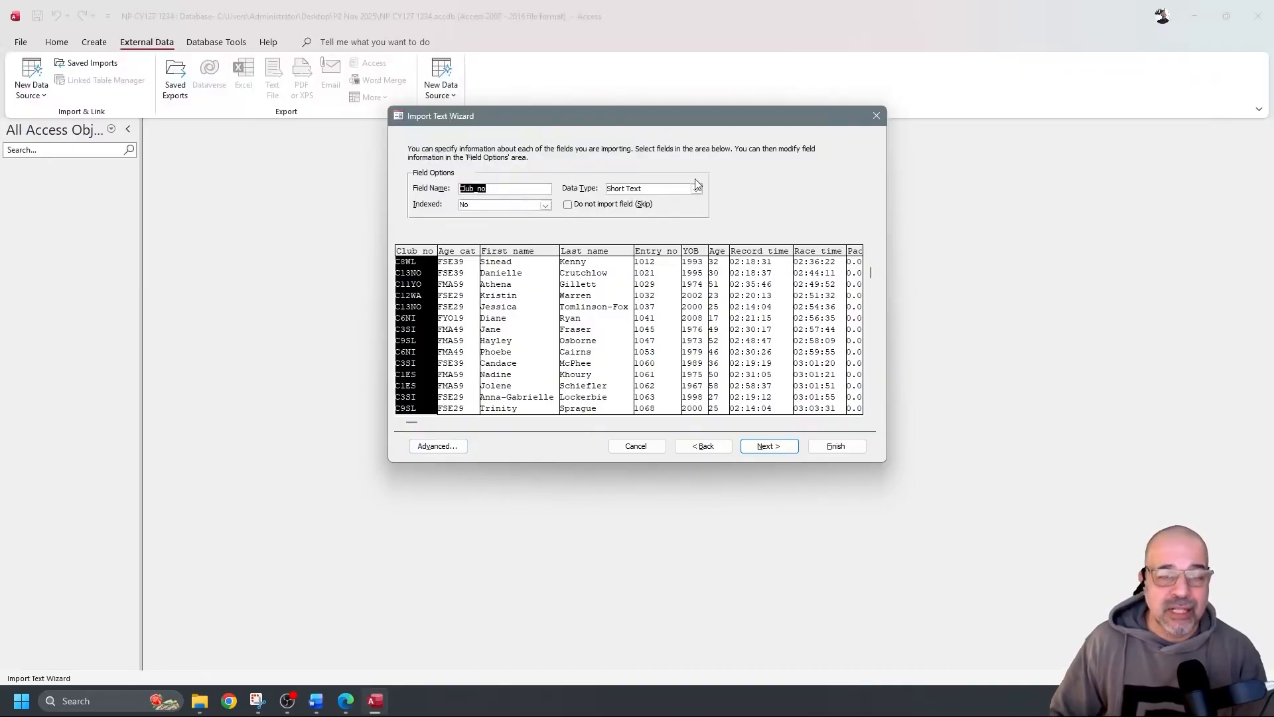
Open the Advanced import specification and move its dialog aside
{"action": "left_click", "coordinate": [456, 446]}
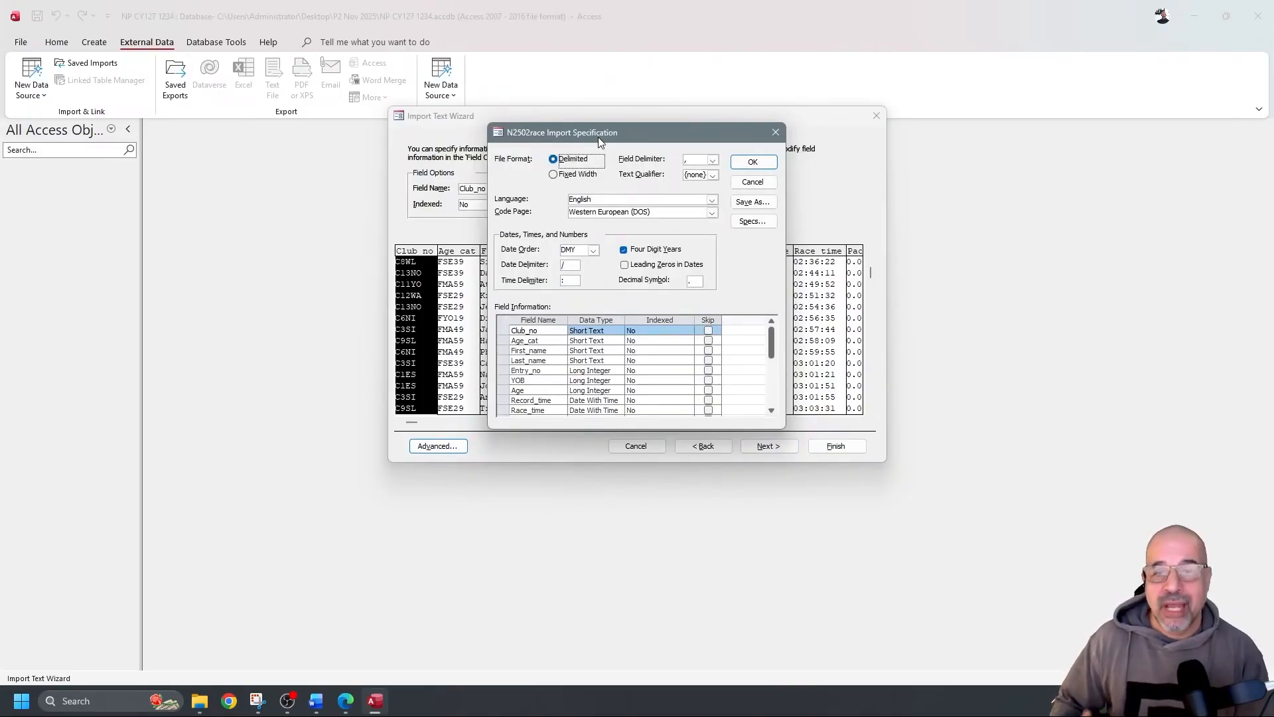
{"action": "left_click_drag", "start_coordinate": [600, 133], "coordinate": [1273, 296]}
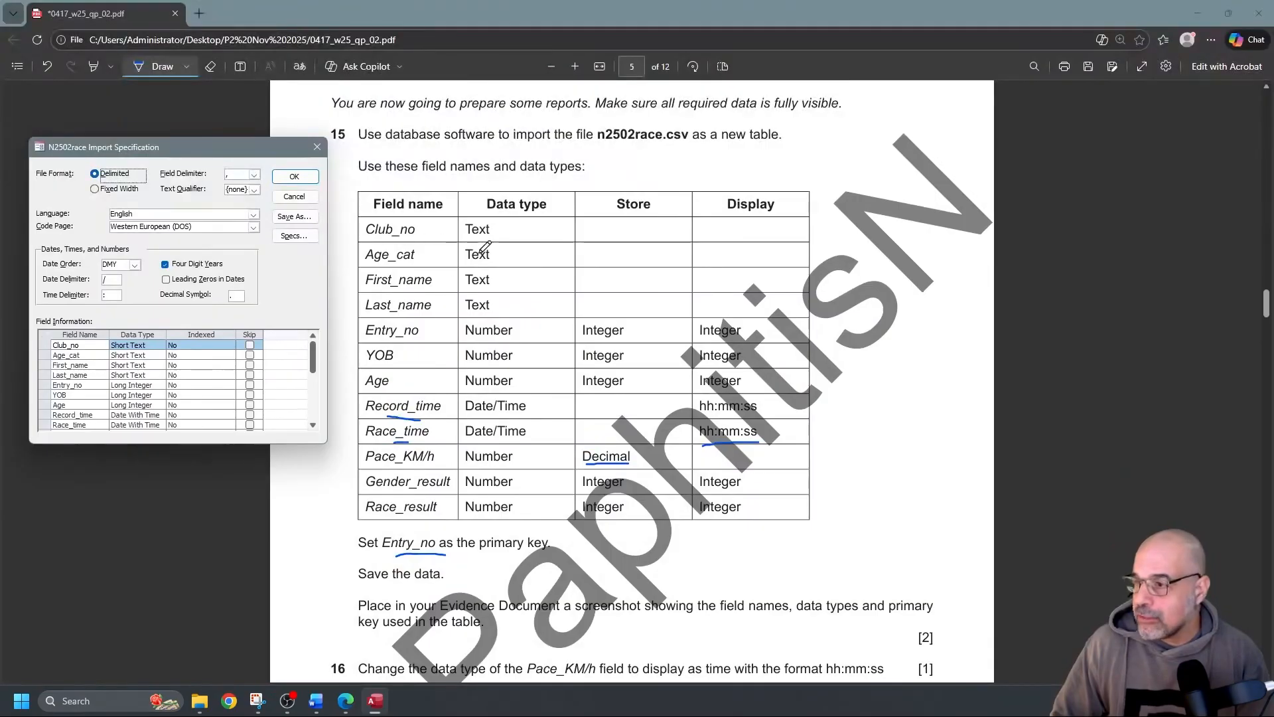
Mark the four Text rows, Club_no through Last_name, in question 15's data type column
{"action": "mouse_move", "coordinate": [520, 232]}
{"action": "left_mouse_down"}
{"action": "mouse_move", "coordinate": [521, 335]}
{"action": "mouse_move", "coordinate": [521, 319]}
{"action": "left_mouse_up"}
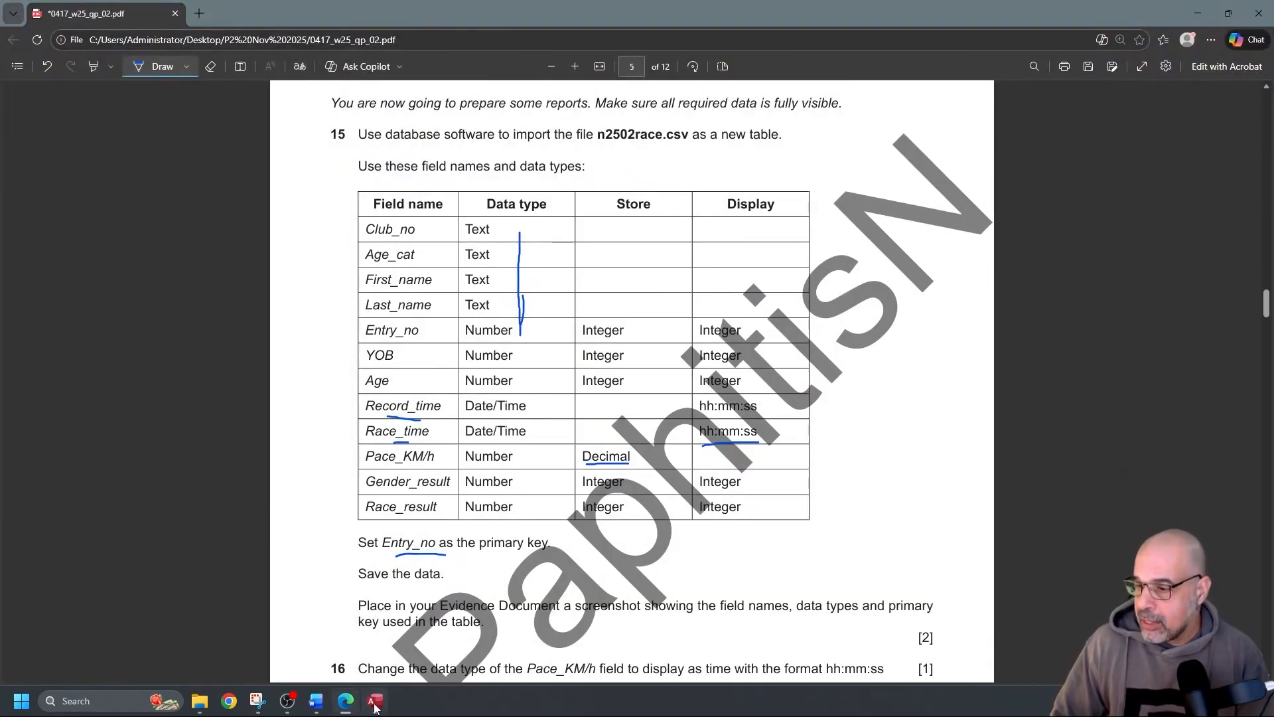
{"action": "left_click", "coordinate": [375, 700]}
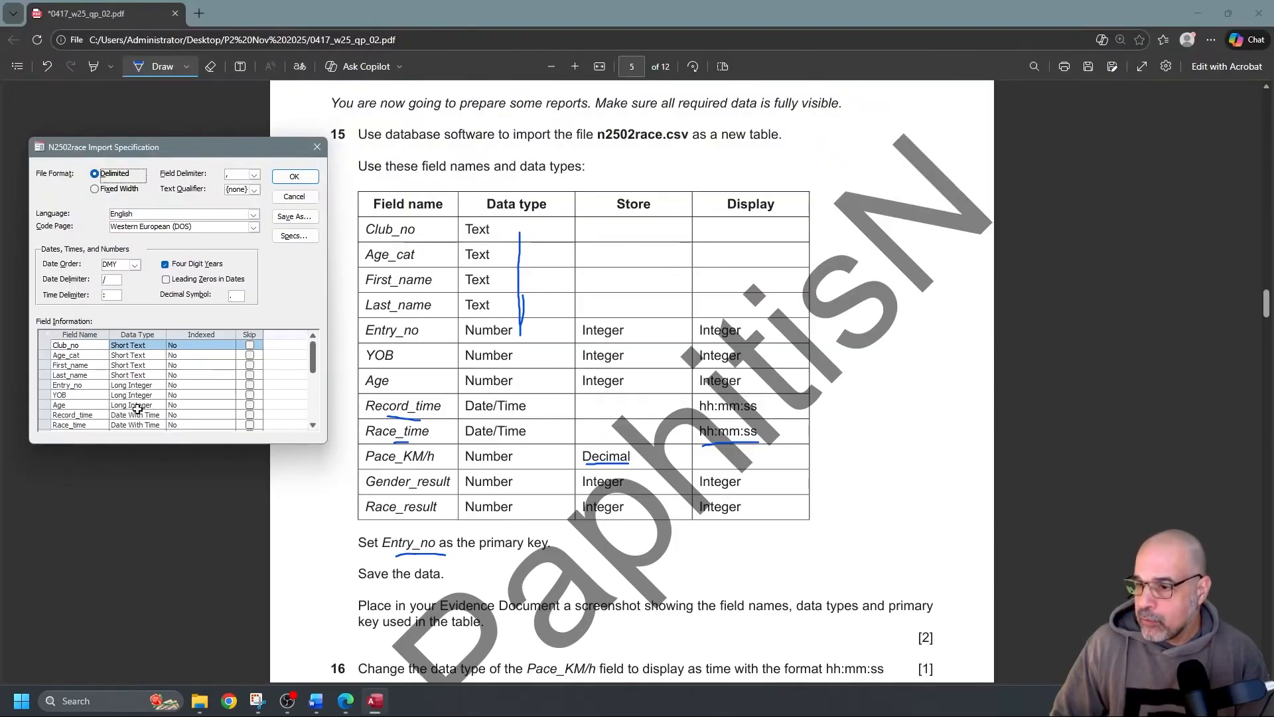
{"action": "scroll", "coordinate": [143, 403], "scroll_direction": "down", "scroll_amount": 1}
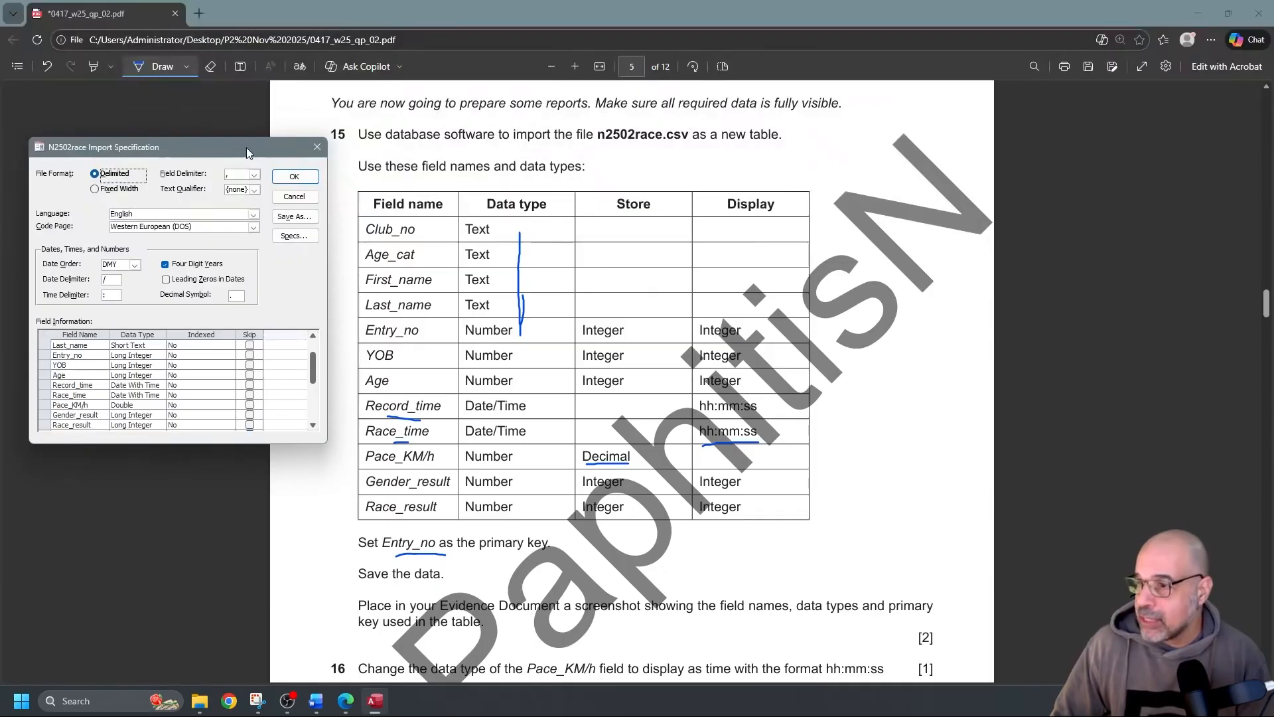
Finish importing into N2502race with Entry_no as primary key, without saving the import steps
{"action": "left_click", "coordinate": [307, 177]}
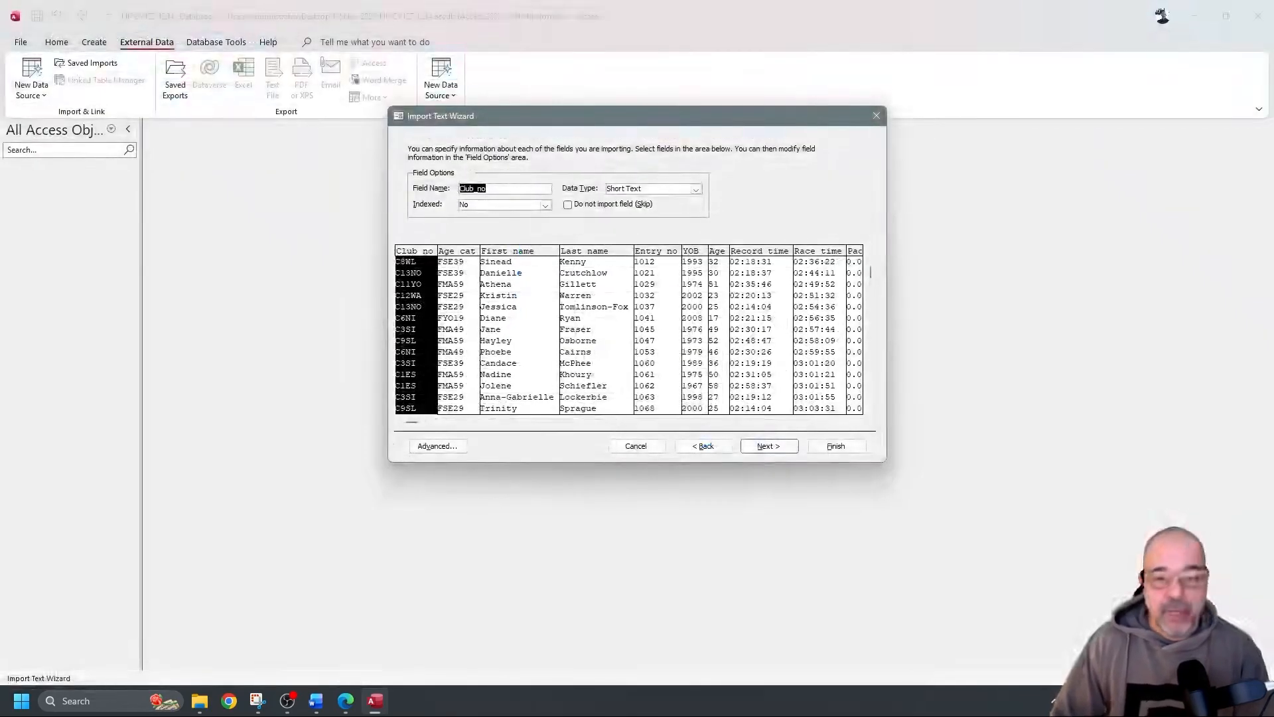
{"action": "left_click", "coordinate": [773, 444]}
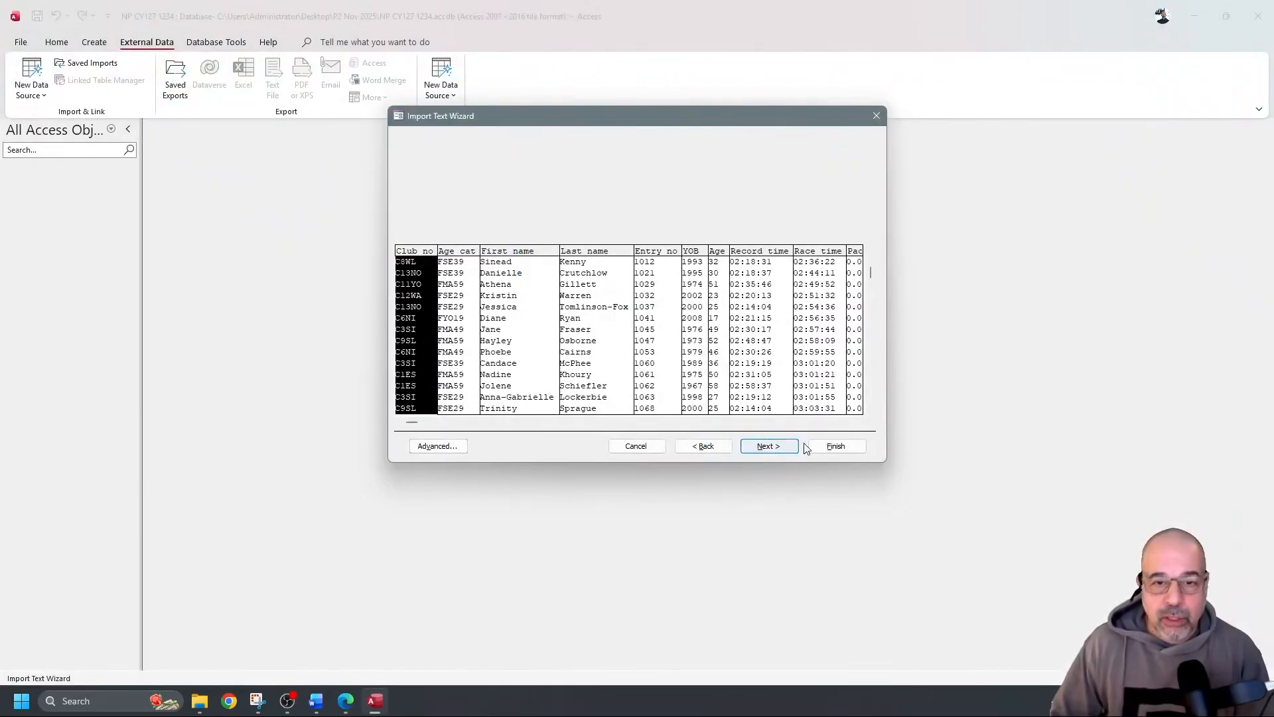
{"action": "left_click", "coordinate": [579, 197]}
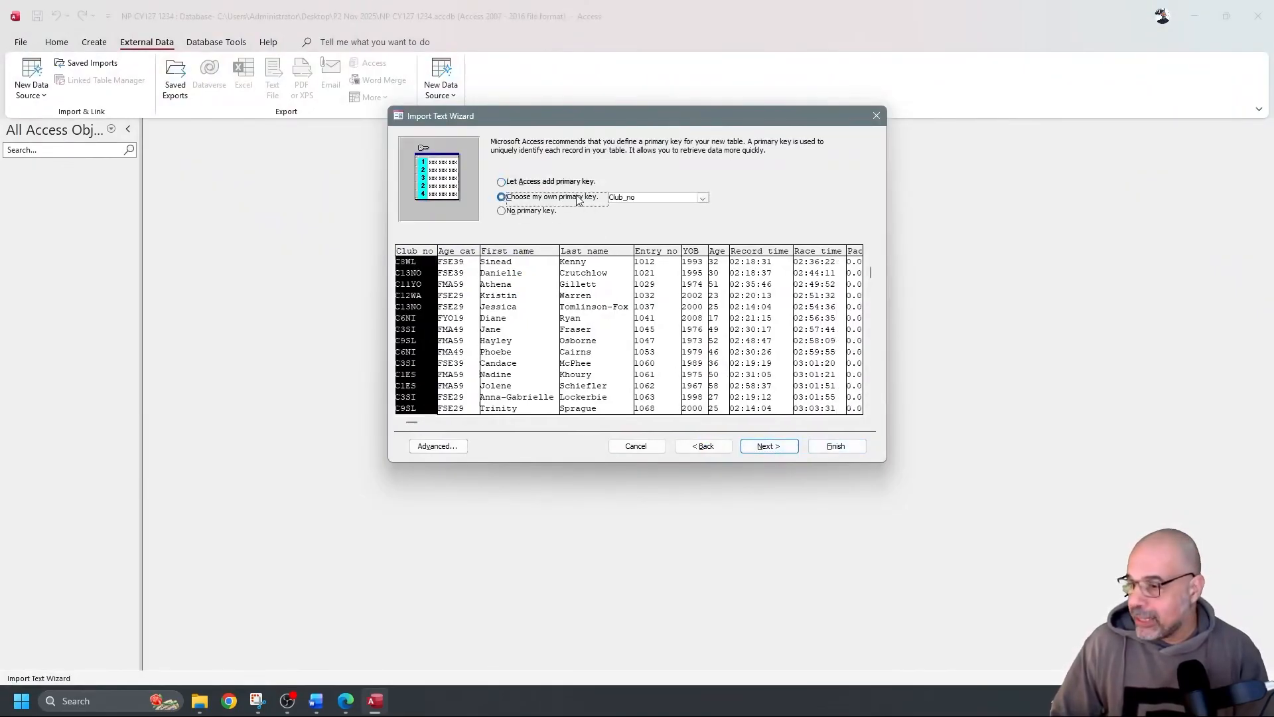
{"action": "left_click", "coordinate": [702, 197]}
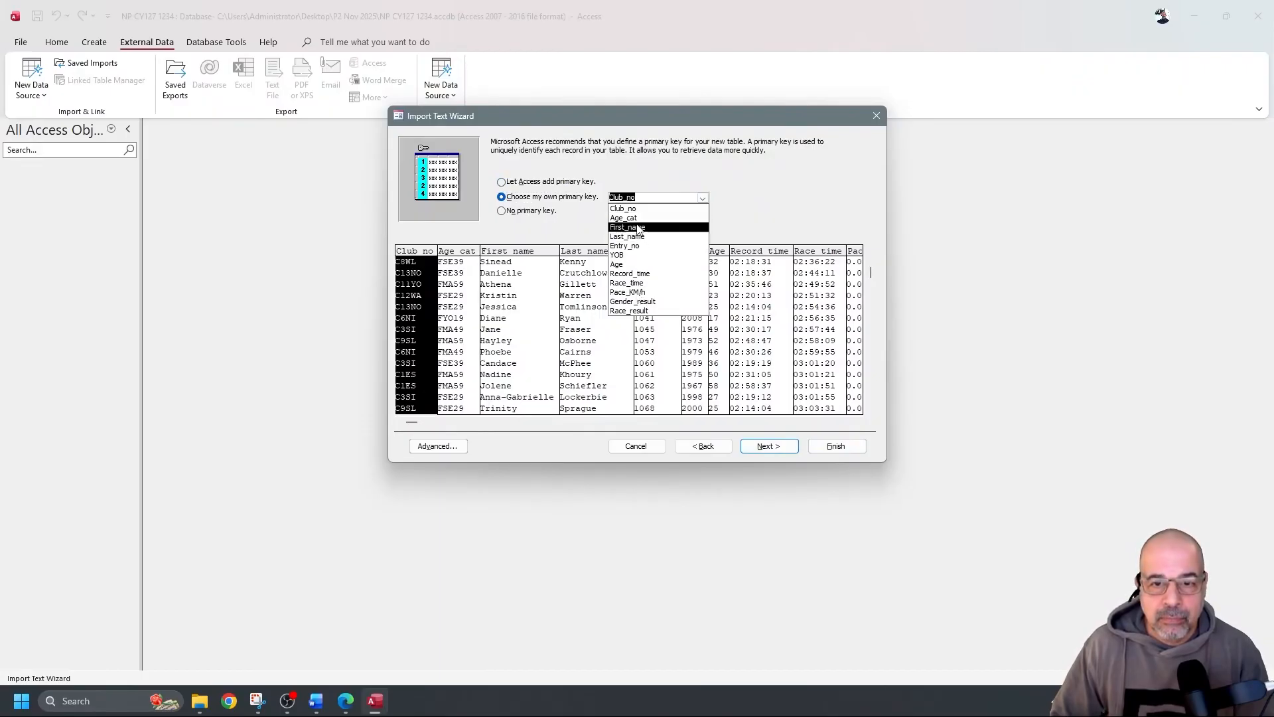
{"action": "left_click", "coordinate": [631, 245]}
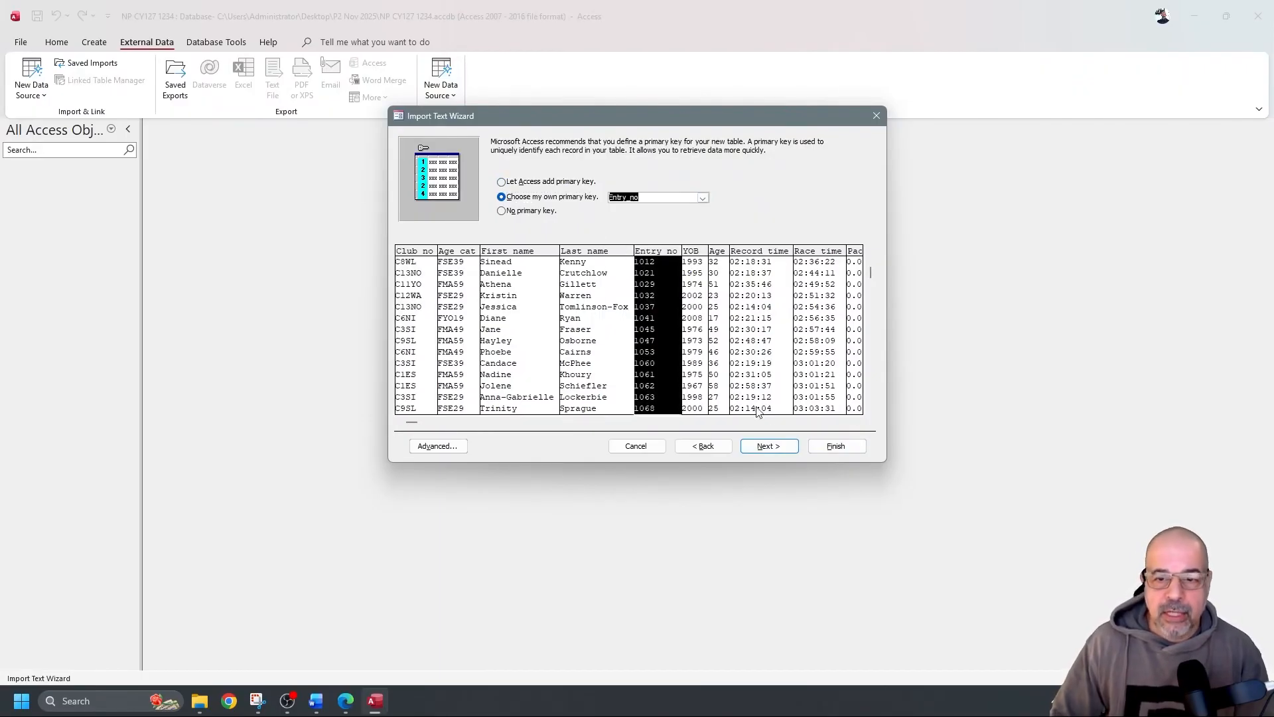
{"action": "left_click", "coordinate": [768, 446]}
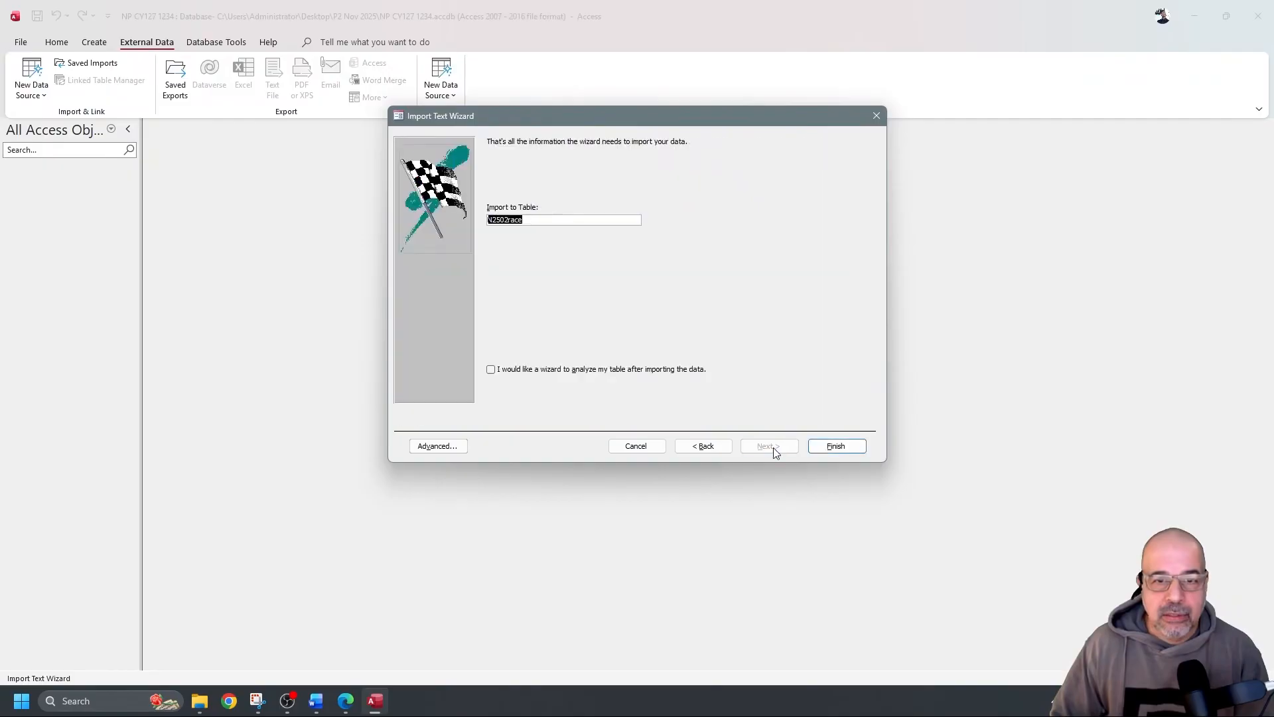
{"action": "left_click", "coordinate": [840, 446]}
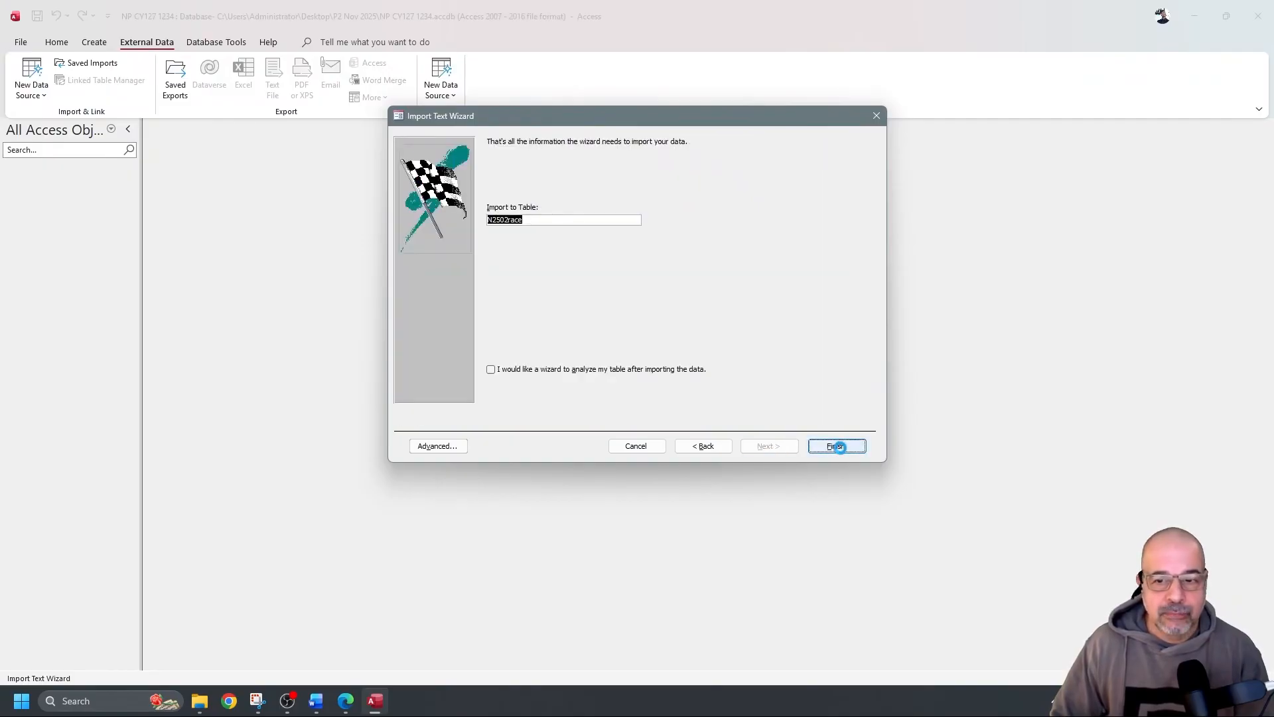
{"action": "left_click", "coordinate": [846, 506]}
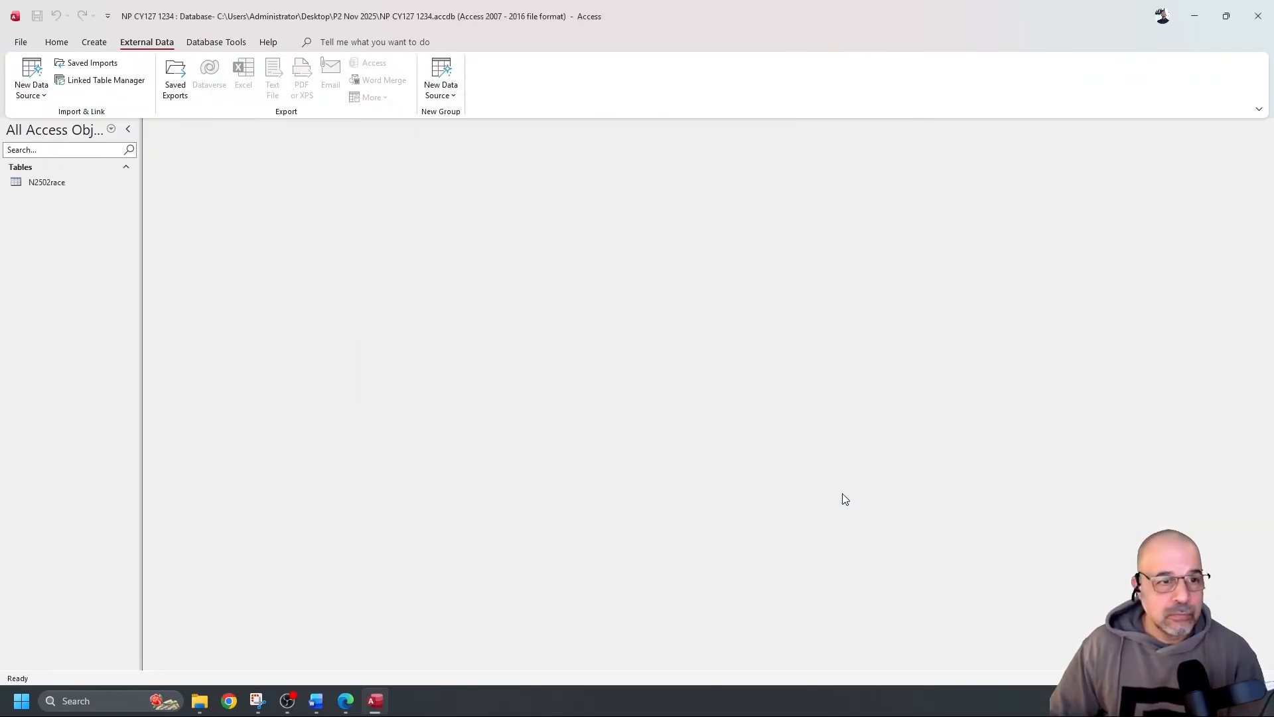
Open the N2502race table and switch it to Design View
{"action": "left_click", "coordinate": [58, 183]}
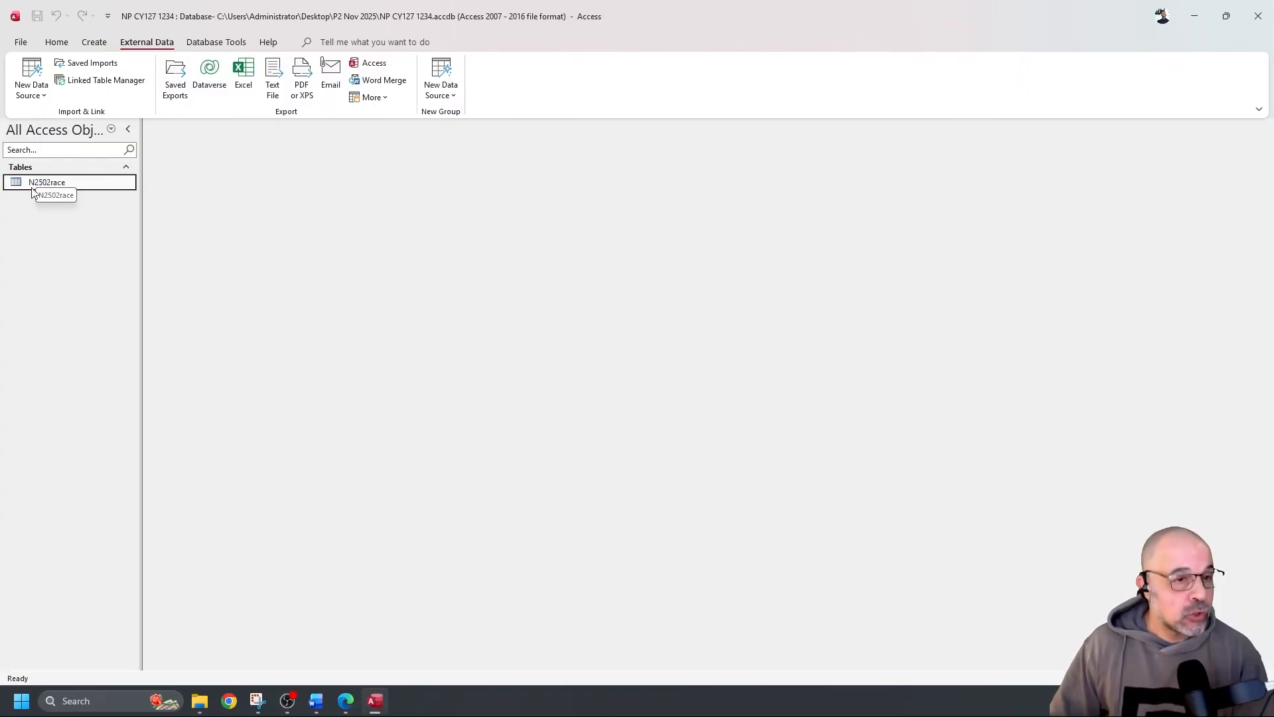
{"action": "double_click", "coordinate": [85, 189]}
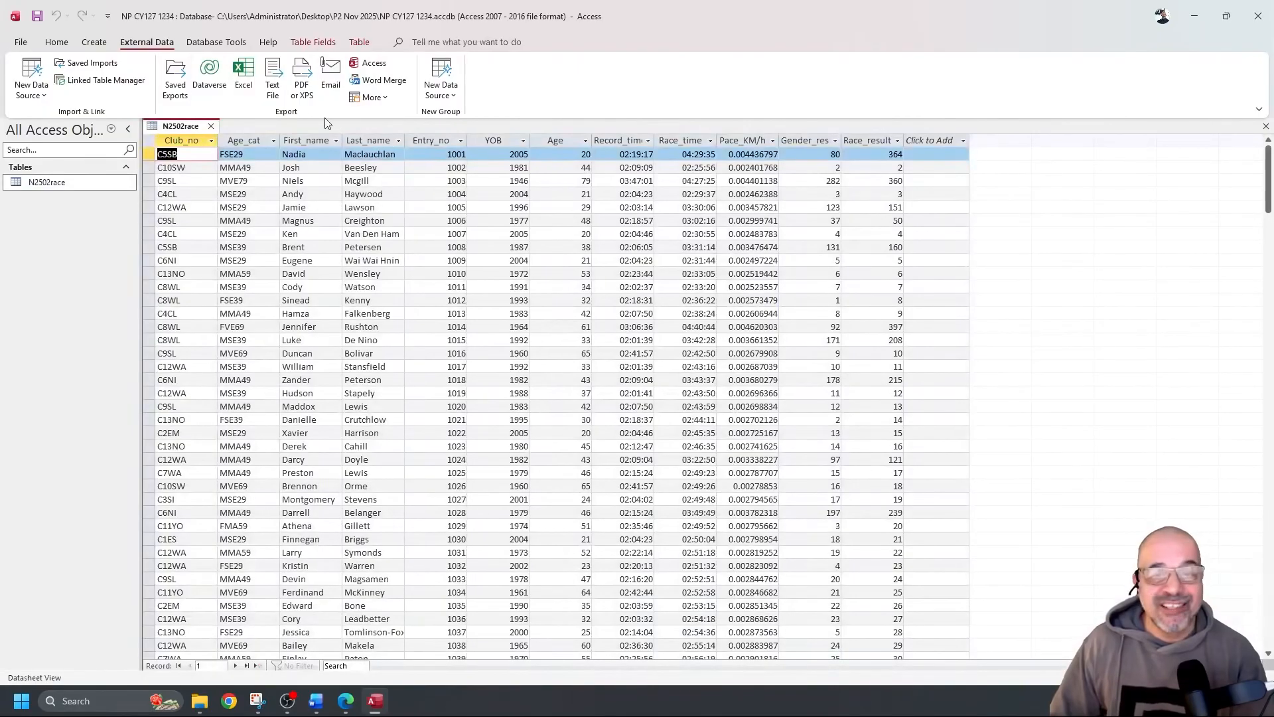
{"action": "left_click", "coordinate": [57, 42]}
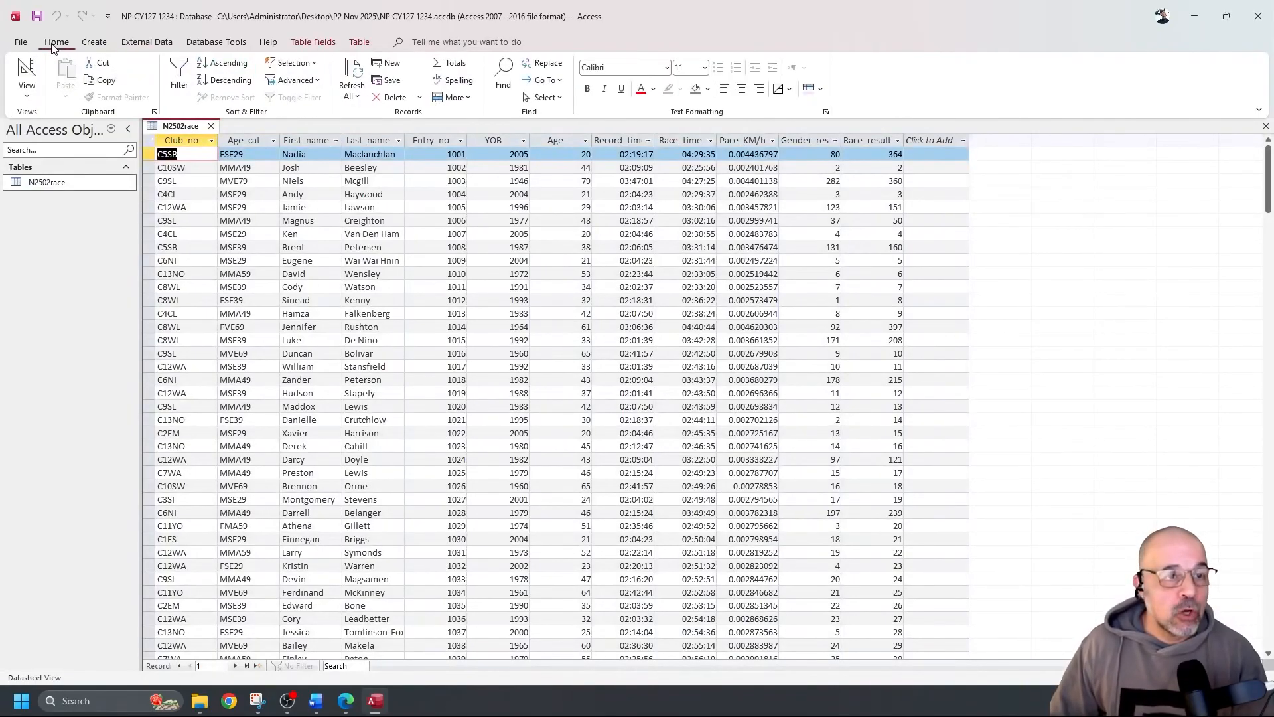
{"action": "left_click", "coordinate": [29, 69]}
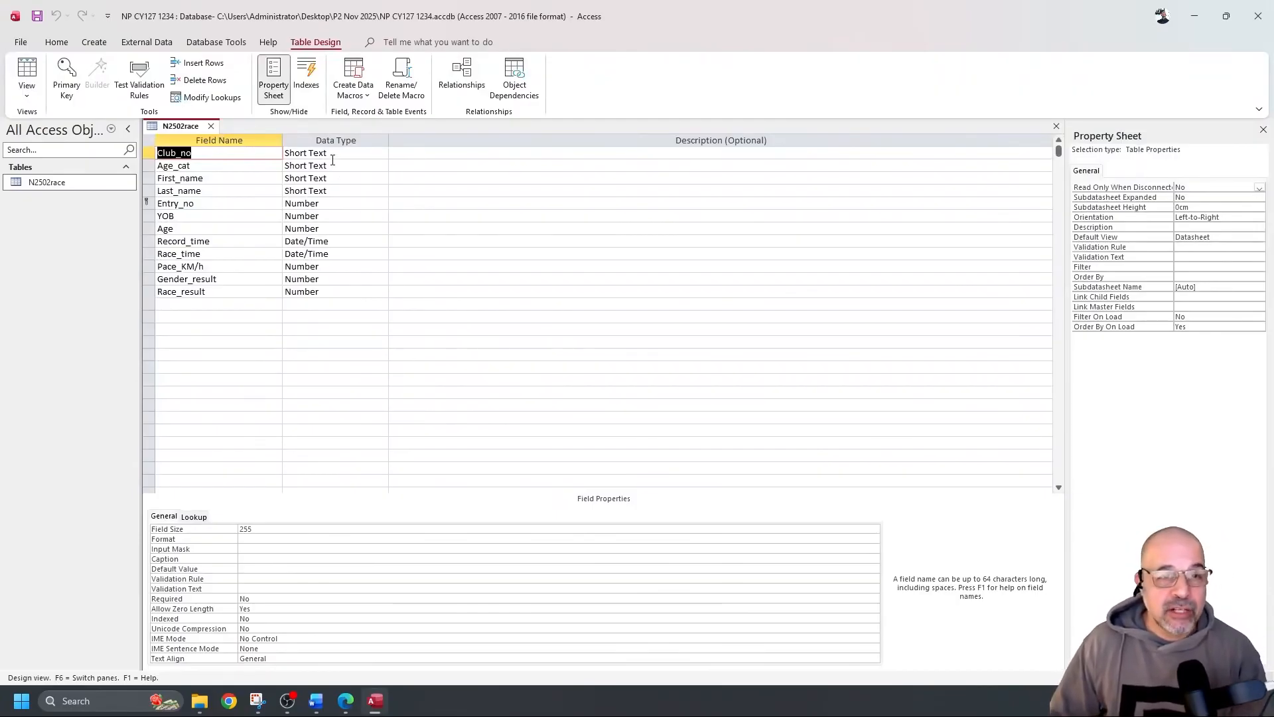
Review the Entry_no, YOB and Age field properties, including Entry_no's field size
{"action": "left_click", "coordinate": [330, 205]}
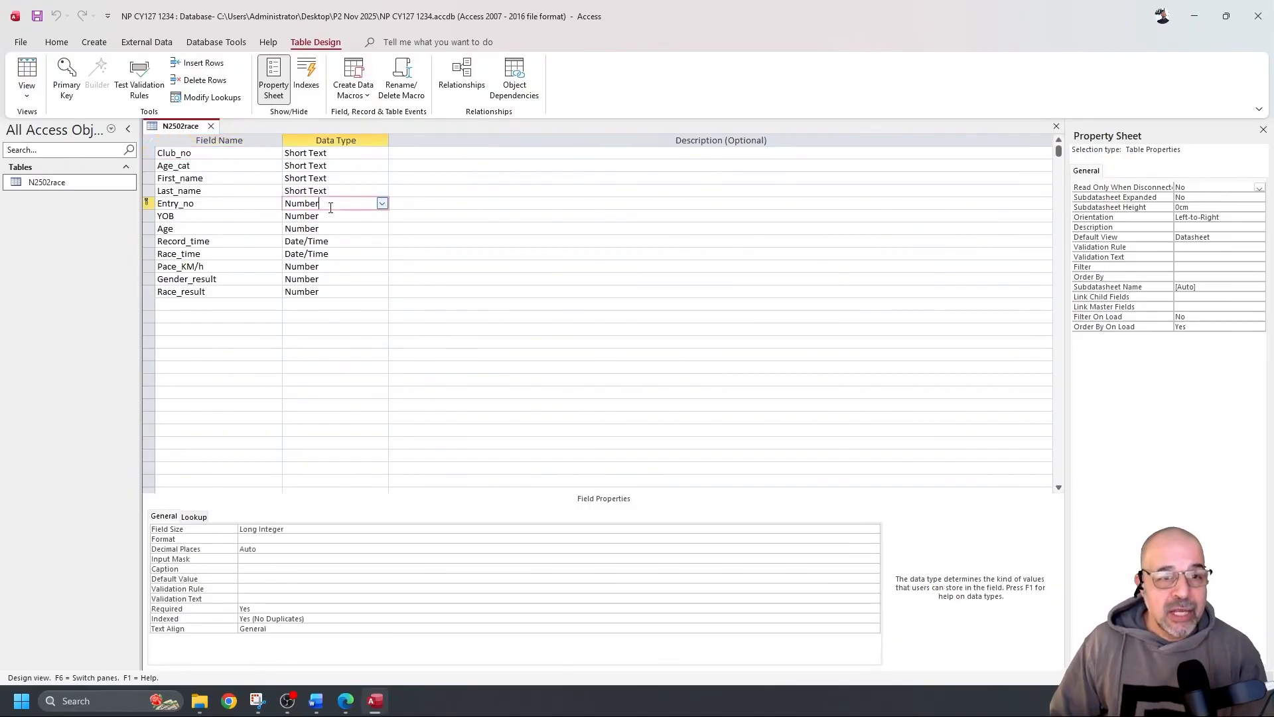
{"action": "left_click", "coordinate": [306, 531]}
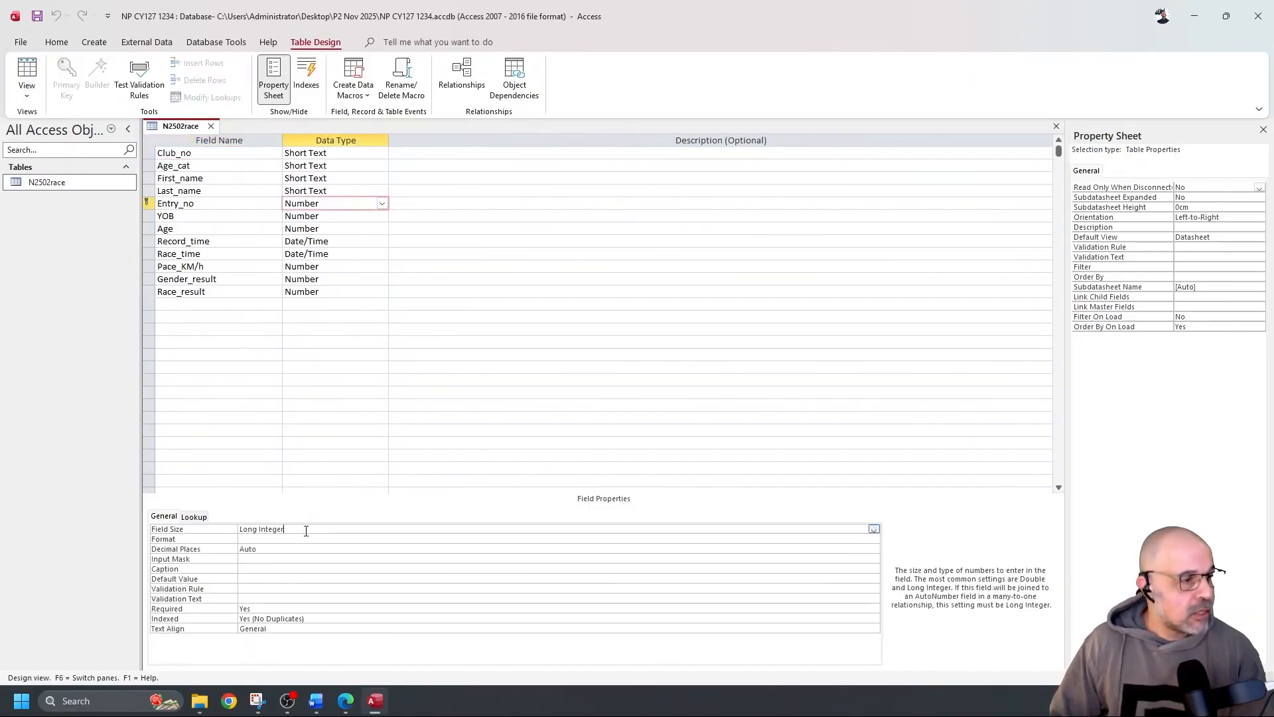
{"action": "left_click", "coordinate": [341, 222]}
{"action": "left_click", "coordinate": [338, 229]}
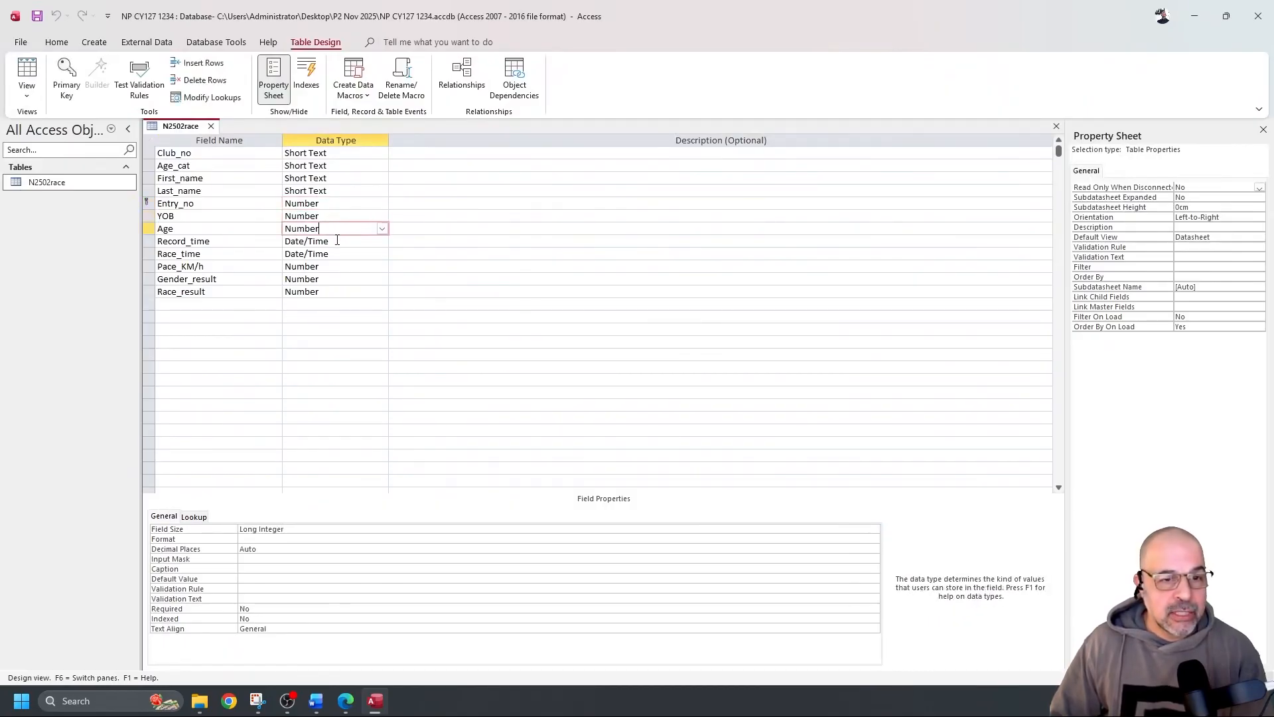
Set Record_time's Format to Long Time and save the N2502race table
{"action": "left_click", "coordinate": [350, 241]}
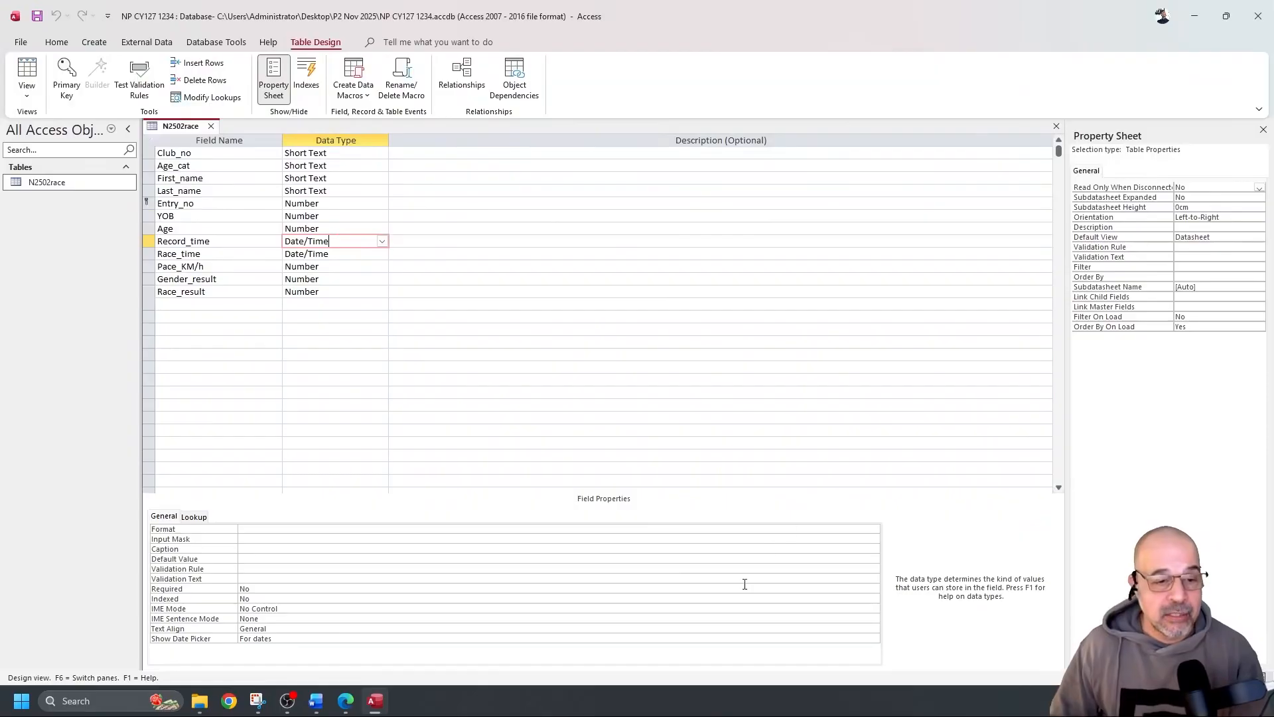
{"action": "left_click", "coordinate": [287, 529]}
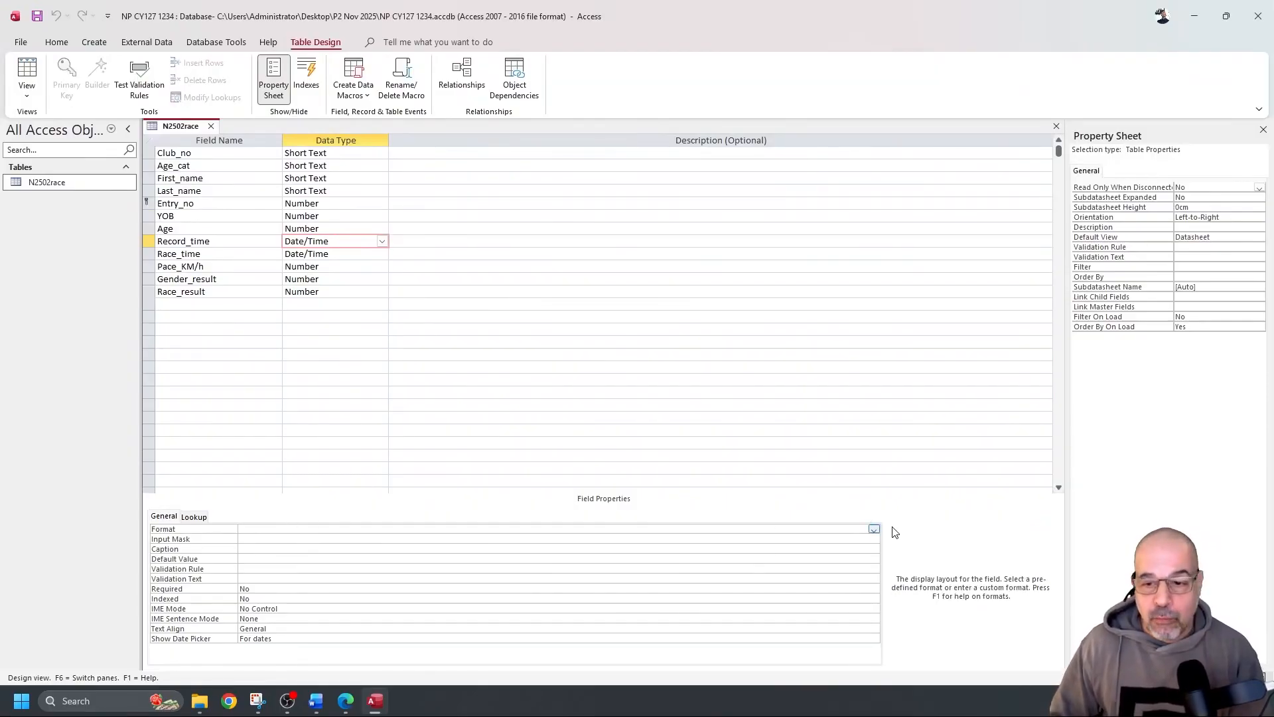
{"action": "left_click", "coordinate": [873, 530]}
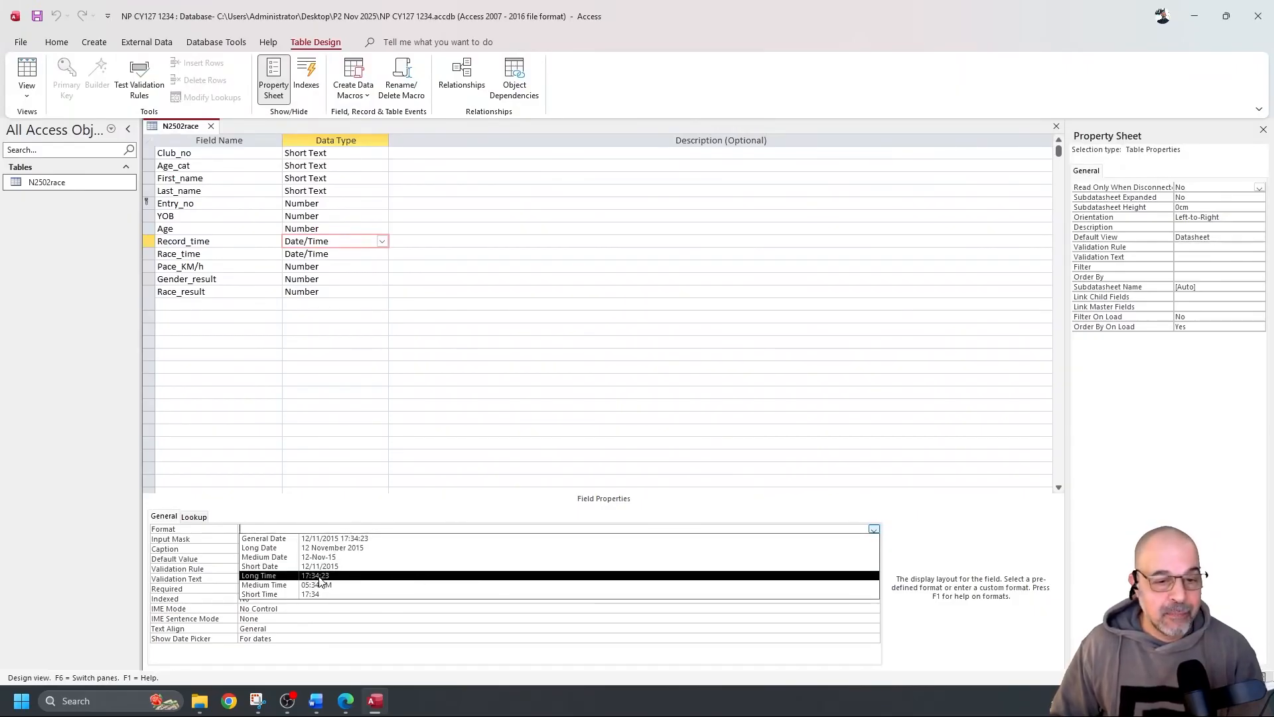
{"action": "left_click", "coordinate": [319, 576]}
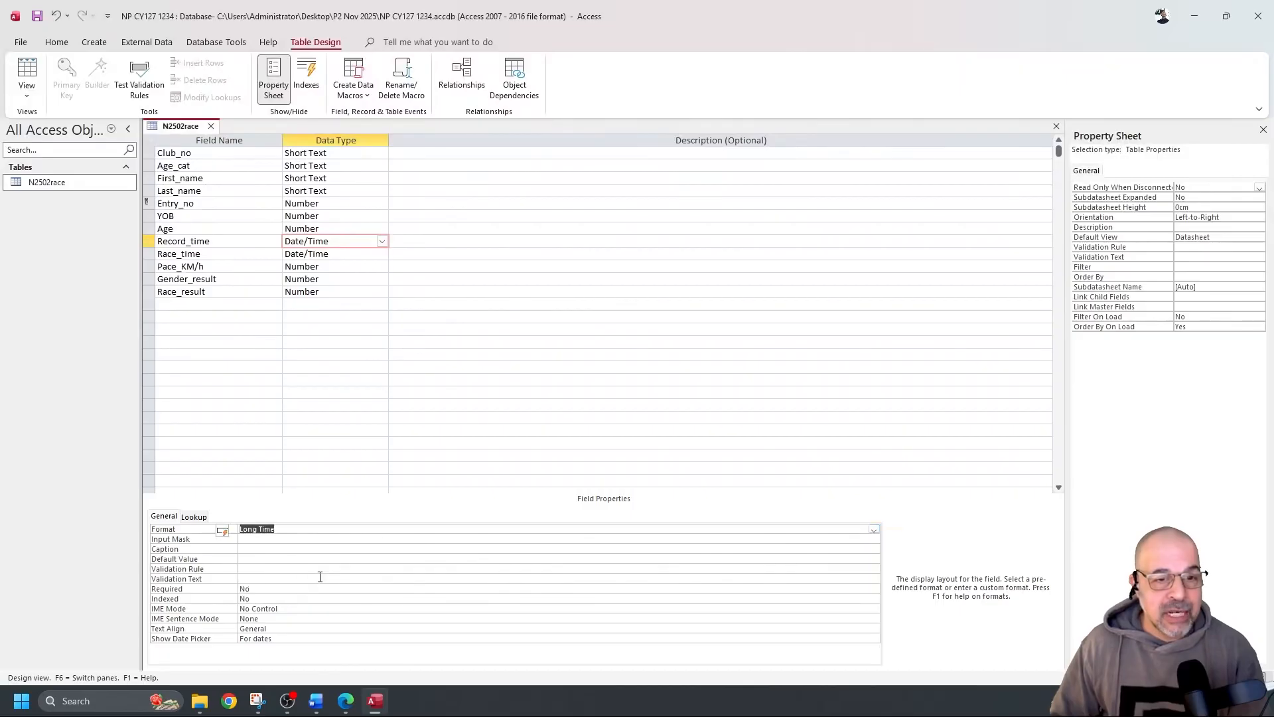
{"action": "left_click", "coordinate": [27, 73]}
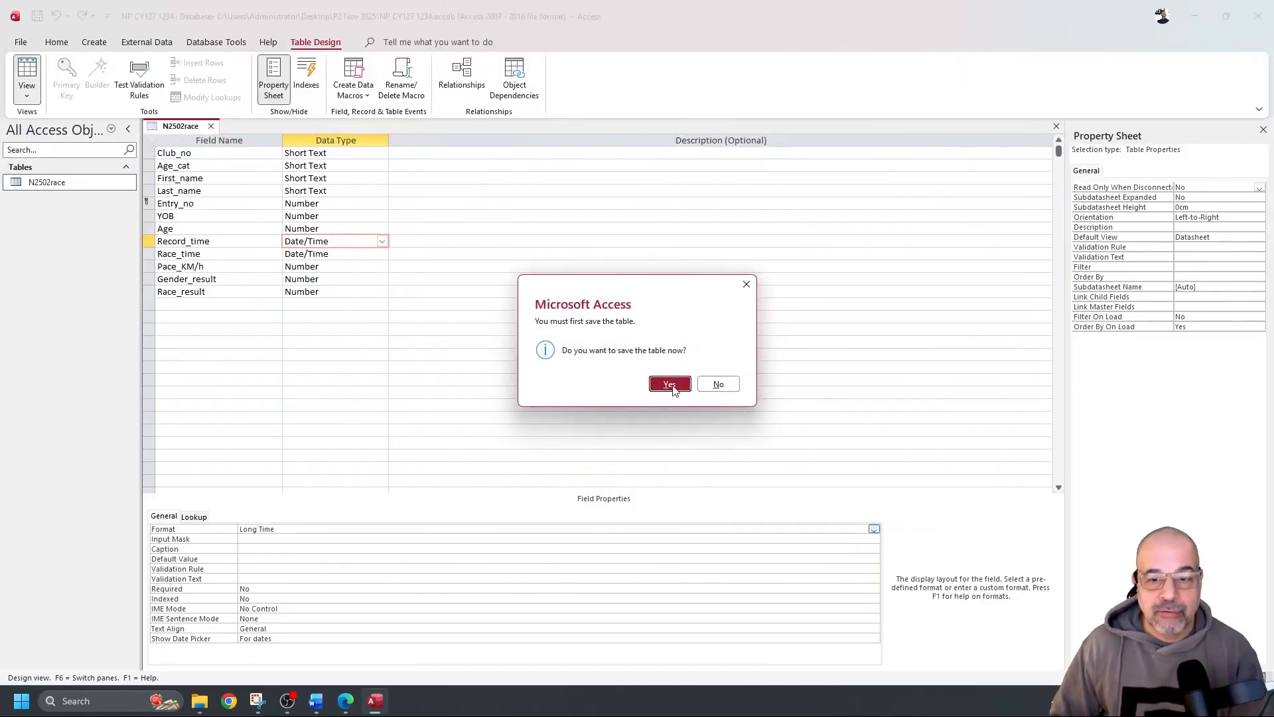
{"action": "left_click", "coordinate": [669, 384]}
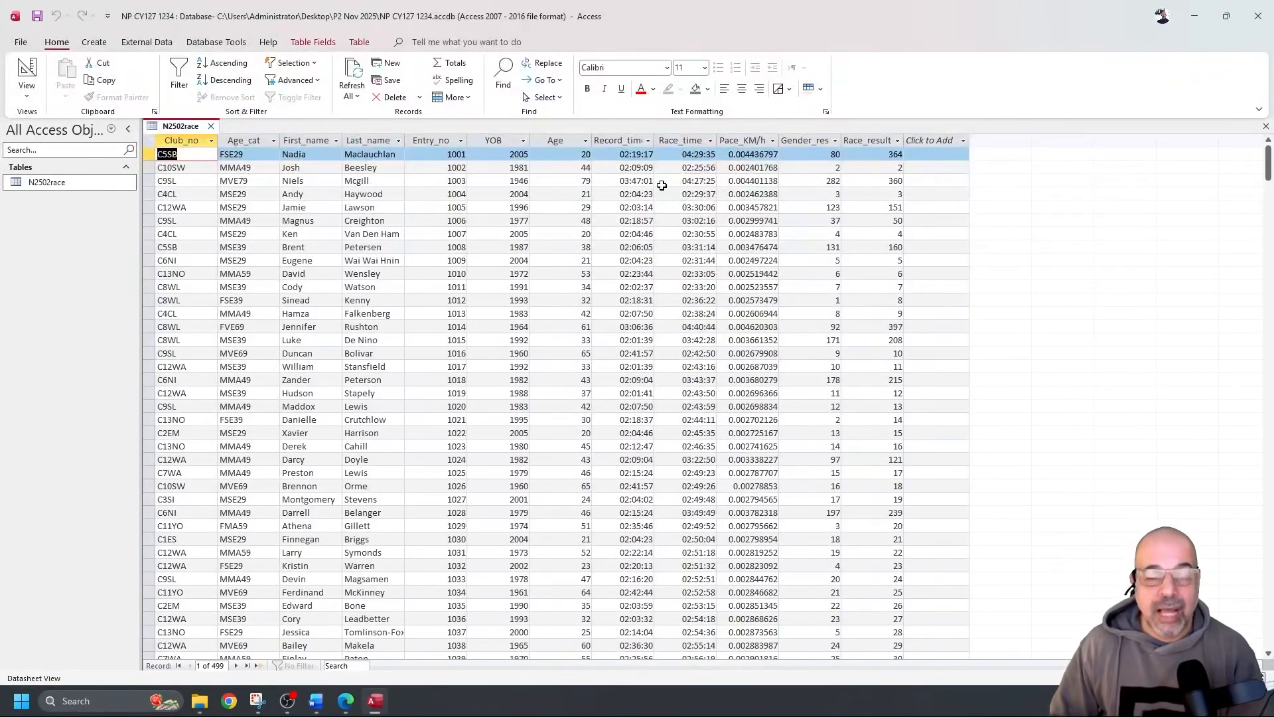
Give Race_time the custom hh:mm:ss format, save, and check the times in Datasheet view
{"action": "left_click", "coordinate": [26, 70]}
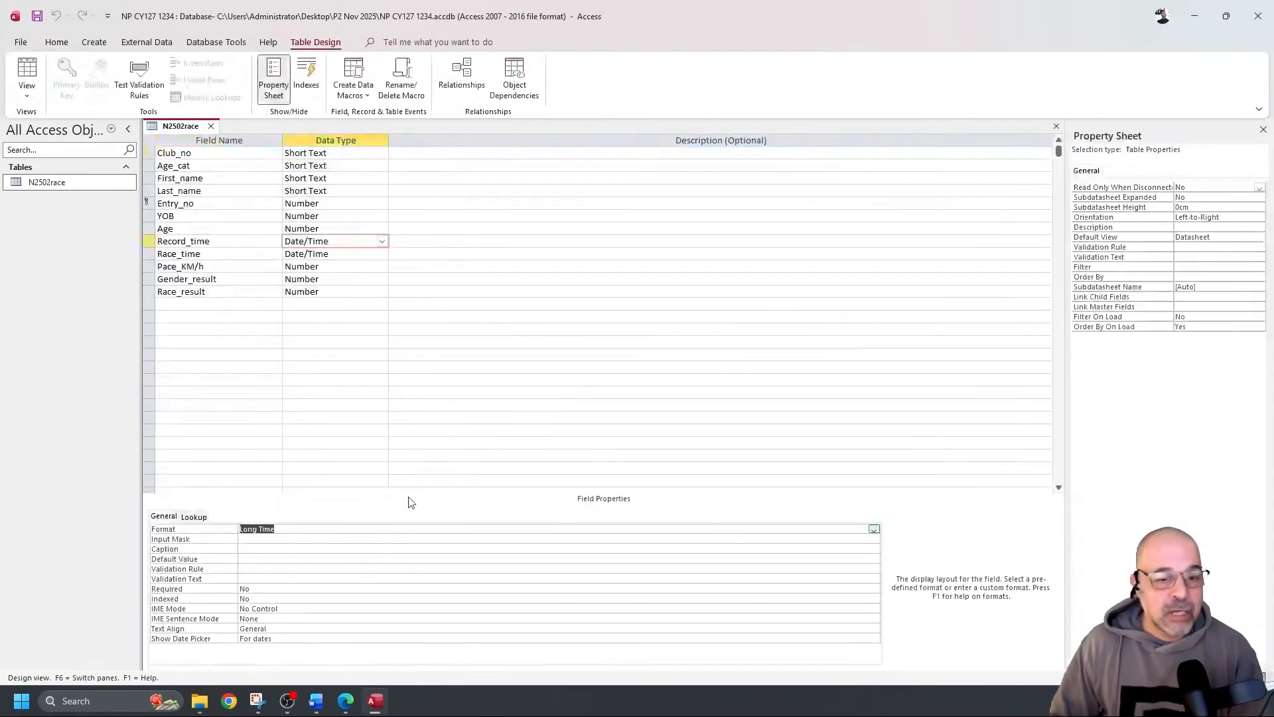
{"action": "left_click", "coordinate": [342, 254]}
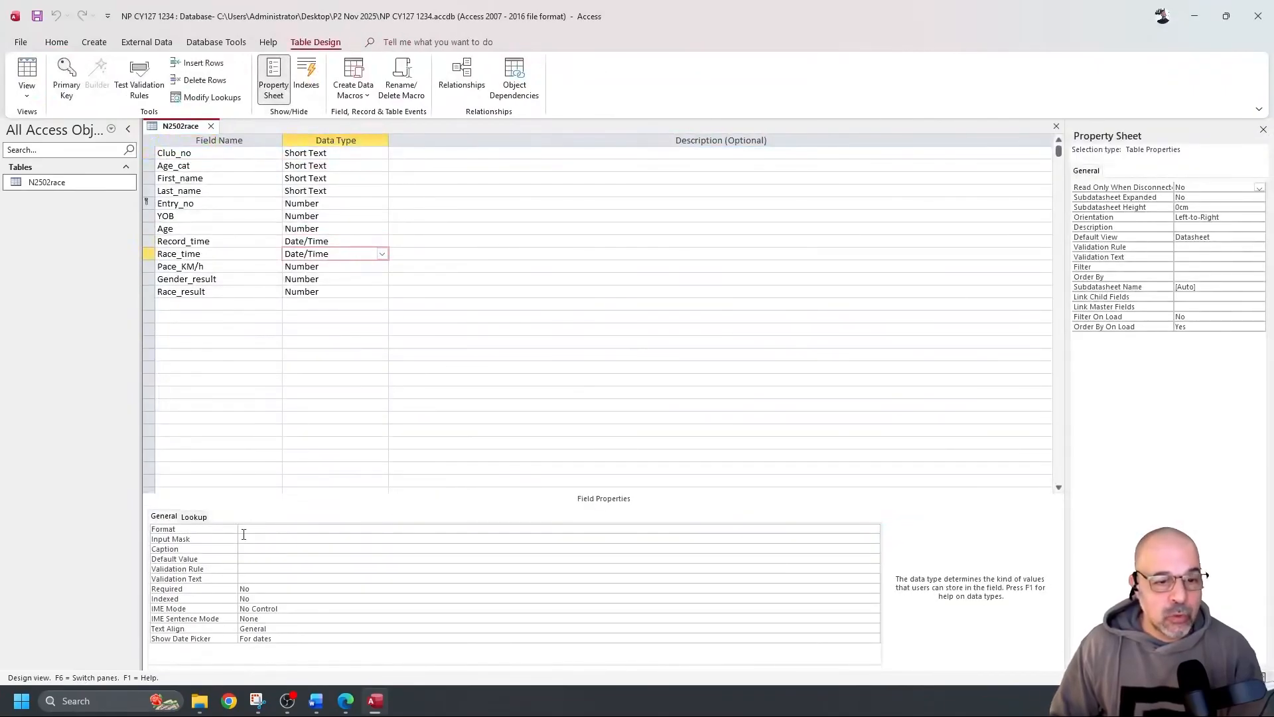
{"action": "left_click", "coordinate": [266, 529]}
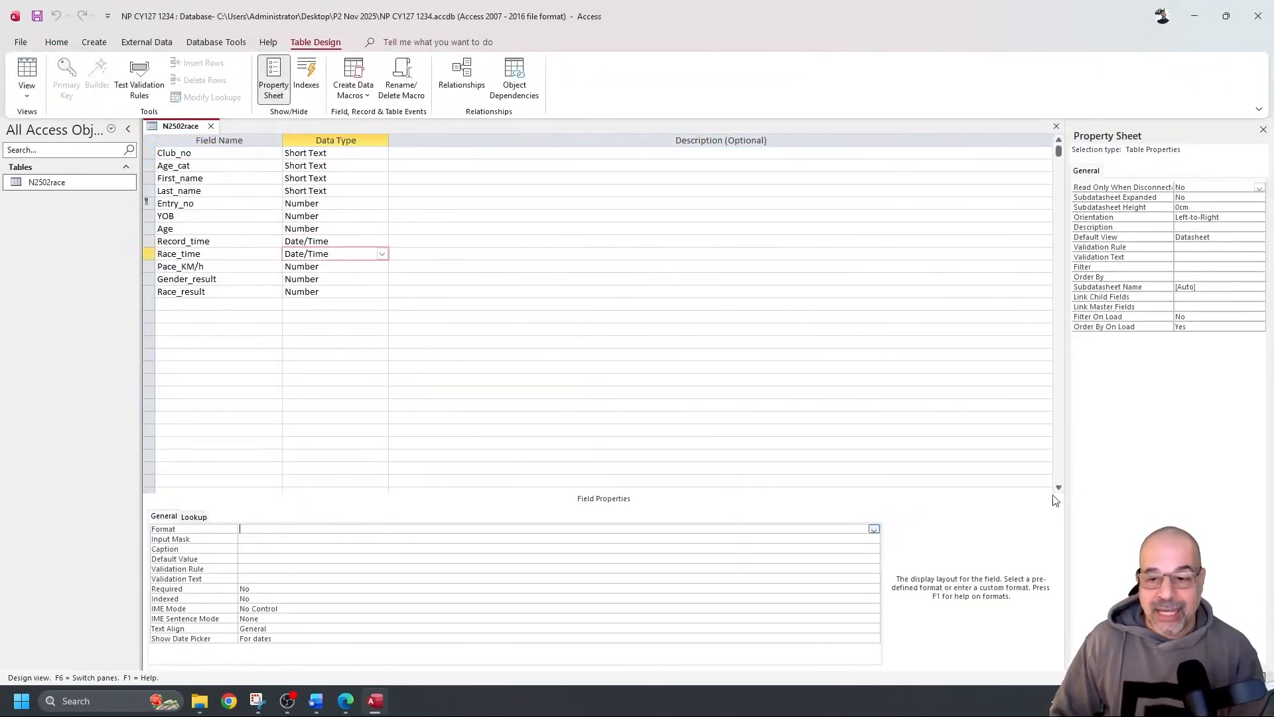
{"action": "left_click", "coordinate": [874, 529]}
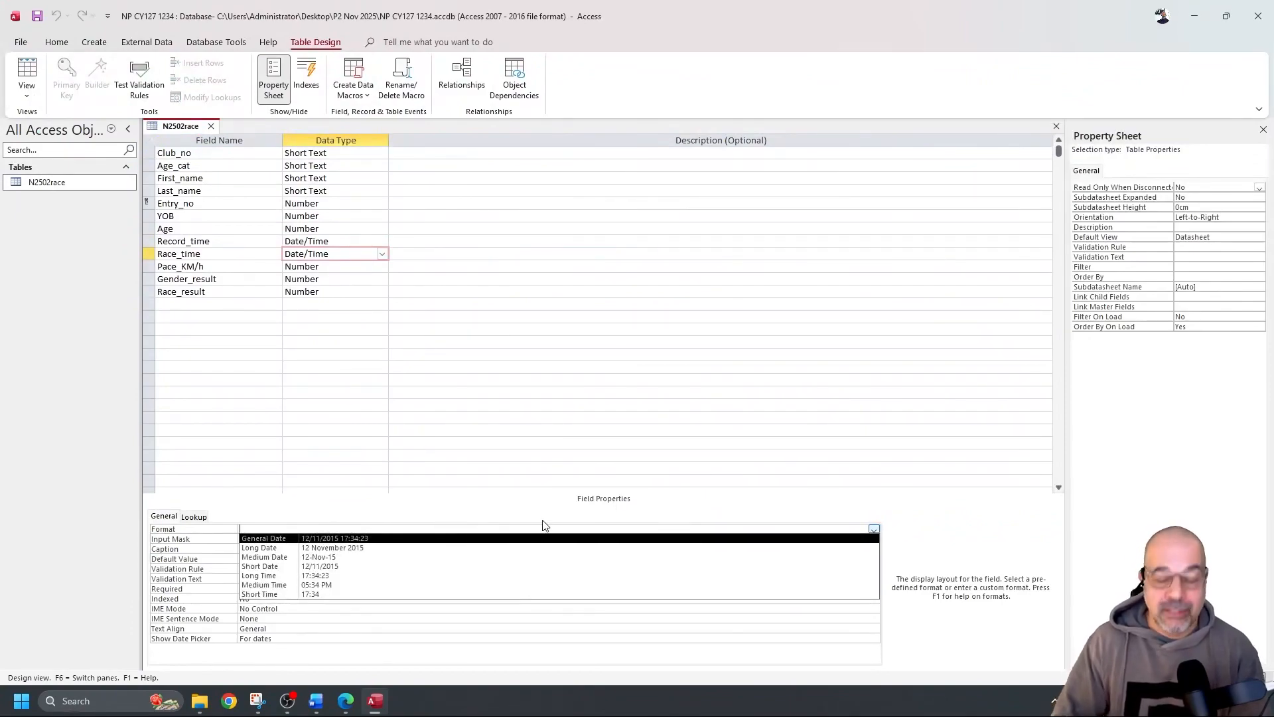
{"action": "type", "text": "hh:"}
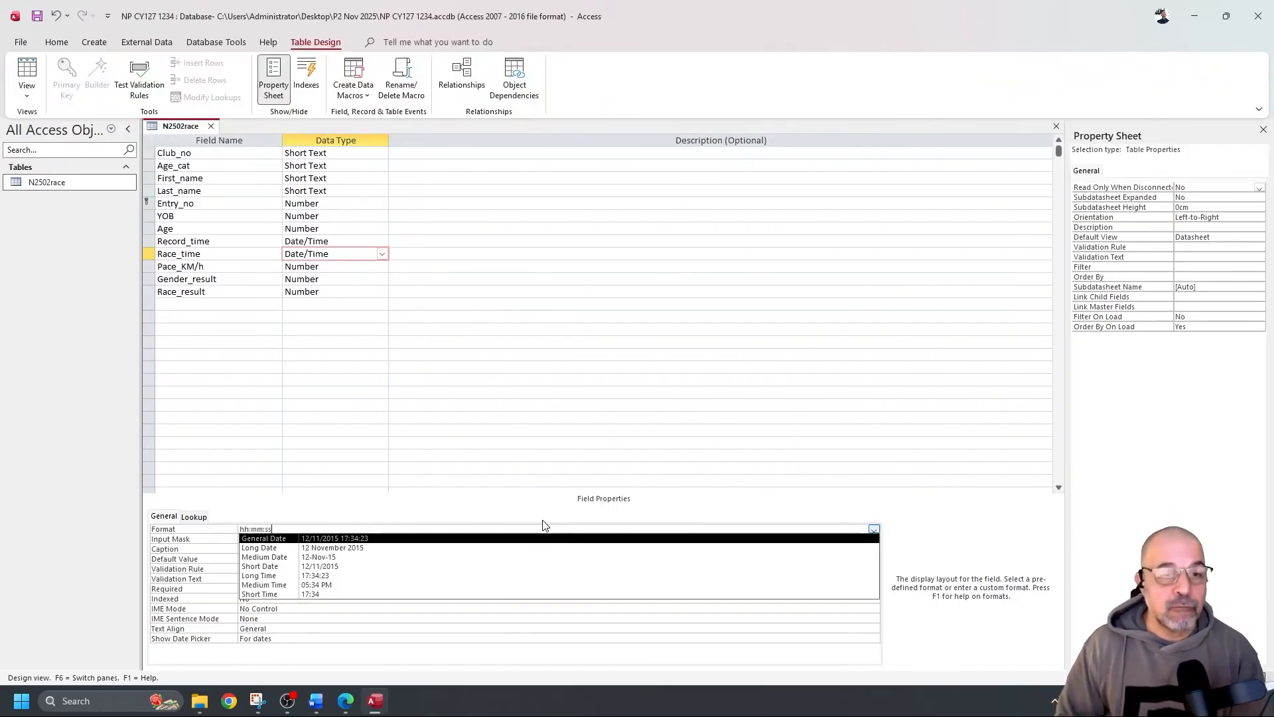
{"action": "type", "text": "mm:ss"}
{"action": "key", "text": "Return"}
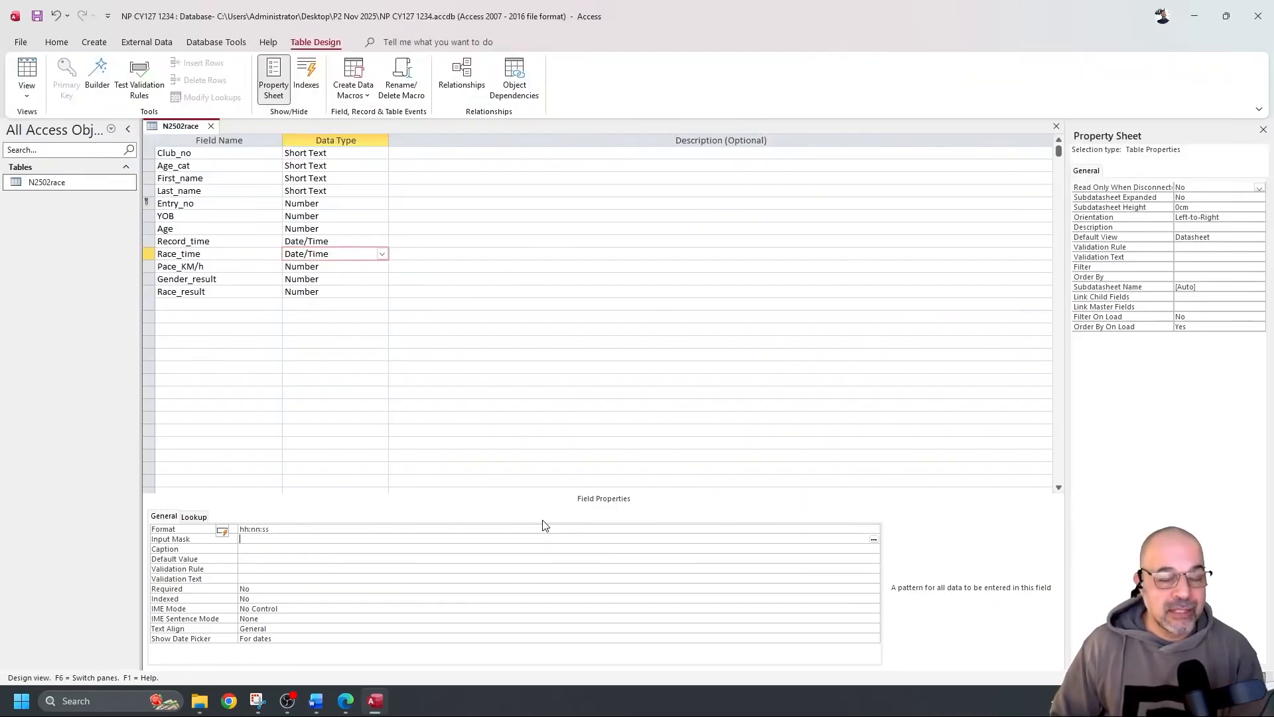
{"action": "double_click", "coordinate": [255, 529]}
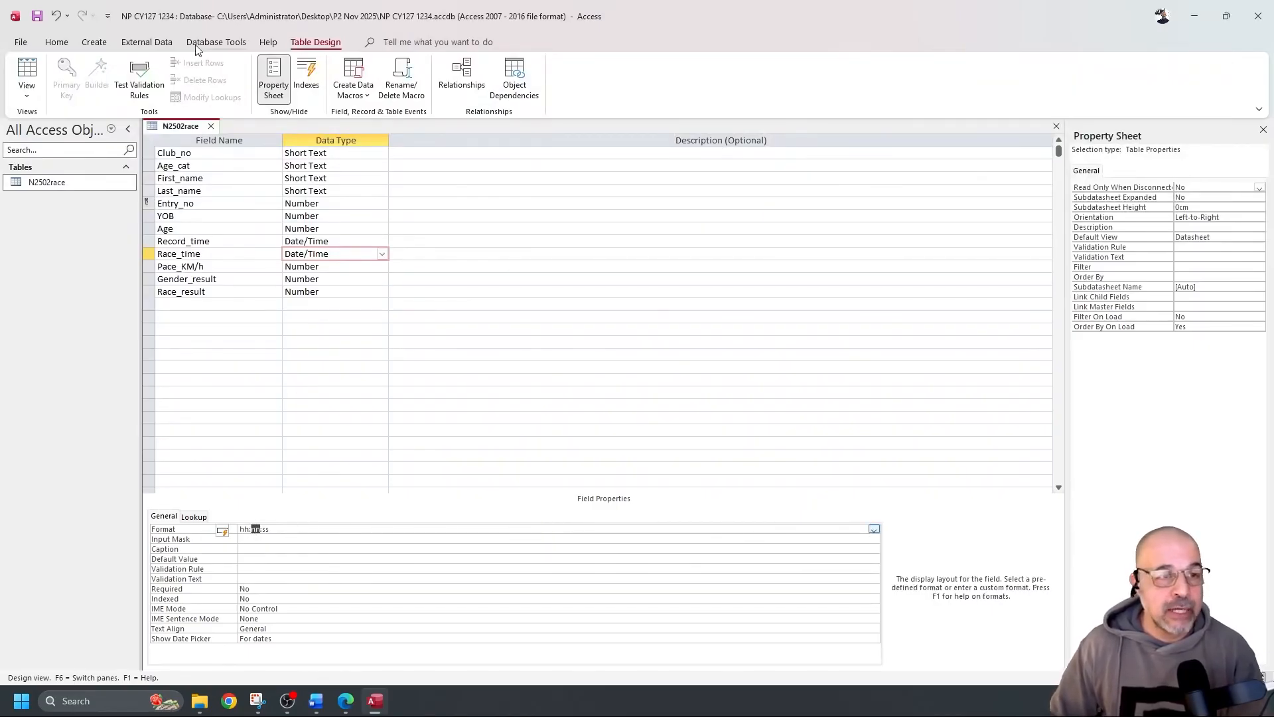
{"action": "left_click", "coordinate": [37, 17]}
{"action": "left_click", "coordinate": [28, 68]}
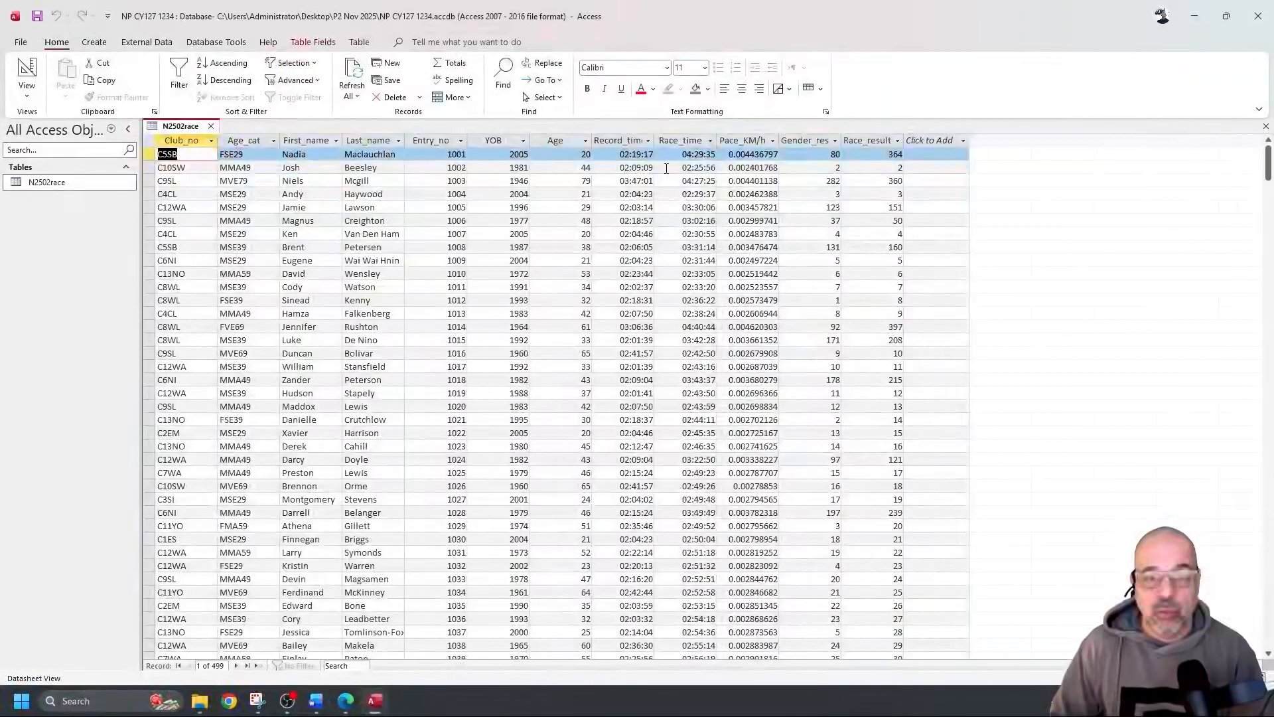
Glance at the exam paper in Edge, then return N2502race to Design view
{"action": "key", "text": "alt+Tab"}
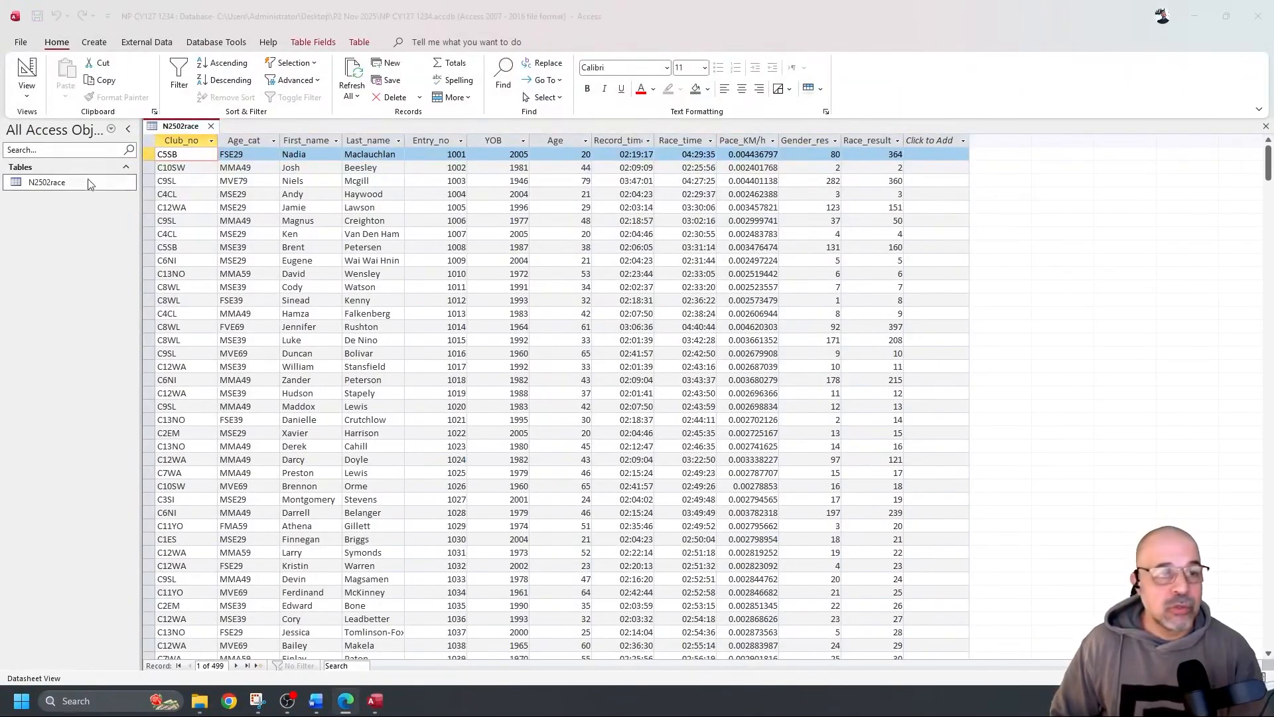
{"action": "key", "text": "alt+Tab"}
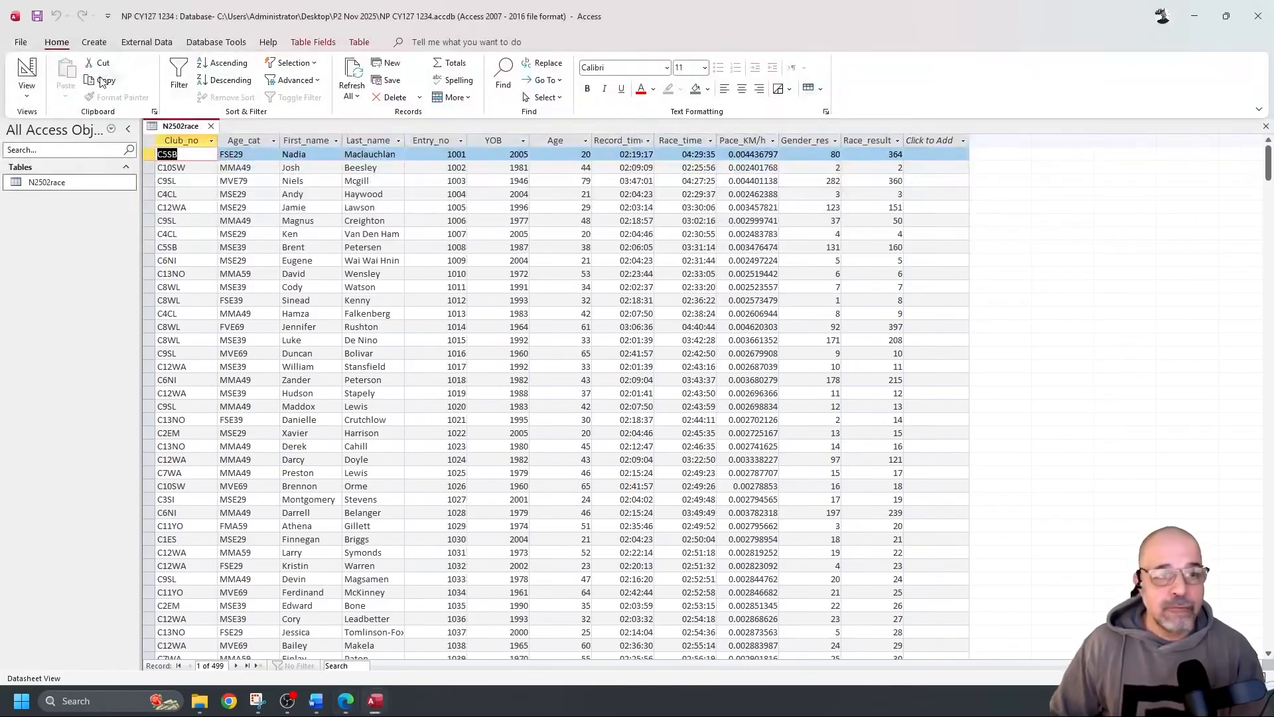
{"action": "left_click", "coordinate": [31, 67]}
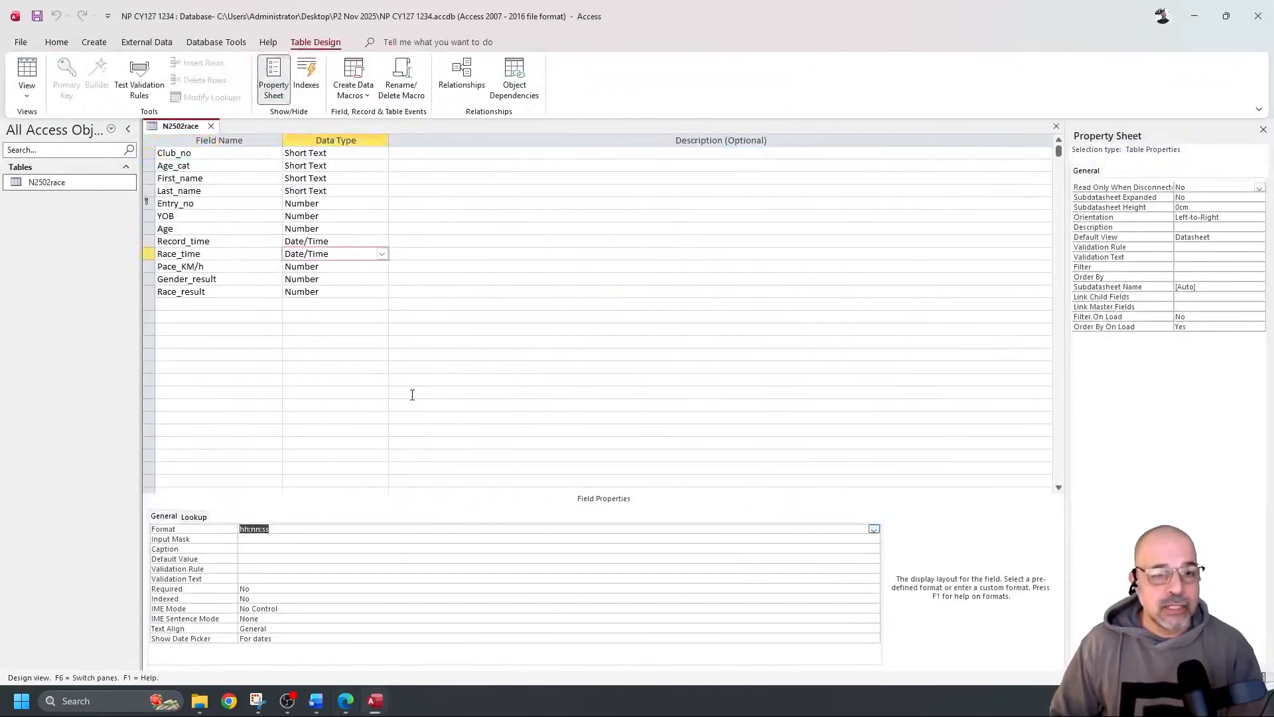
Snip the N2502race table's field names and data types in Snipping Tool
{"action": "left_click", "coordinate": [258, 702]}
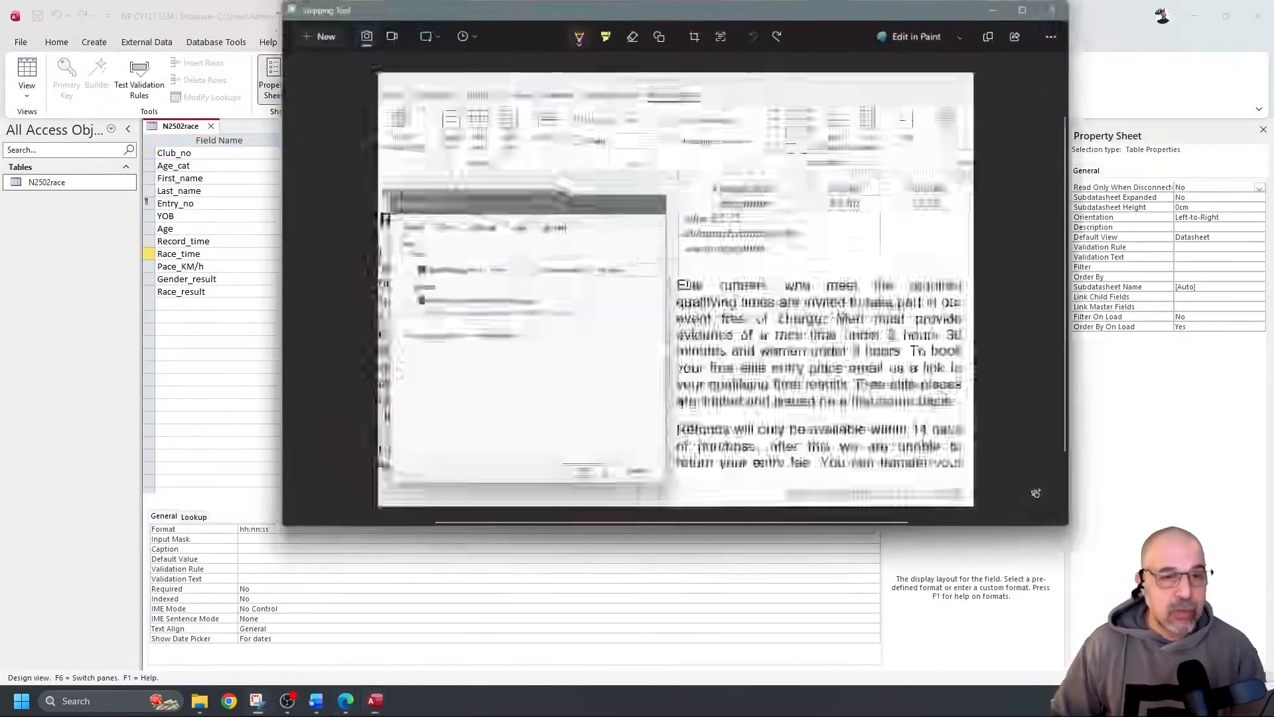
{"action": "left_click", "coordinate": [325, 37]}
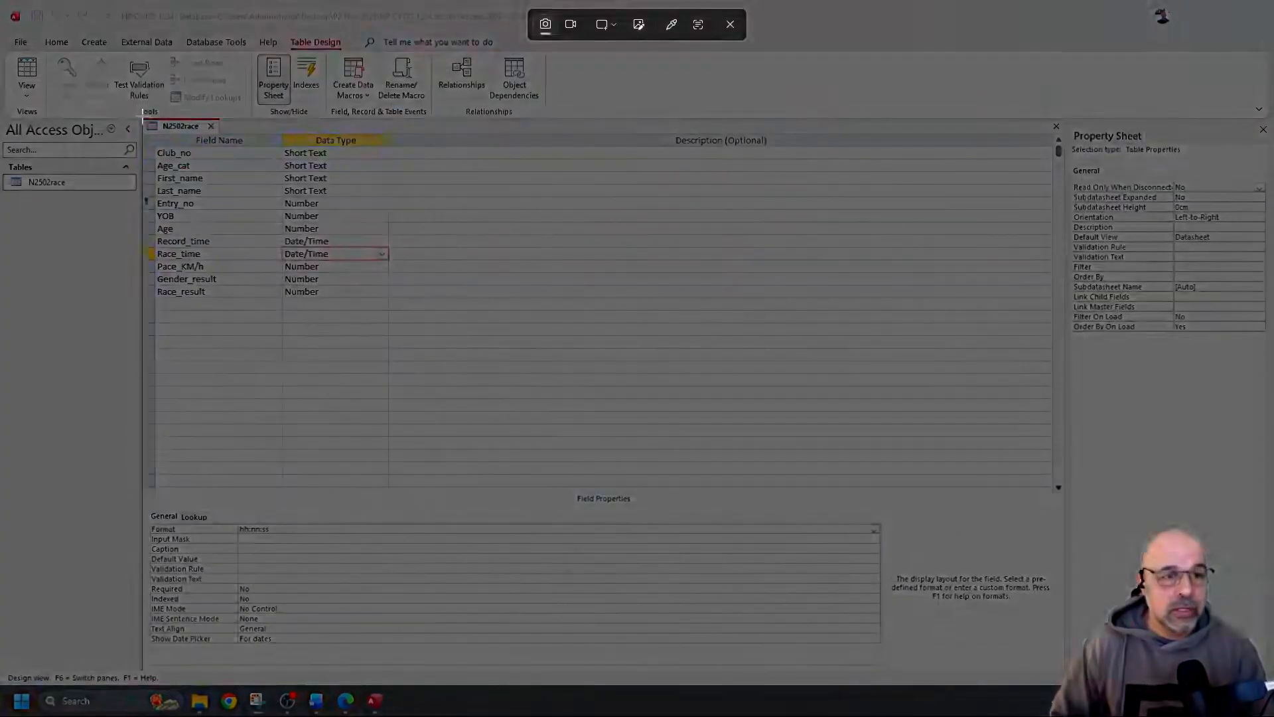
{"action": "left_click_drag", "start_coordinate": [142, 119], "coordinate": [404, 302]}
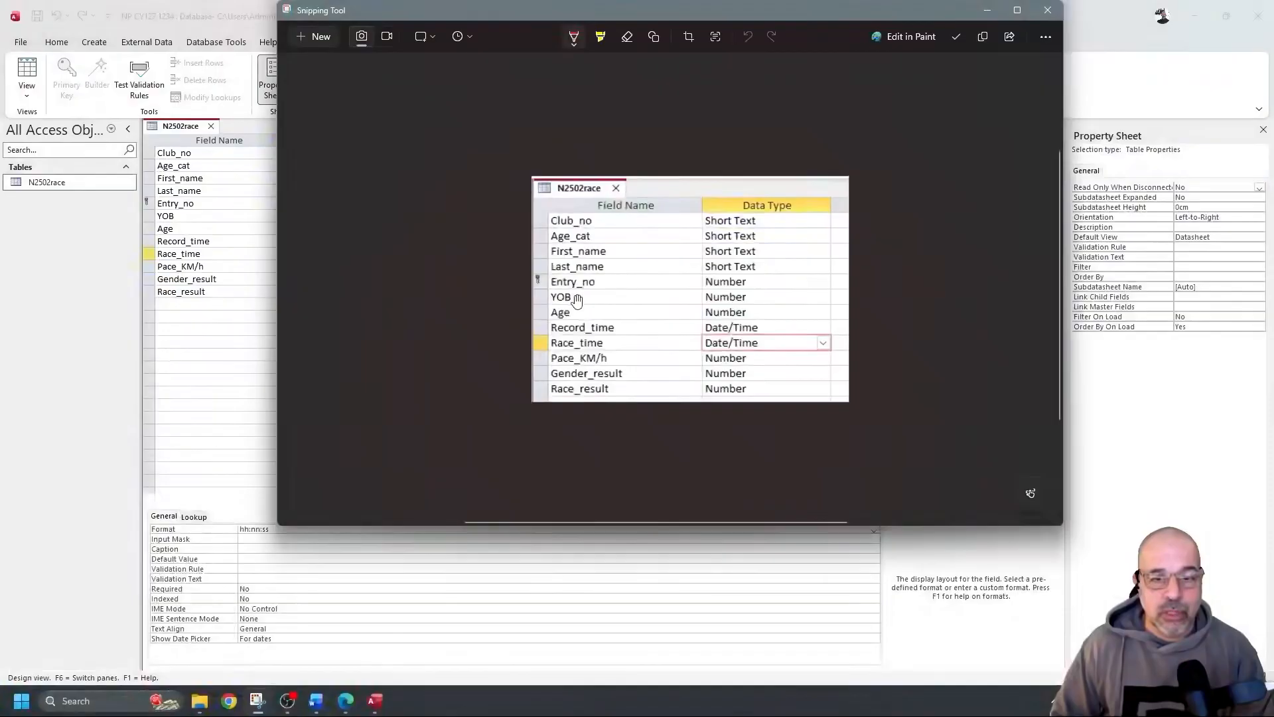
Try marking up the snip with the pen, then undo the annotations
{"action": "left_click", "coordinate": [572, 36]}
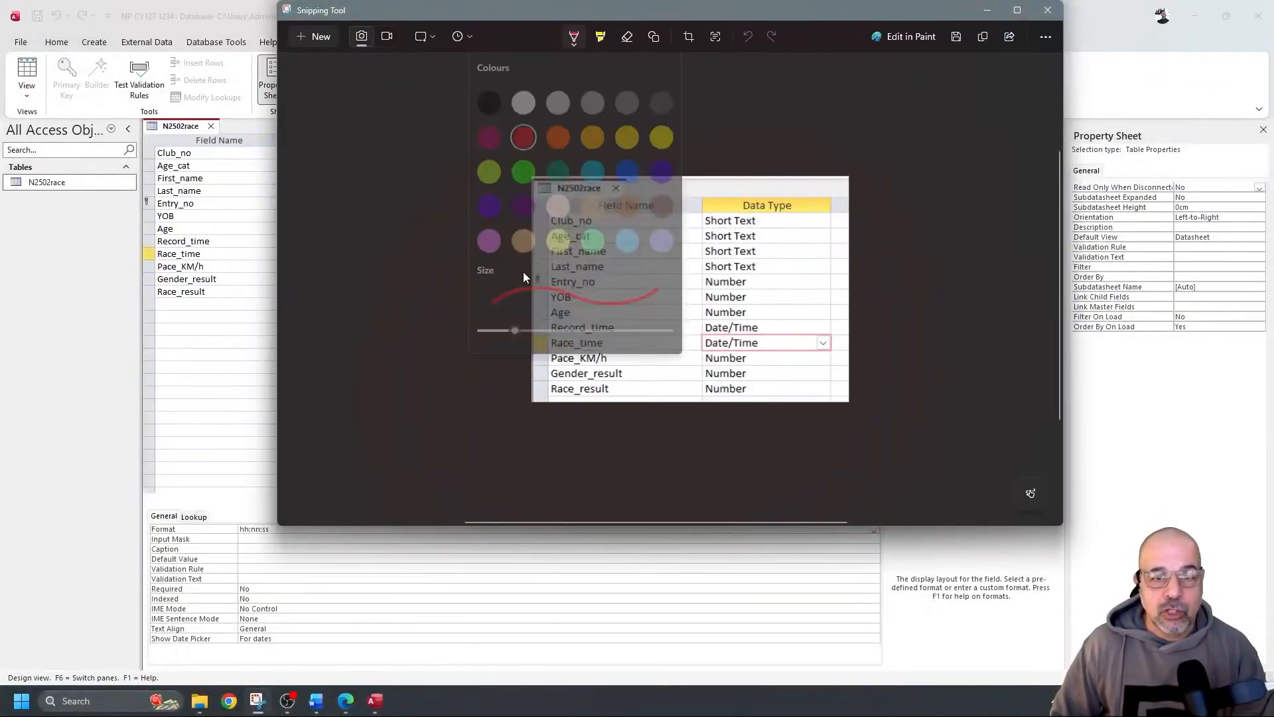
{"action": "left_click", "coordinate": [754, 115]}
{"action": "left_click_drag", "start_coordinate": [548, 292], "coordinate": [546, 271]}
{"action": "left_click_drag", "start_coordinate": [637, 209], "coordinate": [651, 393]}
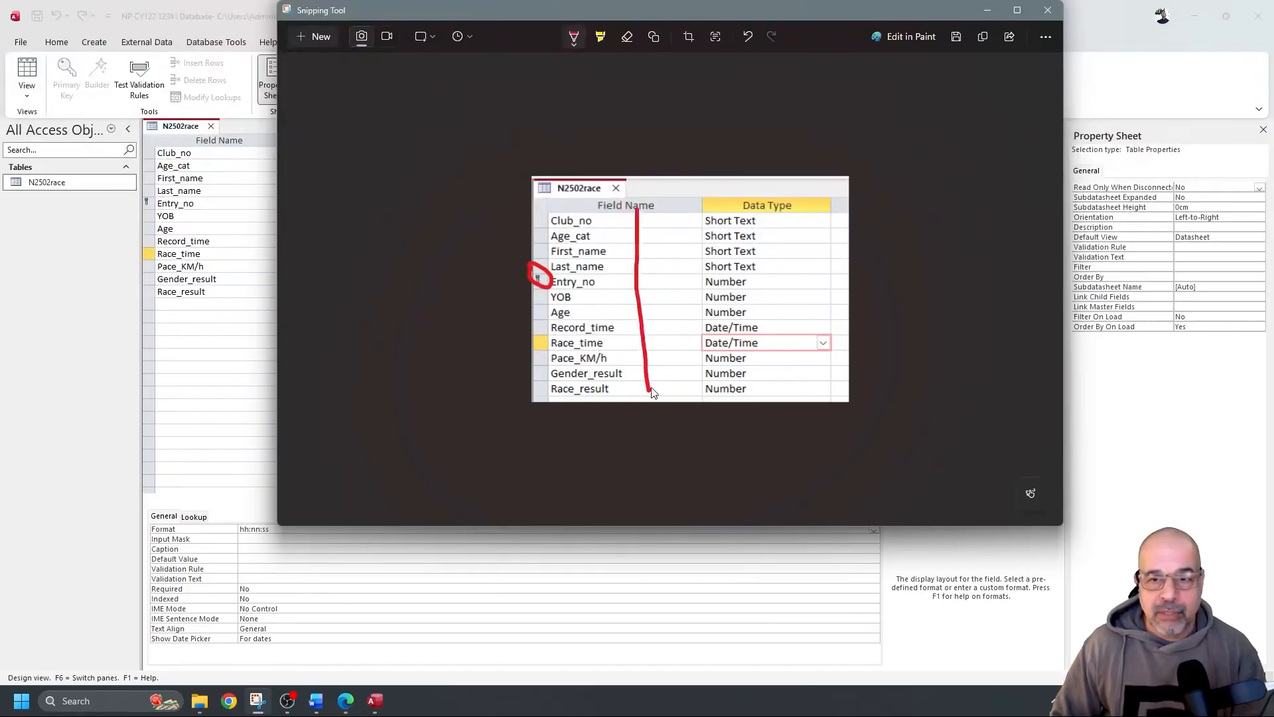
{"action": "left_click_drag", "start_coordinate": [795, 215], "coordinate": [776, 393]}
{"action": "key", "text": "ctrl+z"}
{"action": "key", "text": "ctrl+z"}
{"action": "key", "text": "ctrl+z"}
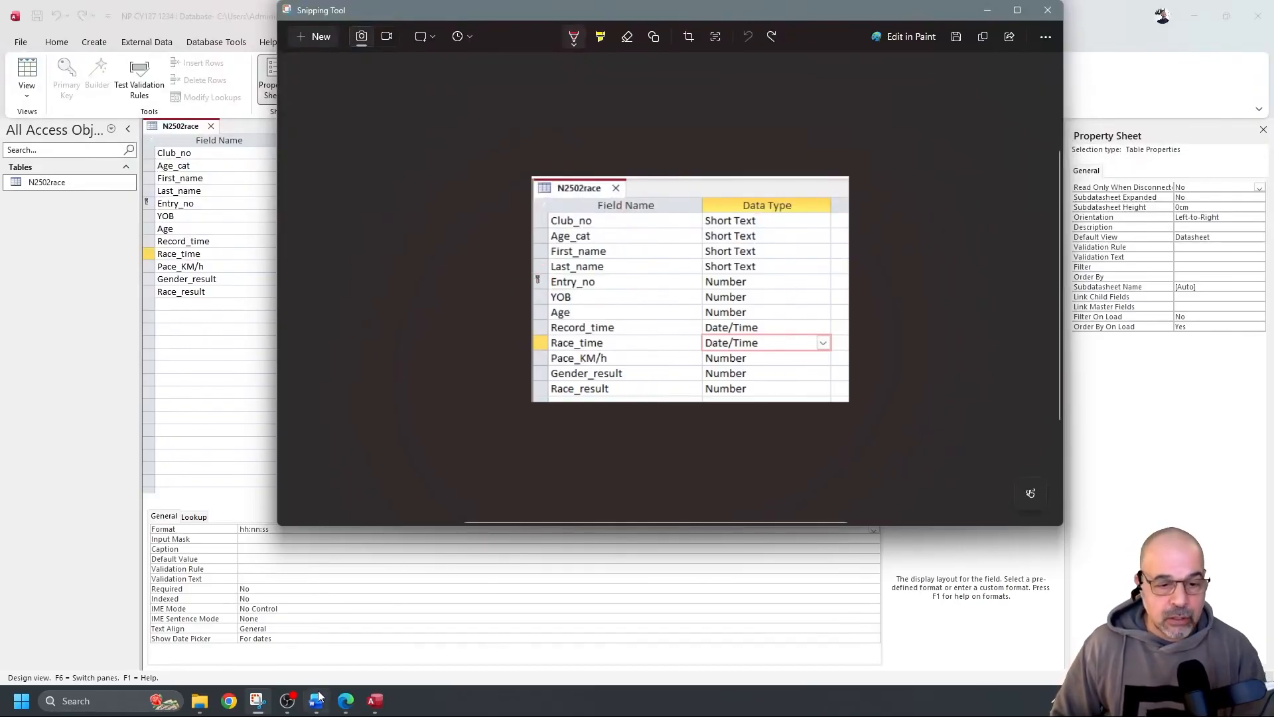
{"action": "left_click", "coordinate": [317, 698]}
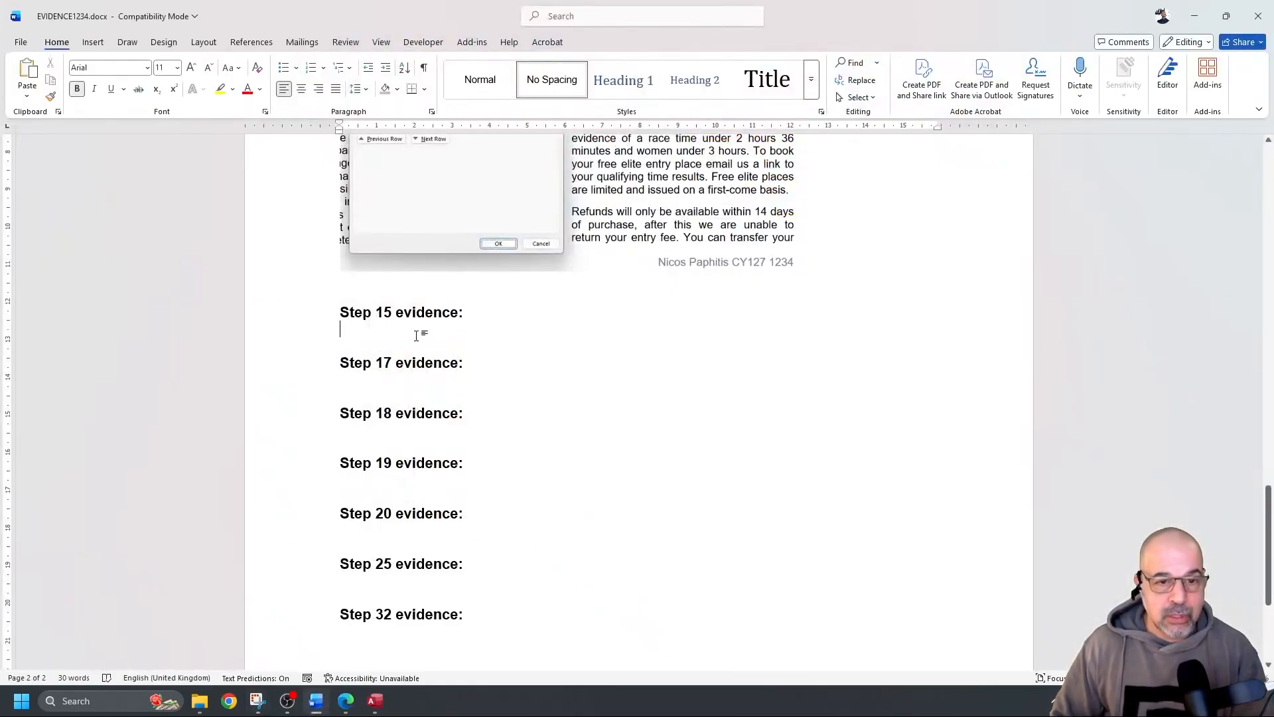
Paste the N2502race design snip under 'Step 15 evidence:' with blank lines after it
{"action": "left_click", "coordinate": [416, 335]}
{"action": "key", "text": "Return"}
{"action": "key", "text": "Return"}
{"action": "key", "text": "Return"}
{"action": "key", "text": "Return"}
{"action": "key", "text": "Return"}
{"action": "key", "text": "Return"}
{"action": "key", "text": "Return"}
{"action": "key", "text": "Return"}
{"action": "key", "text": "Return"}
{"action": "key", "text": "Return"}
{"action": "key", "text": "Return"}
{"action": "key", "text": "Return"}
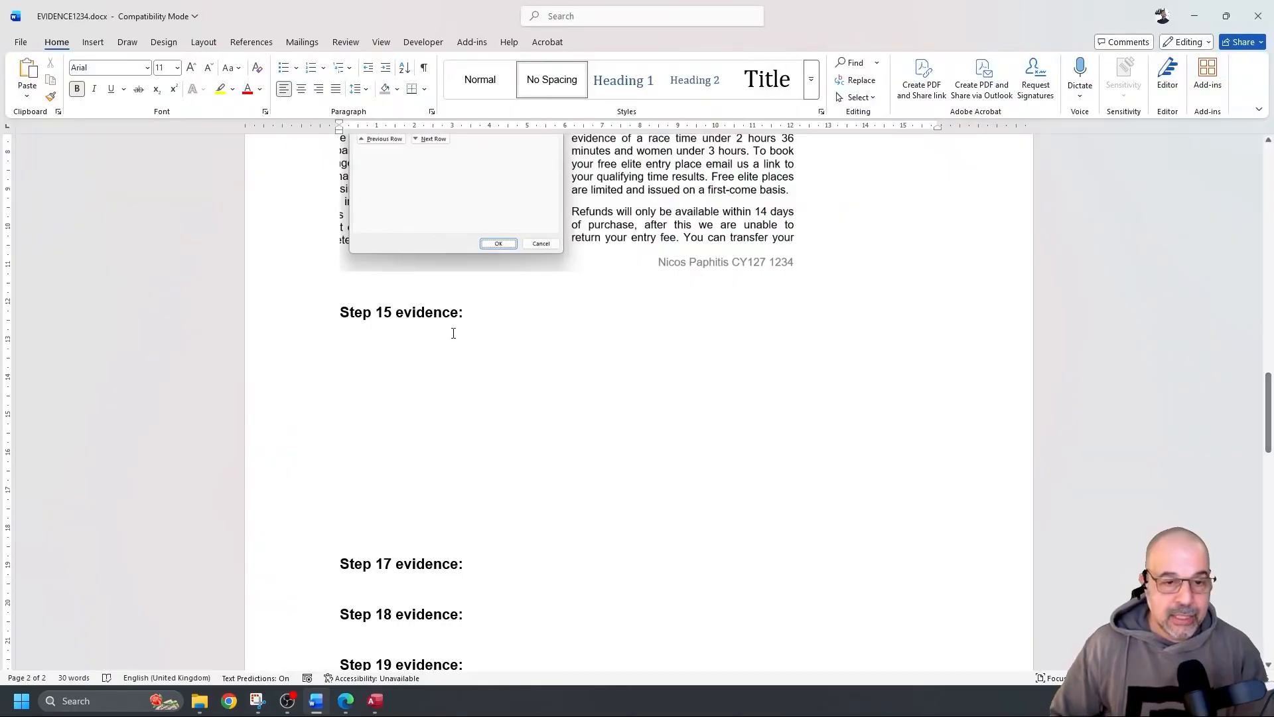
{"action": "key", "text": "ctrl+v"}
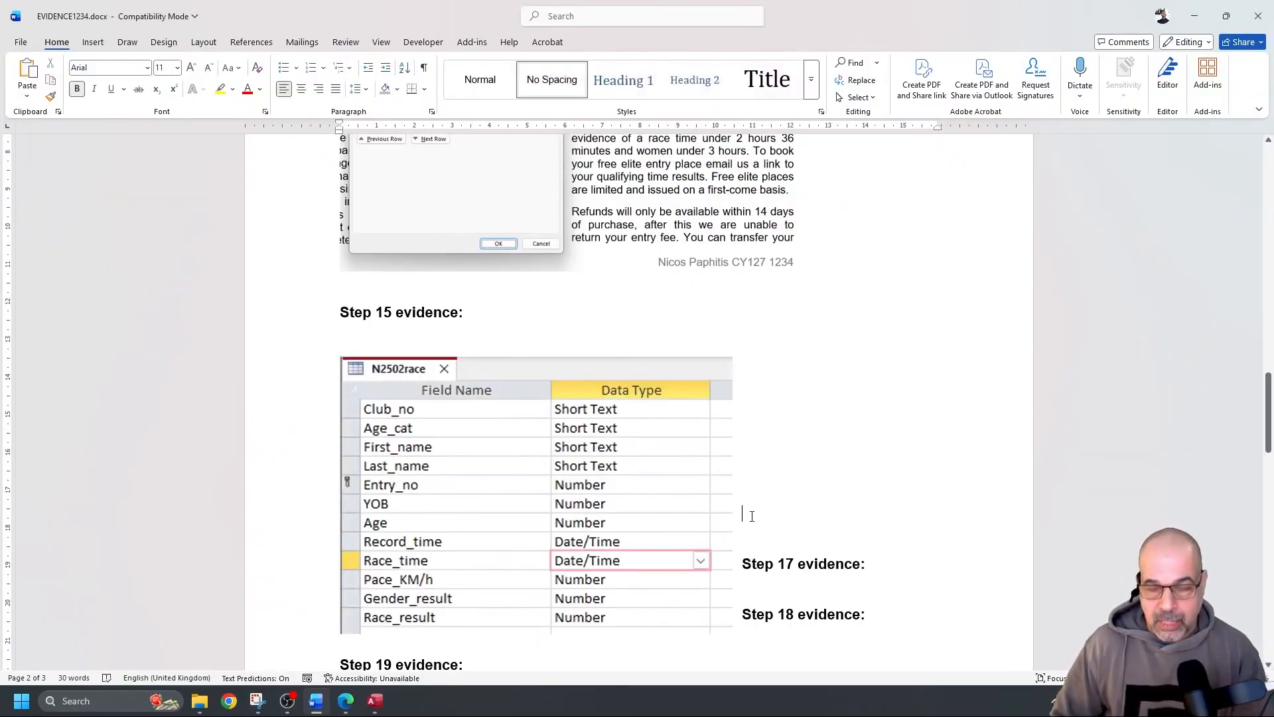
{"action": "key", "text": "Return"}
{"action": "key", "text": "Return"}
{"action": "key", "text": "Return"}
{"action": "key", "text": "Return"}
{"action": "key", "text": "Return"}
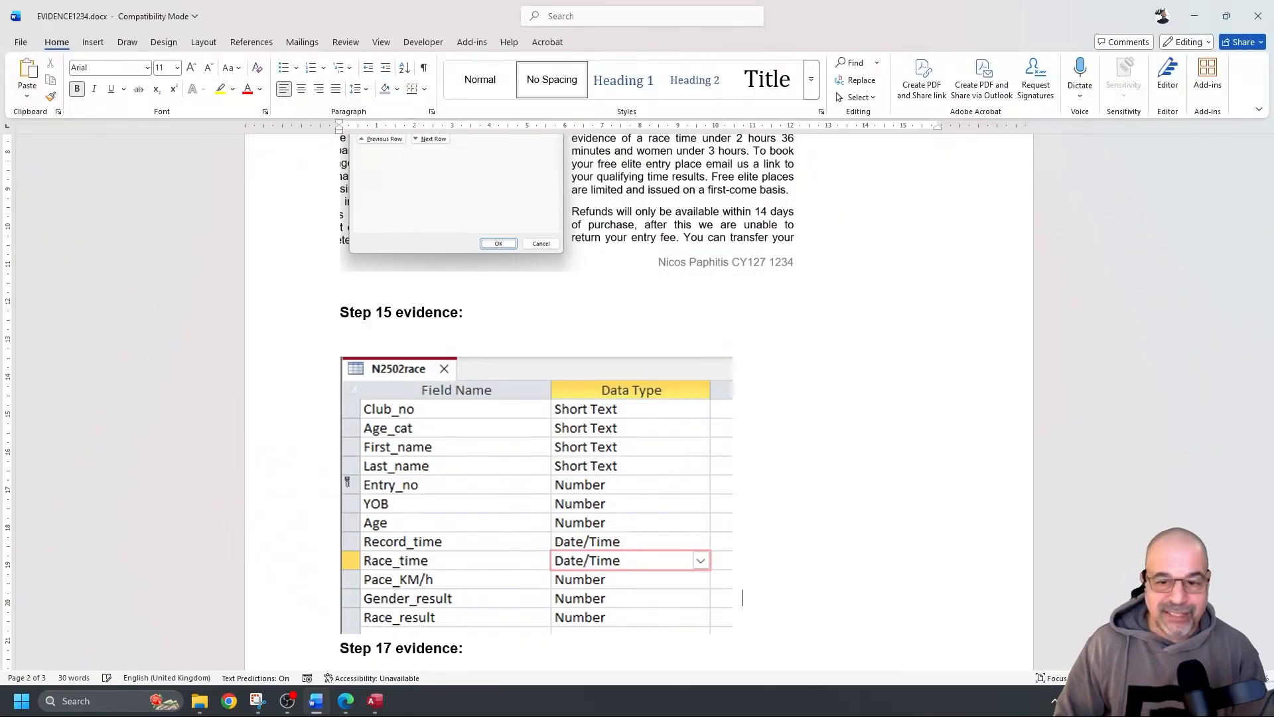
{"action": "key", "text": "Return"}
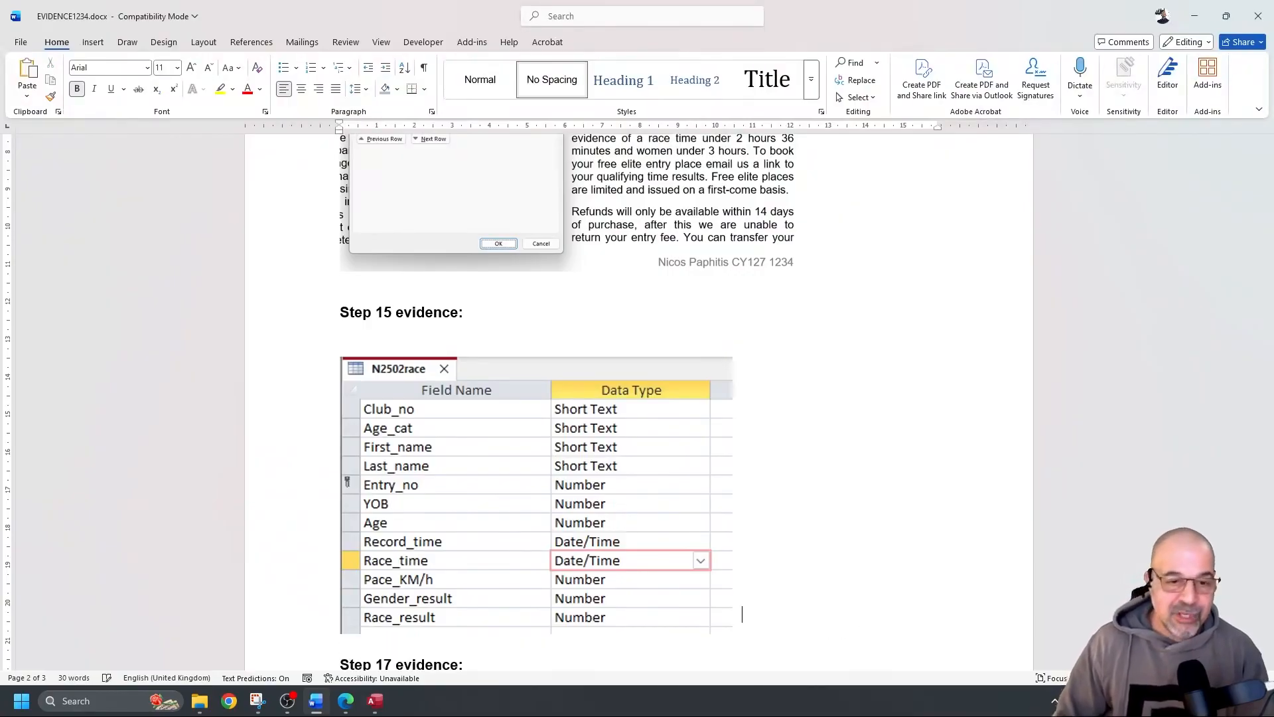
{"action": "key", "text": "Return"}
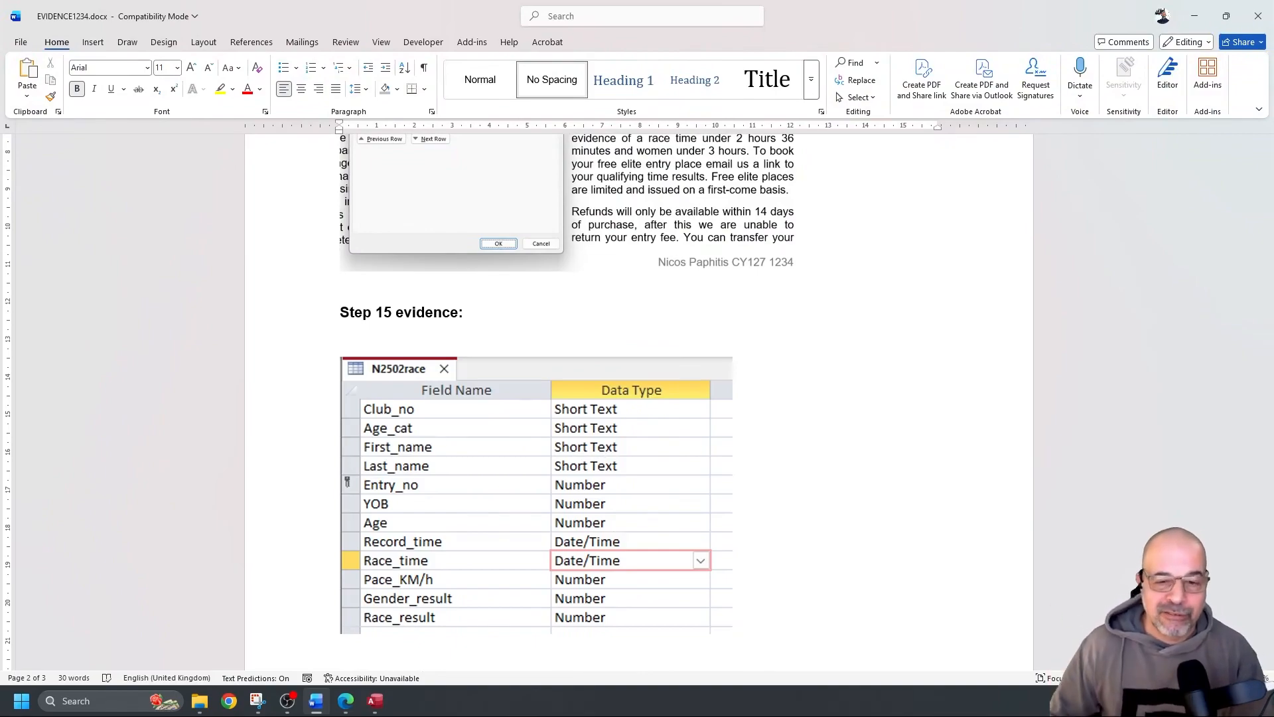
Push the Step 17 heading to the next page and shrink the pasted screenshot slightly
{"action": "scroll", "coordinate": [774, 504], "scroll_direction": "down", "scroll_amount": 5}
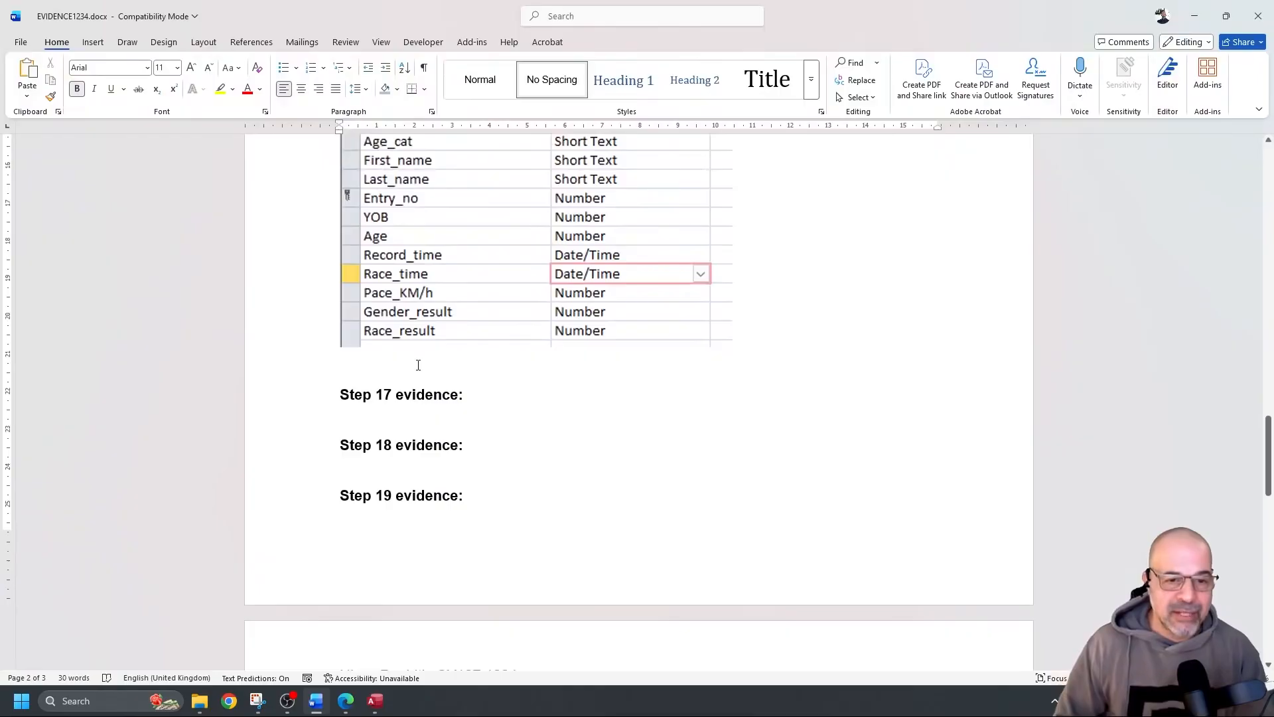
{"action": "key", "text": "Return"}
{"action": "key", "text": "Return"}
{"action": "key", "text": "Return"}
{"action": "key", "text": "Return"}
{"action": "key", "text": "Return"}
{"action": "key", "text": "Return"}
{"action": "key", "text": "Return"}
{"action": "key", "text": "Return"}
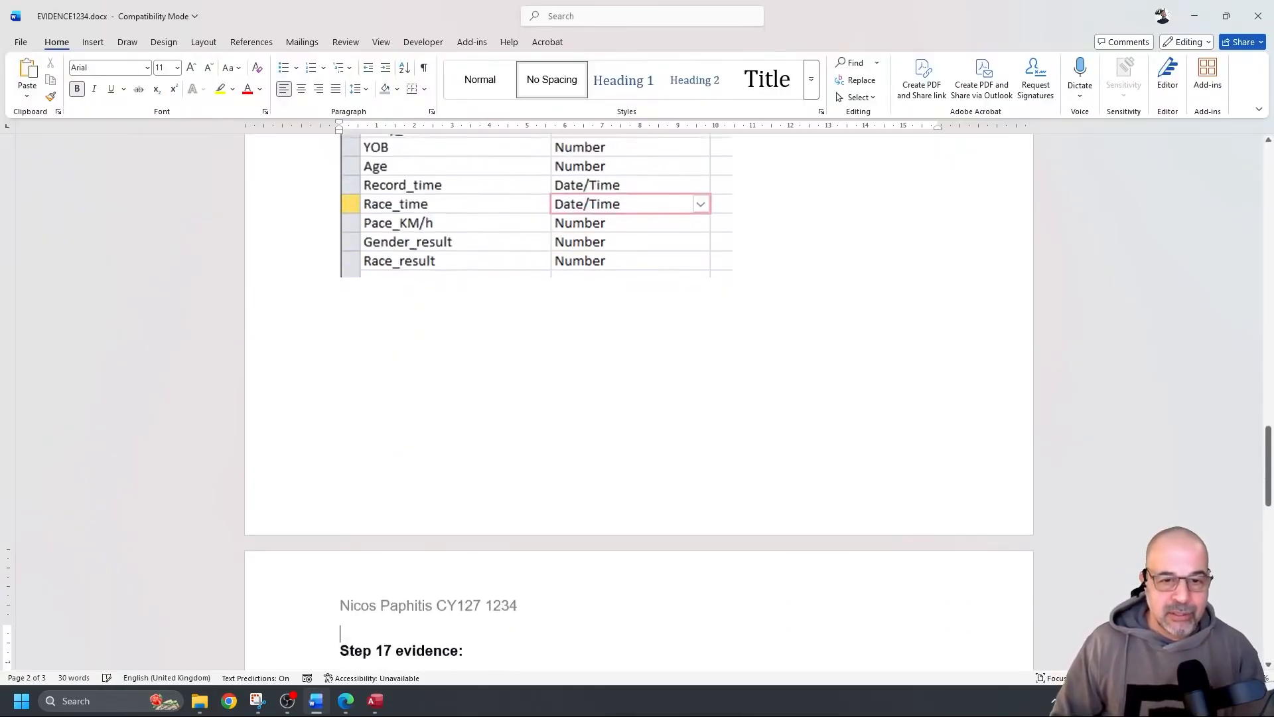
{"action": "scroll", "coordinate": [508, 299], "scroll_direction": "up", "scroll_amount": 5}
{"action": "left_click", "coordinate": [557, 375]}
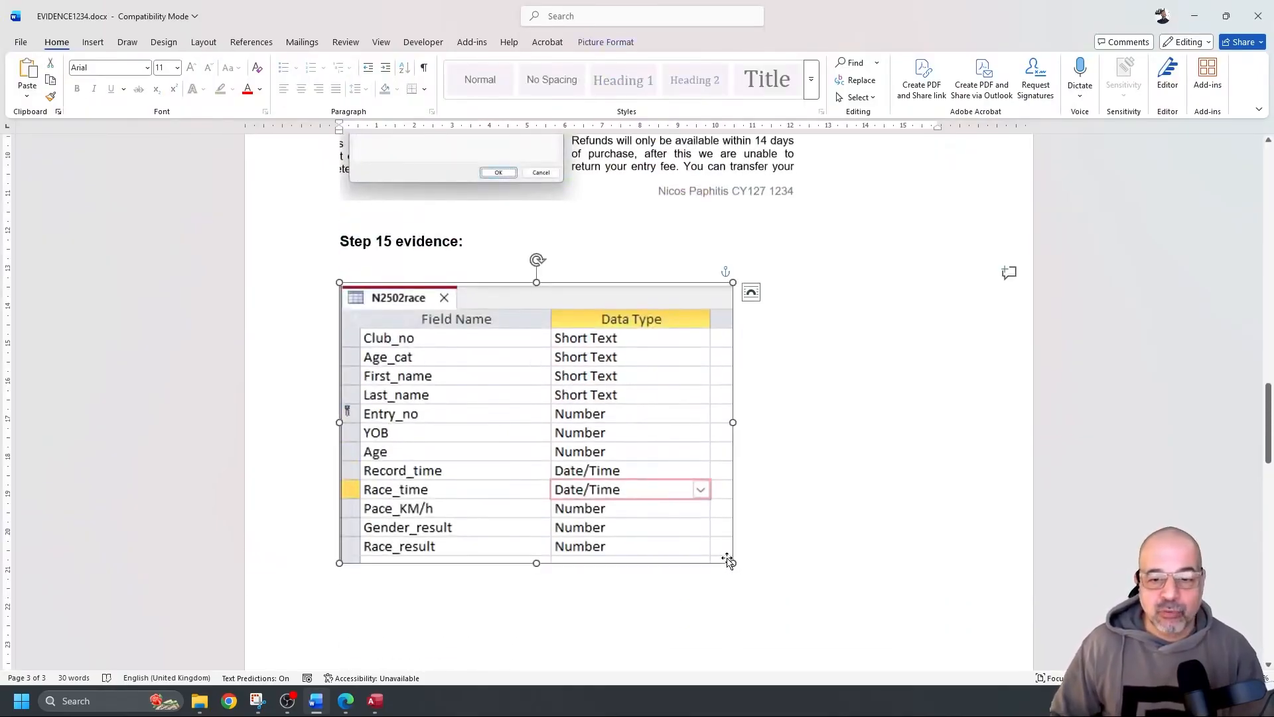
{"action": "left_click_drag", "start_coordinate": [731, 561], "coordinate": [694, 535]}
{"action": "scroll", "coordinate": [714, 451], "scroll_direction": "down", "scroll_amount": 5}
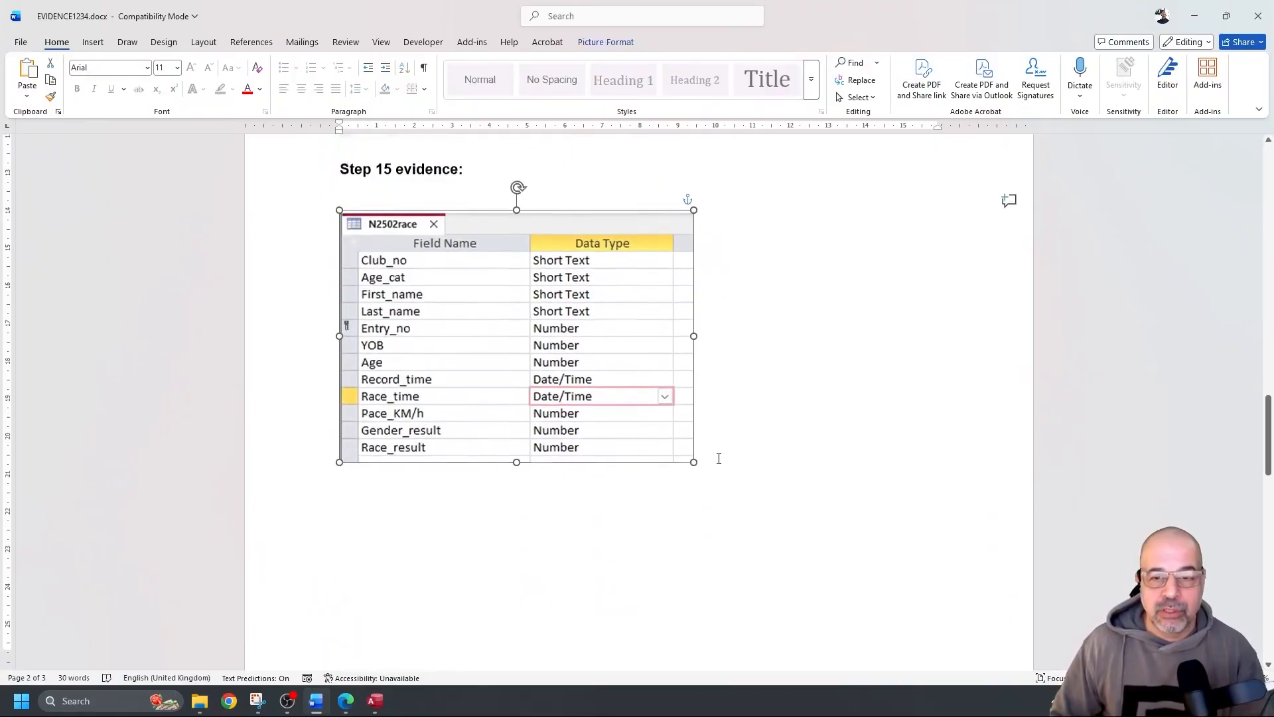
{"action": "scroll", "coordinate": [711, 444], "scroll_direction": "down", "scroll_amount": 4}
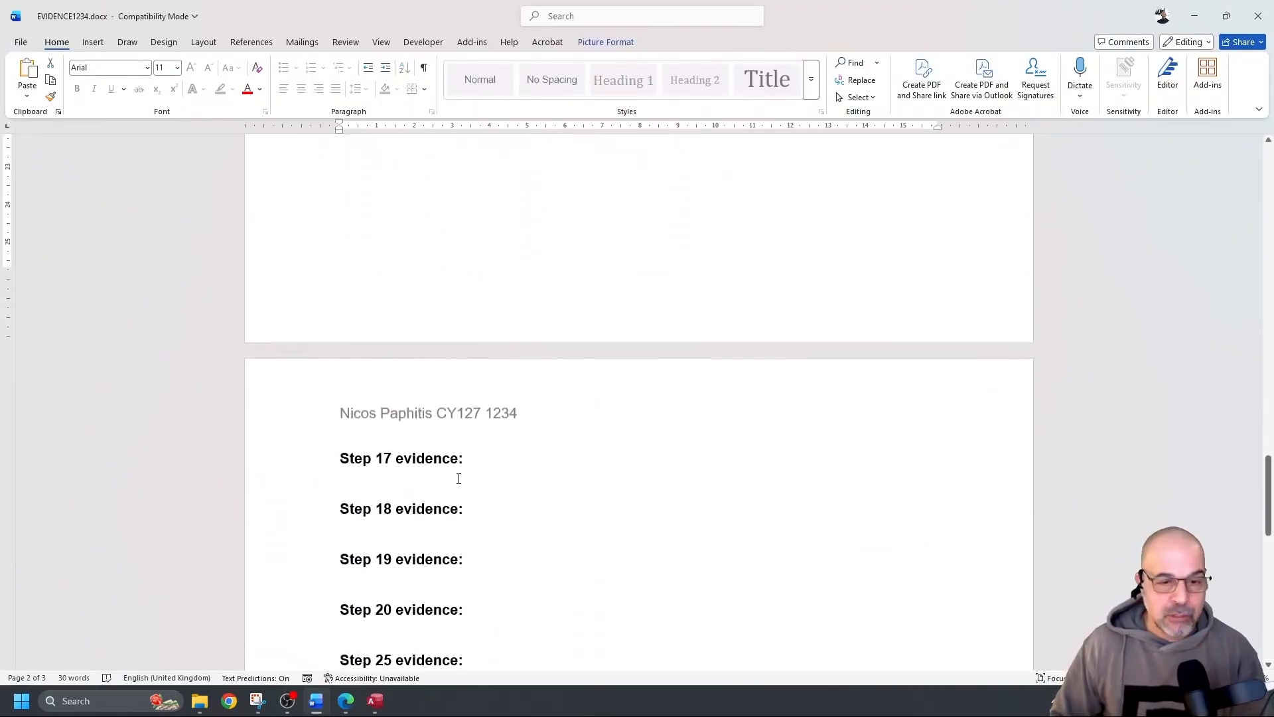
{"action": "left_click", "coordinate": [458, 479]}
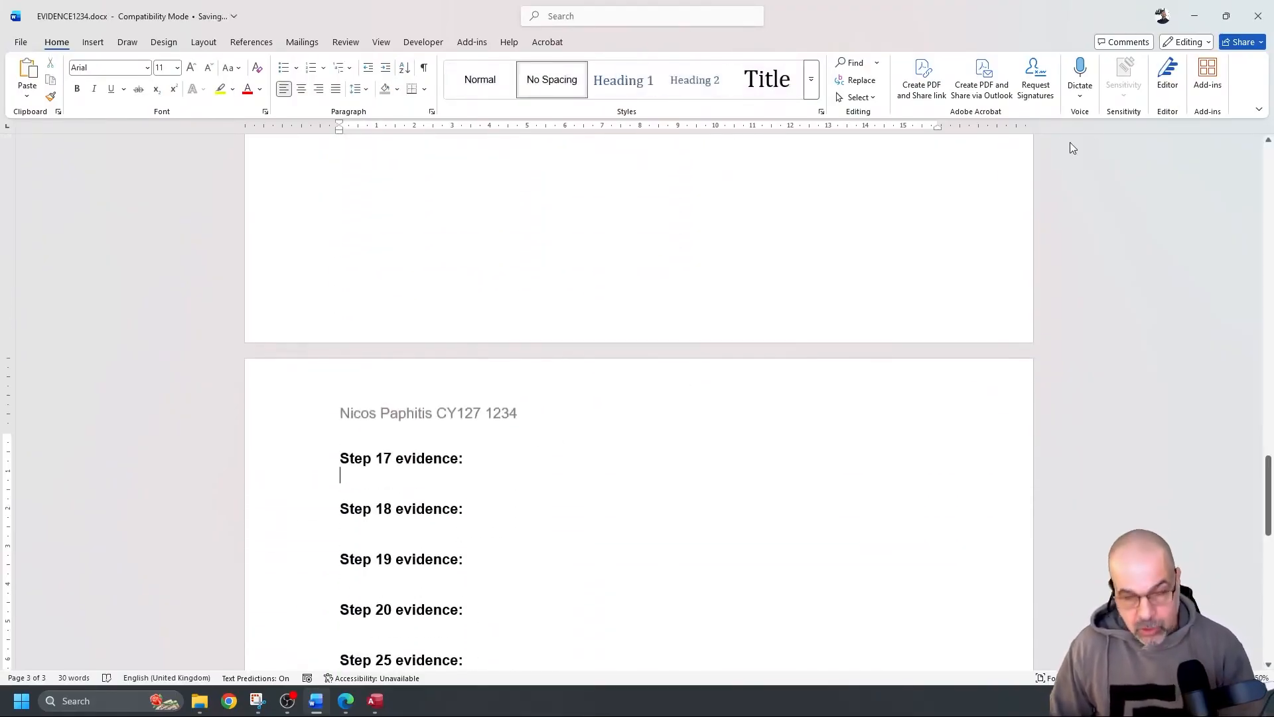
{"action": "left_click", "coordinate": [1194, 16]}
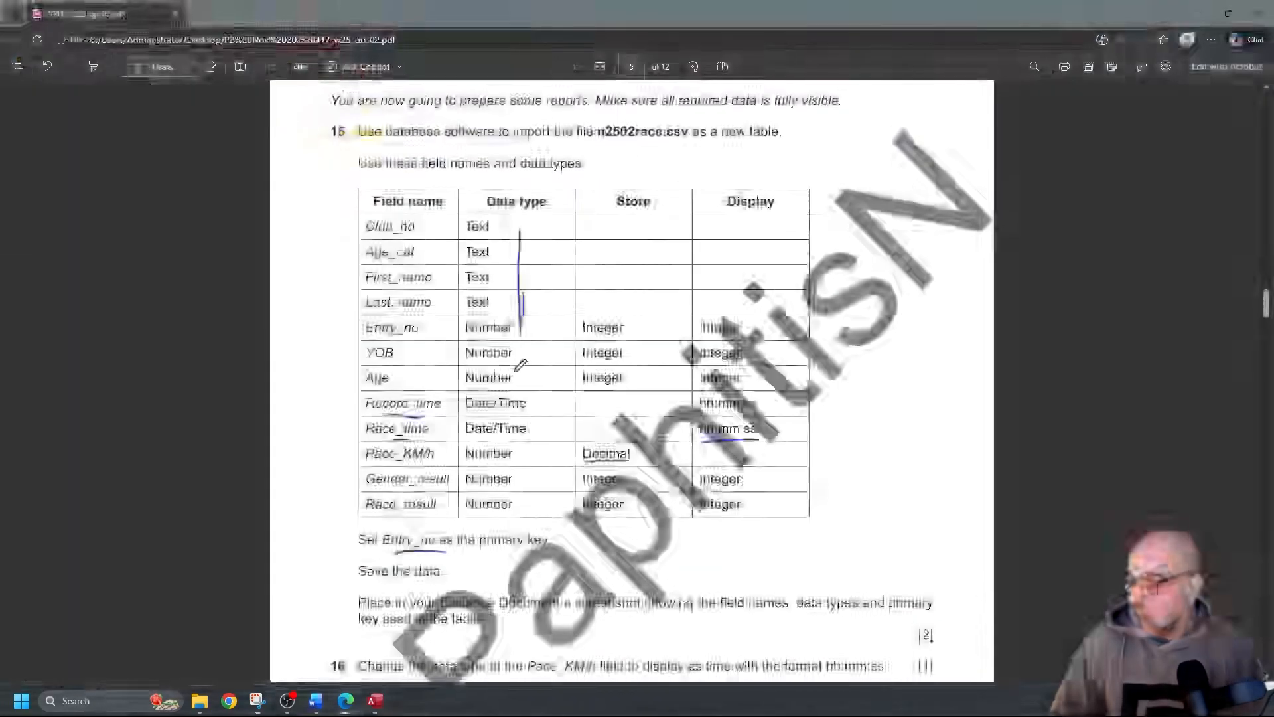
Mark 'Pace_KM/h' and 'hh:mm:ss' in question 16 with pen underlines
{"action": "scroll", "coordinate": [522, 365], "scroll_direction": "down", "scroll_amount": 3}
{"action": "scroll", "coordinate": [522, 365], "scroll_direction": "up", "scroll_amount": 3}
{"action": "scroll", "coordinate": [524, 365], "scroll_direction": "down", "scroll_amount": 3}
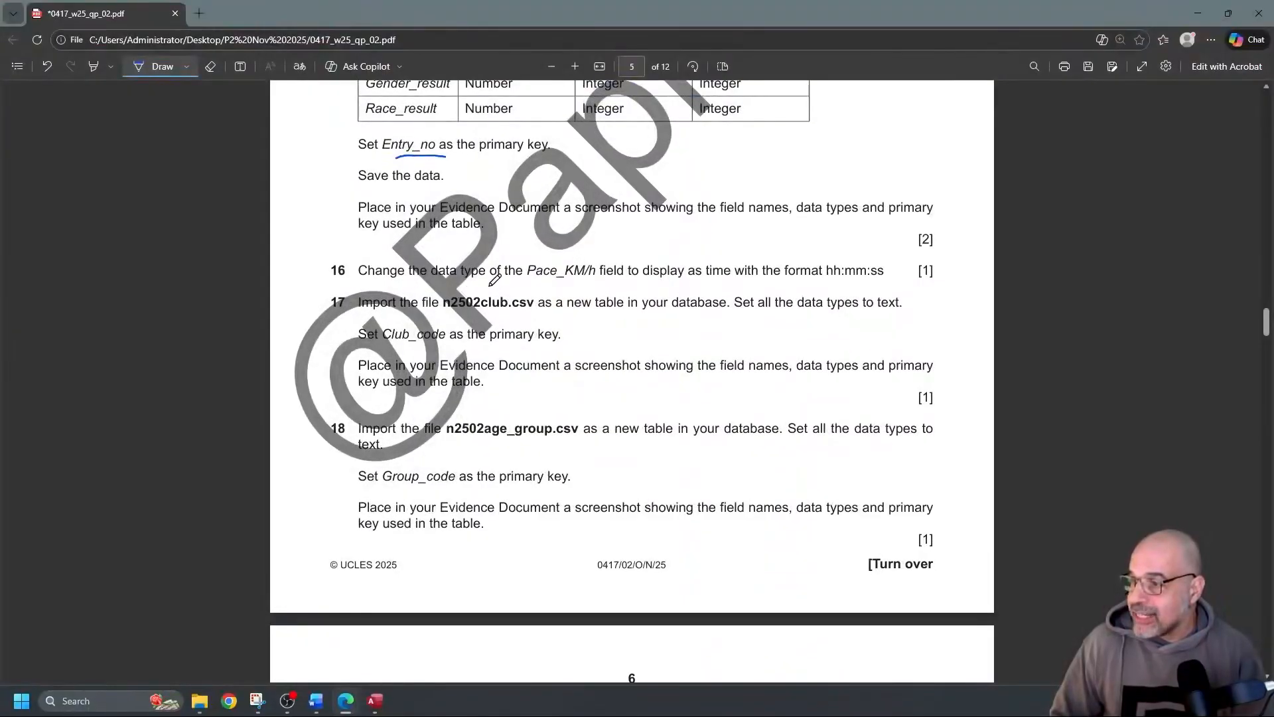
{"action": "left_click_drag", "start_coordinate": [528, 281], "coordinate": [595, 279]}
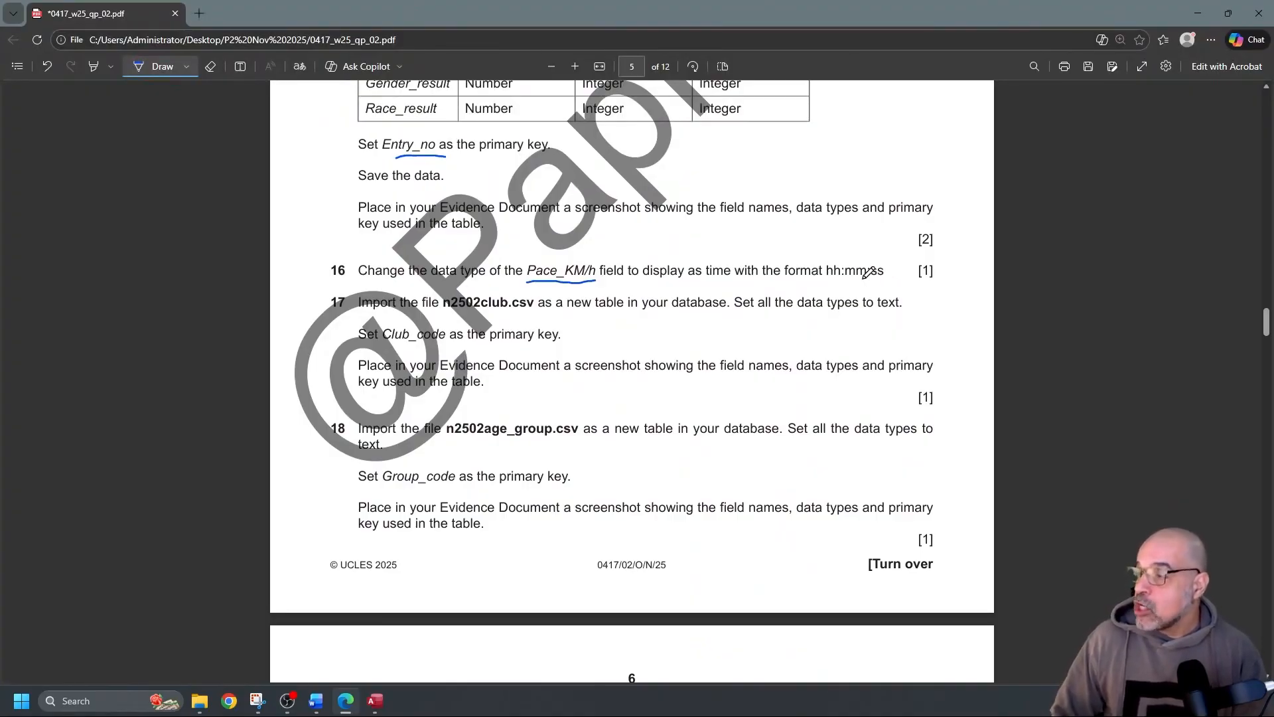
{"action": "left_click_drag", "start_coordinate": [834, 281], "coordinate": [883, 280]}
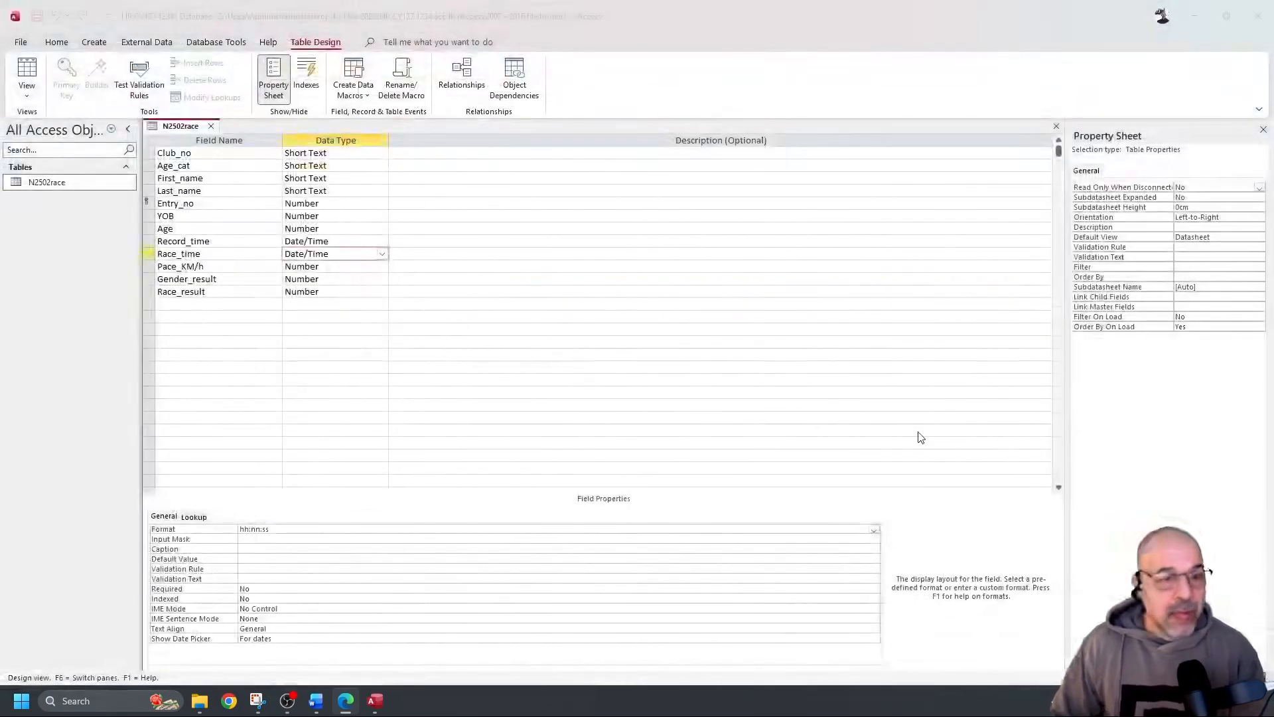
Change Pace_KM/h to Date/Time with hh:nn:ss format and save the table
{"action": "left_click", "coordinate": [330, 267]}
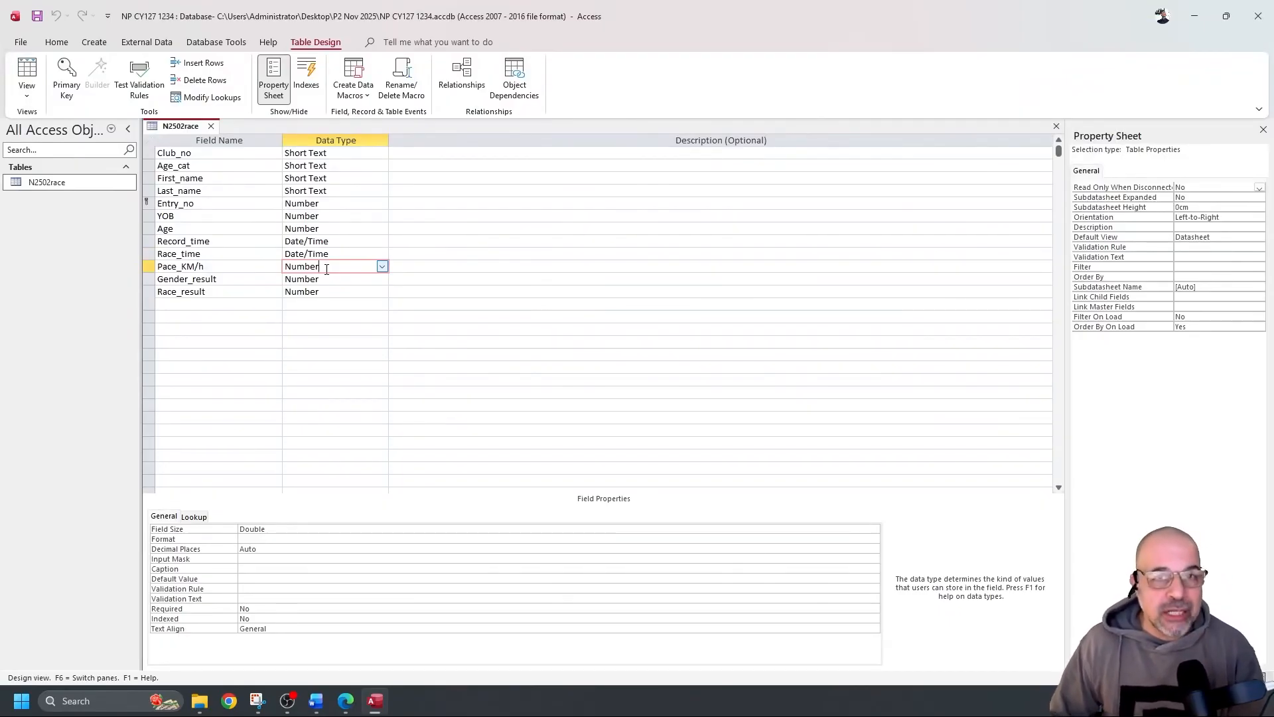
{"action": "left_click", "coordinate": [382, 267]}
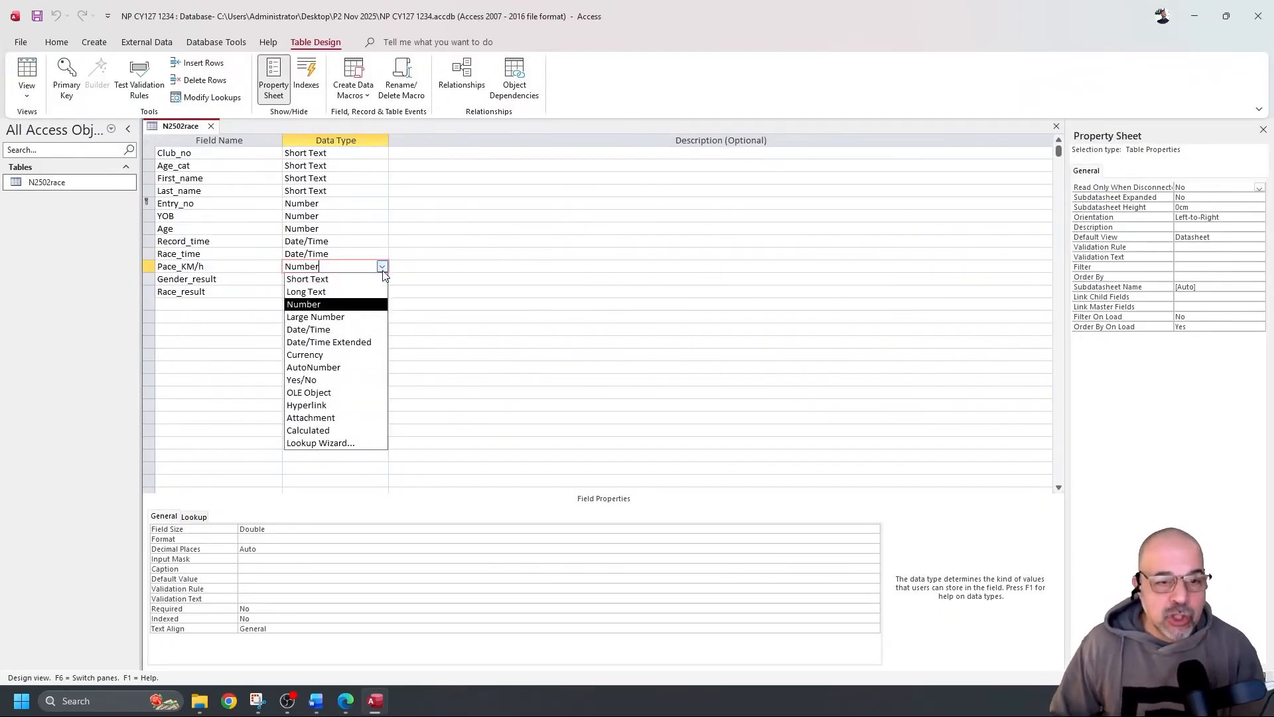
{"action": "left_click", "coordinate": [349, 331]}
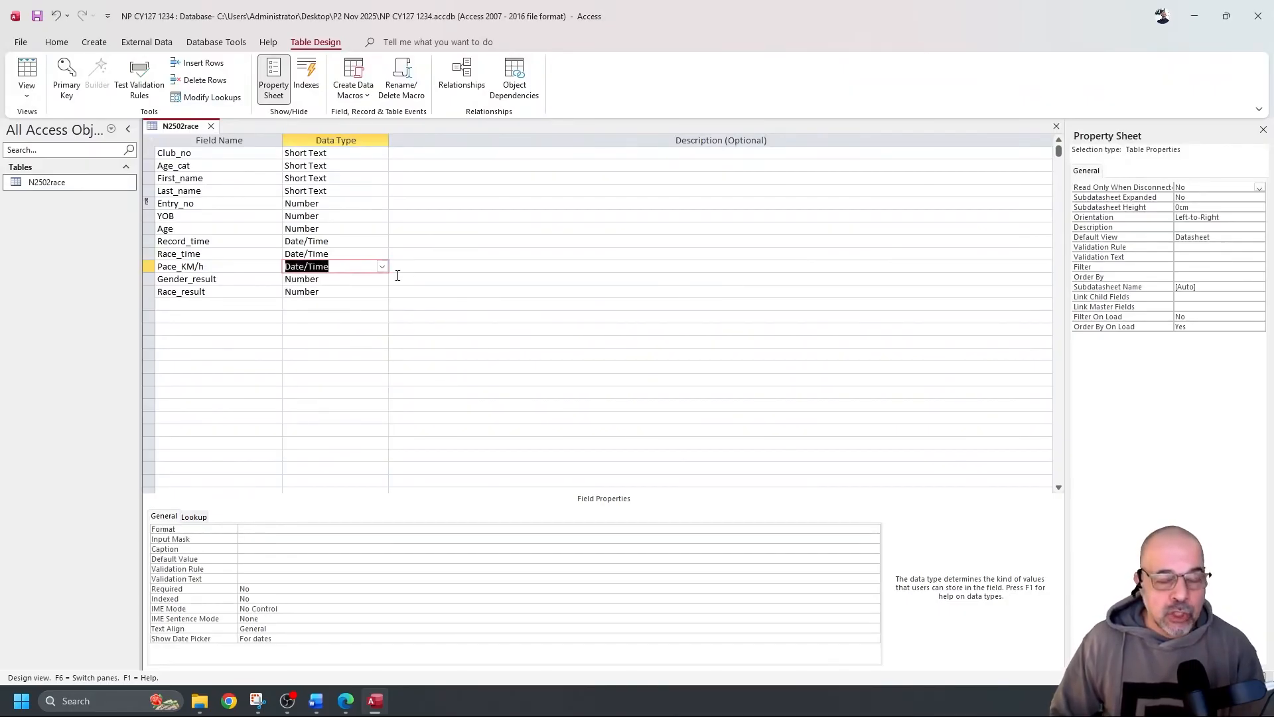
{"action": "left_click", "coordinate": [243, 528]}
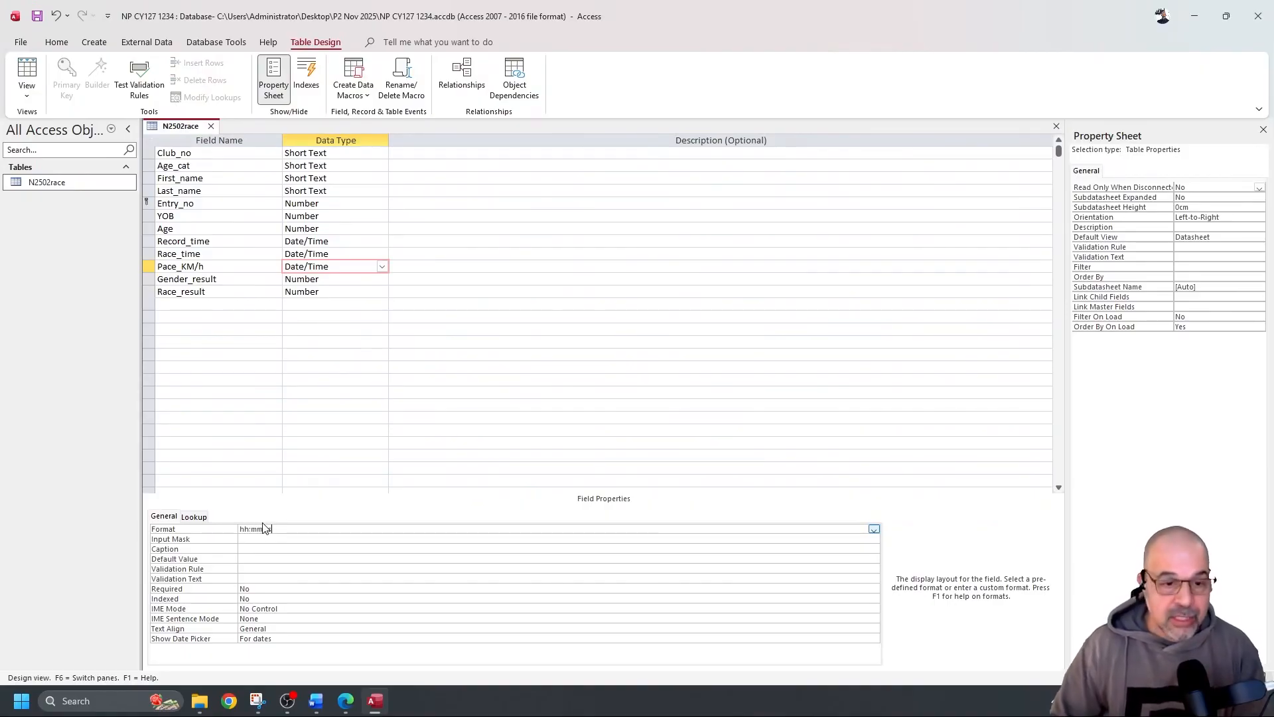
{"action": "left_click", "coordinate": [37, 17]}
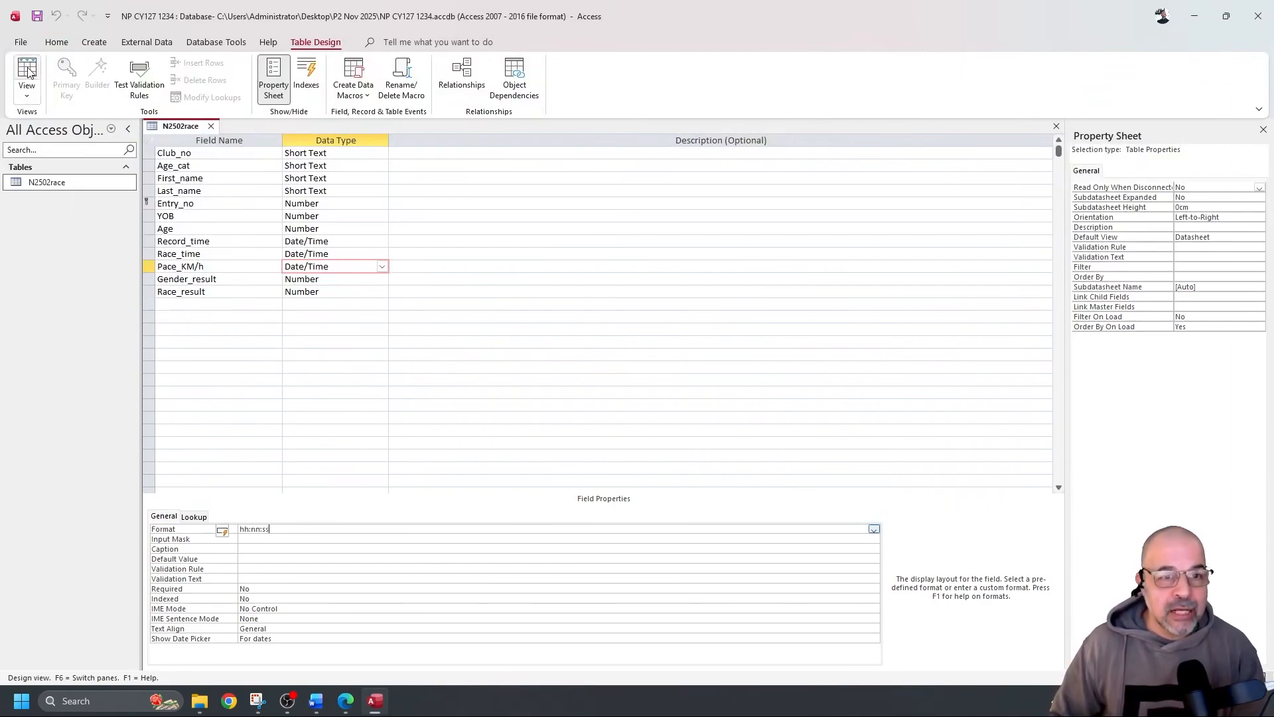
Check the Pace_KM/h values in the datasheet, then confirm its Date/Time type in Design view
{"action": "left_click", "coordinate": [28, 71]}
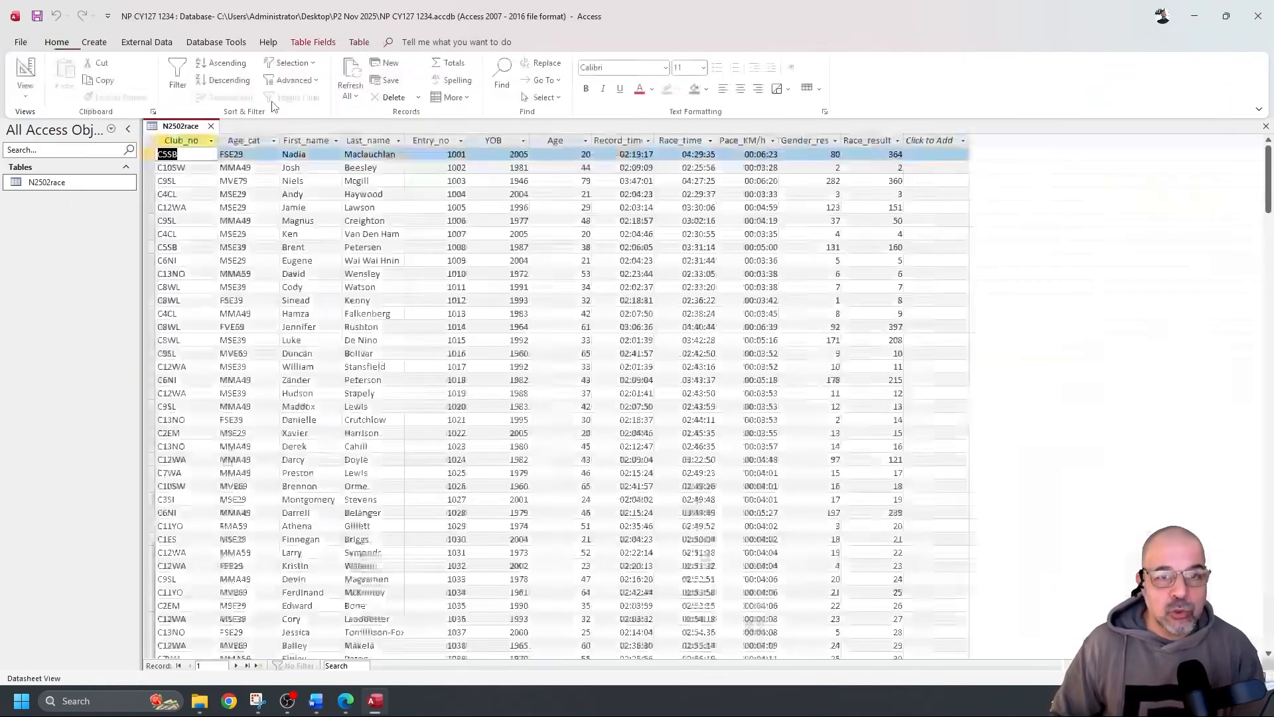
{"action": "left_click", "coordinate": [756, 139]}
{"action": "scroll", "coordinate": [754, 201], "scroll_direction": "down", "scroll_amount": 6}
{"action": "scroll", "coordinate": [735, 243], "scroll_direction": "up", "scroll_amount": 6}
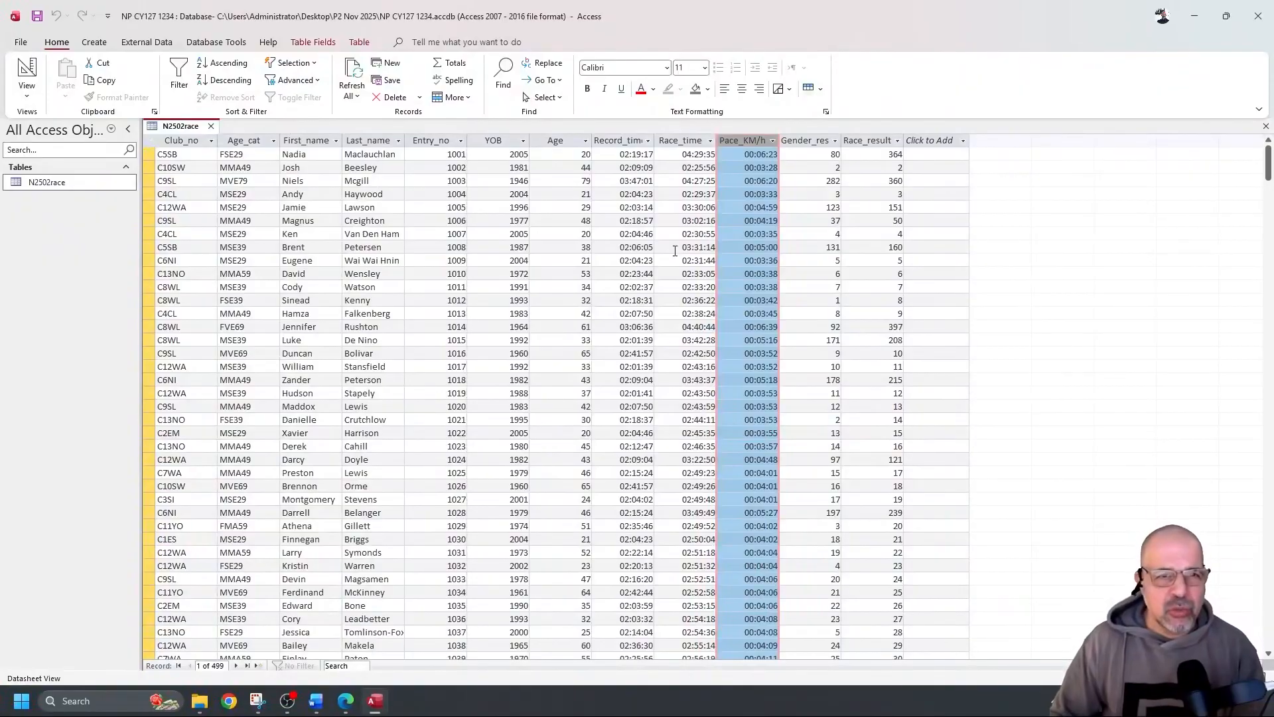
{"action": "left_click", "coordinate": [31, 72]}
{"action": "left_click", "coordinate": [356, 268]}
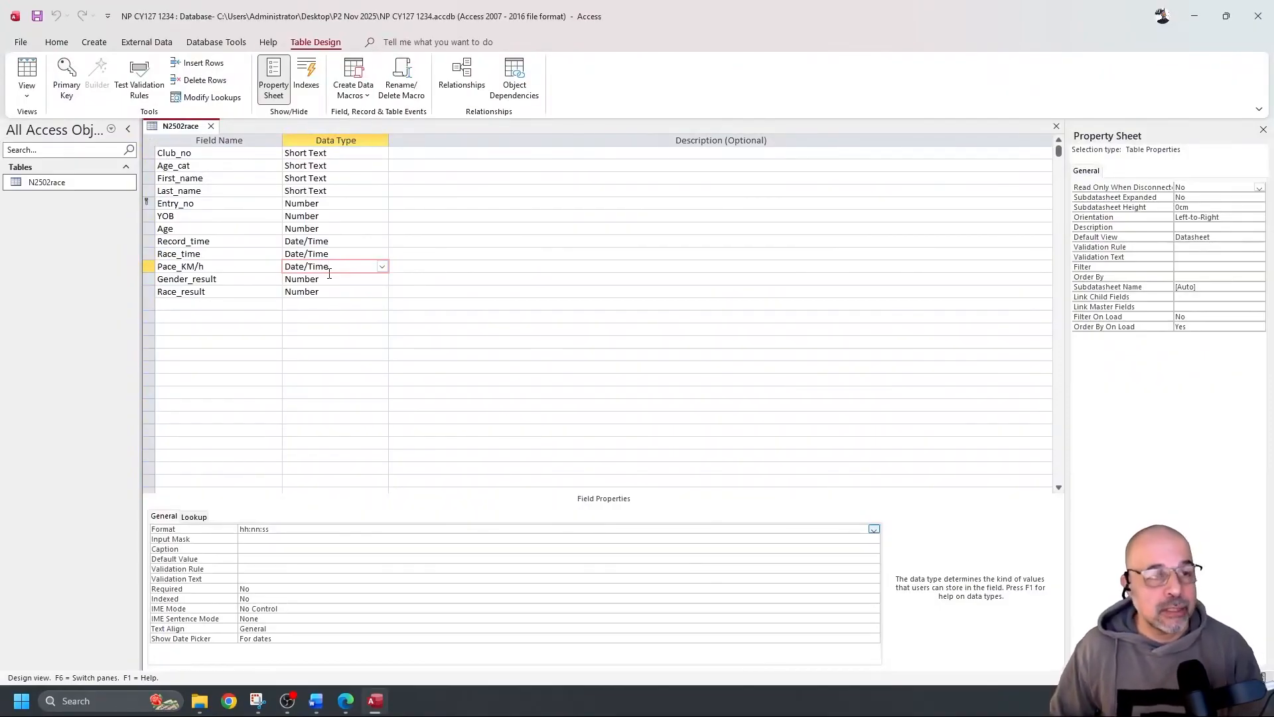
{"action": "key", "text": "alt+Tab"}
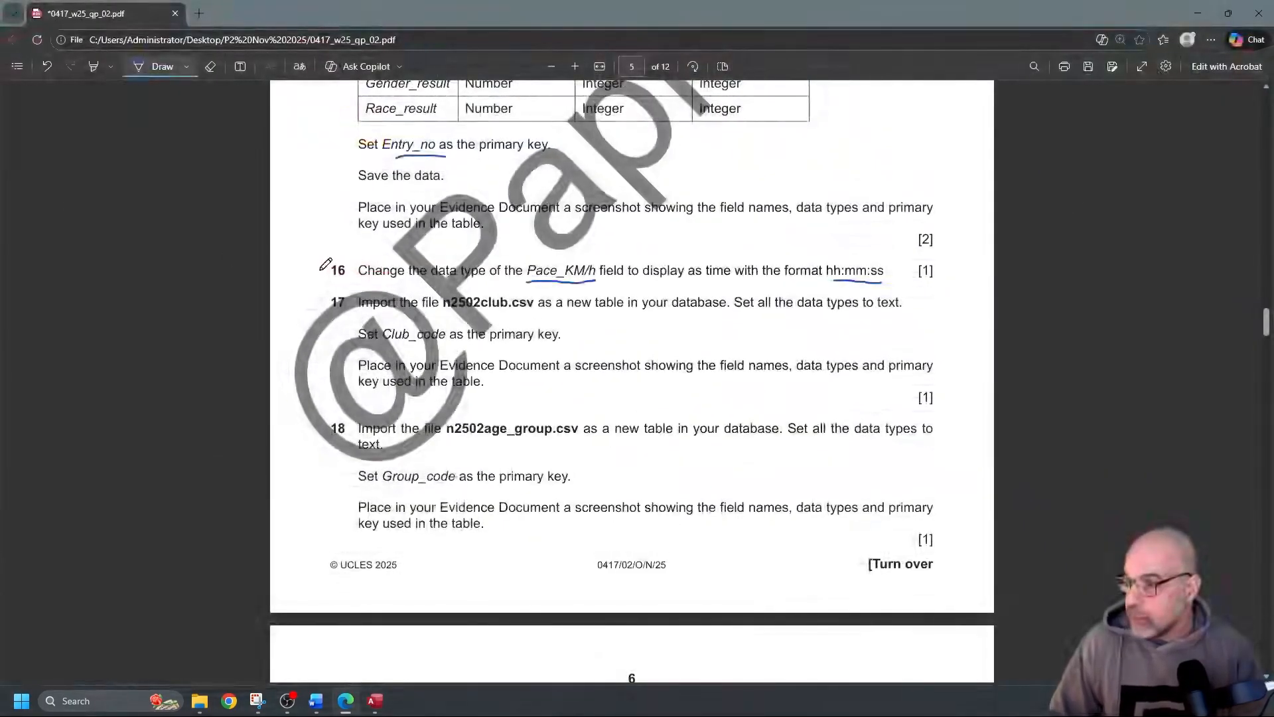
Tick question 16 and underline n2502club.csv, text and Club_code in question 17
{"action": "left_click_drag", "start_coordinate": [318, 269], "coordinate": [343, 261]}
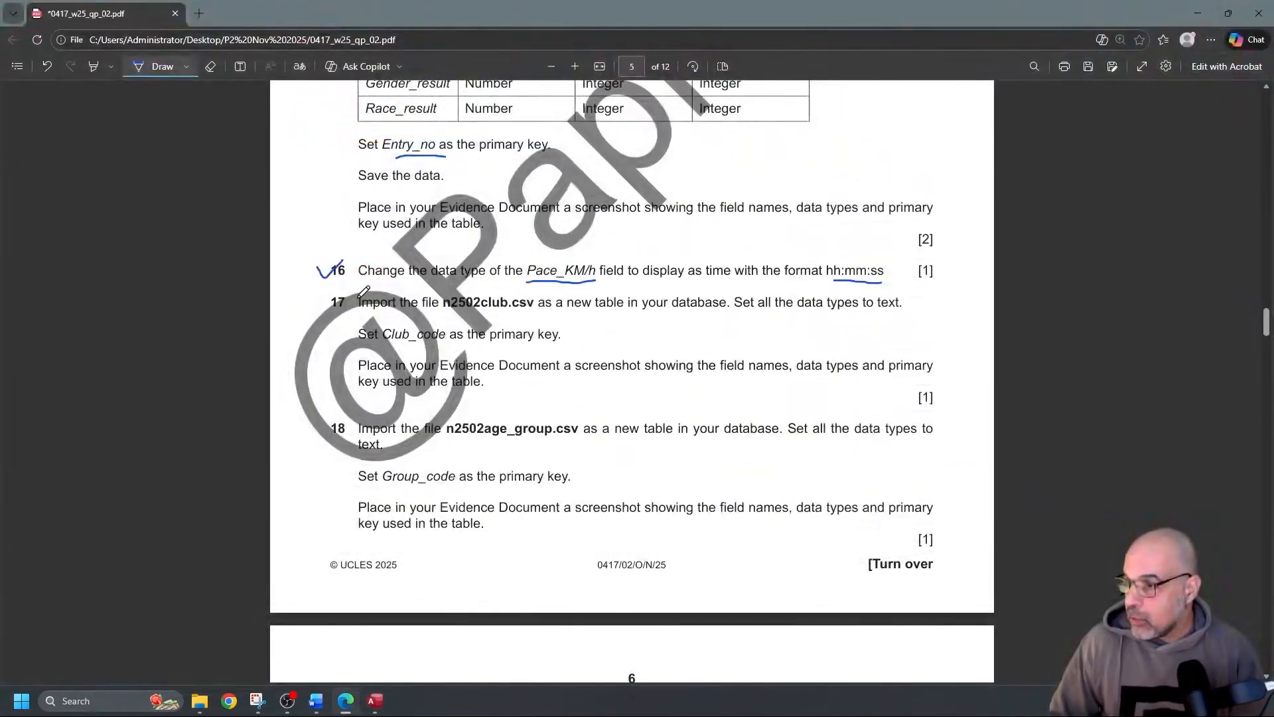
{"action": "left_click_drag", "start_coordinate": [446, 317], "coordinate": [524, 315]}
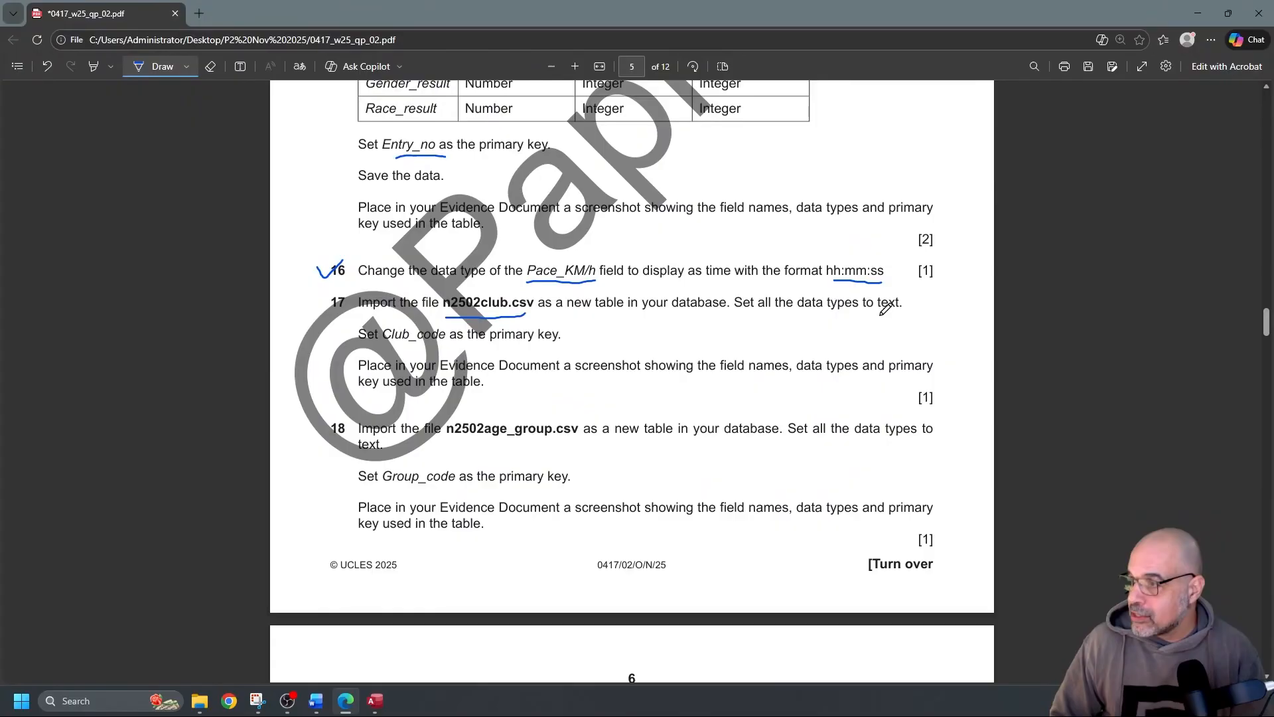
{"action": "left_click_drag", "start_coordinate": [871, 316], "coordinate": [909, 308]}
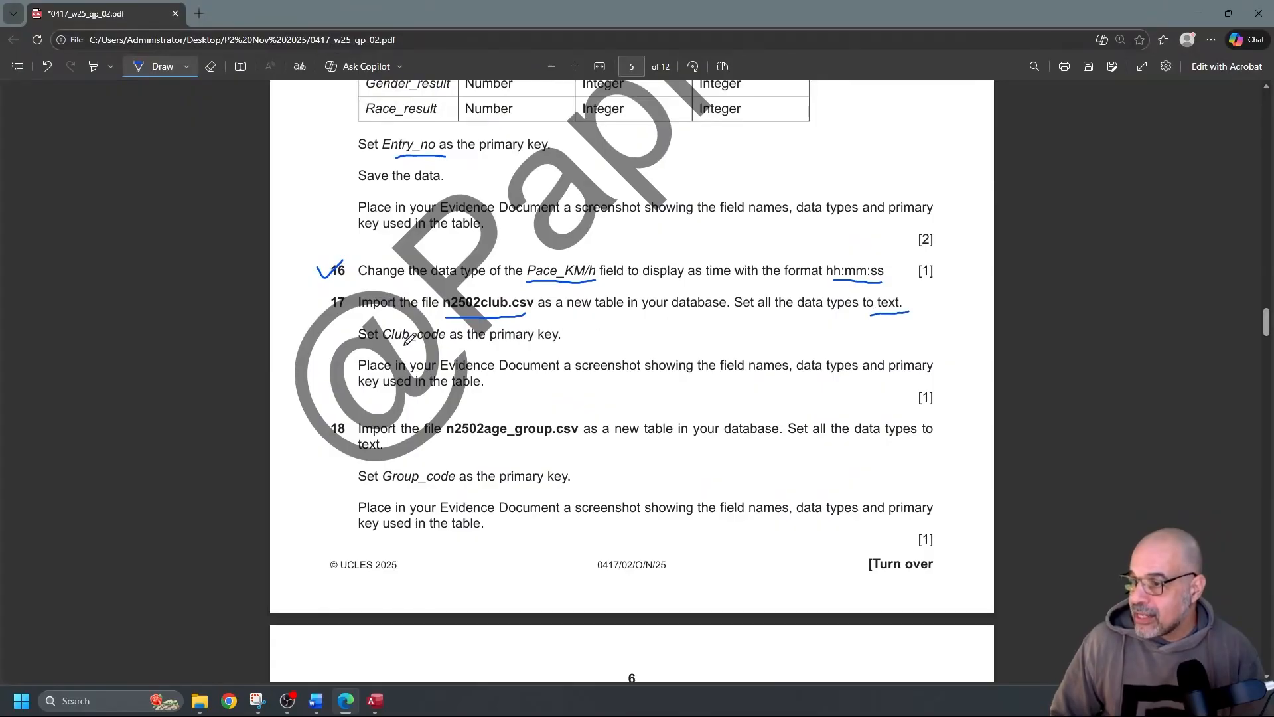
{"action": "left_click_drag", "start_coordinate": [384, 345], "coordinate": [454, 344]}
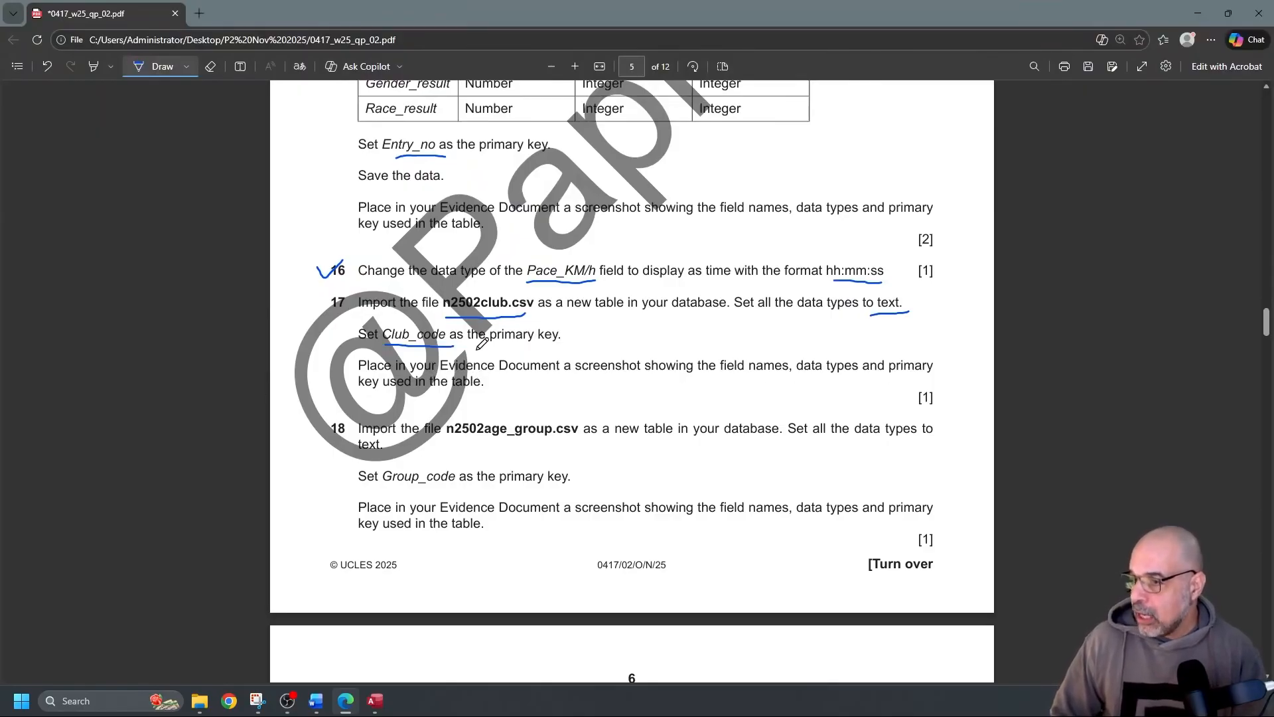
Underline n2502age_group.csv and its text data type in question 18, then close the race table in Access
{"action": "scroll", "coordinate": [439, 333], "scroll_direction": "down", "scroll_amount": 1}
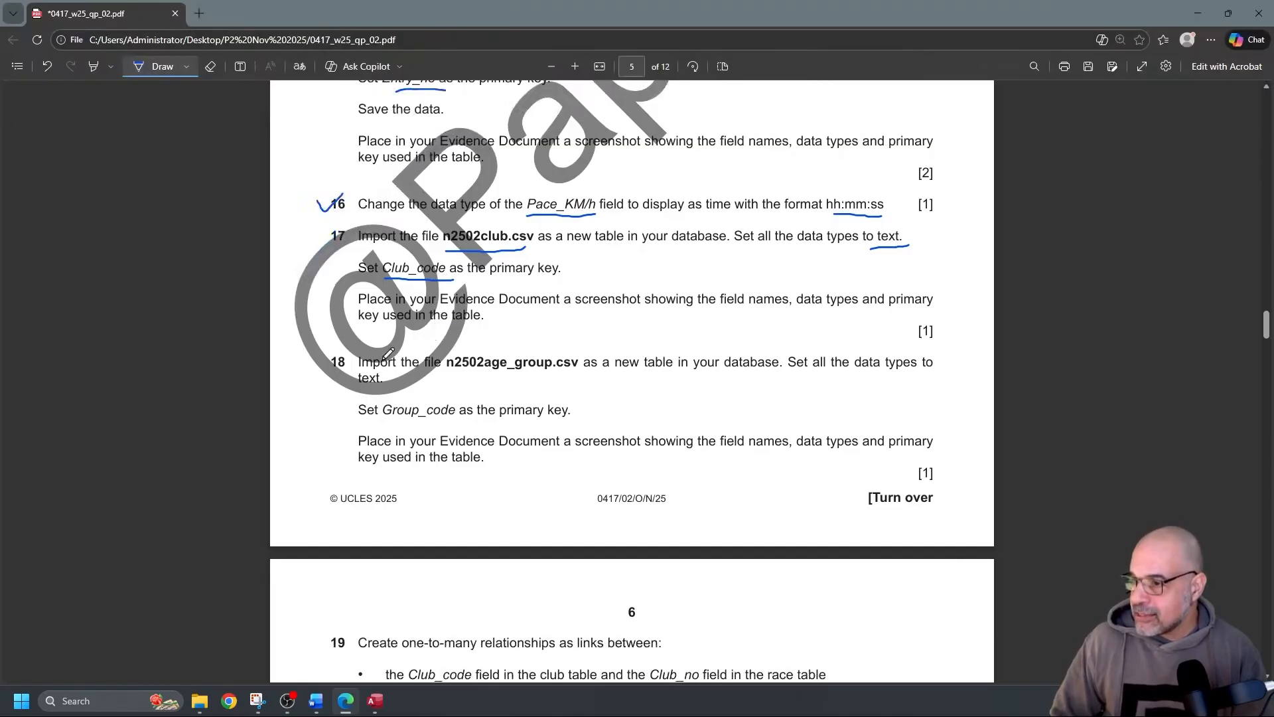
{"action": "left_click_drag", "start_coordinate": [452, 374], "coordinate": [578, 368]}
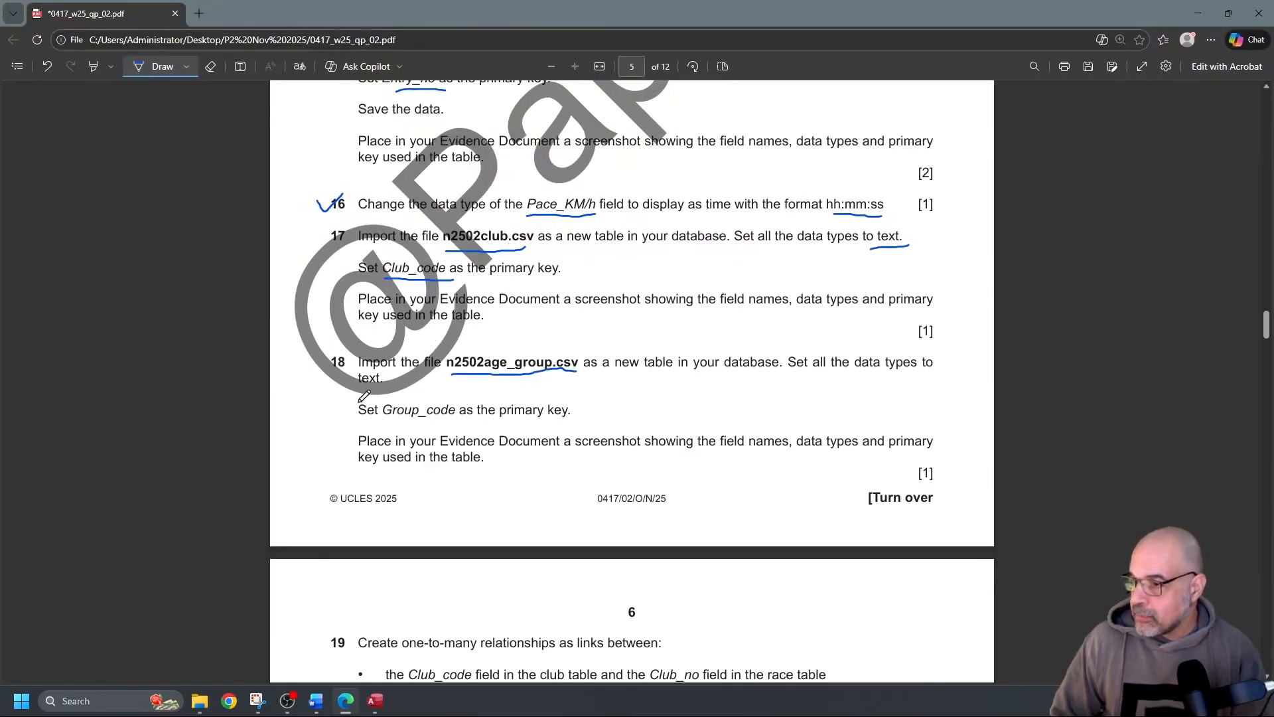
{"action": "mouse_move", "coordinate": [357, 392]}
{"action": "left_mouse_down"}
{"action": "mouse_move", "coordinate": [388, 392]}
{"action": "mouse_move", "coordinate": [384, 410]}
{"action": "mouse_move", "coordinate": [418, 415]}
{"action": "left_mouse_up"}
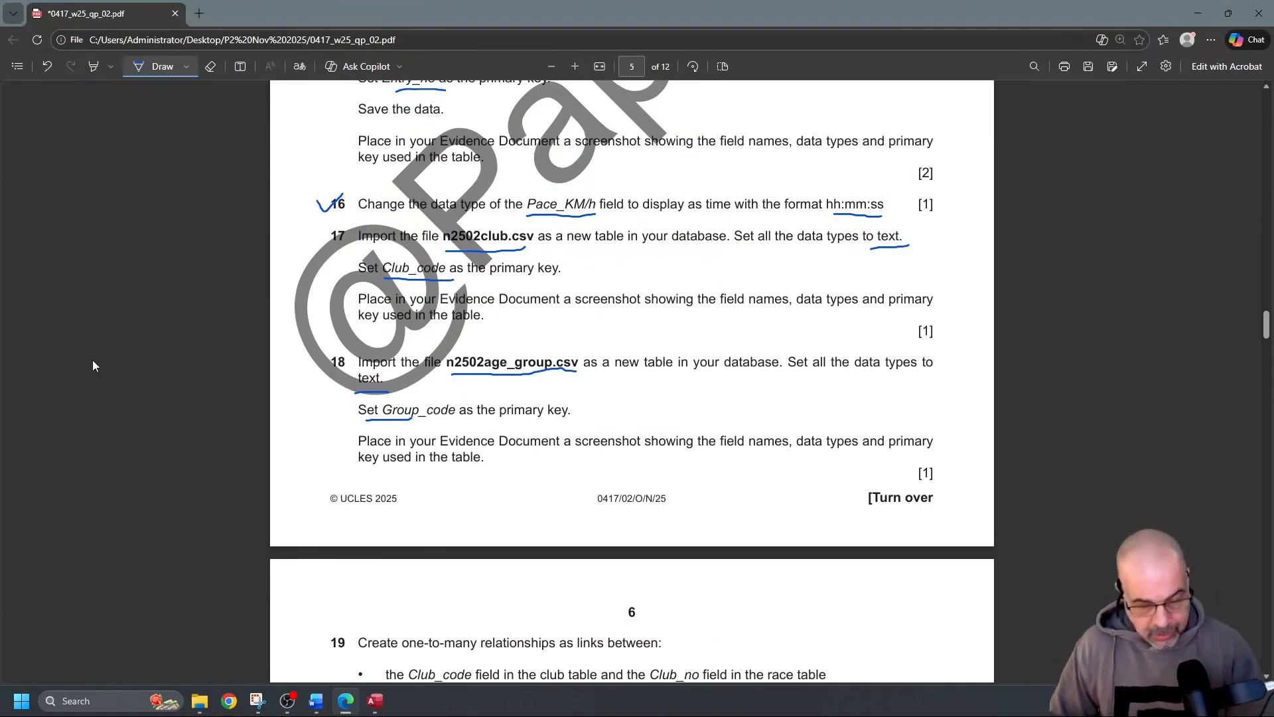
{"action": "key", "text": "alt+Tab"}
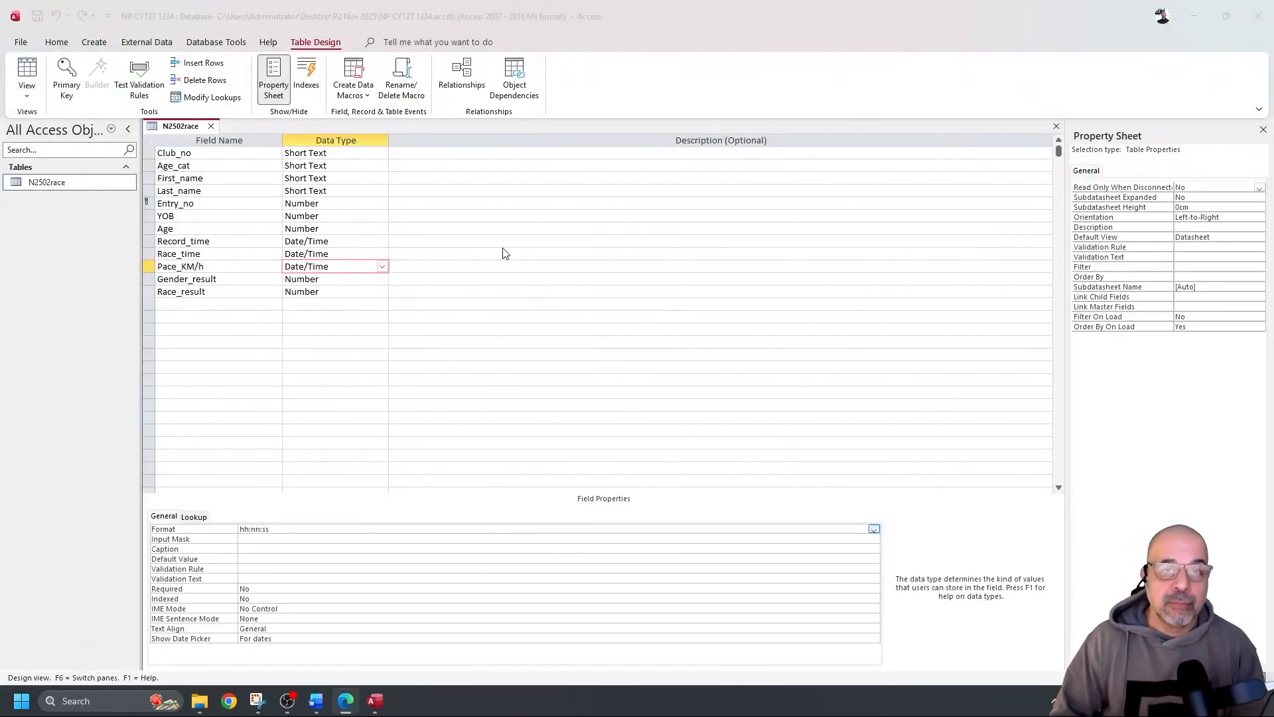
{"action": "left_click", "coordinate": [211, 126]}
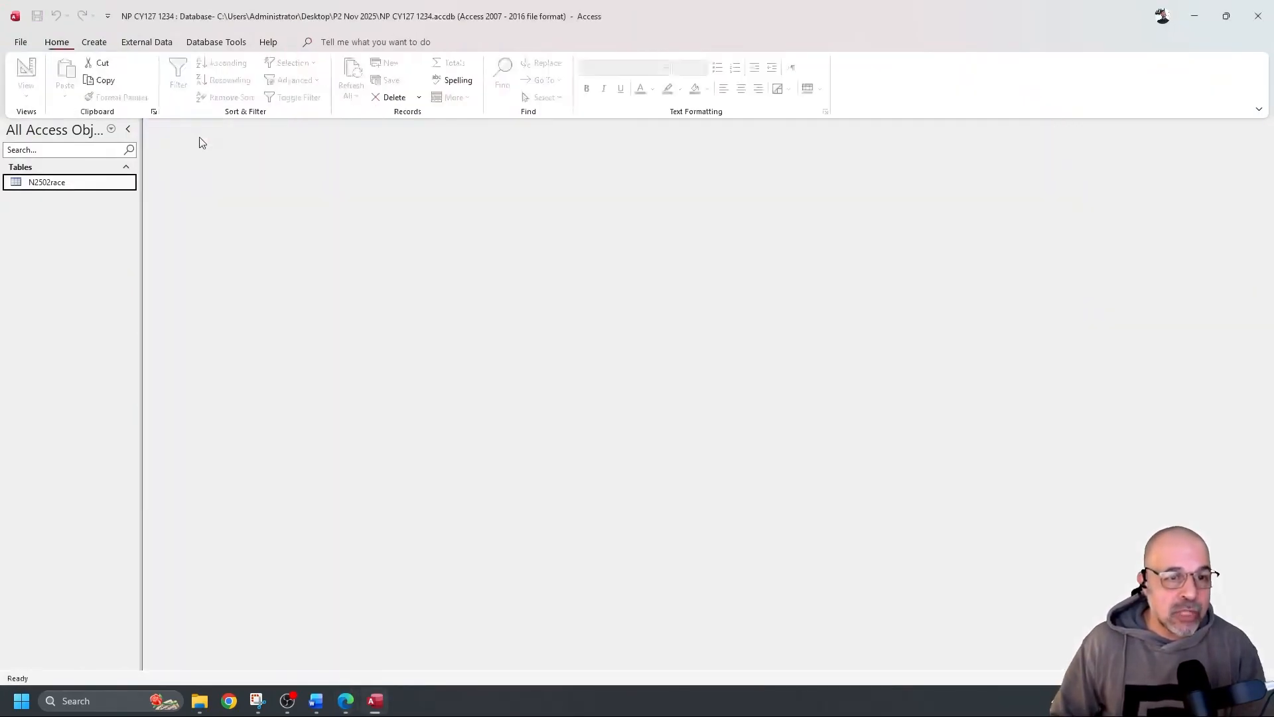
Start a text-file import of n2502club.csv into a new table
{"action": "left_click", "coordinate": [126, 48]}
{"action": "left_click", "coordinate": [31, 73]}
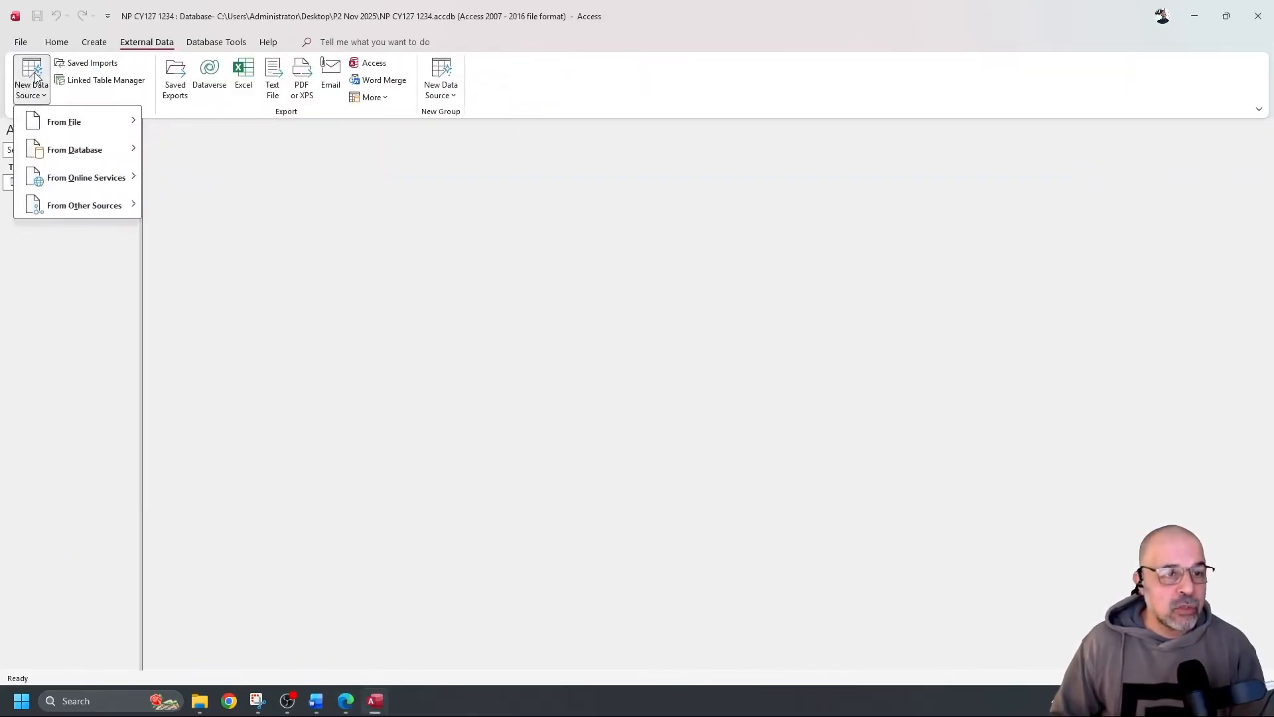
{"action": "mouse_move", "coordinate": [99, 127]}
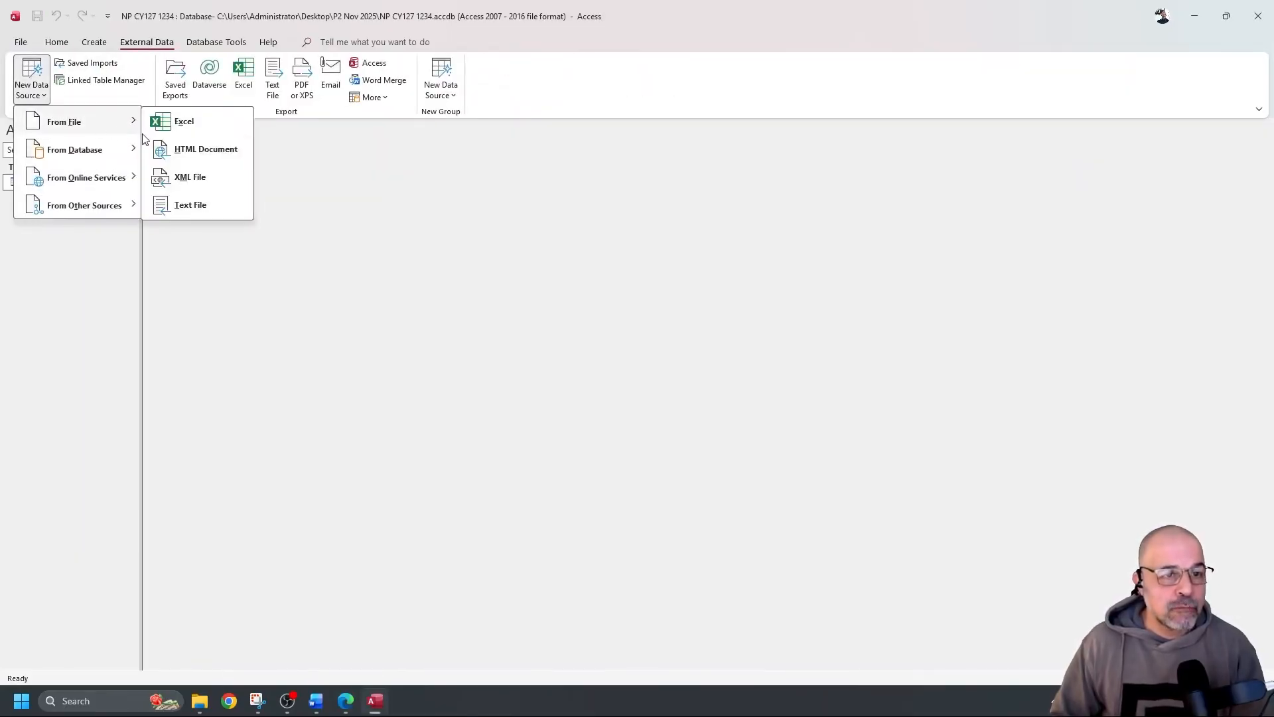
{"action": "left_click", "coordinate": [221, 209]}
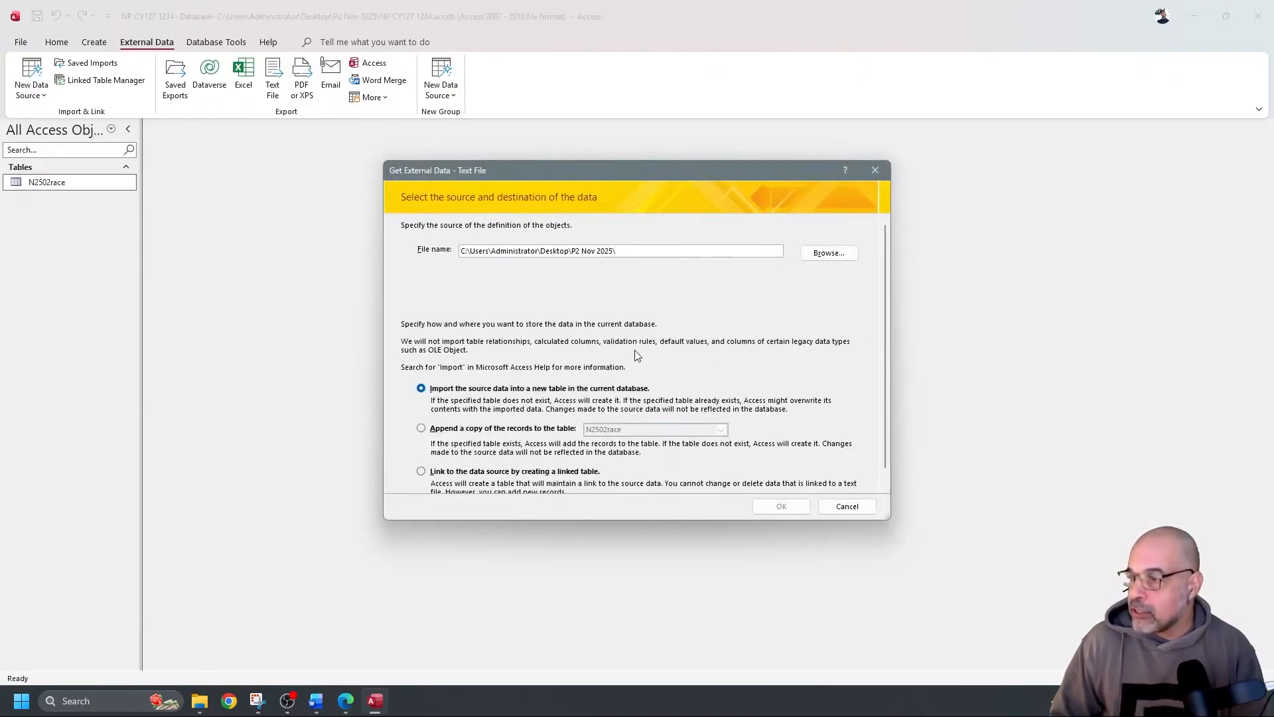
{"action": "left_click", "coordinate": [827, 257]}
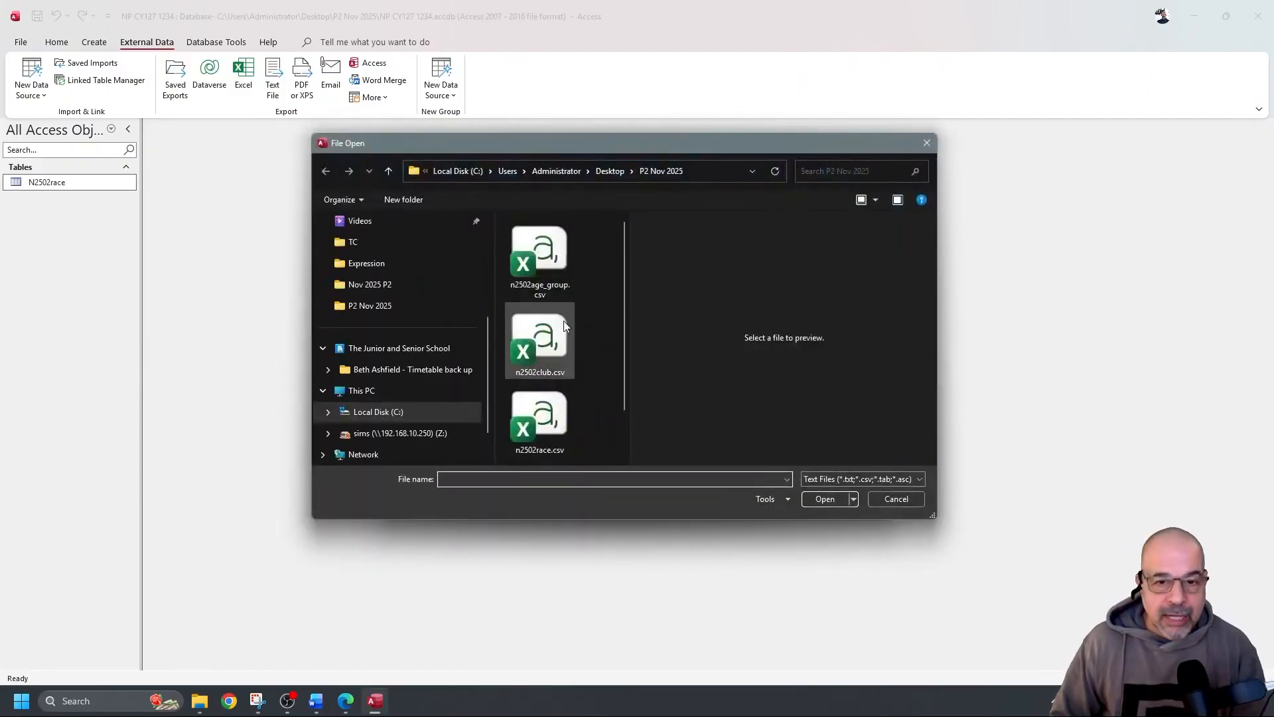
{"action": "left_click", "coordinate": [561, 335]}
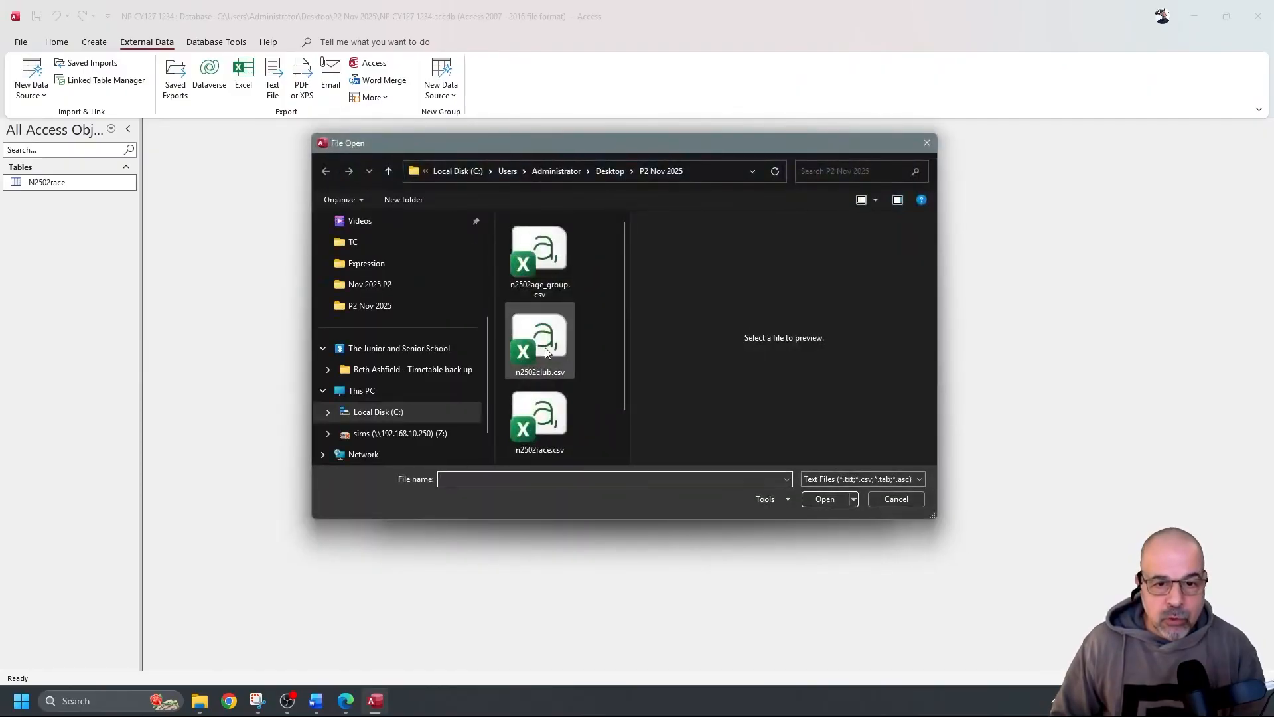
{"action": "left_click", "coordinate": [826, 498]}
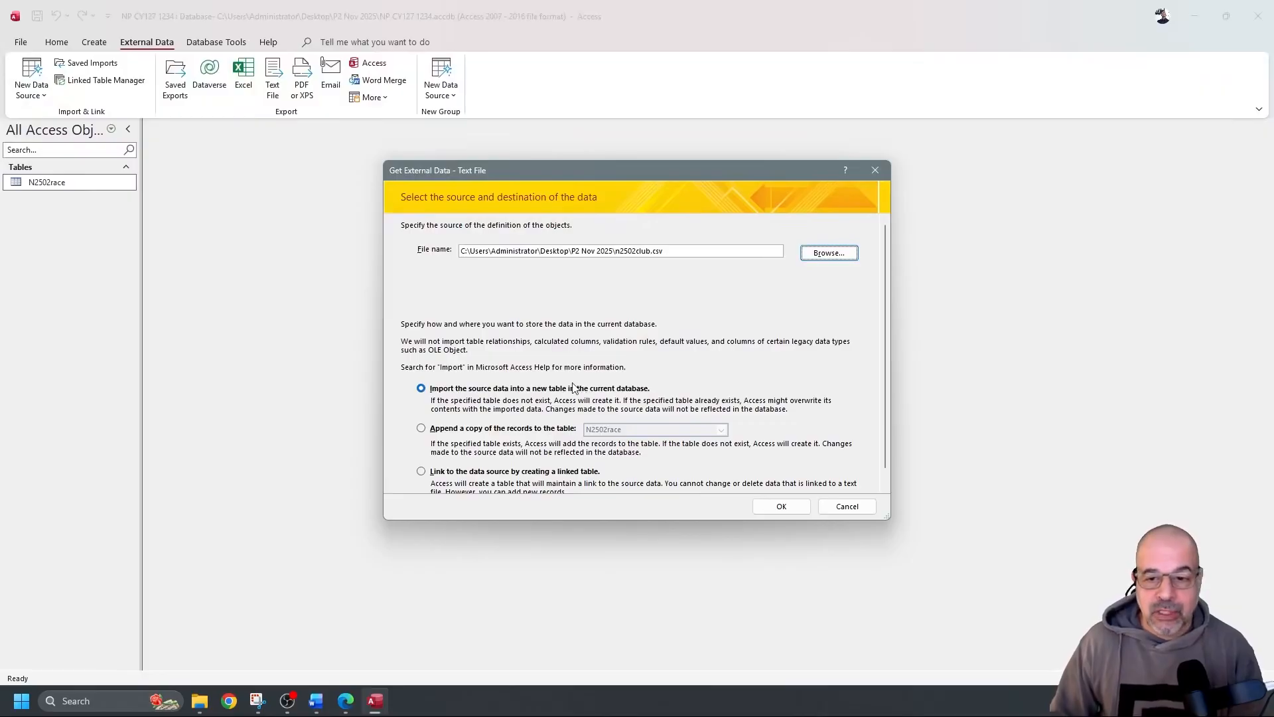
{"action": "left_click", "coordinate": [783, 507]}
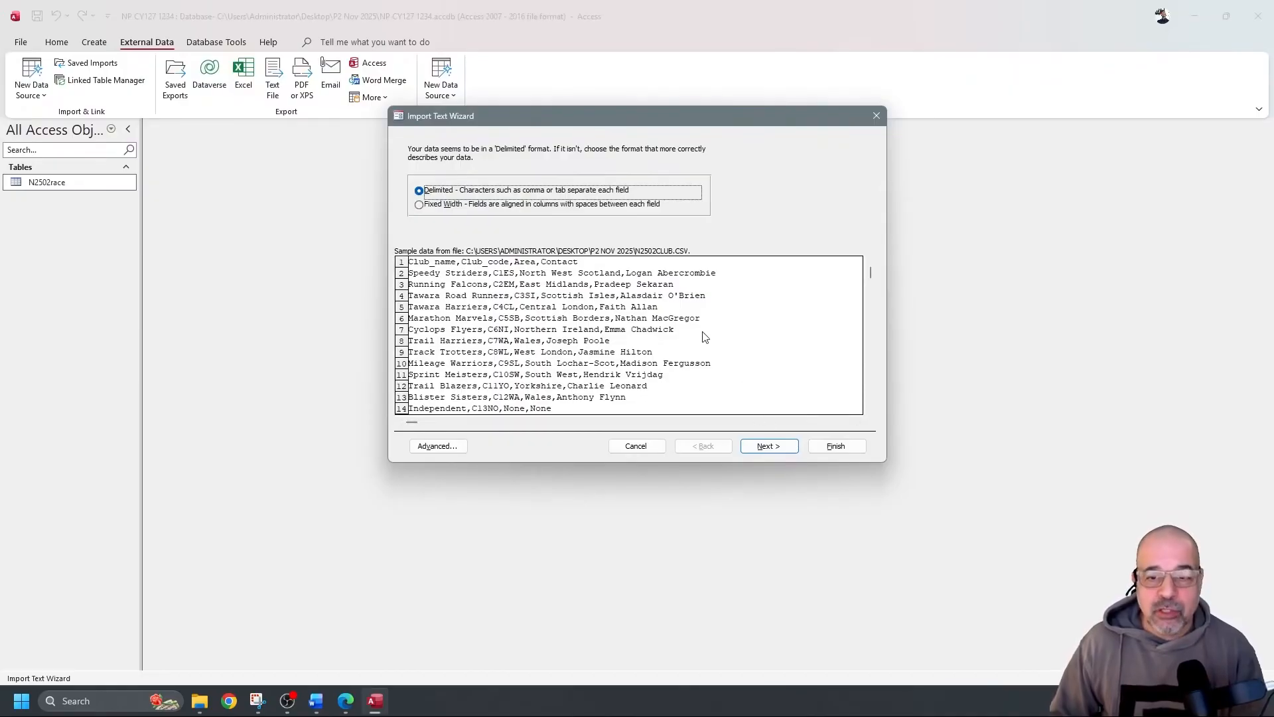
Finish importing N2502club with first-row field names and Club_code as primary key, not saving import steps
{"action": "left_click", "coordinate": [772, 443]}
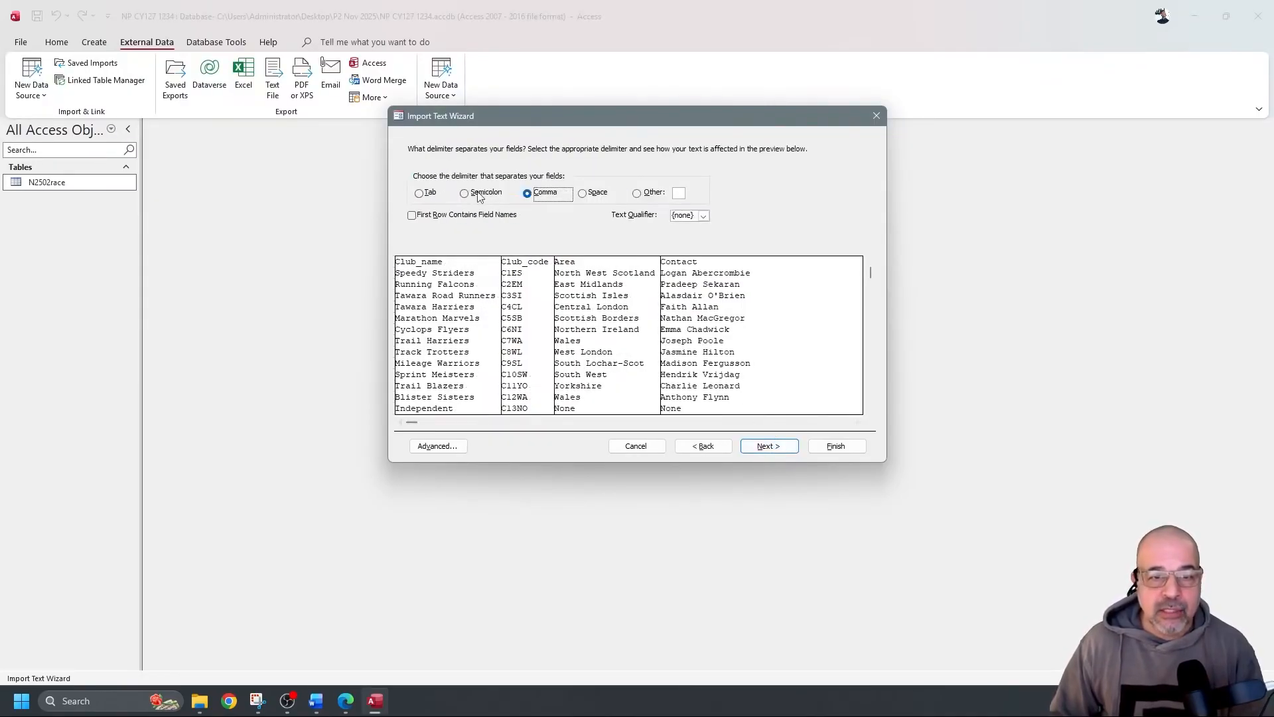
{"action": "left_click", "coordinate": [467, 216]}
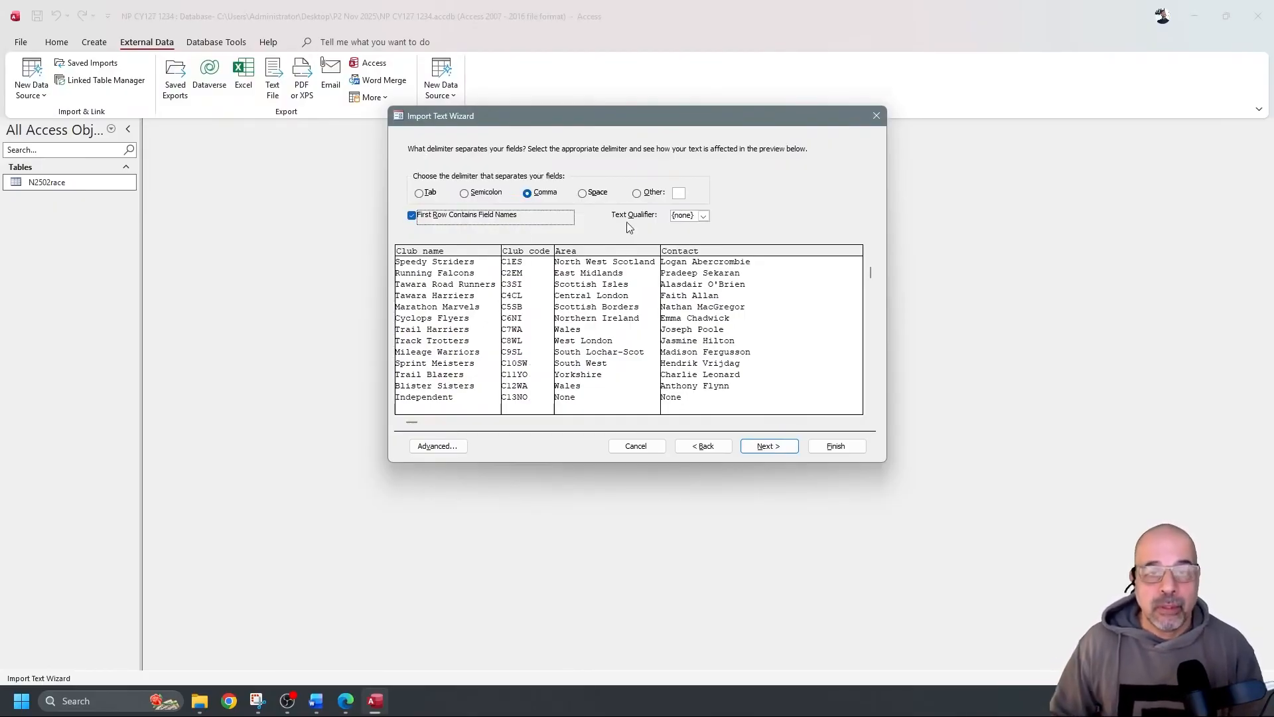
{"action": "left_click", "coordinate": [767, 446]}
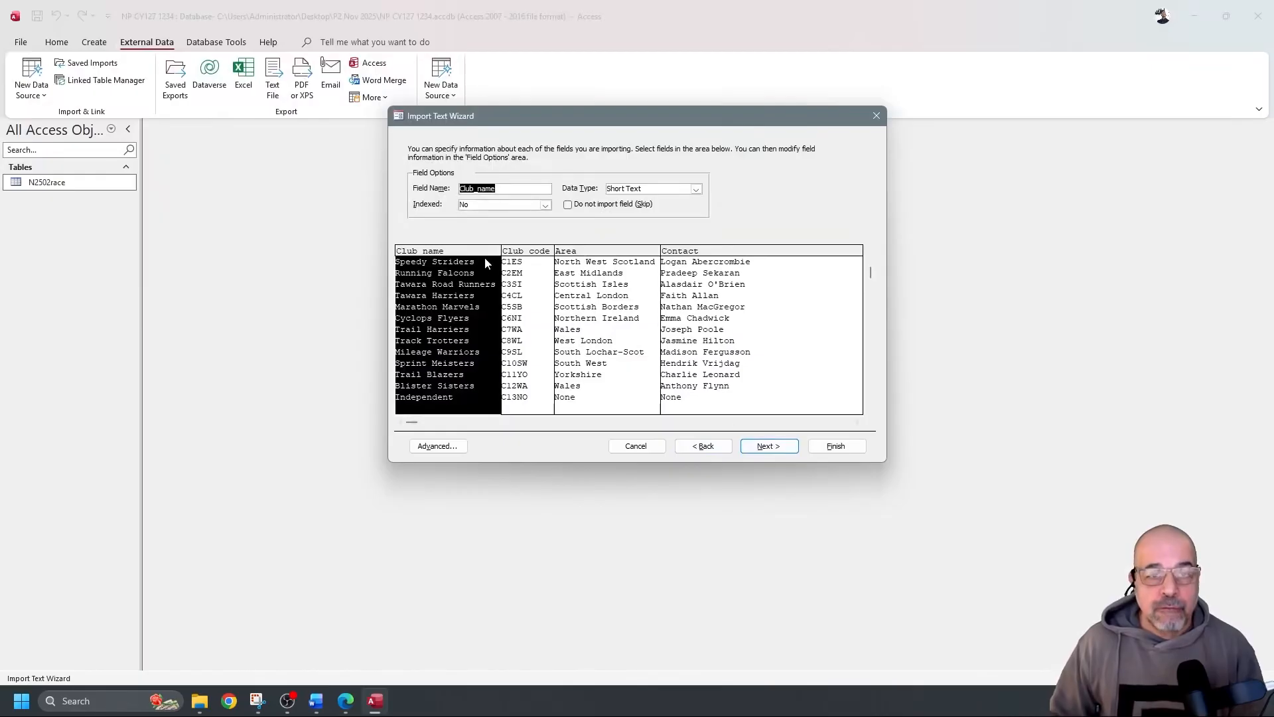
{"action": "left_click", "coordinate": [452, 448]}
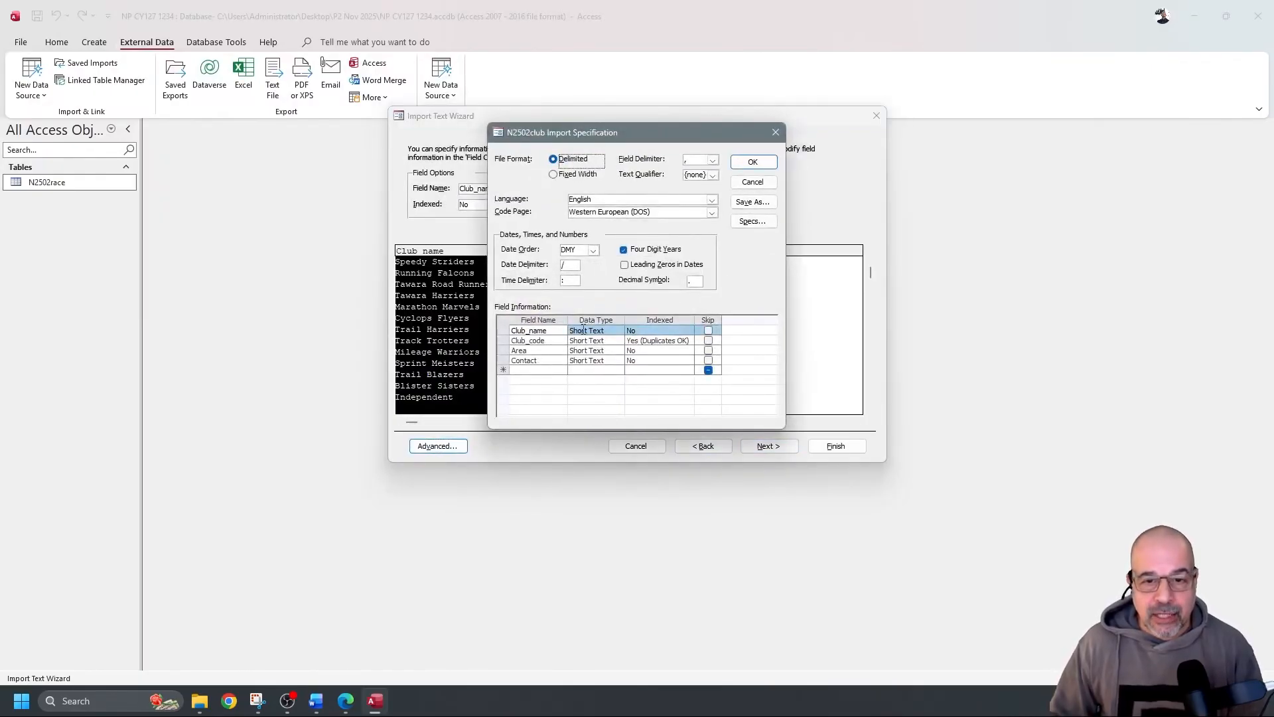
{"action": "left_click", "coordinate": [757, 161]}
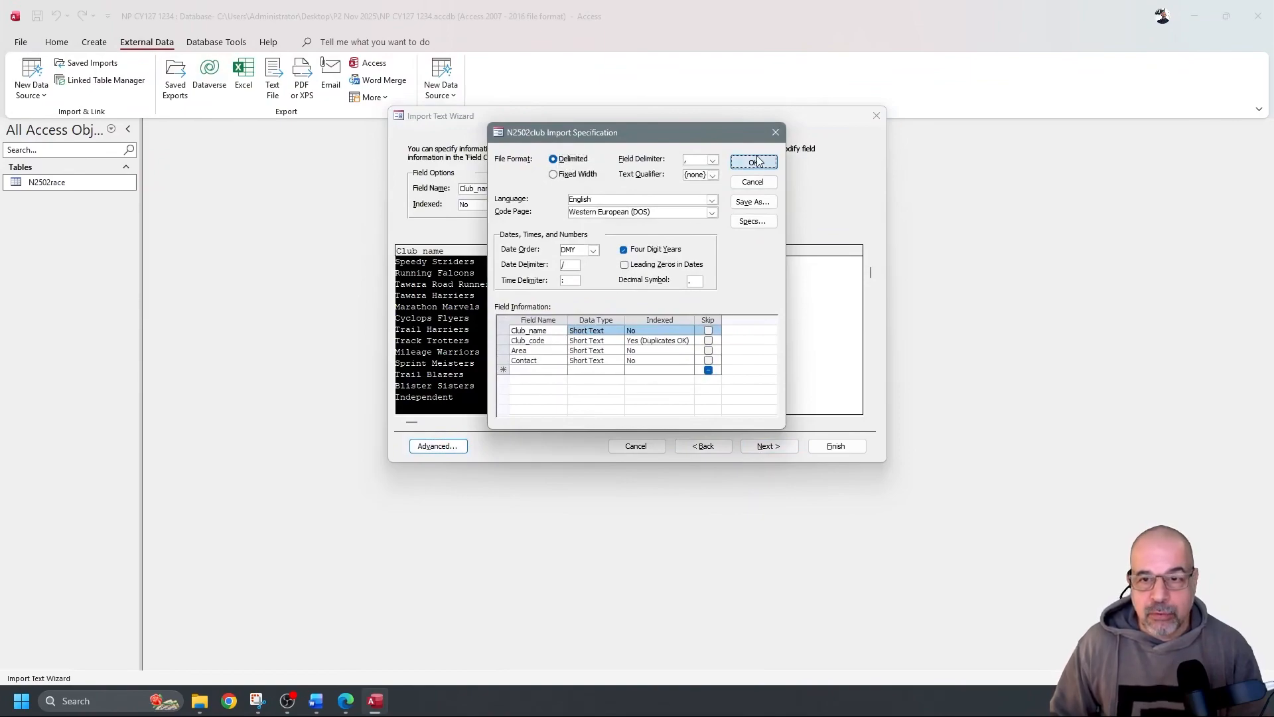
{"action": "left_click", "coordinate": [768, 446]}
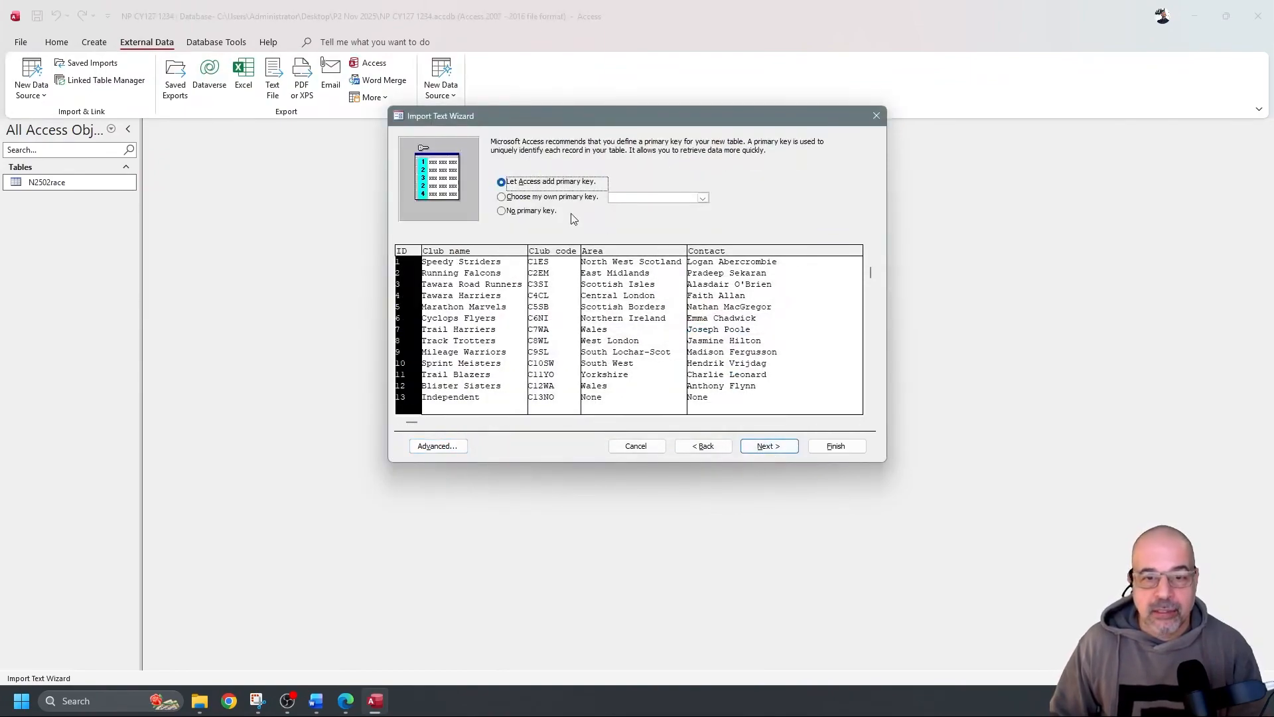
{"action": "left_click", "coordinate": [563, 197]}
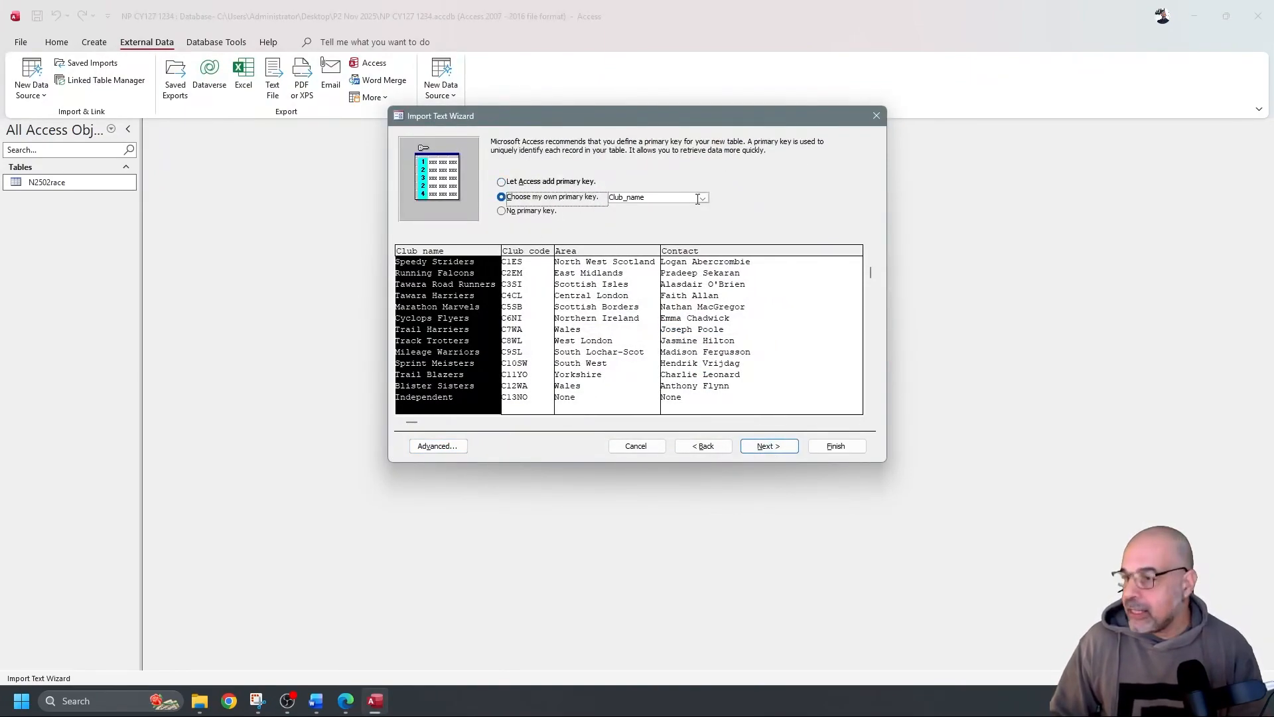
{"action": "left_click", "coordinate": [702, 199]}
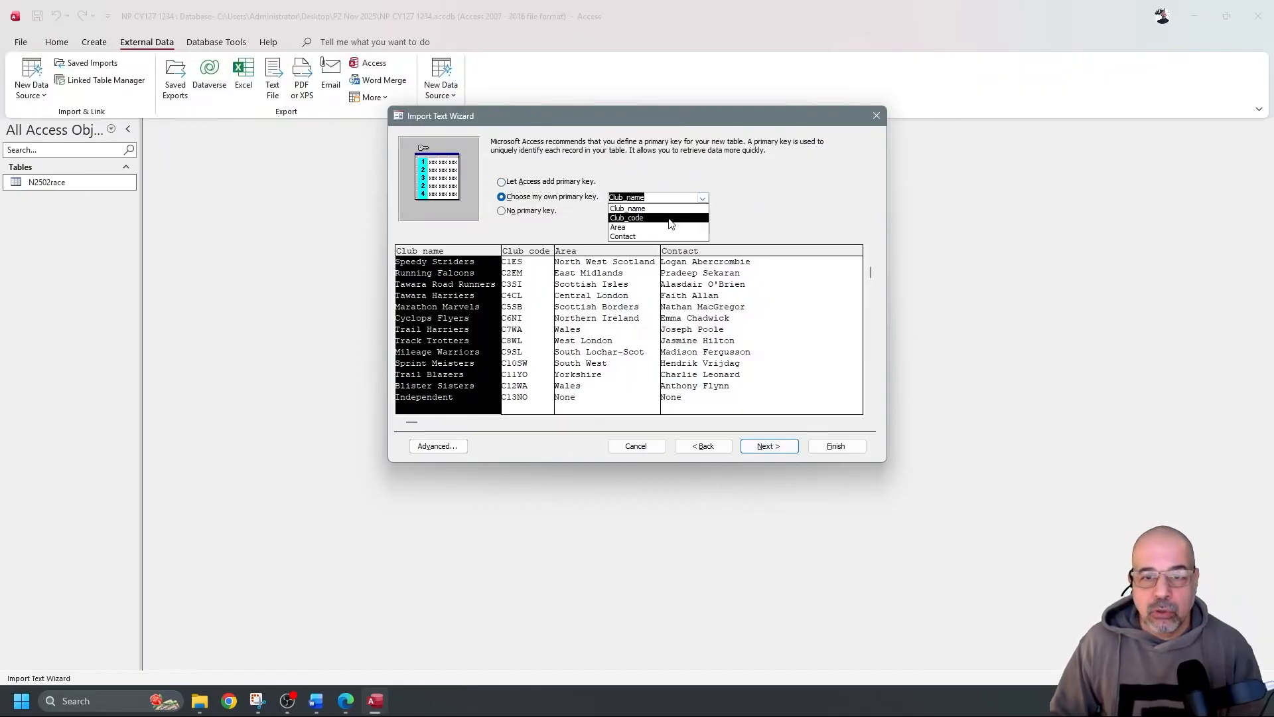
{"action": "left_click", "coordinate": [671, 218]}
{"action": "left_click", "coordinate": [835, 445]}
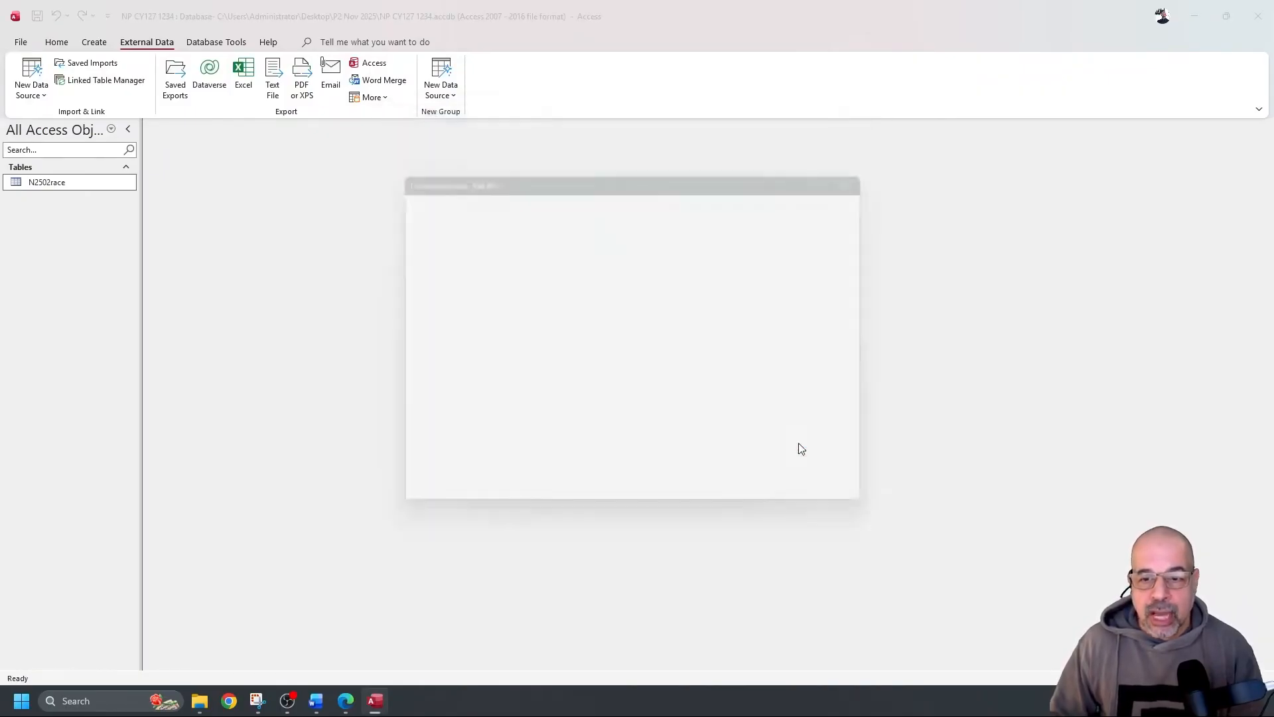
{"action": "left_click", "coordinate": [846, 508]}
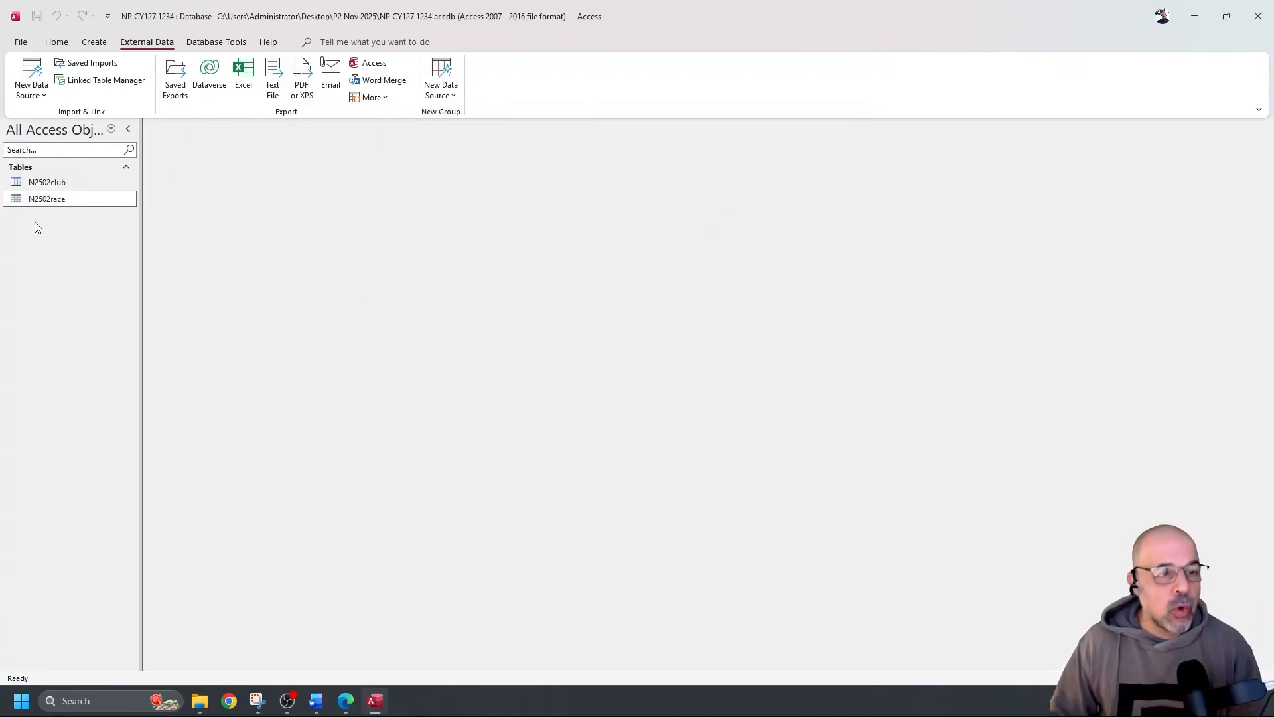
Open the N2502club table in Design View
{"action": "left_click", "coordinate": [66, 184]}
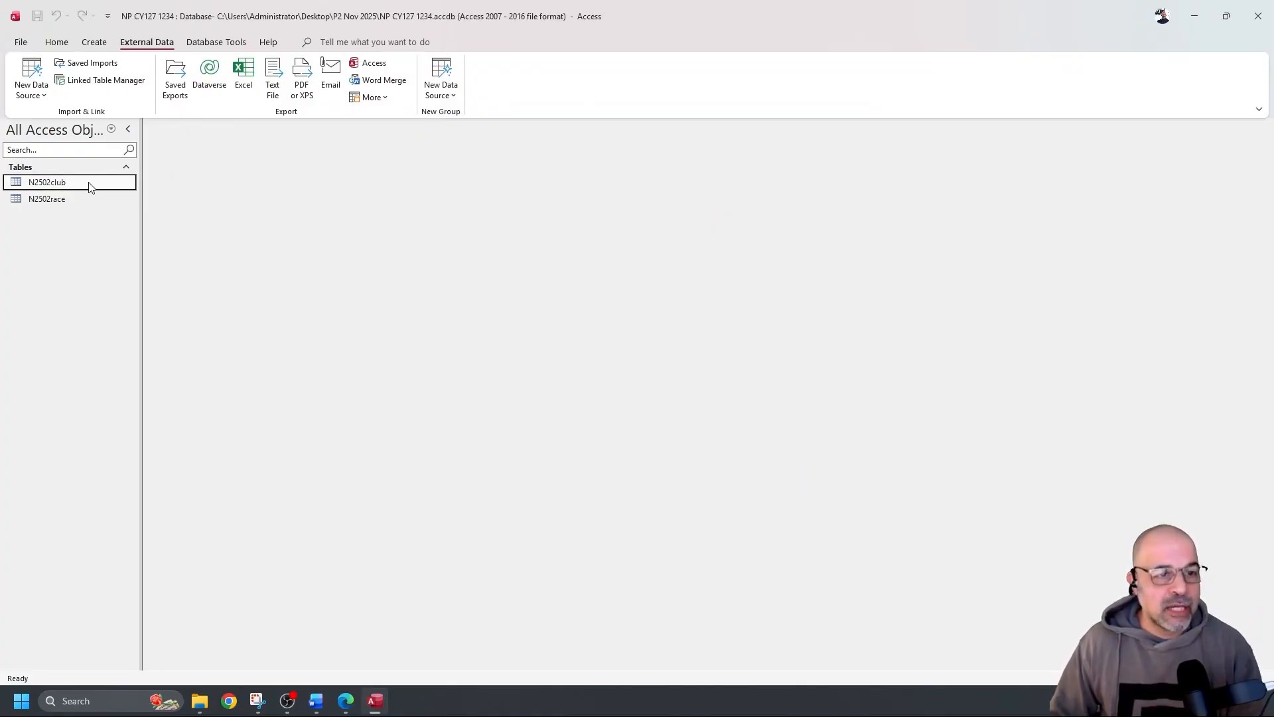
{"action": "double_click", "coordinate": [88, 186]}
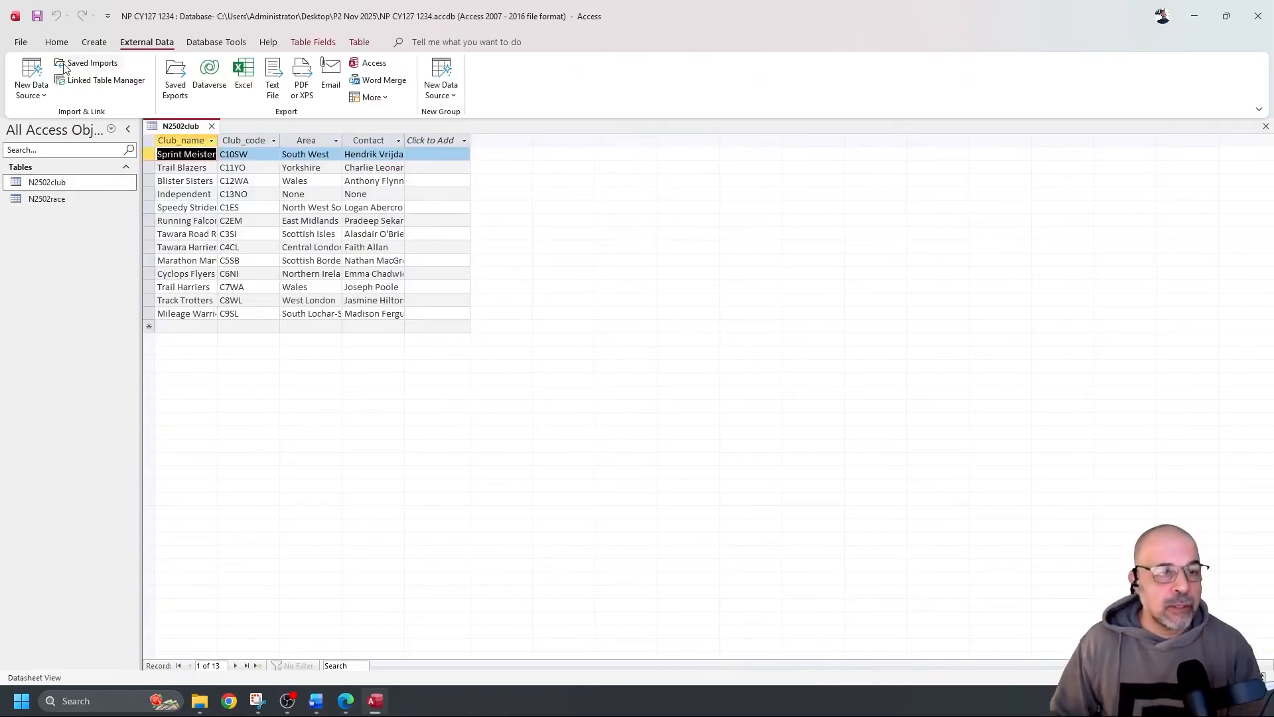
{"action": "left_click", "coordinate": [60, 43]}
{"action": "left_click", "coordinate": [32, 72]}
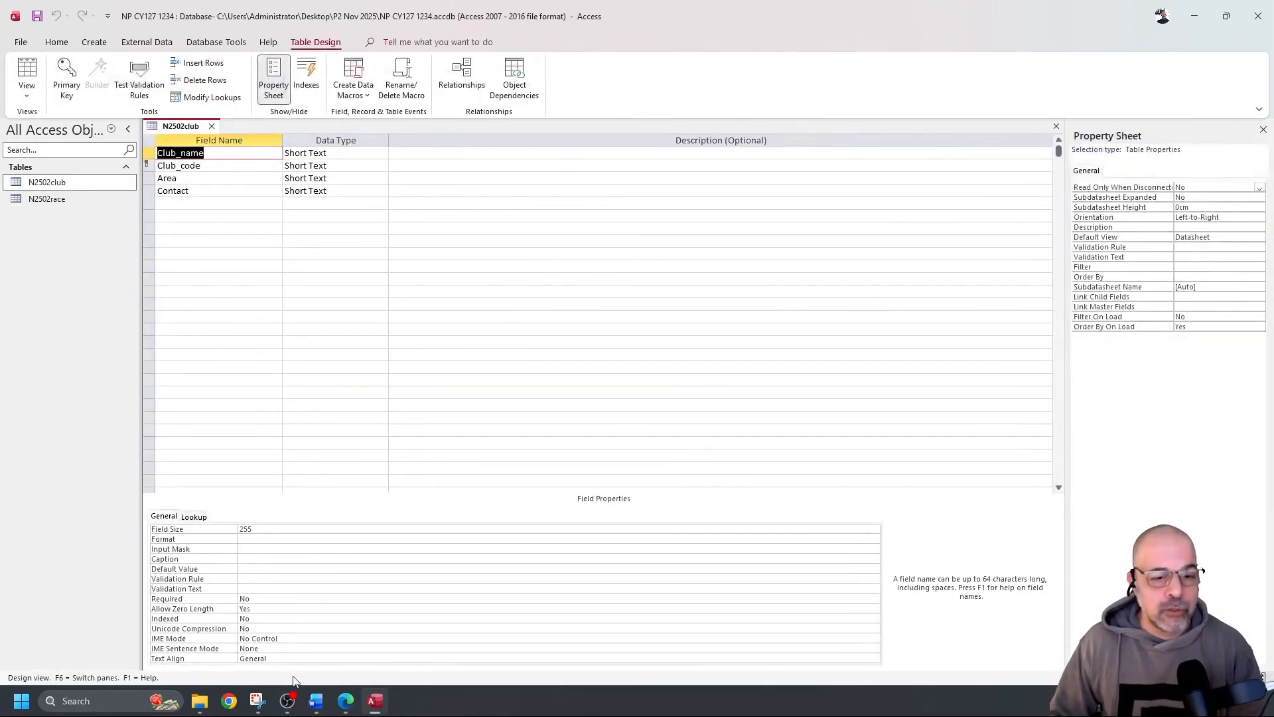
Snip the N2502club field names and data types grid
{"action": "left_click", "coordinate": [257, 704]}
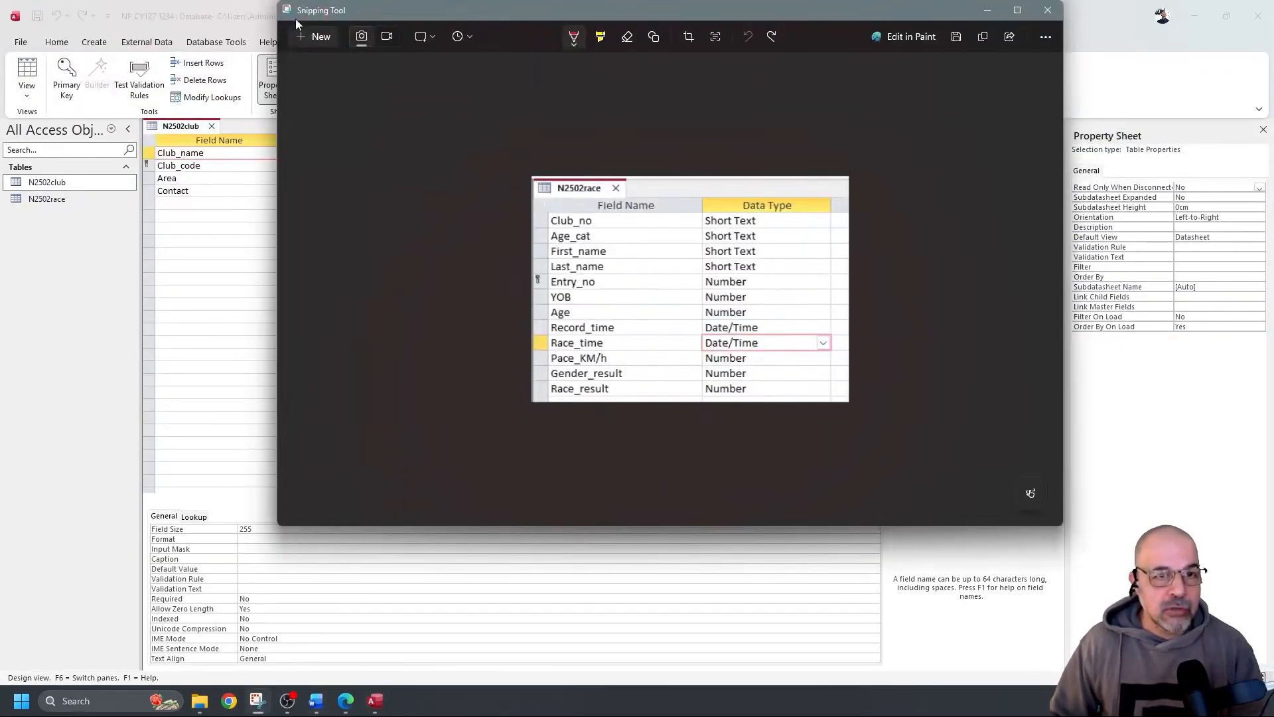
{"action": "left_click", "coordinate": [301, 39]}
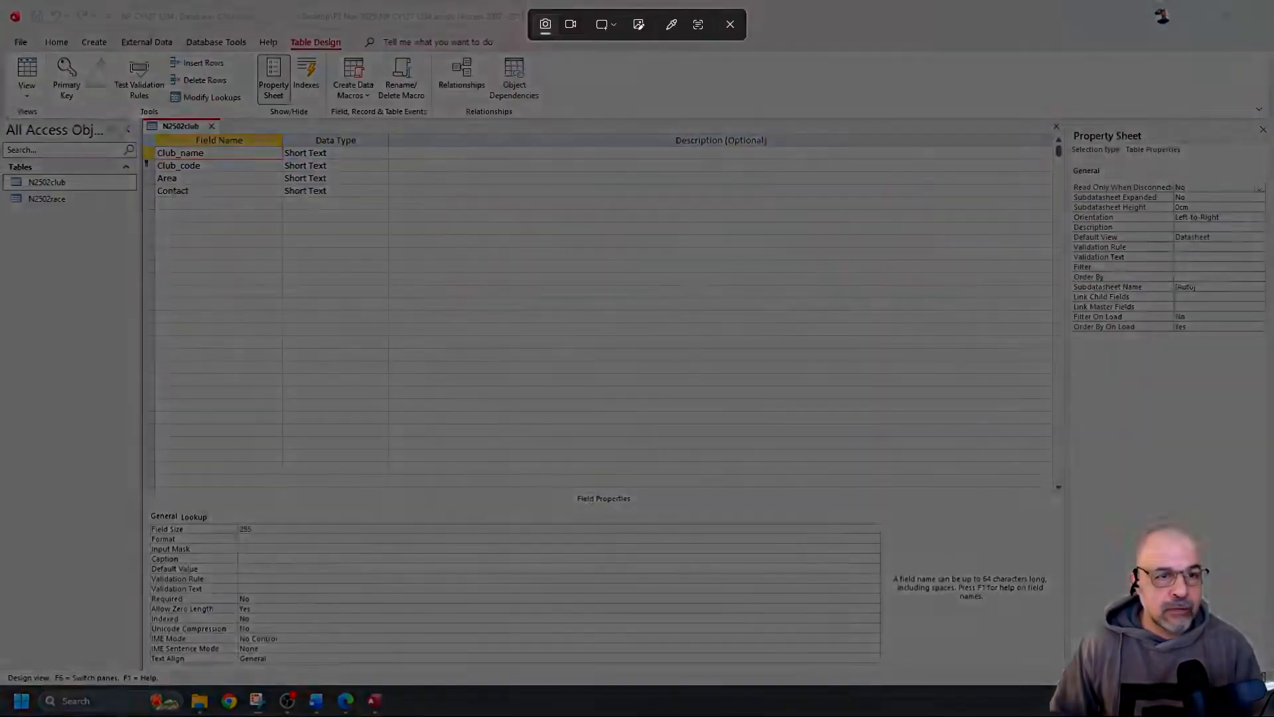
{"action": "left_click_drag", "start_coordinate": [138, 117], "coordinate": [394, 207]}
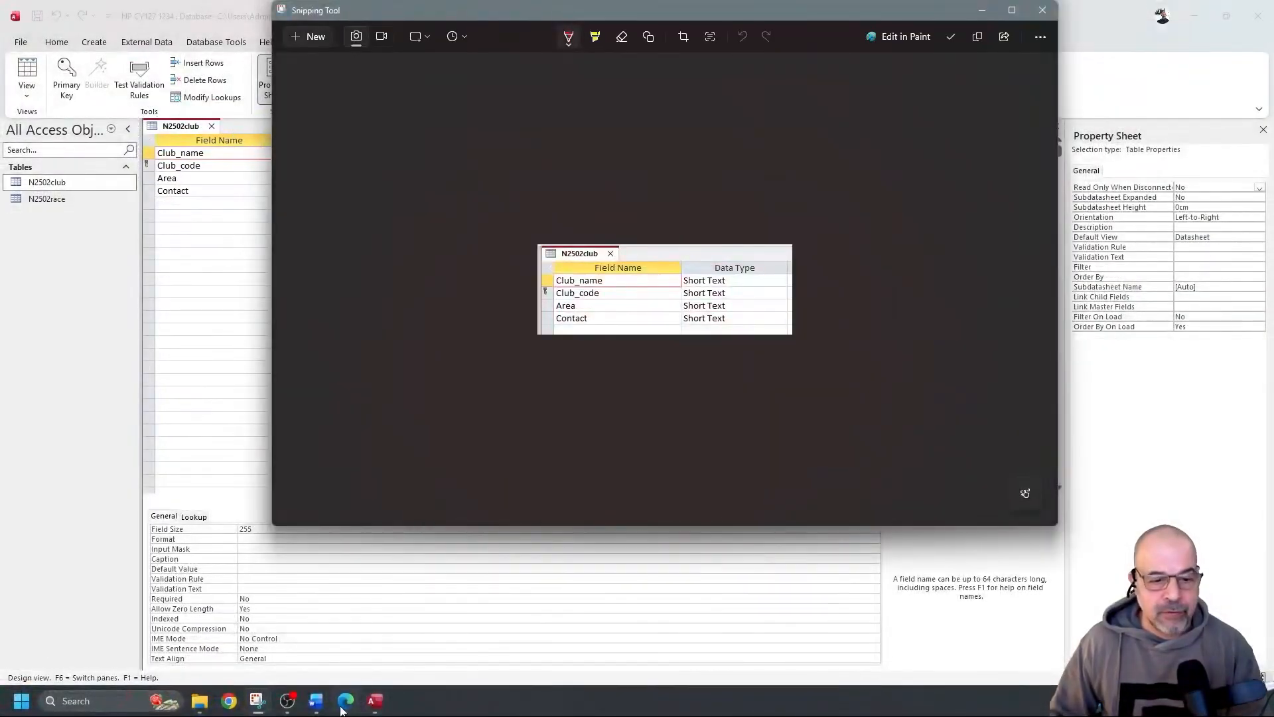
Paste the N2502club design snip under Step 17 evidence and add blank space below Step 18 evidence
{"action": "left_click", "coordinate": [316, 701]}
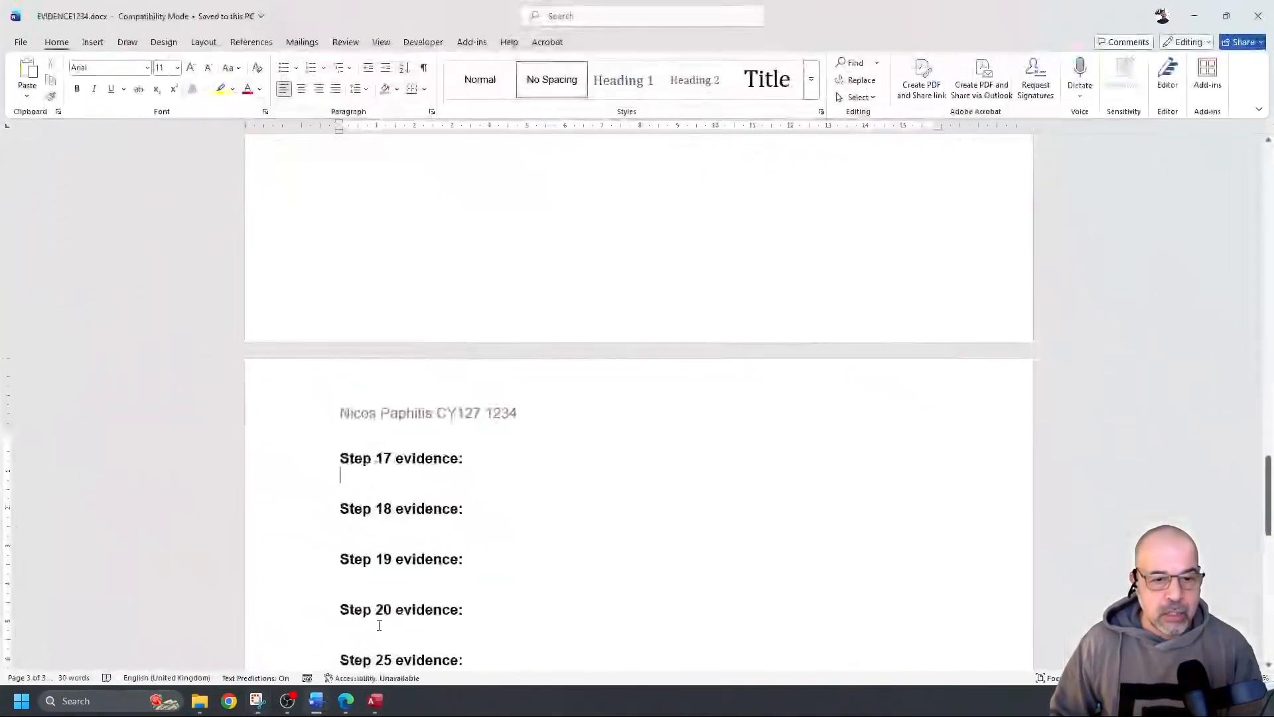
{"action": "key", "text": "Return"}
{"action": "key", "text": "Return"}
{"action": "key", "text": "Return"}
{"action": "key", "text": "Return"}
{"action": "key", "text": "Return"}
{"action": "key", "text": "Return"}
{"action": "key", "text": "Return"}
{"action": "key", "text": "Return"}
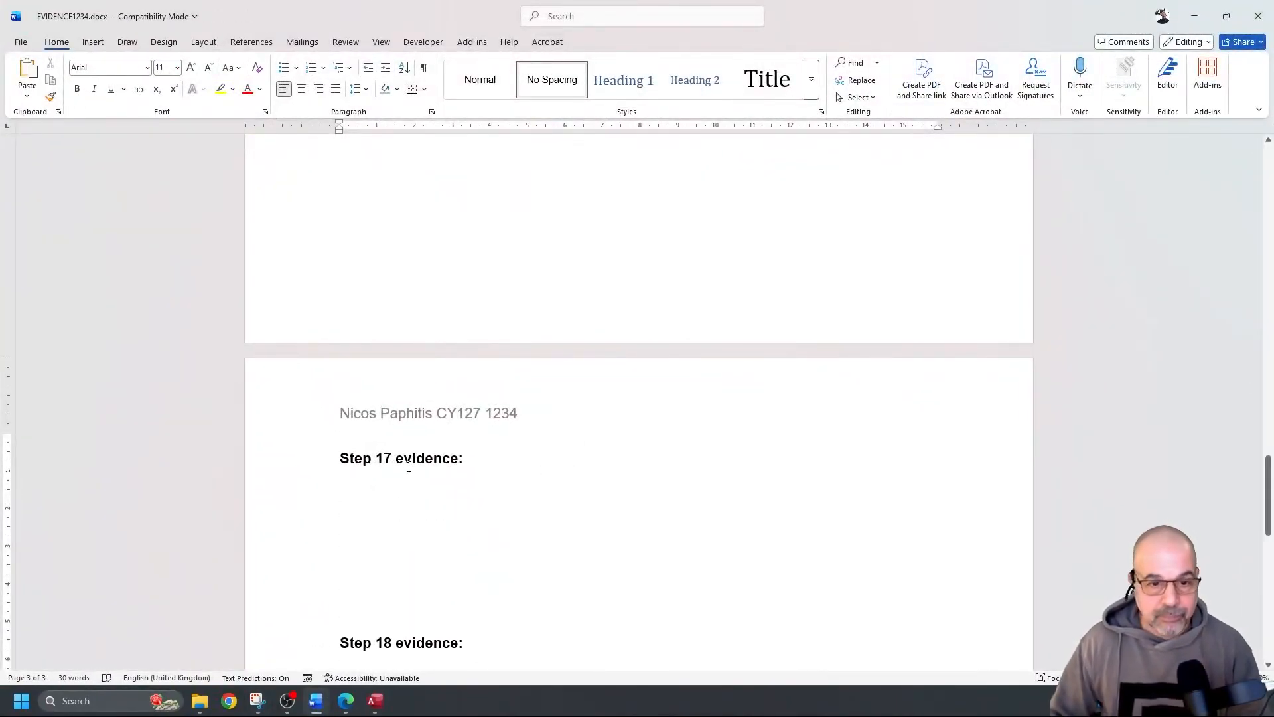
{"action": "key", "text": "ctrl+v"}
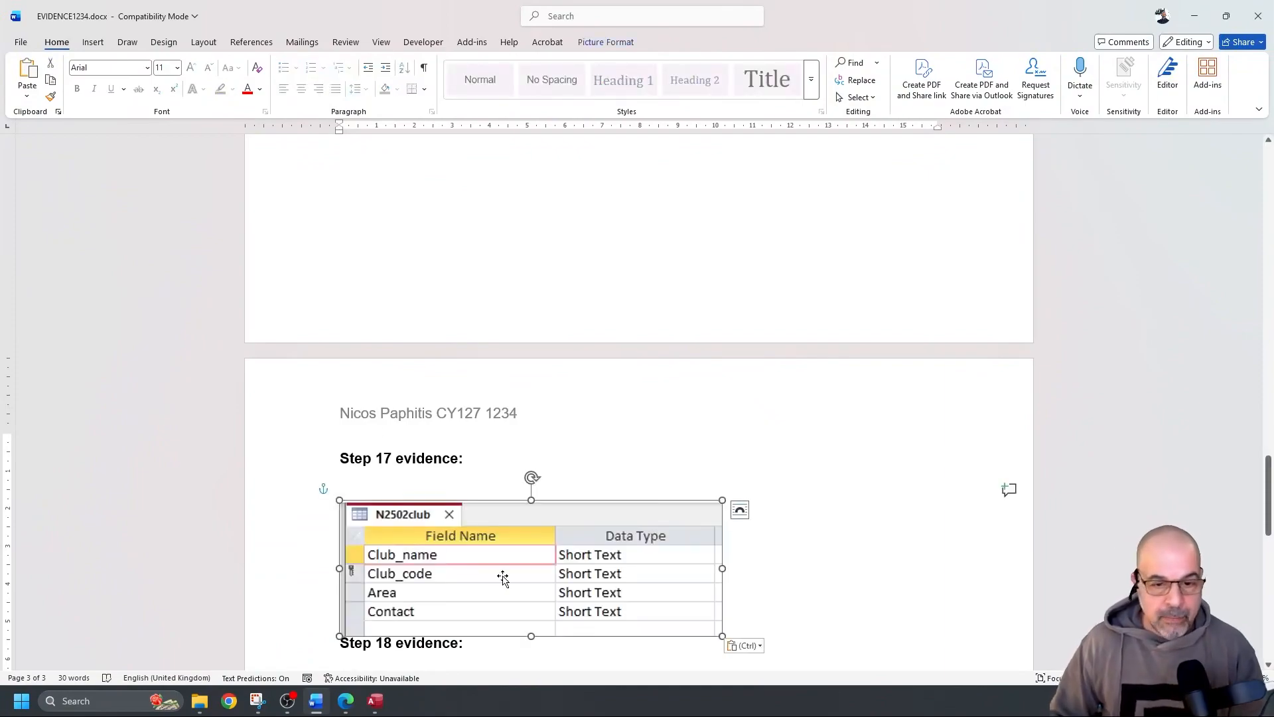
{"action": "left_click", "coordinate": [747, 621]}
{"action": "key", "text": "Return"}
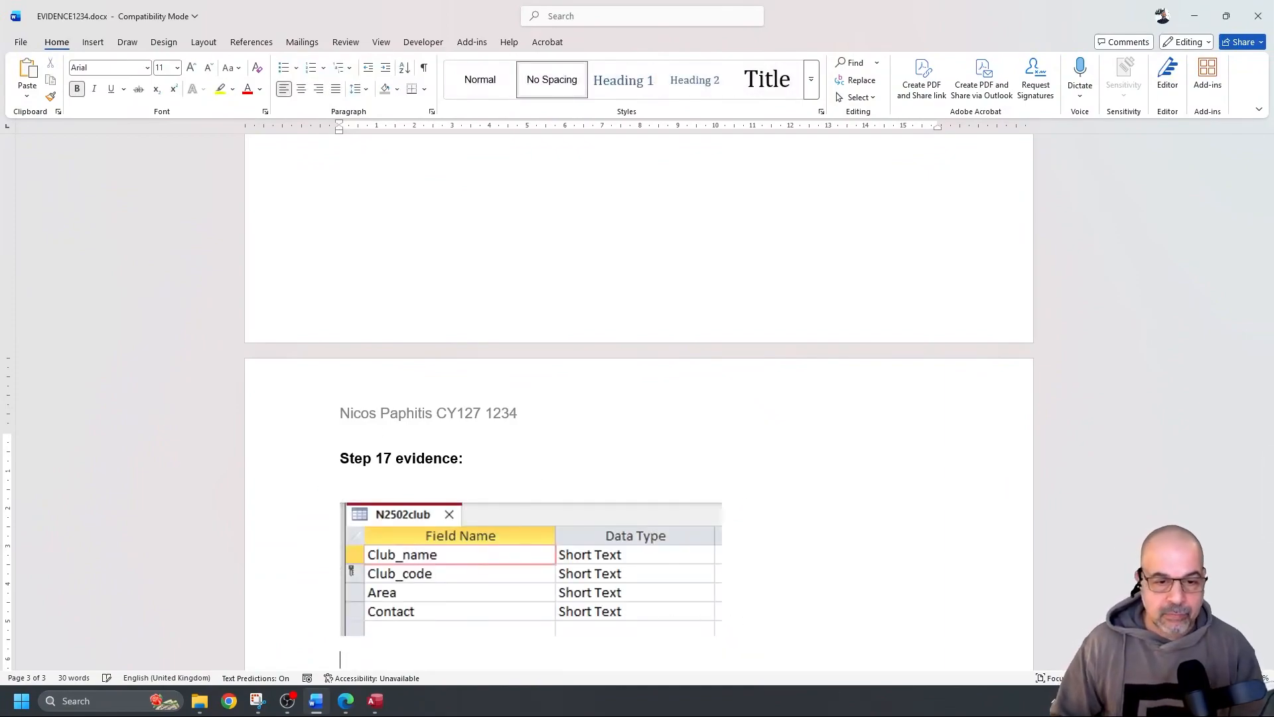
{"action": "scroll", "coordinate": [705, 537], "scroll_direction": "down", "scroll_amount": 5}
{"action": "left_click", "coordinate": [418, 316]}
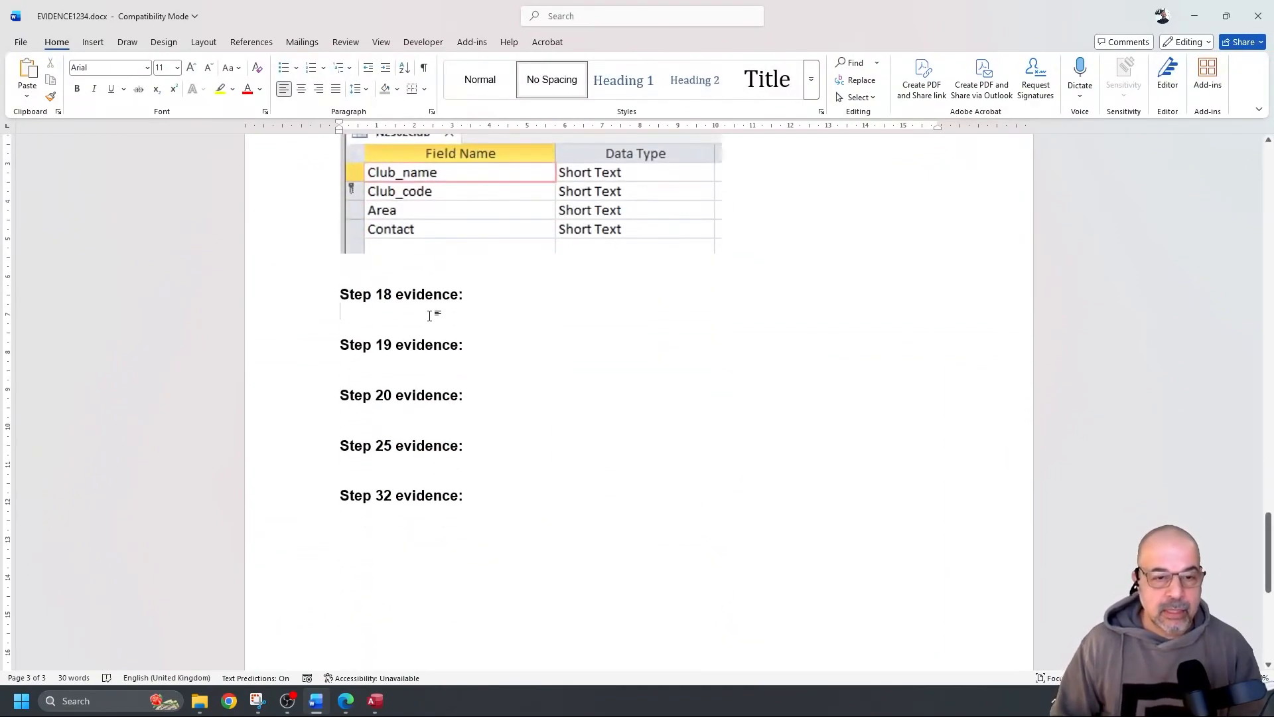
{"action": "key", "text": "Return"}
{"action": "key", "text": "Return"}
{"action": "key", "text": "Return"}
{"action": "key", "text": "Return"}
{"action": "key", "text": "Return"}
{"action": "key", "text": "Return"}
{"action": "key", "text": "Return"}
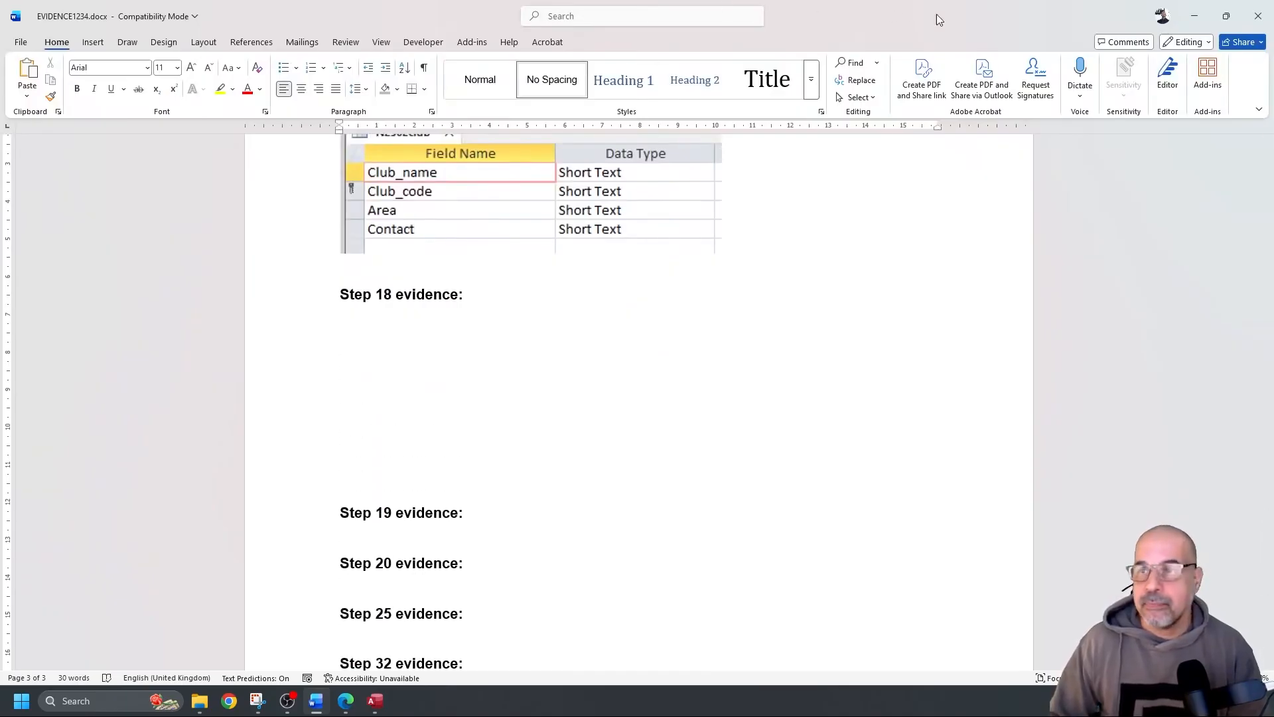
{"action": "left_click", "coordinate": [1196, 18]}
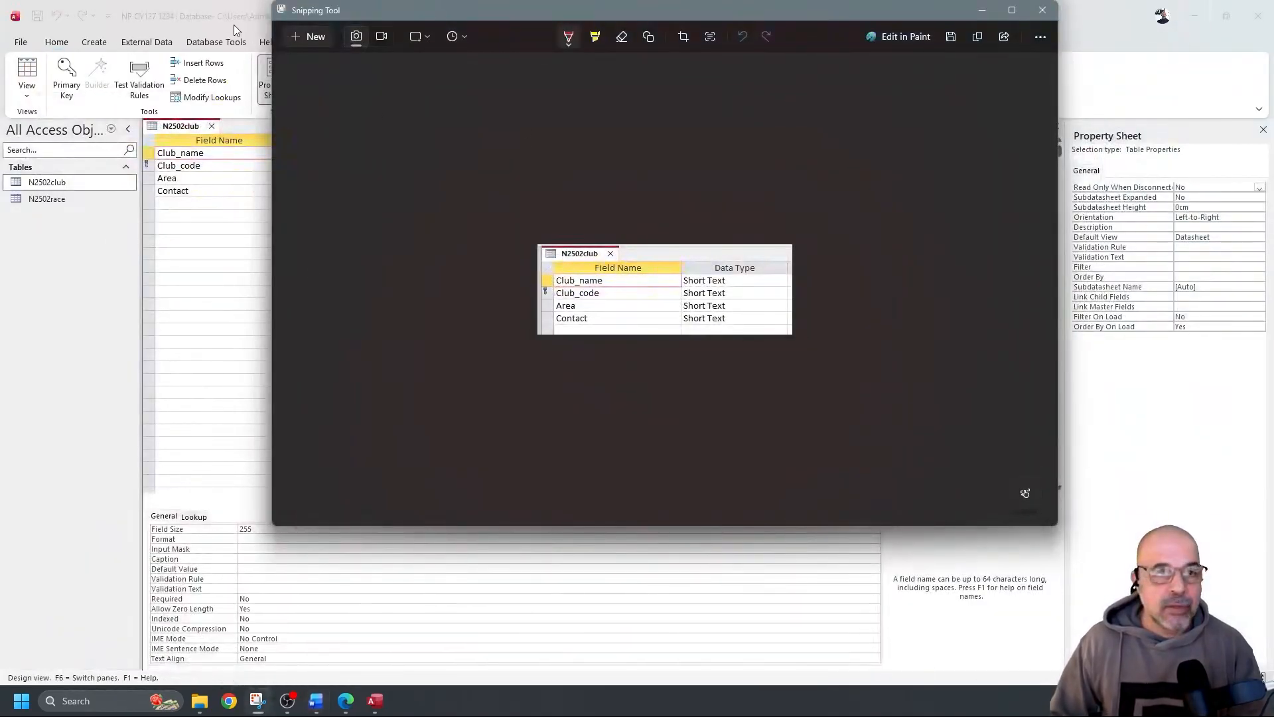
Close the club table and start importing n2502age_group.csv as a new table
{"action": "left_click", "coordinate": [234, 29]}
{"action": "left_click", "coordinate": [213, 126]}
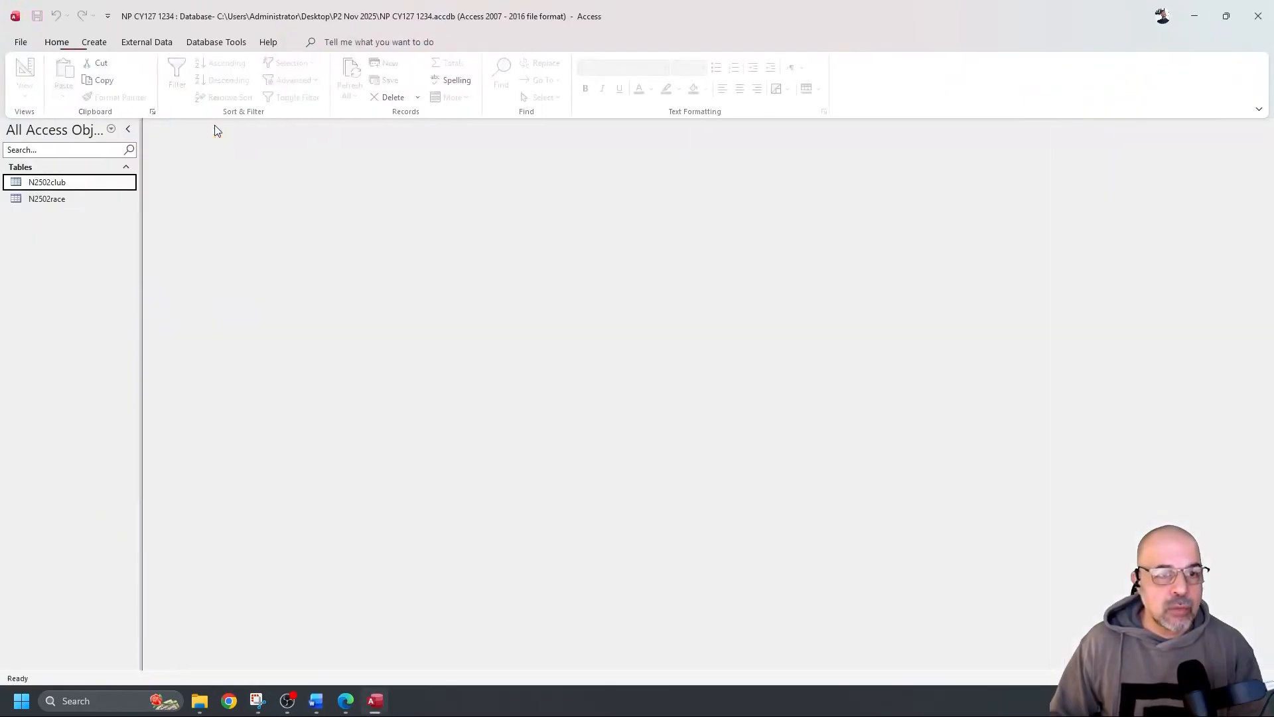
{"action": "left_click", "coordinate": [164, 42]}
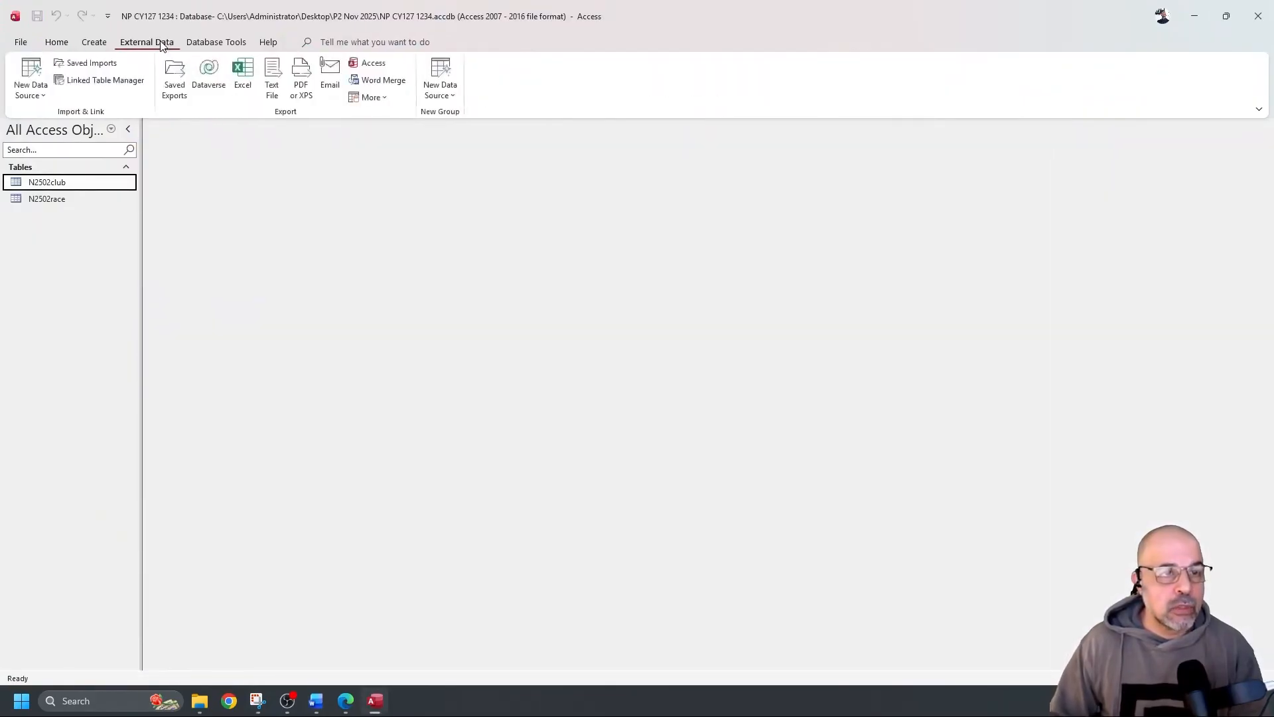
{"action": "left_click", "coordinate": [35, 80]}
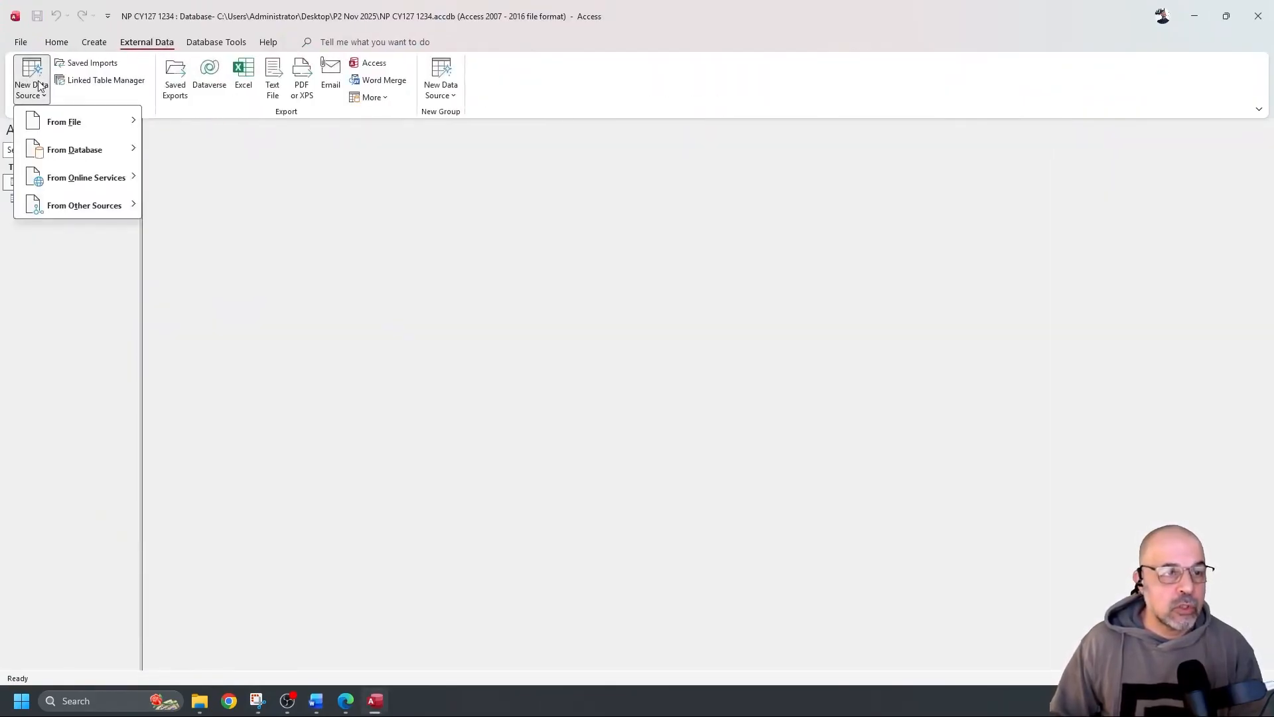
{"action": "mouse_move", "coordinate": [85, 126]}
{"action": "left_click", "coordinate": [227, 206]}
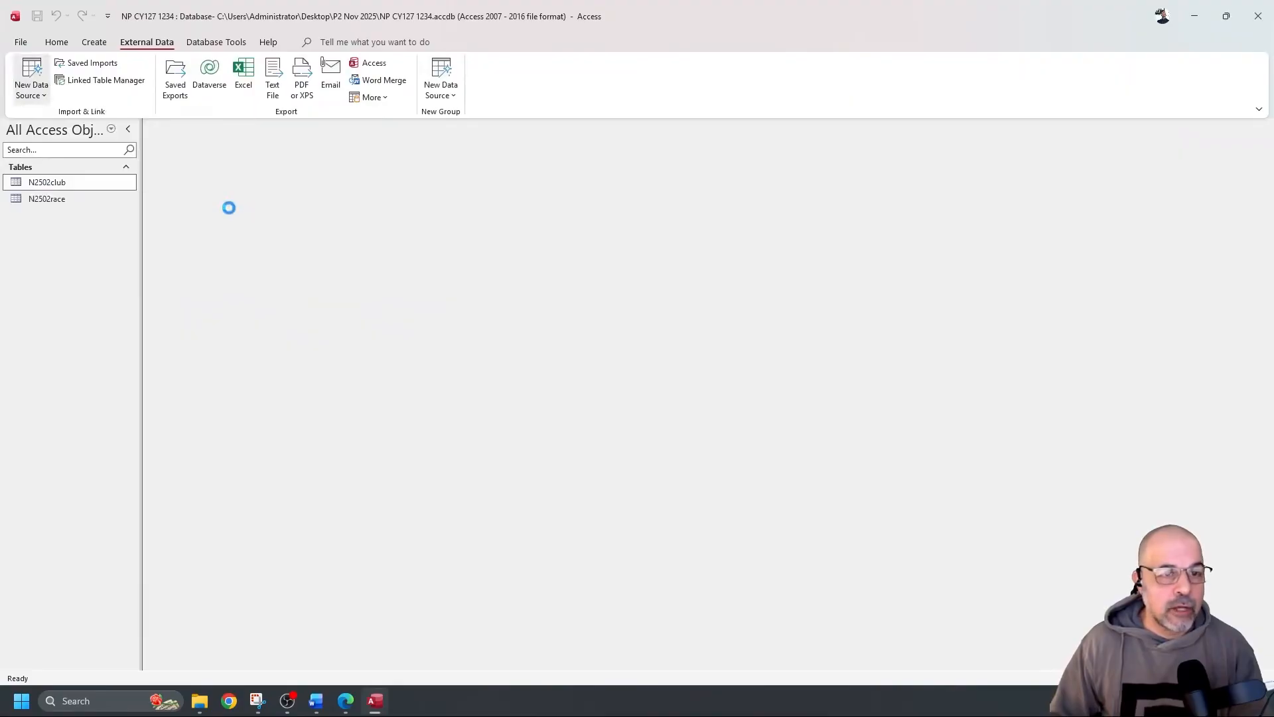
{"action": "left_click", "coordinate": [828, 253]}
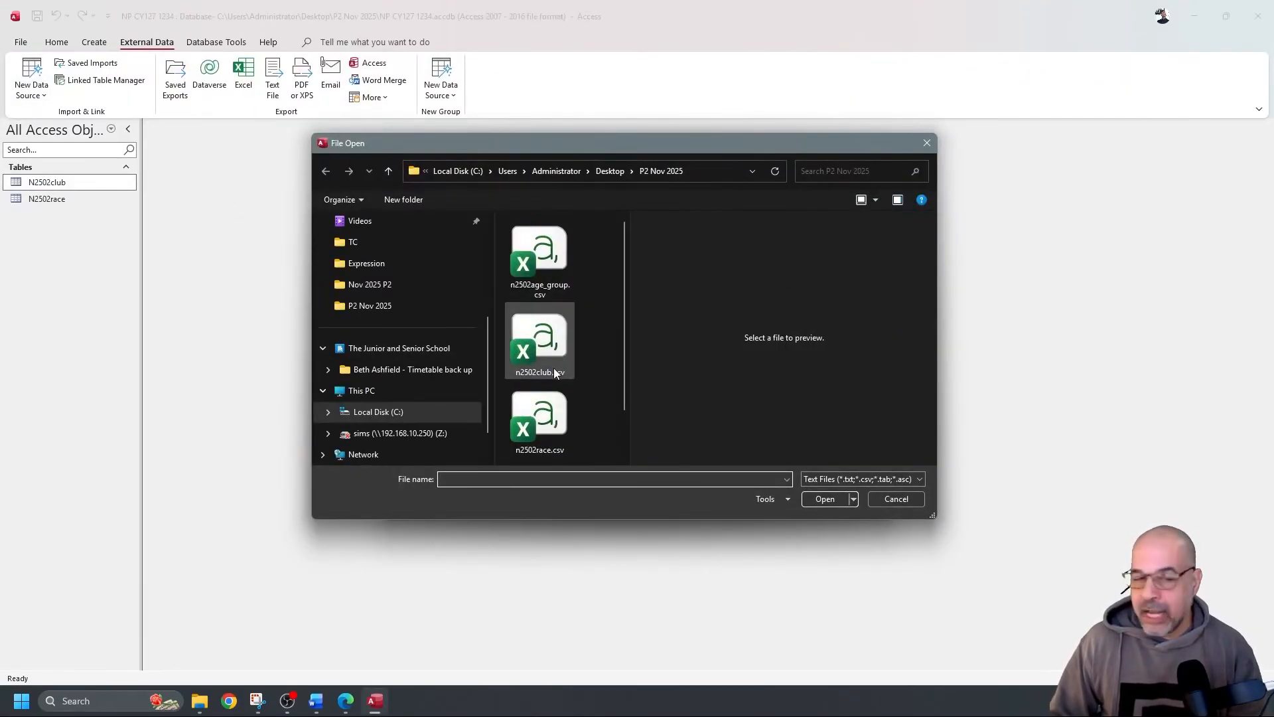
{"action": "scroll", "coordinate": [587, 379], "scroll_direction": "down", "scroll_amount": 1}
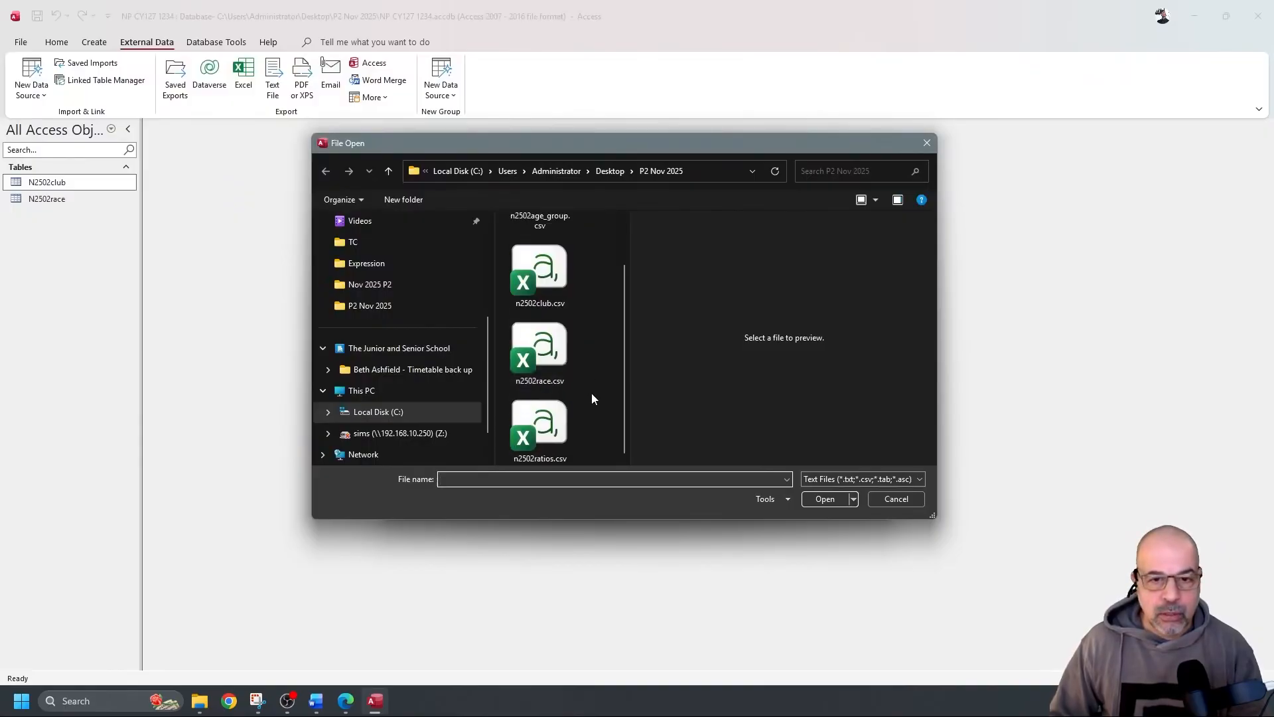
{"action": "scroll", "coordinate": [591, 392], "scroll_direction": "up", "scroll_amount": 1}
{"action": "double_click", "coordinate": [548, 256]}
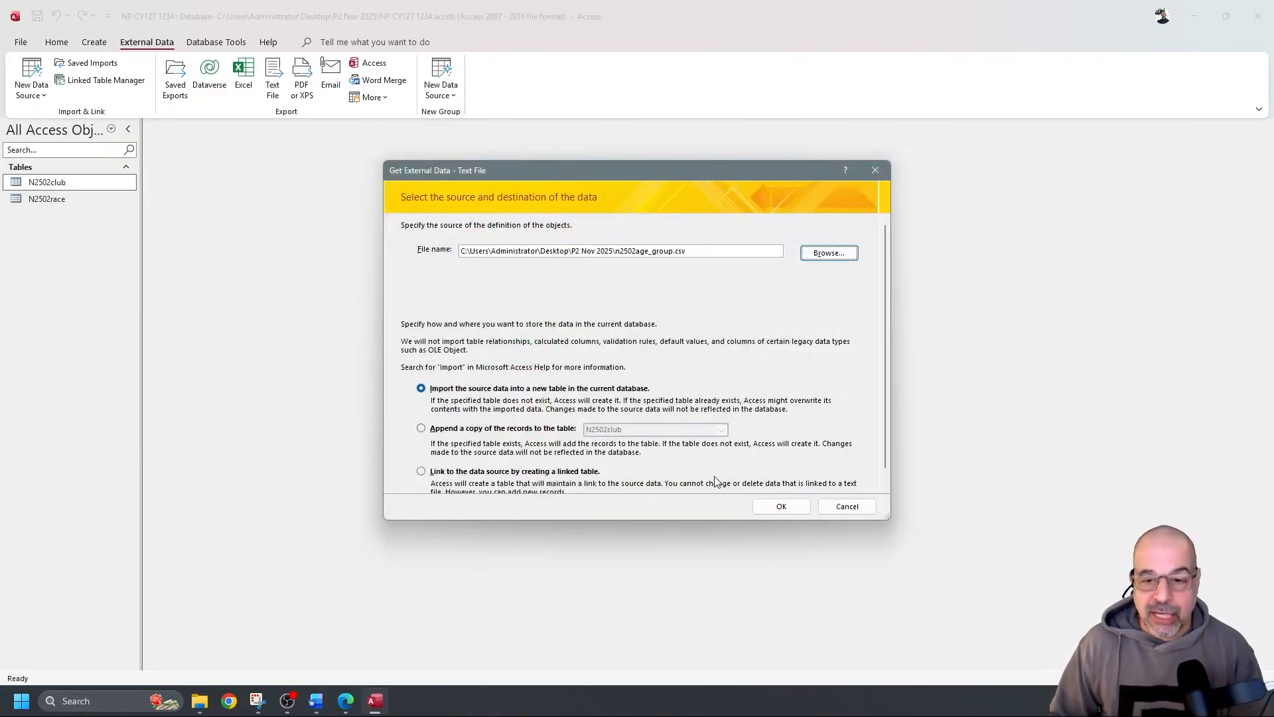
{"action": "left_click", "coordinate": [781, 505]}
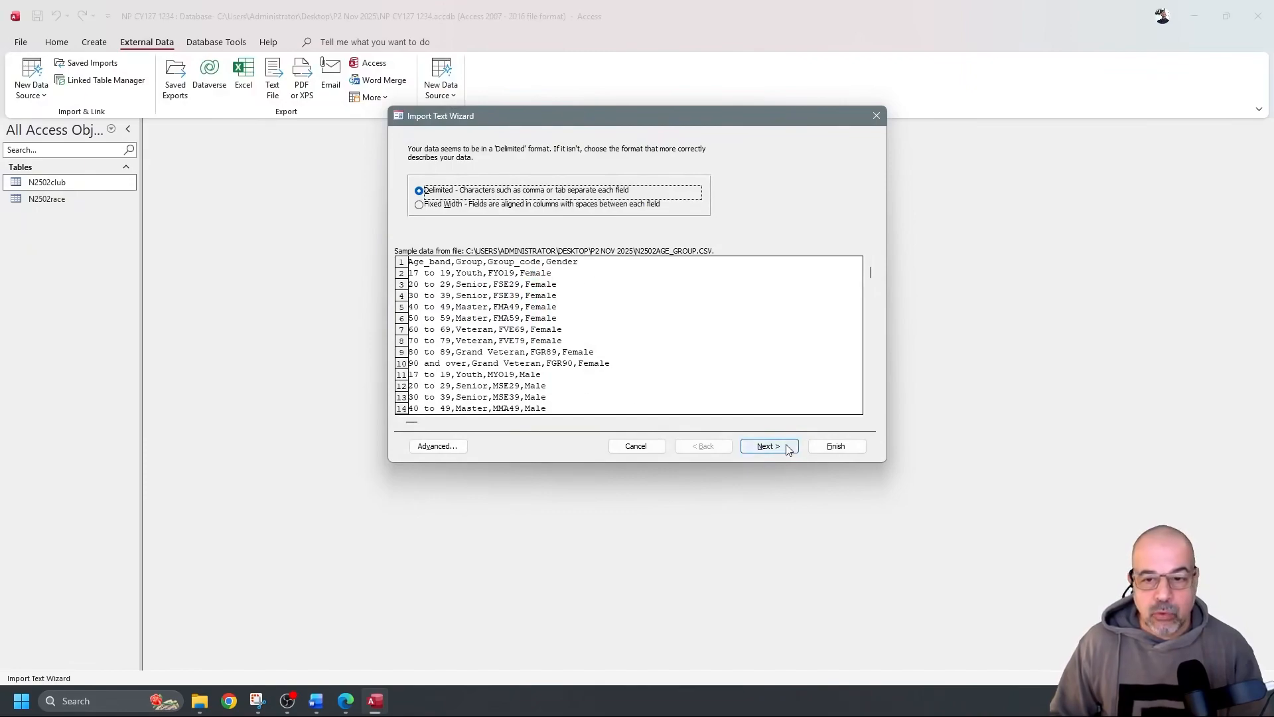
Import with first-row field names and Group_code as primary key, without saving import steps
{"action": "left_click", "coordinate": [788, 450]}
{"action": "left_click", "coordinate": [422, 219]}
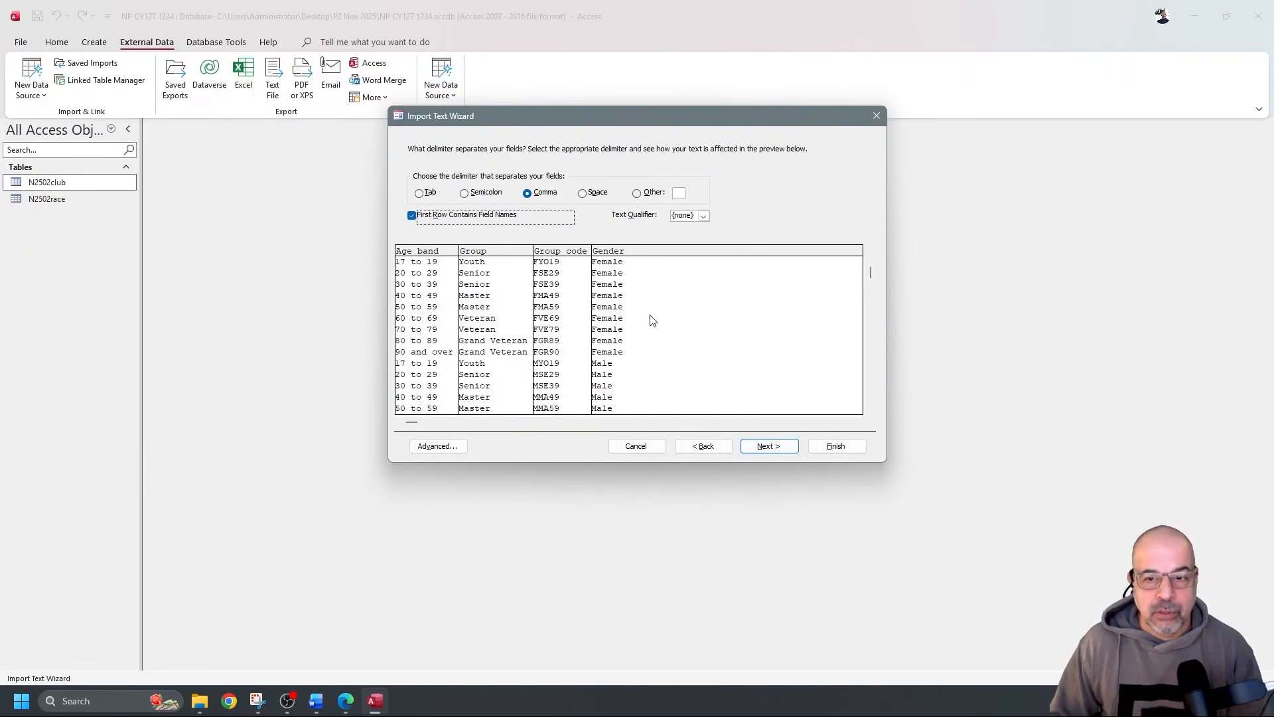
{"action": "left_click", "coordinate": [770, 448]}
{"action": "left_click", "coordinate": [433, 448]}
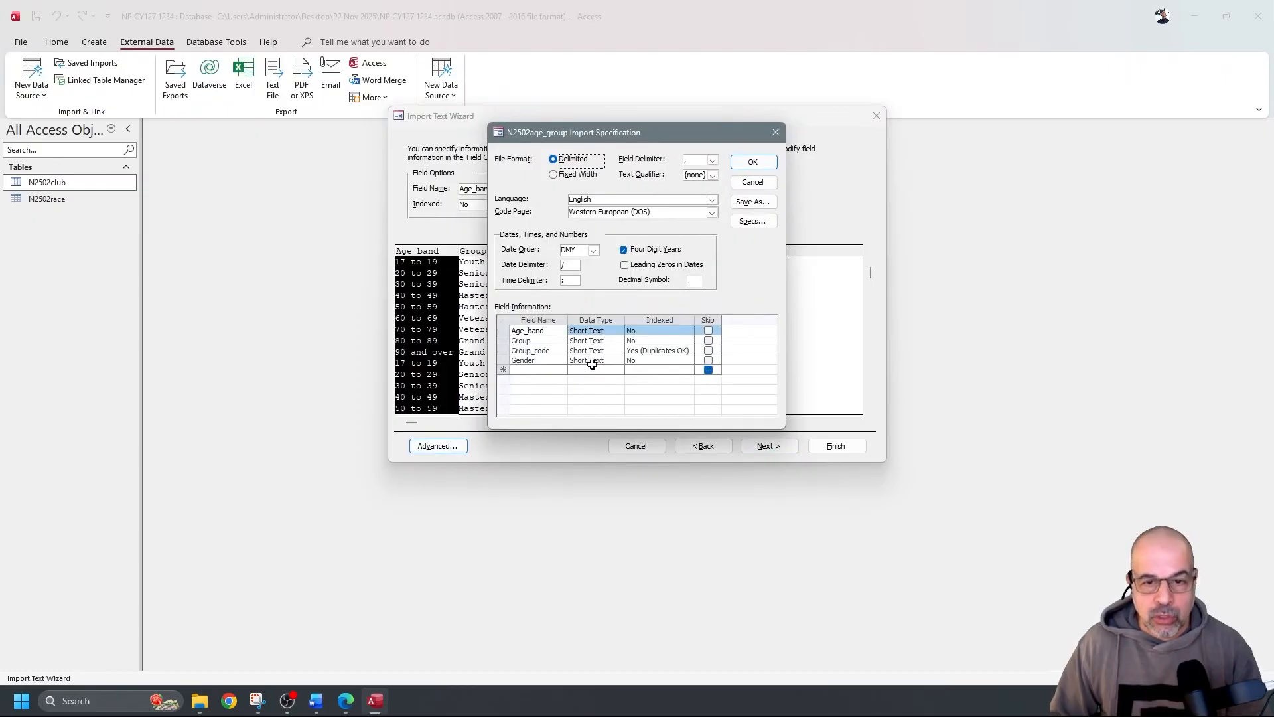
{"action": "left_click", "coordinate": [749, 164]}
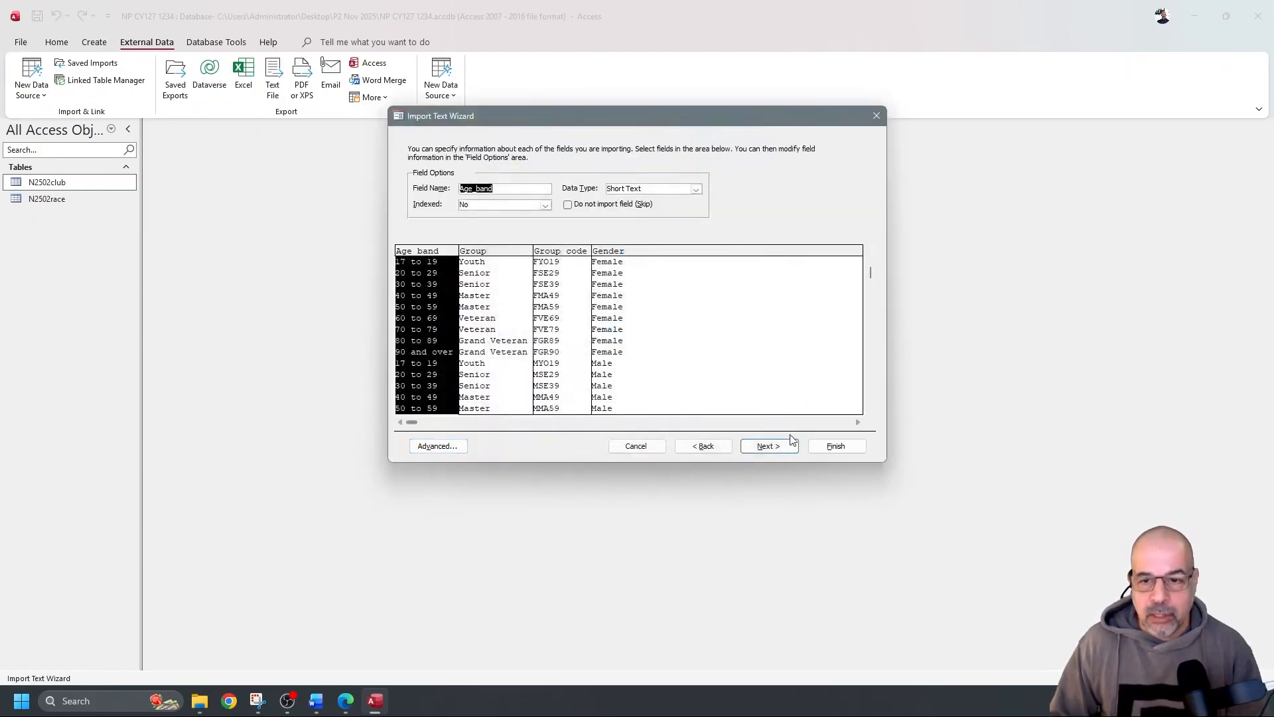
{"action": "left_click", "coordinate": [770, 446]}
{"action": "left_click", "coordinate": [584, 197]}
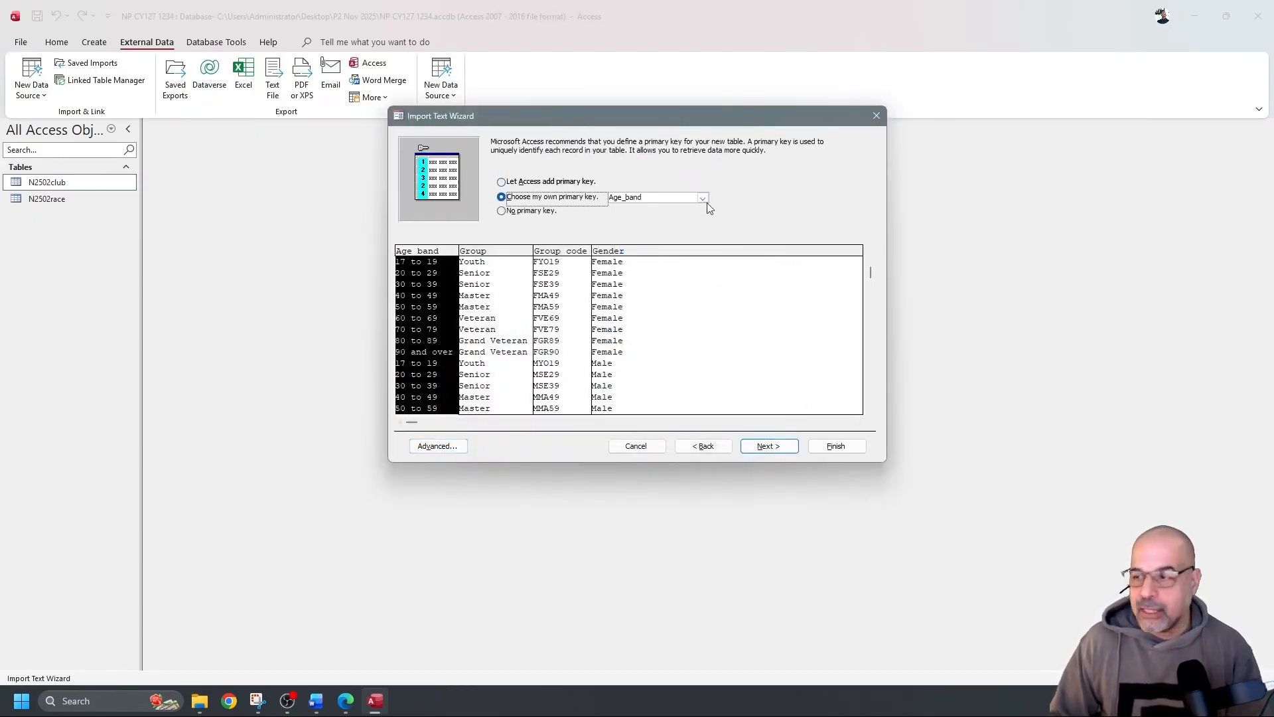
{"action": "left_click", "coordinate": [703, 199]}
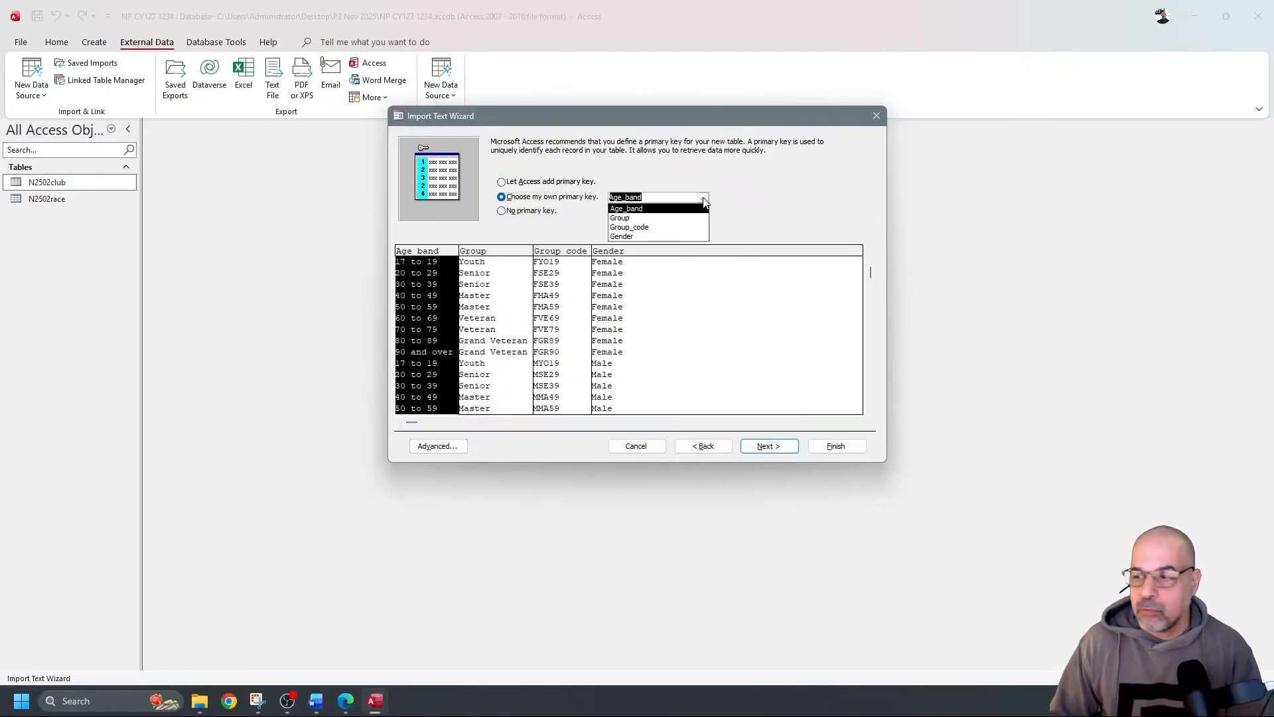
{"action": "left_click", "coordinate": [644, 228]}
{"action": "left_click", "coordinate": [836, 445]}
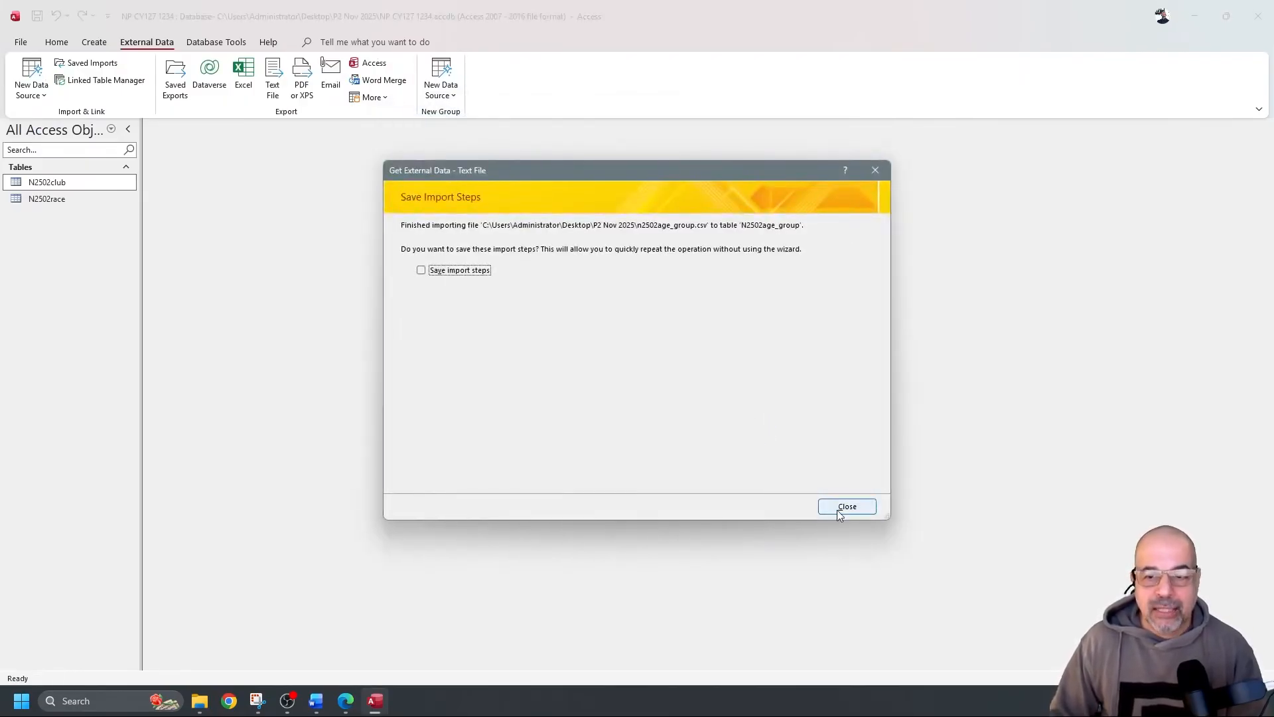
{"action": "left_click", "coordinate": [847, 507]}
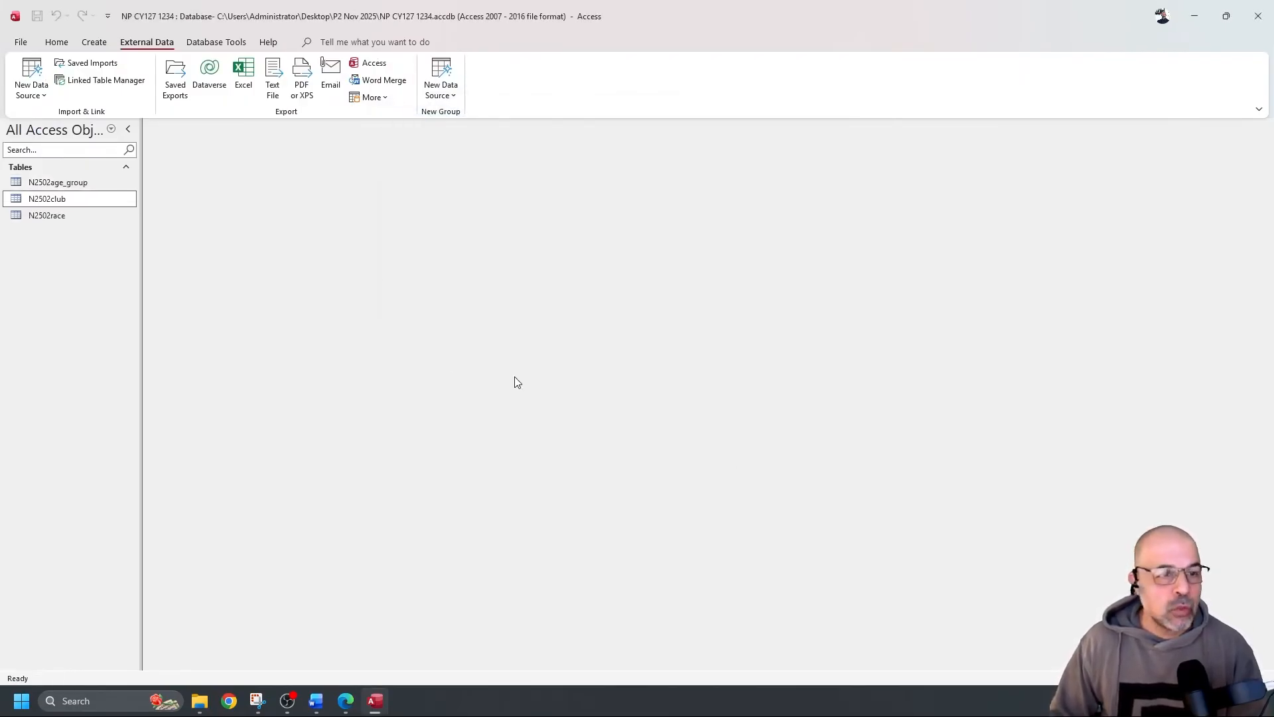
Open the N2502age_group table in Design view
{"action": "double_click", "coordinate": [88, 183]}
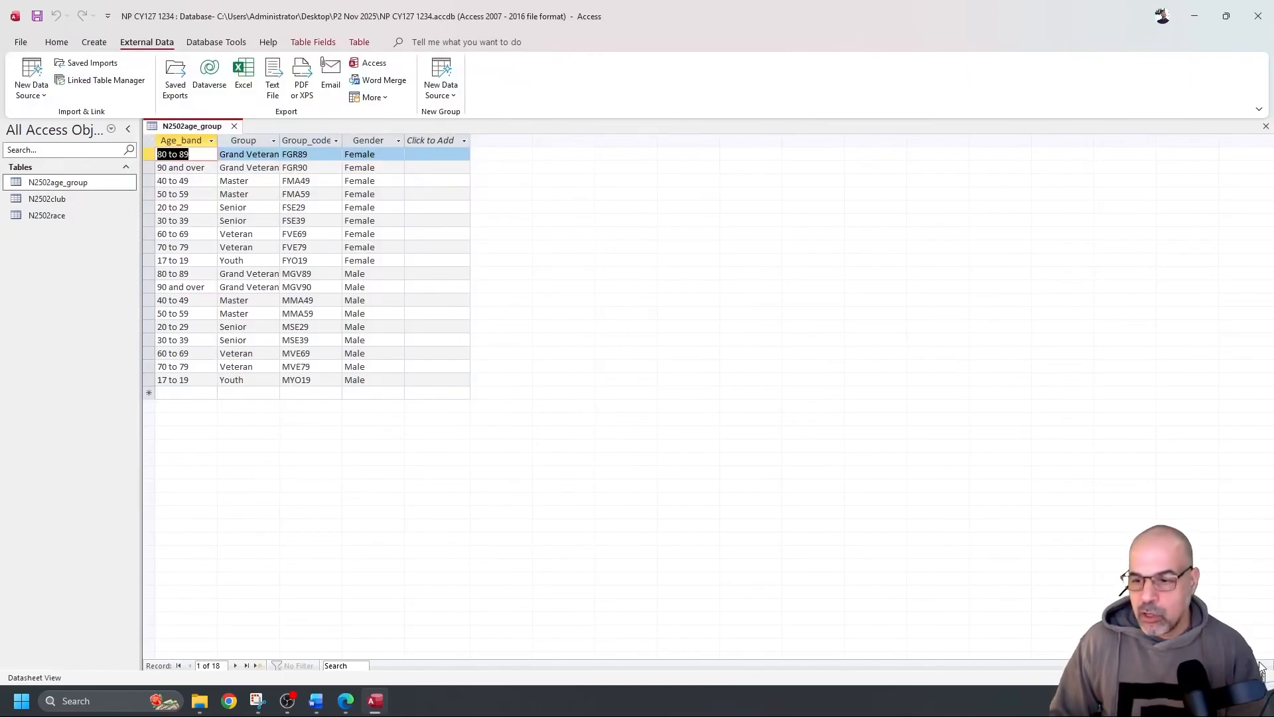
{"action": "left_click", "coordinate": [56, 41]}
{"action": "left_click", "coordinate": [31, 71]}
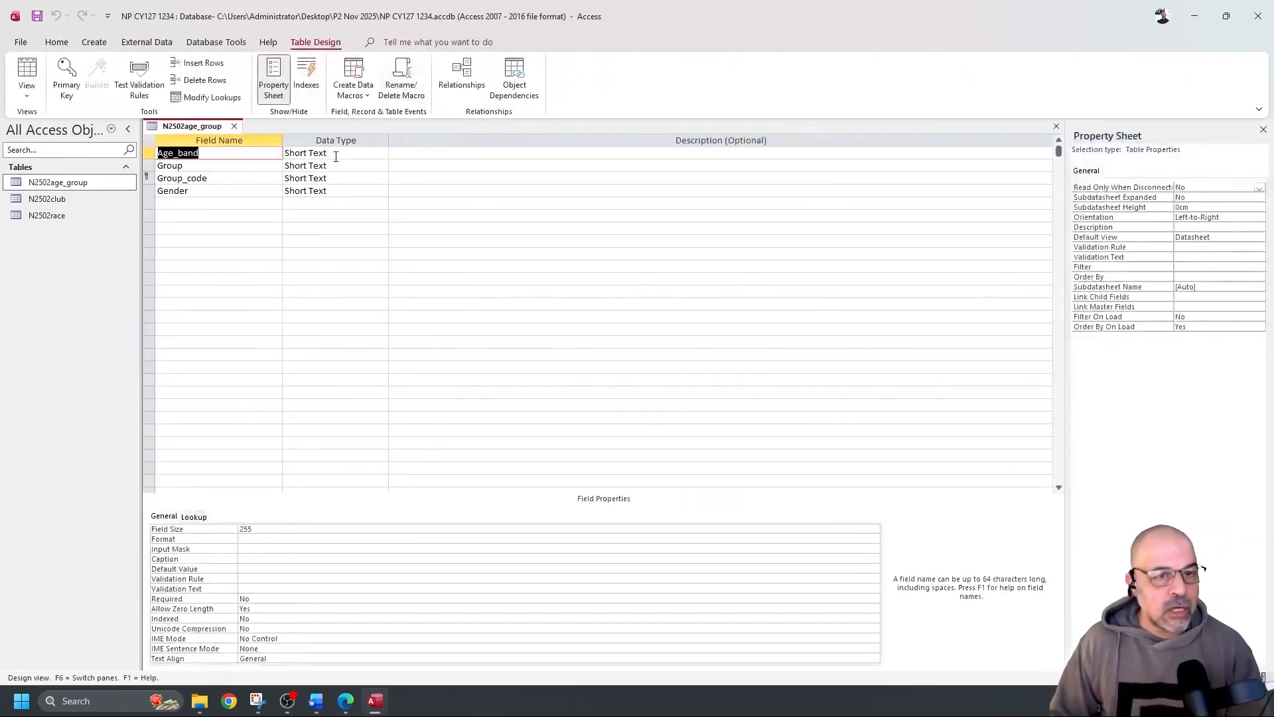
Snip the age group field grid and paste it under 'Step 18 evidence:' in Word
{"action": "left_click", "coordinate": [257, 701]}
{"action": "left_click", "coordinate": [307, 38]}
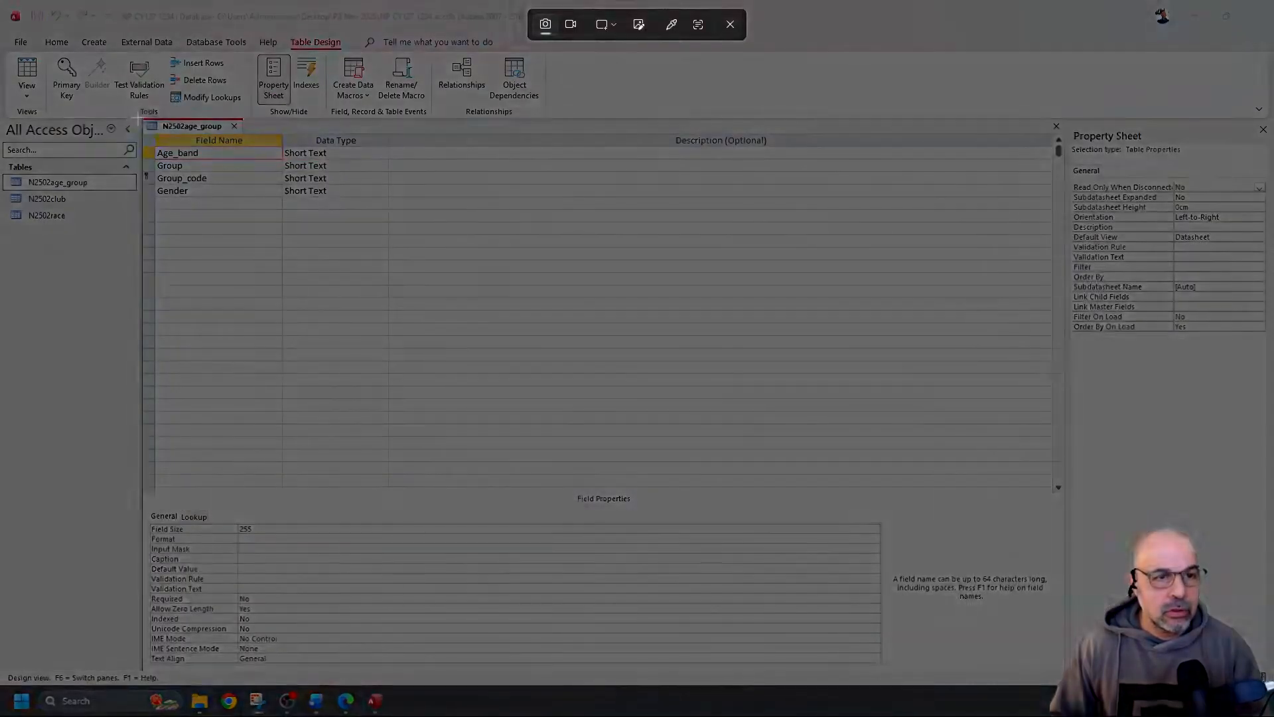
{"action": "left_click_drag", "start_coordinate": [142, 119], "coordinate": [386, 210]}
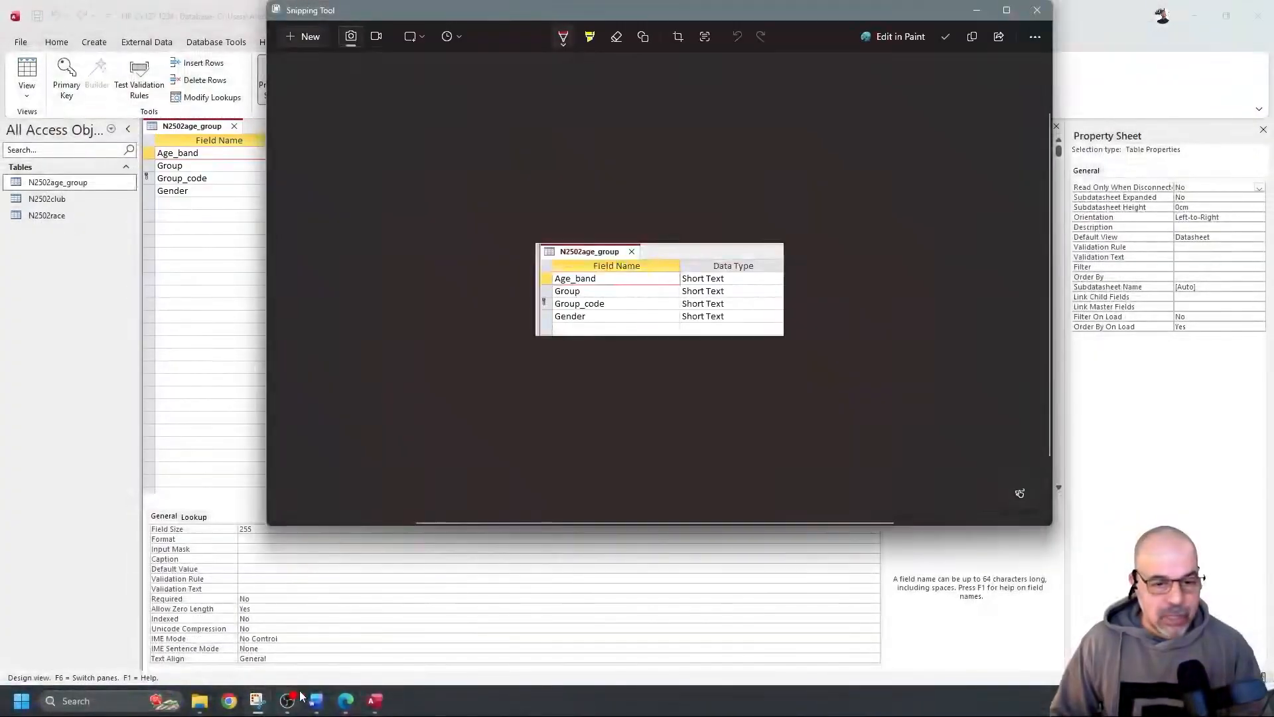
{"action": "key", "text": "alt+Tab"}
{"action": "left_click", "coordinate": [406, 321]}
{"action": "key", "text": "ctrl+v"}
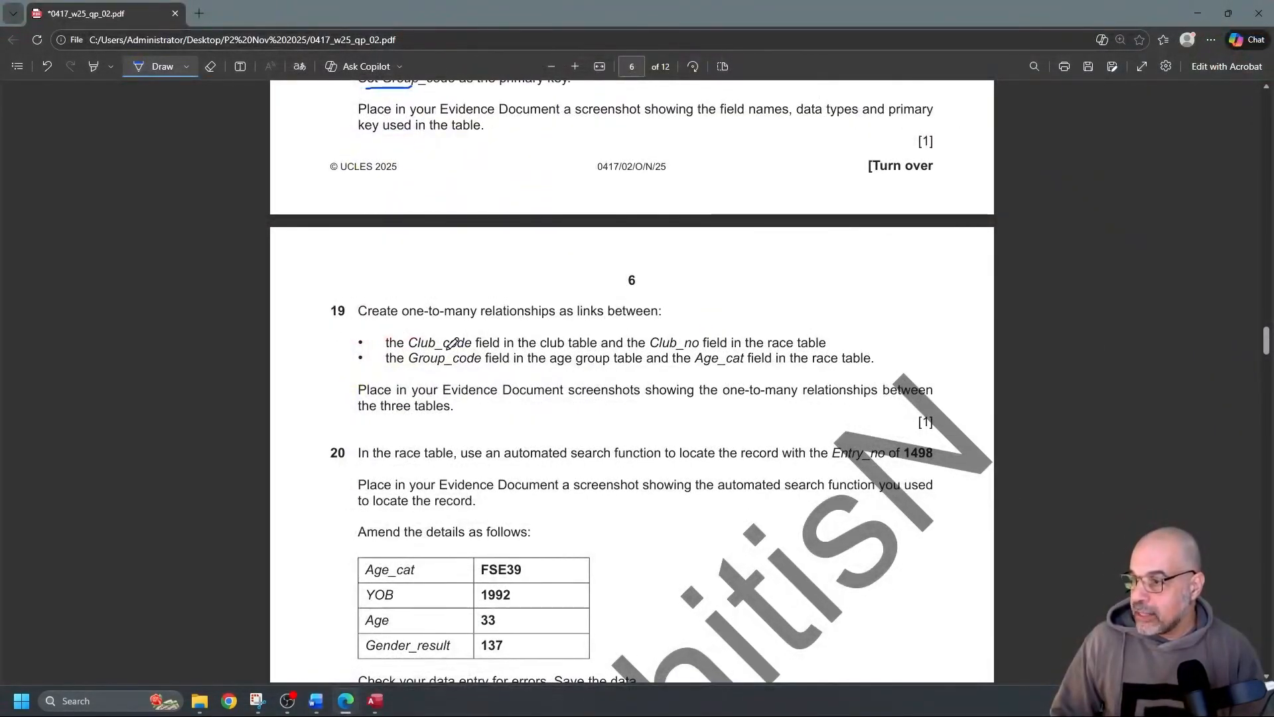
Underline Club_code, Club_no, Group_code and Age_cat in question 19 with the pen
{"action": "left_click_drag", "start_coordinate": [420, 349], "coordinate": [473, 350]}
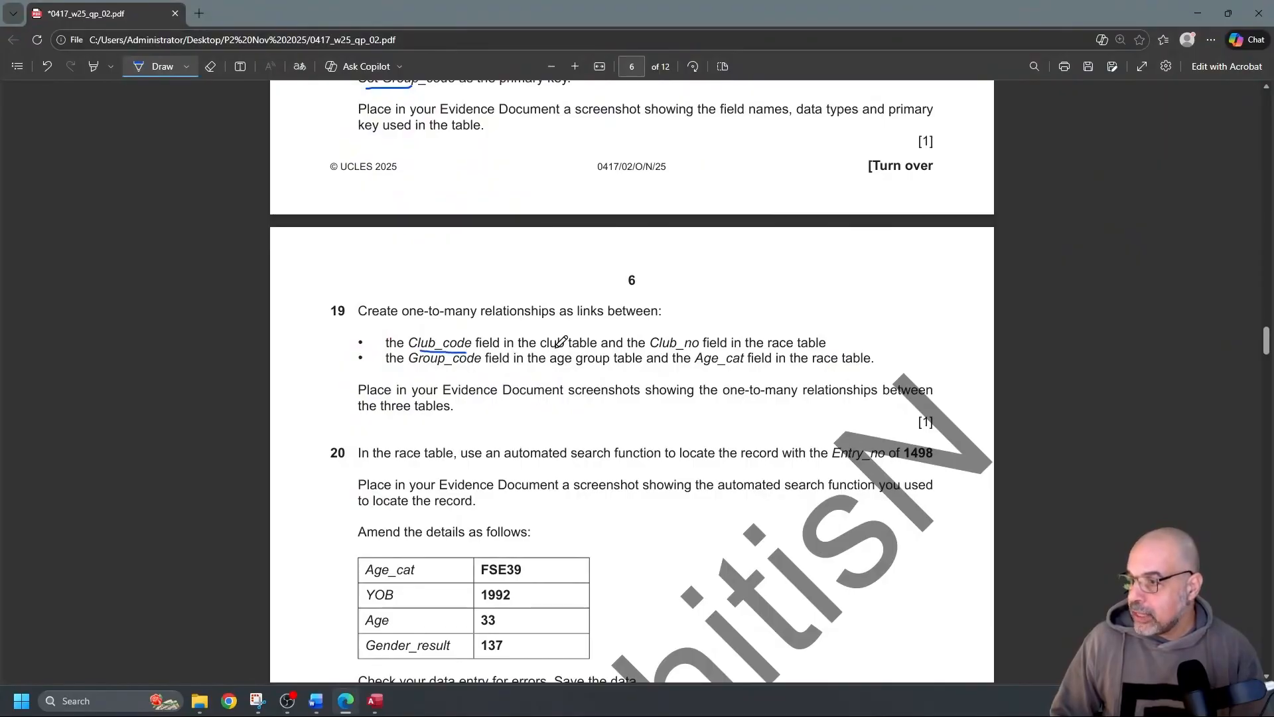
{"action": "left_click_drag", "start_coordinate": [657, 348], "coordinate": [698, 348]}
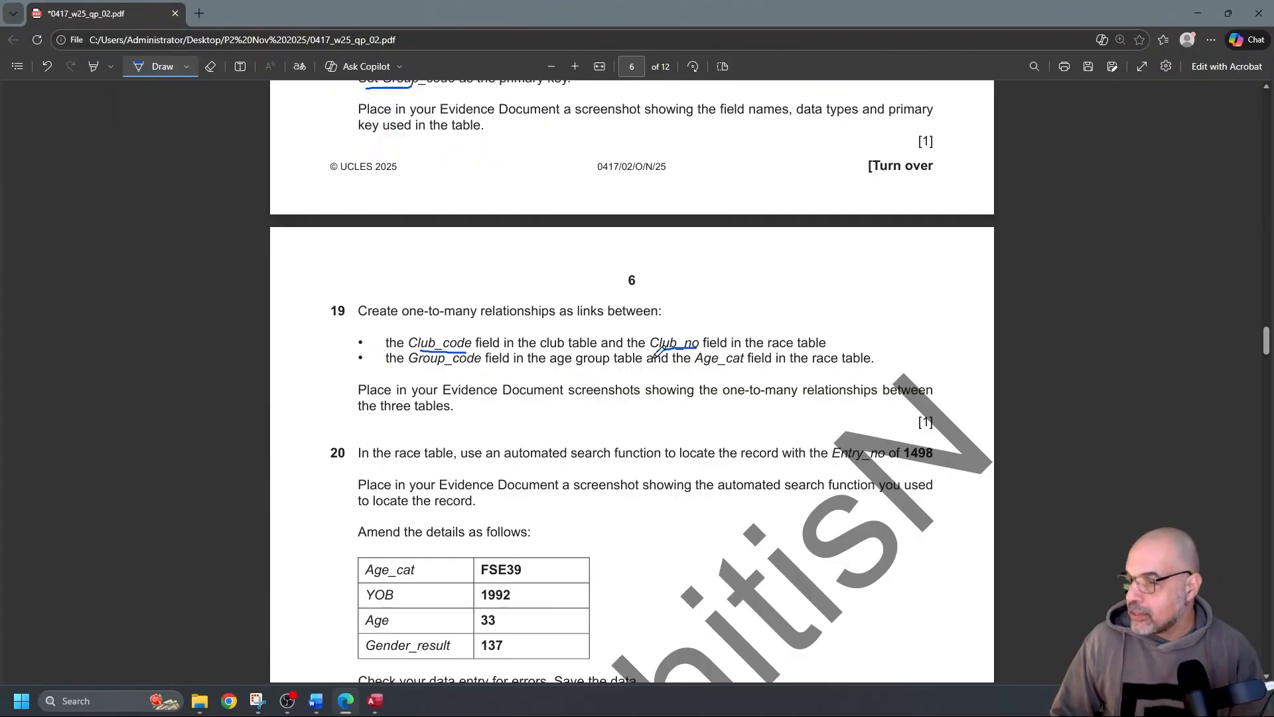
{"action": "left_click_drag", "start_coordinate": [430, 366], "coordinate": [482, 365]}
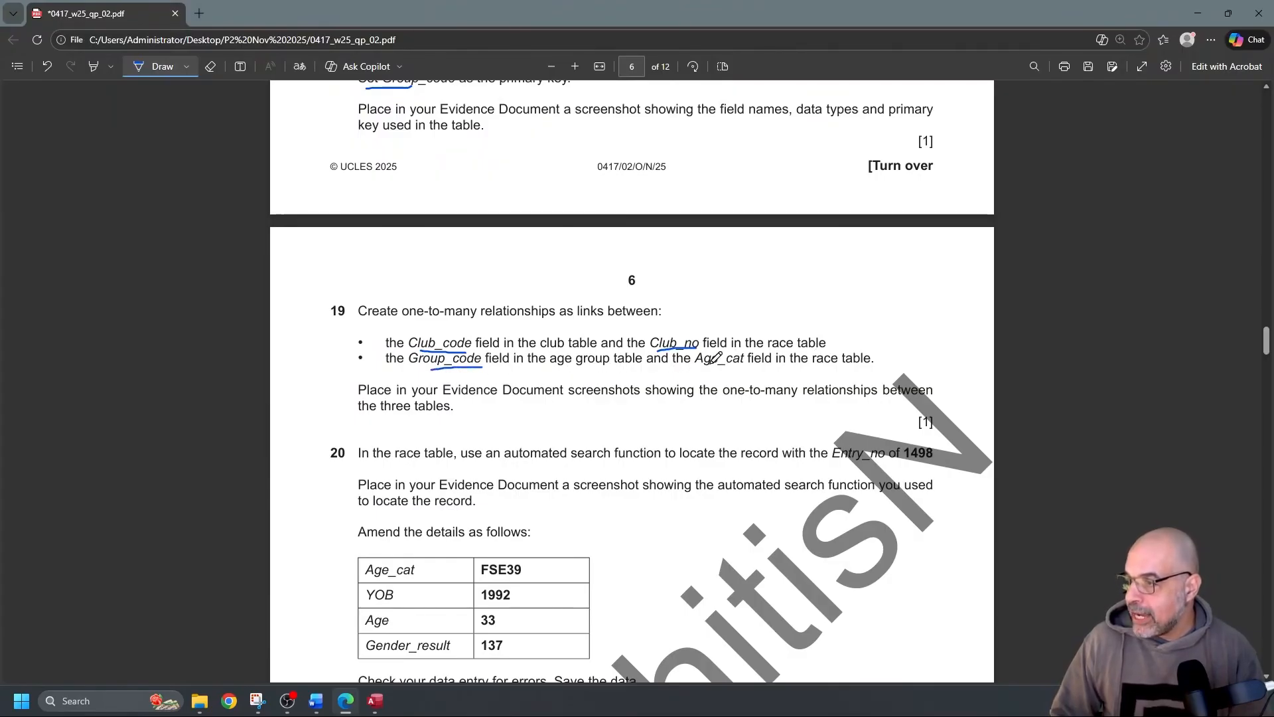
{"action": "left_click_drag", "start_coordinate": [707, 365], "coordinate": [740, 365]}
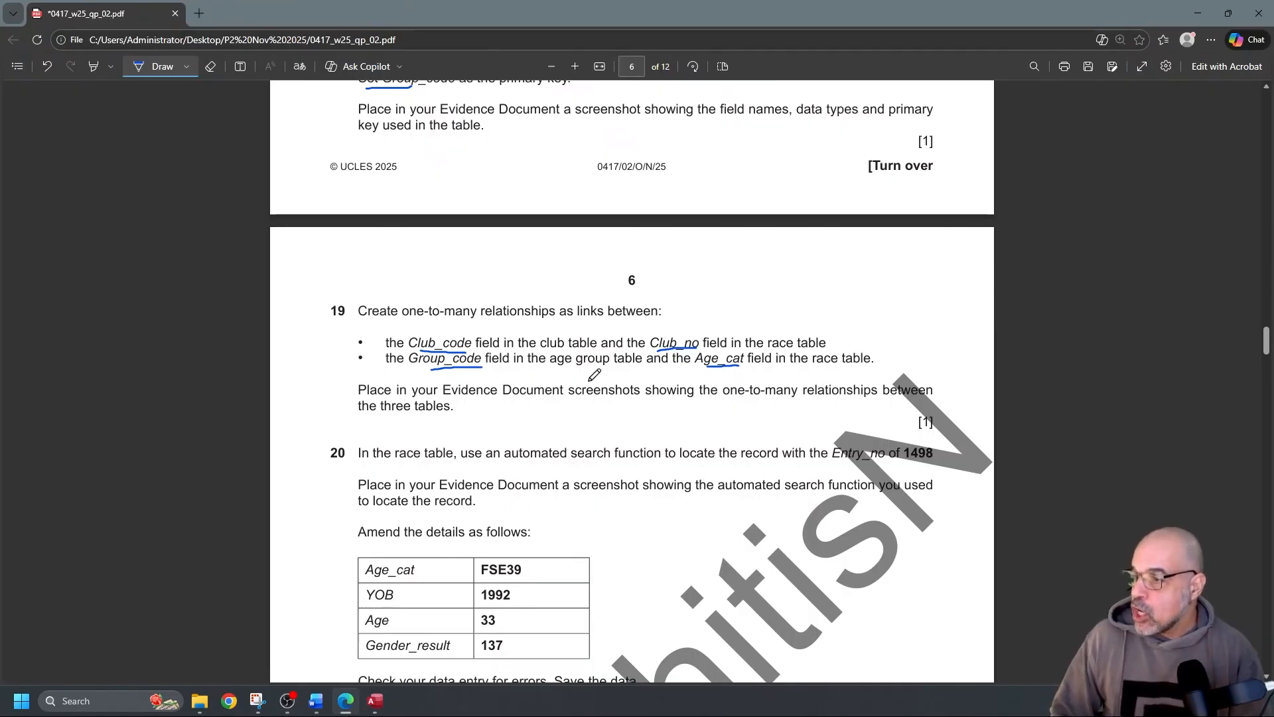
Circle 'screenshots' in question 19 and bring Access back to the front
{"action": "mouse_move", "coordinate": [567, 401]}
{"action": "left_mouse_down"}
{"action": "mouse_move", "coordinate": [655, 399]}
{"action": "mouse_move", "coordinate": [645, 372]}
{"action": "mouse_move", "coordinate": [587, 372]}
{"action": "mouse_move", "coordinate": [565, 382]}
{"action": "mouse_move", "coordinate": [572, 399]}
{"action": "left_mouse_up"}
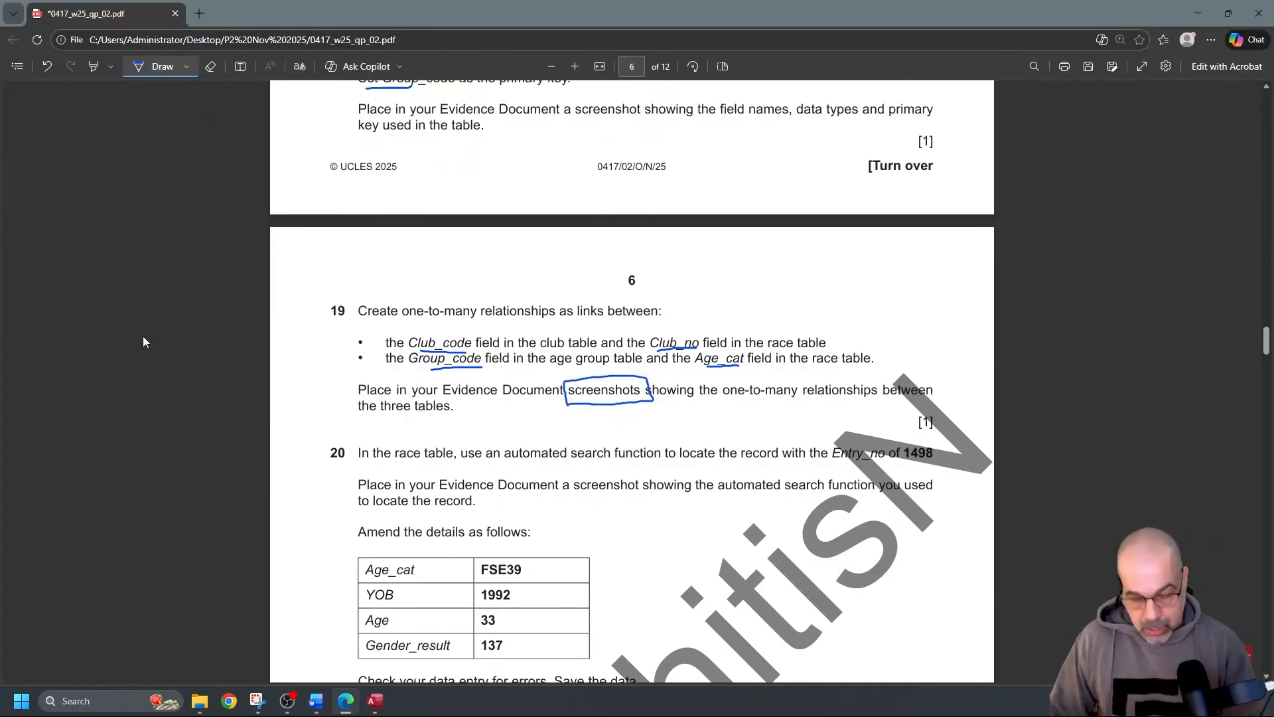
{"action": "key", "text": "alt+Tab"}
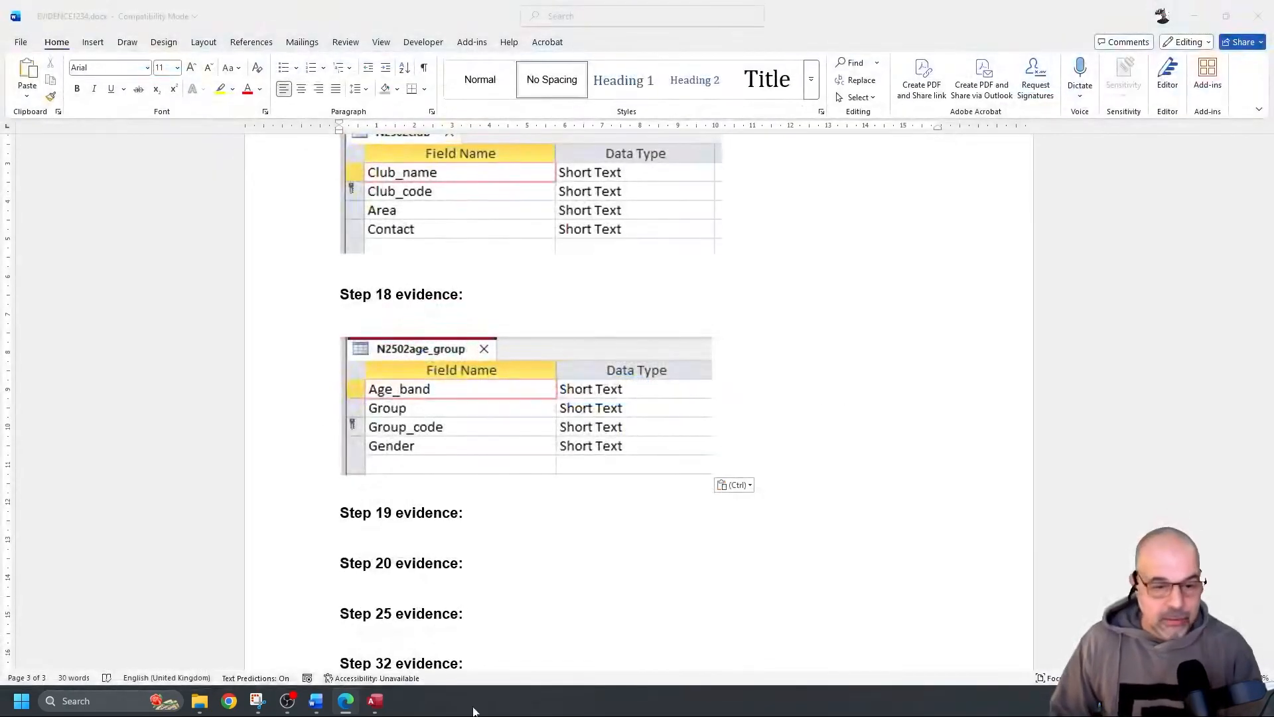
{"action": "left_click", "coordinate": [375, 701]}
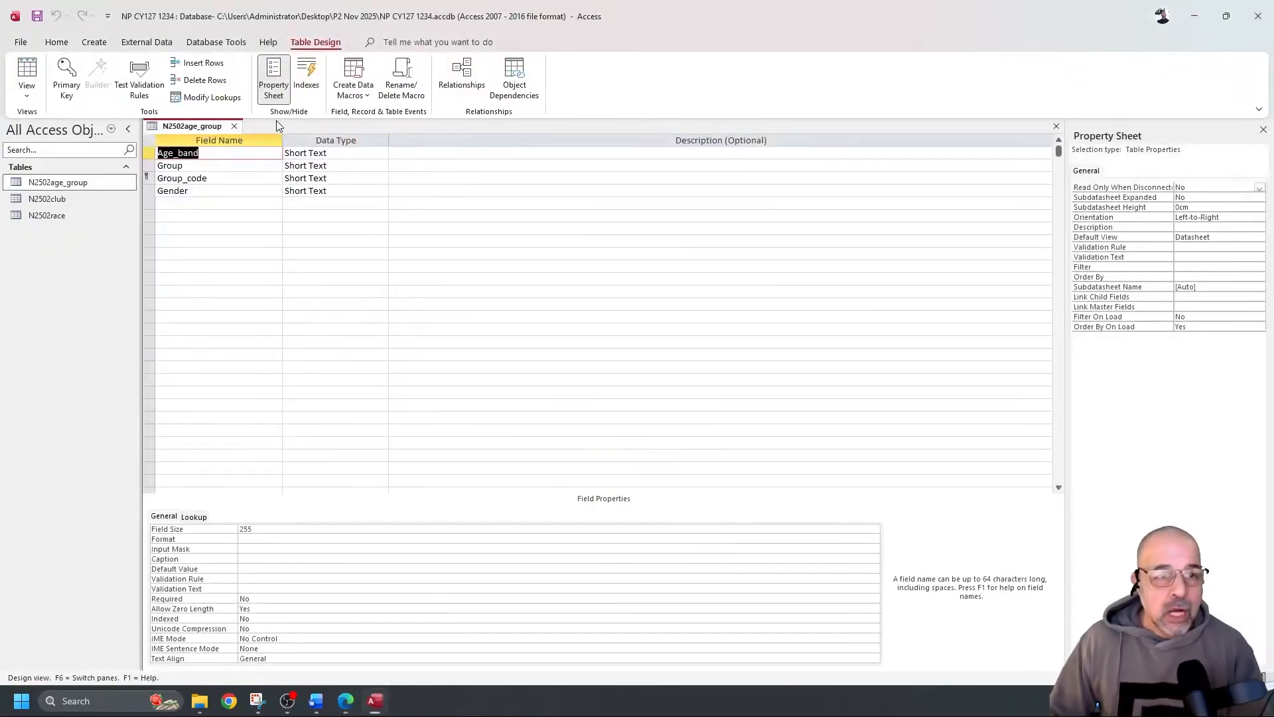
Close the N2502age_group design and open Database Tools > Relationships, leaving the canvas empty
{"action": "left_click", "coordinate": [234, 126]}
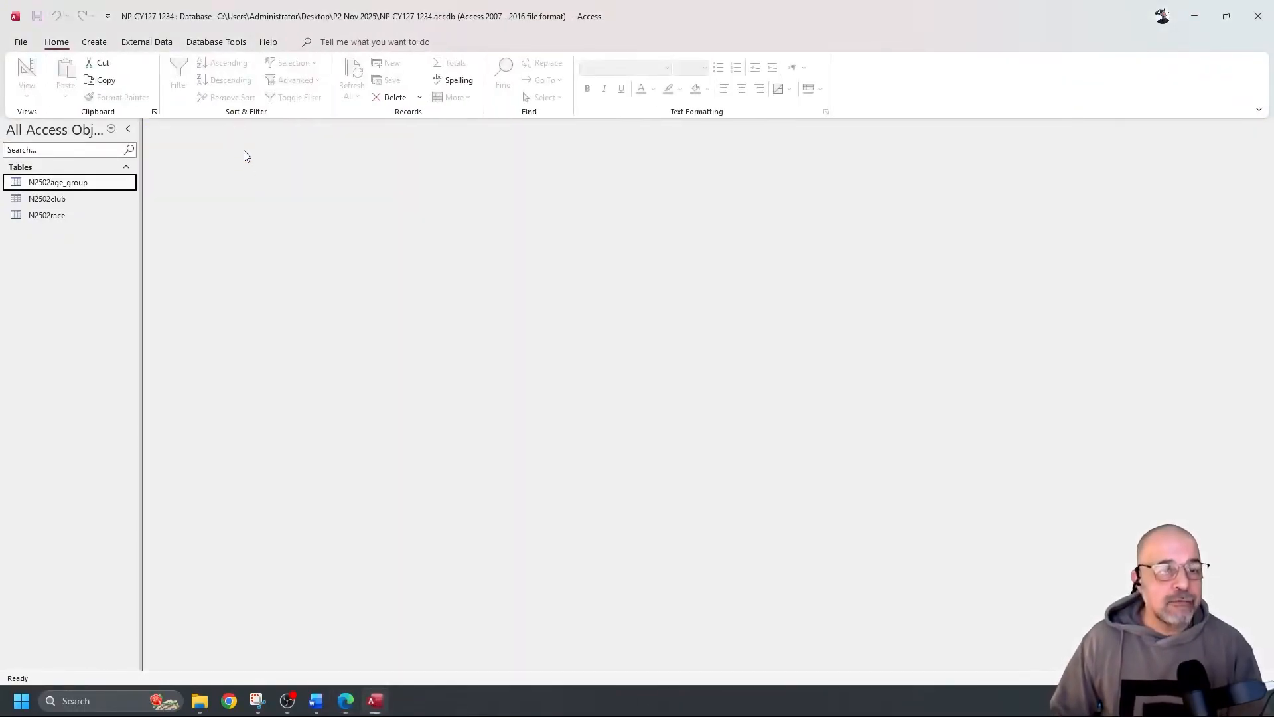
{"action": "left_click", "coordinate": [214, 43]}
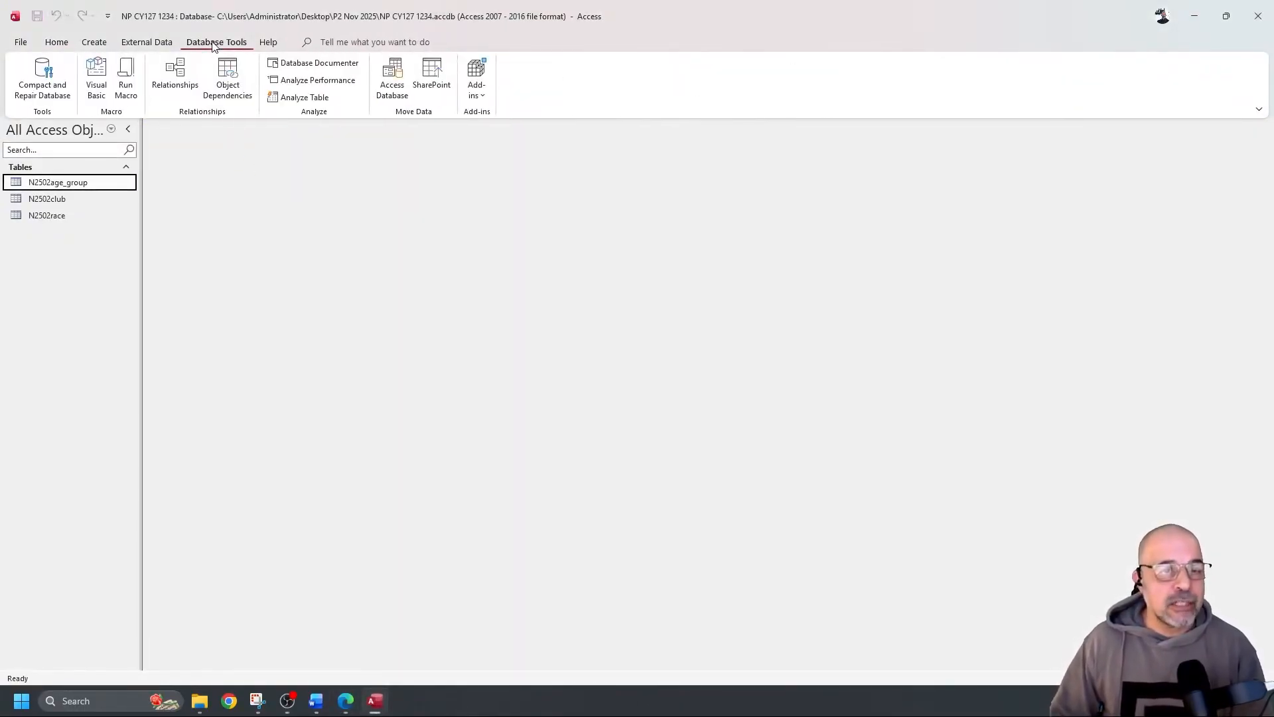
{"action": "left_click", "coordinate": [175, 76]}
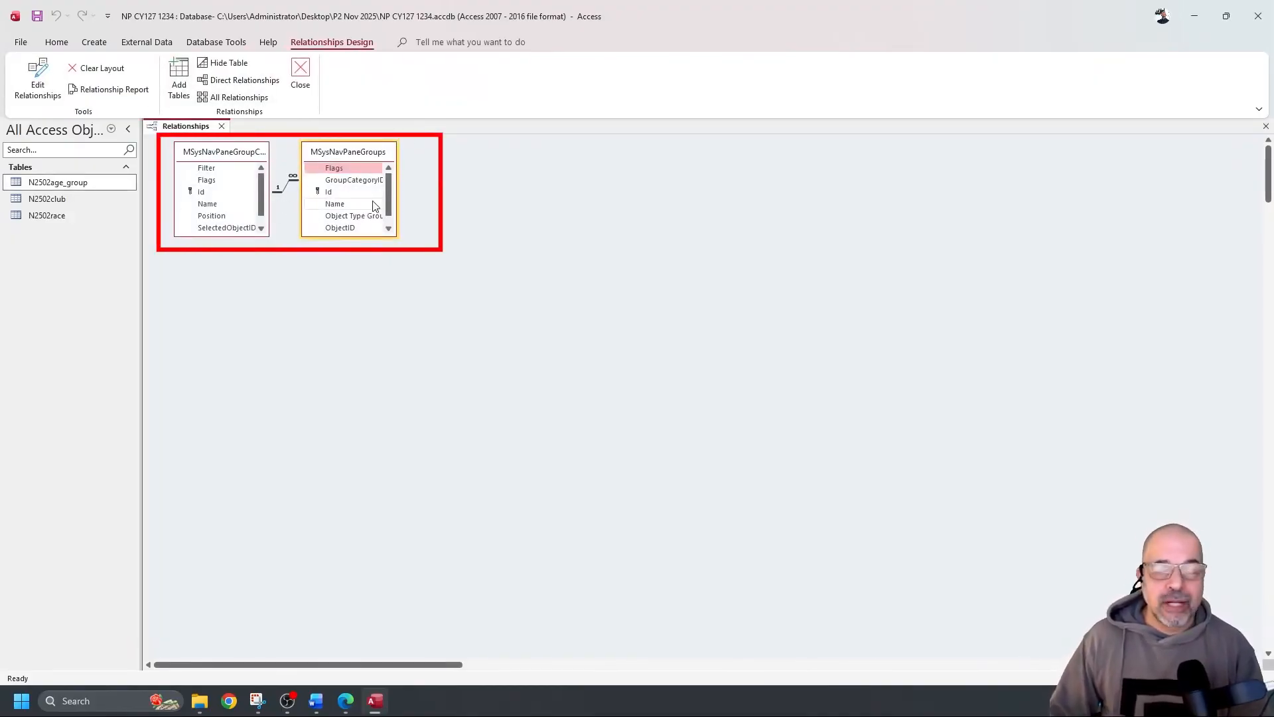
{"action": "scroll", "coordinate": [564, 242], "scroll_direction": "down", "scroll_amount": 1}
{"action": "scroll", "coordinate": [564, 241], "scroll_direction": "up", "scroll_amount": 1}
{"action": "scroll", "coordinate": [562, 242], "scroll_direction": "down", "scroll_amount": 2}
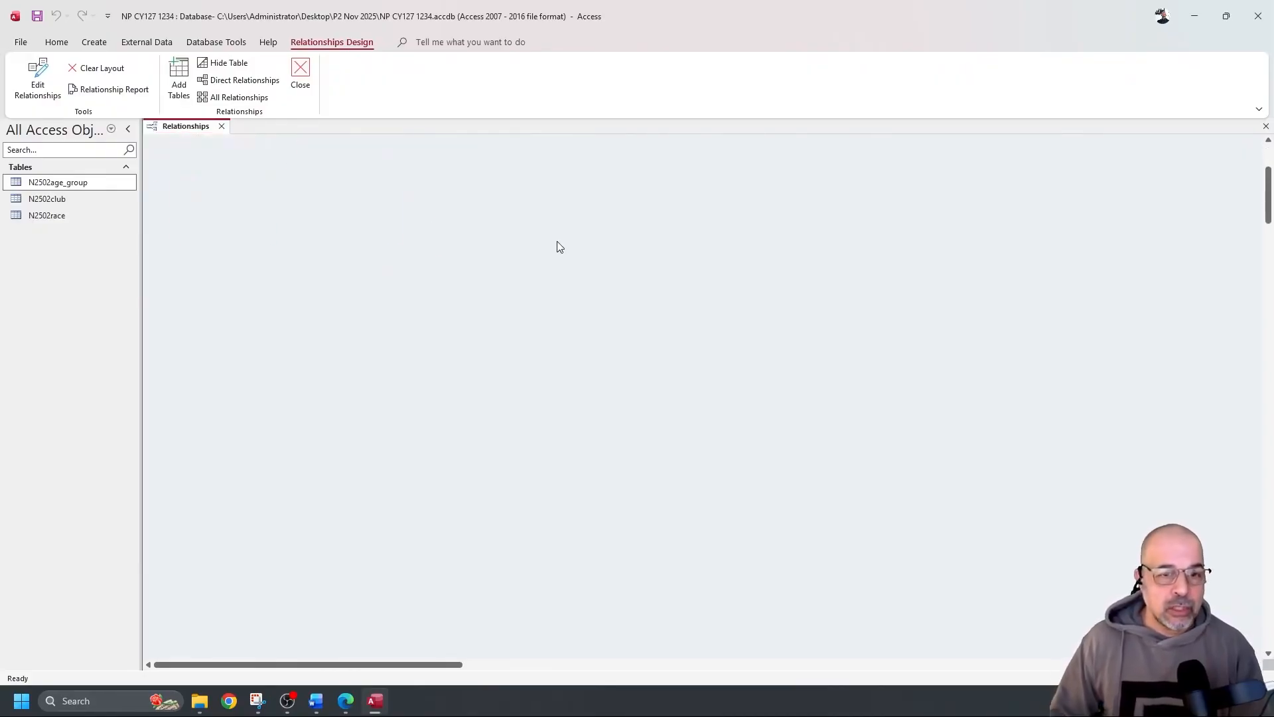
{"action": "right_click", "coordinate": [365, 272]}
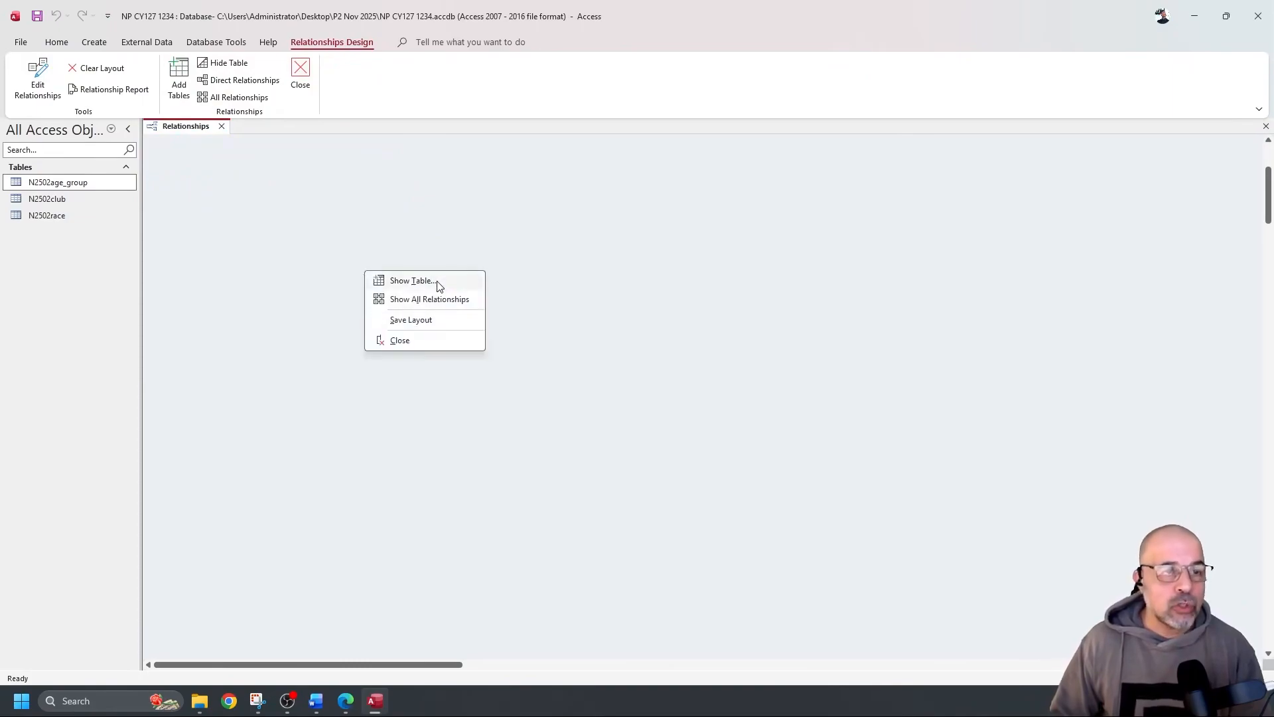
{"action": "left_click", "coordinate": [274, 271]}
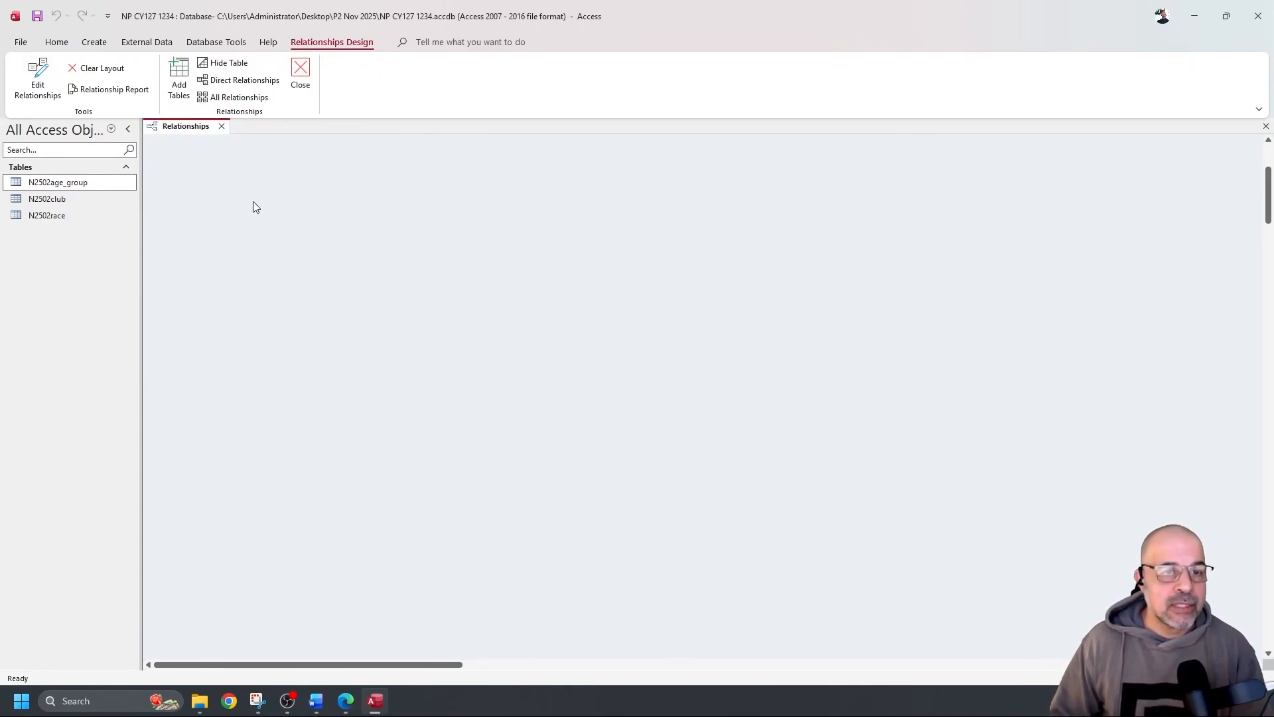
Add N2502age_group, N2502club and N2502race to the Relationships layout
{"action": "left_click", "coordinate": [178, 75]}
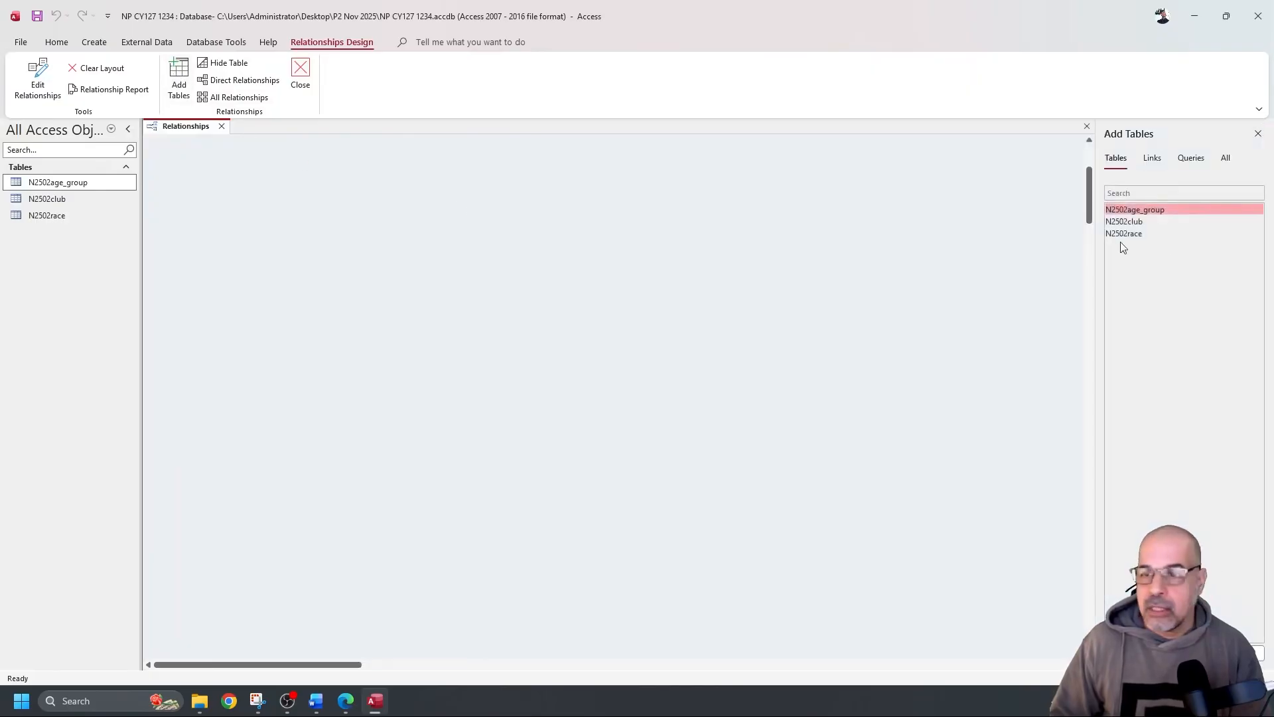
{"action": "double_click", "coordinate": [1143, 211]}
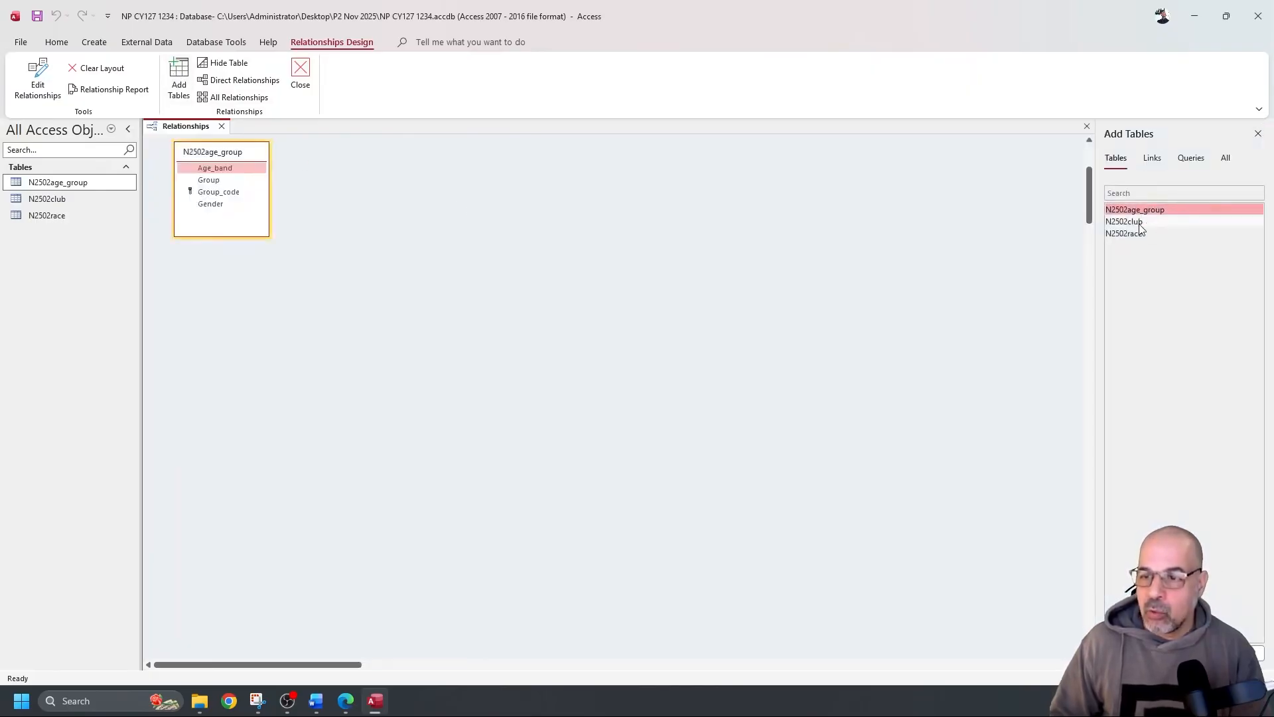
{"action": "double_click", "coordinate": [1139, 223]}
{"action": "double_click", "coordinate": [1140, 235]}
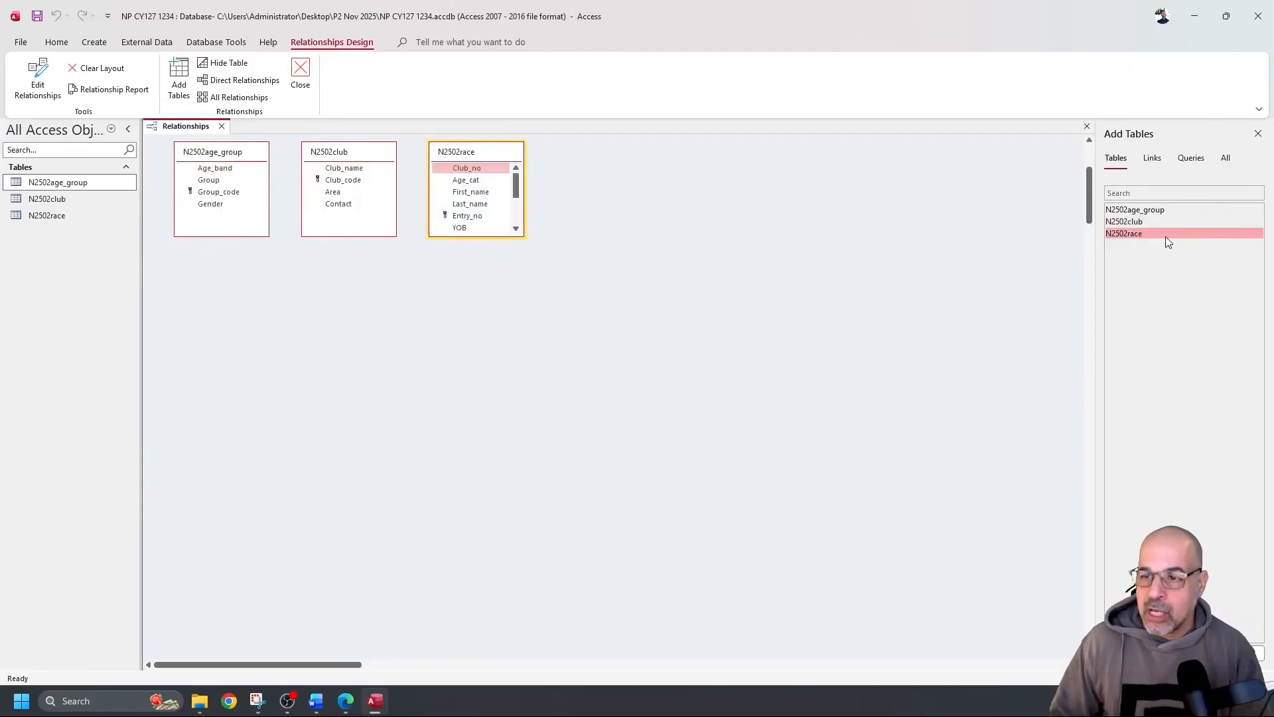
{"action": "double_click", "coordinate": [1141, 233]}
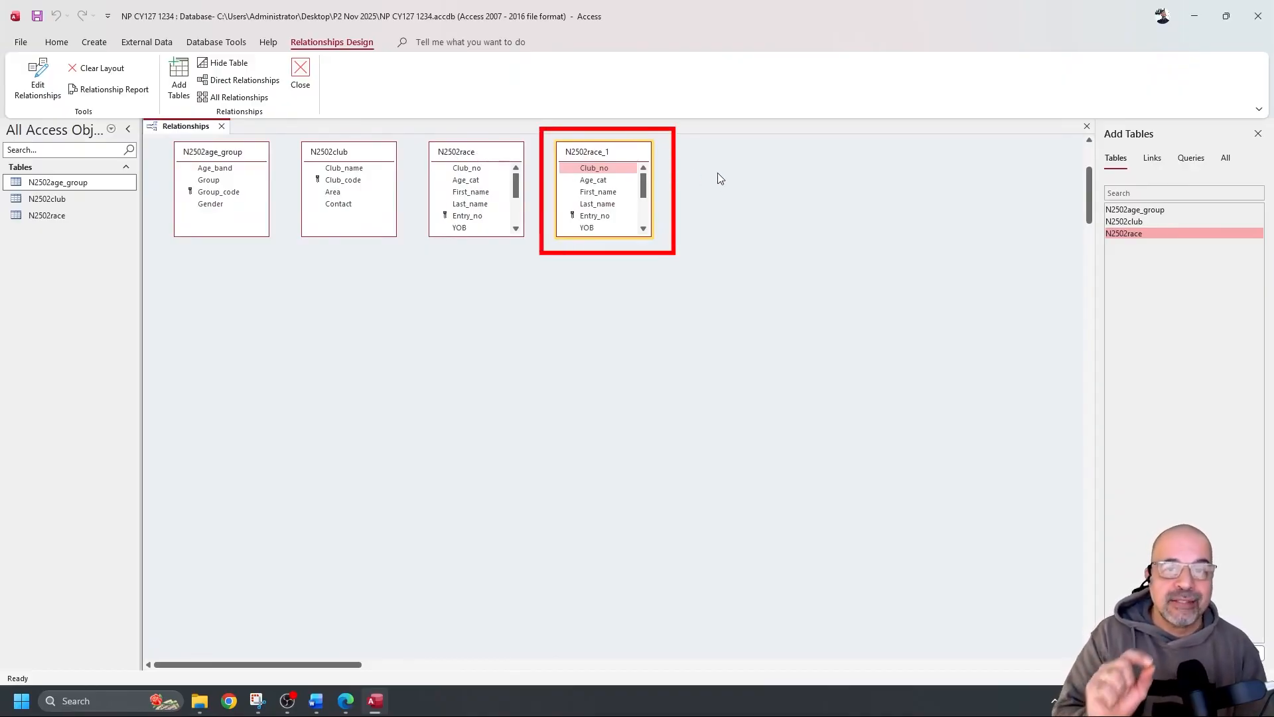
Delete the duplicate N2502race_1 table and enlarge N2502race to show all fields
{"action": "left_click", "coordinate": [491, 168]}
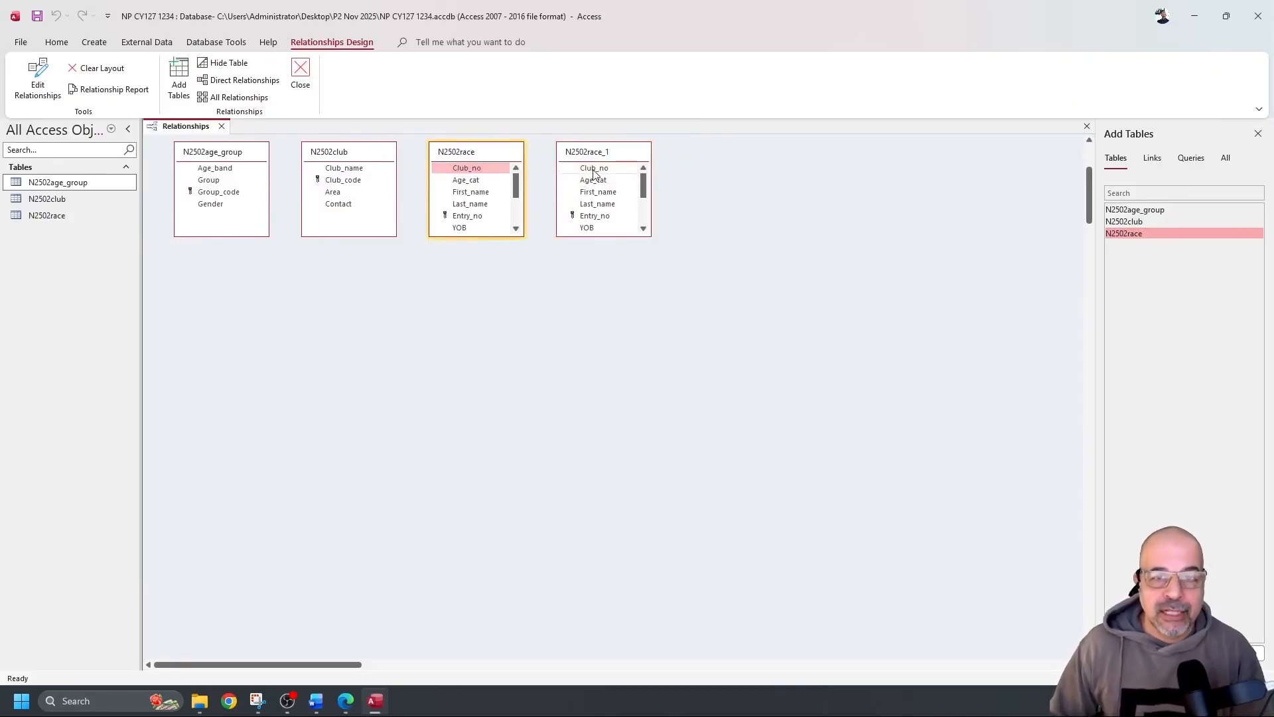
{"action": "left_click_drag", "start_coordinate": [607, 158], "coordinate": [604, 158]}
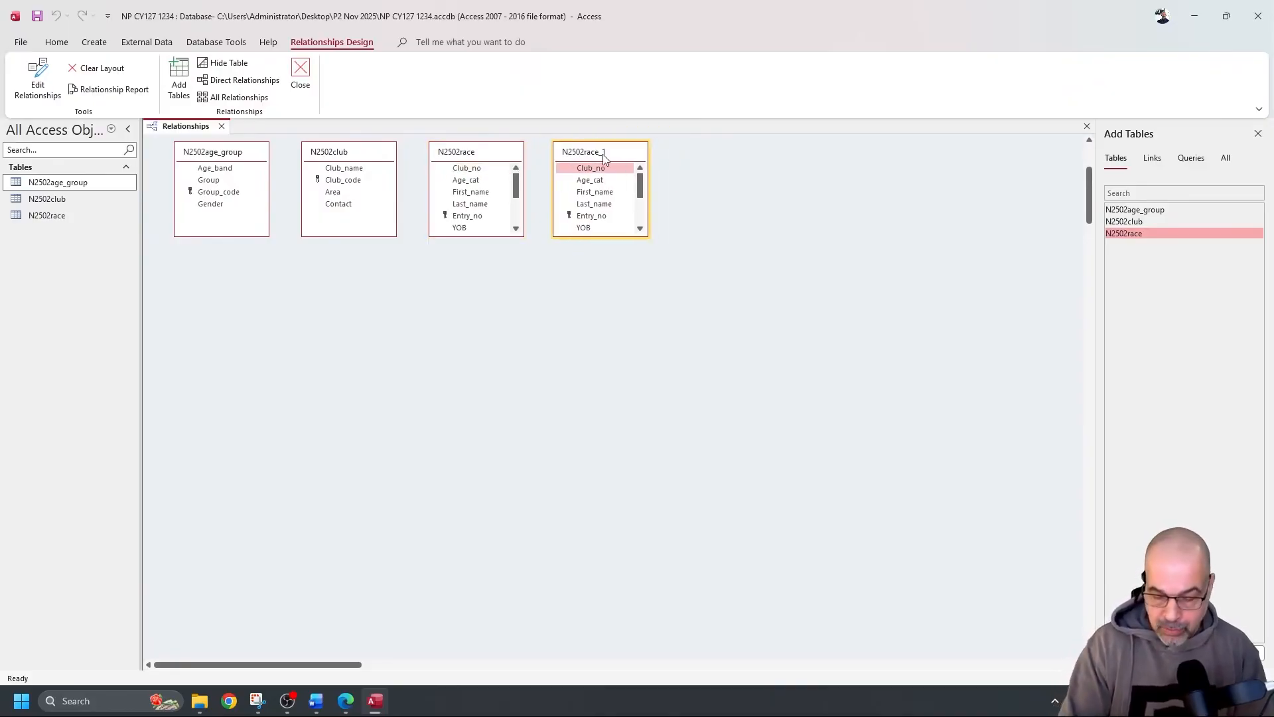
{"action": "key", "text": "Delete"}
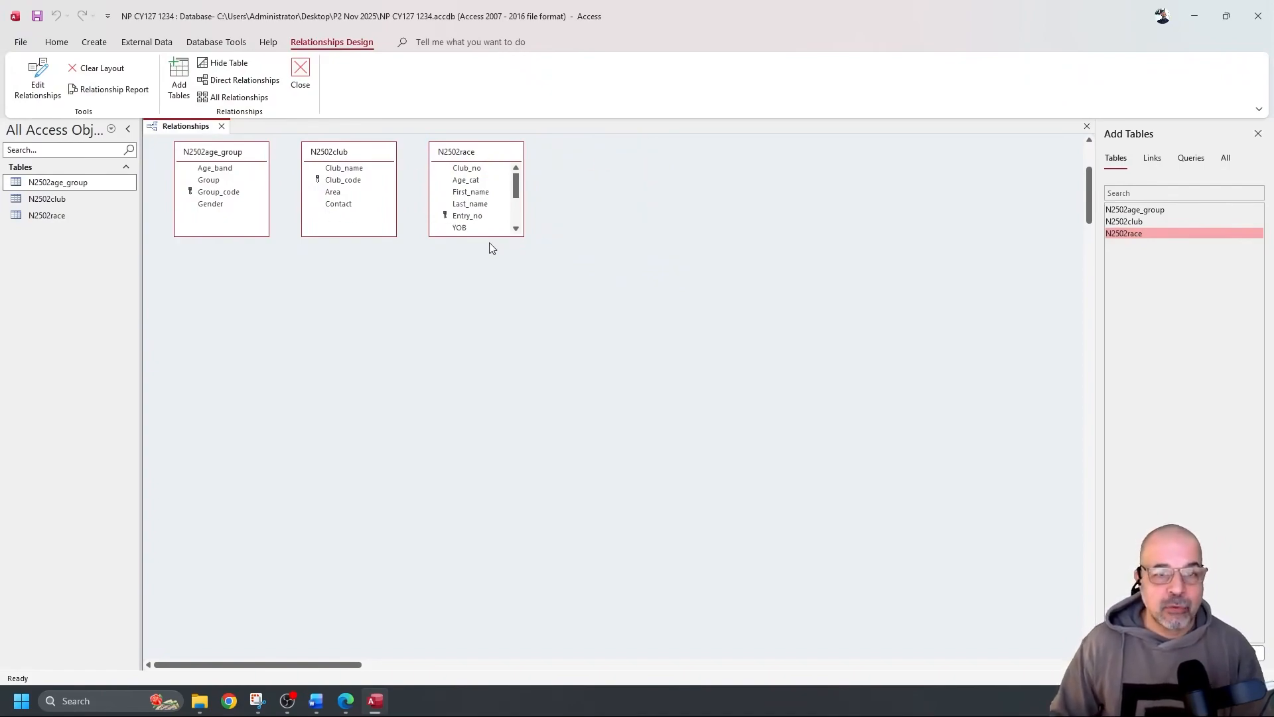
{"action": "left_click_drag", "start_coordinate": [490, 237], "coordinate": [487, 321]}
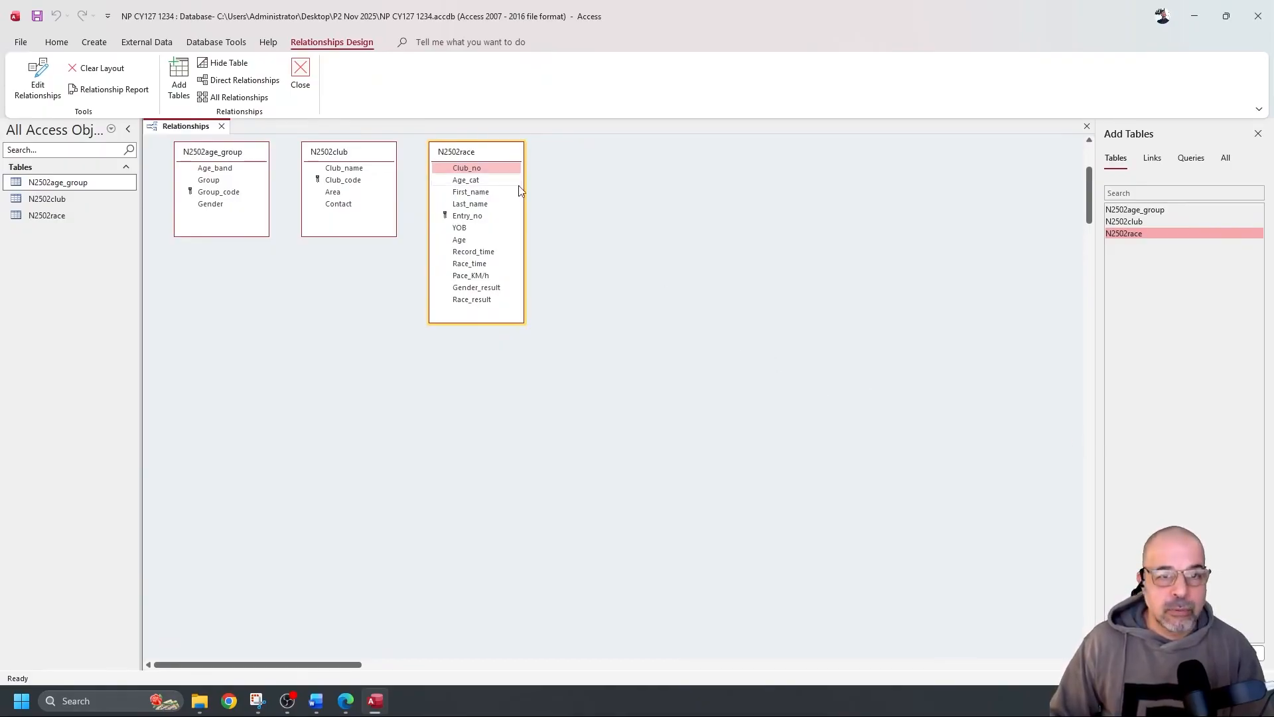
Create the relationship from N2502club's Club_code to N2502race's Club_no, referential integrity left off
{"action": "left_click_drag", "start_coordinate": [356, 185], "coordinate": [461, 175]}
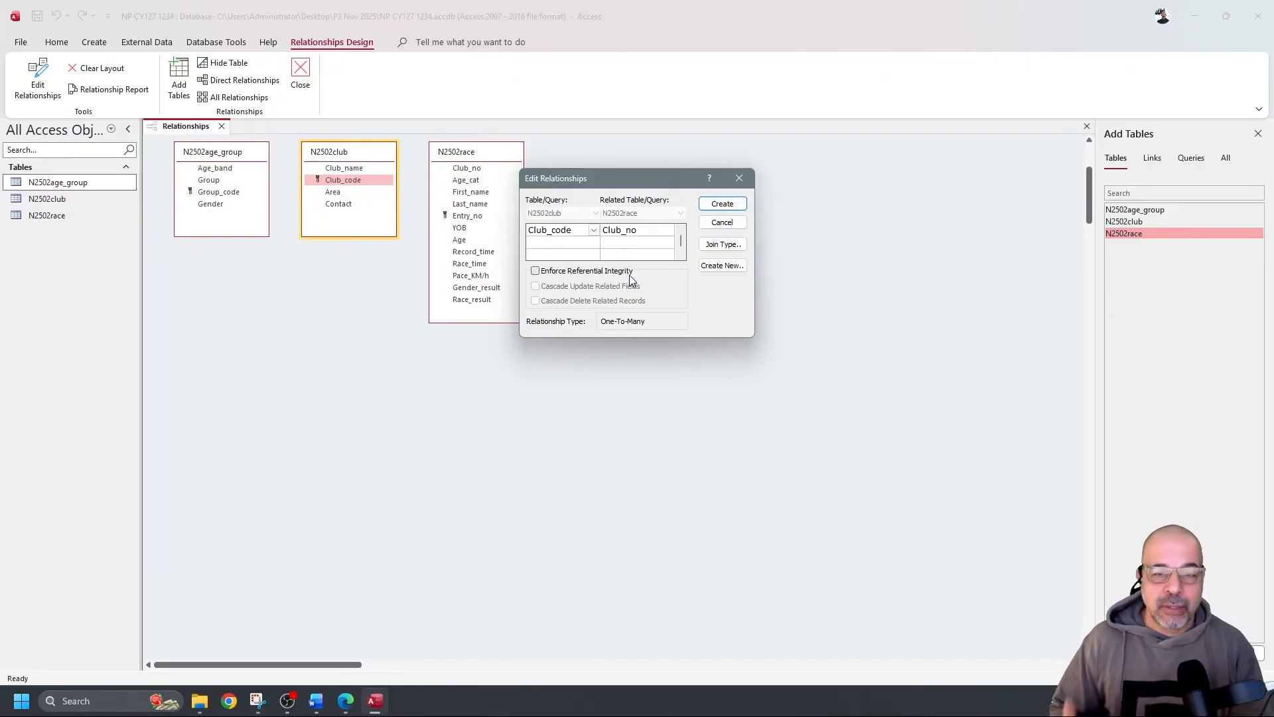
{"action": "left_click", "coordinate": [535, 272]}
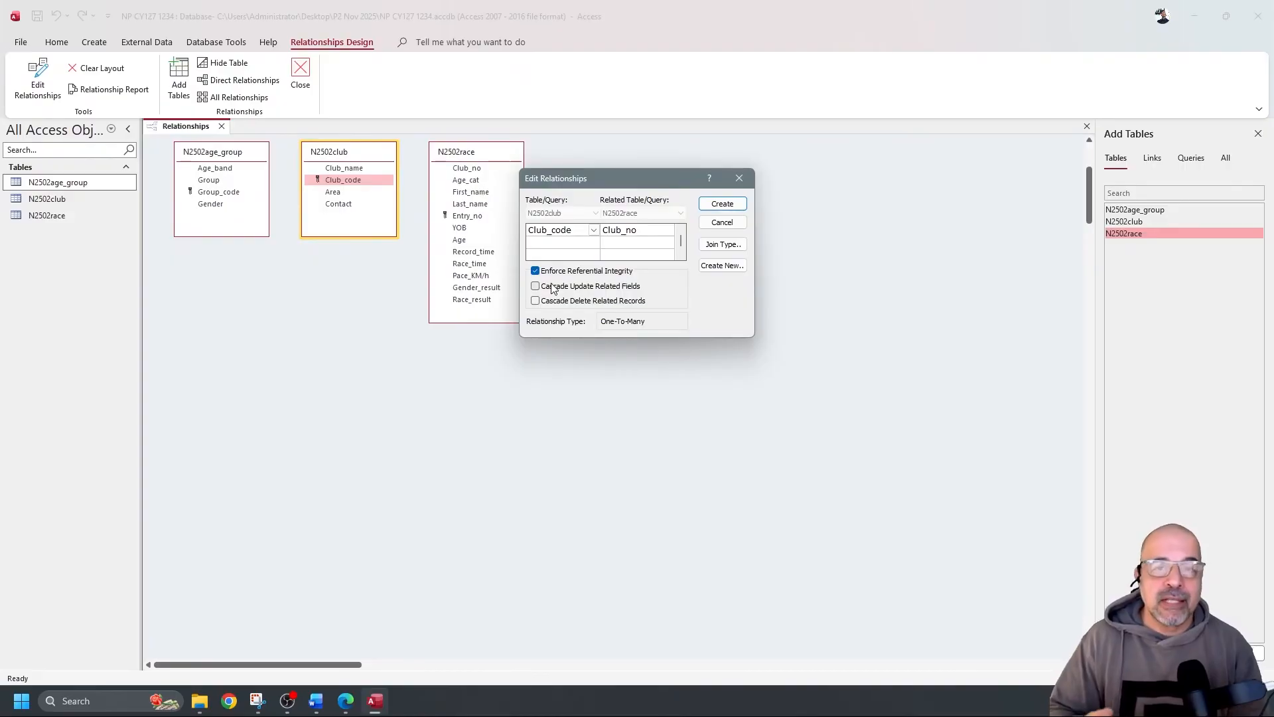
{"action": "left_click", "coordinate": [545, 273]}
{"action": "left_click", "coordinate": [721, 205]}
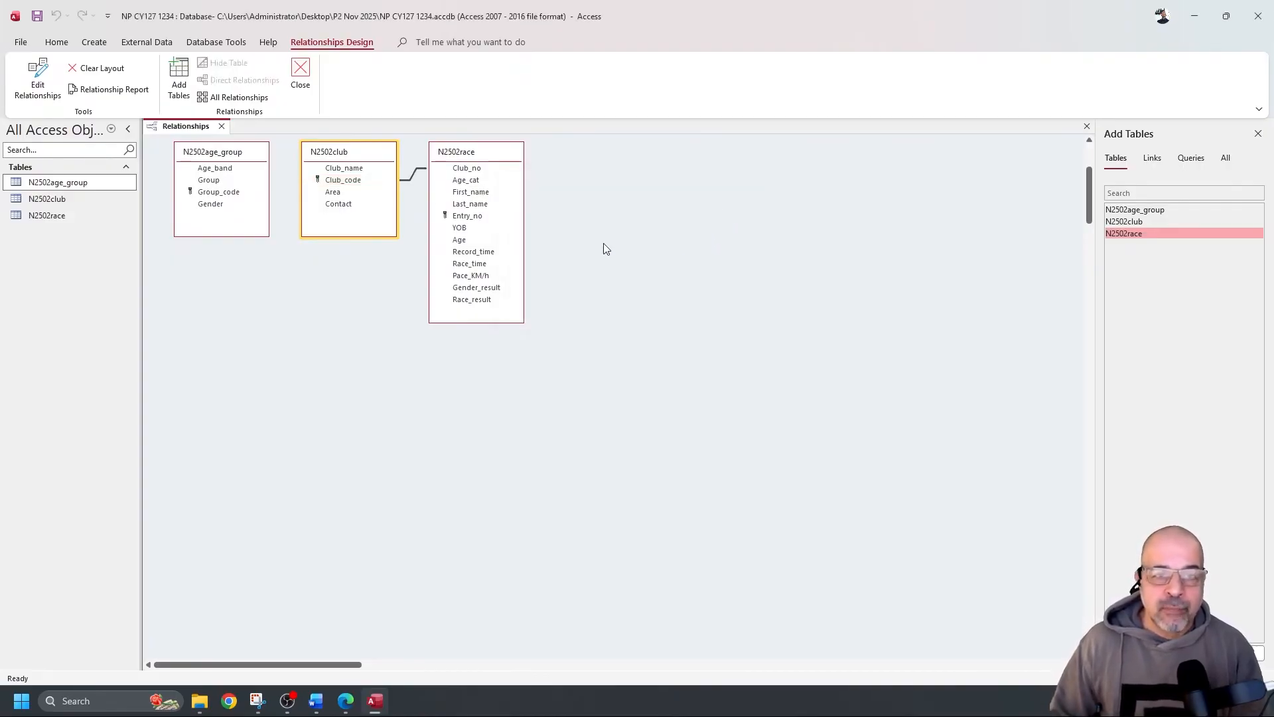
Point out Club_code on the one side and Club_no on the many side of the link
{"action": "left_click", "coordinate": [346, 184]}
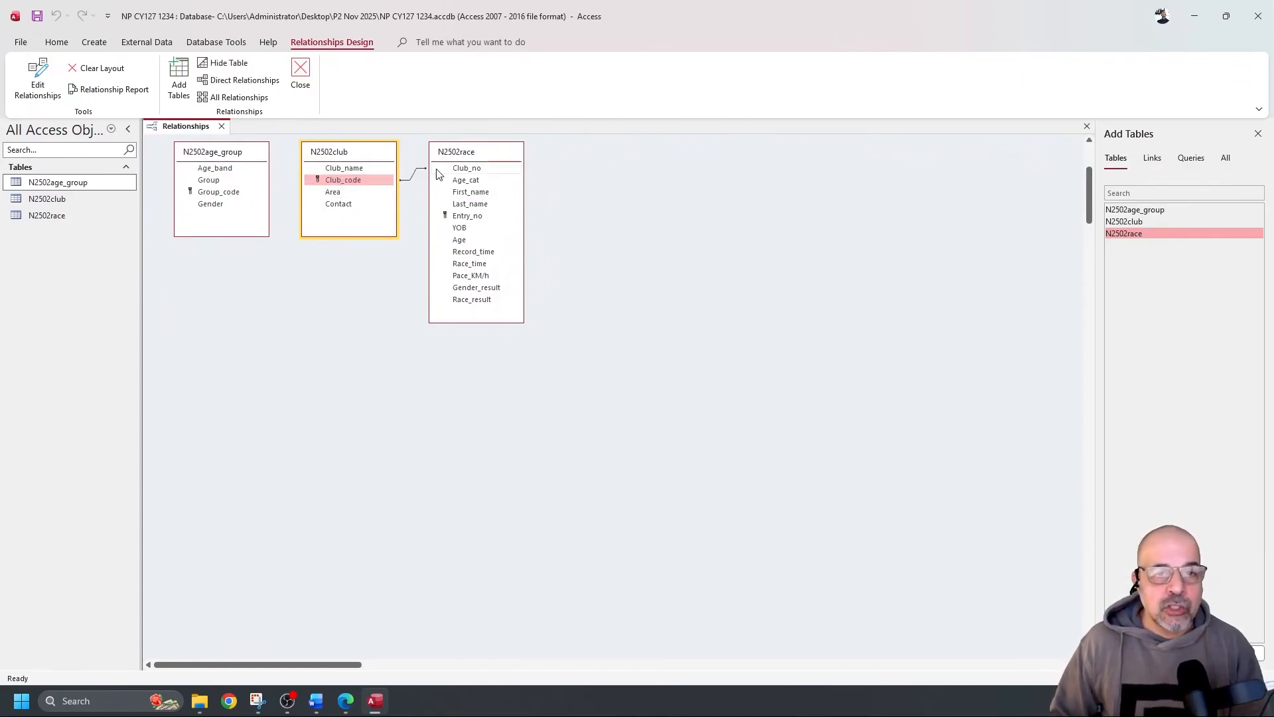
{"action": "left_click", "coordinate": [470, 156]}
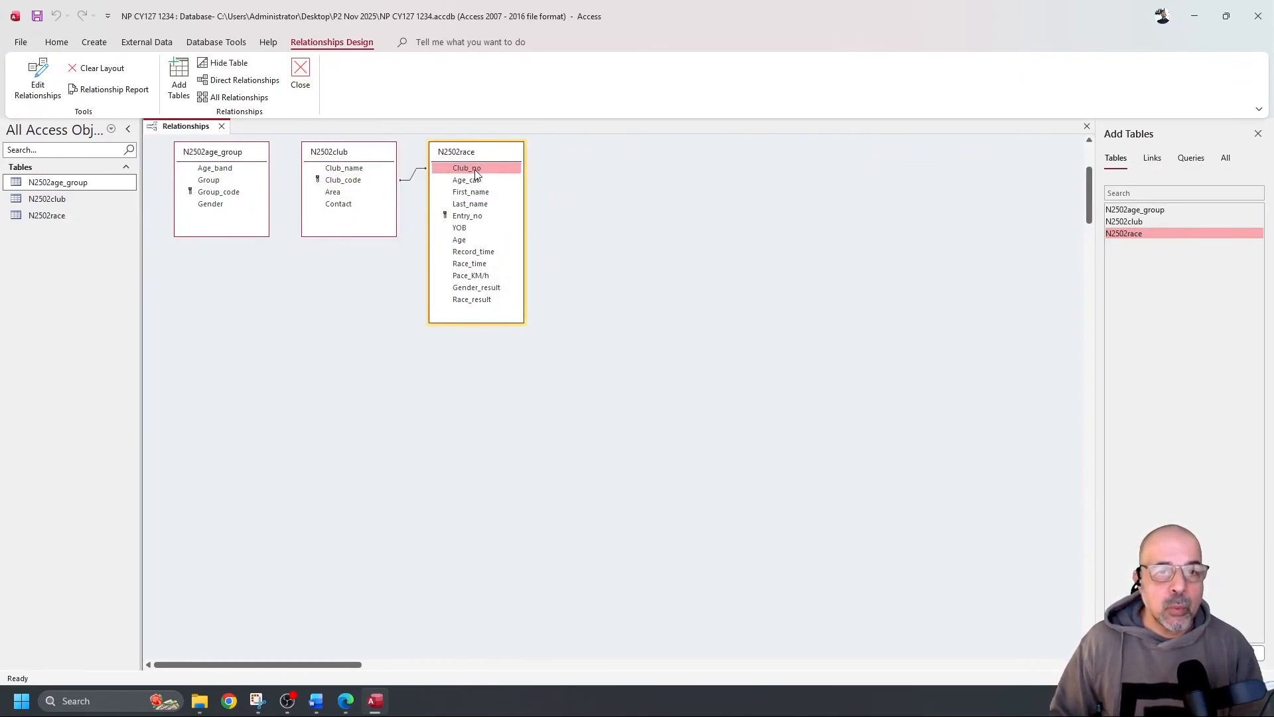
{"action": "left_click", "coordinate": [335, 180]}
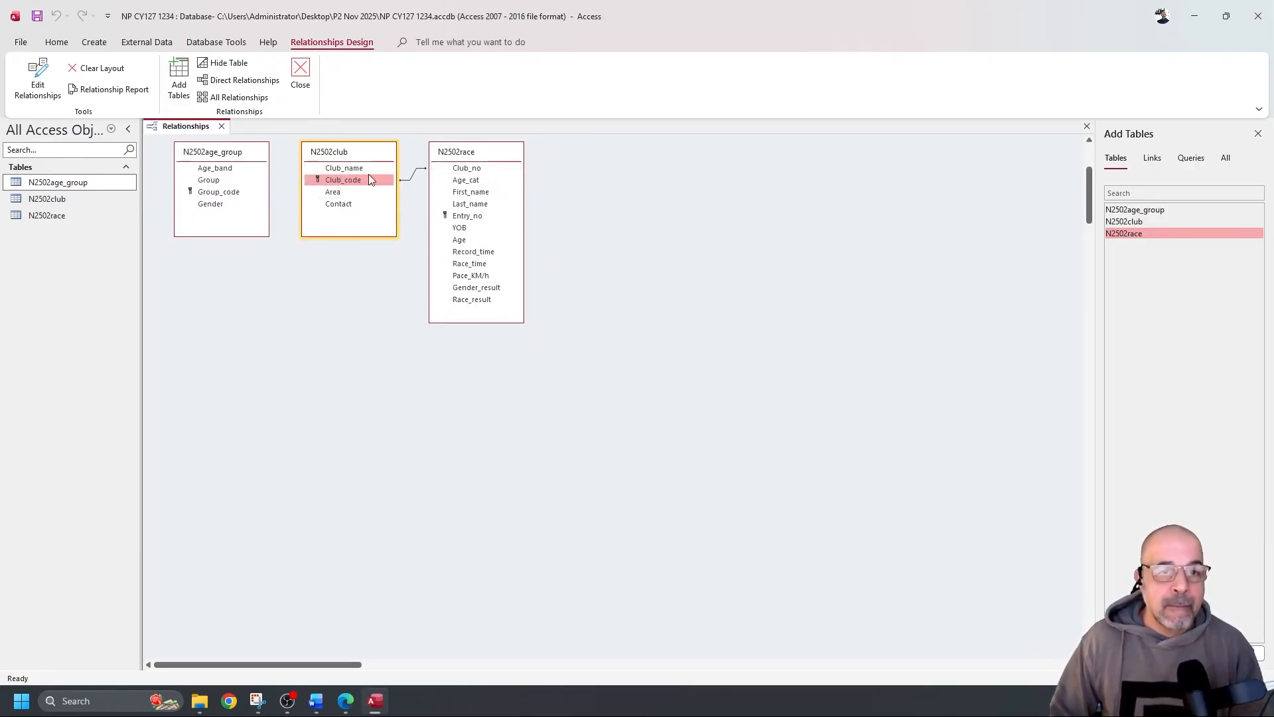
{"action": "left_click", "coordinate": [466, 167]}
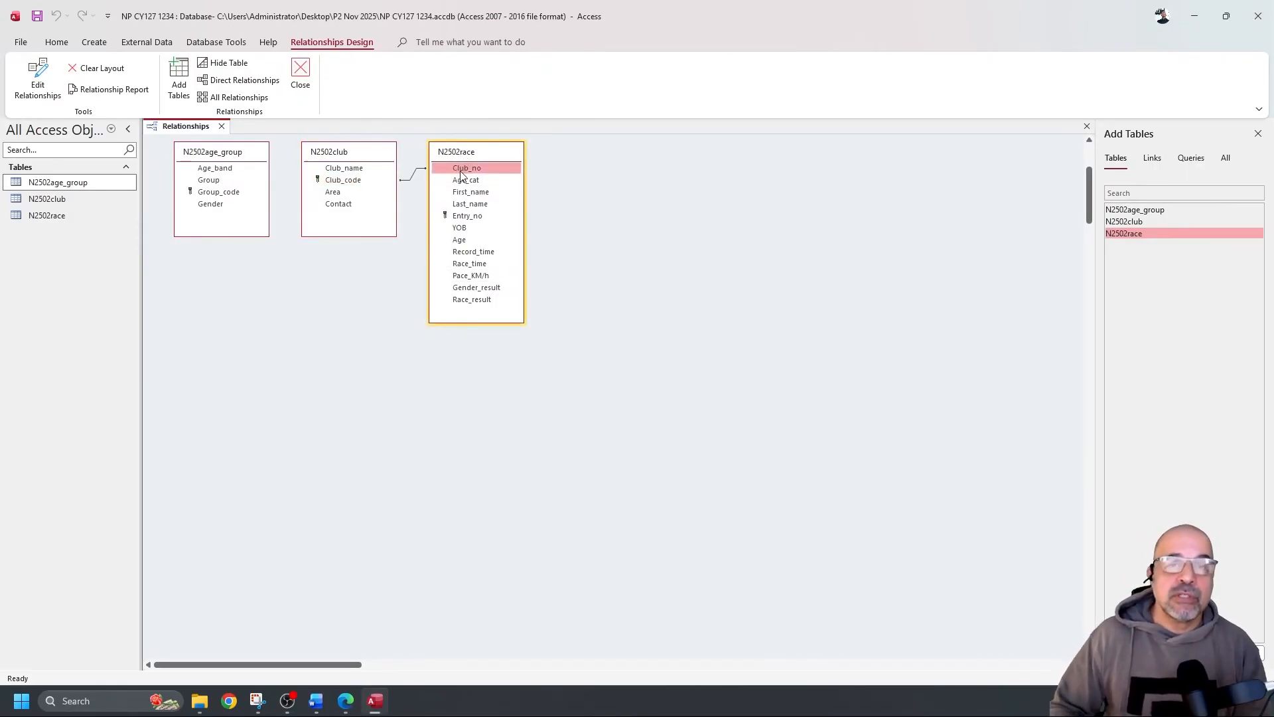
{"action": "left_click", "coordinate": [391, 156]}
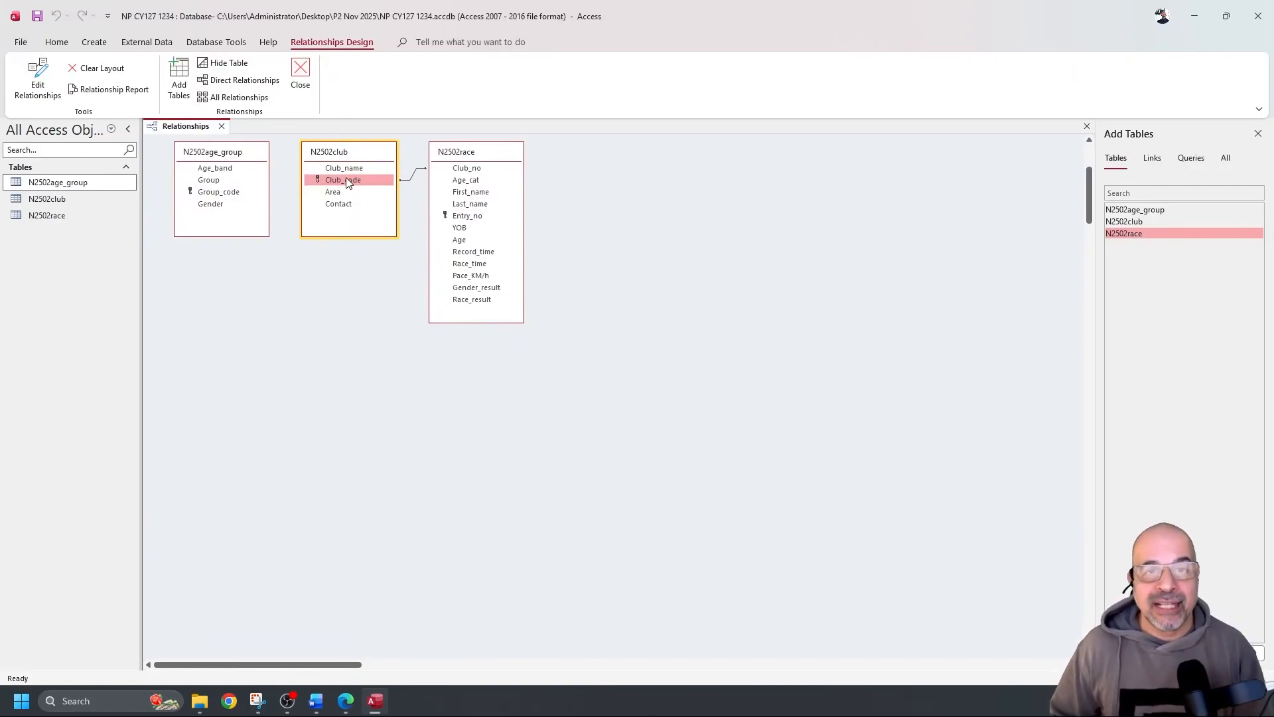
Create the relationship from N2502age_group's Group_code to N2502race's Age_cat
{"action": "left_click_drag", "start_coordinate": [345, 178], "coordinate": [491, 158]}
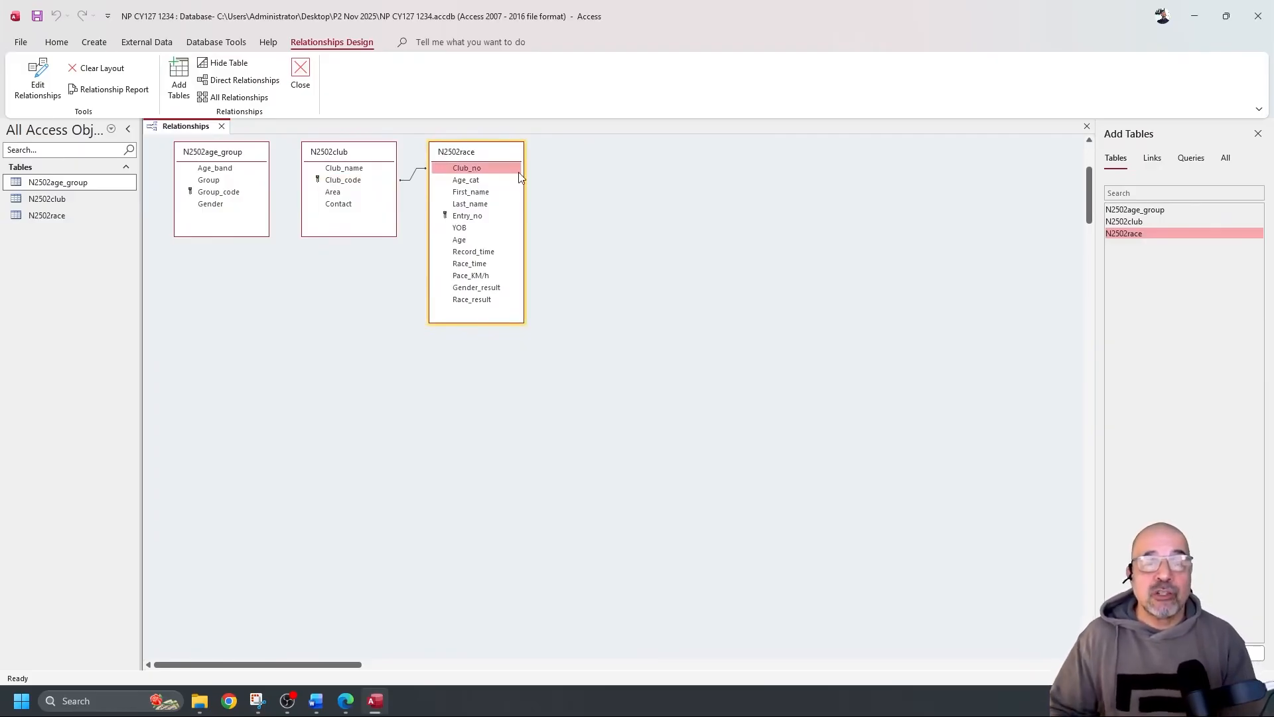
{"action": "left_click", "coordinate": [339, 153]}
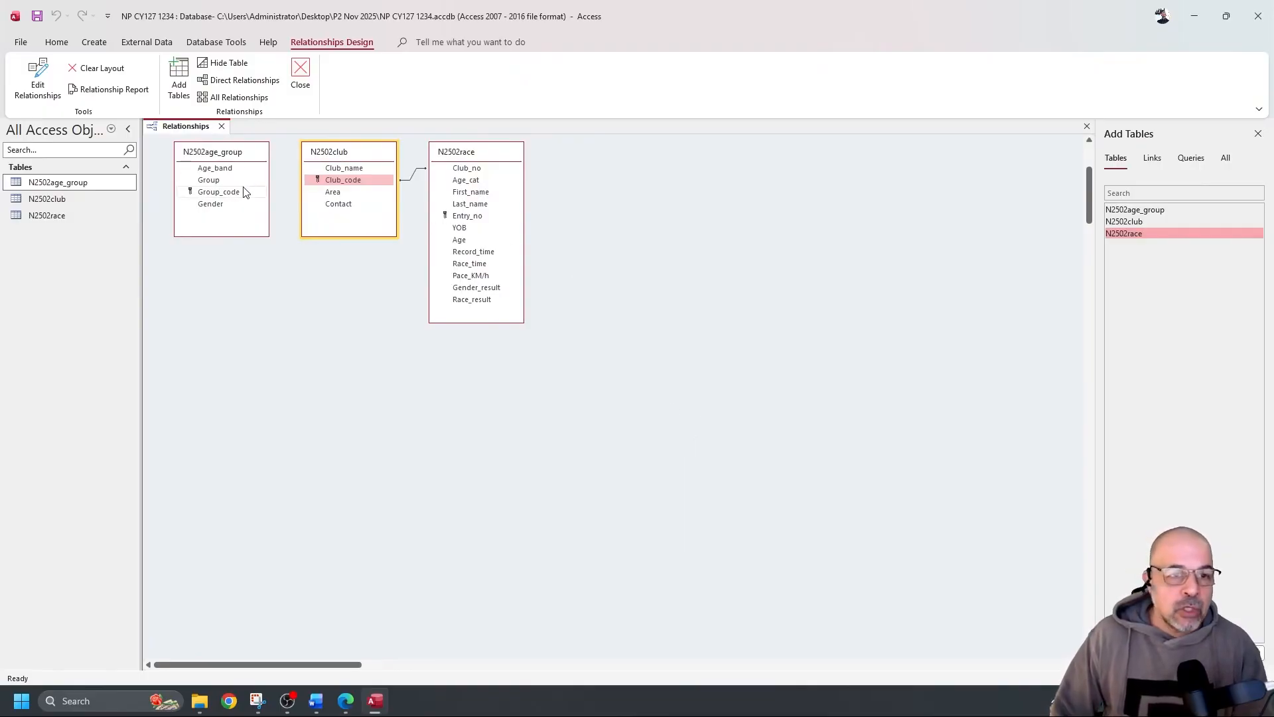
{"action": "left_click", "coordinate": [225, 194]}
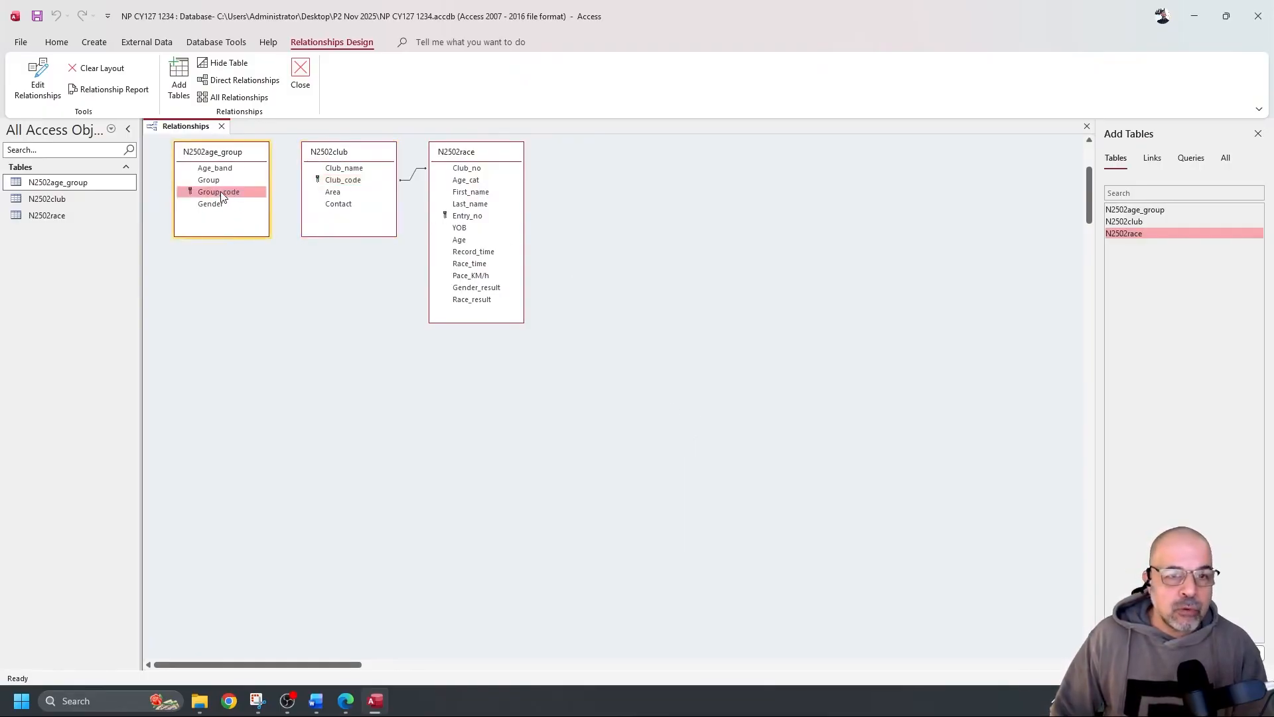
{"action": "left_click_drag", "start_coordinate": [222, 196], "coordinate": [471, 180]}
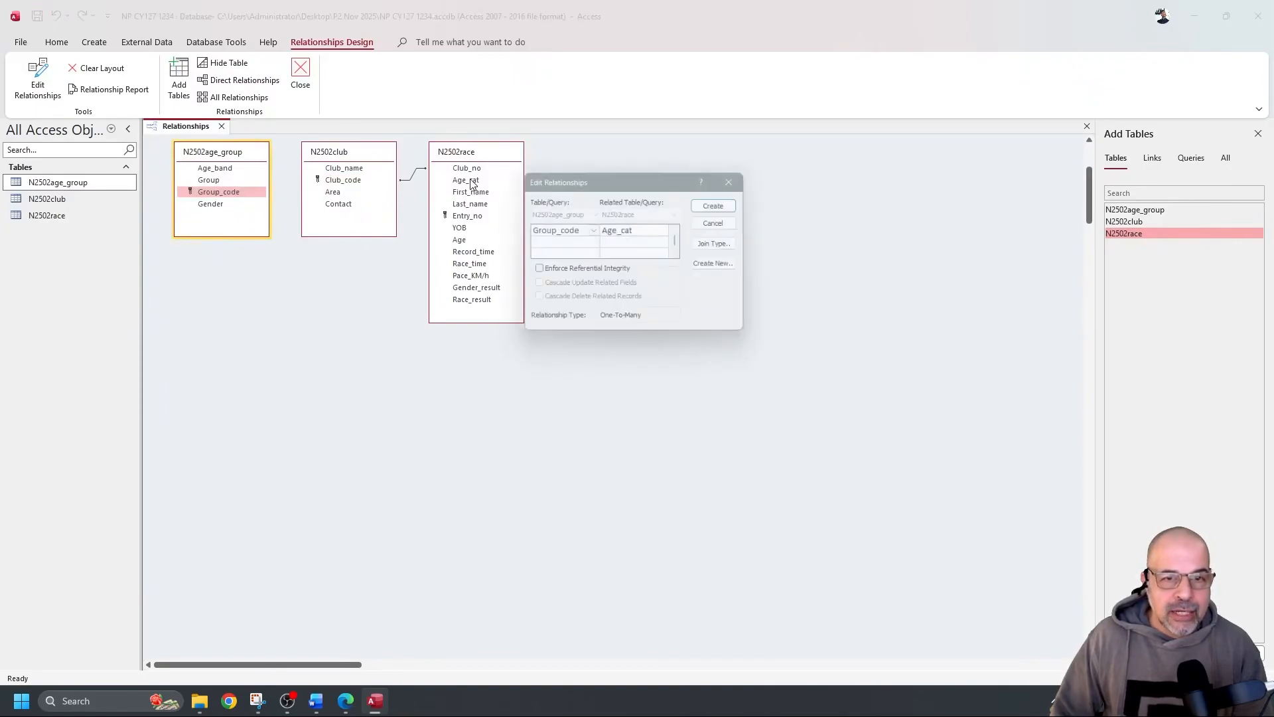
{"action": "left_click", "coordinate": [722, 204]}
Arrange the tables left to right: N2502club, N2502race, N2502age_group
{"action": "left_click_drag", "start_coordinate": [245, 154], "coordinate": [690, 175]}
{"action": "left_click_drag", "start_coordinate": [372, 151], "coordinate": [273, 156]}
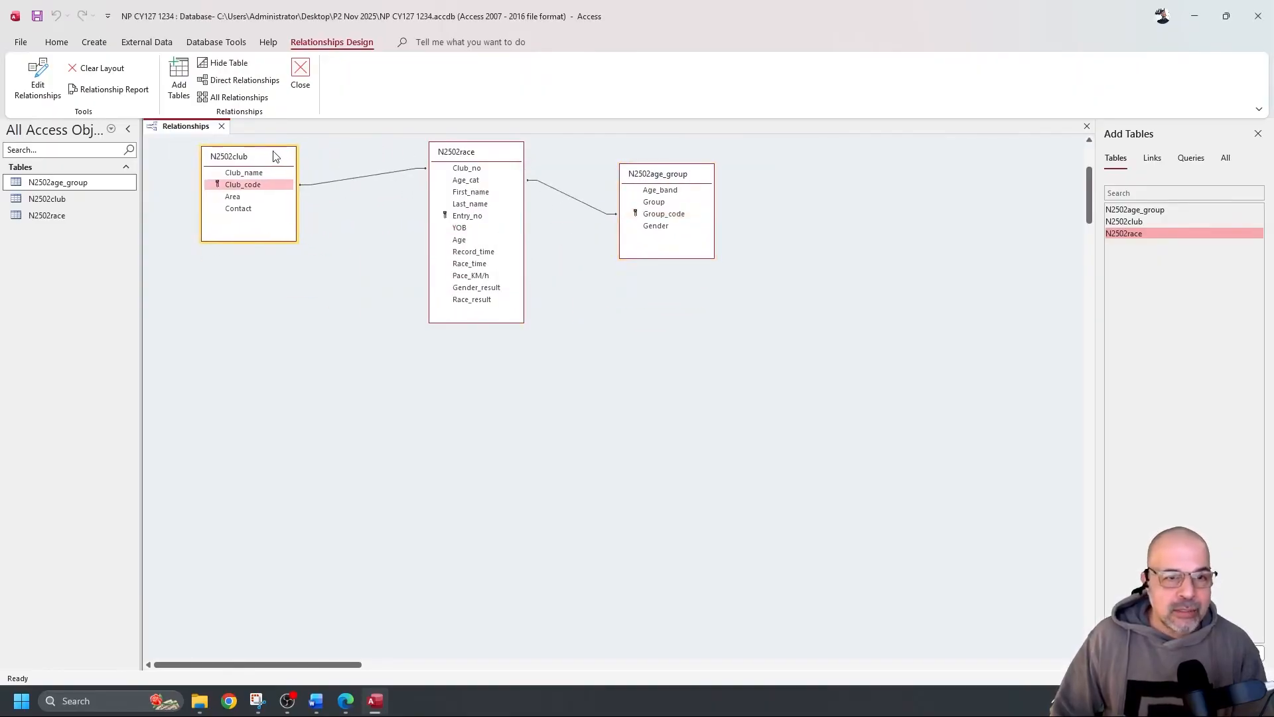
{"action": "left_click_drag", "start_coordinate": [491, 157], "coordinate": [418, 163]}
{"action": "left_click_drag", "start_coordinate": [657, 180], "coordinate": [536, 170]}
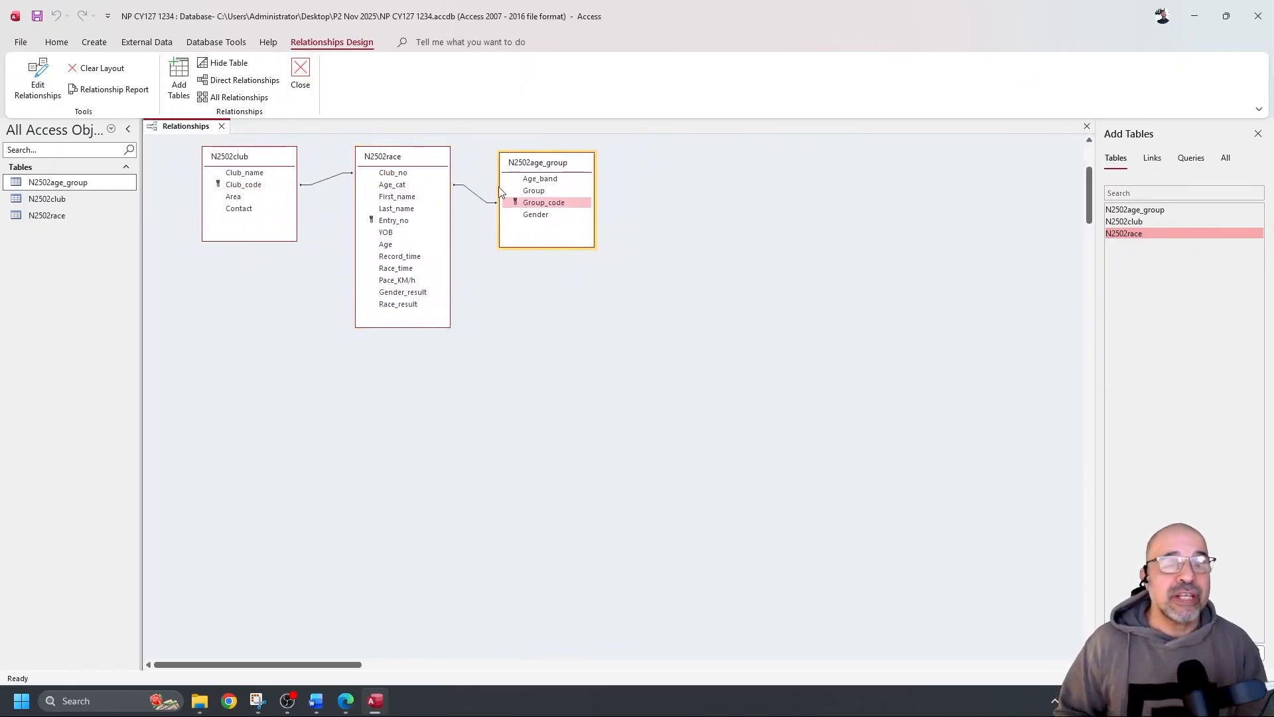
Snip the Relationships window area
{"action": "left_click", "coordinate": [257, 700]}
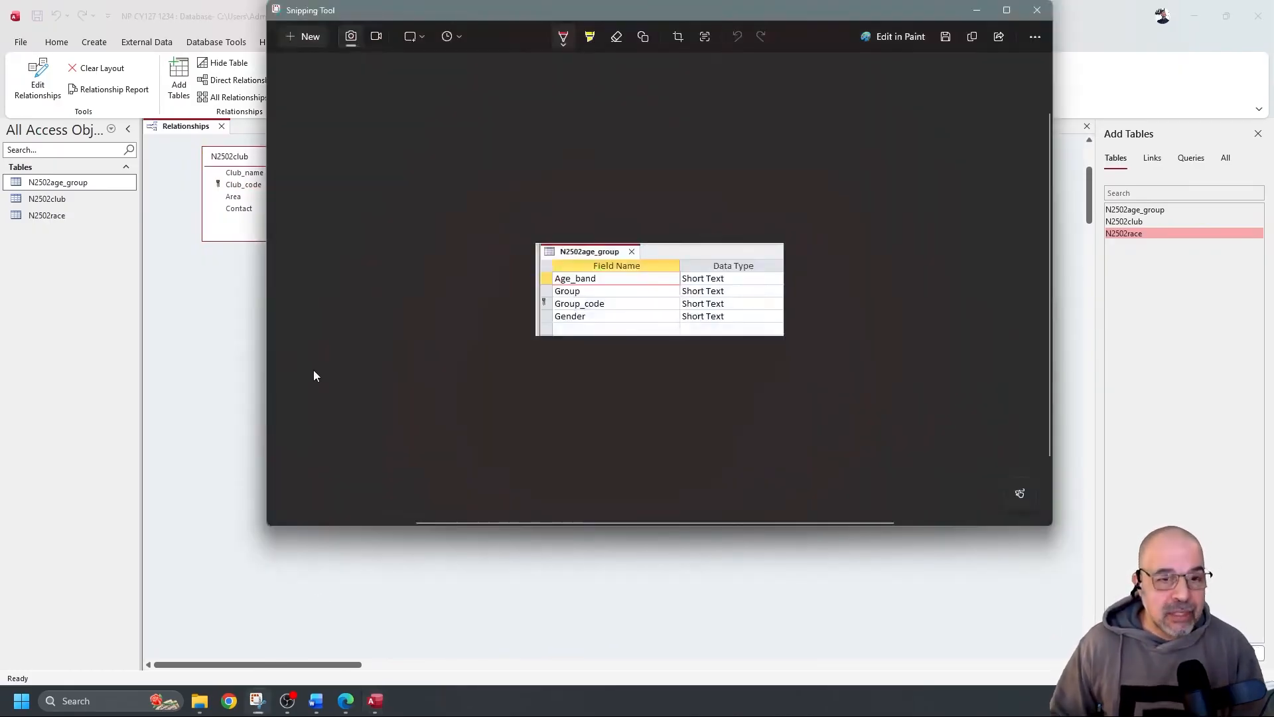
{"action": "left_click", "coordinate": [304, 36]}
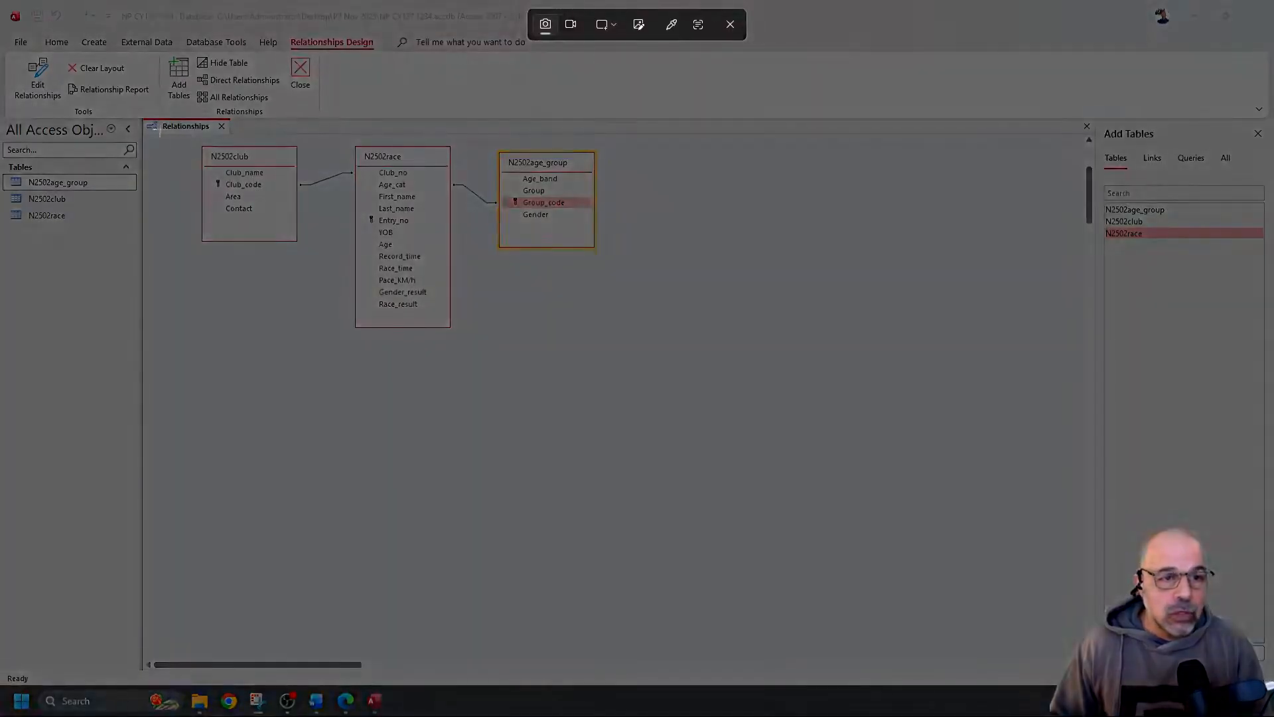
{"action": "left_click_drag", "start_coordinate": [143, 117], "coordinate": [673, 352]}
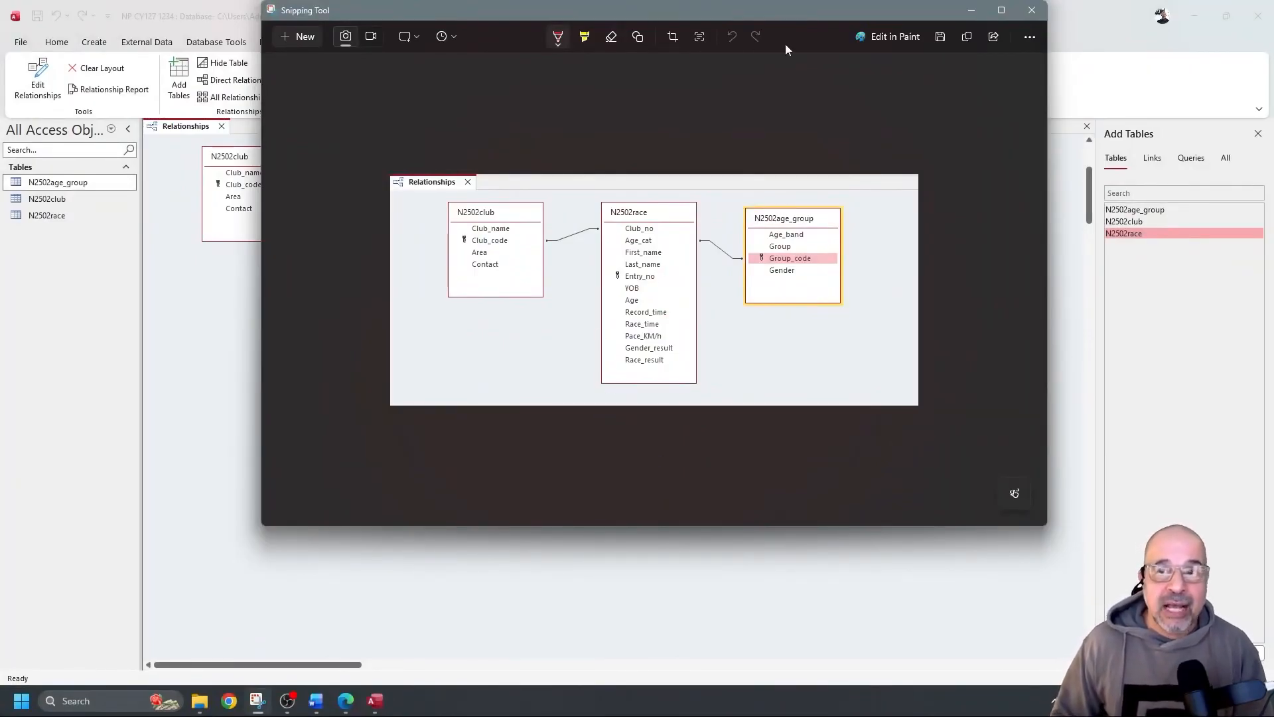
Open the club–race relationship details and move the dialog clear of the tables
{"action": "left_click", "coordinate": [238, 341]}
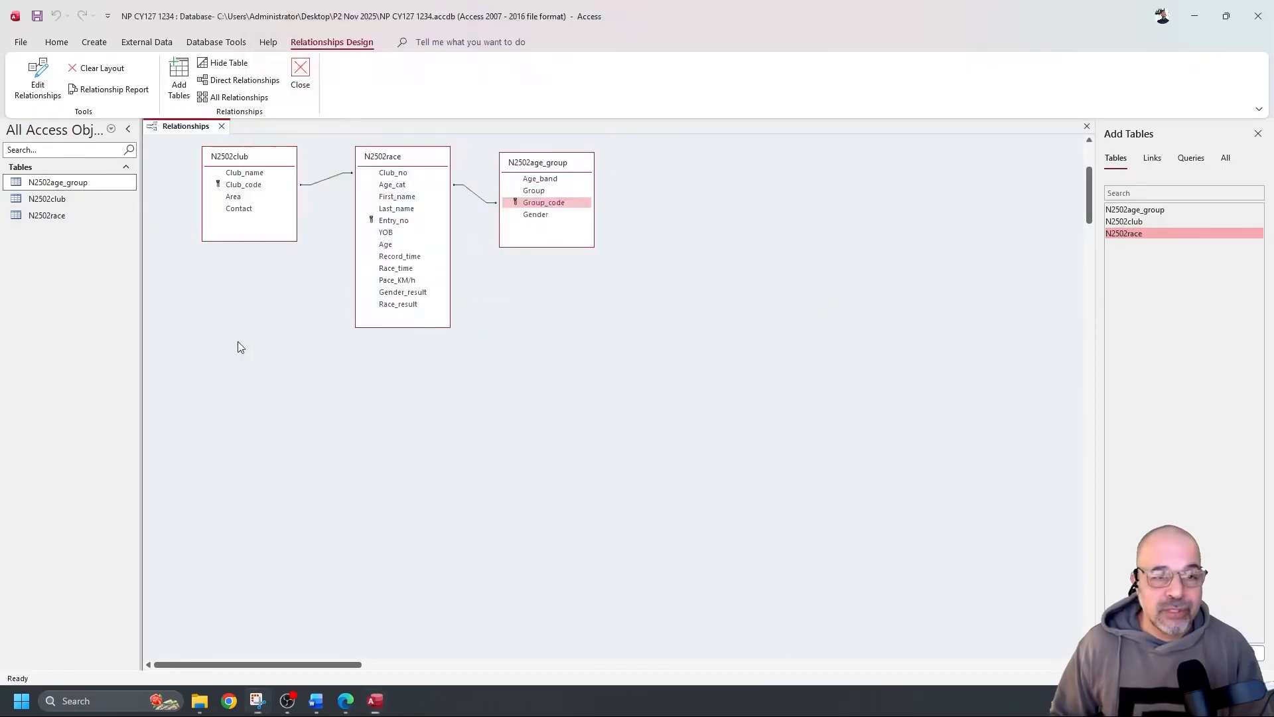
{"action": "left_click", "coordinate": [325, 179]}
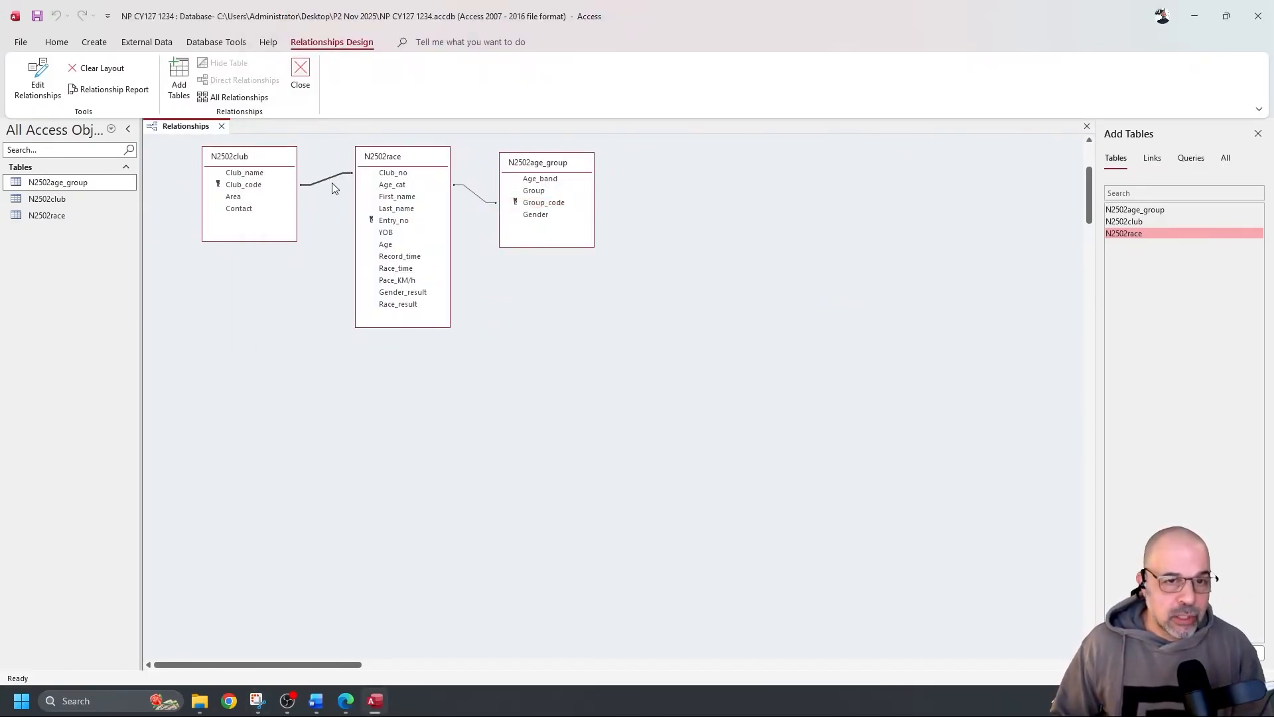
{"action": "double_click", "coordinate": [332, 179]}
{"action": "left_click_drag", "start_coordinate": [582, 178], "coordinate": [201, 270]}
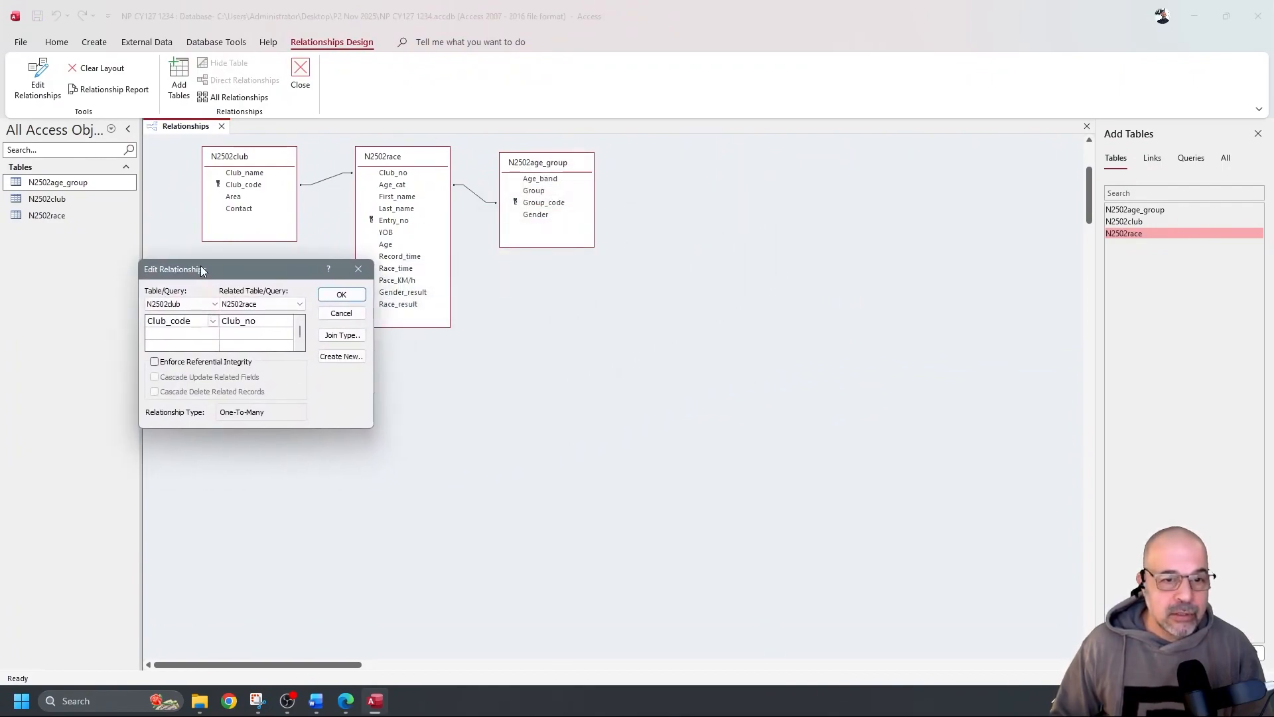
Snip the diagram together with the Club_code–Club_no relationship details
{"action": "left_click", "coordinate": [258, 701]}
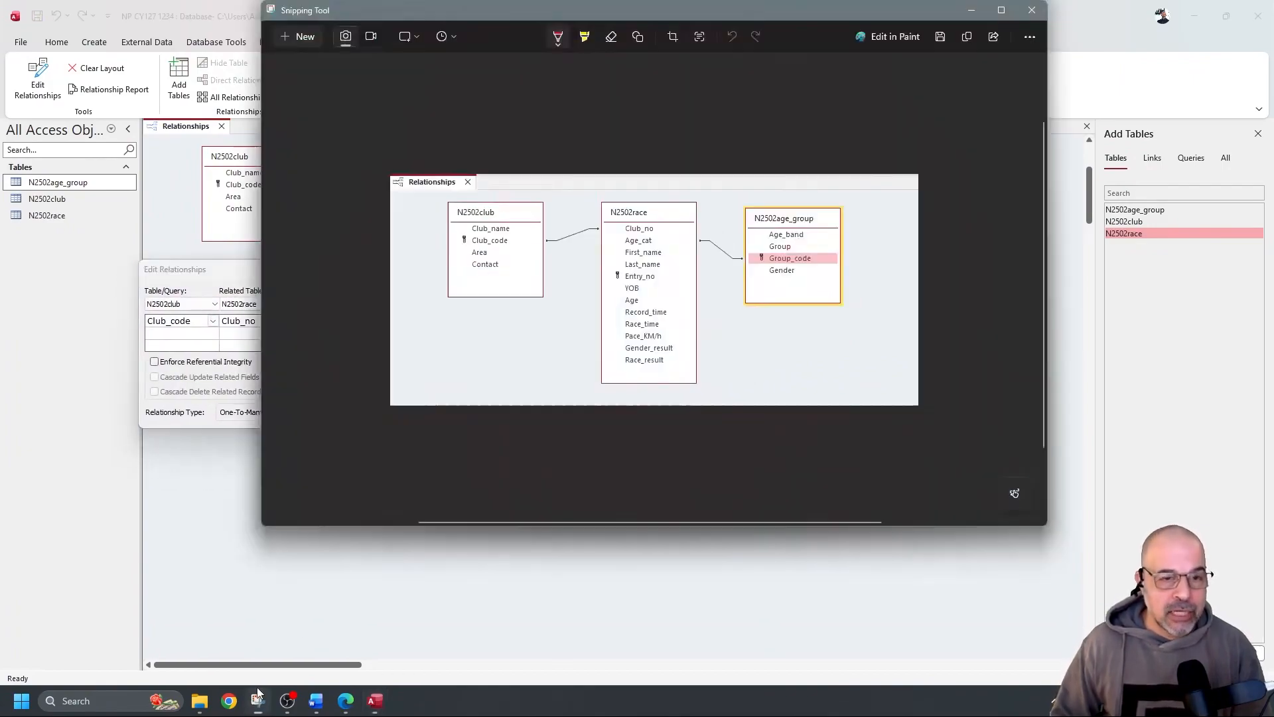
{"action": "left_click", "coordinate": [287, 36]}
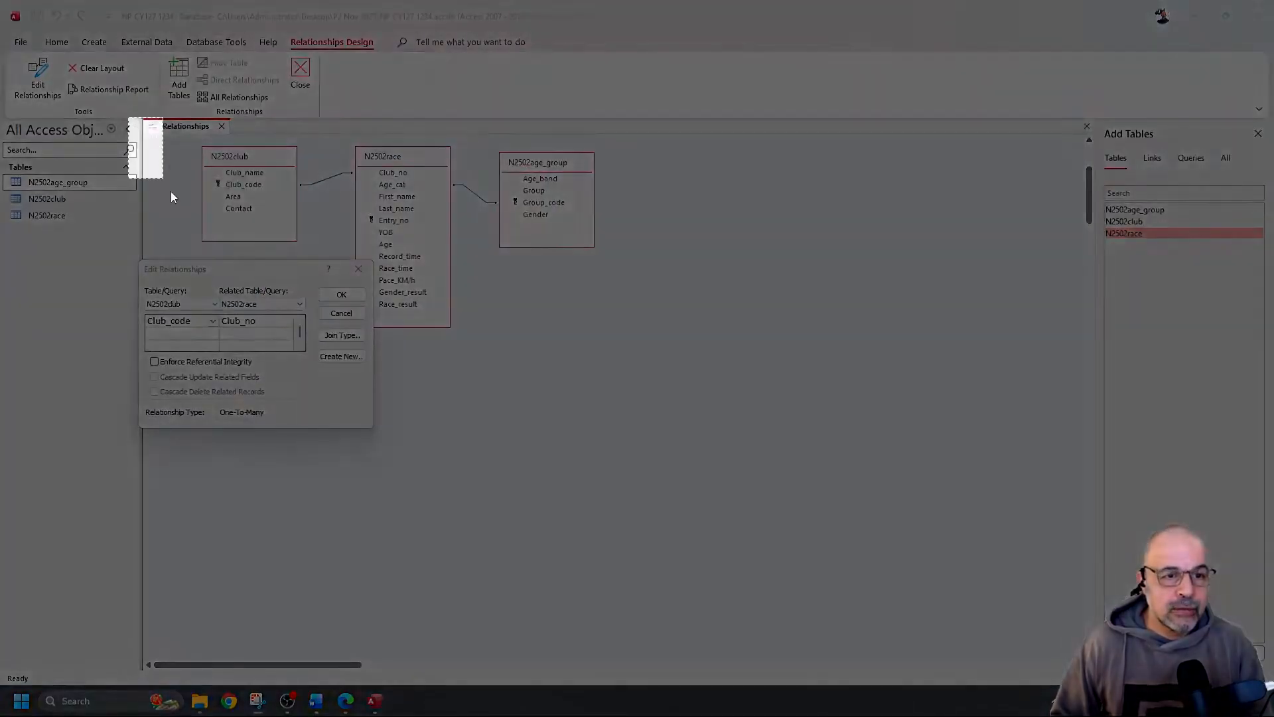
{"action": "left_click_drag", "start_coordinate": [128, 117], "coordinate": [632, 444]}
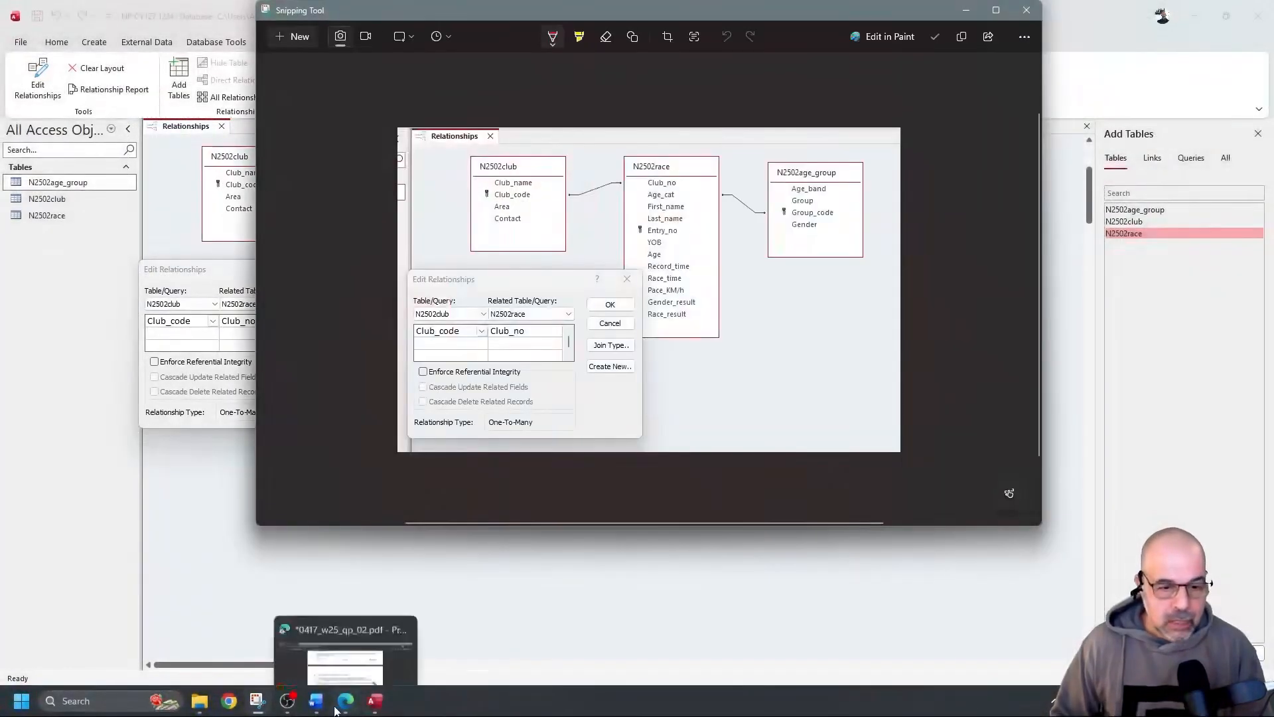
{"action": "left_click", "coordinate": [316, 701]}
Paste the relationships snip under Step 19 evidence and shrink it to fit
{"action": "scroll", "coordinate": [545, 433], "scroll_direction": "down", "scroll_amount": 3}
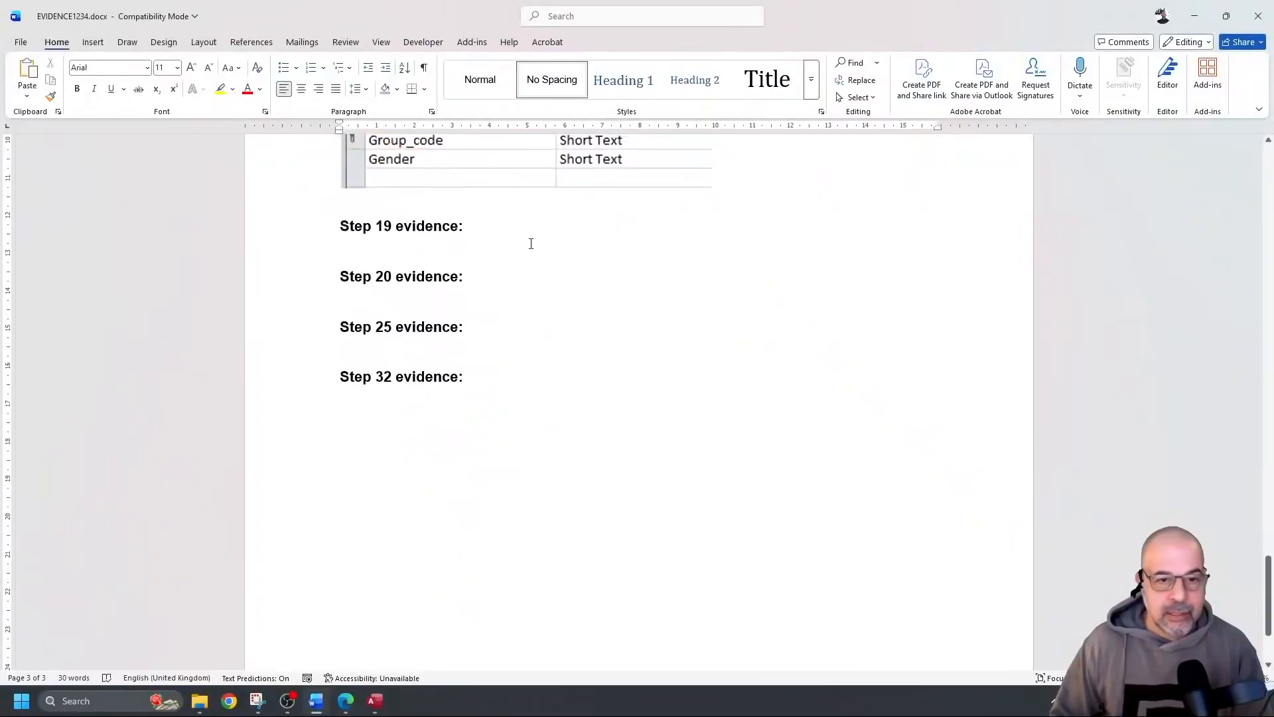
{"action": "left_click", "coordinate": [529, 241]}
{"action": "key", "text": "Return"}
{"action": "key", "text": "Return"}
{"action": "key", "text": "Return"}
{"action": "key", "text": "Return"}
{"action": "key", "text": "Return"}
{"action": "key", "text": "Return"}
{"action": "key", "text": "Return"}
{"action": "key", "text": "Return"}
{"action": "key", "text": "Return"}
{"action": "key", "text": "Return"}
{"action": "key", "text": "Return"}
{"action": "key", "text": "Return"}
{"action": "key", "text": "Return"}
{"action": "key", "text": "Return"}
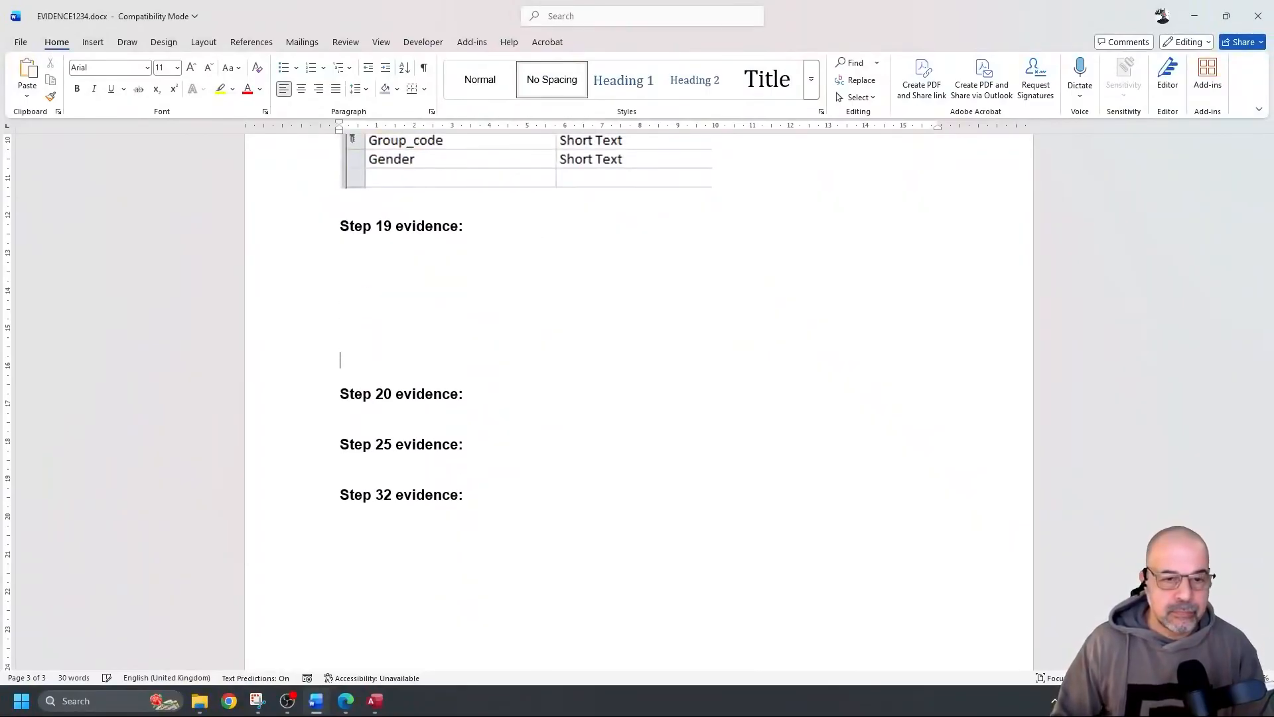
{"action": "key", "text": "Return"}
{"action": "key", "text": "Return"}
{"action": "key", "text": "Return"}
{"action": "key", "text": "Return"}
{"action": "key", "text": "Return"}
{"action": "key", "text": "Return"}
{"action": "key", "text": "Return"}
{"action": "key", "text": "Return"}
{"action": "key", "text": "Return"}
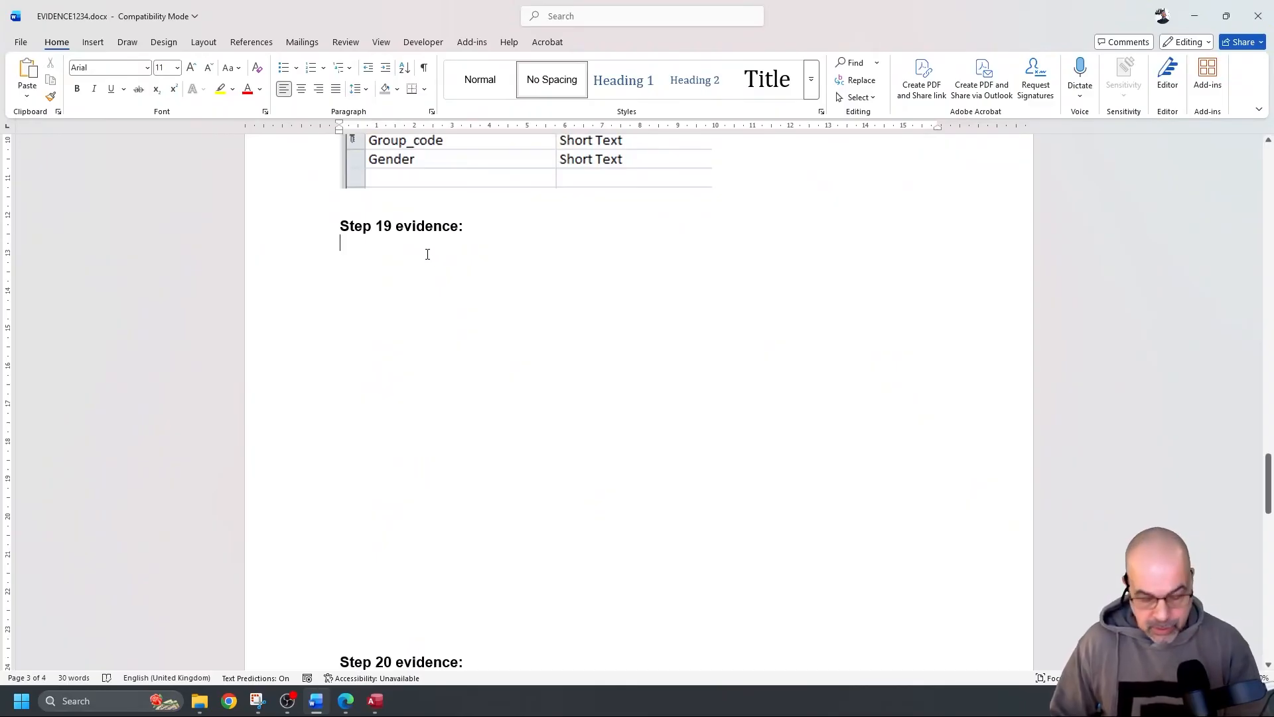
{"action": "key", "text": "ctrl+v"}
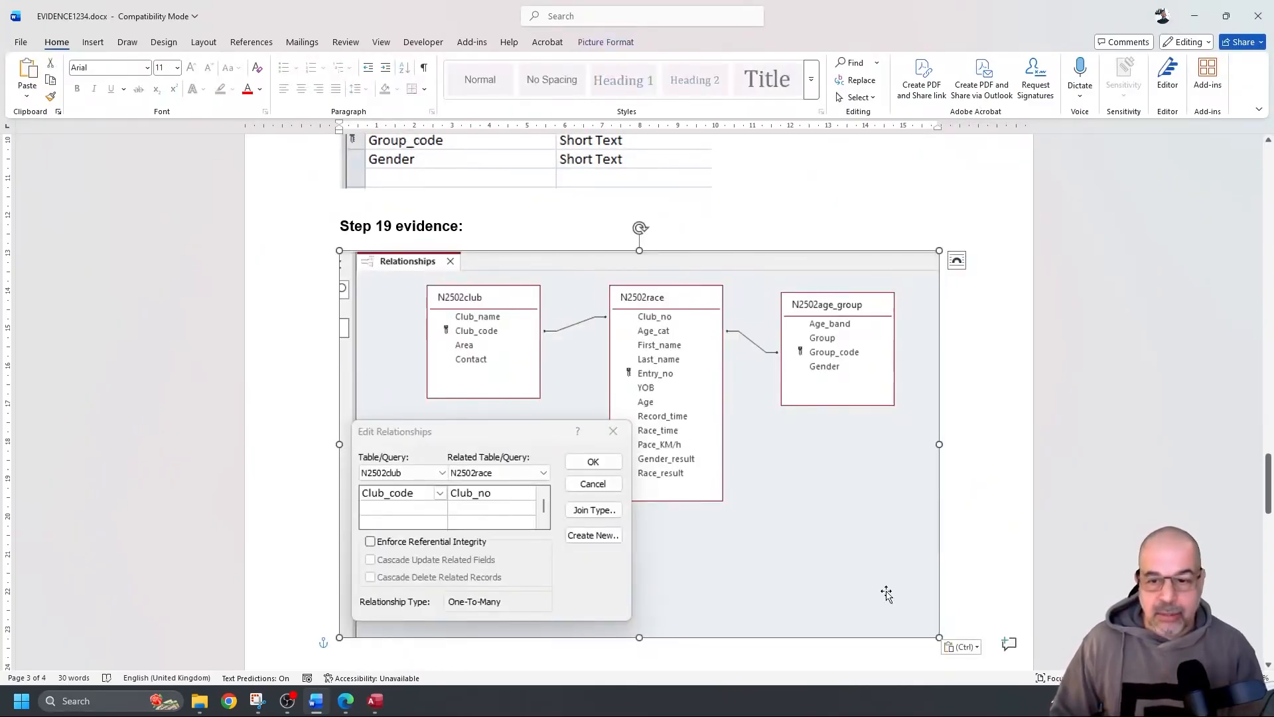
{"action": "left_click_drag", "start_coordinate": [939, 636], "coordinate": [751, 451]}
Push Step 20 onto the next page, then return to Access
{"action": "scroll", "coordinate": [777, 464], "scroll_direction": "down", "scroll_amount": 5}
{"action": "left_click", "coordinate": [656, 298]}
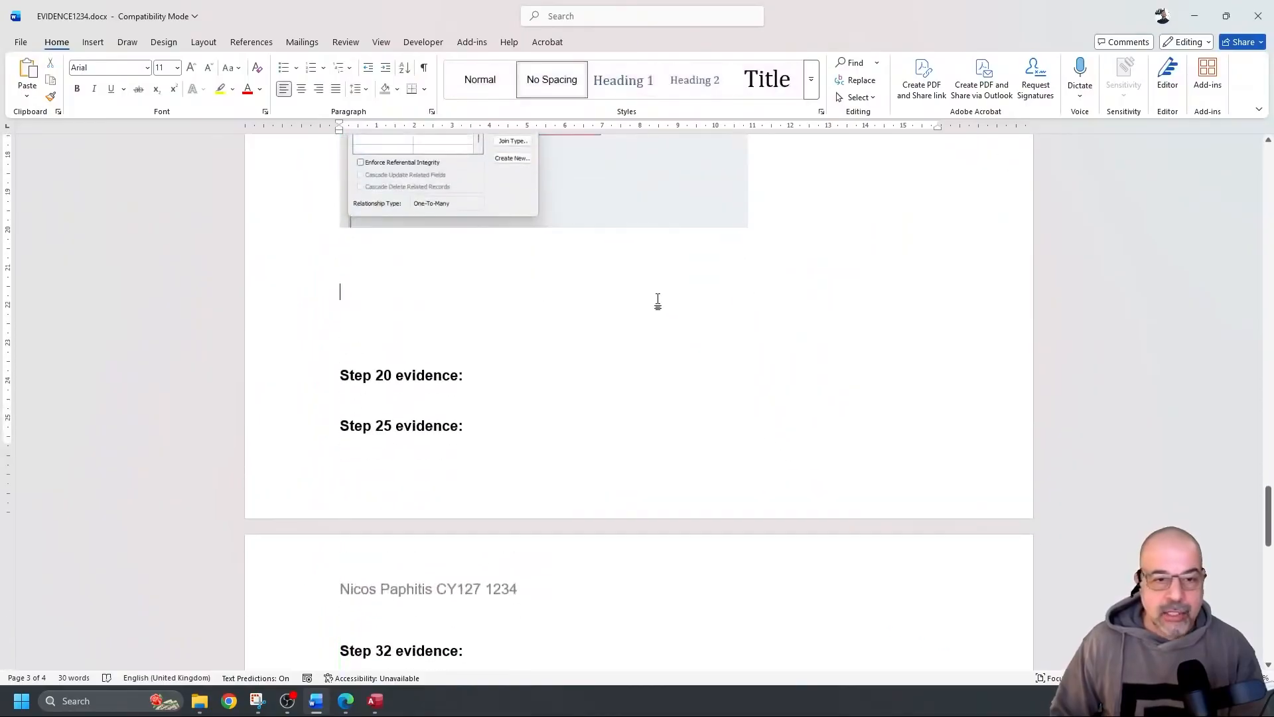
{"action": "key", "text": "Return"}
{"action": "key", "text": "Return"}
{"action": "key", "text": "Return"}
{"action": "key", "text": "Return"}
{"action": "key", "text": "Return"}
{"action": "key", "text": "Return"}
{"action": "key", "text": "Return"}
{"action": "key", "text": "Return"}
{"action": "key", "text": "Return"}
{"action": "key", "text": "Return"}
{"action": "key", "text": "Return"}
{"action": "key", "text": "Return"}
{"action": "key", "text": "Return"}
{"action": "key", "text": "Return"}
{"action": "key", "text": "Return"}
{"action": "key", "text": "Return"}
{"action": "key", "text": "Return"}
{"action": "key", "text": "Return"}
{"action": "key", "text": "Return"}
{"action": "key", "text": "Return"}
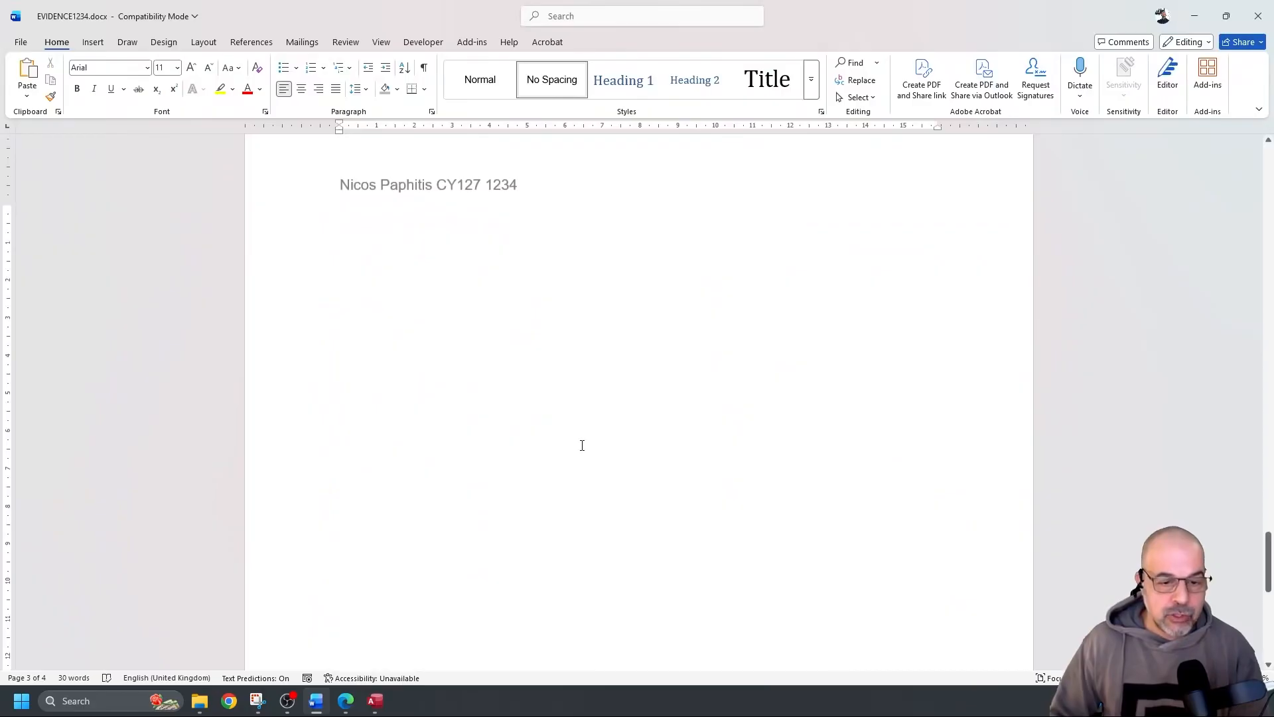
{"action": "left_click", "coordinate": [373, 700]}
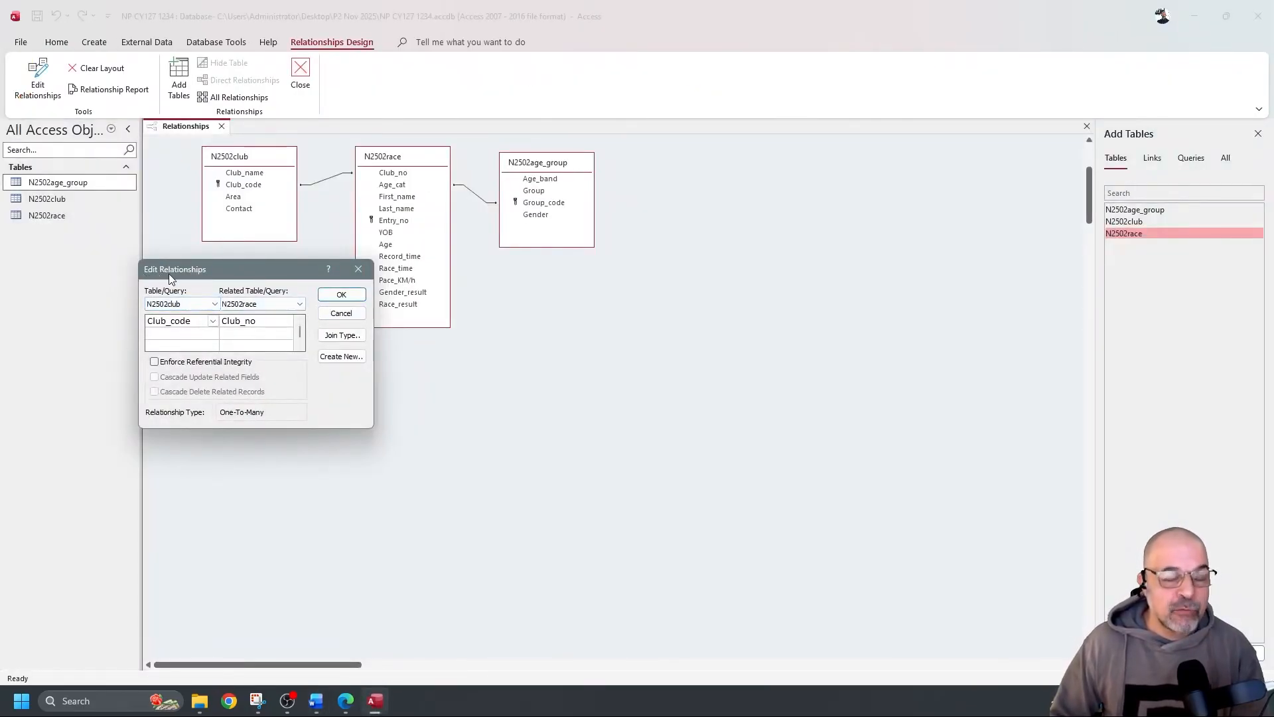
Close the club–race details and open the Group_code–Age_cat relationship details below the tables
{"action": "left_click", "coordinate": [358, 293]}
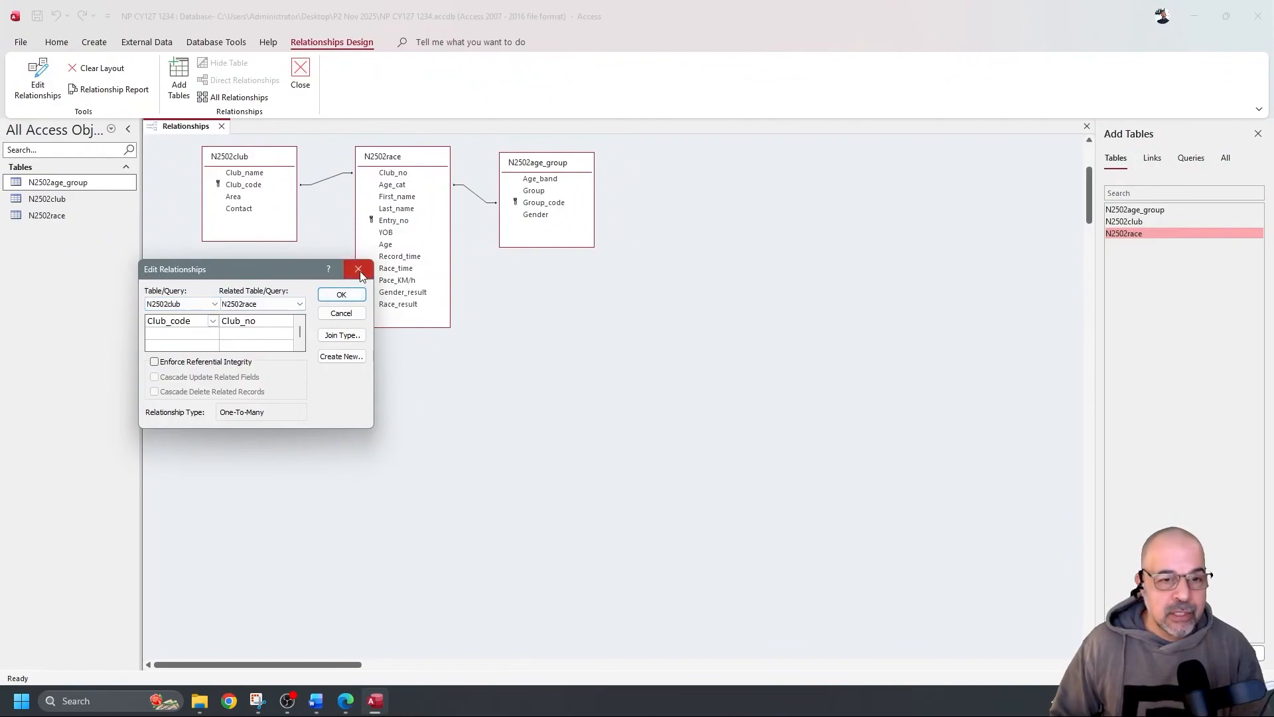
{"action": "left_click", "coordinate": [477, 195]}
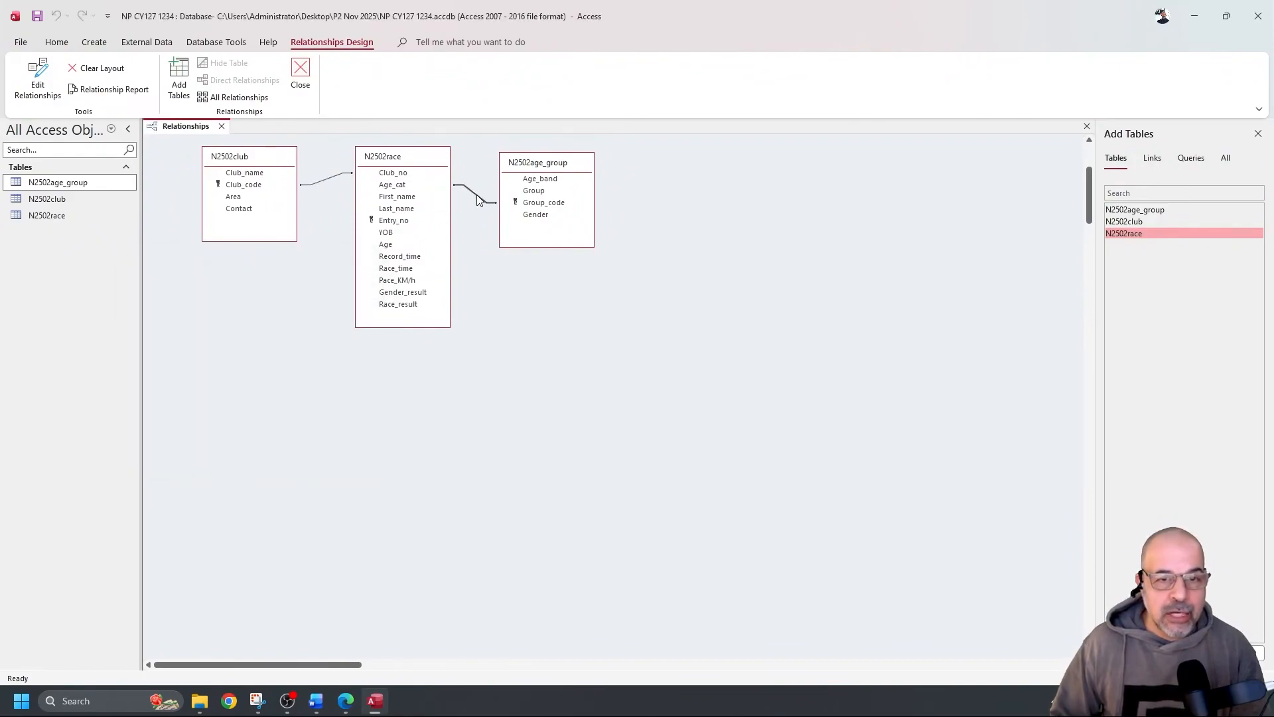
{"action": "double_click", "coordinate": [476, 196]}
{"action": "left_click_drag", "start_coordinate": [656, 173], "coordinate": [576, 277]}
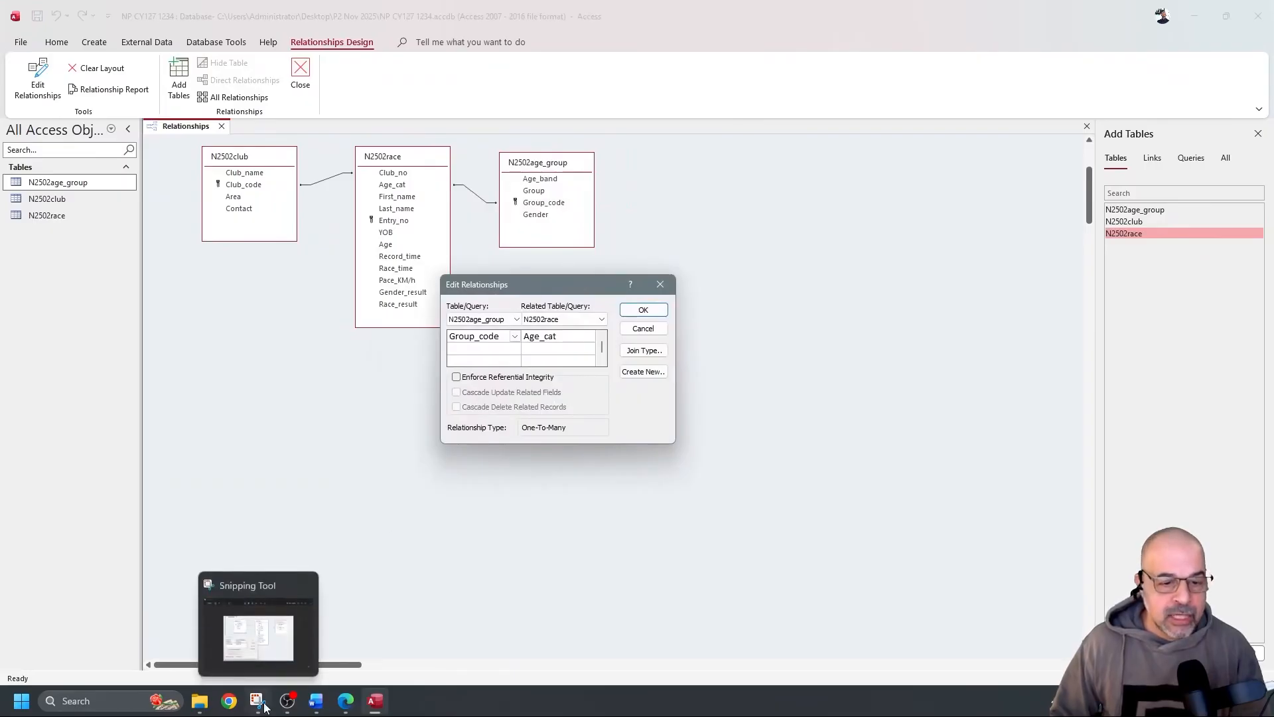
Snip the diagram with the race–age group relationship details
{"action": "left_click", "coordinate": [257, 700]}
{"action": "left_click", "coordinate": [297, 41]}
{"action": "left_click_drag", "start_coordinate": [146, 118], "coordinate": [678, 451]}
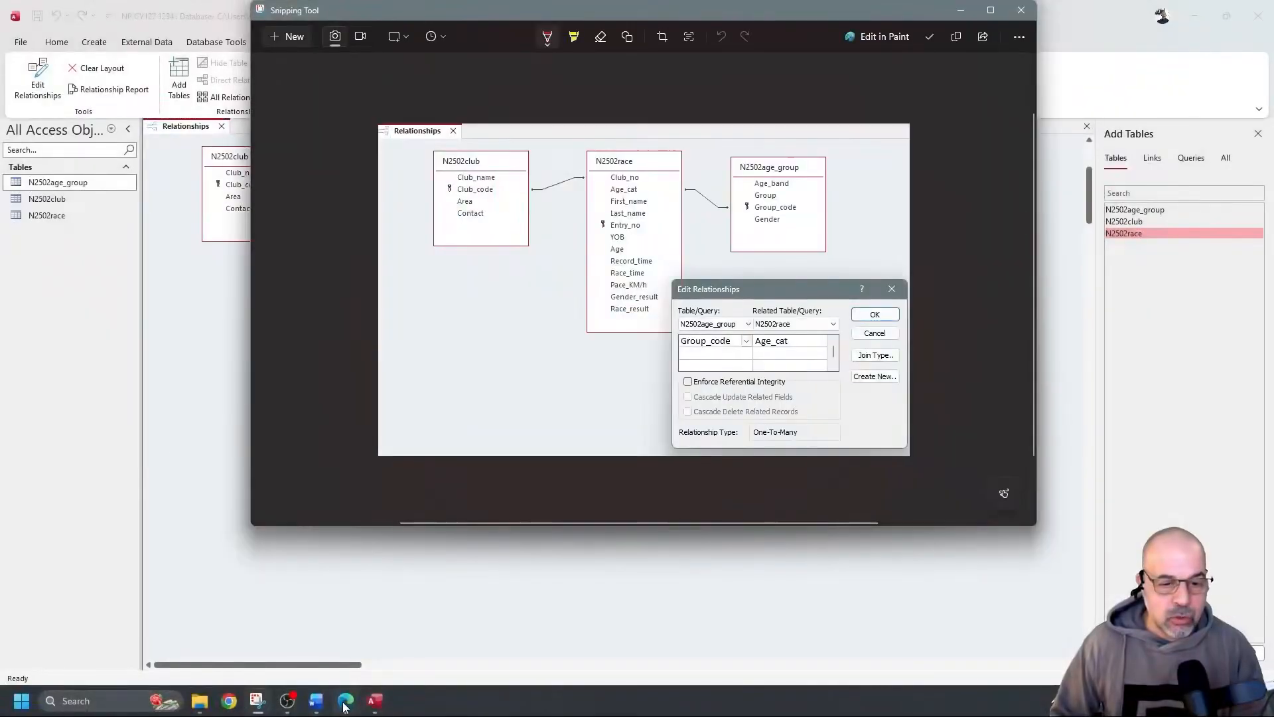
{"action": "left_click", "coordinate": [316, 700]}
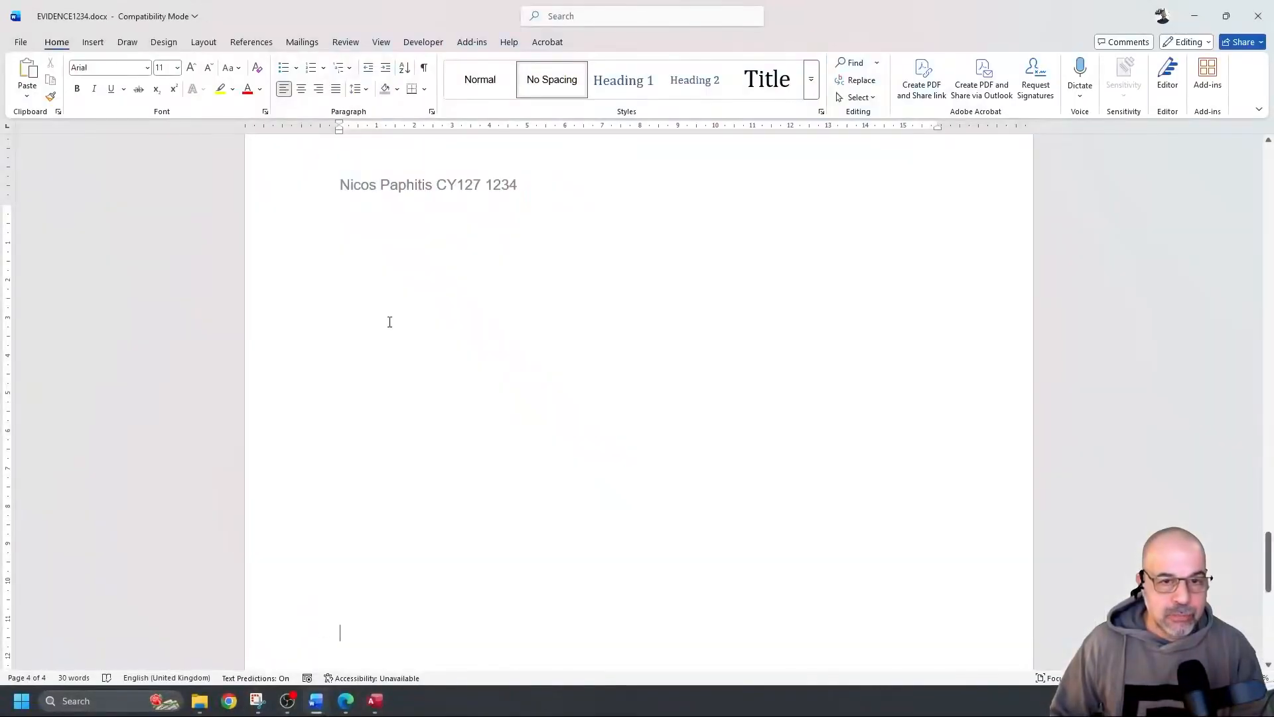
Paste the Group_code–Age_cat snip, shrink it, and move Step 20 below it
{"action": "key", "text": "ctrl+v"}
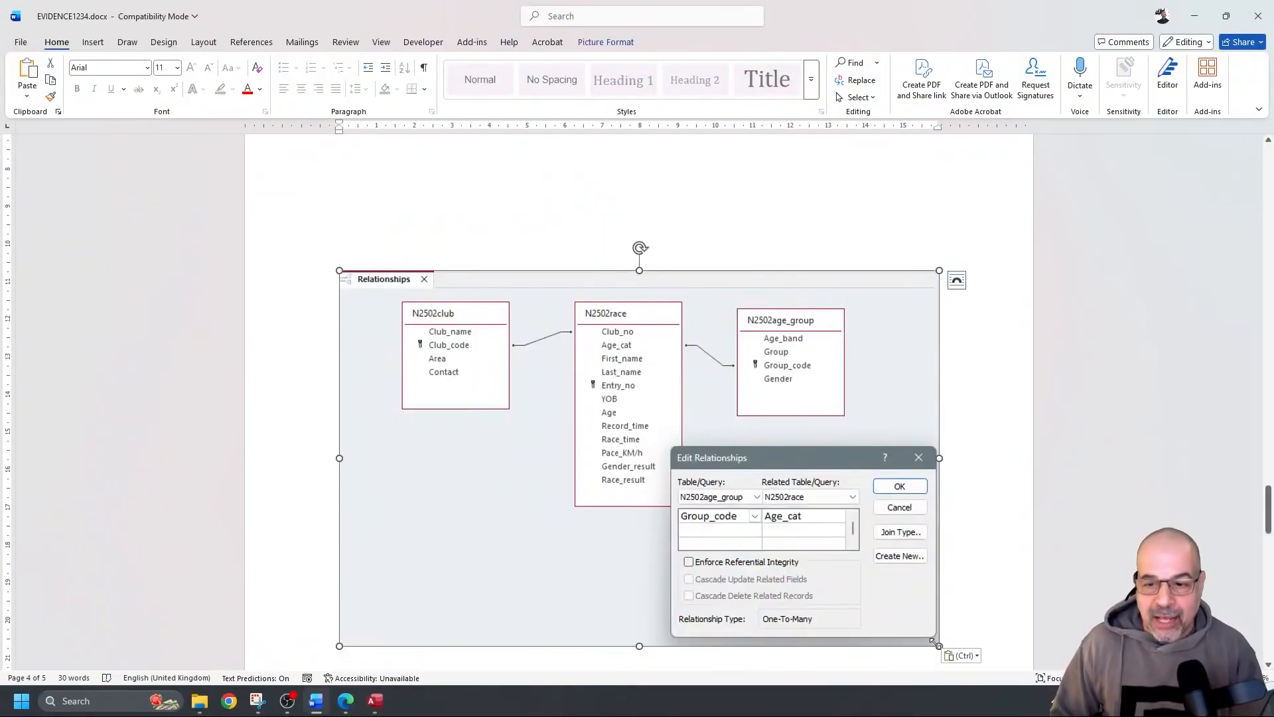
{"action": "left_click_drag", "start_coordinate": [941, 649], "coordinate": [787, 472]}
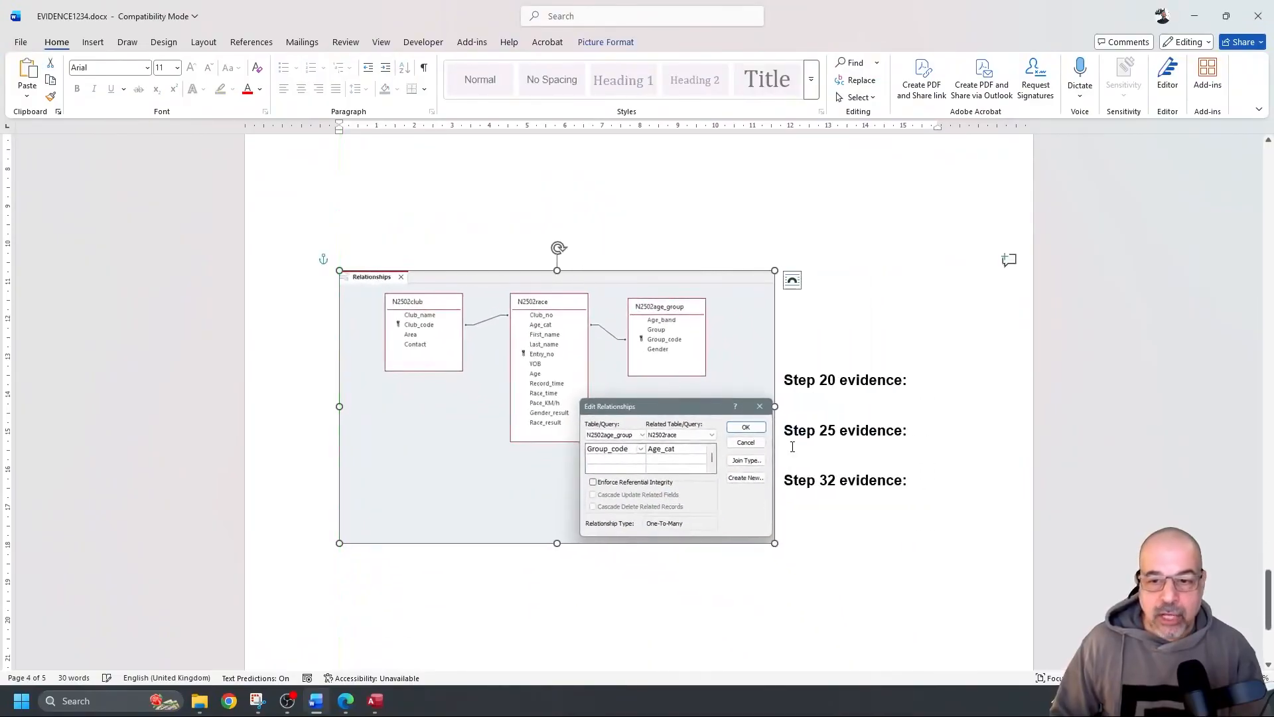
{"action": "left_click", "coordinate": [784, 381]}
{"action": "key", "text": "Return"}
{"action": "key", "text": "Return"}
{"action": "key", "text": "Return"}
{"action": "key", "text": "Return"}
{"action": "key", "text": "Return"}
{"action": "key", "text": "Return"}
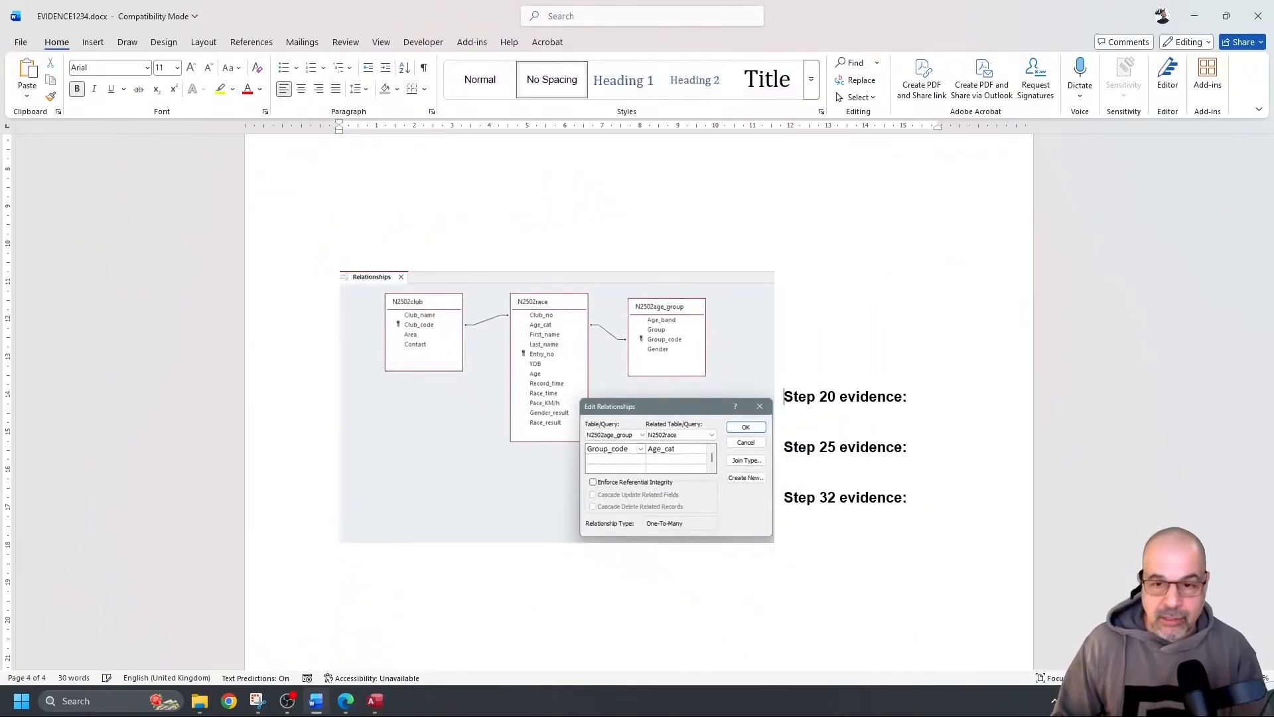
Drag the relationships screenshot up the evidence page, then minimise Word
{"action": "scroll", "coordinate": [691, 382], "scroll_direction": "up", "scroll_amount": 3}
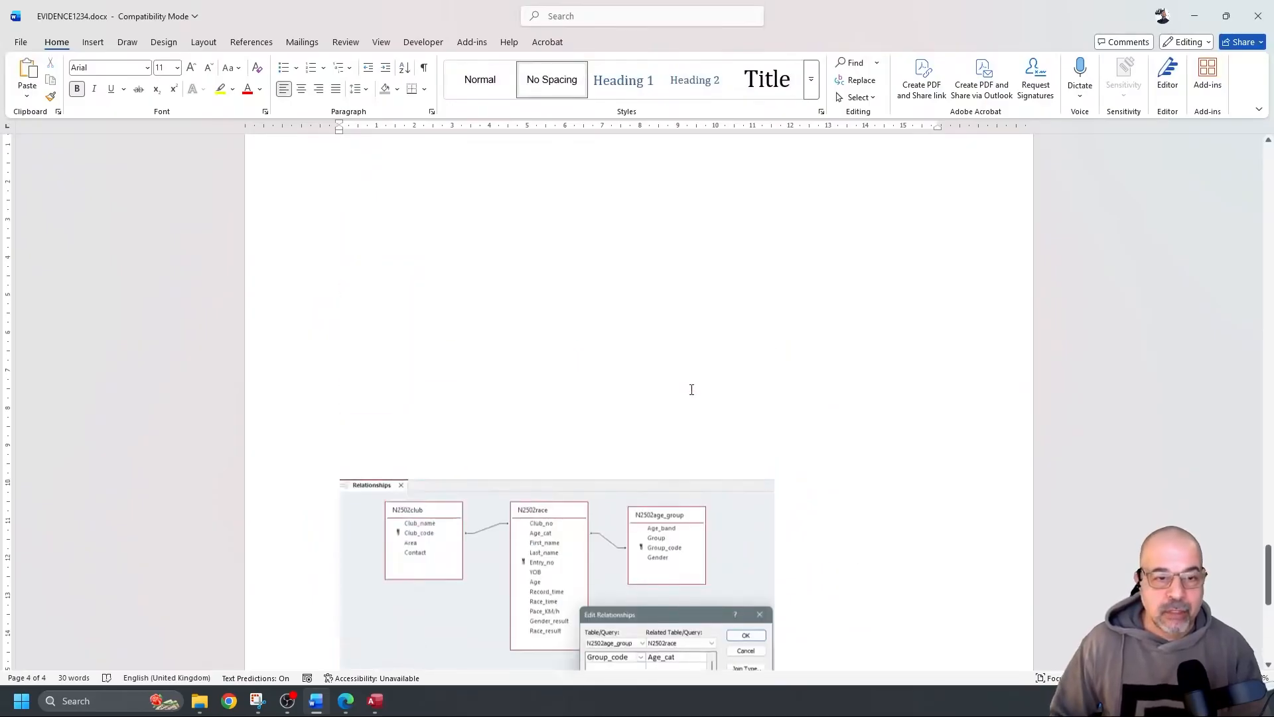
{"action": "left_click_drag", "start_coordinate": [535, 543], "coordinate": [520, 239]}
{"action": "scroll", "coordinate": [520, 239], "scroll_direction": "down", "scroll_amount": 10}
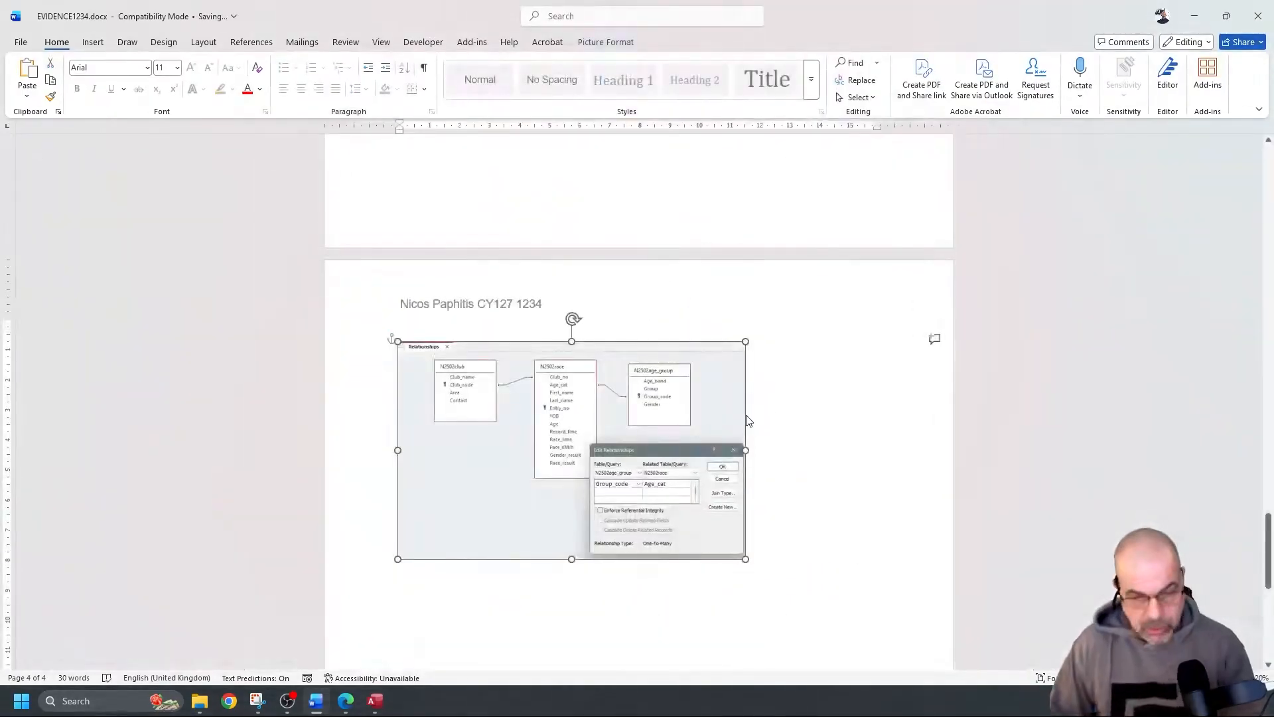
{"action": "left_click", "coordinate": [1193, 16]}
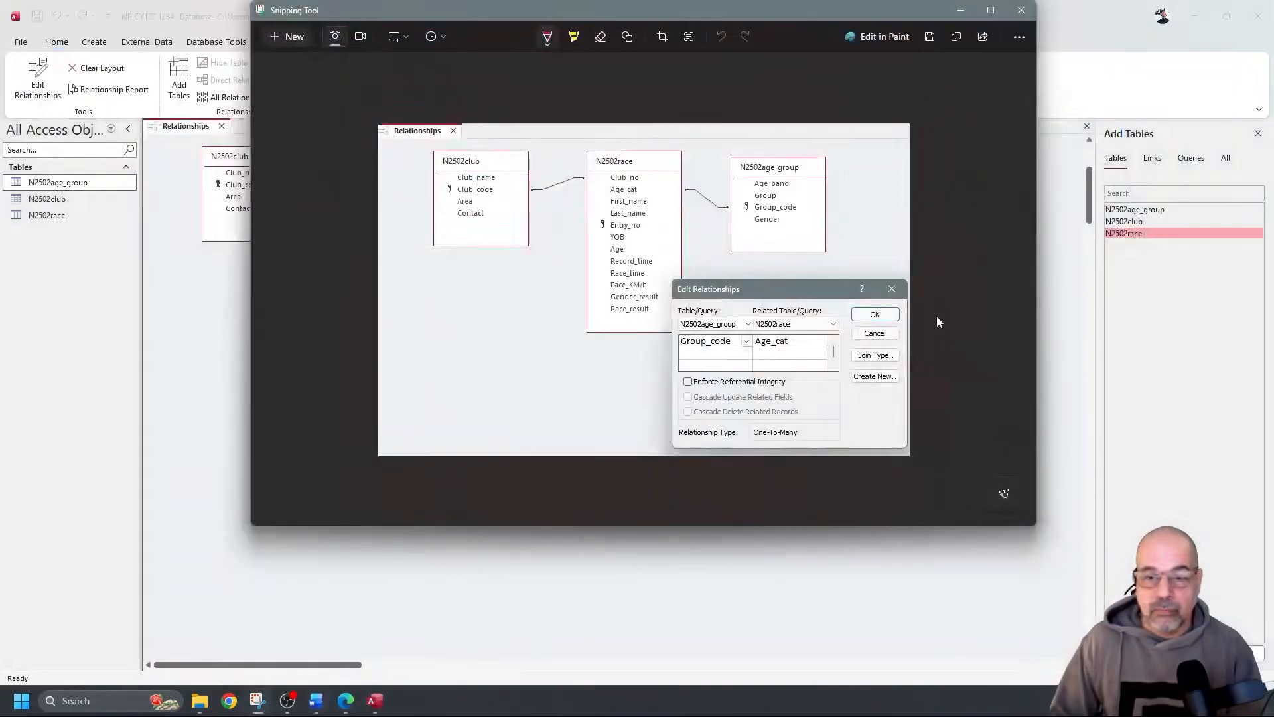
Confirm the age_group-to-race relationship, then save and close the Relationships layout
{"action": "left_click", "coordinate": [960, 11]}
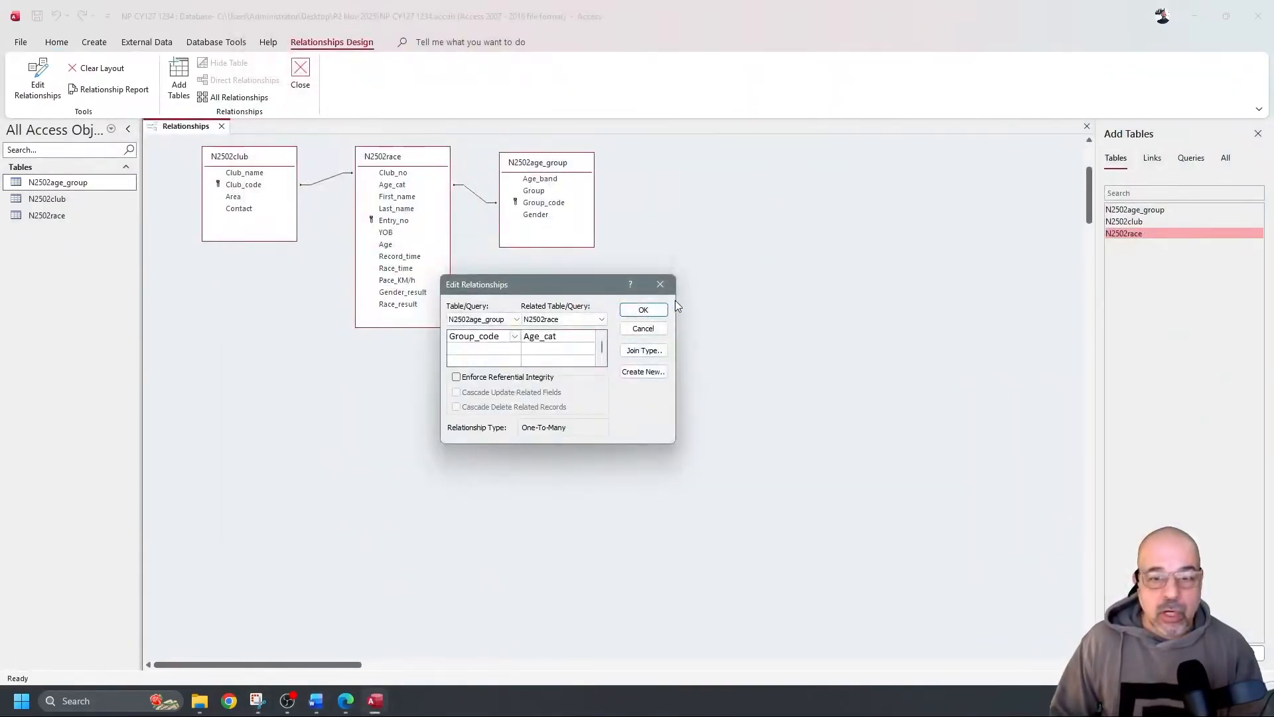
{"action": "left_click", "coordinate": [625, 310]}
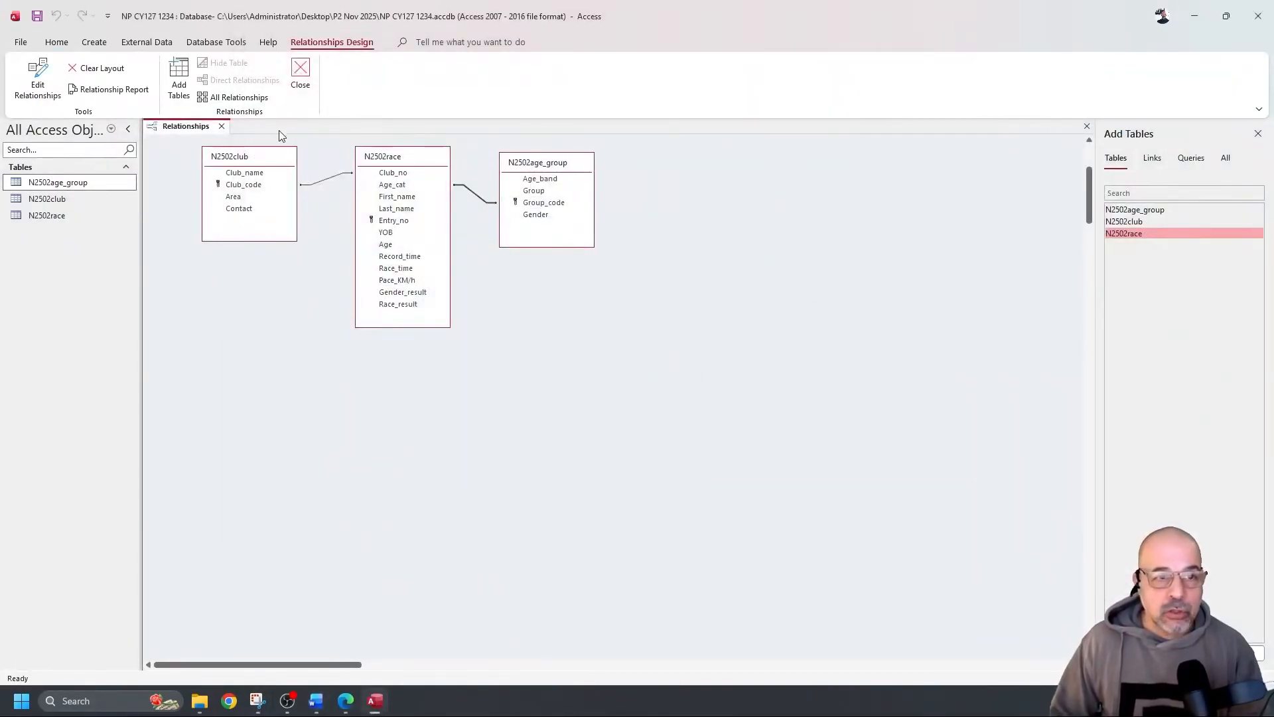
{"action": "left_click", "coordinate": [221, 126]}
{"action": "left_click", "coordinate": [621, 375]}
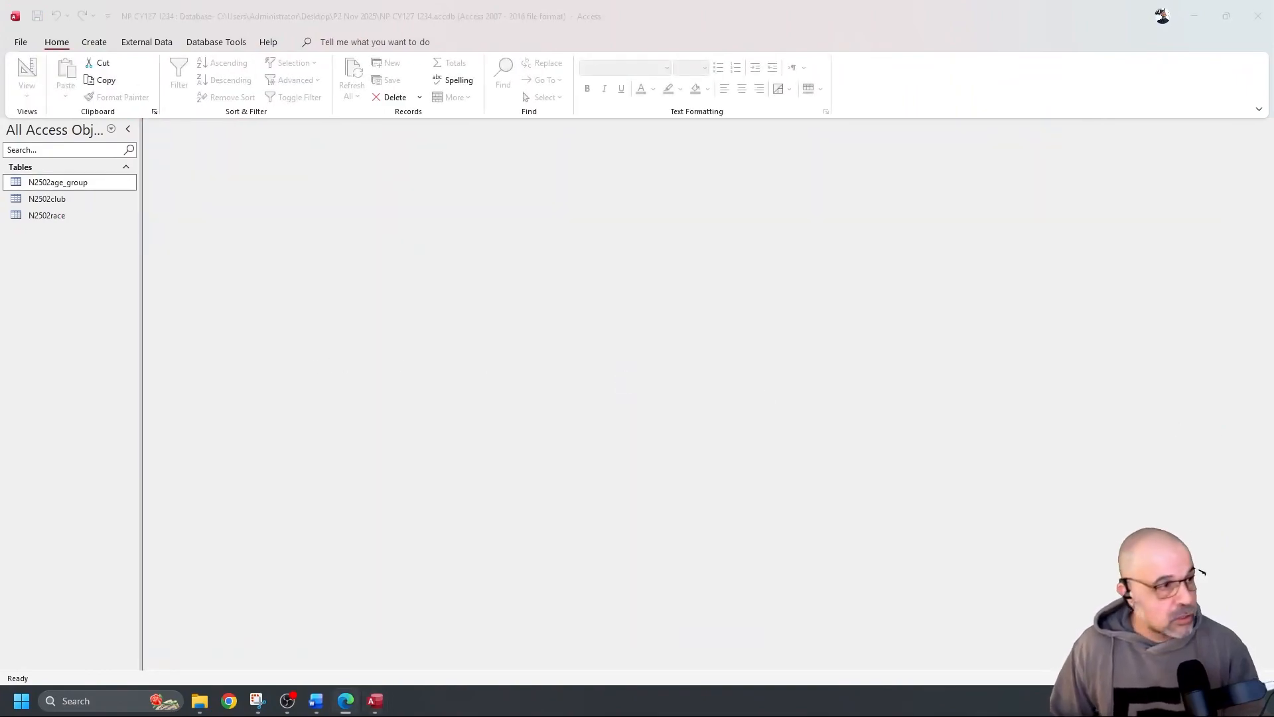
{"action": "key", "text": "super+shift+Right"}
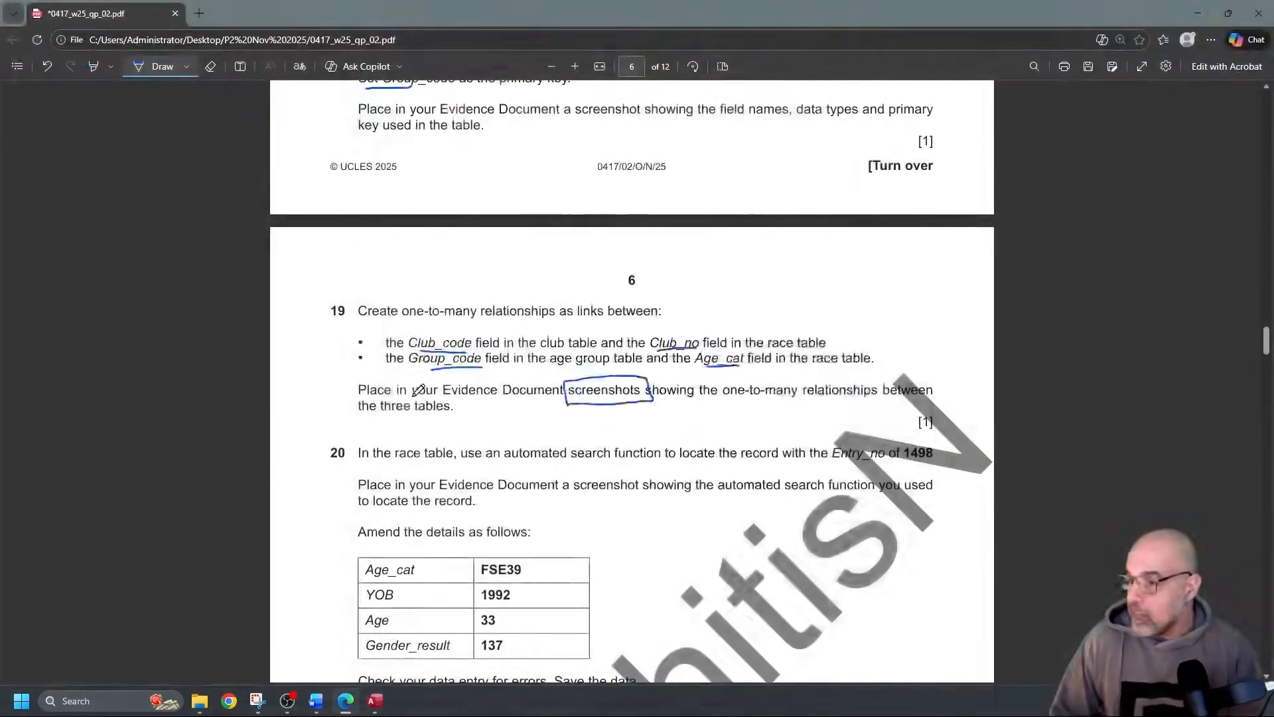
In question 20, underline 'automated search function' and 'screenshot showing', and circle Entry_no 1498
{"action": "scroll", "coordinate": [419, 390], "scroll_direction": "down", "scroll_amount": 3}
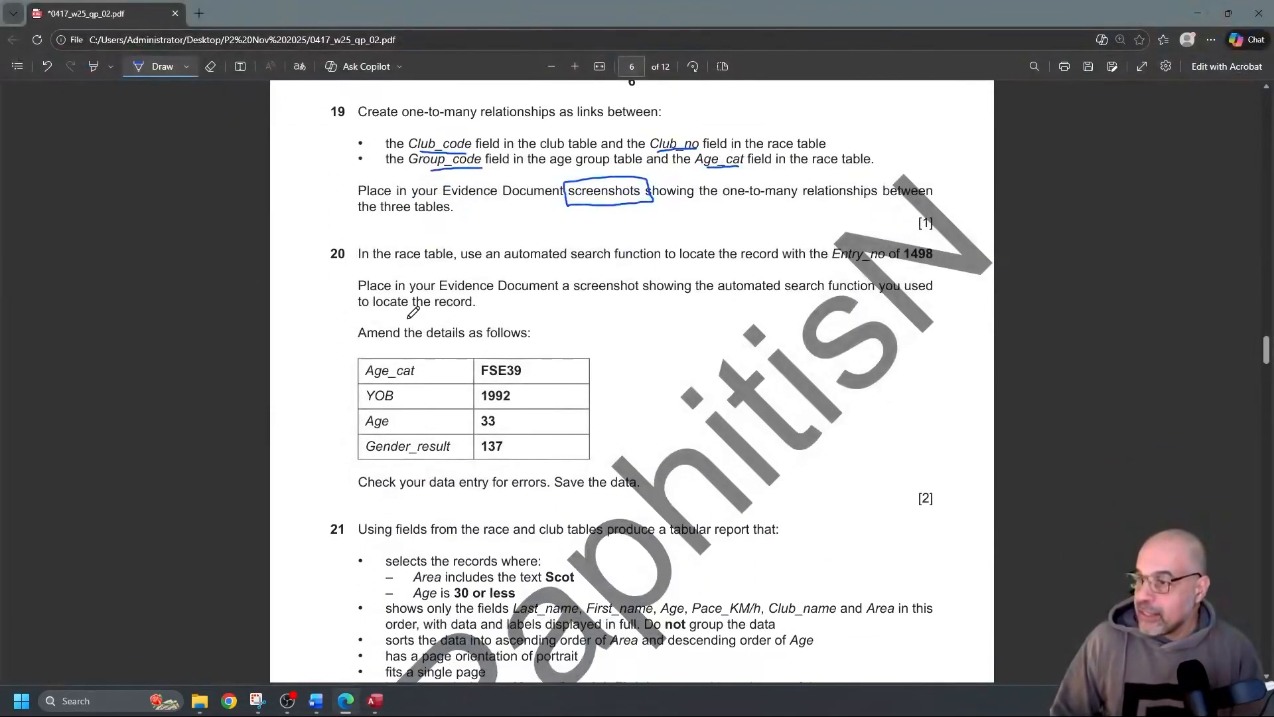
{"action": "left_click_drag", "start_coordinate": [505, 268], "coordinate": [596, 261]}
{"action": "left_click_drag", "start_coordinate": [660, 257], "coordinate": [662, 259]}
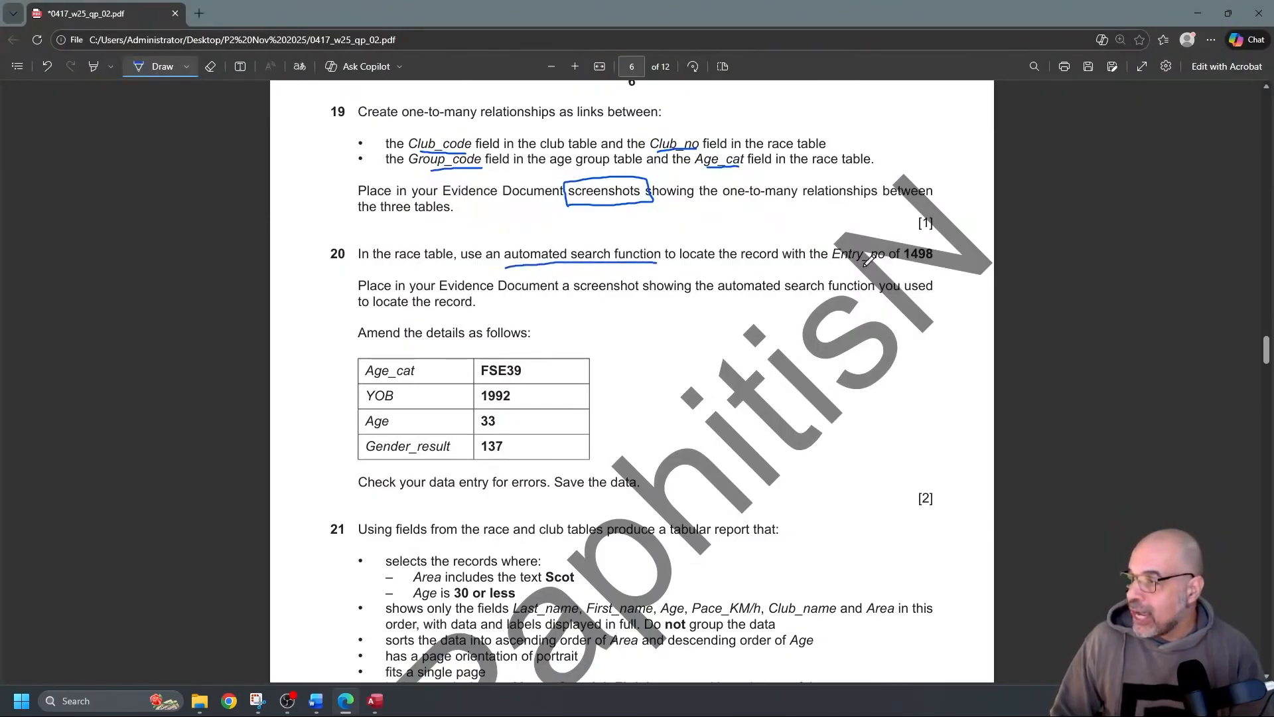
{"action": "mouse_move", "coordinate": [908, 261]}
{"action": "left_mouse_down"}
{"action": "mouse_move", "coordinate": [944, 260]}
{"action": "mouse_move", "coordinate": [942, 243]}
{"action": "mouse_move", "coordinate": [906, 237]}
{"action": "mouse_move", "coordinate": [907, 270]}
{"action": "left_mouse_up"}
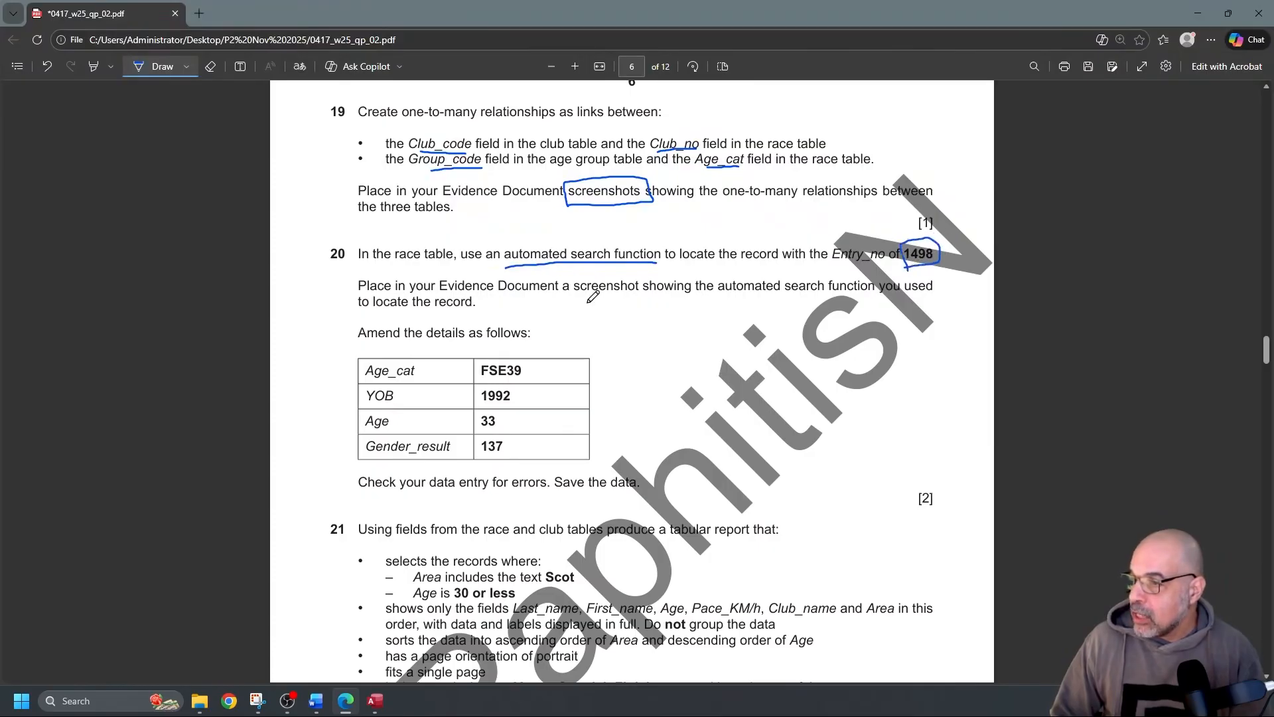
{"action": "left_click_drag", "start_coordinate": [574, 299], "coordinate": [669, 296]}
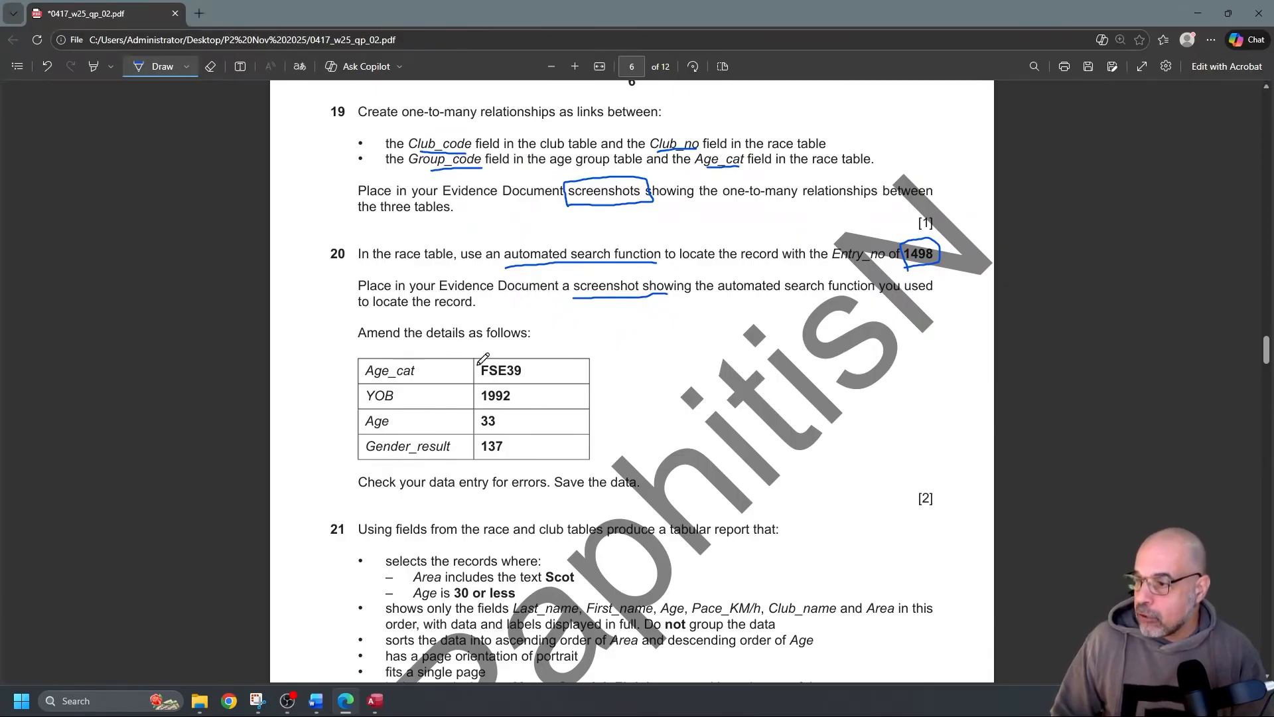
{"action": "mouse_move", "coordinate": [367, 351]}
{"action": "left_mouse_down"}
{"action": "mouse_move", "coordinate": [335, 353]}
{"action": "mouse_move", "coordinate": [336, 431]}
{"action": "mouse_move", "coordinate": [364, 482]}
{"action": "left_mouse_up"}
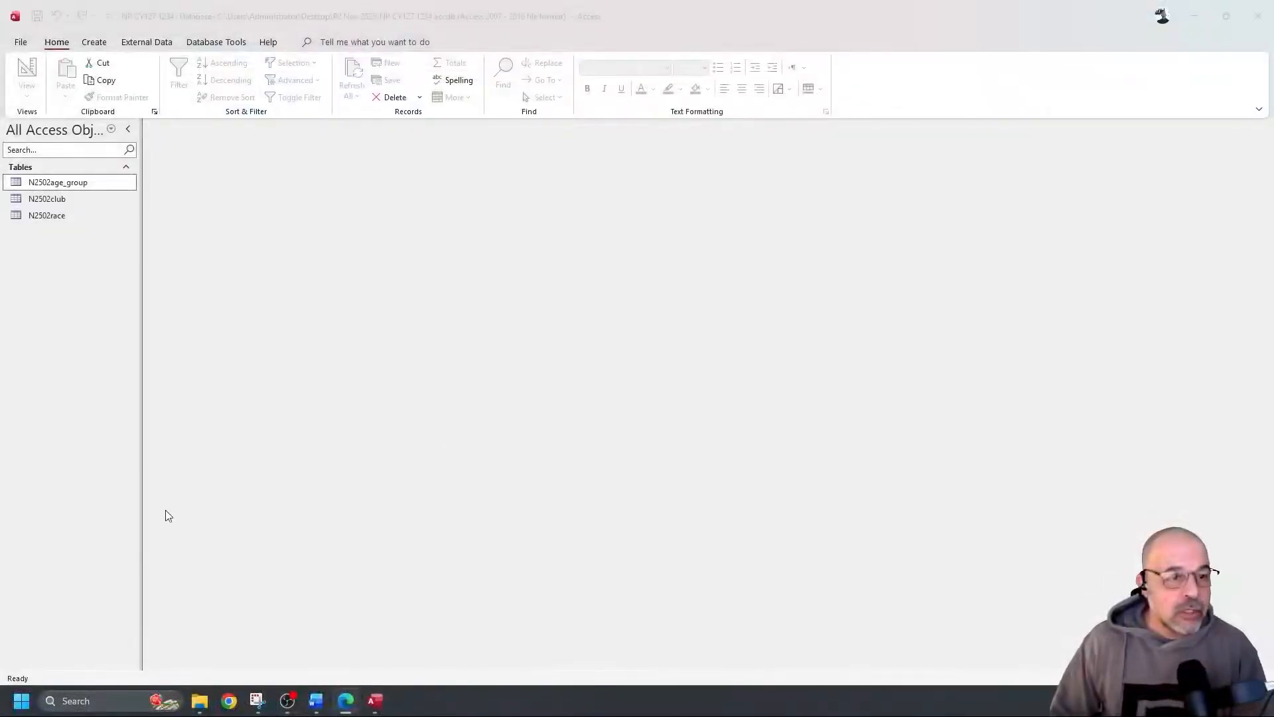
Open the N2502race table and start a Find search on it
{"action": "double_click", "coordinate": [77, 216]}
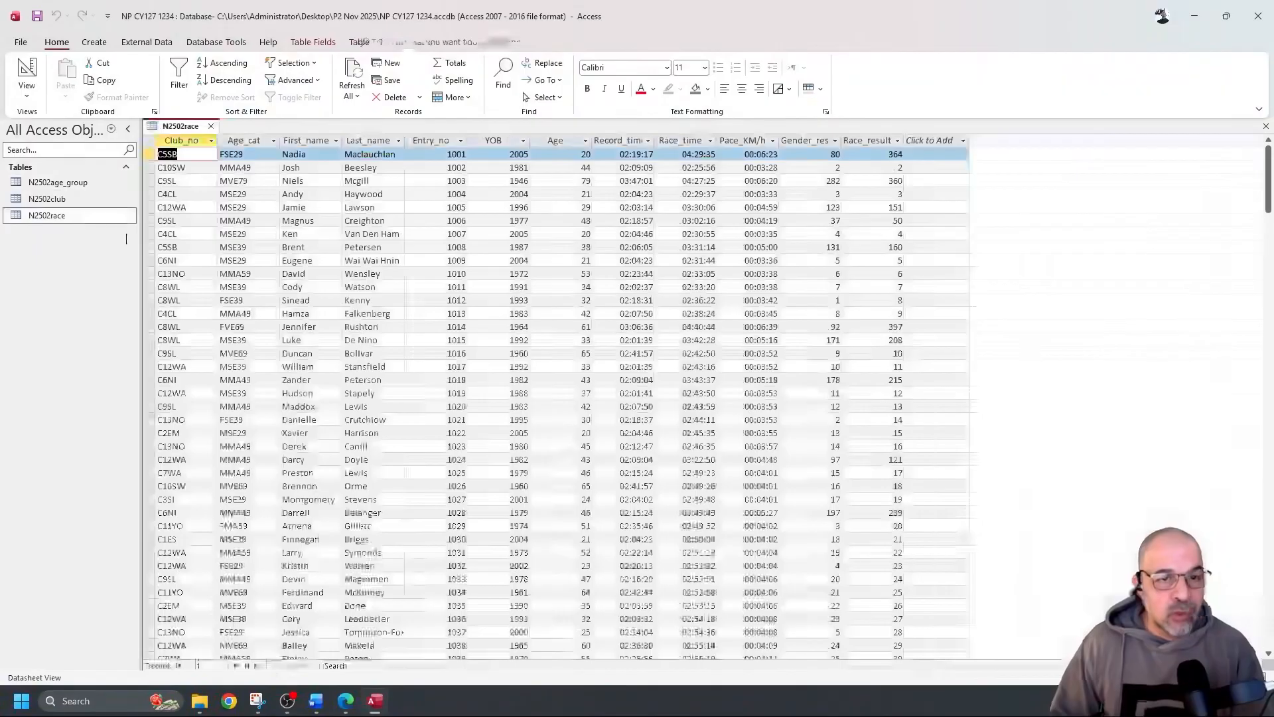
{"action": "scroll", "coordinate": [647, 299], "scroll_direction": "down", "scroll_amount": 4}
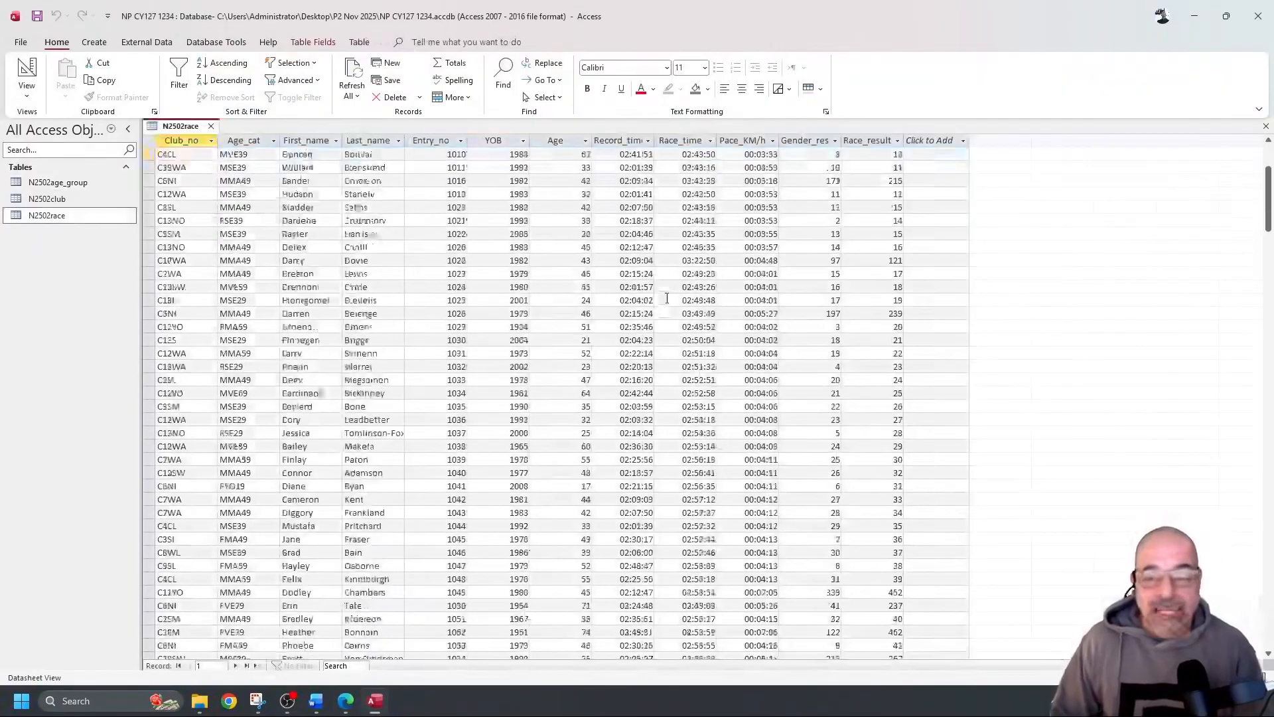
{"action": "scroll", "coordinate": [653, 303], "scroll_direction": "up", "scroll_amount": 4}
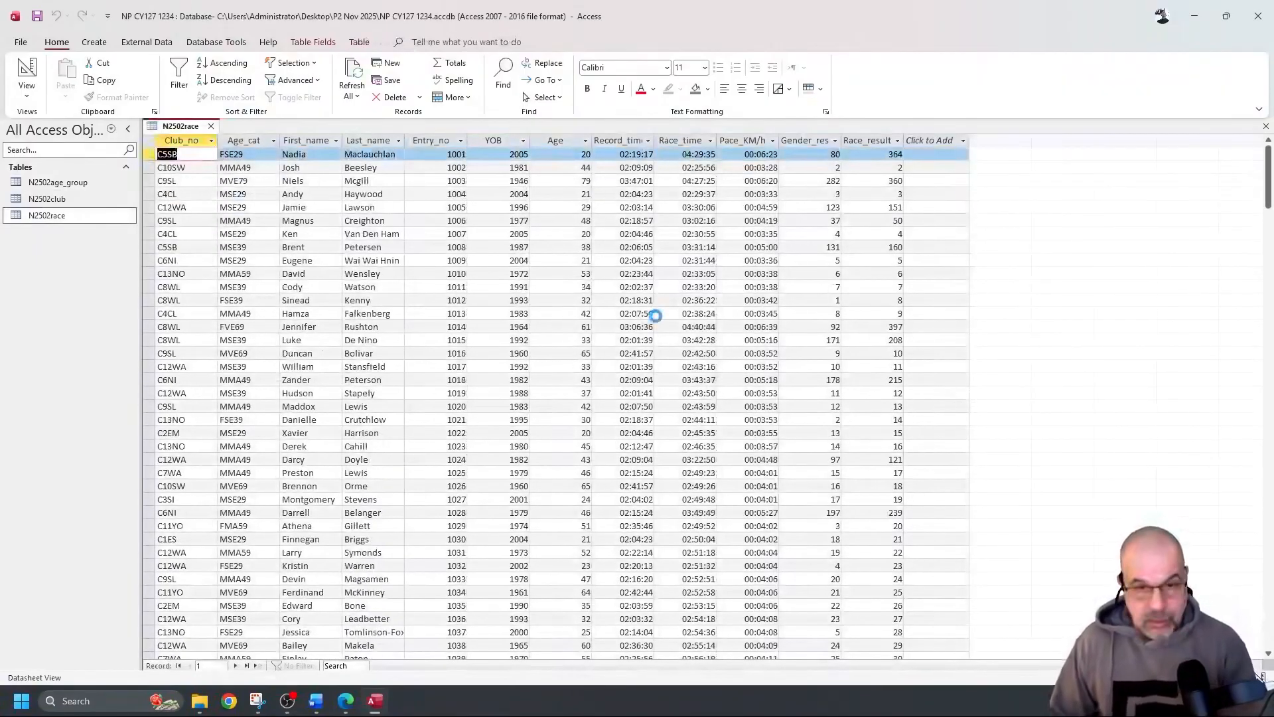
{"action": "key", "text": "ctrl+f"}
Search the whole N2502race table, not one field, for C5SB
{"action": "key", "text": "Right"}
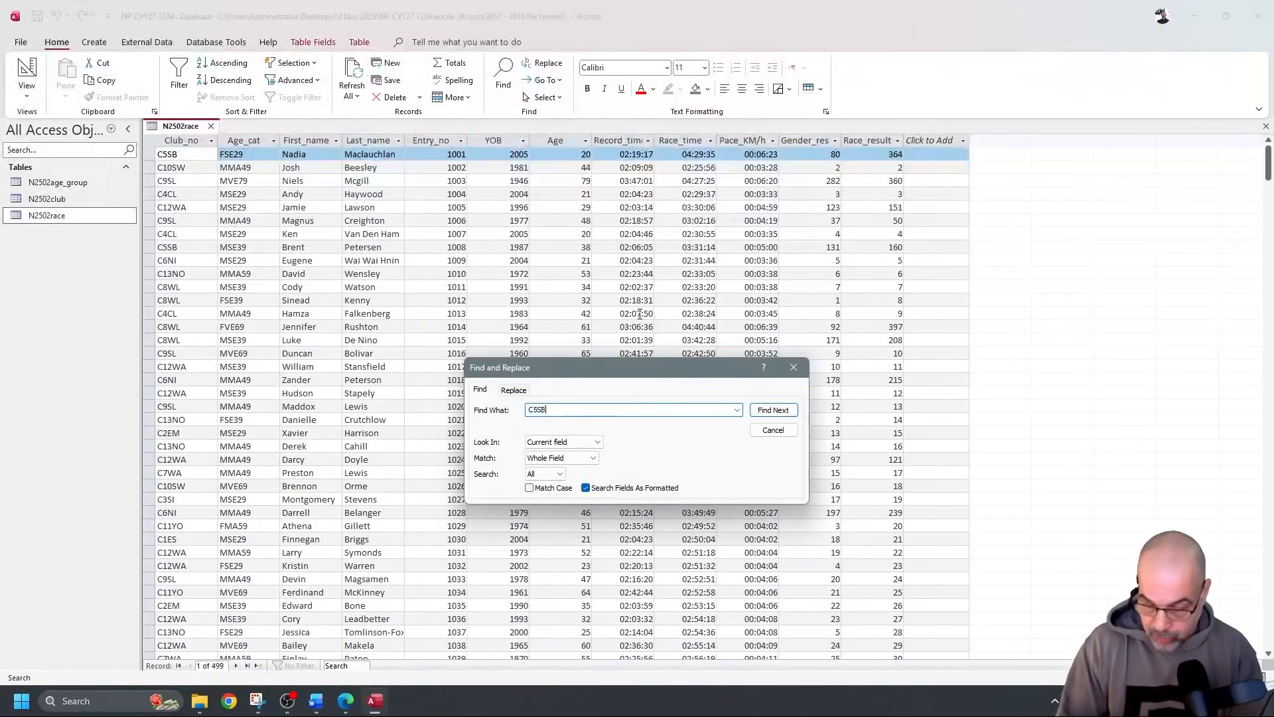
{"action": "left_click", "coordinate": [576, 442]}
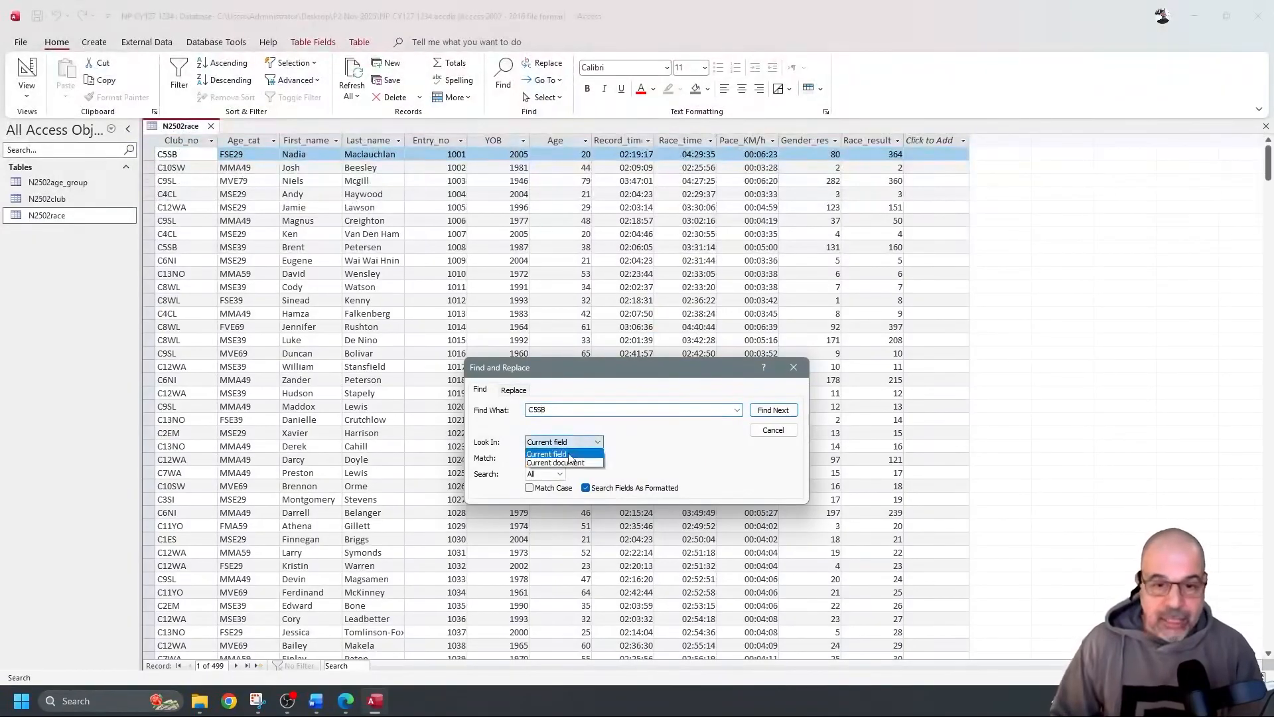
{"action": "left_click", "coordinate": [561, 465]}
{"action": "left_click", "coordinate": [774, 409]}
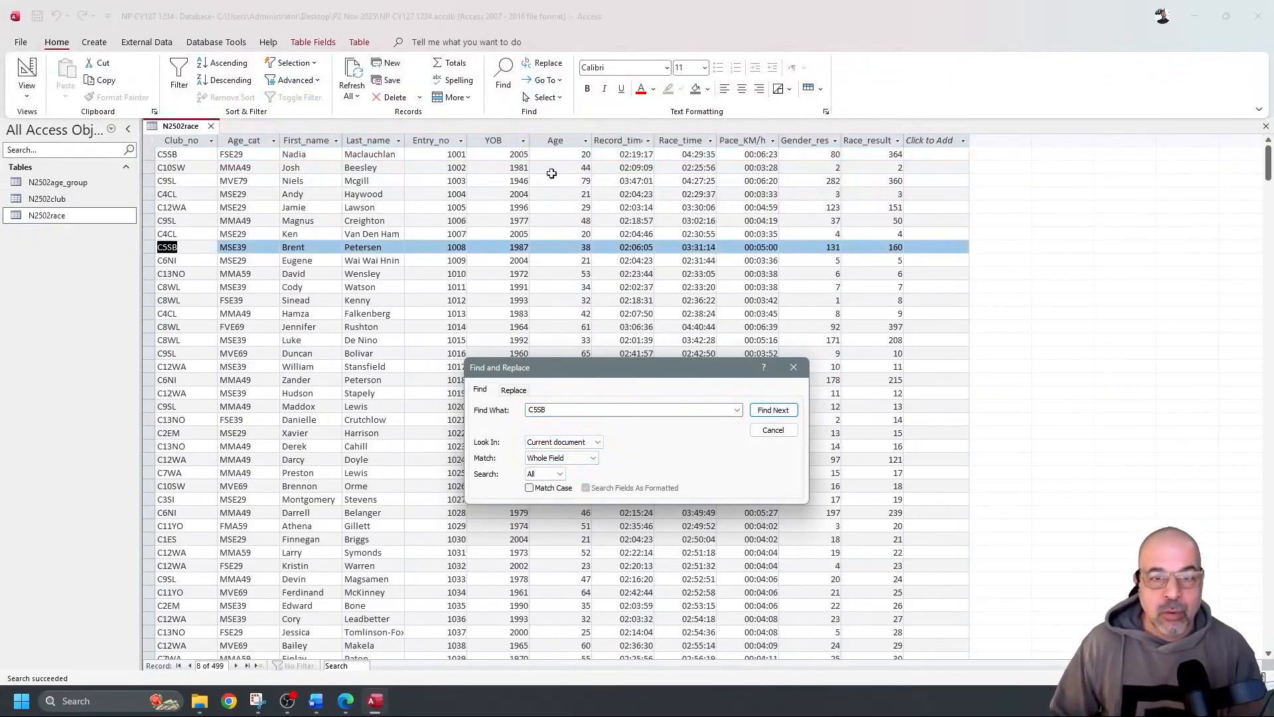
Step through the C5SB matches down to record 119, then close Find and Replace
{"action": "scroll", "coordinate": [627, 254], "scroll_direction": "down", "scroll_amount": 1}
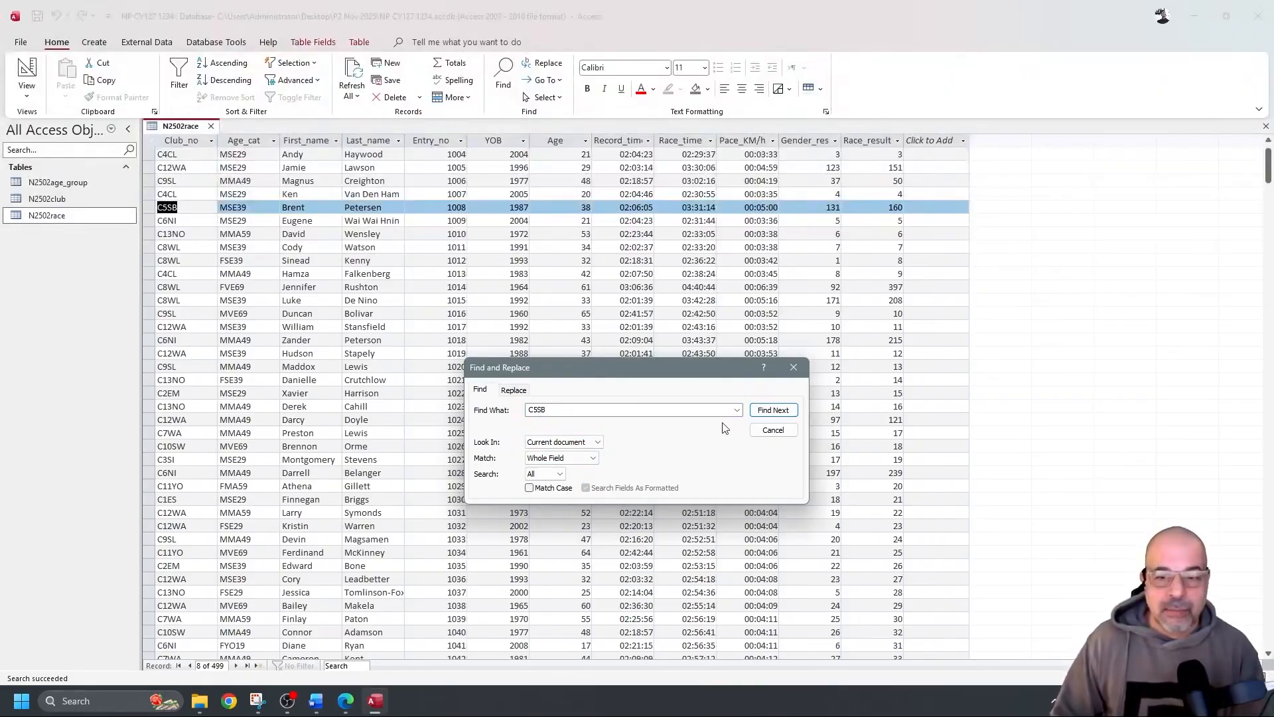
{"action": "left_click", "coordinate": [761, 413]}
{"action": "scroll", "coordinate": [599, 334], "scroll_direction": "down", "scroll_amount": 8}
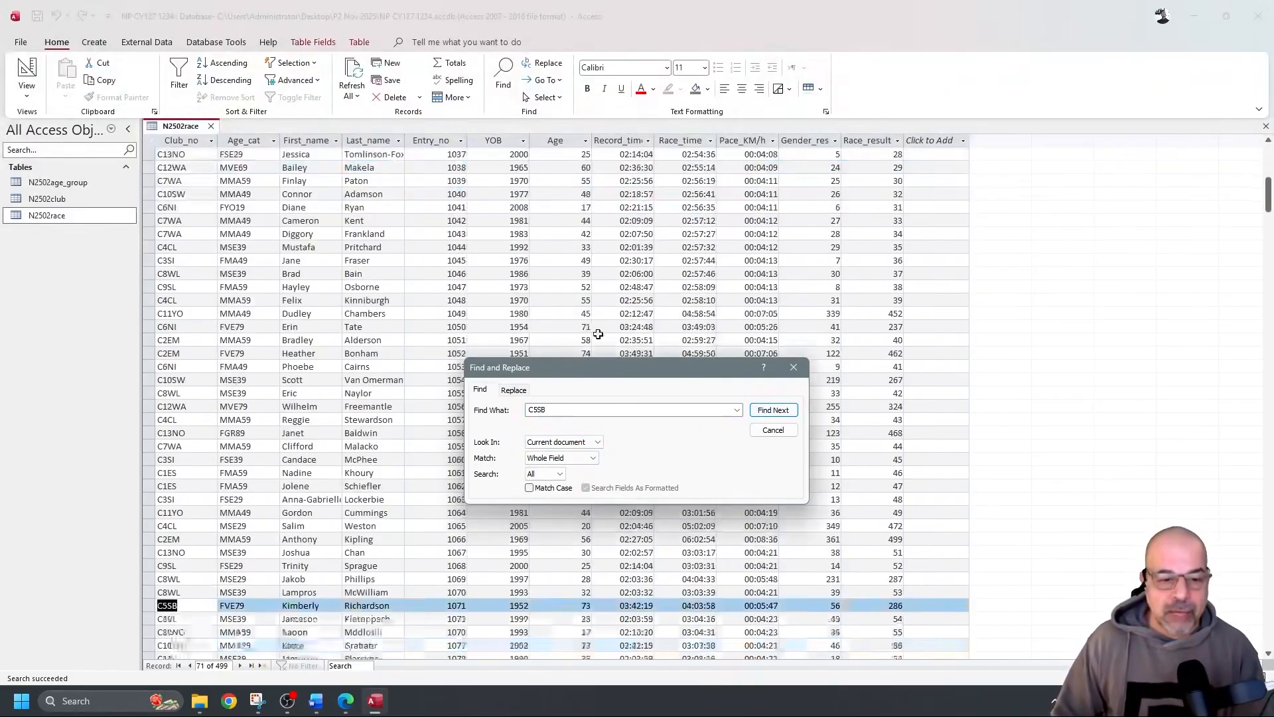
{"action": "left_click", "coordinate": [773, 410]}
{"action": "left_click", "coordinate": [773, 410]}
{"action": "left_click", "coordinate": [773, 410]}
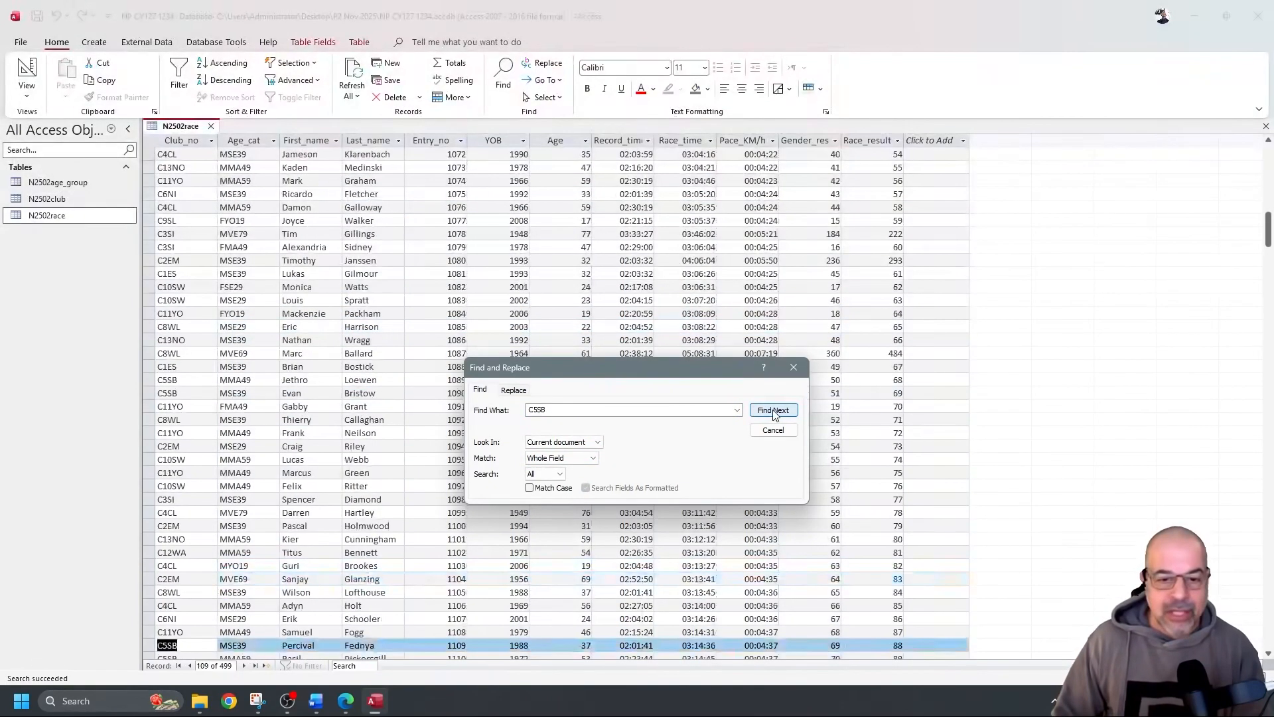
{"action": "left_click", "coordinate": [773, 410]}
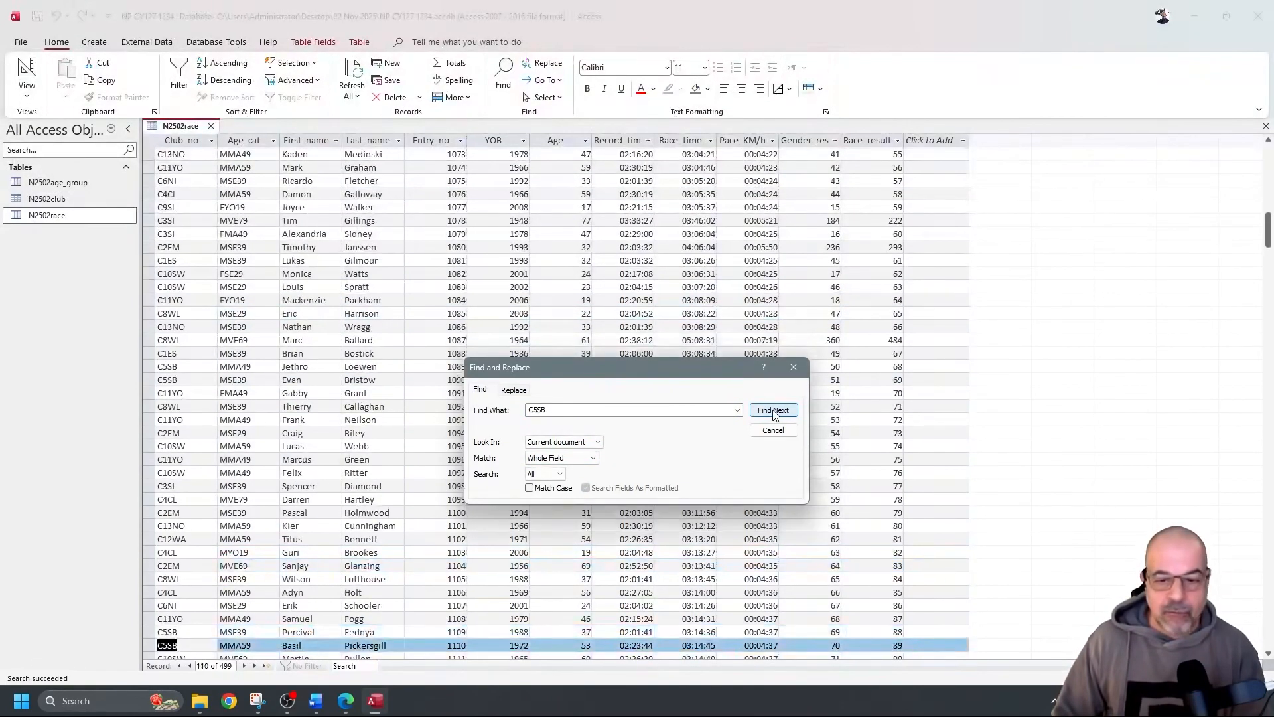
{"action": "left_click", "coordinate": [773, 410]}
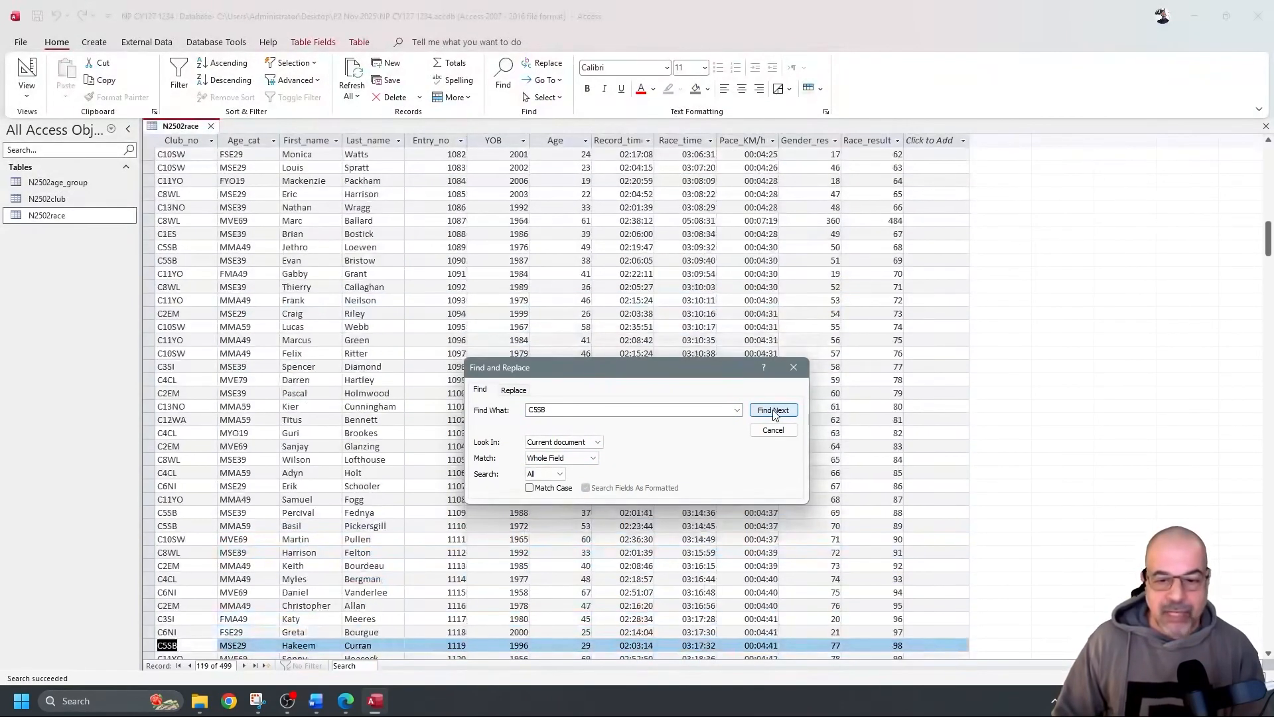
{"action": "left_click", "coordinate": [793, 367]}
Filter the race table to records where Entry_no equals 1498
{"action": "scroll", "coordinate": [498, 312], "scroll_direction": "up", "scroll_amount": 20}
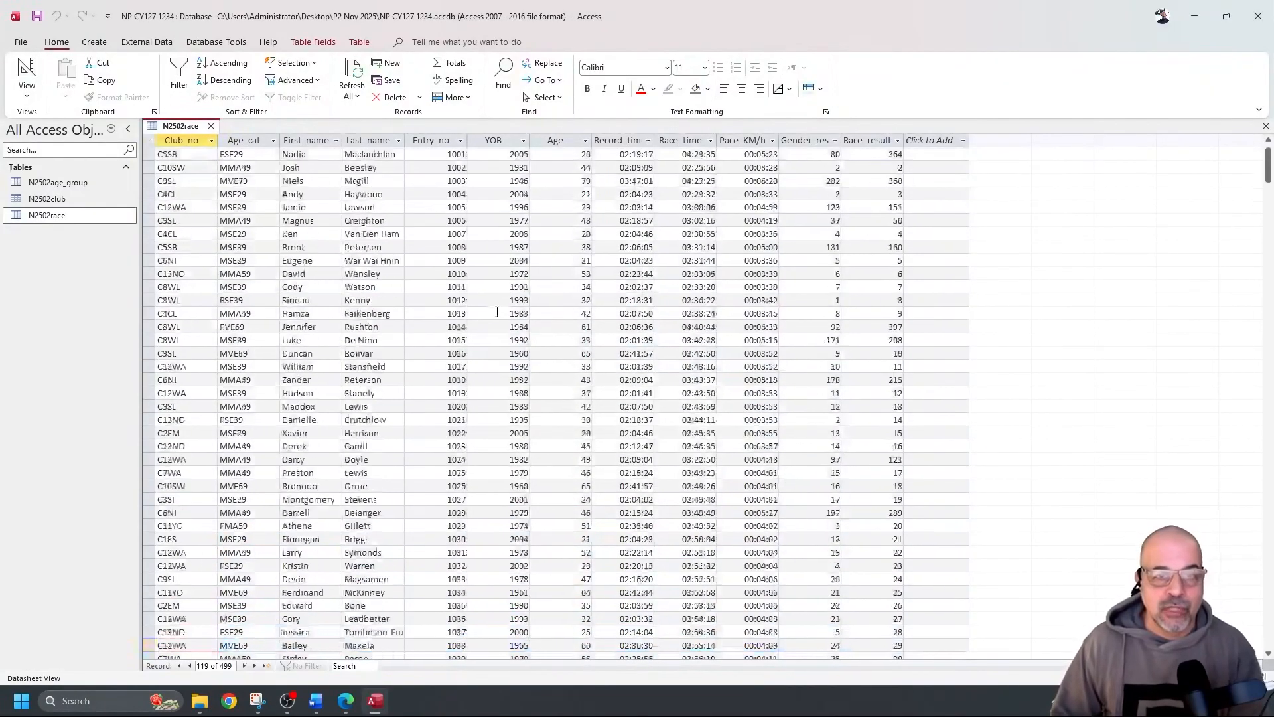
{"action": "left_click", "coordinate": [460, 142]}
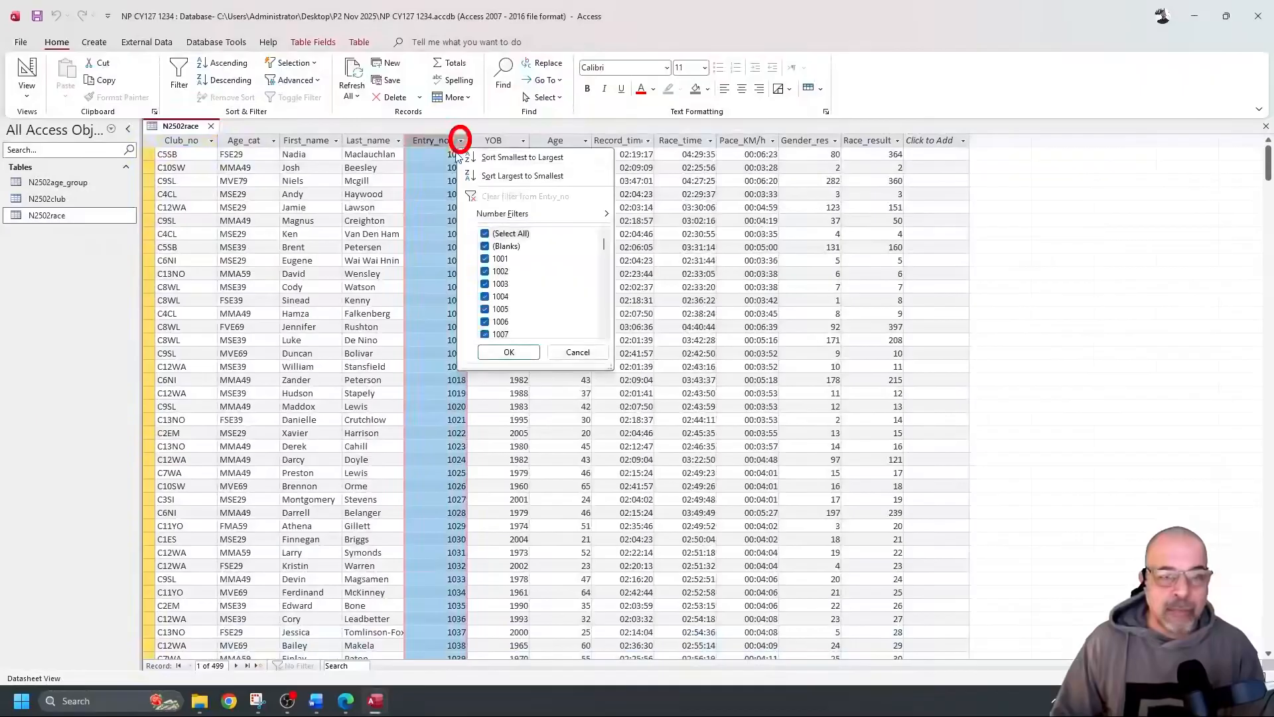
{"action": "mouse_move", "coordinate": [524, 214]}
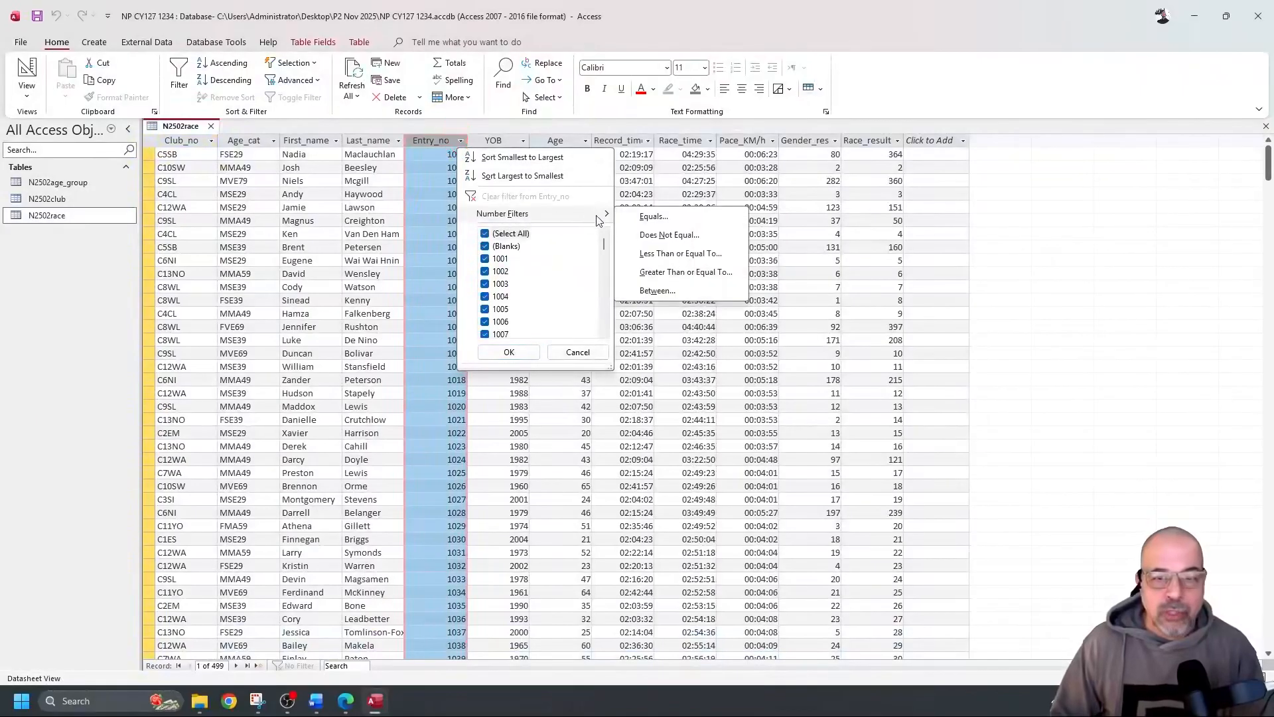
{"action": "left_click", "coordinate": [669, 222]}
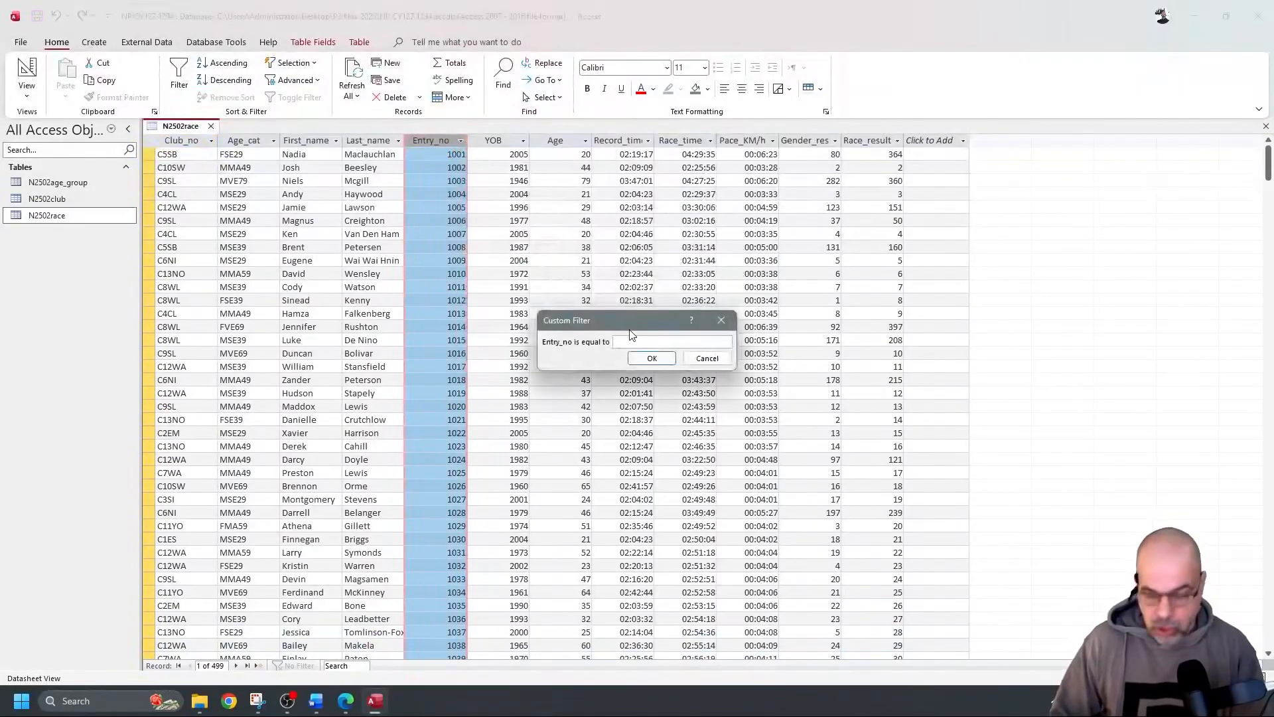
{"action": "key", "text": "Escape"}
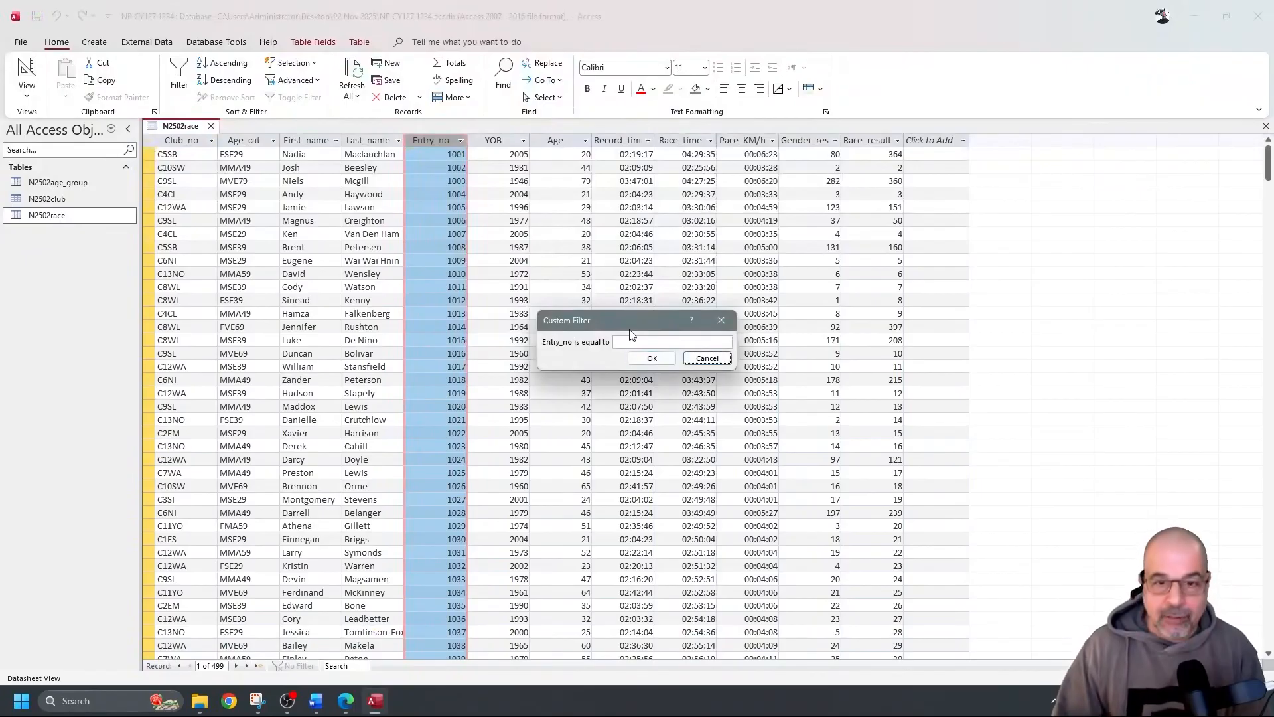
{"action": "key", "text": "Tab"}
{"action": "type", "text": "1498"}
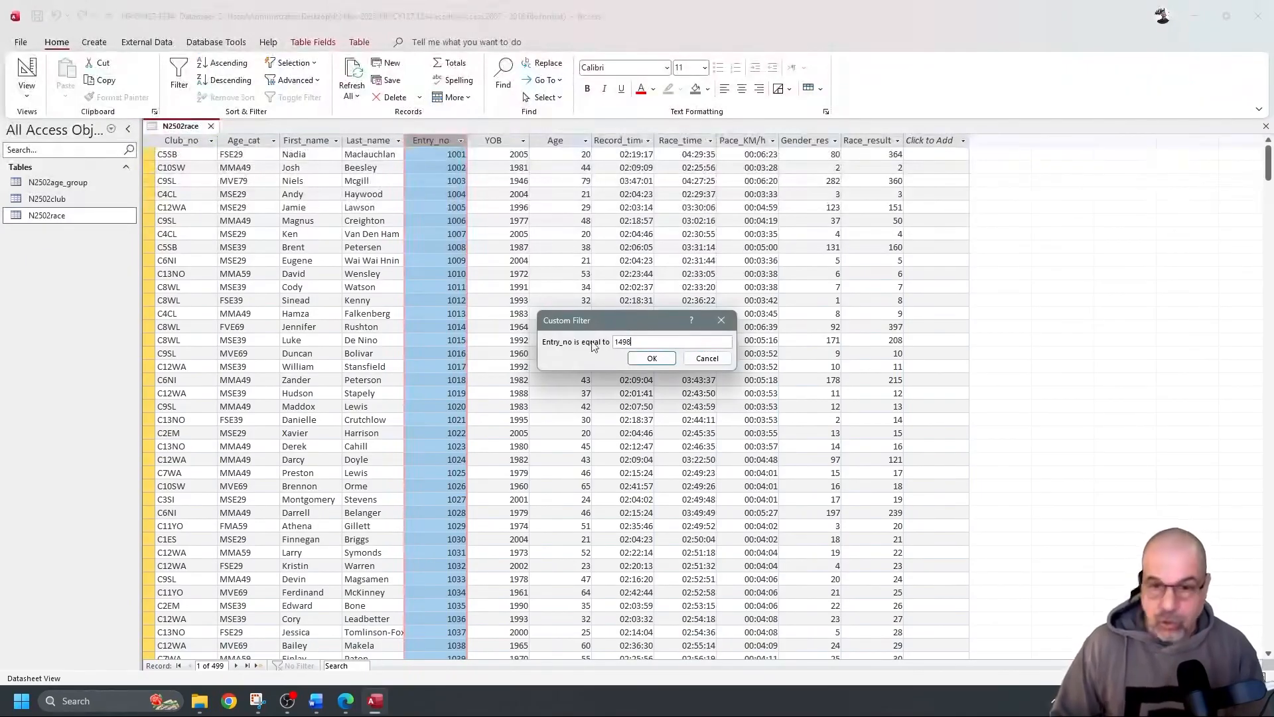
{"action": "left_click", "coordinate": [666, 360]}
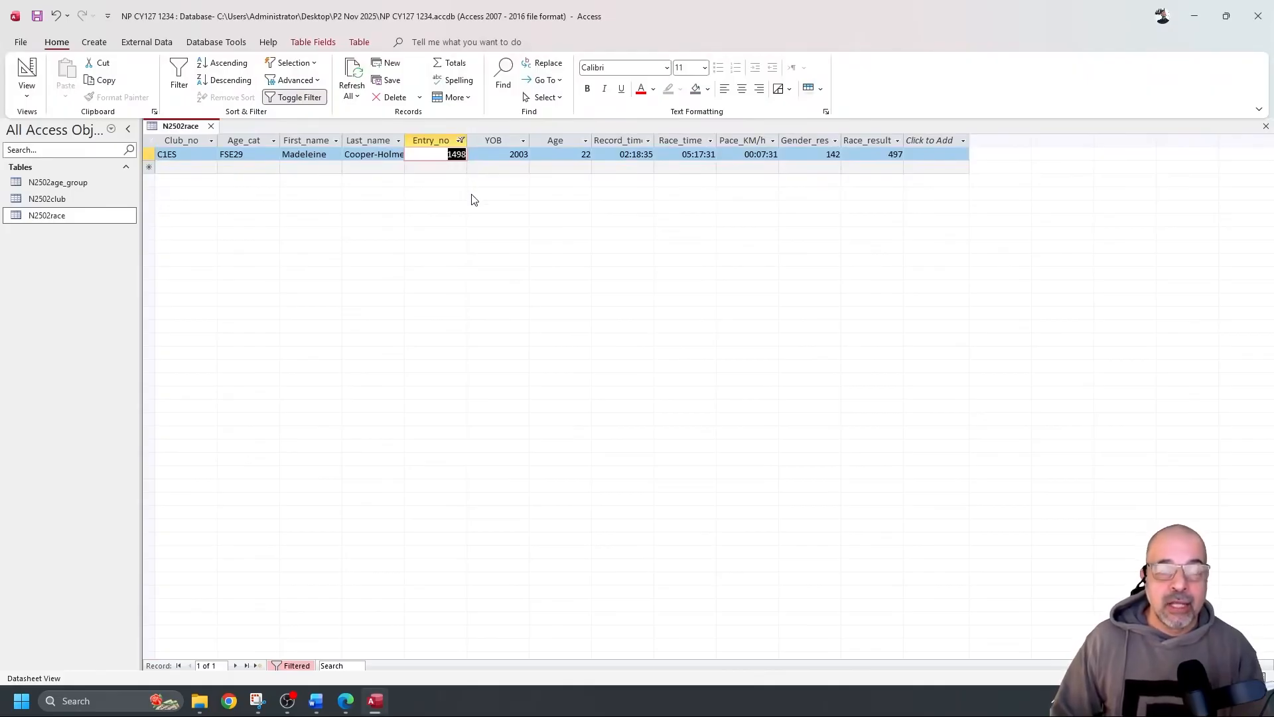
Show the Entry_no equals 1498 condition beside the filtered record and start a new snip
{"action": "left_click", "coordinate": [461, 141]}
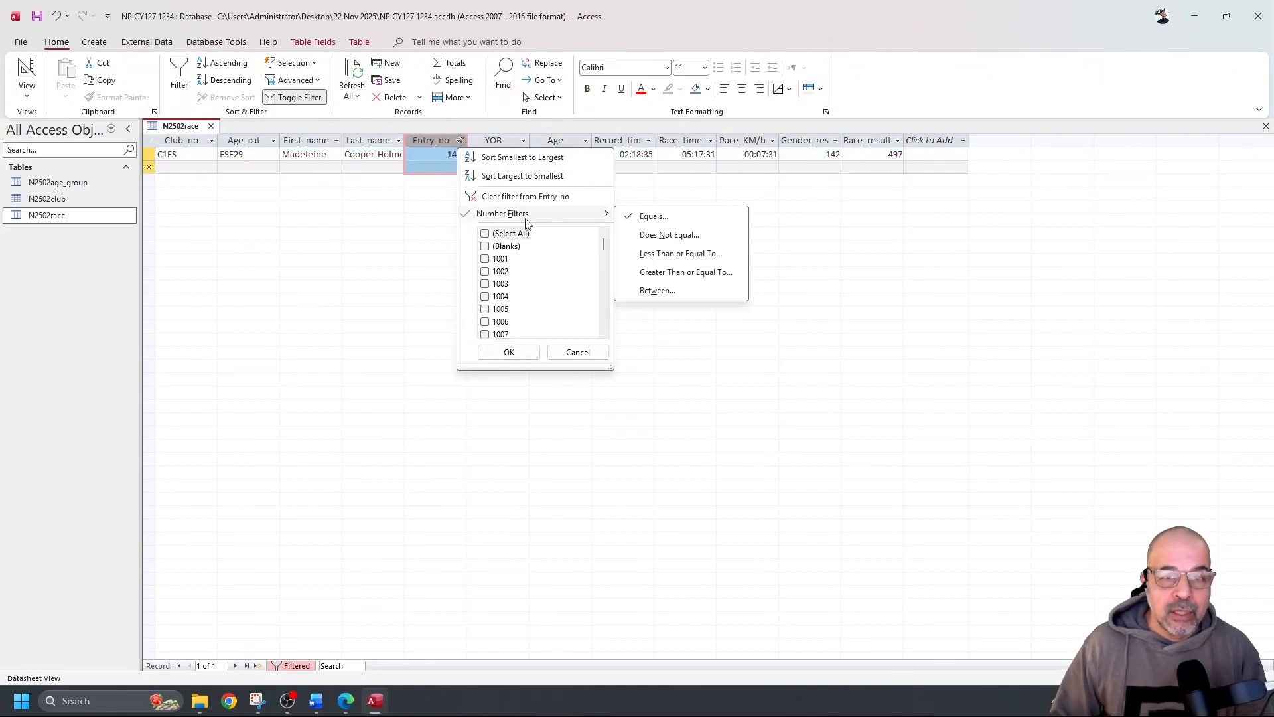
{"action": "left_click", "coordinate": [657, 217]}
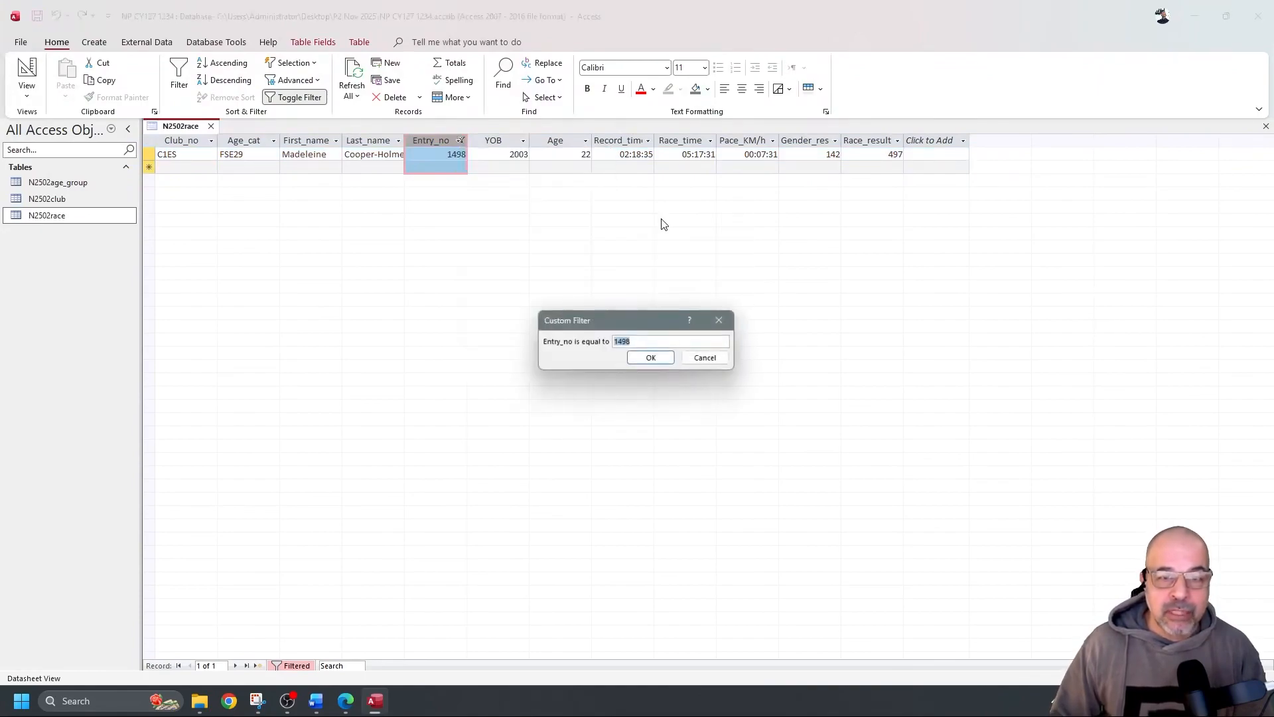
{"action": "left_click_drag", "start_coordinate": [627, 321], "coordinate": [534, 214]}
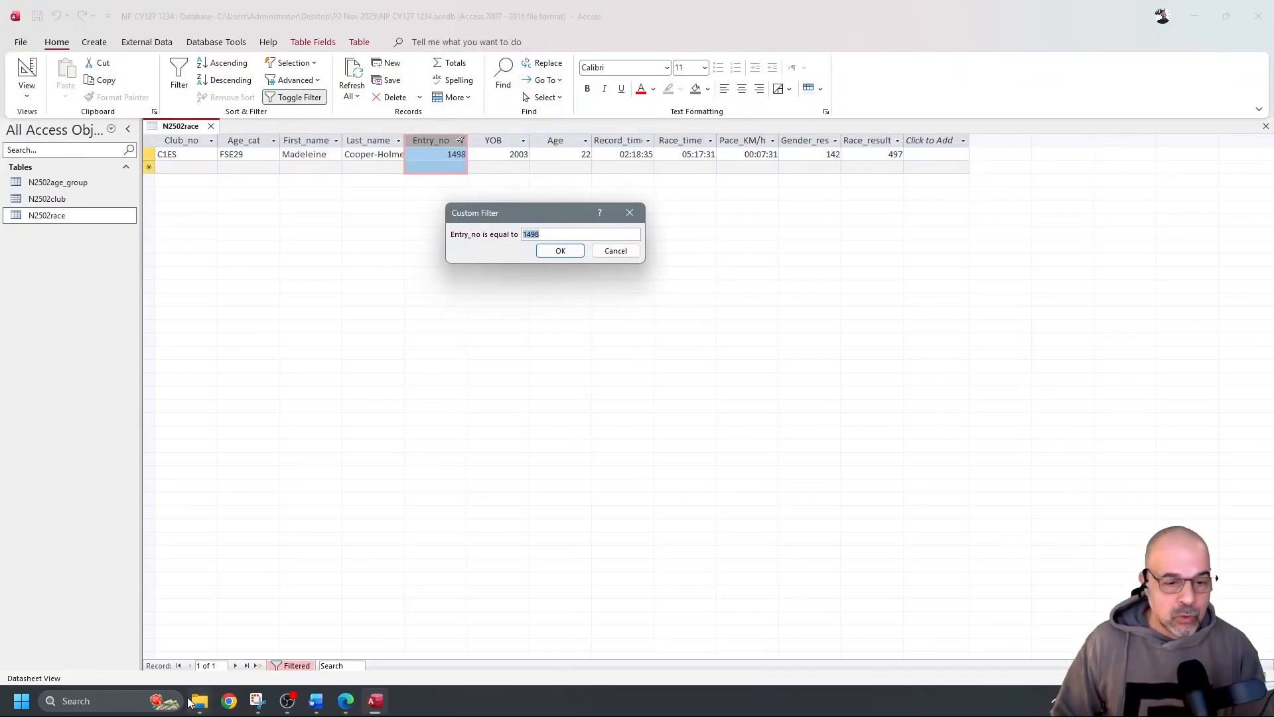
{"action": "mouse_move", "coordinate": [256, 700]}
{"action": "left_click", "coordinate": [296, 625]}
{"action": "left_click", "coordinate": [280, 36]}
Snip the filtered record with its Entry_no 1498 condition and return to the Word document
{"action": "left_click_drag", "start_coordinate": [144, 118], "coordinate": [711, 272]}
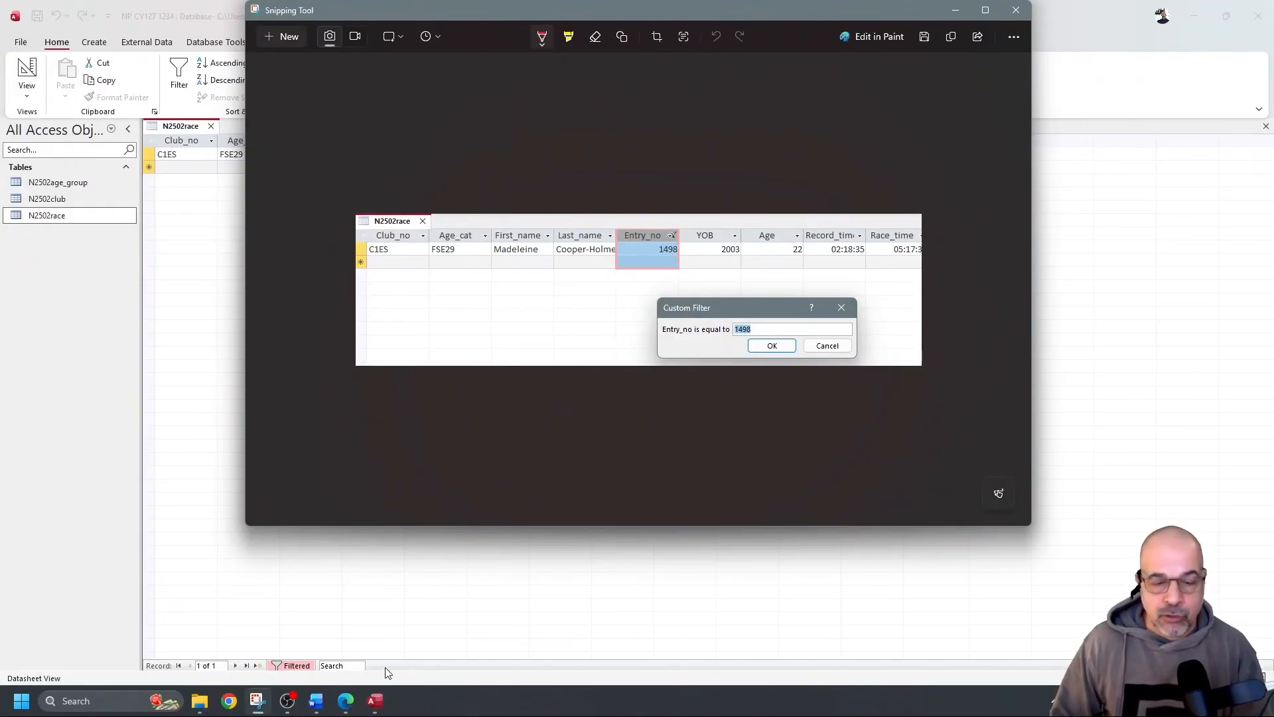
{"action": "left_click", "coordinate": [318, 702]}
Delete the blank lines below the relationships image and paste the Entry_no 1498 snip under Step 20 evidence
{"action": "scroll", "coordinate": [518, 465], "scroll_direction": "down", "scroll_amount": 5}
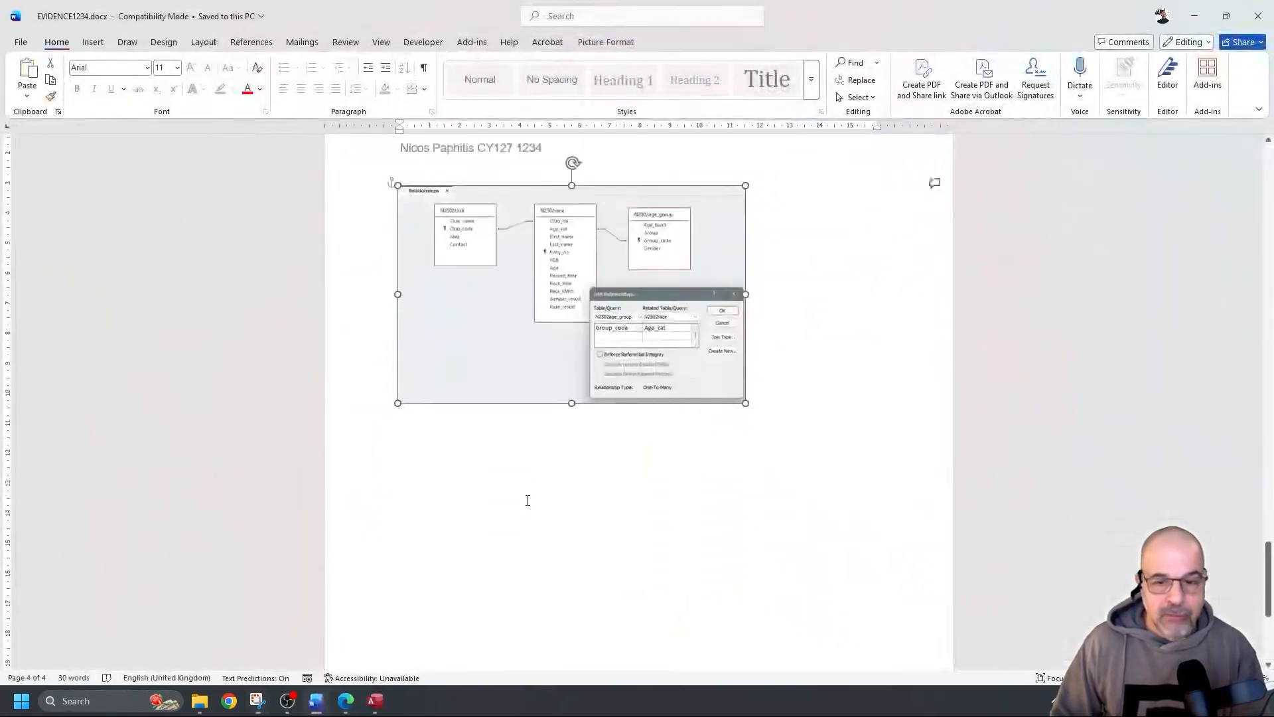
{"action": "left_click", "coordinate": [432, 301]}
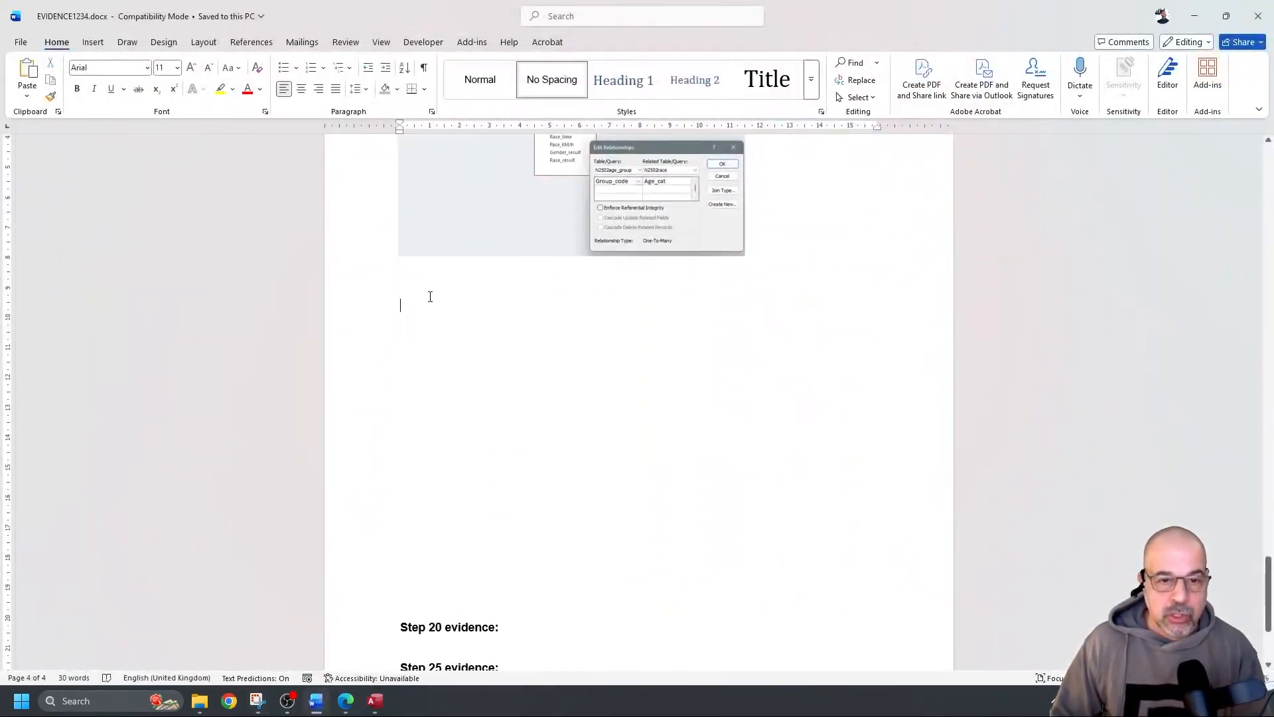
{"action": "key", "text": "Delete"}
{"action": "key", "text": "Delete"}
{"action": "key", "text": "Delete"}
{"action": "key", "text": "Delete"}
{"action": "key", "text": "Delete"}
{"action": "key", "text": "Delete"}
{"action": "key", "text": "Delete"}
{"action": "key", "text": "Delete"}
{"action": "key", "text": "Delete"}
{"action": "key", "text": "Delete"}
{"action": "key", "text": "Delete"}
{"action": "key", "text": "Delete"}
{"action": "key", "text": "Delete"}
{"action": "key", "text": "Delete"}
{"action": "key", "text": "Delete"}
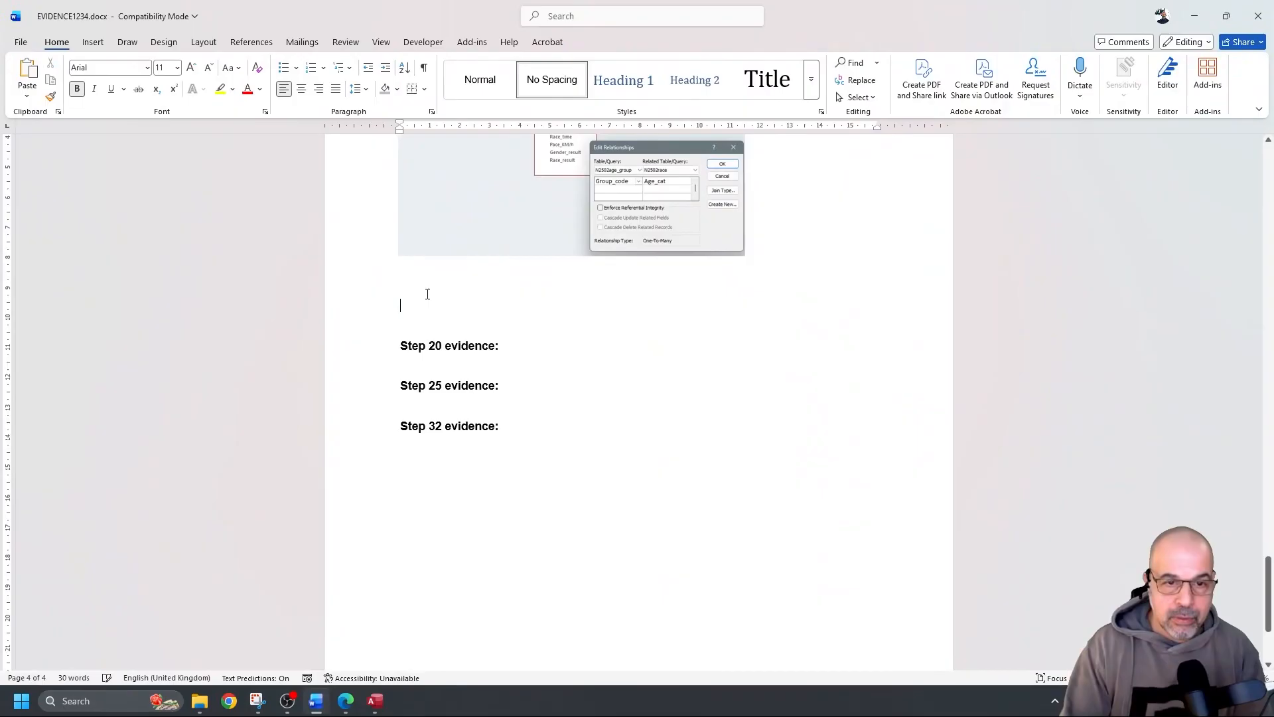
{"action": "key", "text": "Delete"}
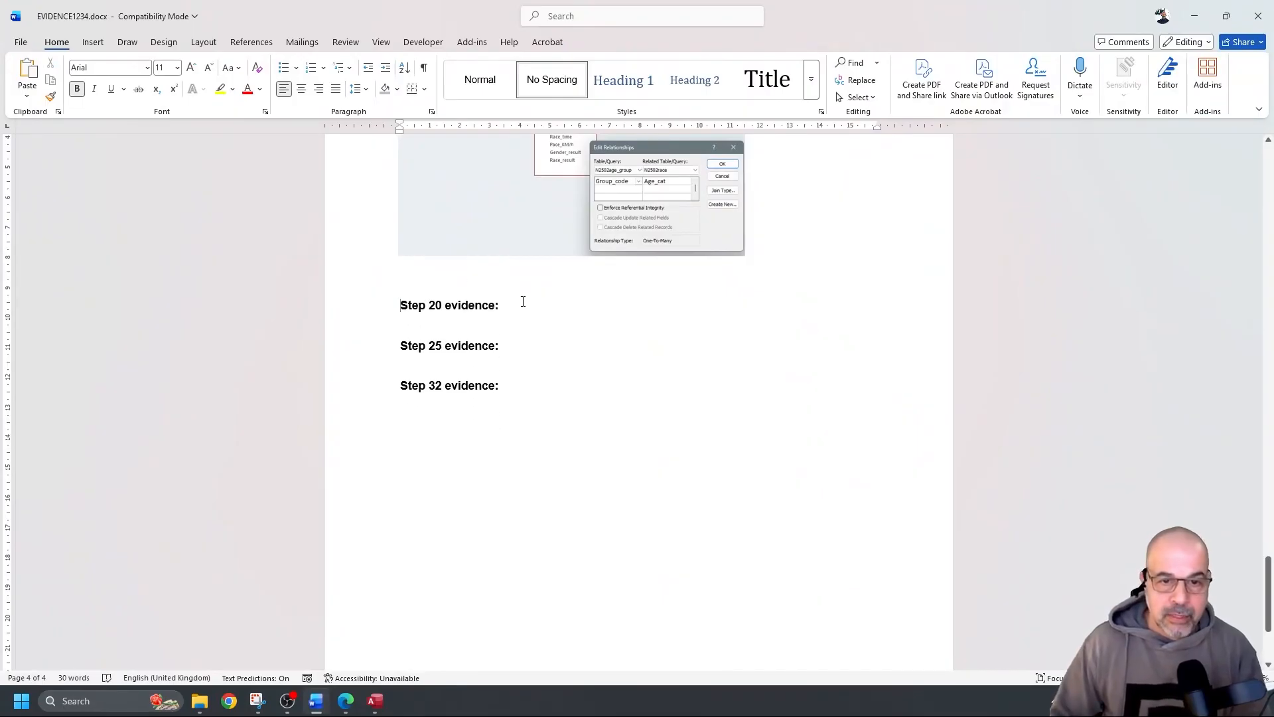
{"action": "key", "text": "Return"}
{"action": "key", "text": "Return"}
{"action": "key", "text": "Return"}
{"action": "key", "text": "Return"}
{"action": "key", "text": "Return"}
{"action": "key", "text": "Return"}
{"action": "key", "text": "Return"}
{"action": "key", "text": "Return"}
{"action": "key", "text": "Return"}
{"action": "key", "text": "Return"}
{"action": "key", "text": "Return"}
{"action": "key", "text": "Return"}
{"action": "key", "text": "Return"}
{"action": "key", "text": "Return"}
{"action": "key", "text": "Return"}
{"action": "key", "text": "Return"}
{"action": "key", "text": "Return"}
{"action": "key", "text": "Return"}
{"action": "key", "text": "Return"}
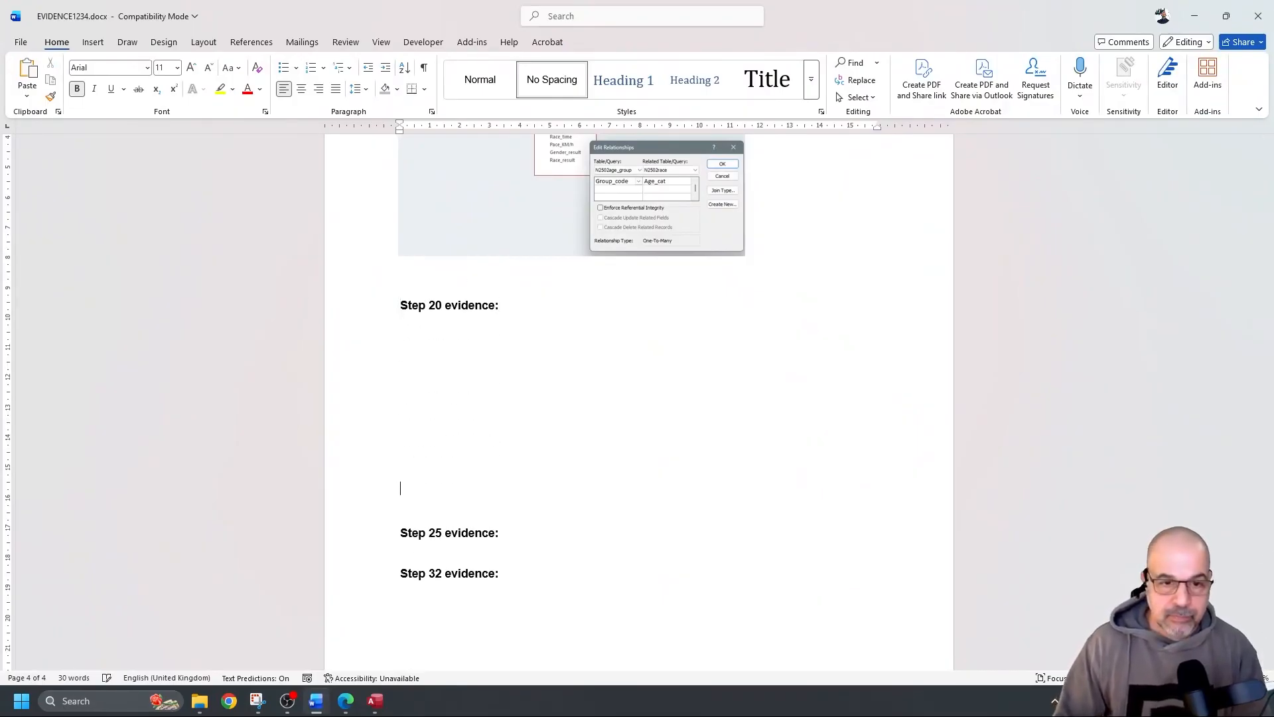
{"action": "key", "text": "ctrl+v"}
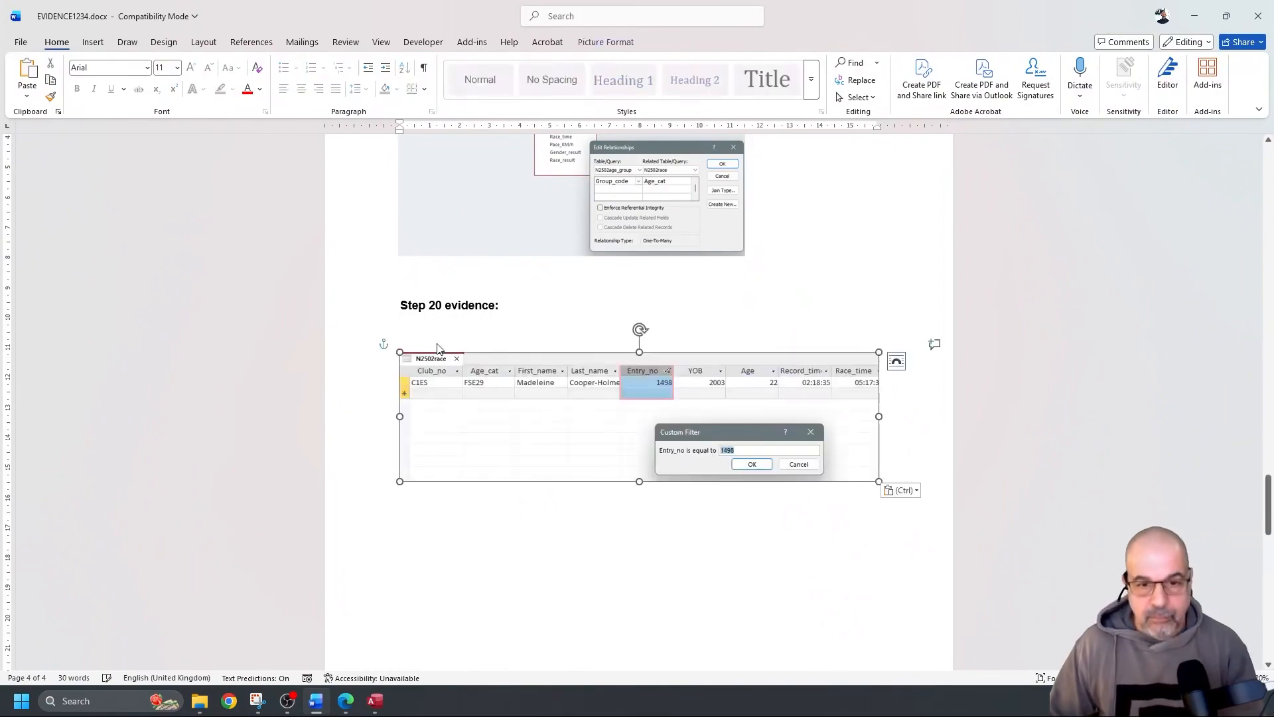
{"action": "scroll", "coordinate": [584, 407], "scroll_direction": "down", "scroll_amount": 2}
{"action": "left_click", "coordinate": [470, 373]}
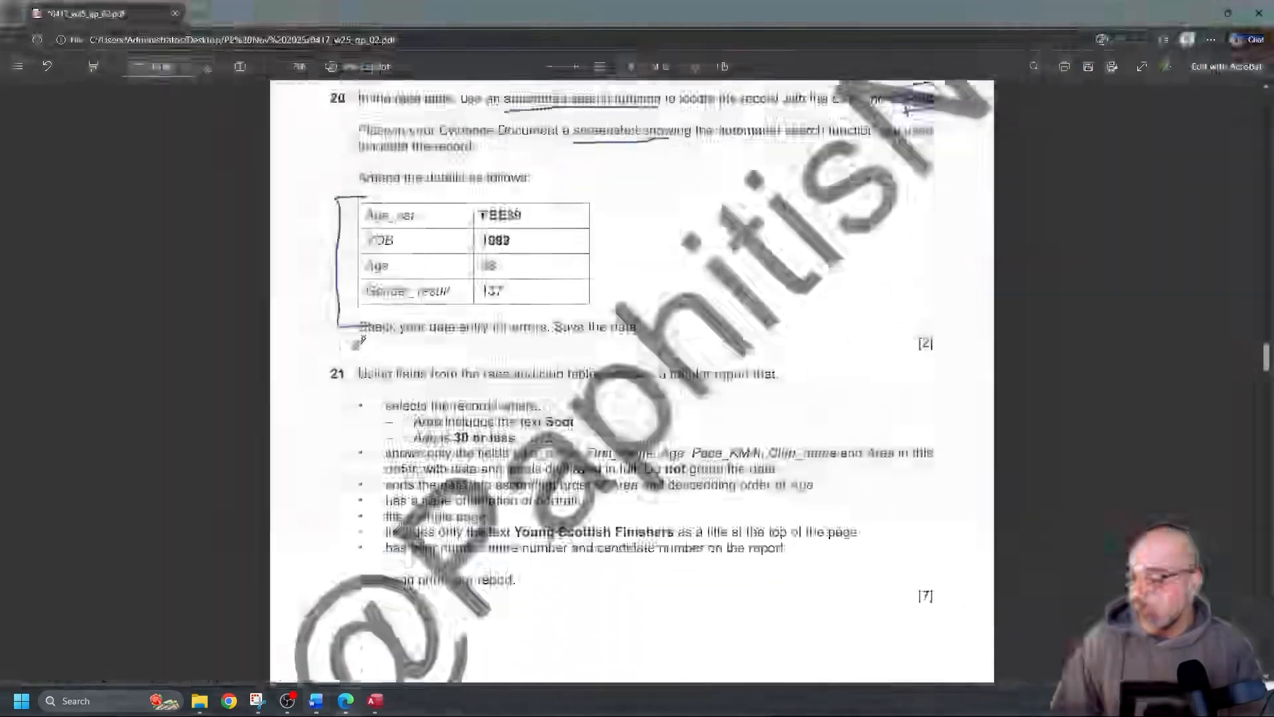
{"action": "scroll", "coordinate": [359, 342], "scroll_direction": "down", "scroll_amount": 2}
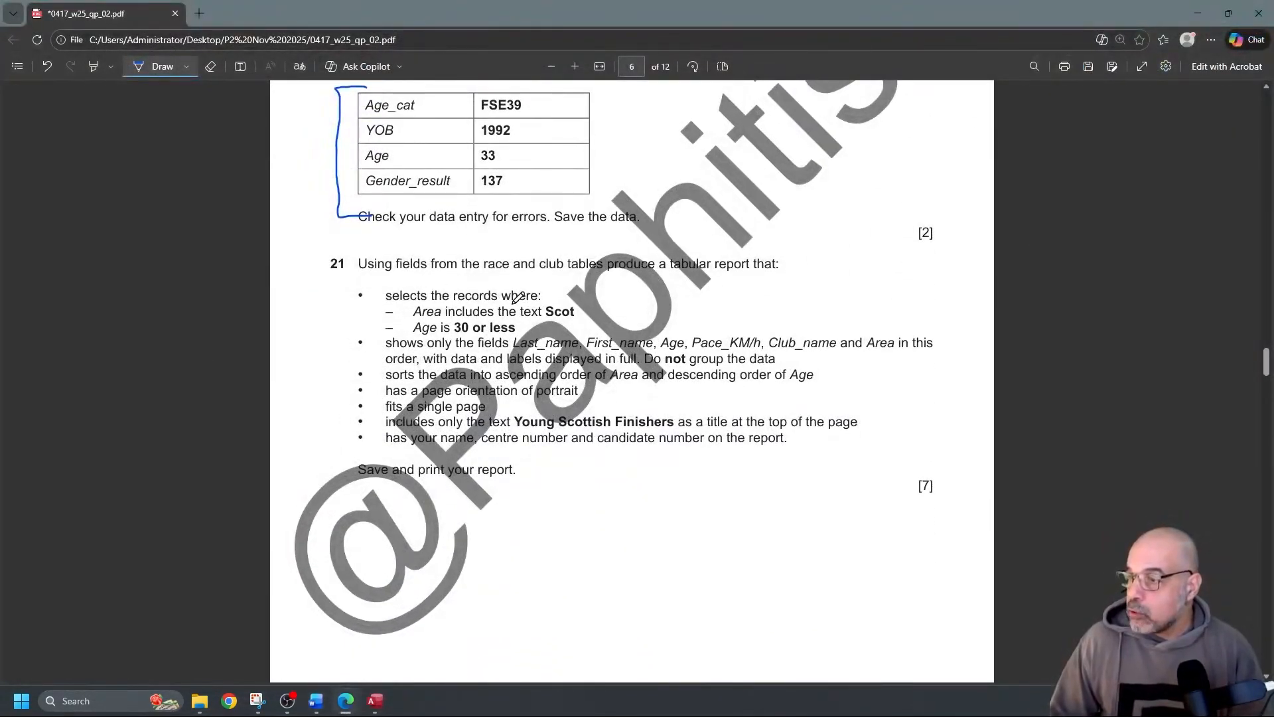
In question 21, underline 'race and club tables', 'Scot' and '30 or less'
{"action": "left_click_drag", "start_coordinate": [489, 276], "coordinate": [583, 277]}
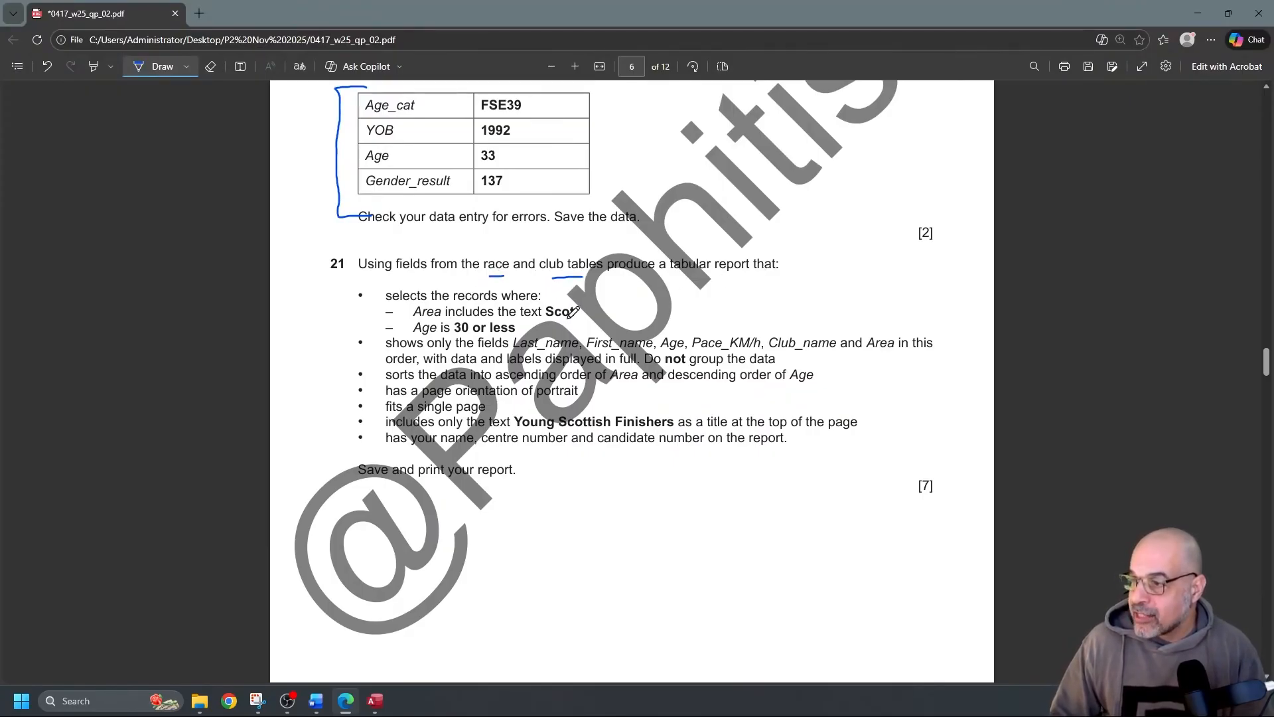
{"action": "left_click_drag", "start_coordinate": [542, 318], "coordinate": [572, 317]}
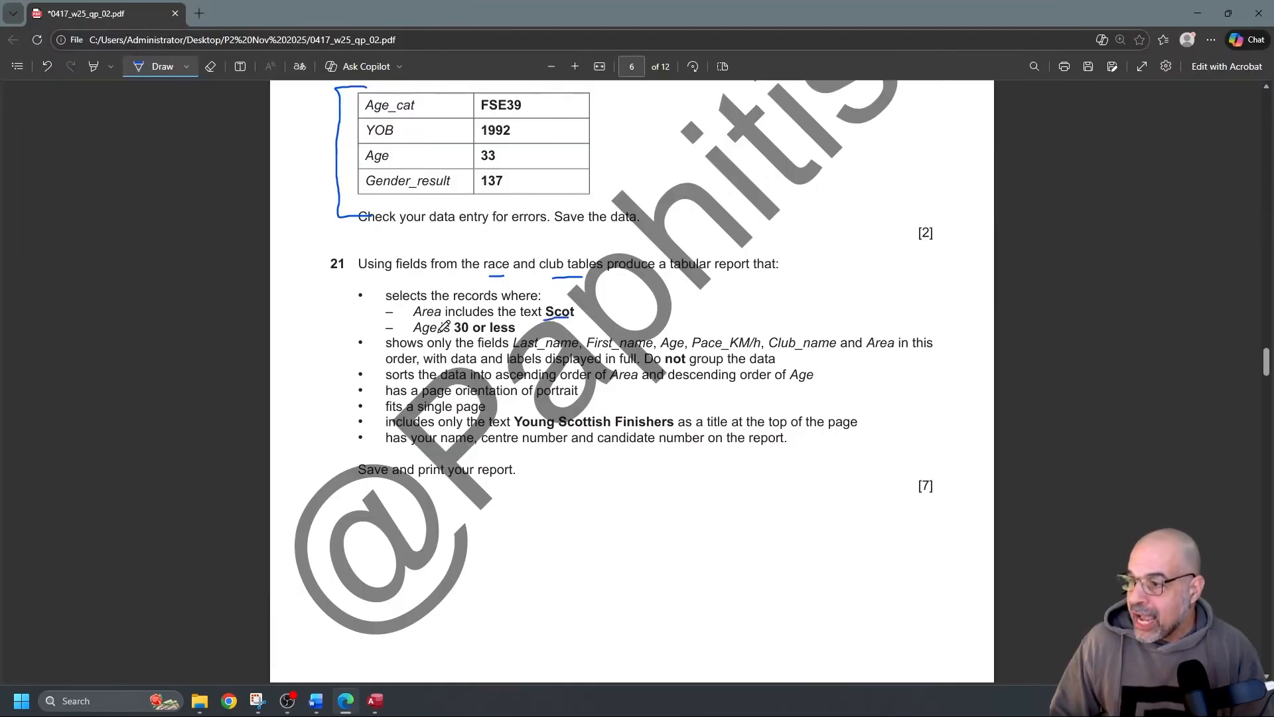
{"action": "left_click_drag", "start_coordinate": [461, 336], "coordinate": [515, 335]}
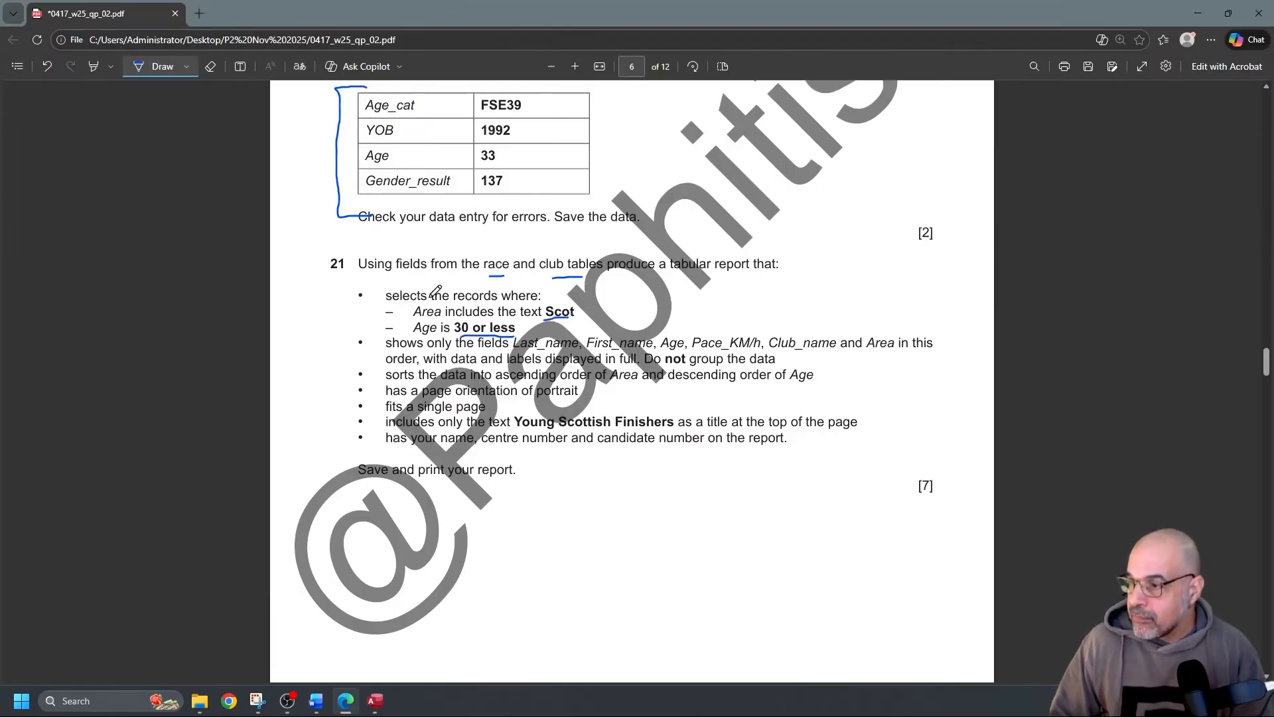
Mark the 'shows only the fields' bullet and underline Last_name, First_name and the other required fields
{"action": "scroll", "coordinate": [436, 291], "scroll_direction": "down", "scroll_amount": 2}
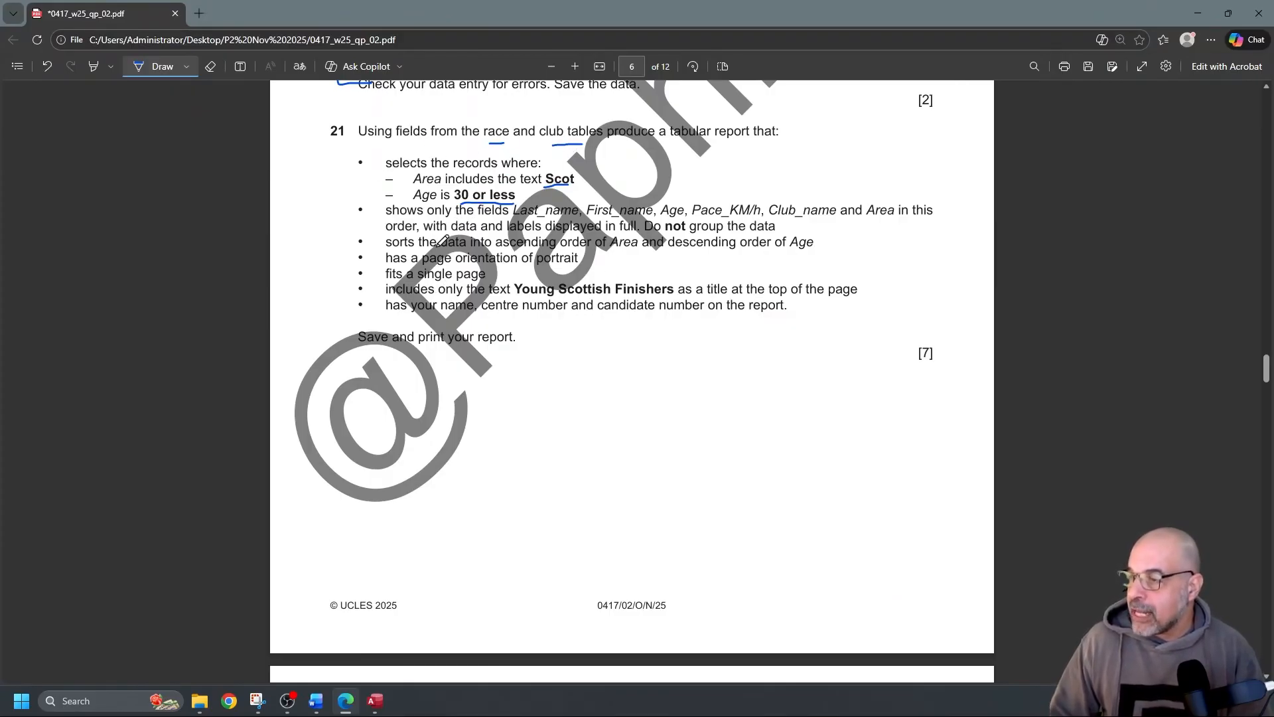
{"action": "scroll", "coordinate": [455, 217], "scroll_direction": "up", "scroll_amount": 2}
{"action": "scroll", "coordinate": [436, 259], "scroll_direction": "up", "scroll_amount": 1}
{"action": "scroll", "coordinate": [437, 259], "scroll_direction": "up", "scroll_amount": 1}
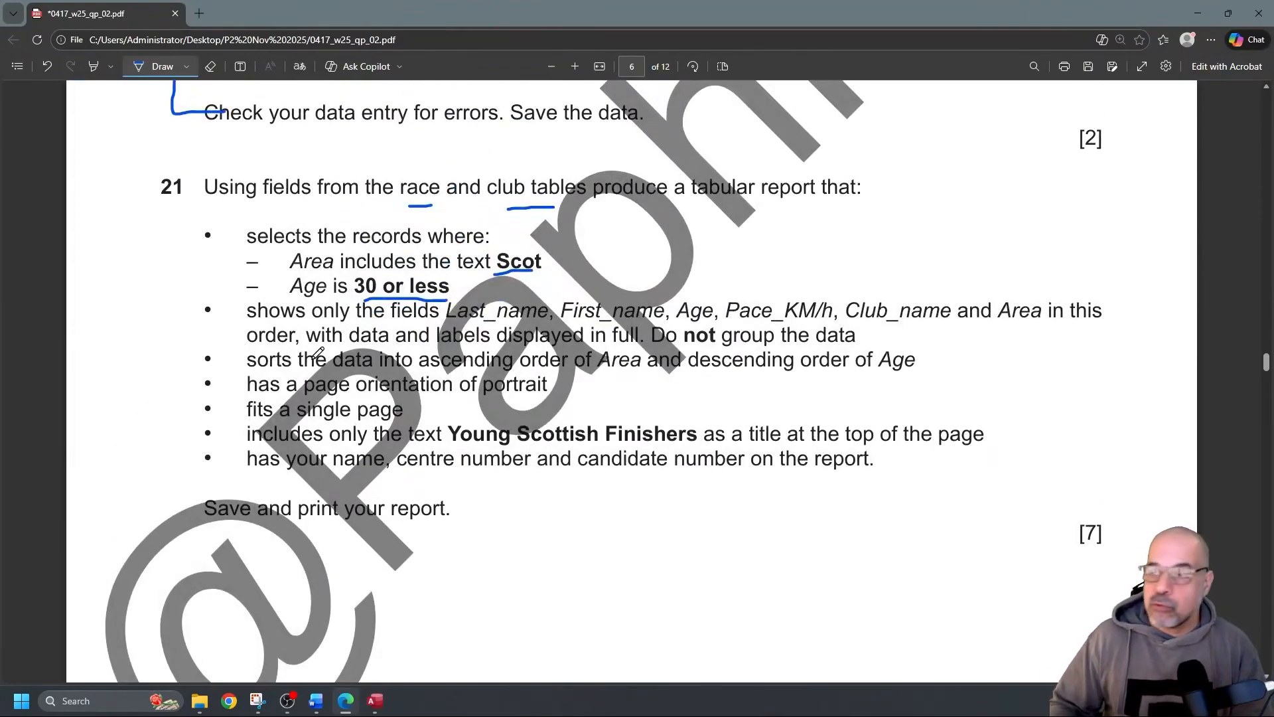
{"action": "mouse_move", "coordinate": [159, 315]}
{"action": "left_mouse_down"}
{"action": "mouse_move", "coordinate": [208, 308]}
{"action": "mouse_move", "coordinate": [183, 323]}
{"action": "left_mouse_up"}
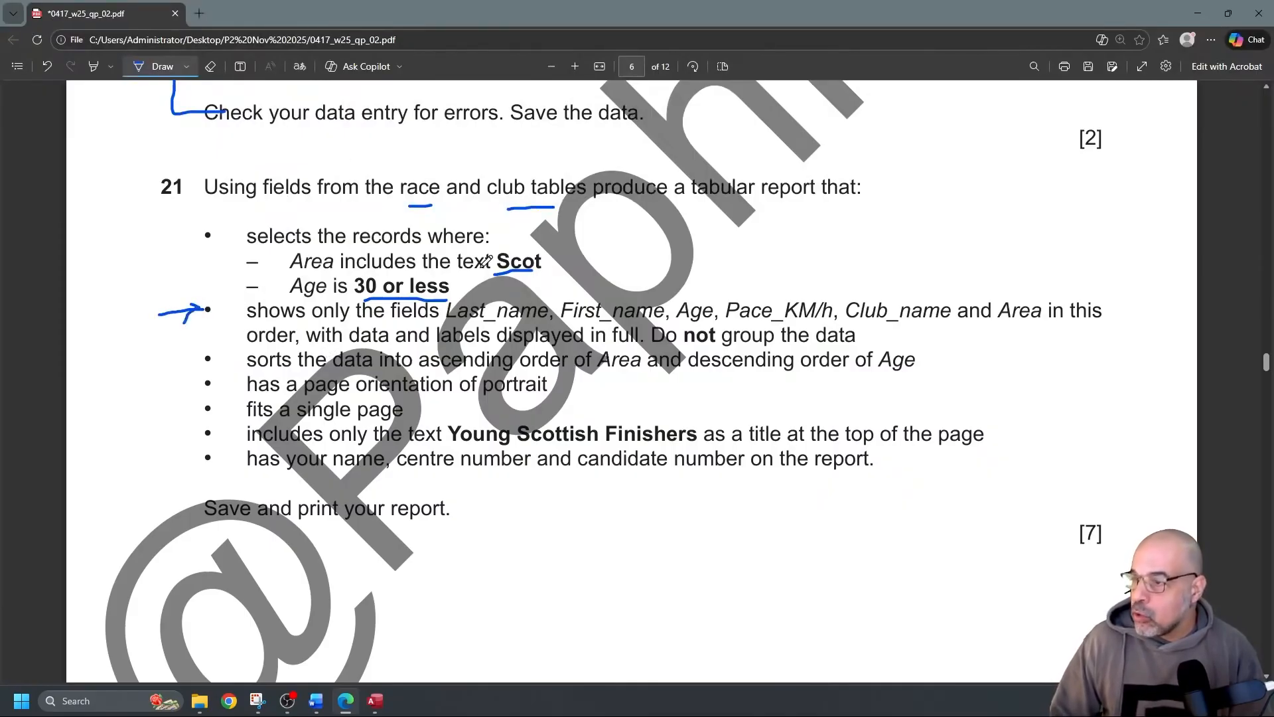
{"action": "left_click_drag", "start_coordinate": [449, 325], "coordinate": [918, 321]}
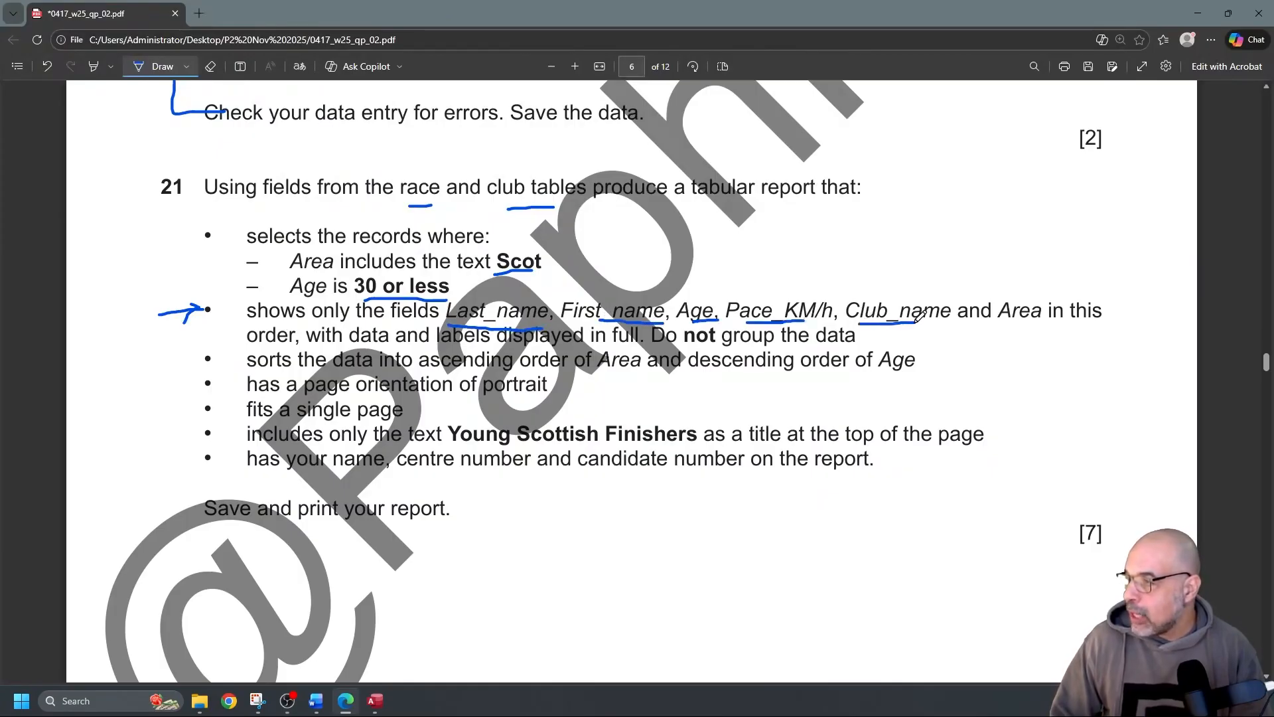
{"action": "left_click_drag", "start_coordinate": [1003, 323], "coordinate": [1043, 321]}
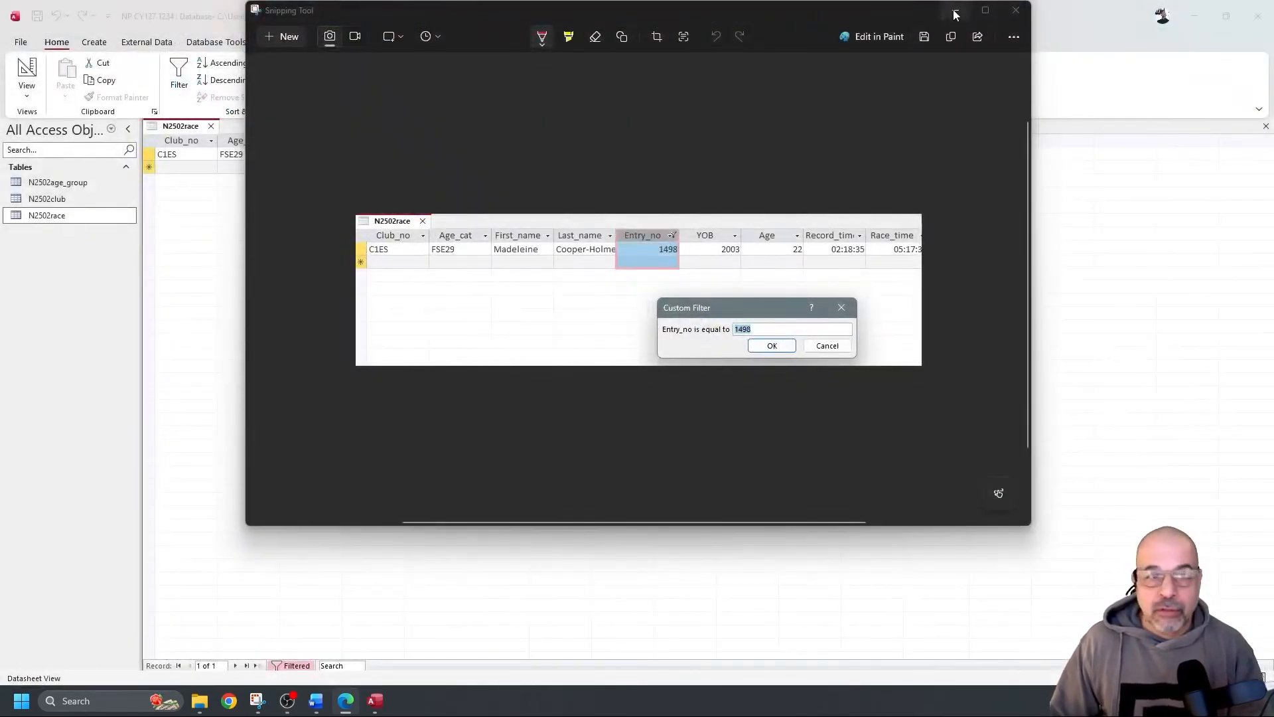
{"action": "left_click", "coordinate": [955, 11]}
Clear the Entry_no 1498 filter so all race records show again
{"action": "left_click", "coordinate": [556, 253]}
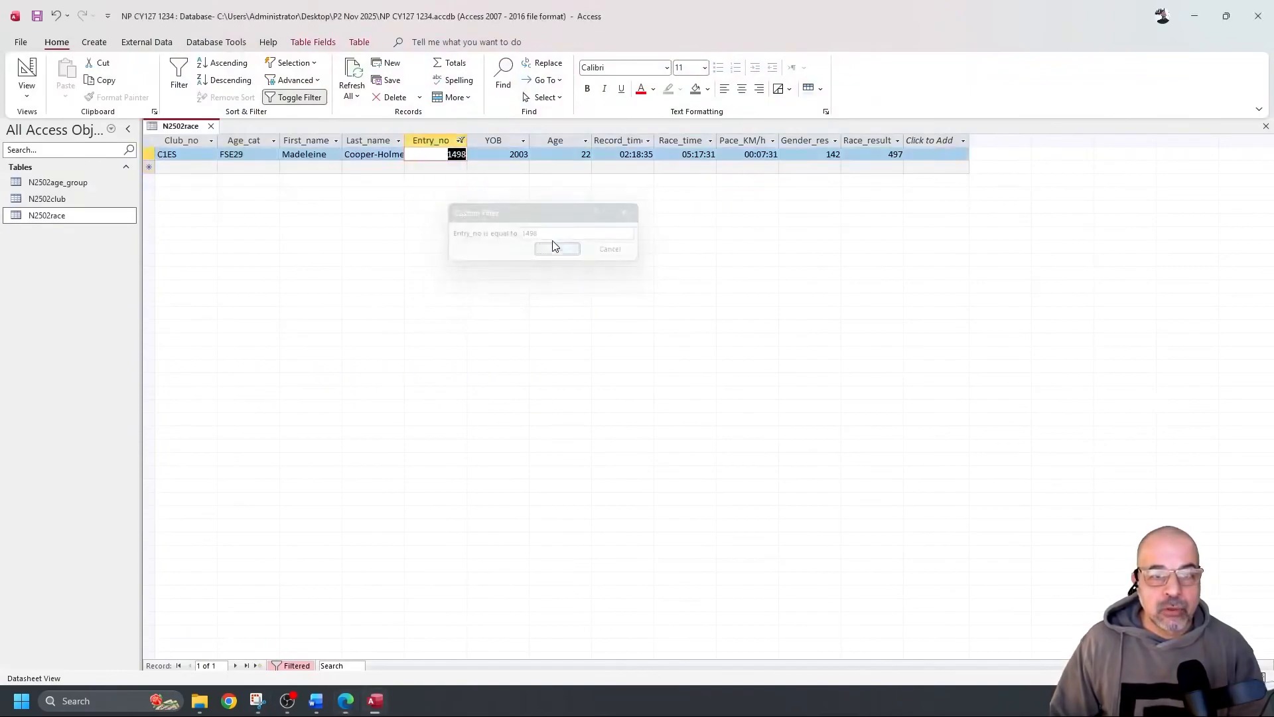
{"action": "left_click", "coordinate": [461, 141]}
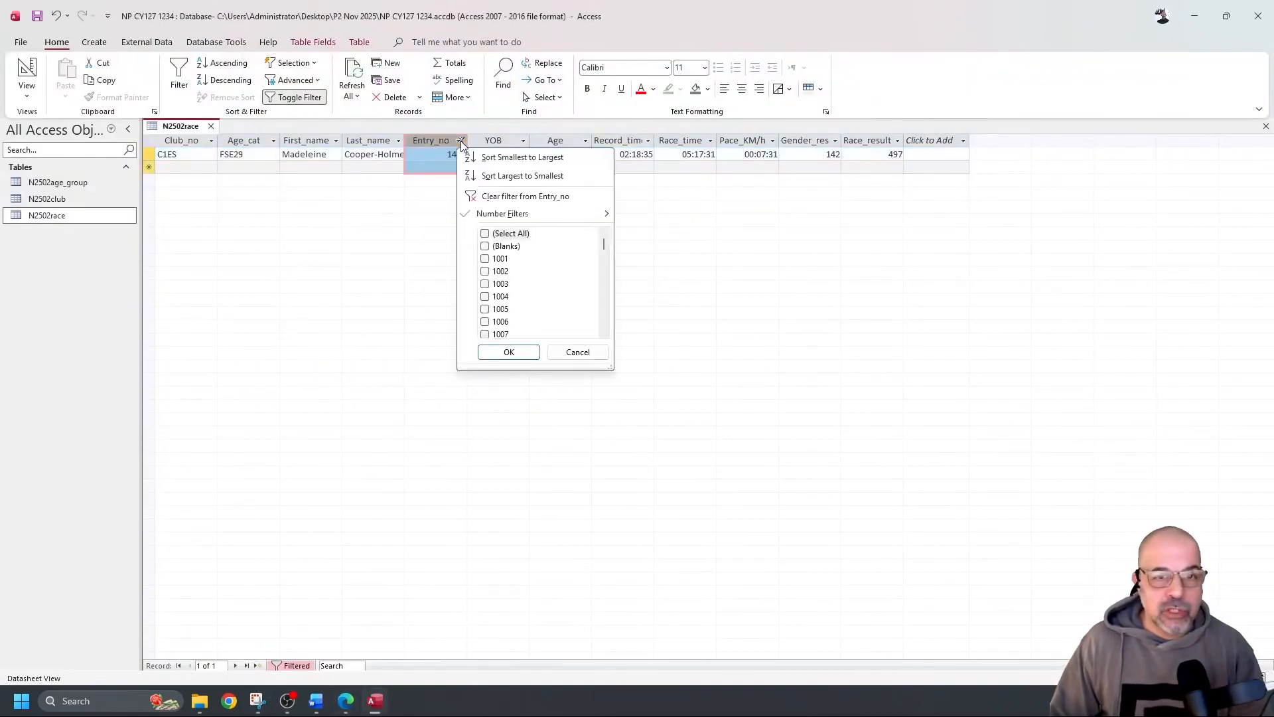
{"action": "mouse_move", "coordinate": [498, 215]}
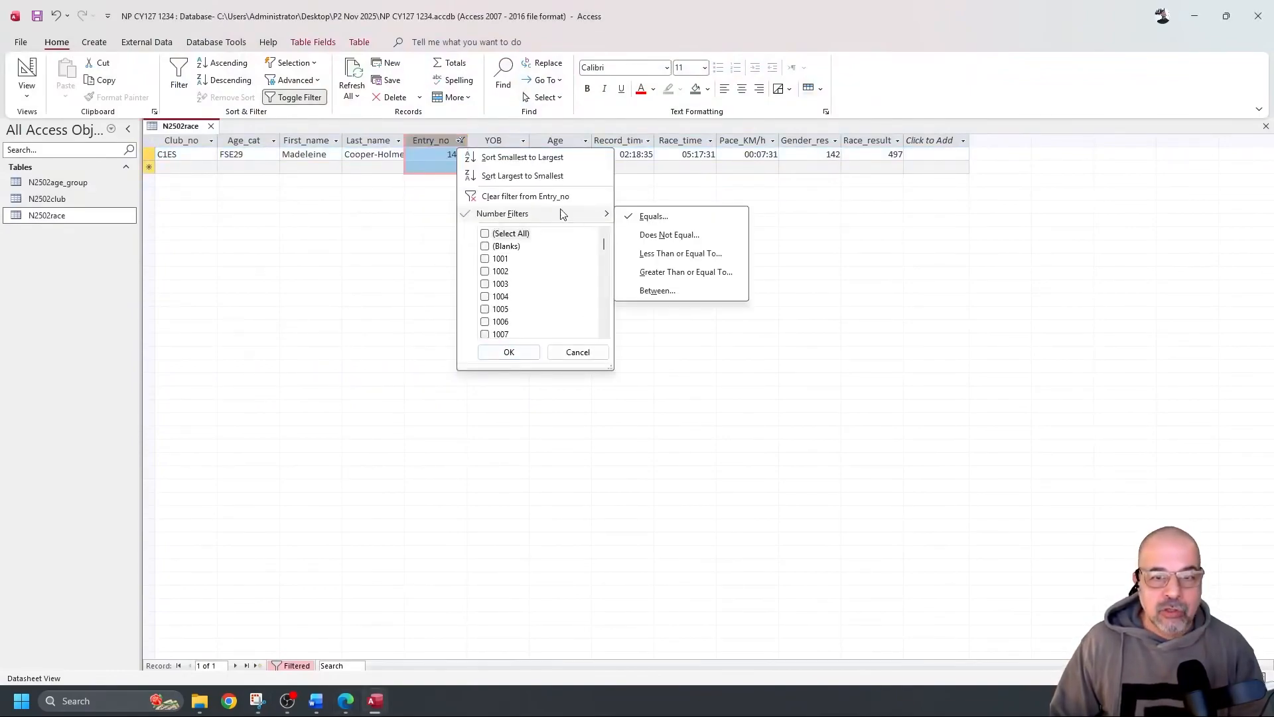
{"action": "left_click", "coordinate": [523, 196]}
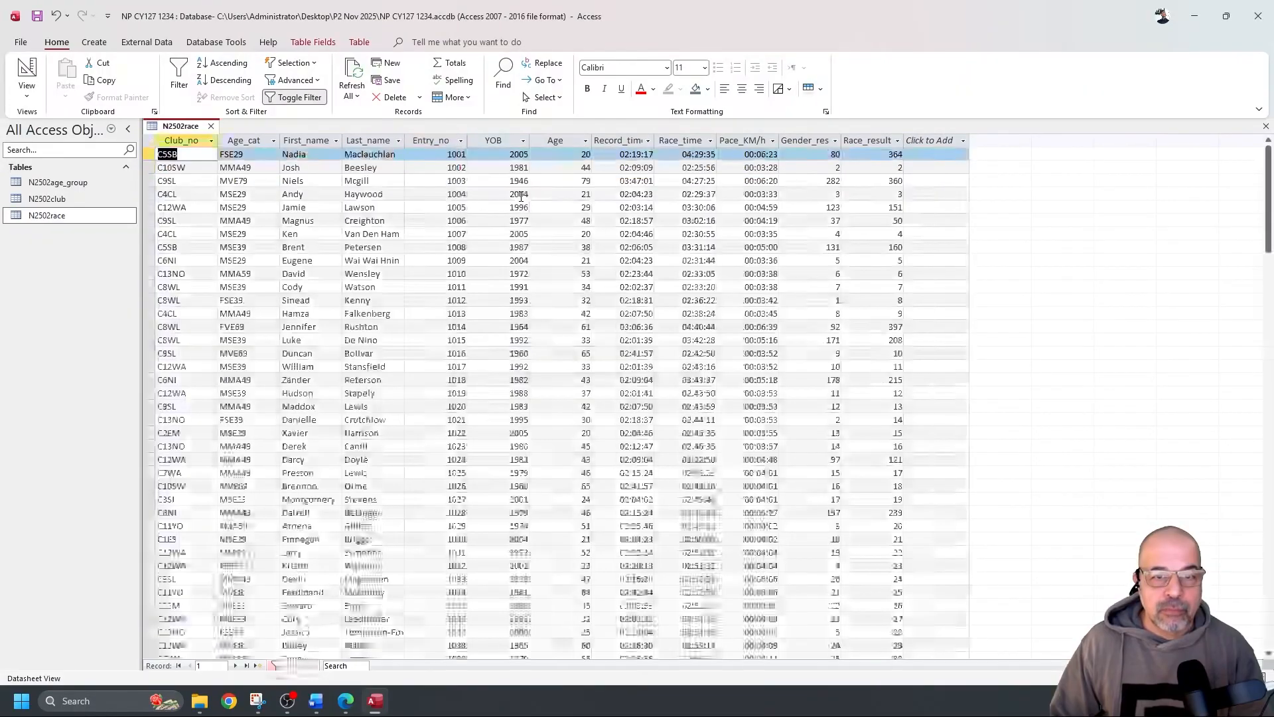
Save and close the N2502race table, then start a blank query in Query Design
{"action": "left_click", "coordinate": [1267, 128]}
{"action": "left_click", "coordinate": [631, 375]}
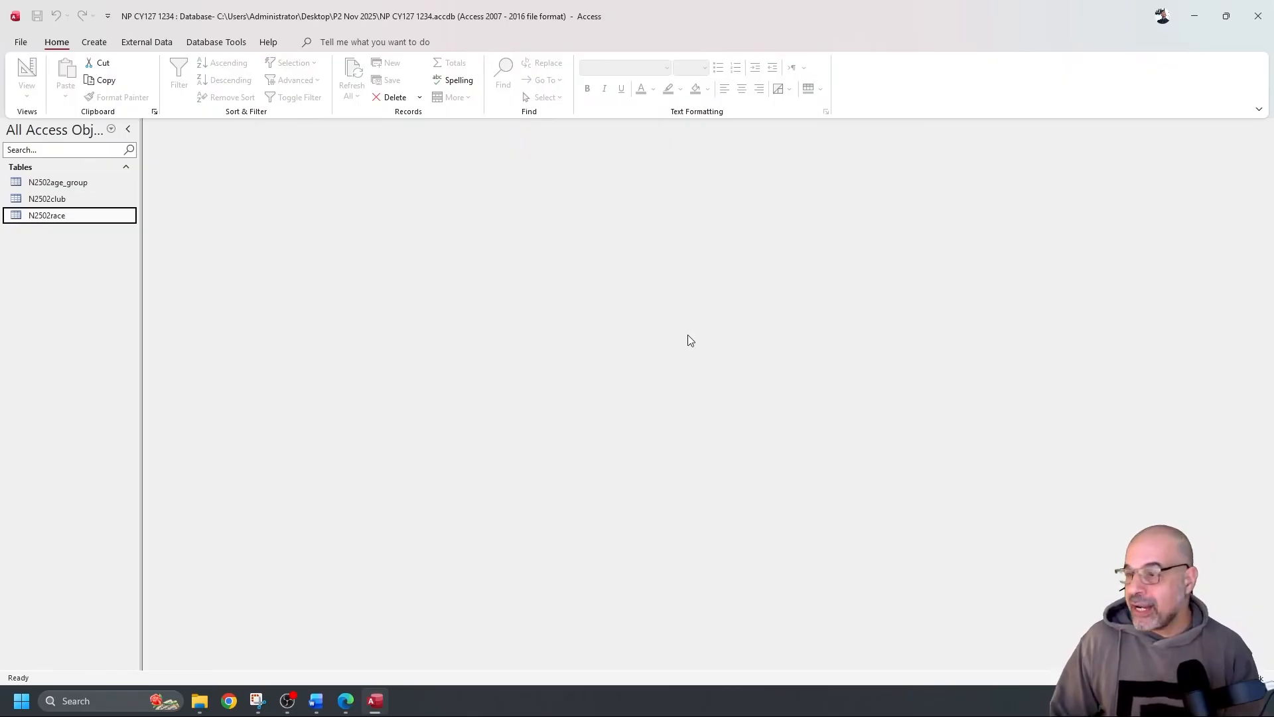
{"action": "left_click", "coordinate": [94, 43]}
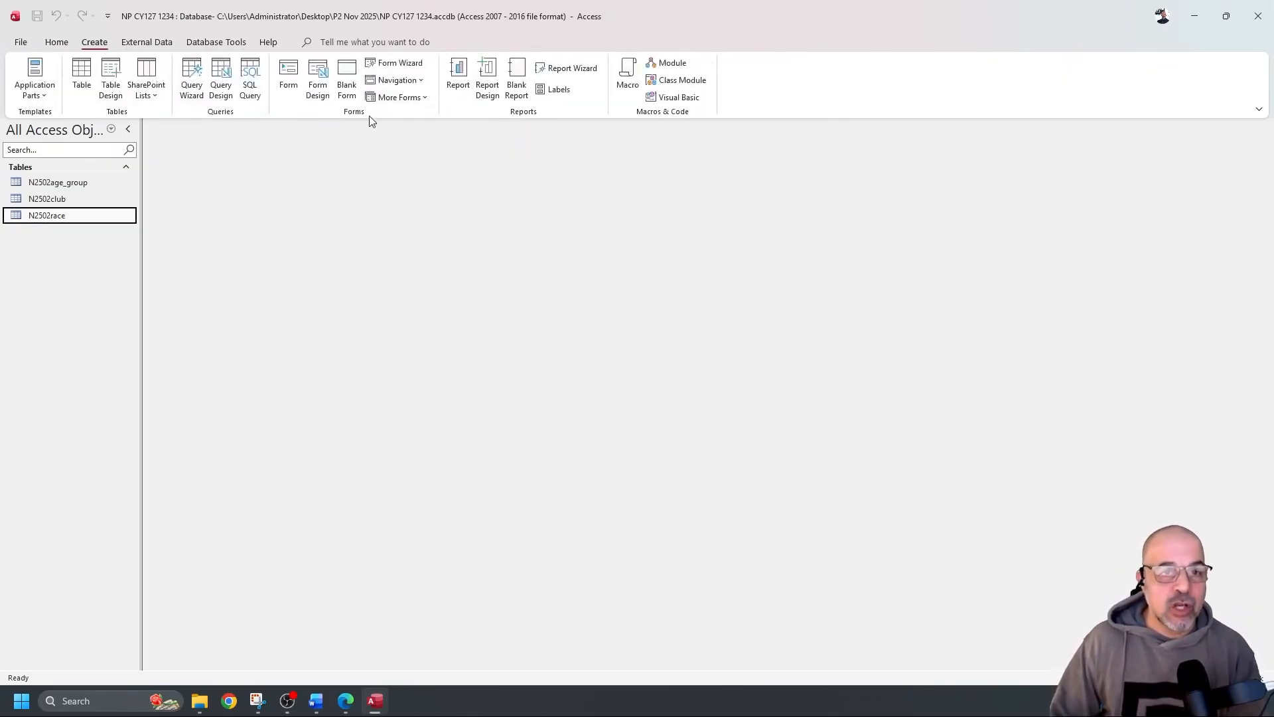
{"action": "left_click", "coordinate": [222, 71]}
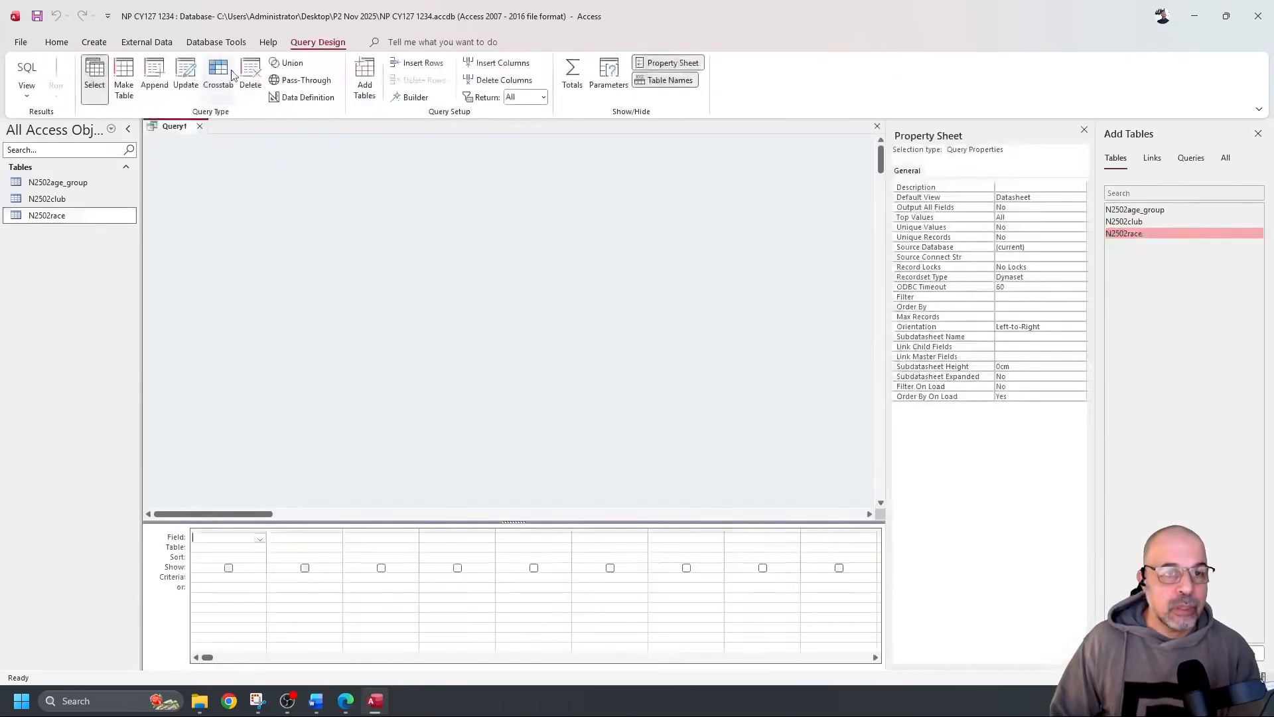
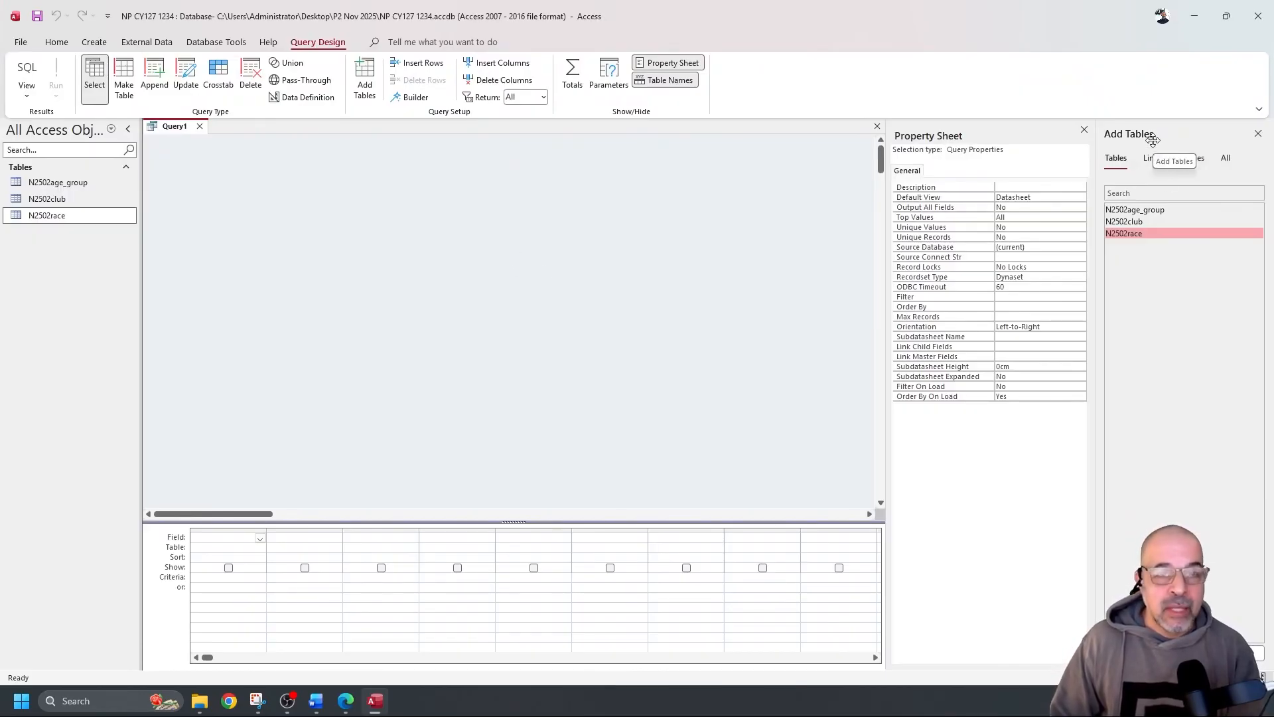
Close the Add Tables and Property Sheet panes, then add the N2502race table to the query
{"action": "left_click", "coordinate": [1257, 134]}
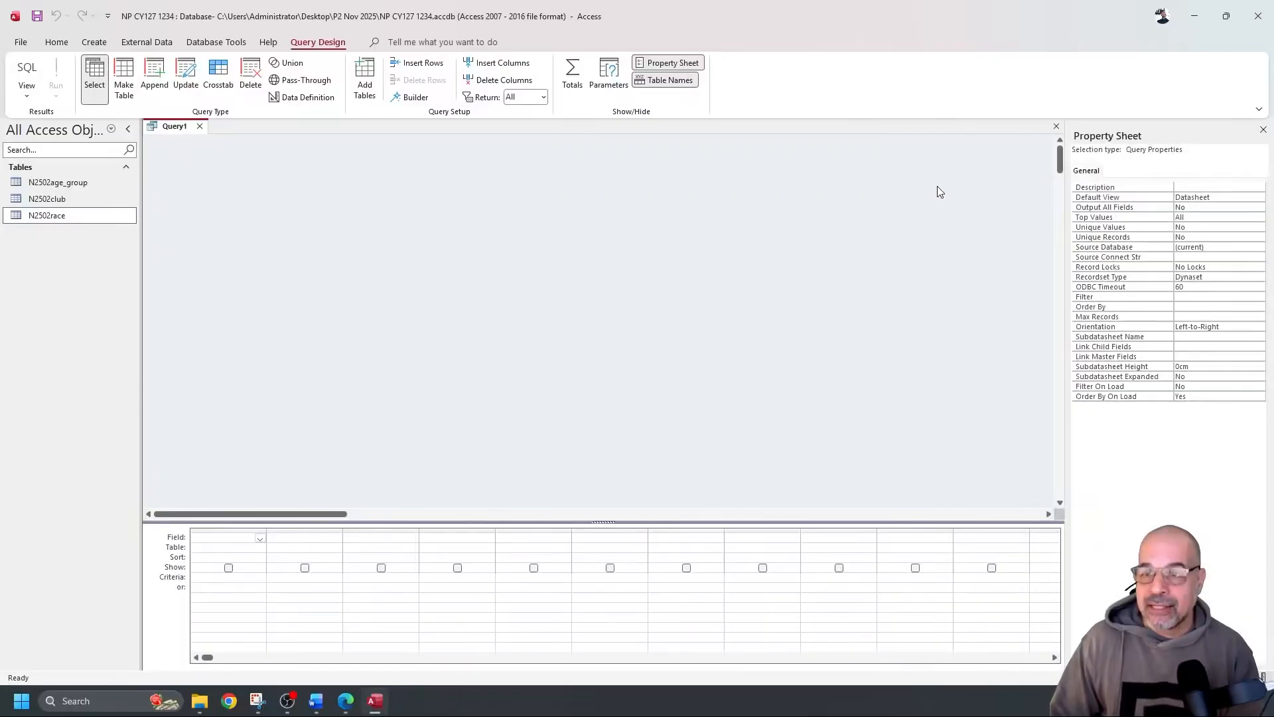
{"action": "left_click", "coordinate": [1264, 130]}
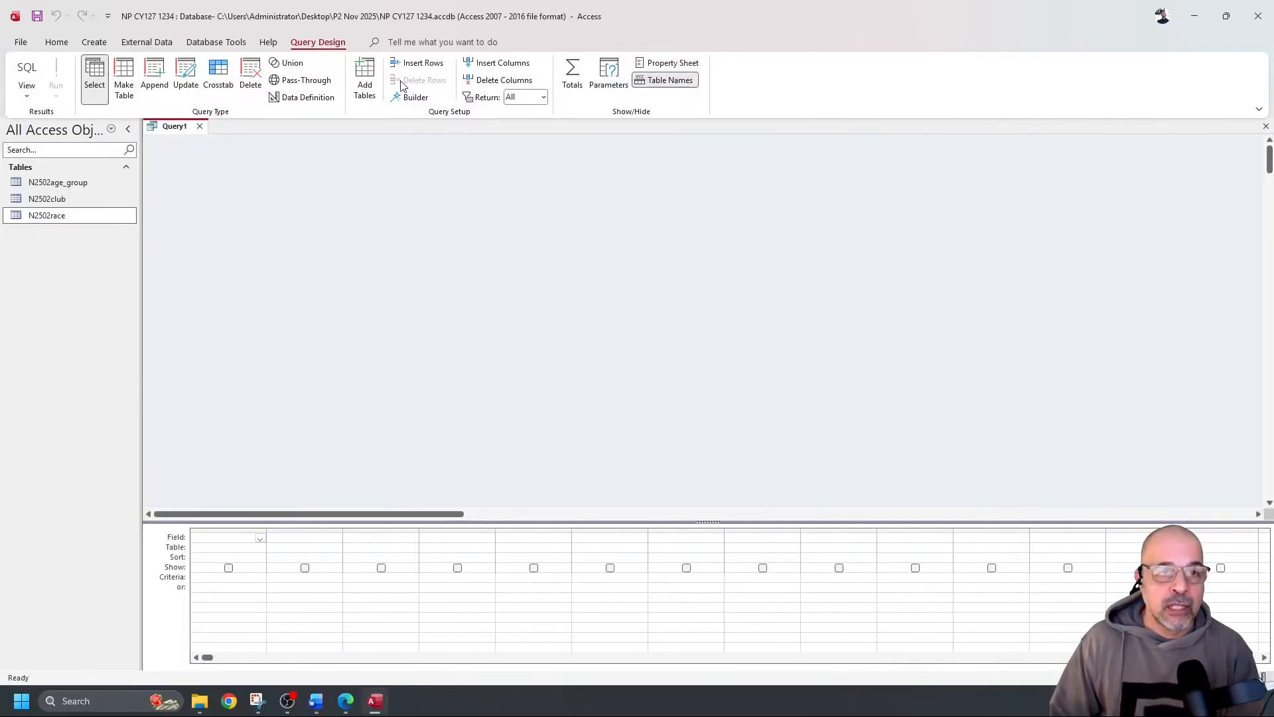
{"action": "left_click", "coordinate": [366, 69]}
{"action": "right_click", "coordinate": [495, 189]}
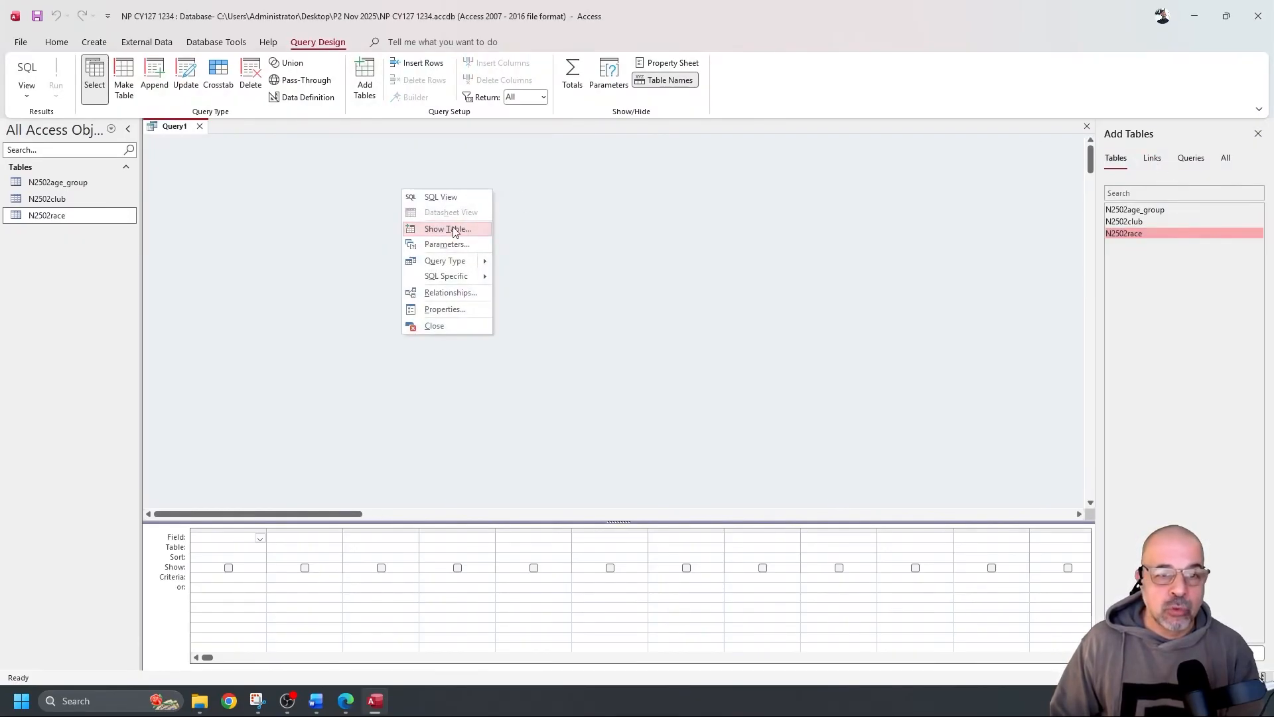
{"action": "left_click", "coordinate": [917, 233]}
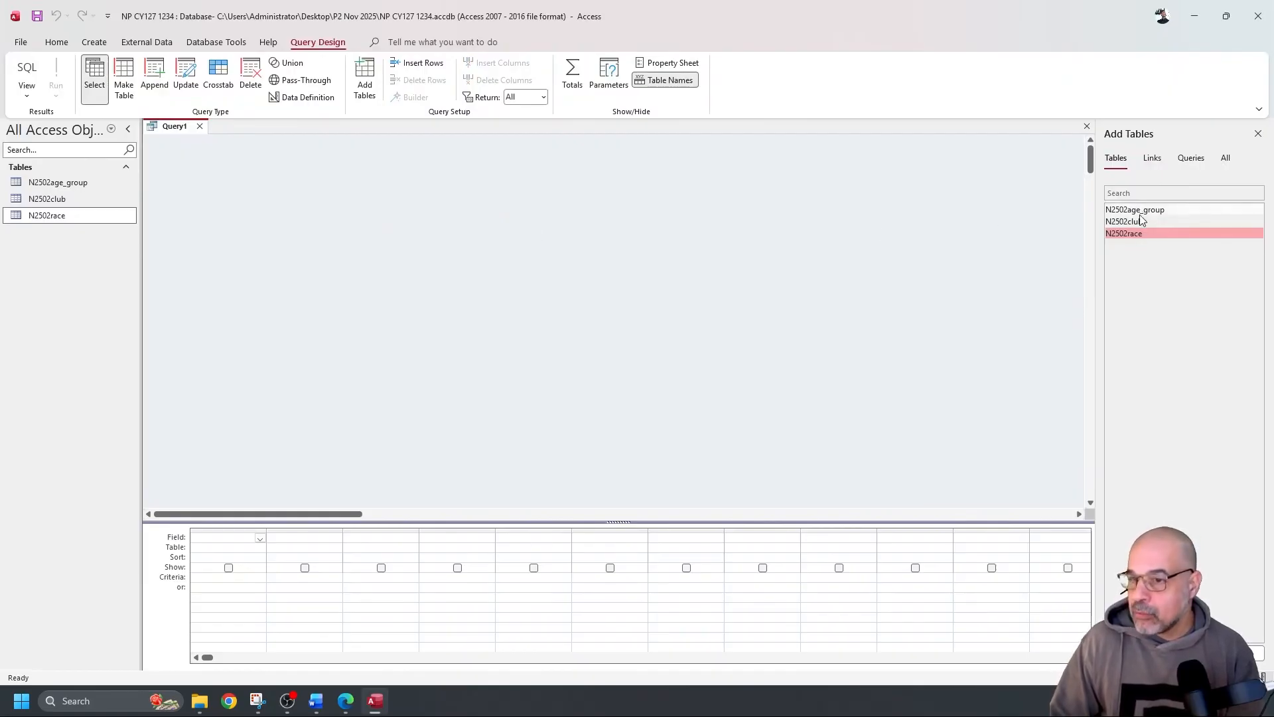
{"action": "double_click", "coordinate": [1137, 234]}
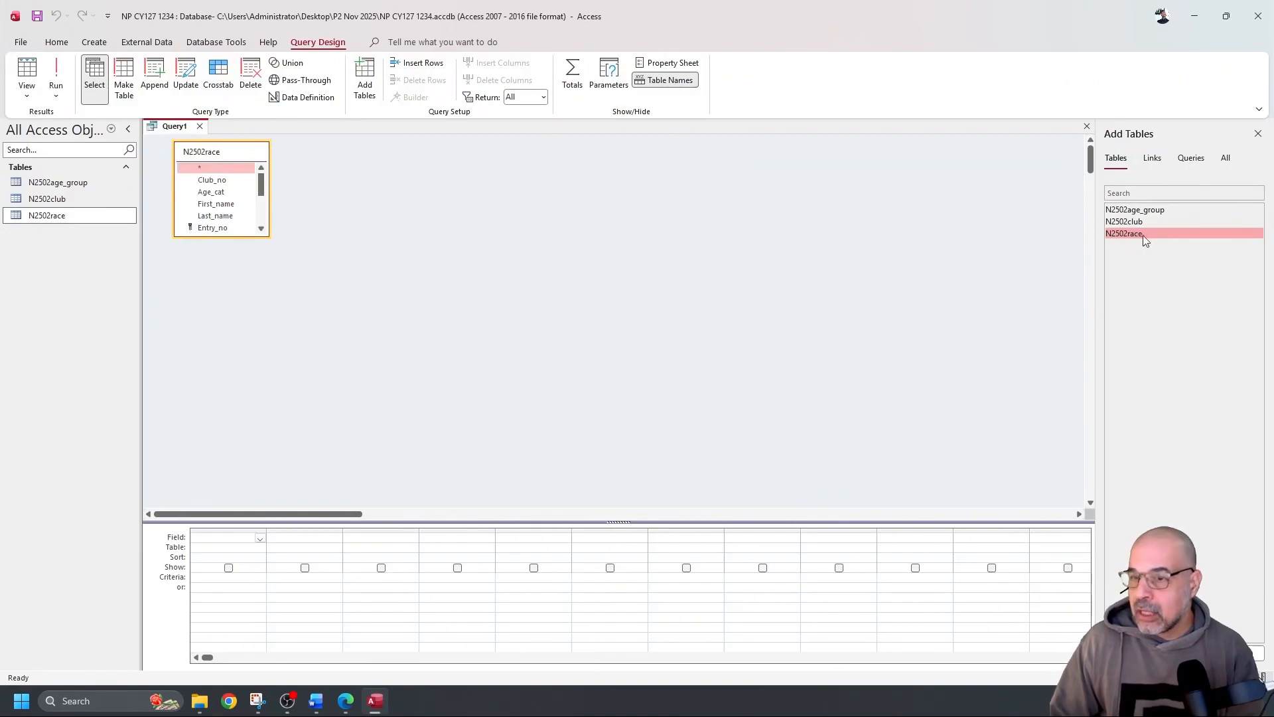
Add the N2502club table, then enlarge the N2502race field list and the query grid
{"action": "double_click", "coordinate": [1143, 221]}
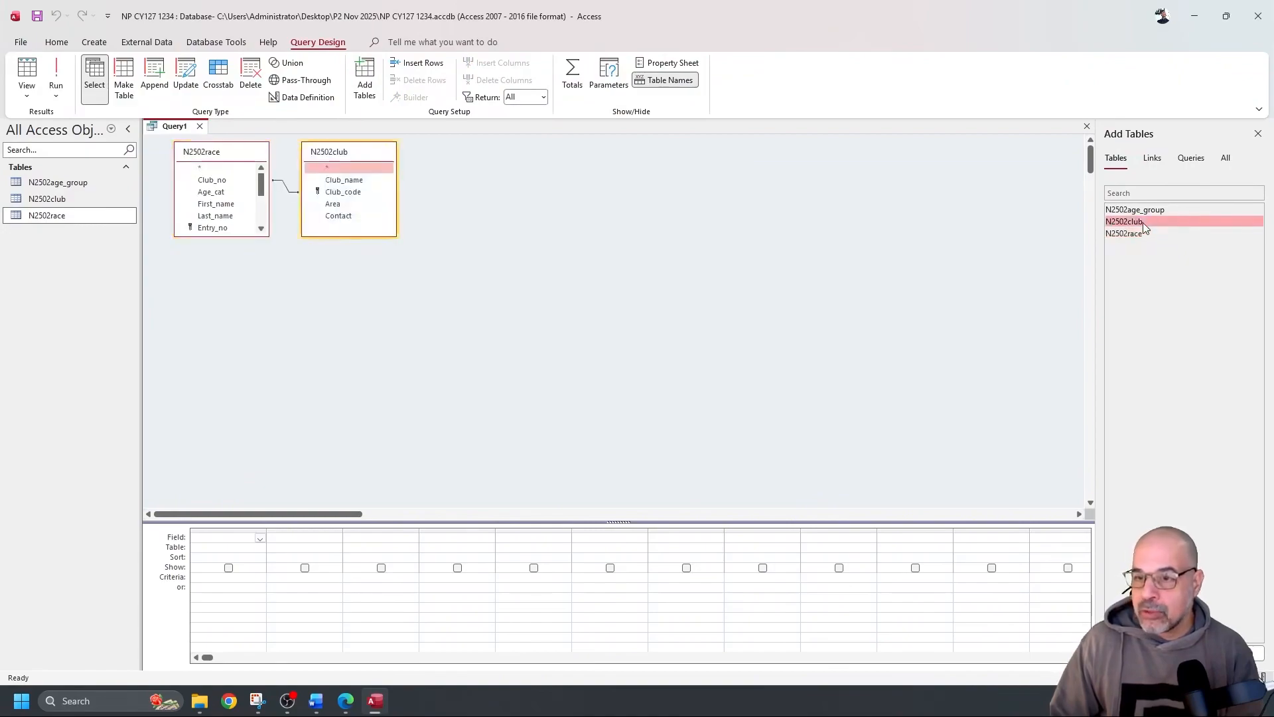
{"action": "left_click", "coordinate": [222, 241]}
{"action": "left_click_drag", "start_coordinate": [236, 237], "coordinate": [229, 333]}
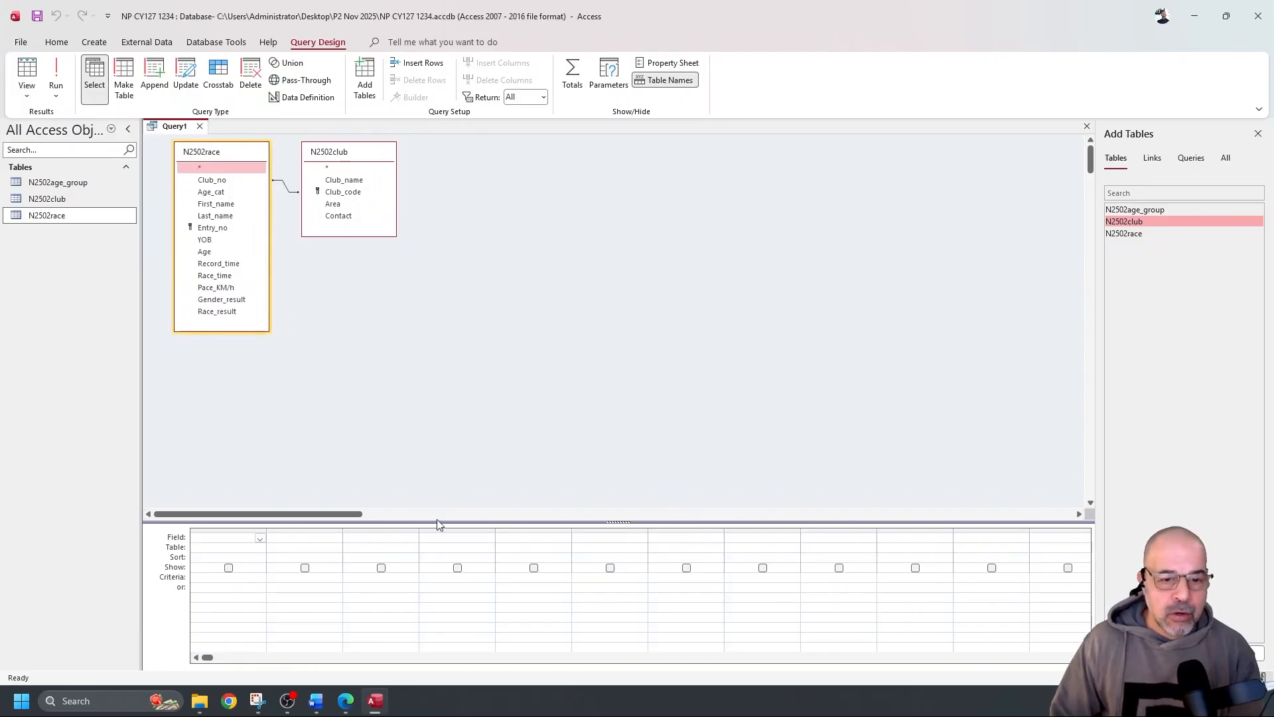
{"action": "left_click_drag", "start_coordinate": [430, 384], "coordinate": [427, 407]}
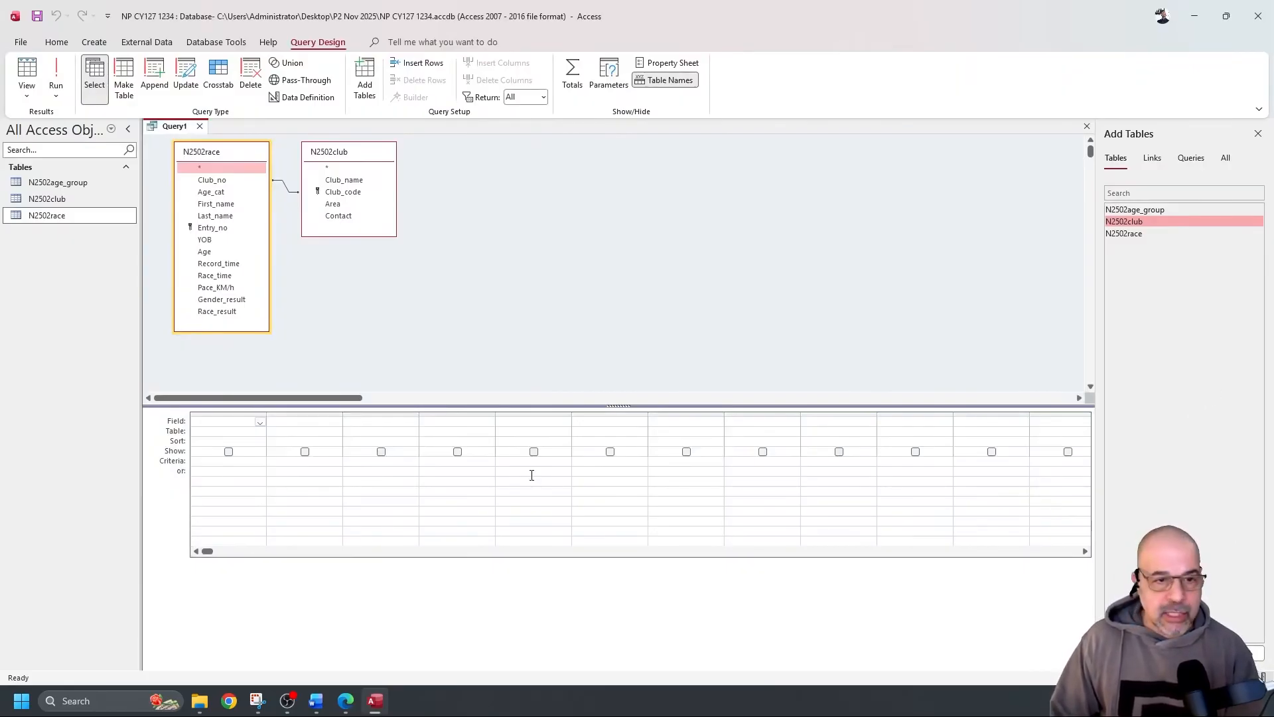
Add Last_name, First_name, Age, Pace_KM/h, Club_name and Area to the grid and run the query
{"action": "left_click", "coordinate": [233, 218]}
{"action": "double_click", "coordinate": [234, 217]}
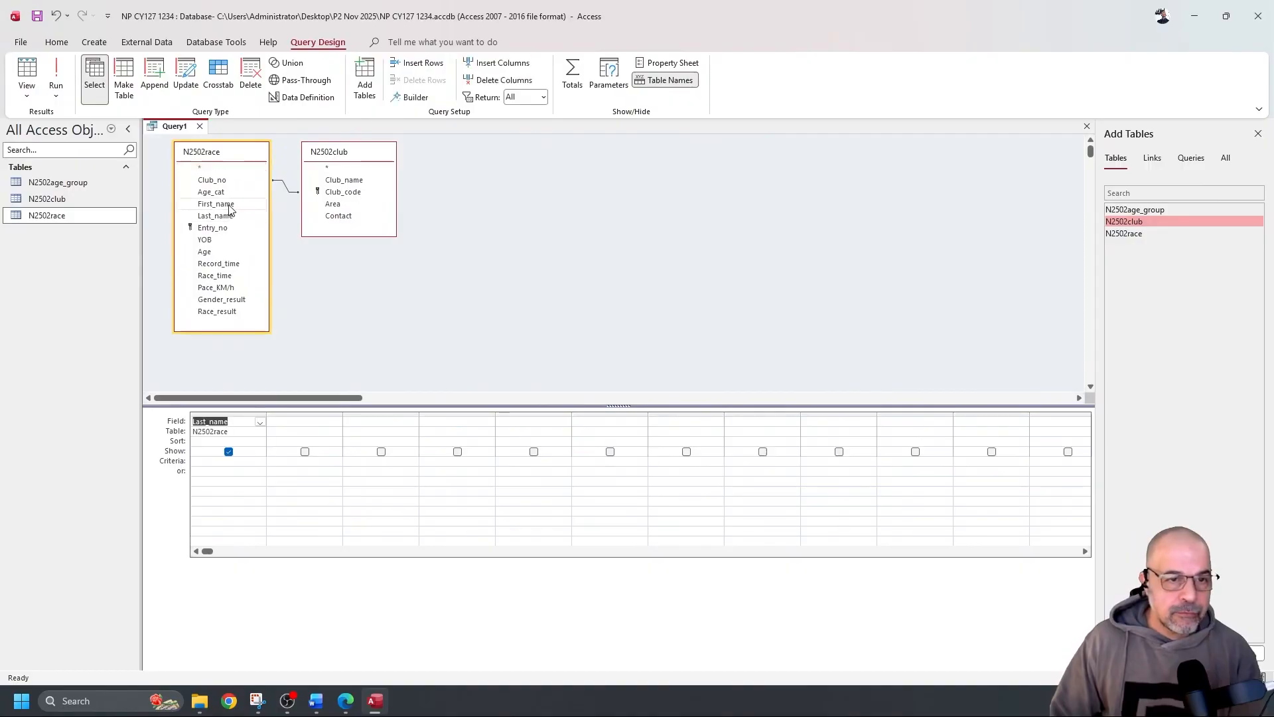
{"action": "double_click", "coordinate": [229, 205]}
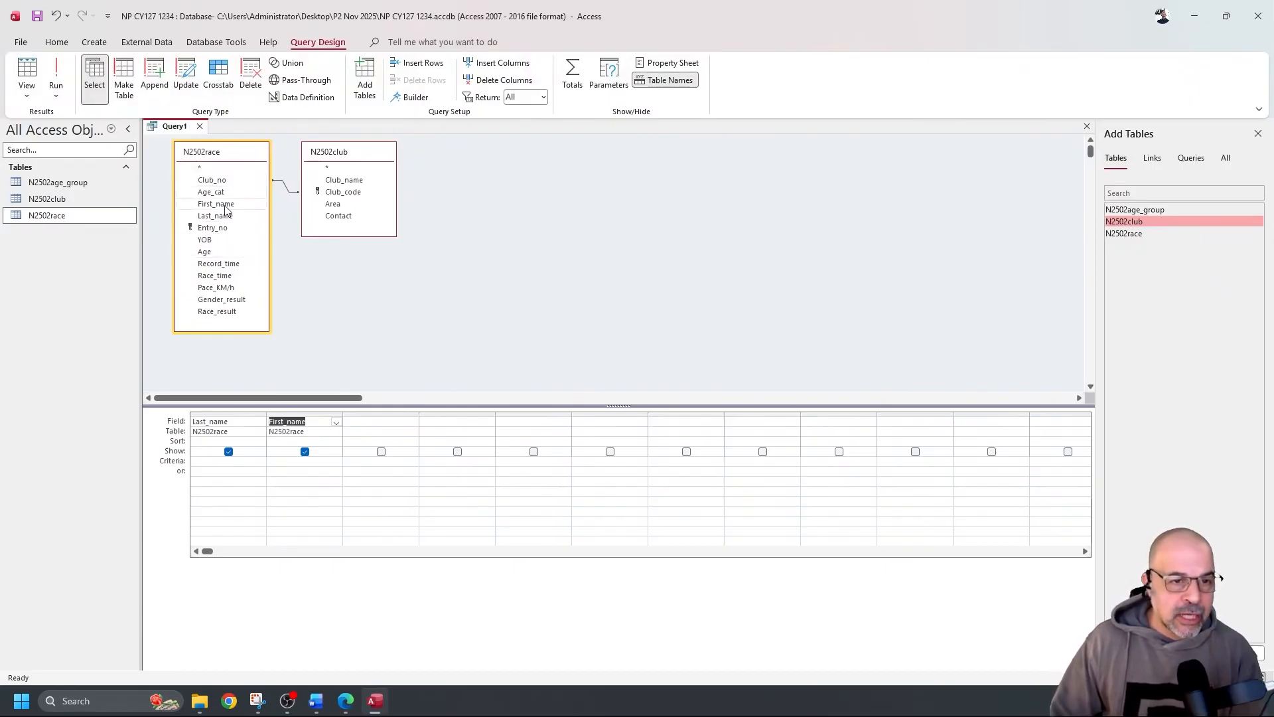
{"action": "double_click", "coordinate": [224, 255]}
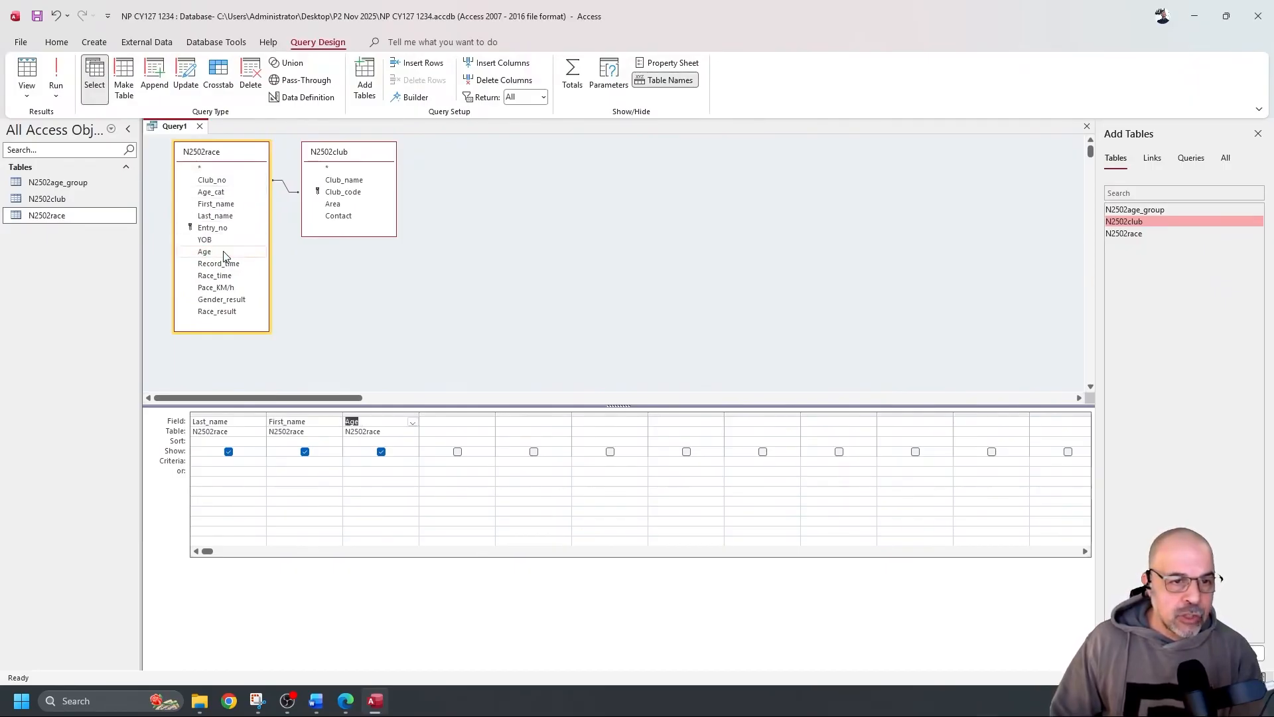
{"action": "double_click", "coordinate": [239, 288]}
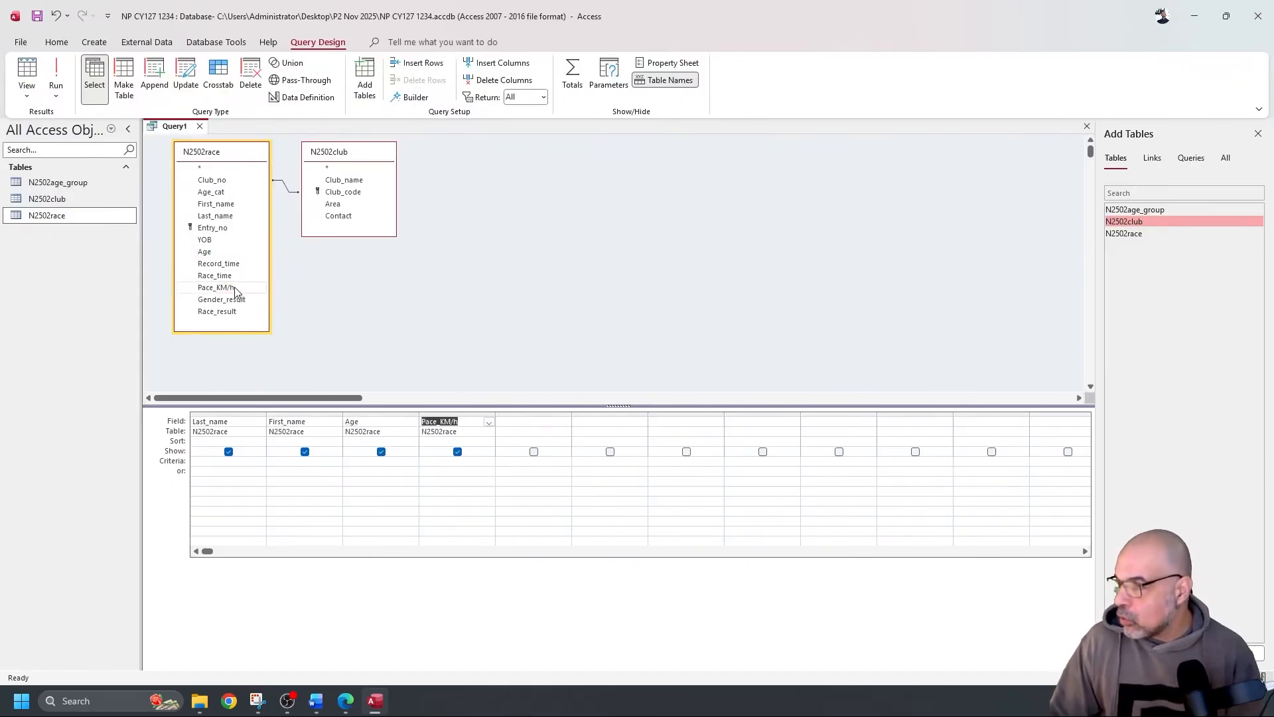
{"action": "left_click", "coordinate": [366, 183]}
{"action": "double_click", "coordinate": [370, 184]}
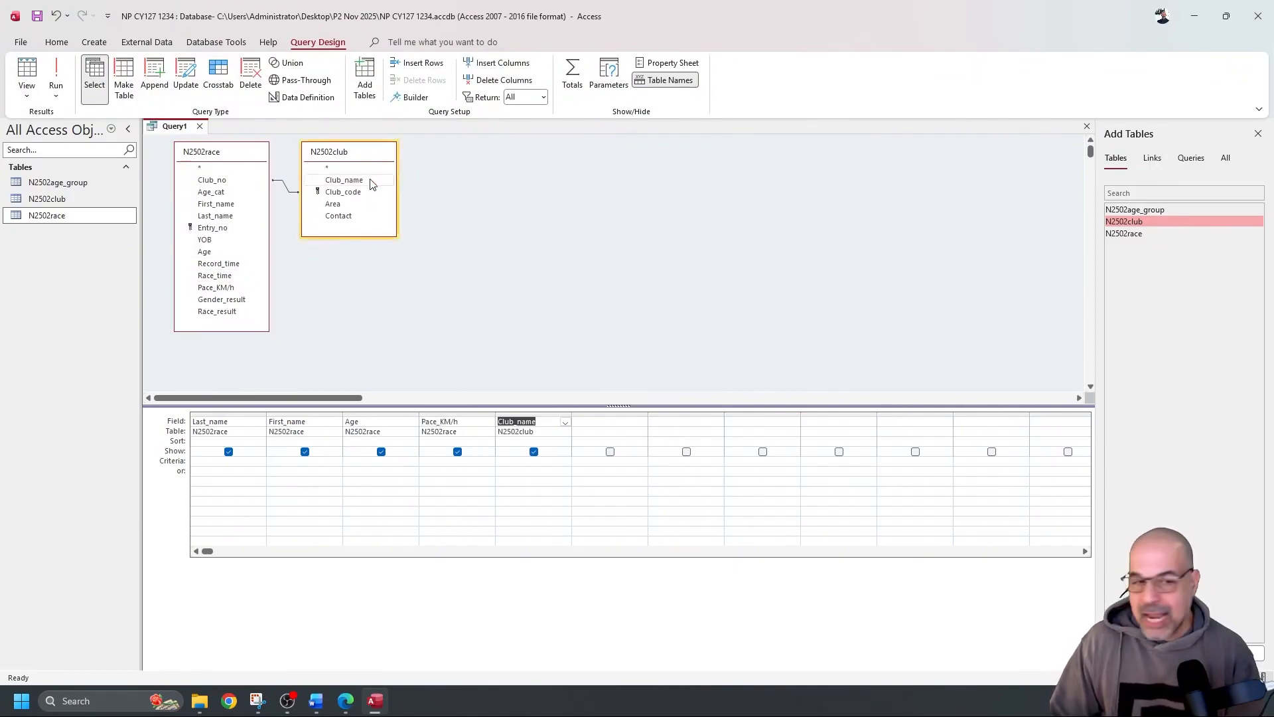
{"action": "double_click", "coordinate": [348, 203]}
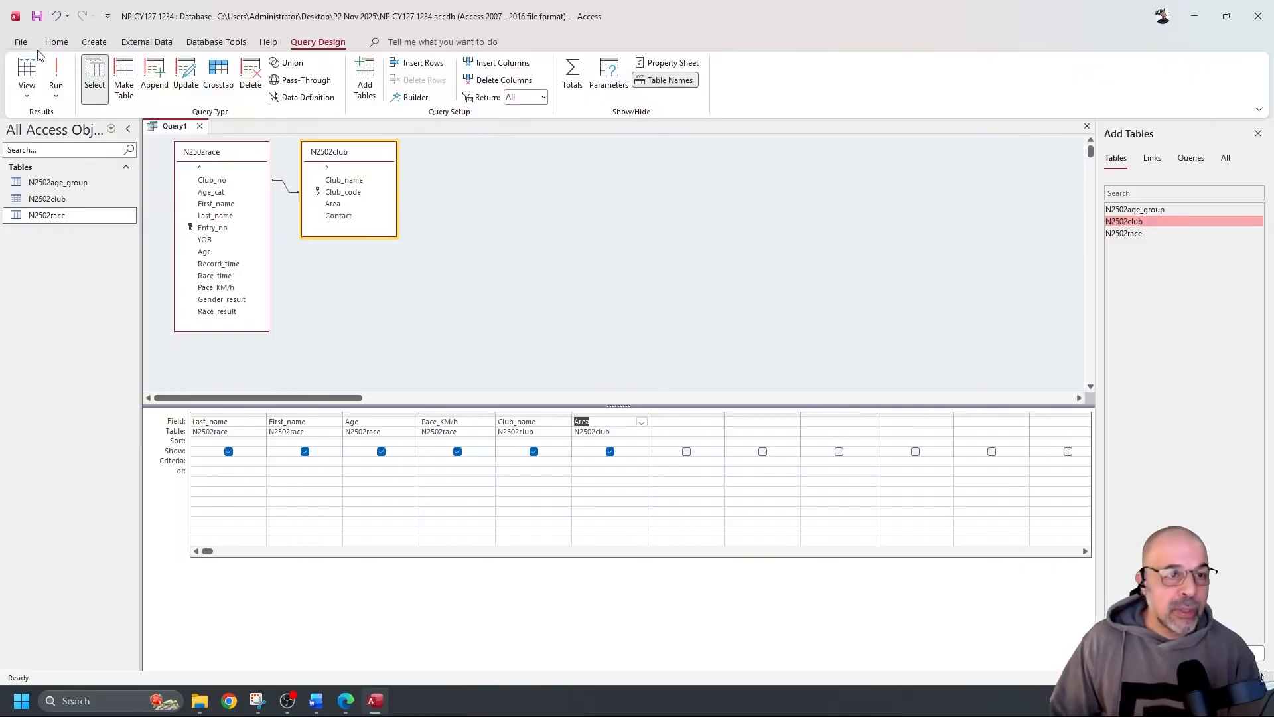
{"action": "left_click", "coordinate": [56, 74]}
Widen the Area and Club_name columns to show full names, then return to Design view
{"action": "left_click_drag", "start_coordinate": [529, 150], "coordinate": [658, 148]}
{"action": "left_click_drag", "start_coordinate": [467, 145], "coordinate": [585, 150]}
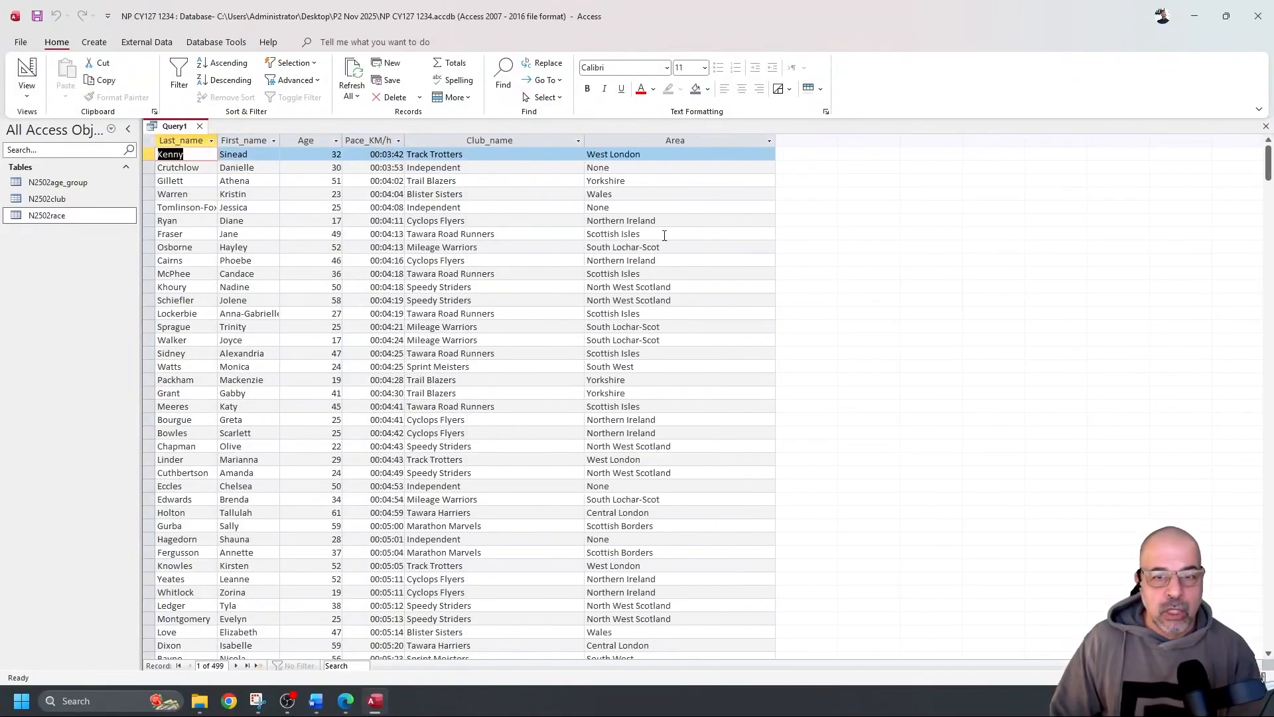
{"action": "scroll", "coordinate": [531, 273], "scroll_direction": "down", "scroll_amount": 8}
{"action": "scroll", "coordinate": [549, 273], "scroll_direction": "up", "scroll_amount": 8}
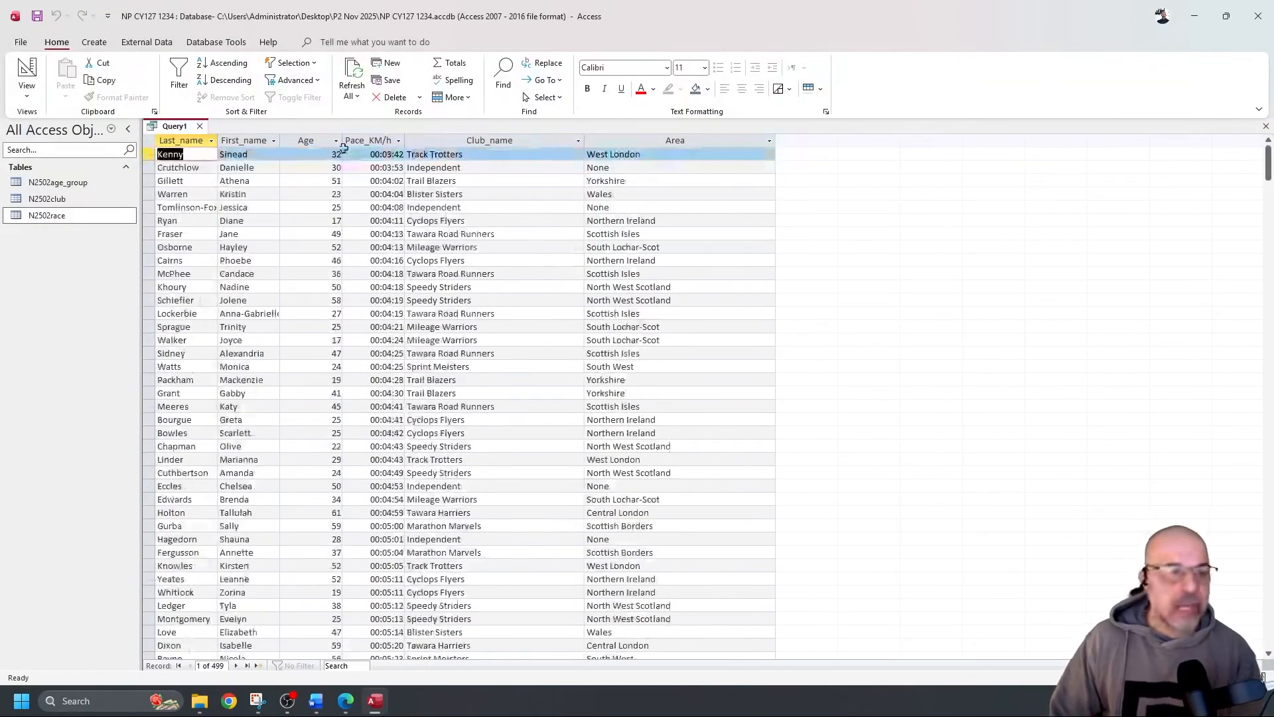
{"action": "left_click", "coordinate": [27, 69]}
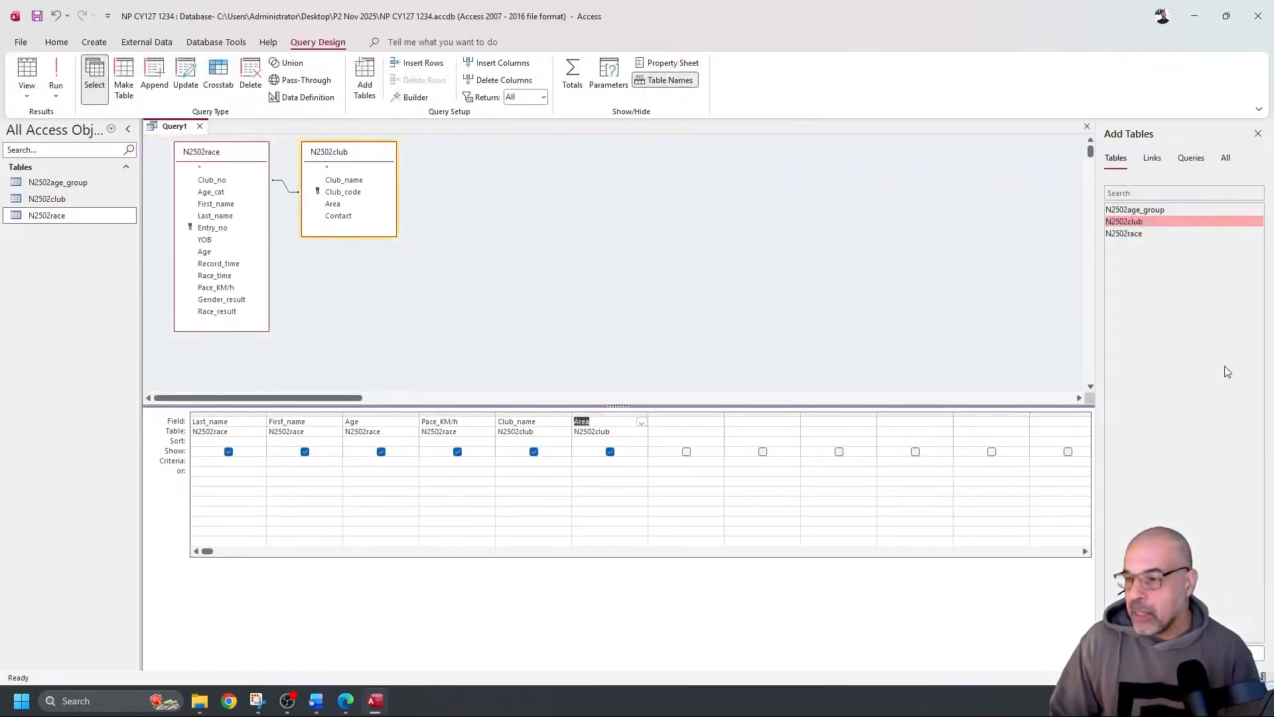
{"action": "key", "text": "alt+Tab"}
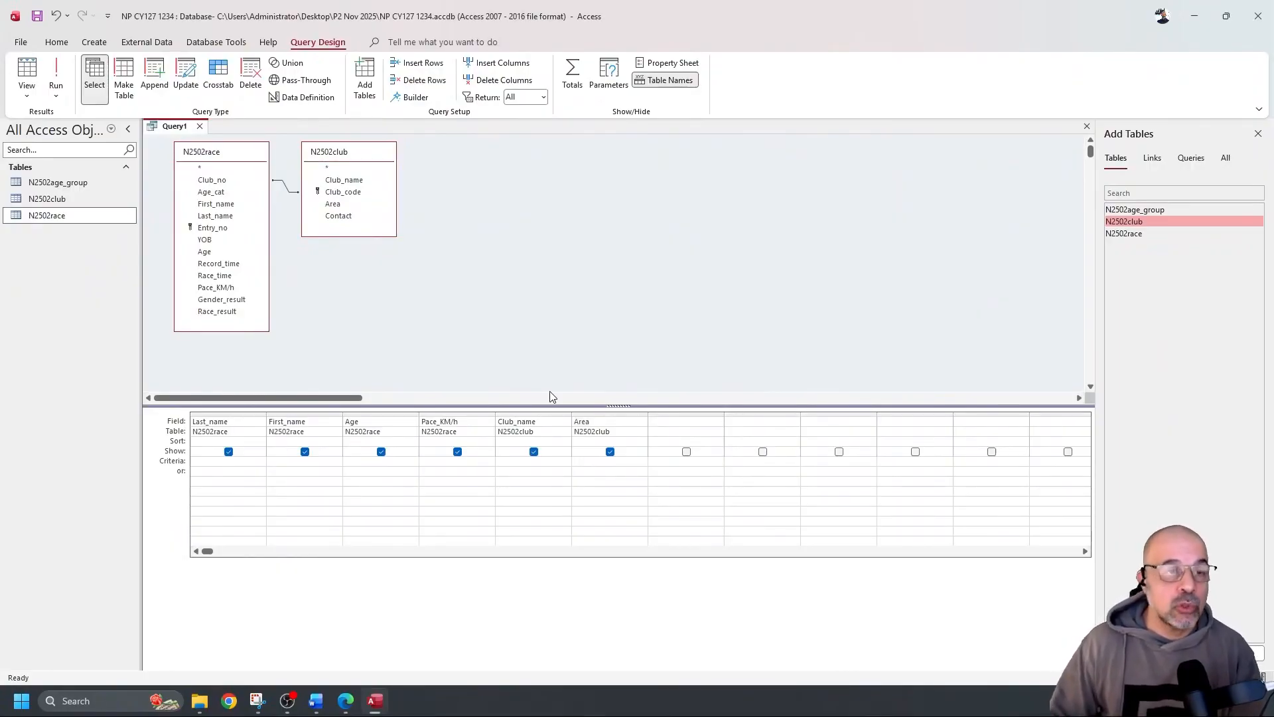
Rerun the query and inspect area names like Scottish Borders and North West Scotland
{"action": "left_click", "coordinate": [56, 75]}
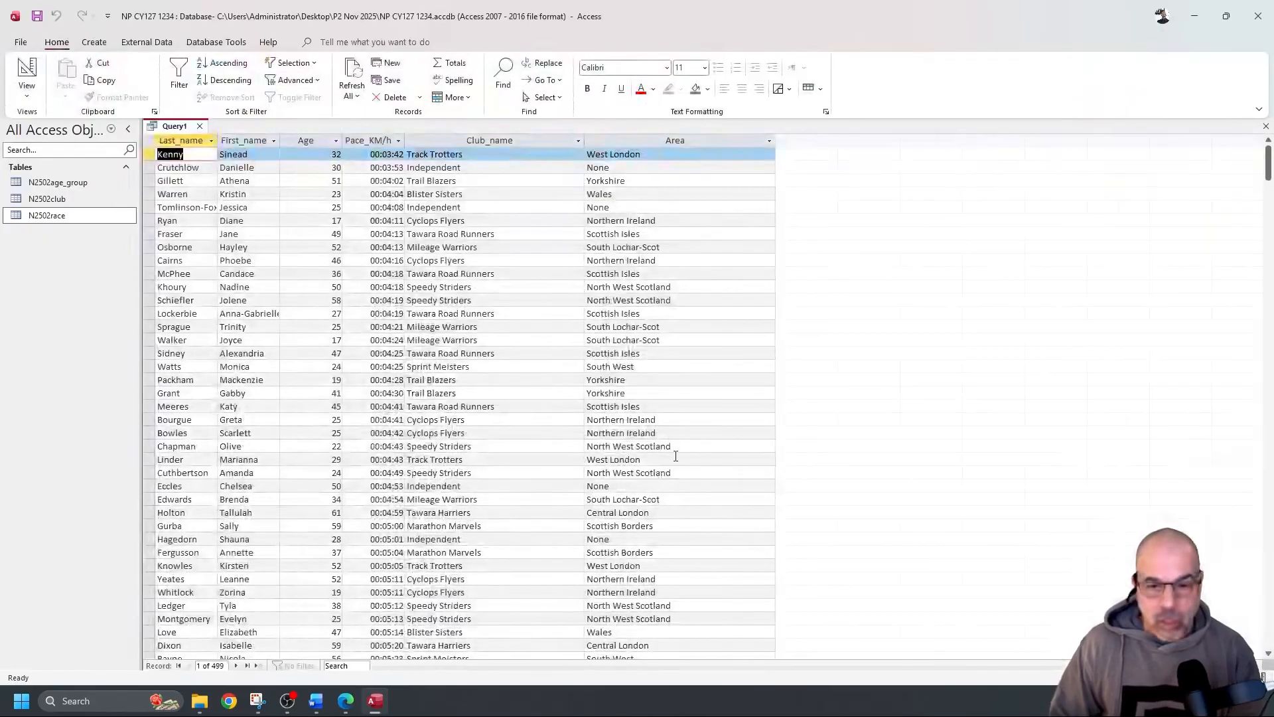
{"action": "left_click", "coordinate": [609, 525]}
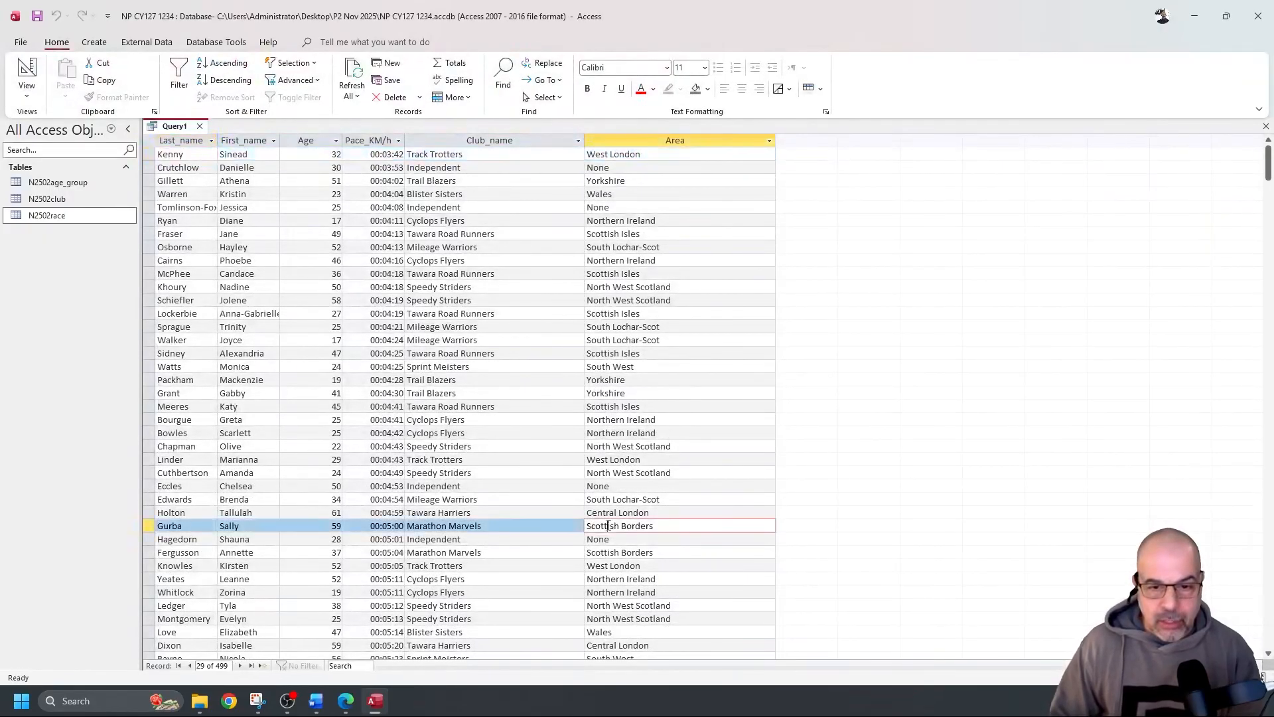
{"action": "left_click_drag", "start_coordinate": [615, 526], "coordinate": [587, 526]}
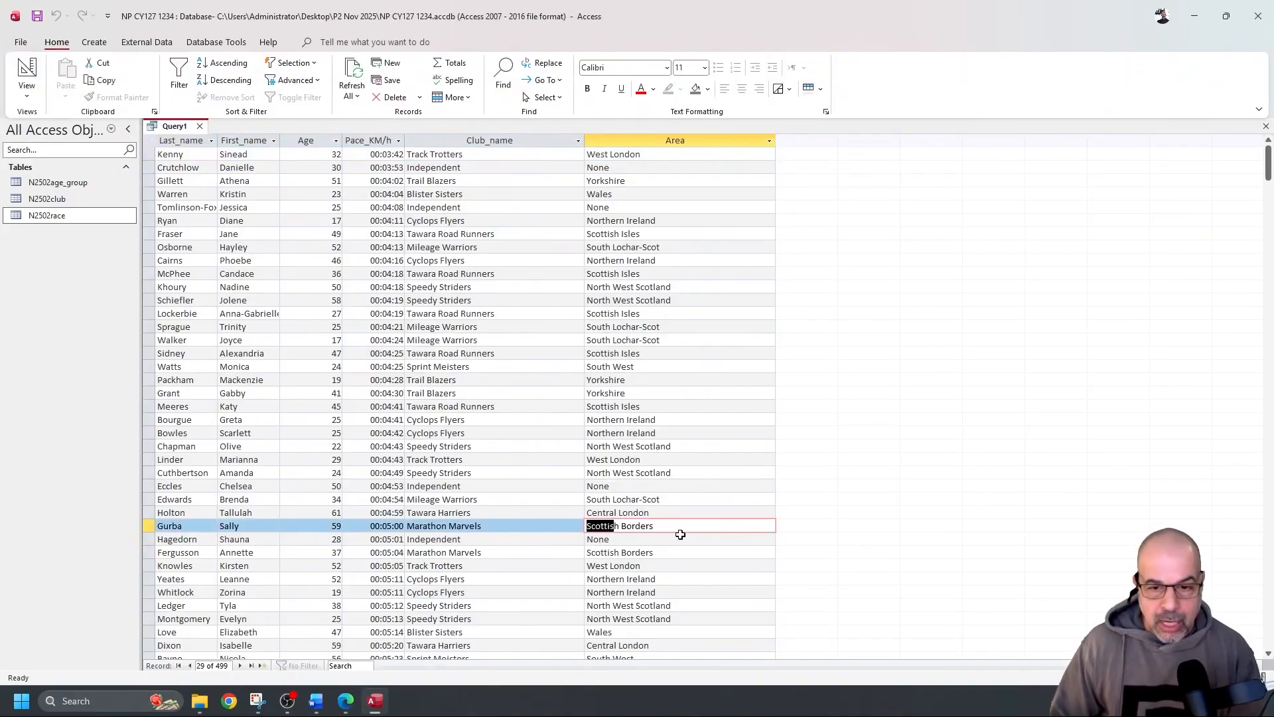
{"action": "left_click_drag", "start_coordinate": [661, 606], "coordinate": [631, 606]}
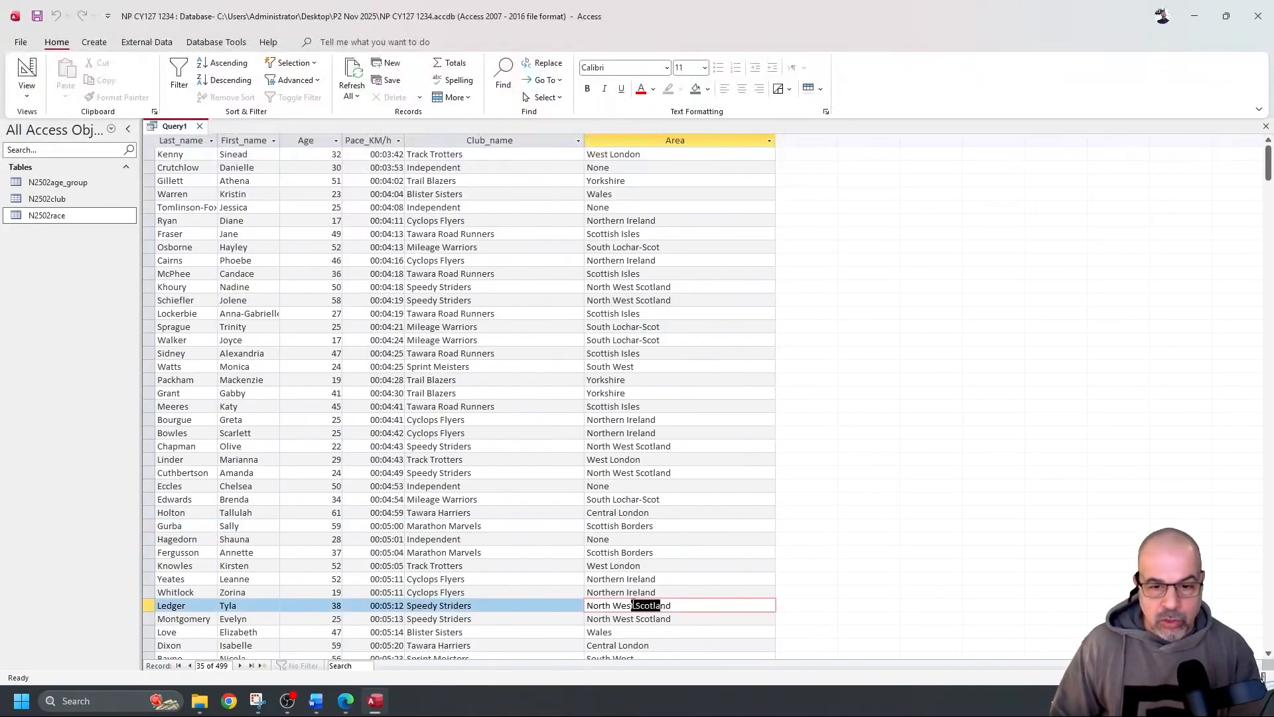
{"action": "left_click", "coordinate": [27, 73]}
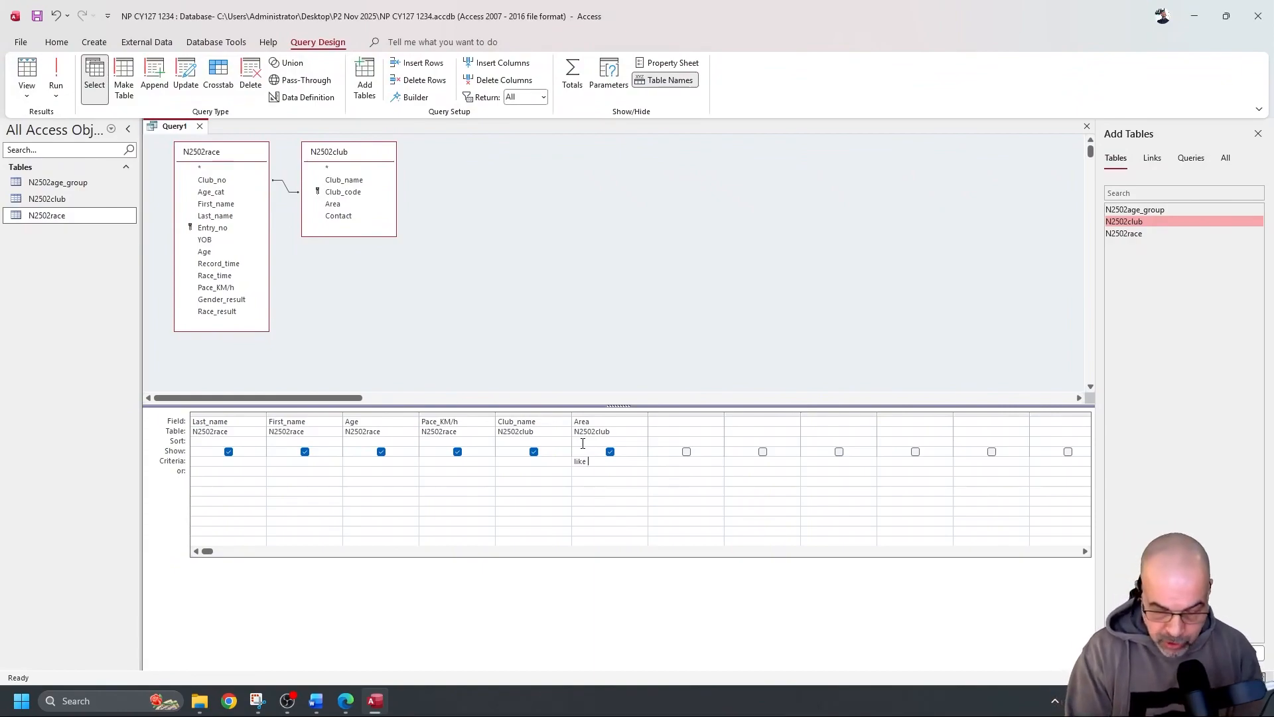
Enter a first Area criterion and run the query to check which areas match
{"action": "type", "text": "cot"}
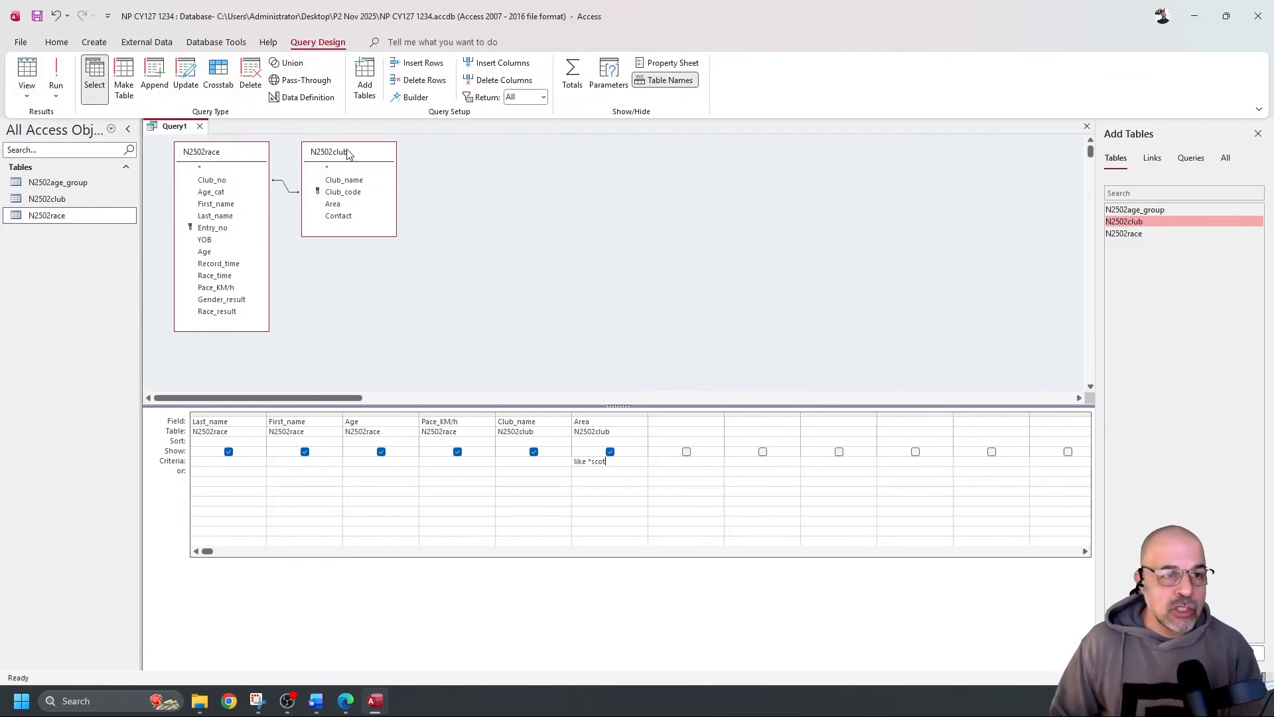
{"action": "left_click", "coordinate": [56, 75]}
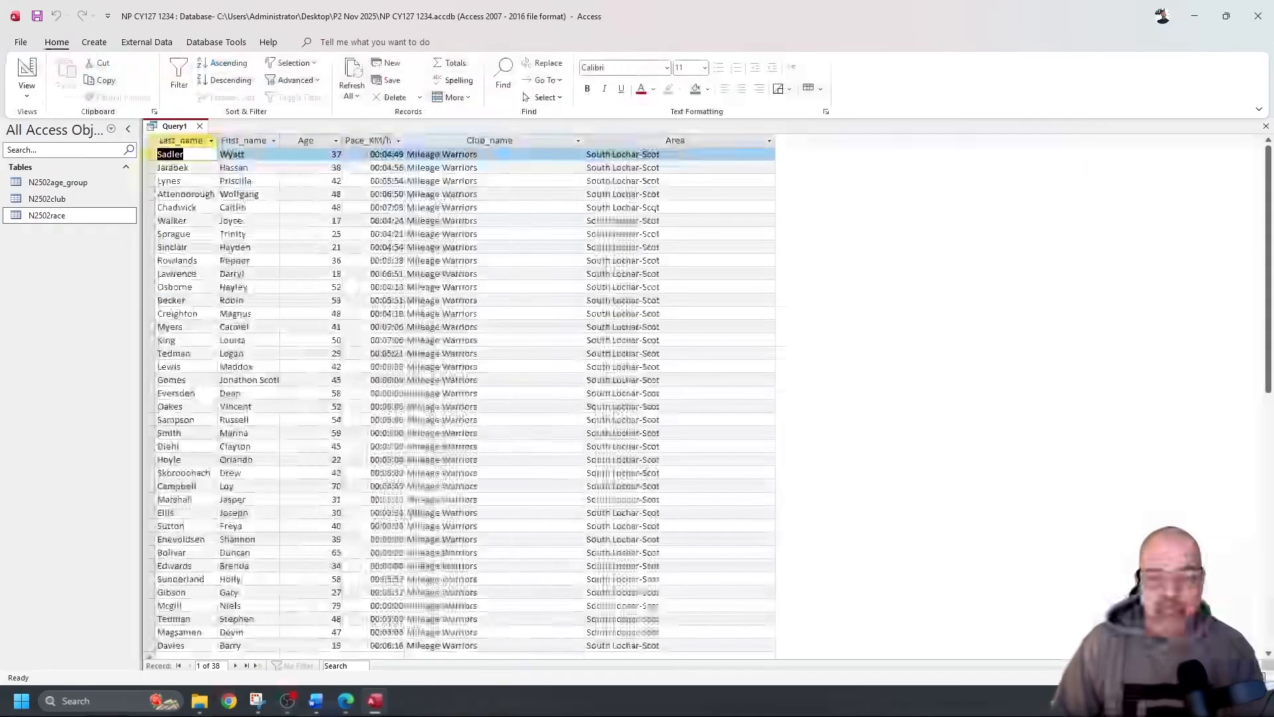
{"action": "scroll", "coordinate": [650, 288], "scroll_direction": "down", "scroll_amount": 9}
{"action": "scroll", "coordinate": [649, 287], "scroll_direction": "up", "scroll_amount": 9}
{"action": "scroll", "coordinate": [649, 300], "scroll_direction": "down", "scroll_amount": 7}
{"action": "scroll", "coordinate": [648, 300], "scroll_direction": "up", "scroll_amount": 8}
{"action": "left_click", "coordinate": [26, 75]}
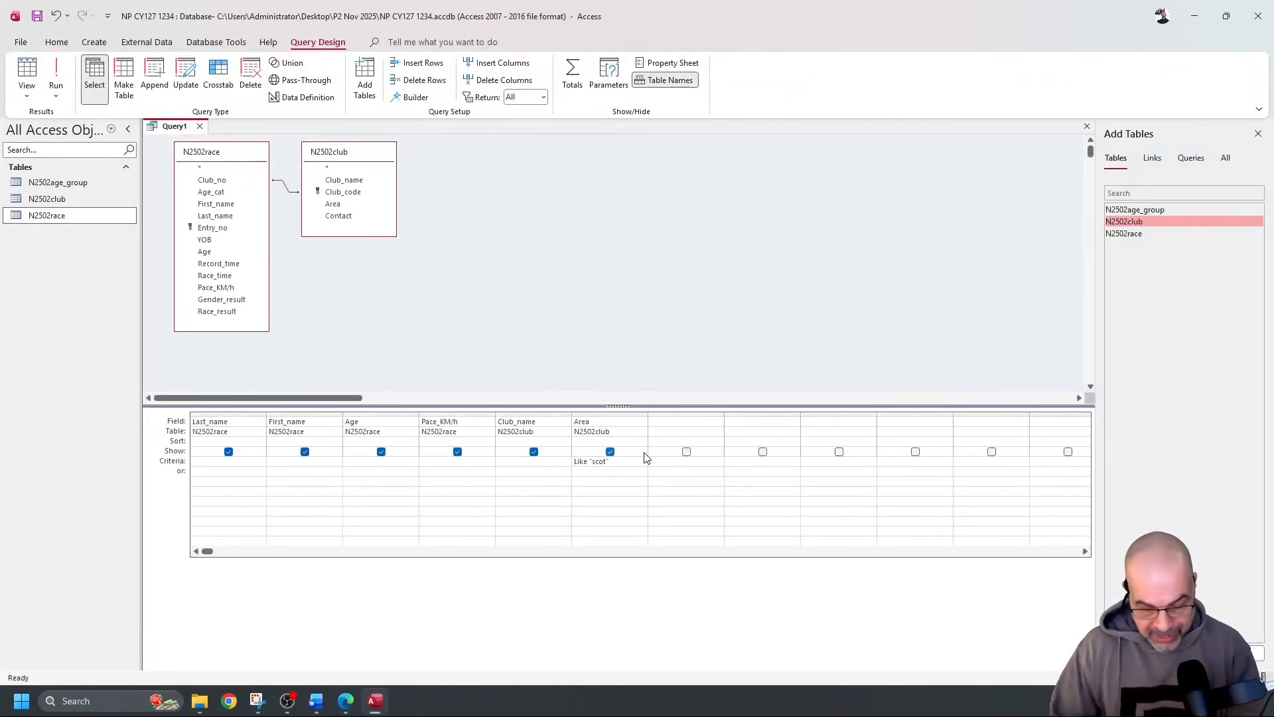
Refine the Area criterion to Like "*scot*" alongside Age <=30, rerunning to verify results
{"action": "type", "text": "*"}
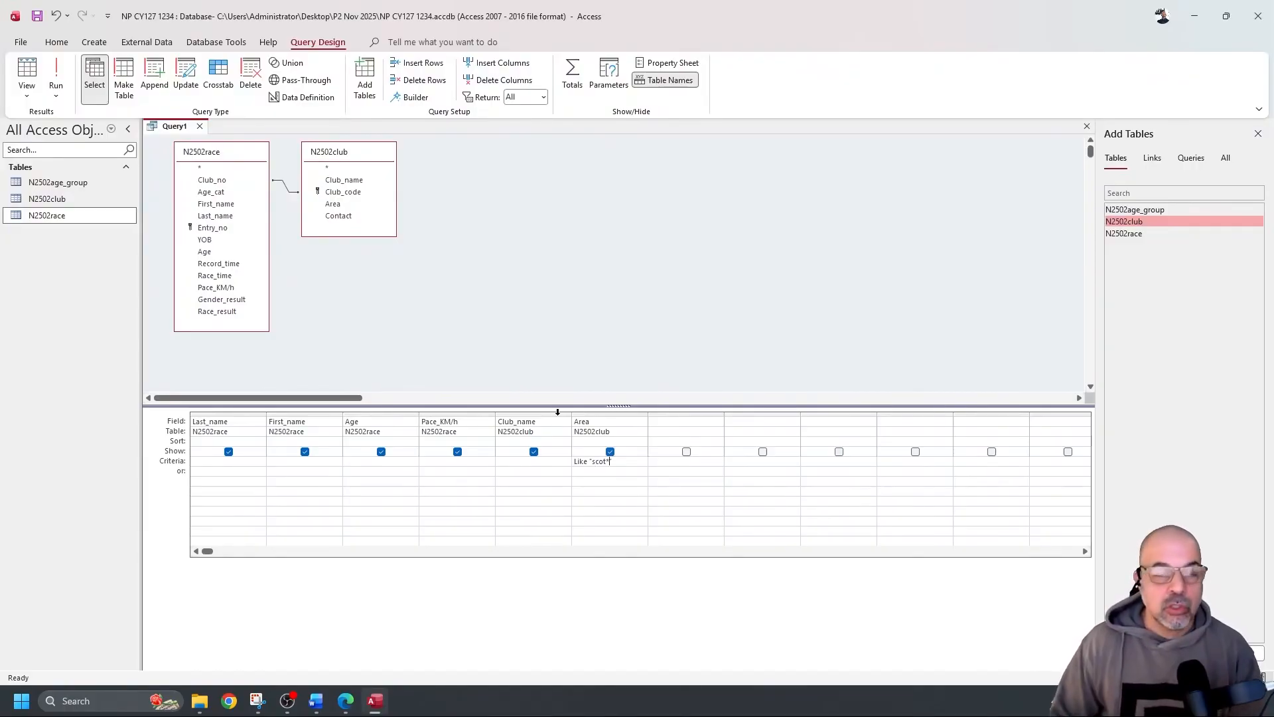
{"action": "left_click", "coordinate": [56, 76]}
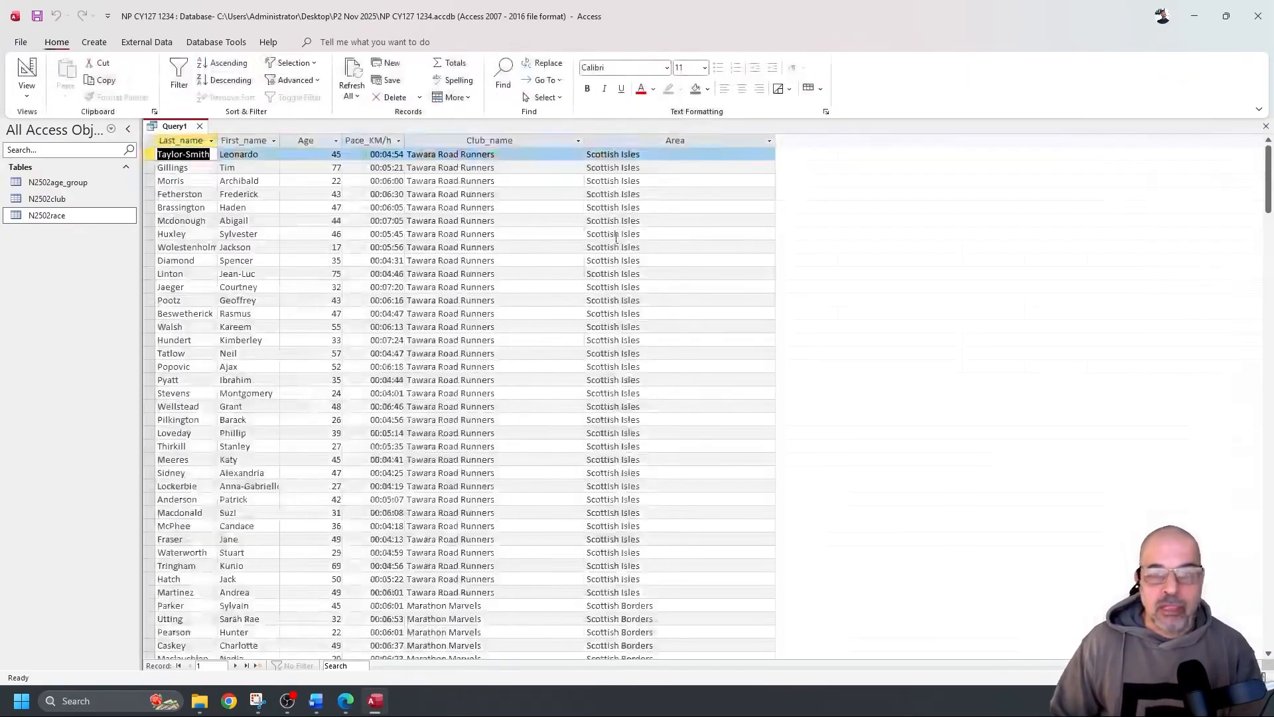
{"action": "scroll", "coordinate": [615, 237], "scroll_direction": "down", "scroll_amount": 7}
{"action": "scroll", "coordinate": [577, 332], "scroll_direction": "up", "scroll_amount": 7}
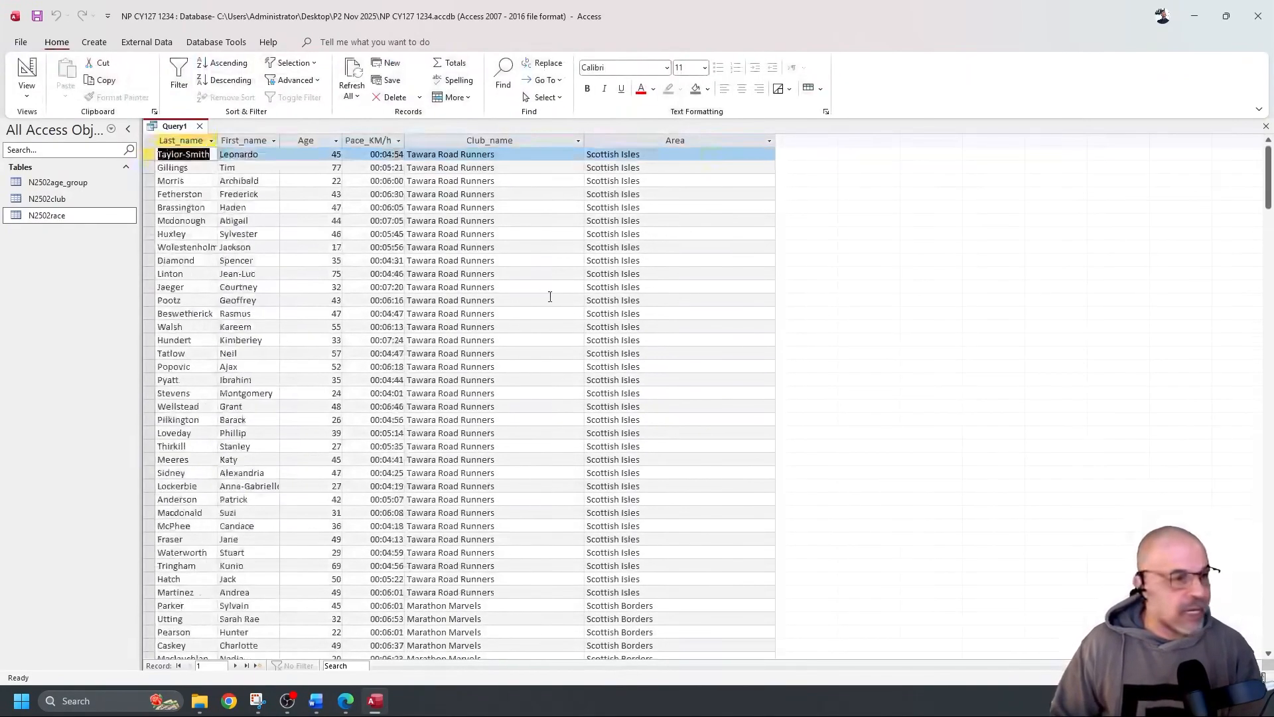
{"action": "left_click", "coordinate": [27, 71]}
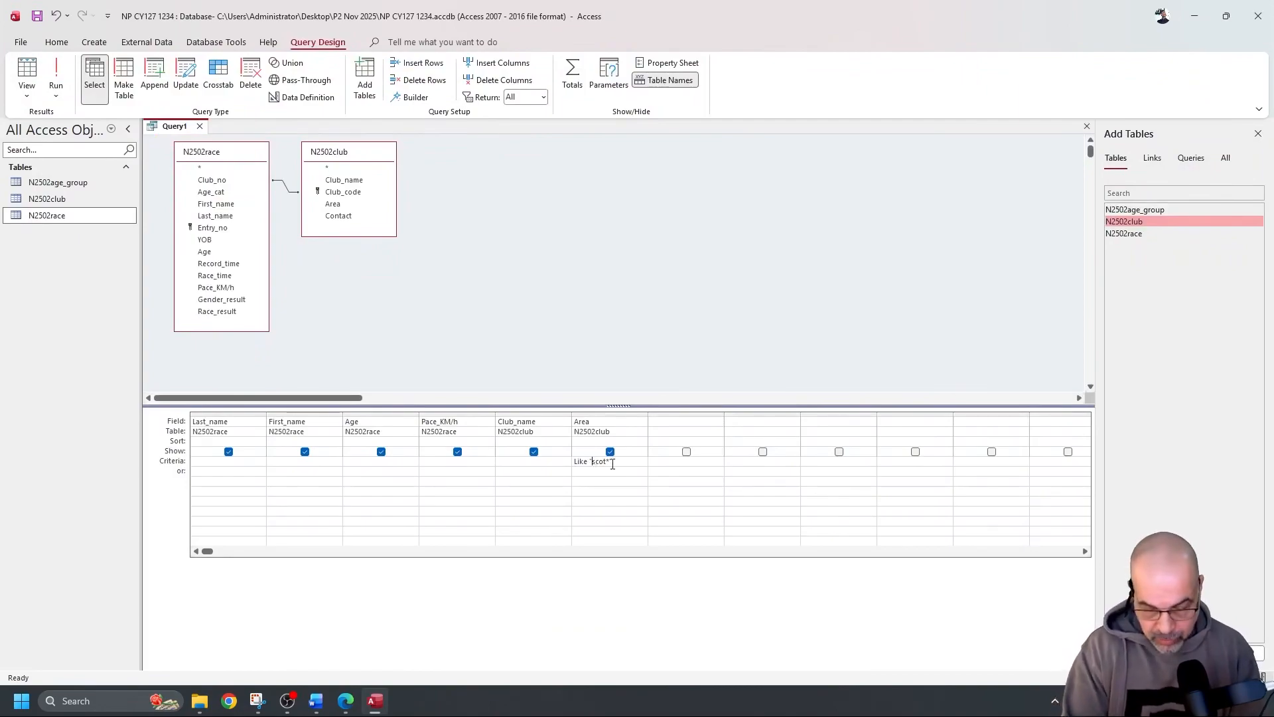
{"action": "left_click", "coordinate": [55, 77]}
{"action": "scroll", "coordinate": [670, 308], "scroll_direction": "down", "scroll_amount": 20}
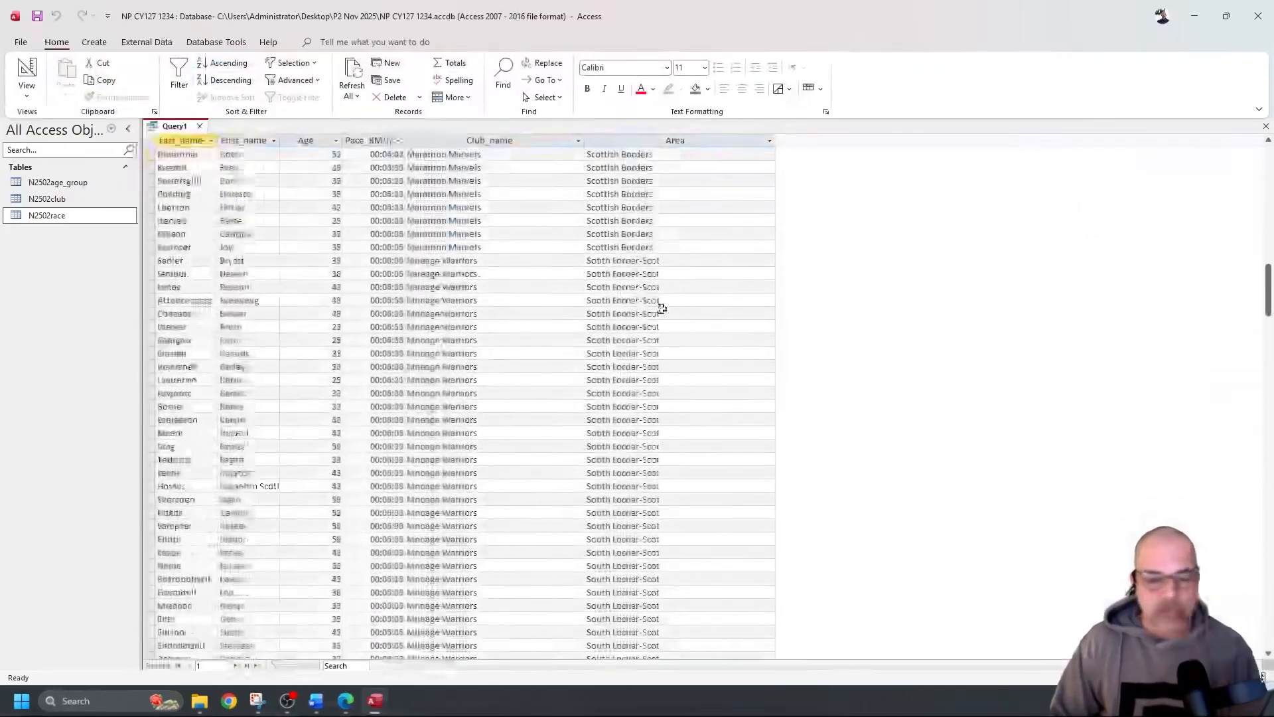
{"action": "scroll", "coordinate": [661, 320], "scroll_direction": "up", "scroll_amount": 20}
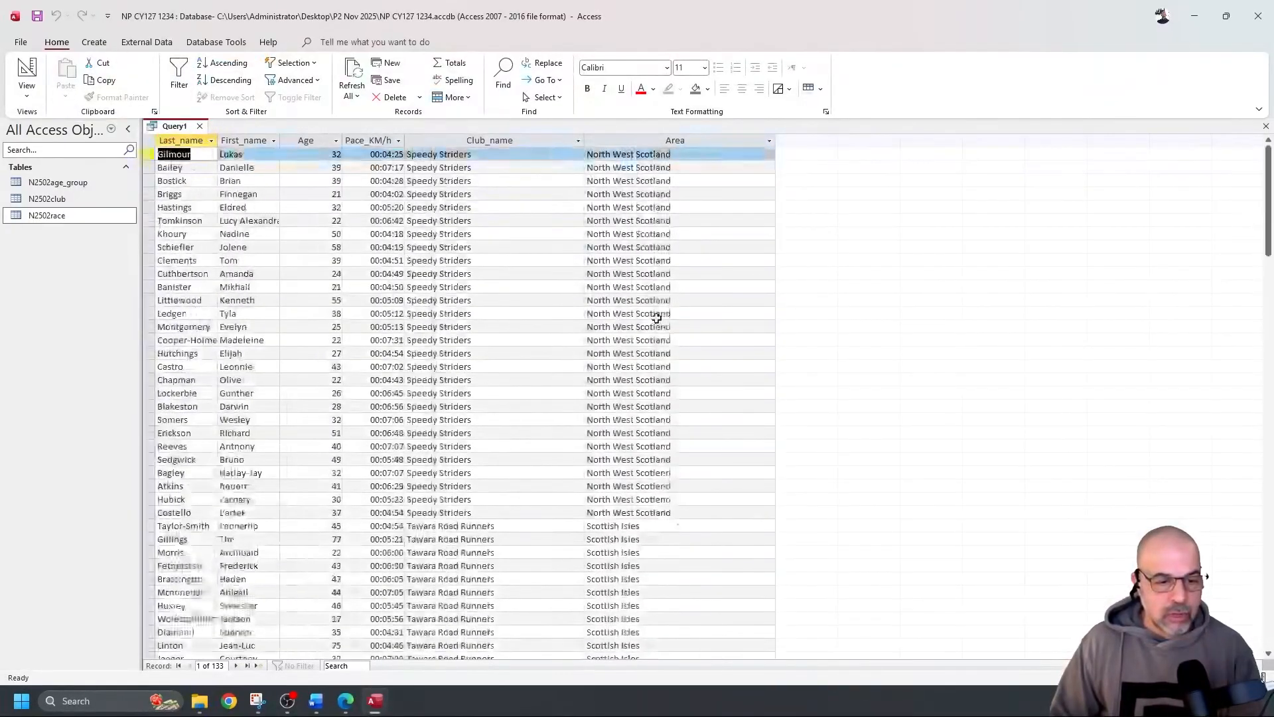
{"action": "scroll", "coordinate": [654, 329], "scroll_direction": "up", "scroll_amount": 5}
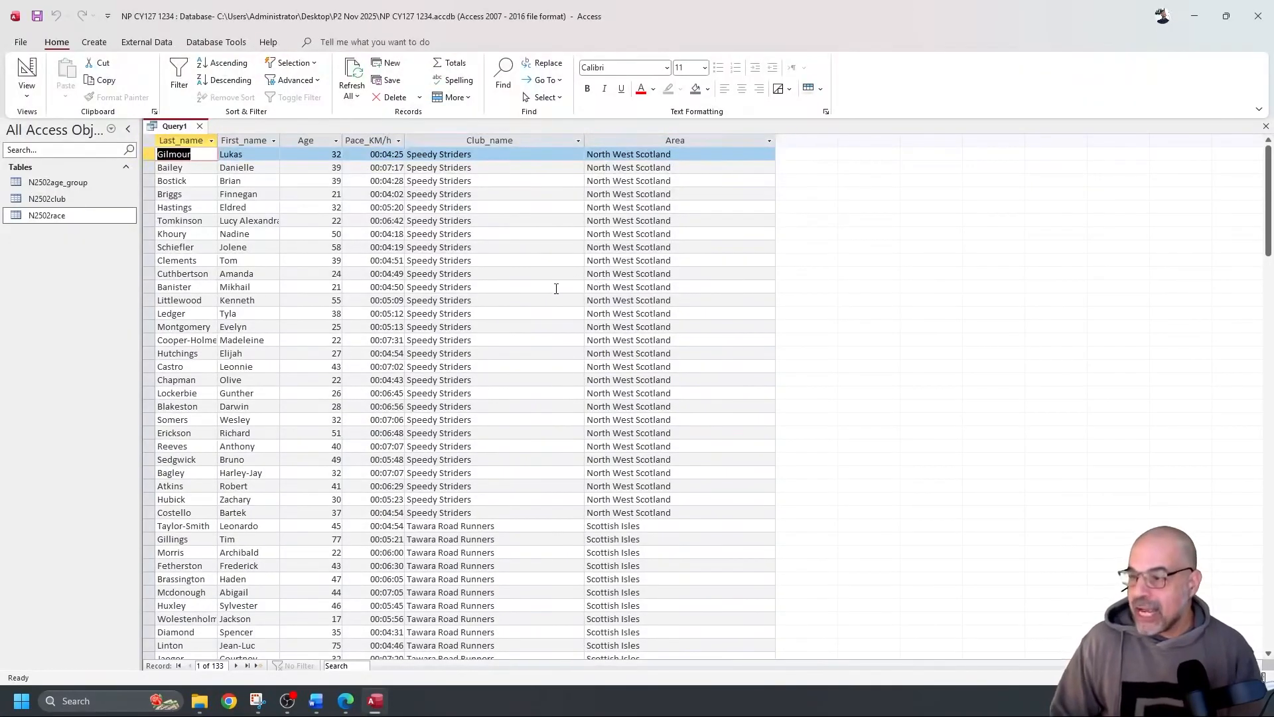
{"action": "left_click", "coordinate": [28, 74]}
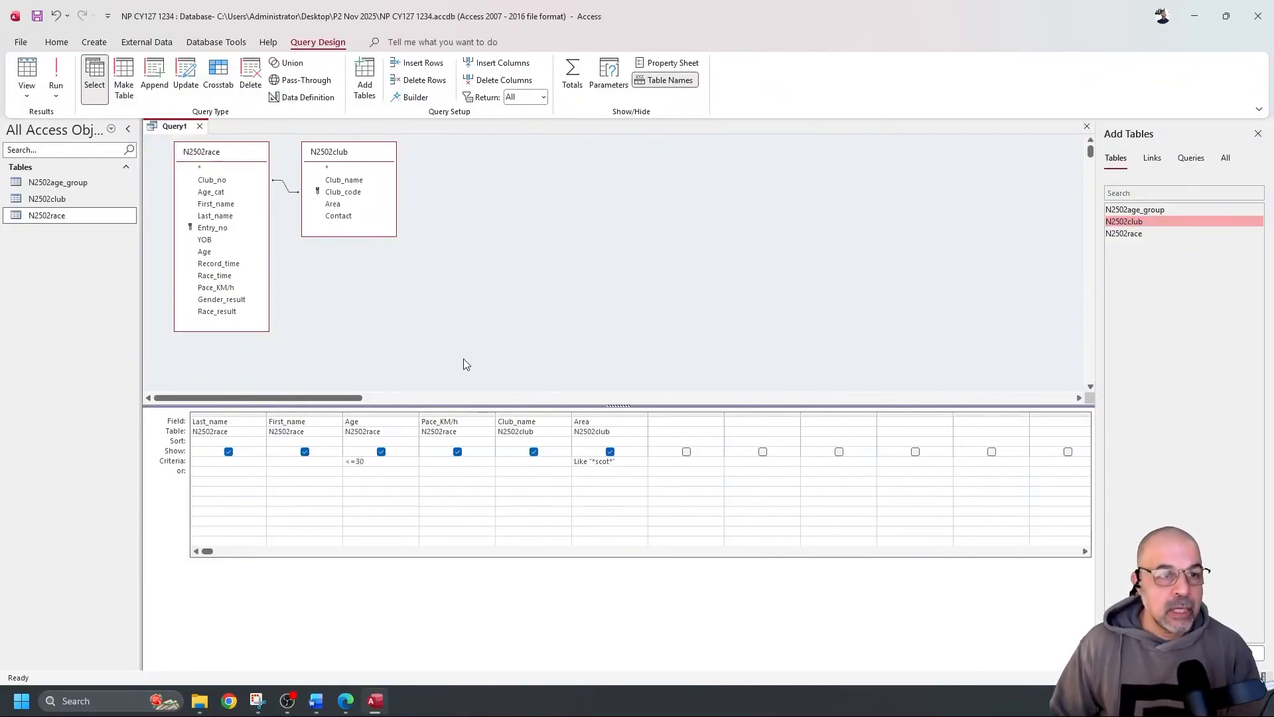
Run the query, returning 35 records aged 30 or under from Scottish areas
{"action": "left_click", "coordinate": [56, 74]}
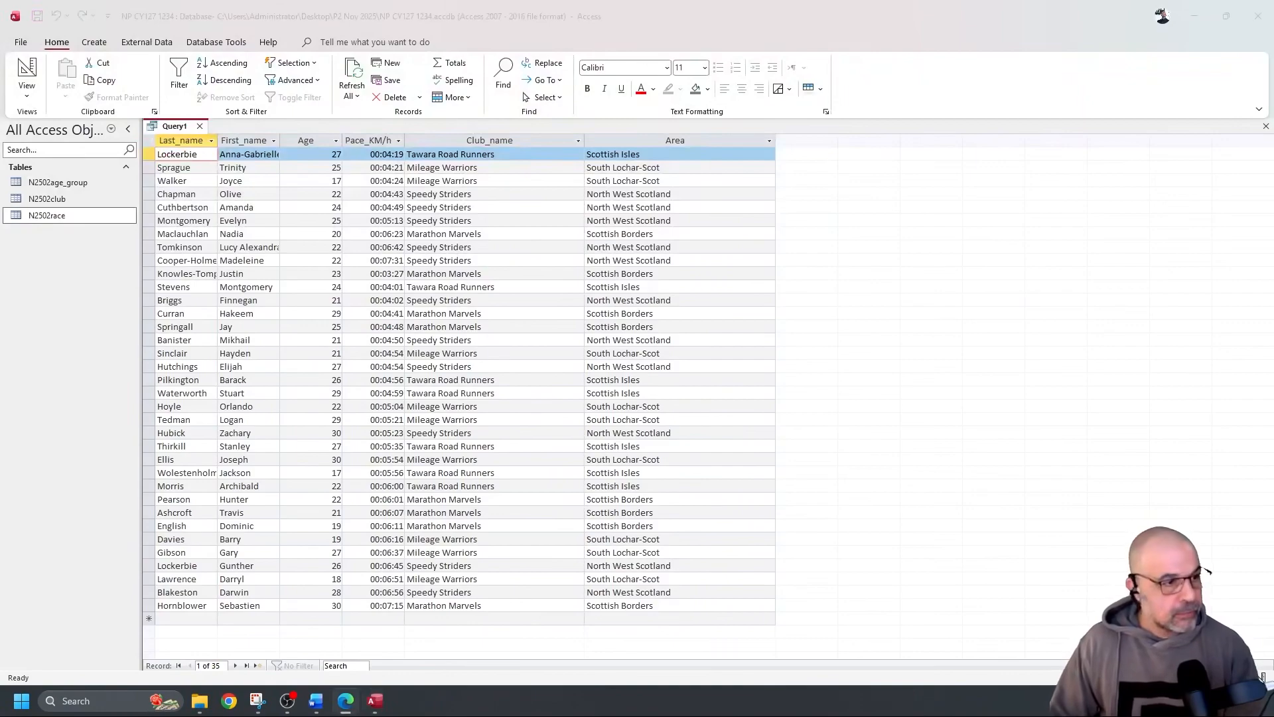
In the exam PDF, bracket question 21's selection criteria and underline no-grouping, Area and descending
{"action": "key", "text": "super+shift+Right"}
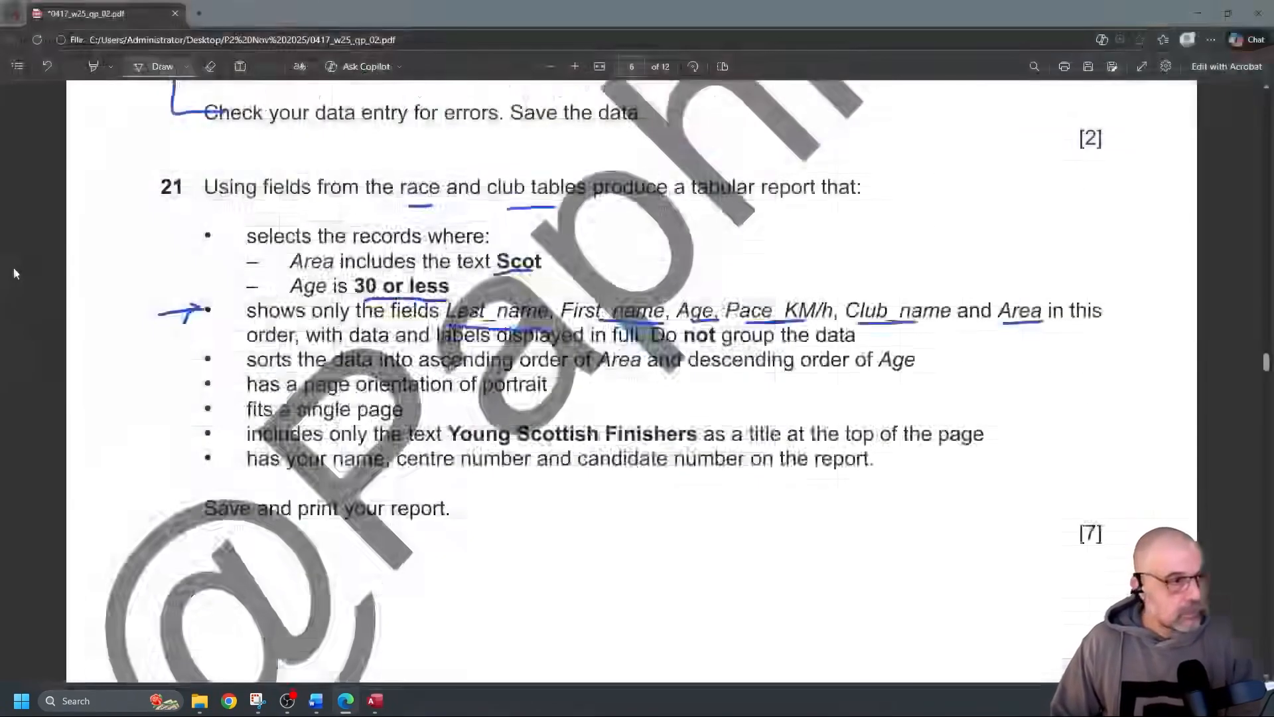
{"action": "left_click_drag", "start_coordinate": [246, 227], "coordinate": [236, 313]}
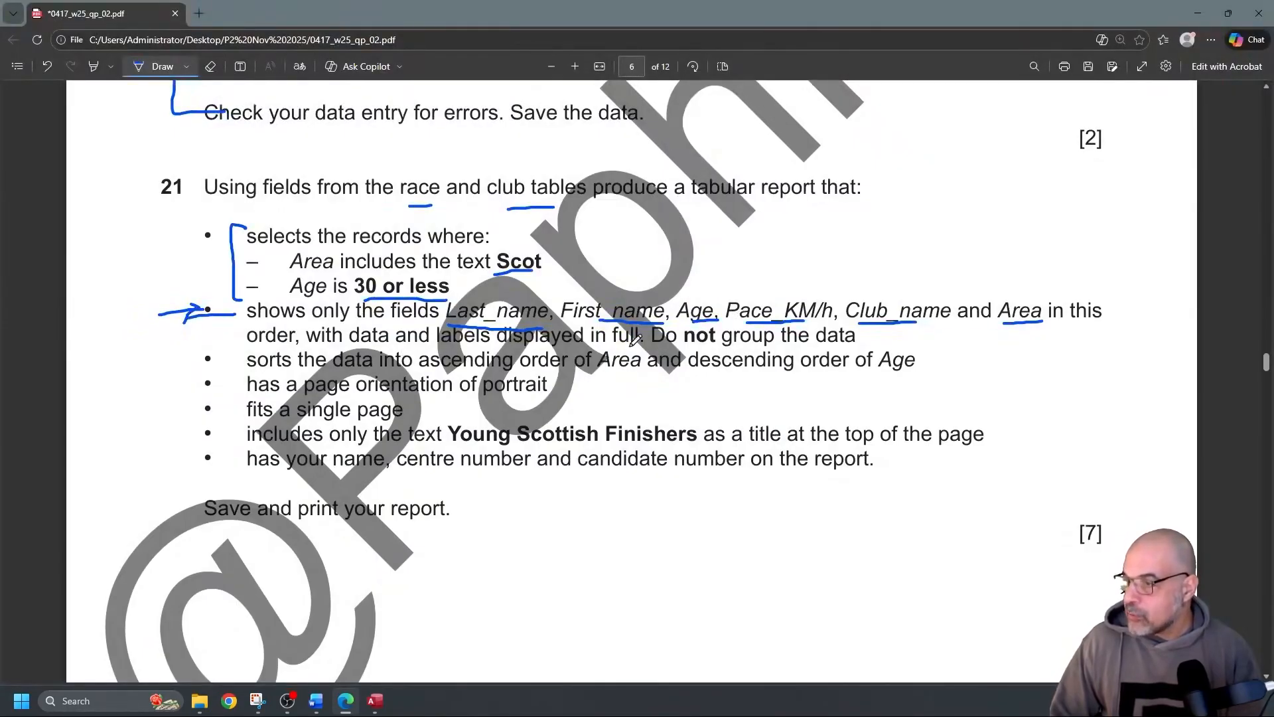
{"action": "left_click_drag", "start_coordinate": [686, 344], "coordinate": [748, 343]}
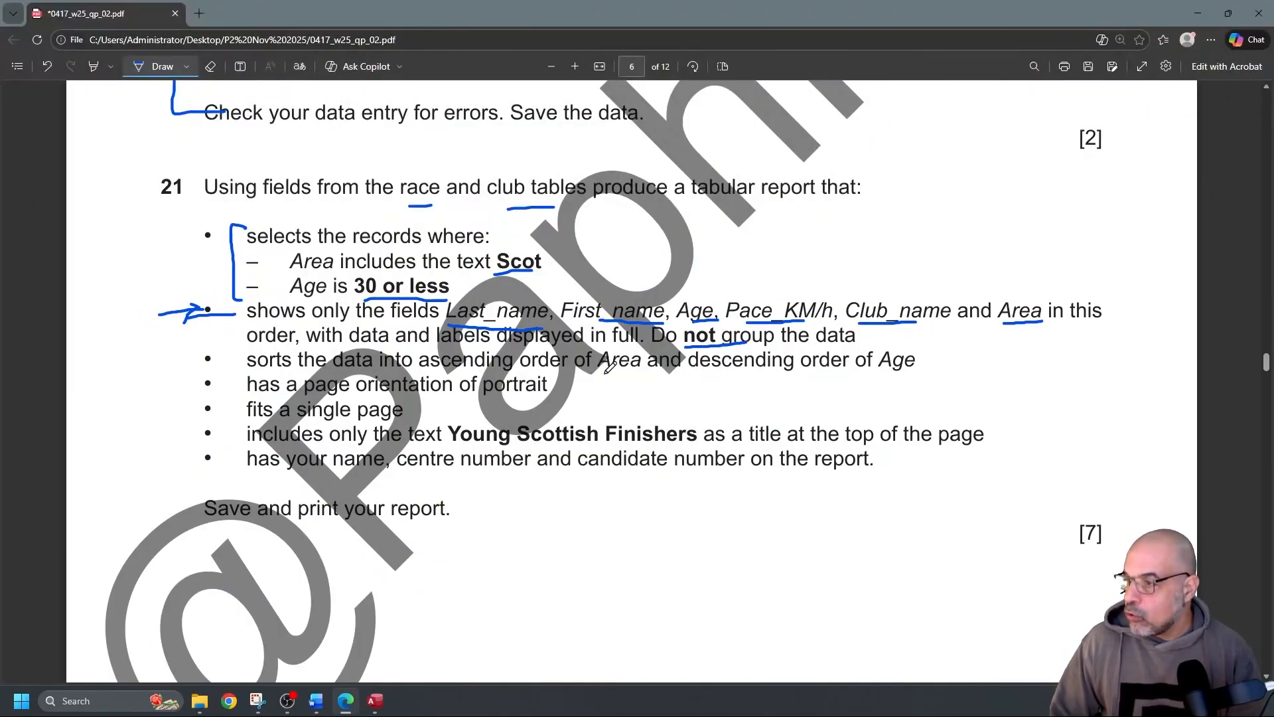
{"action": "left_click_drag", "start_coordinate": [599, 375], "coordinate": [647, 375]}
{"action": "left_click_drag", "start_coordinate": [732, 376], "coordinate": [793, 376]}
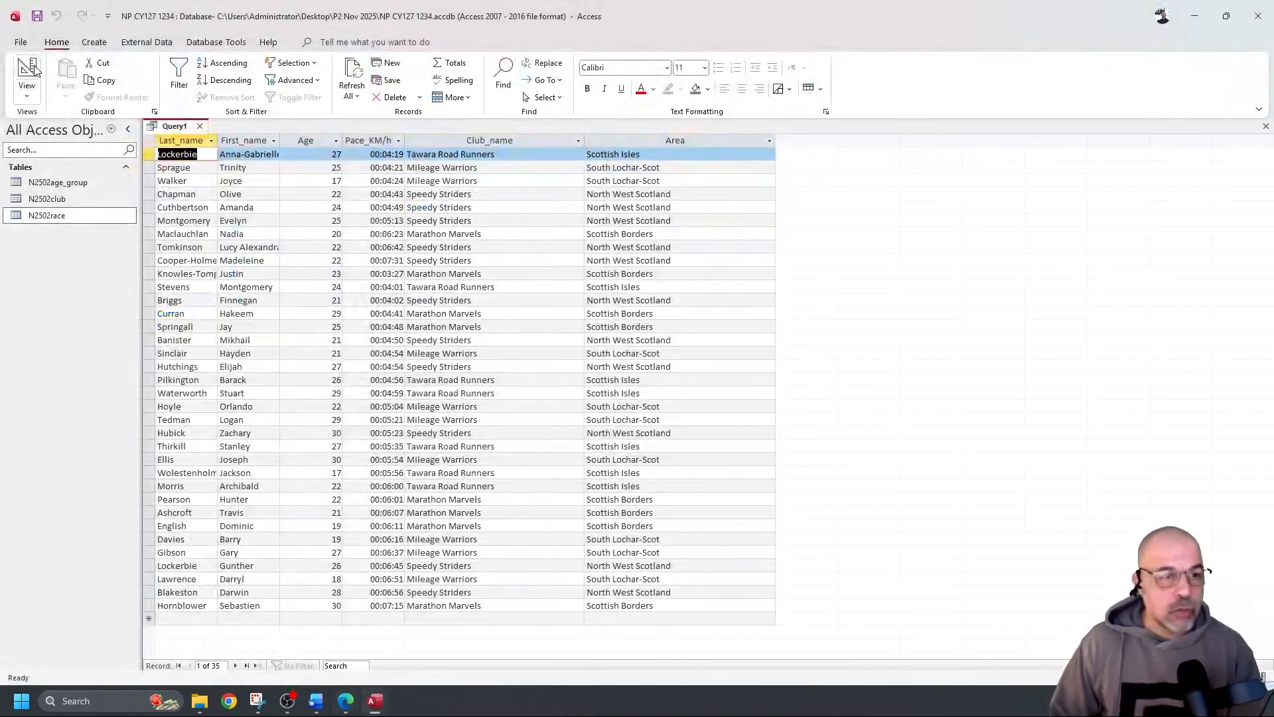
Check the Area sort cell in Design view, leave it unsorted, and save the query as Q21
{"action": "left_click", "coordinate": [33, 70]}
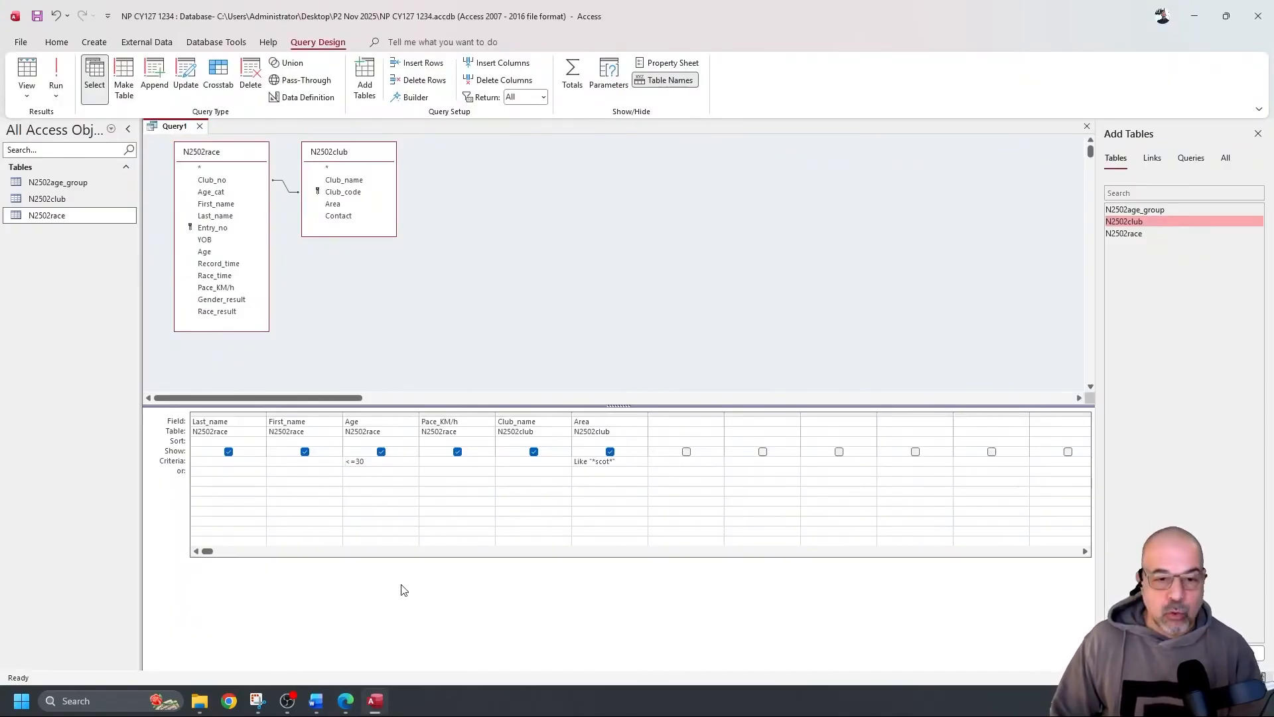
{"action": "left_click", "coordinate": [587, 442]}
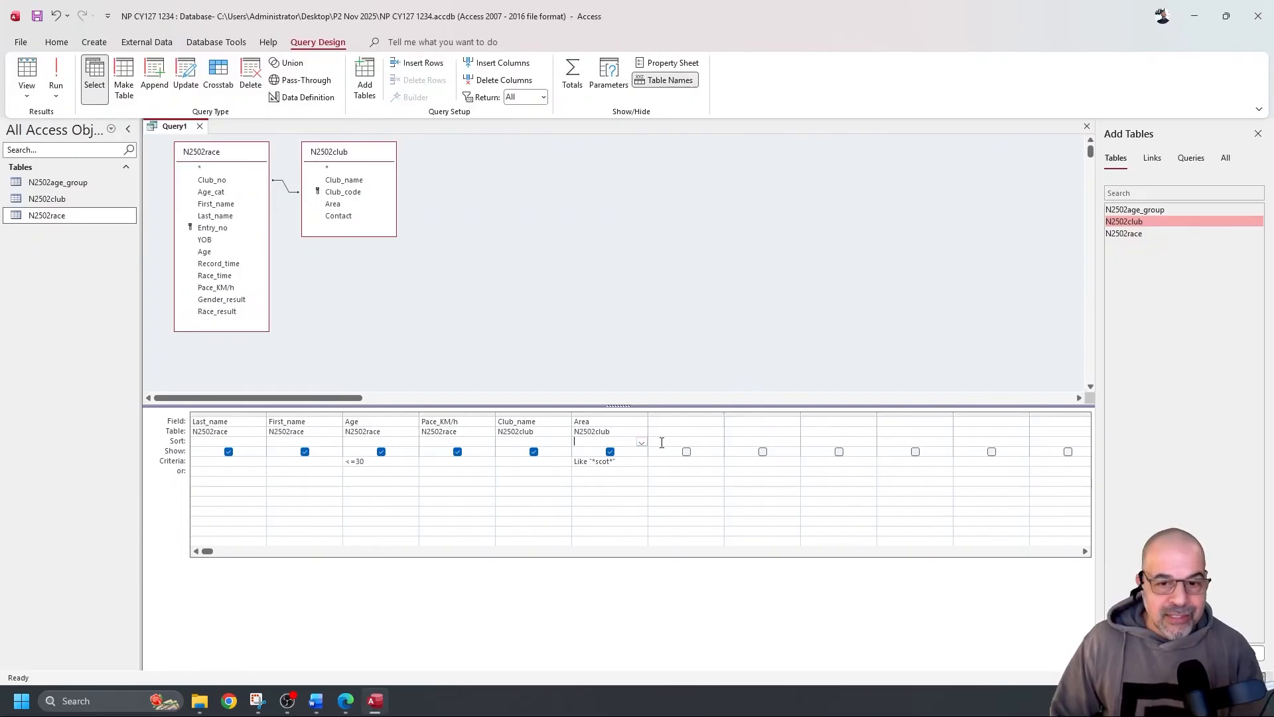
{"action": "left_click", "coordinate": [641, 442]}
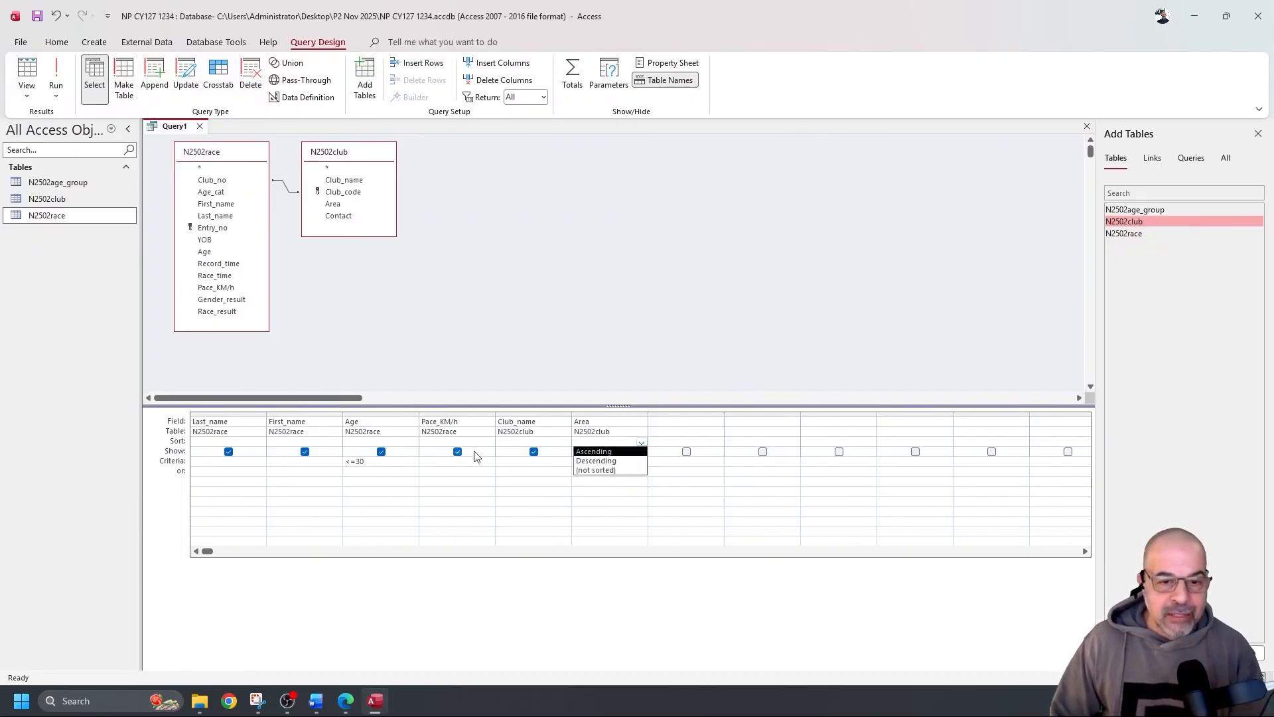
{"action": "left_click", "coordinate": [500, 397]}
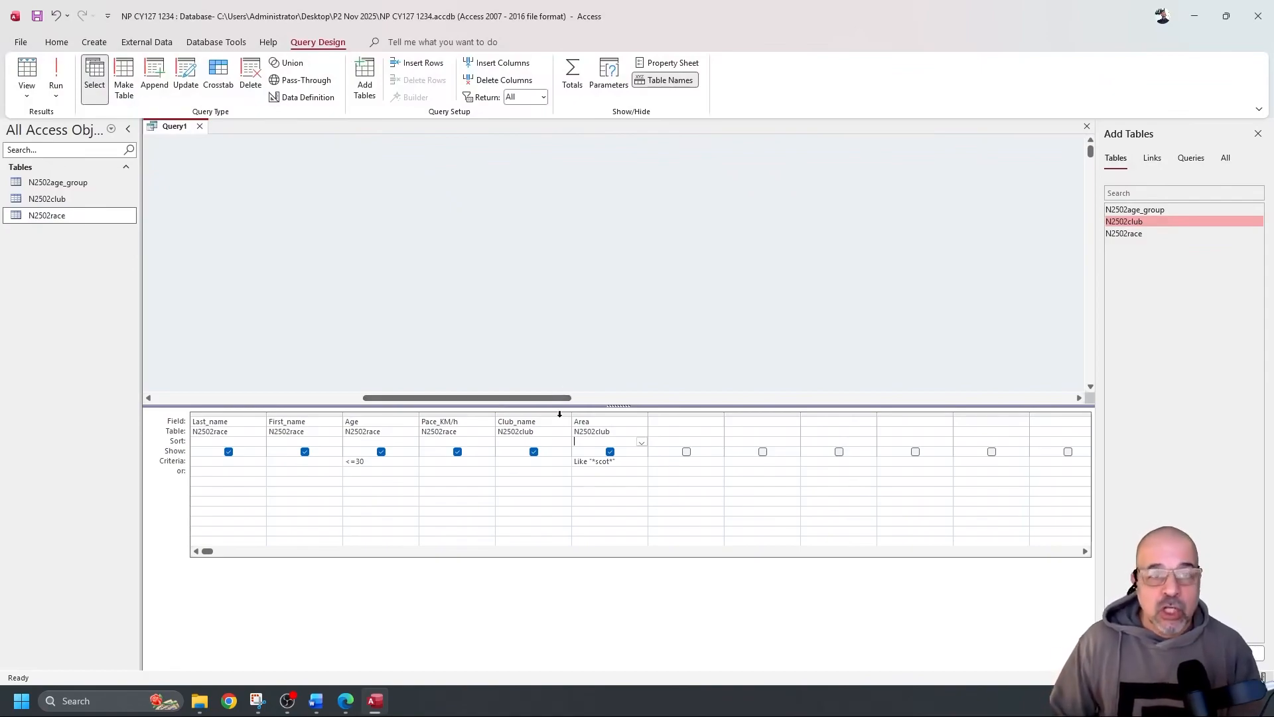
{"action": "left_click", "coordinate": [37, 16]}
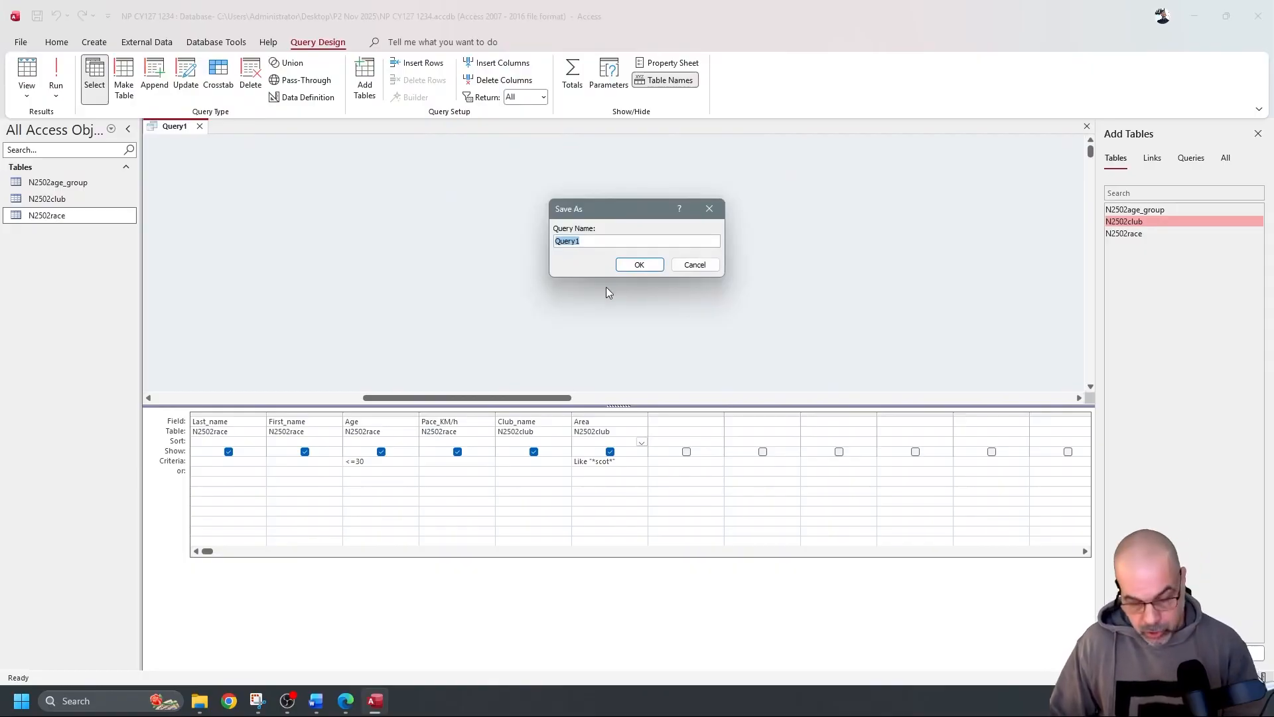
{"action": "type", "text": "Q21"}
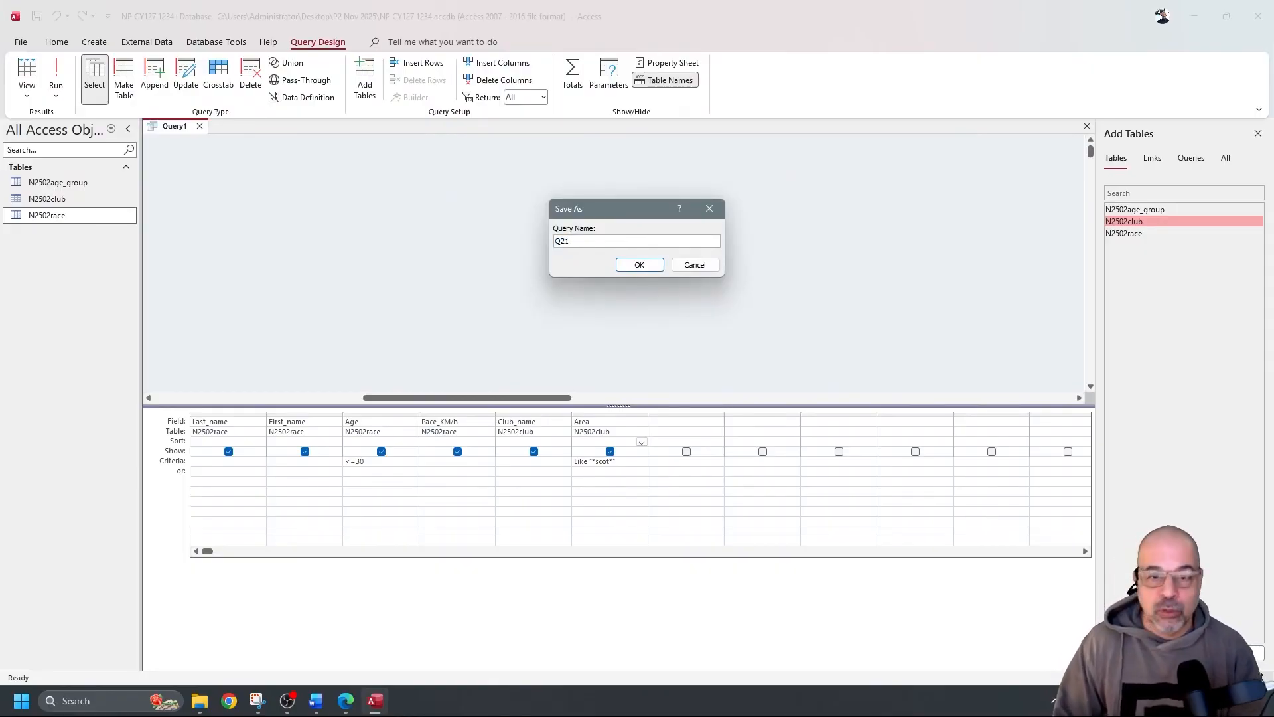
Confirm the Q21 save, close it, and start a Report Wizard with all of Q21's fields
{"action": "key", "text": "Return"}
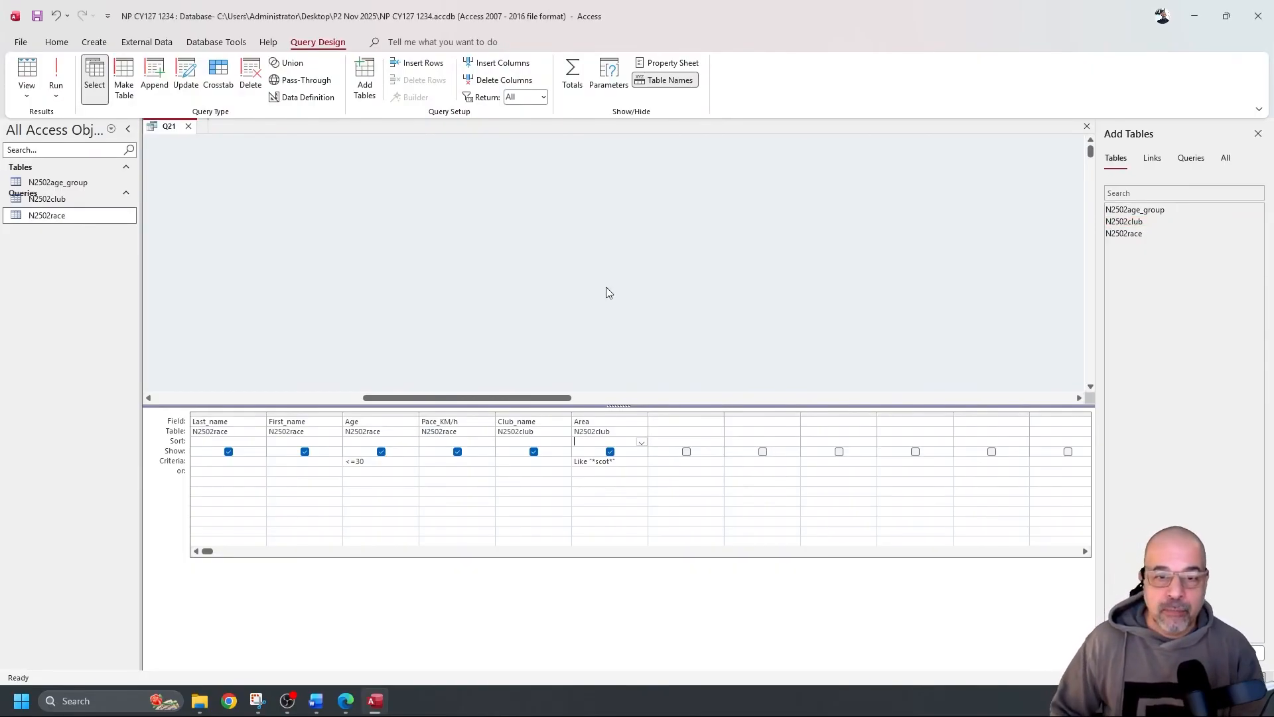
{"action": "left_click", "coordinate": [189, 127]}
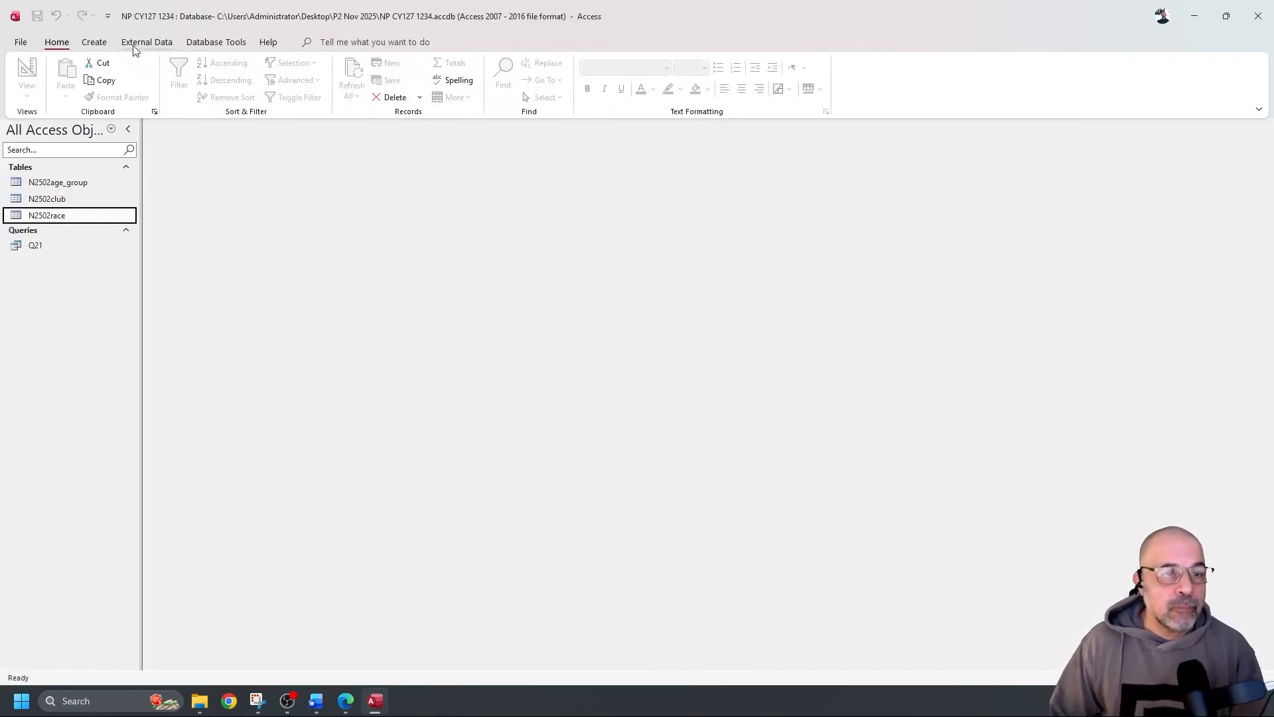
{"action": "left_click", "coordinate": [99, 44]}
{"action": "left_click", "coordinate": [564, 68]}
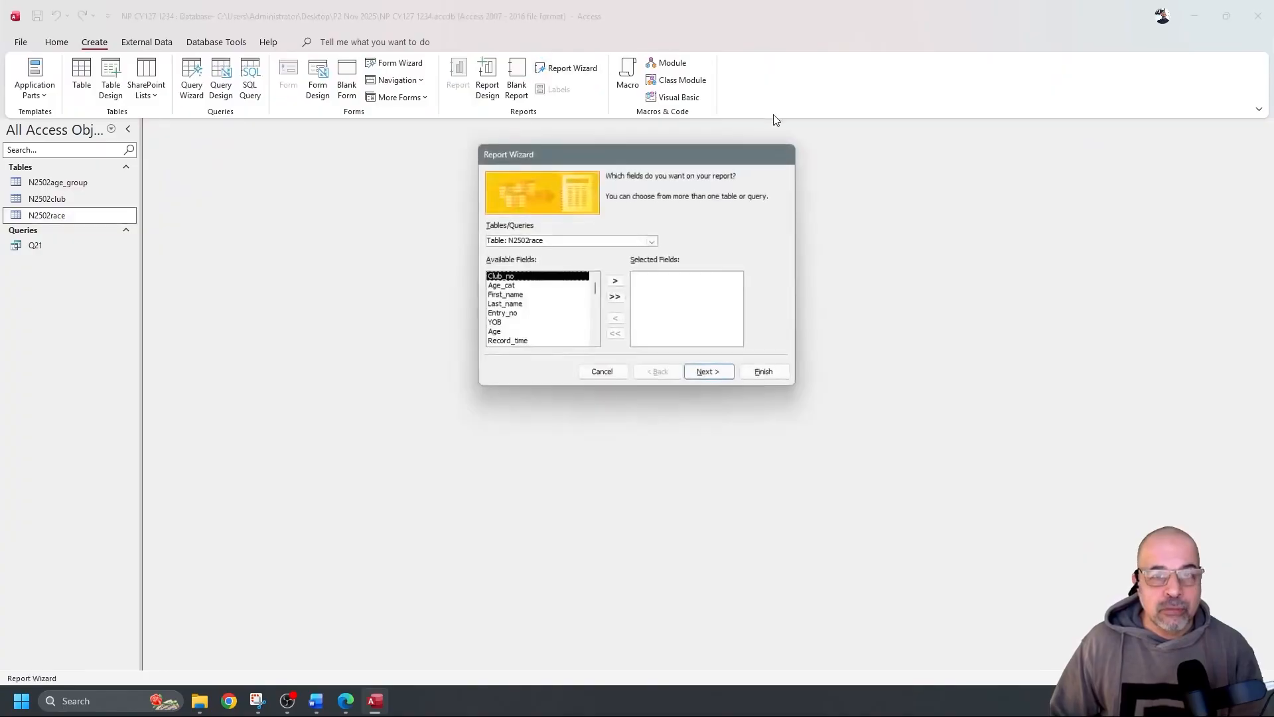
{"action": "left_click", "coordinate": [652, 242]}
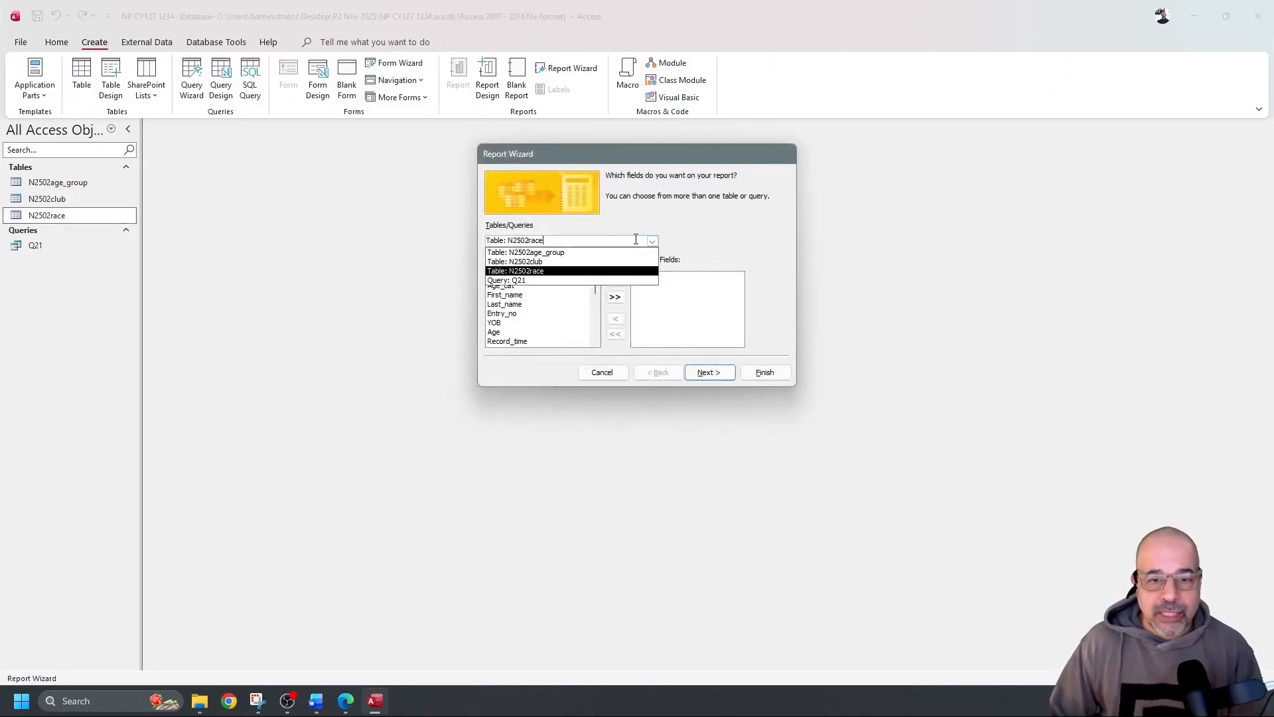
{"action": "left_click", "coordinate": [548, 281]}
{"action": "left_click", "coordinate": [614, 297]}
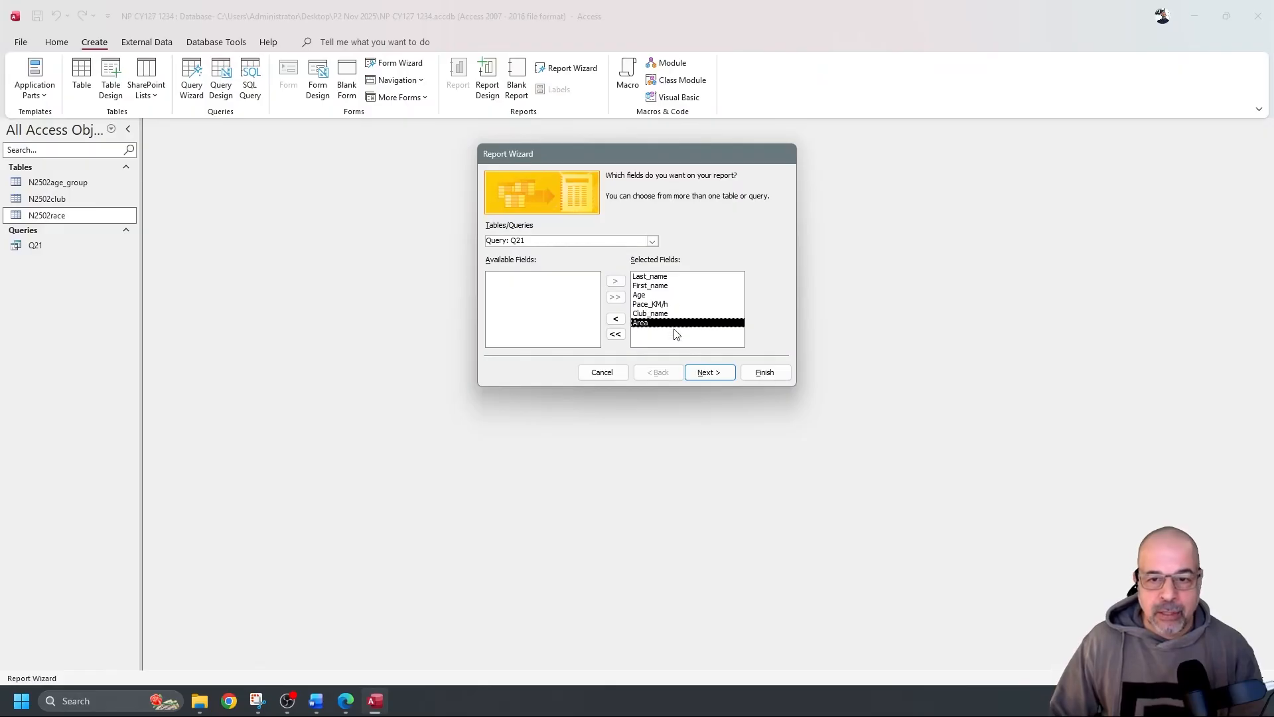
{"action": "left_click", "coordinate": [709, 372]}
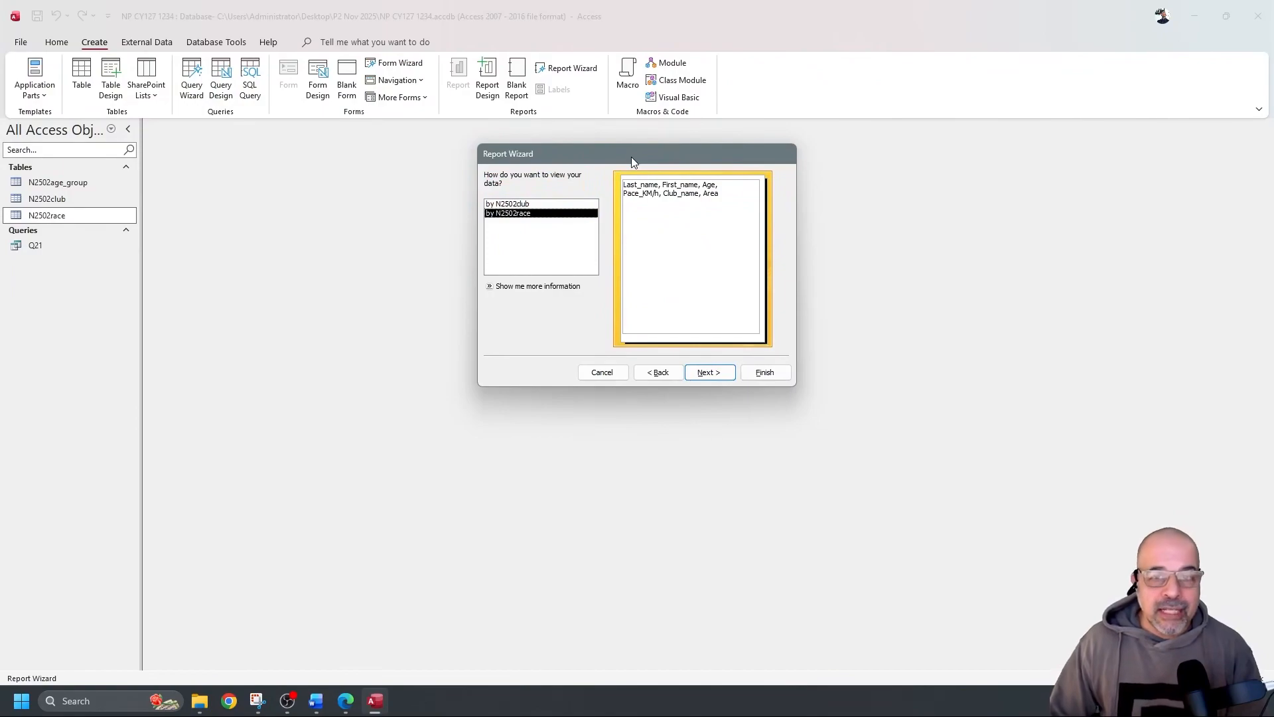
Choose to view the report data by N2502race rather than by club
{"action": "left_click", "coordinate": [524, 205]}
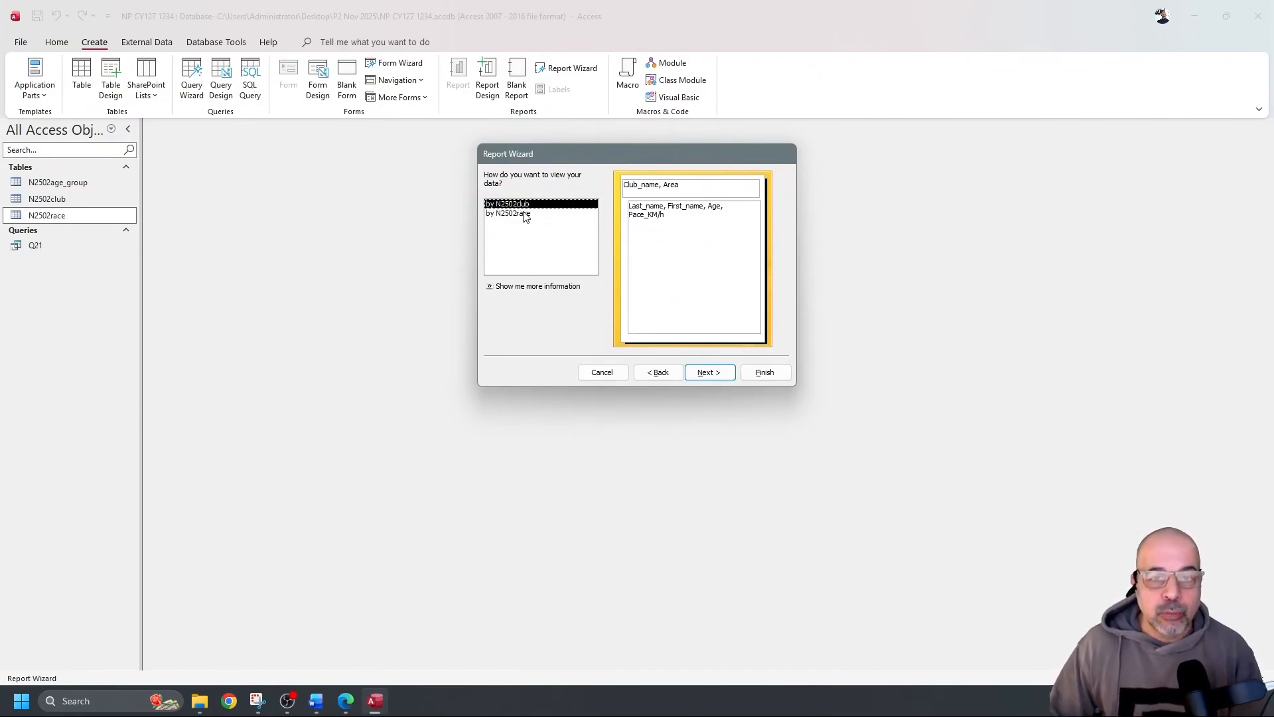
{"action": "left_click", "coordinate": [527, 213]}
{"action": "left_click", "coordinate": [527, 205]}
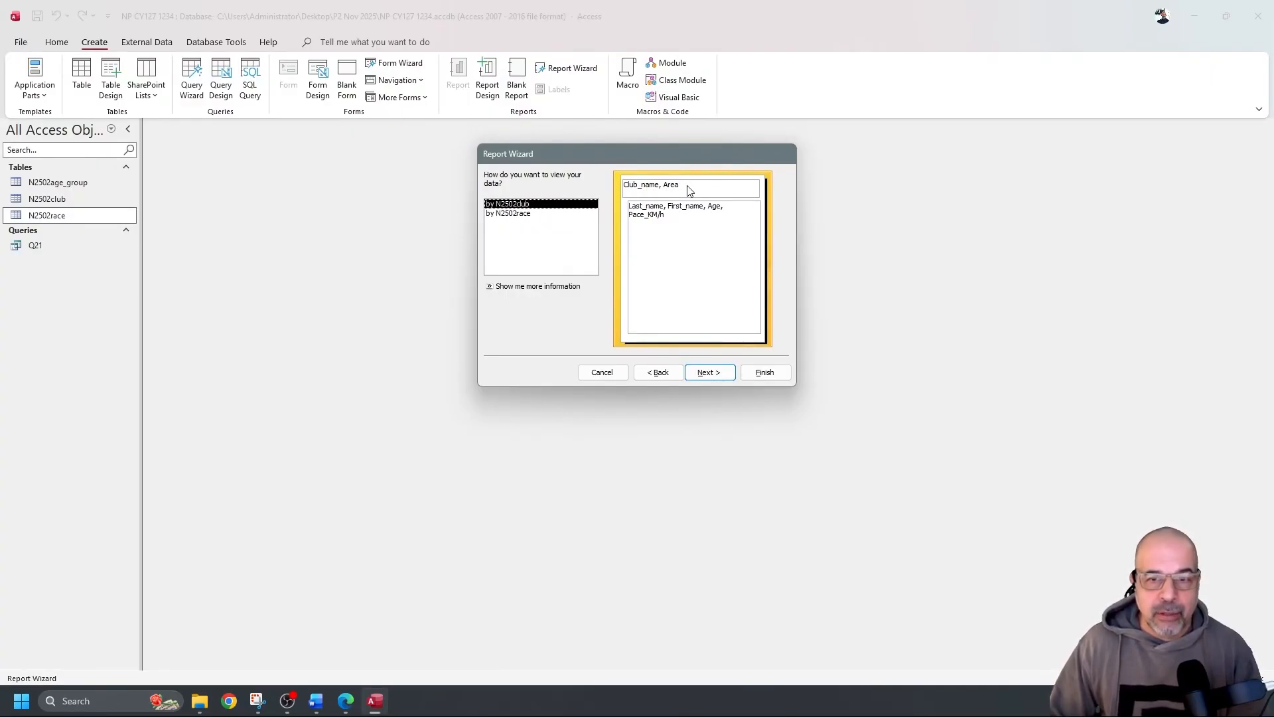
{"action": "left_click", "coordinate": [513, 213]}
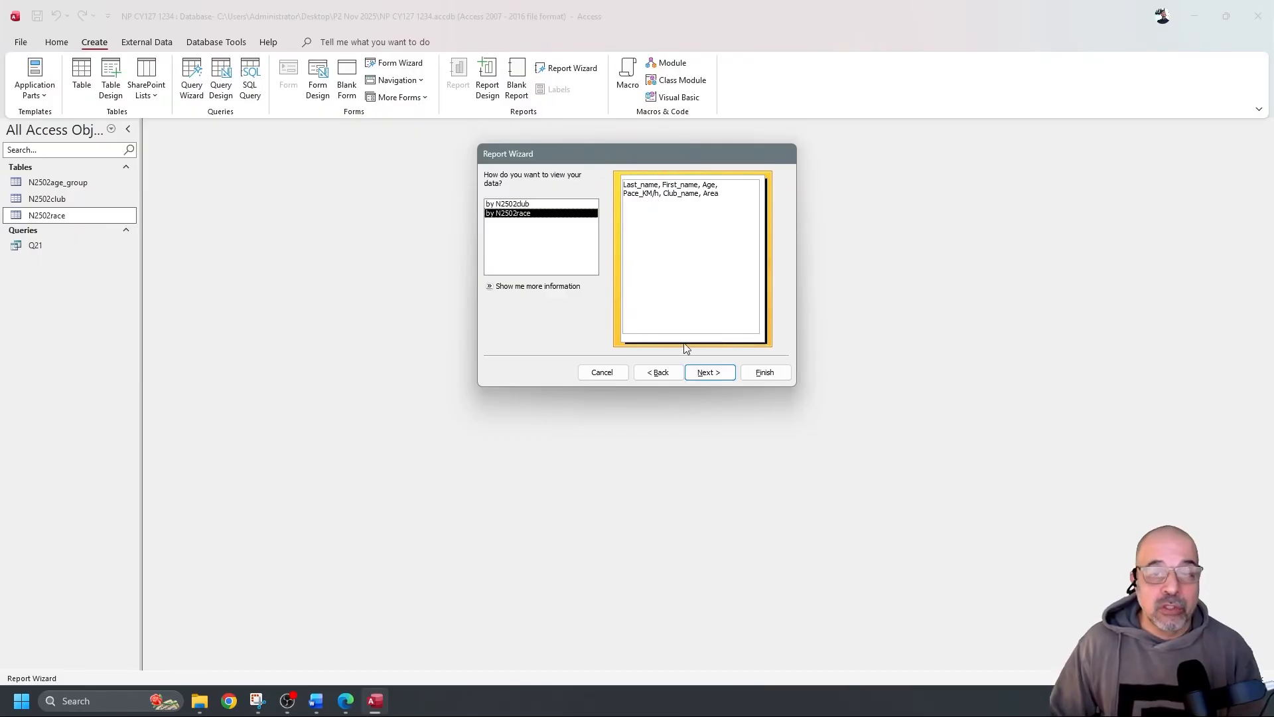
{"action": "left_click", "coordinate": [705, 372]}
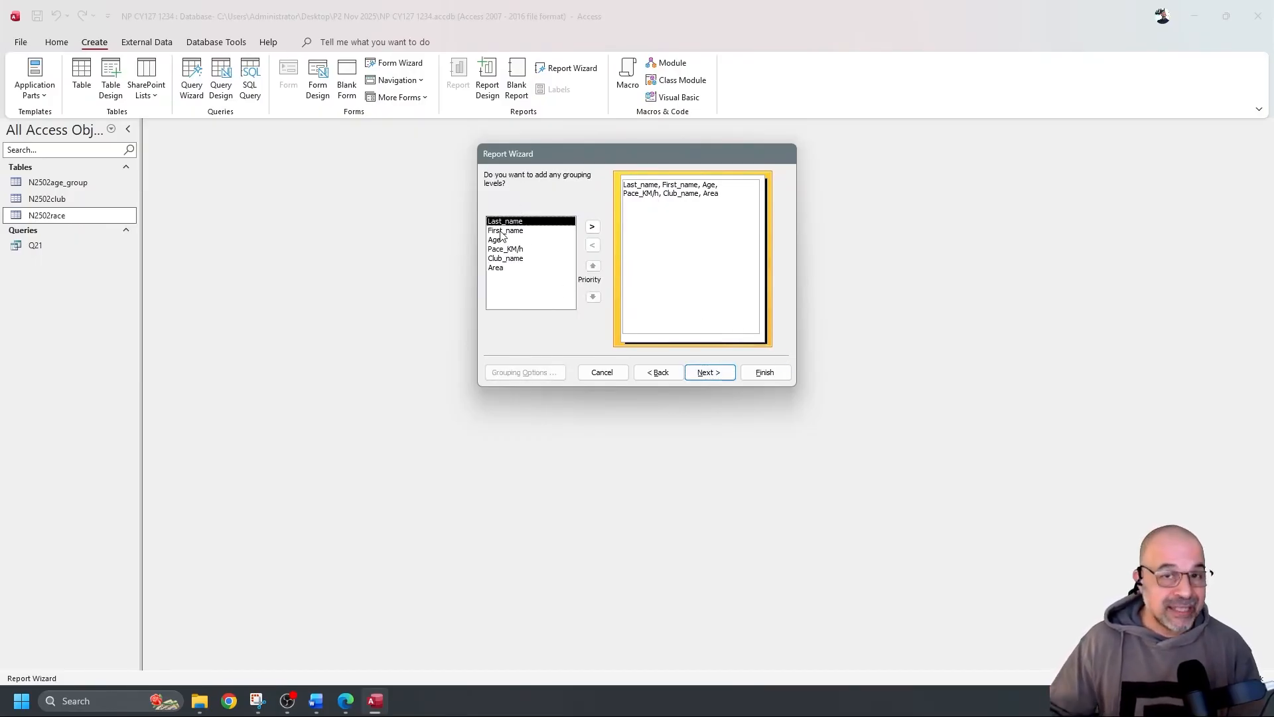
Skip grouping and sorting, keep the Tabular Portrait layout, and finish to preview the report
{"action": "left_click", "coordinate": [722, 373]}
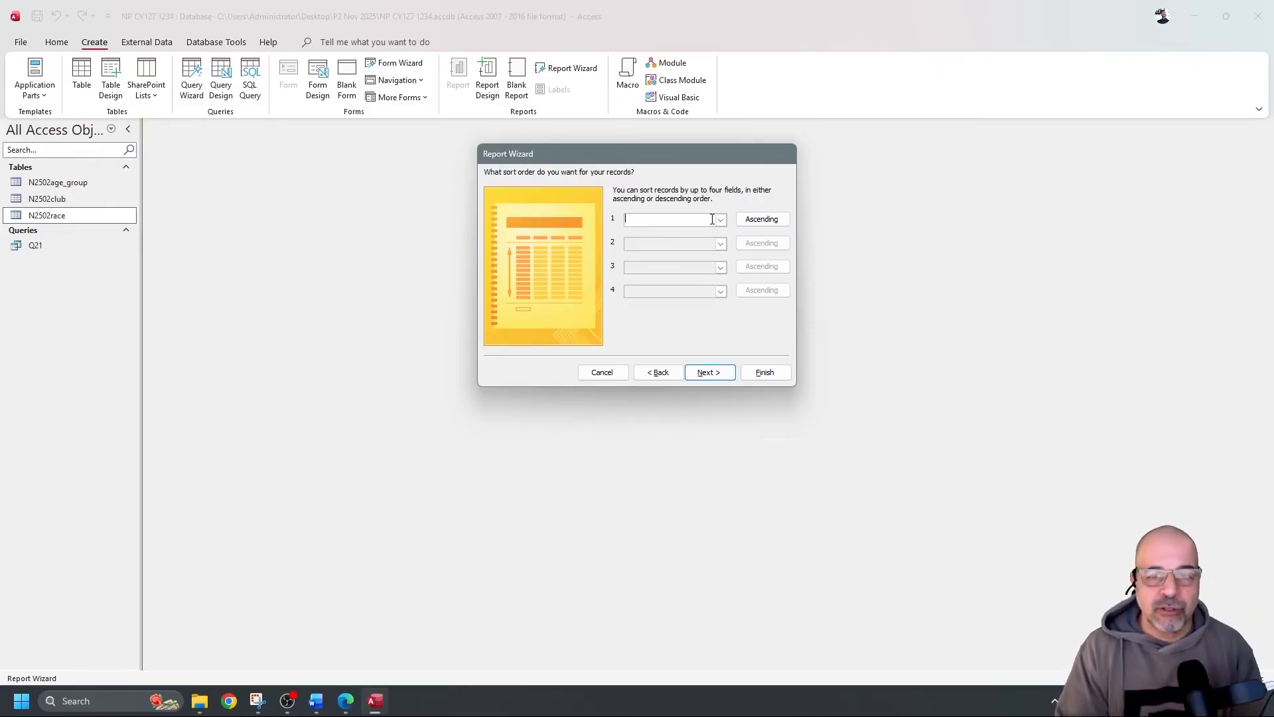
{"action": "left_click", "coordinate": [723, 221]}
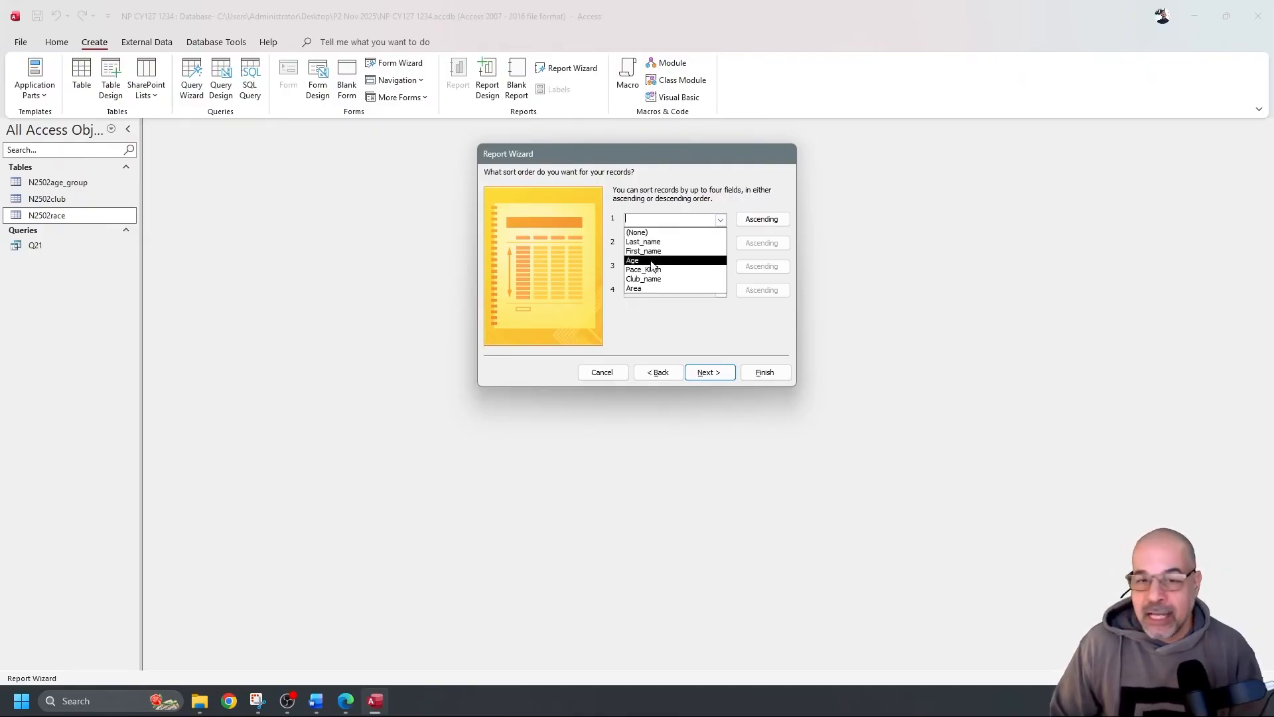
{"action": "left_click", "coordinate": [751, 198]}
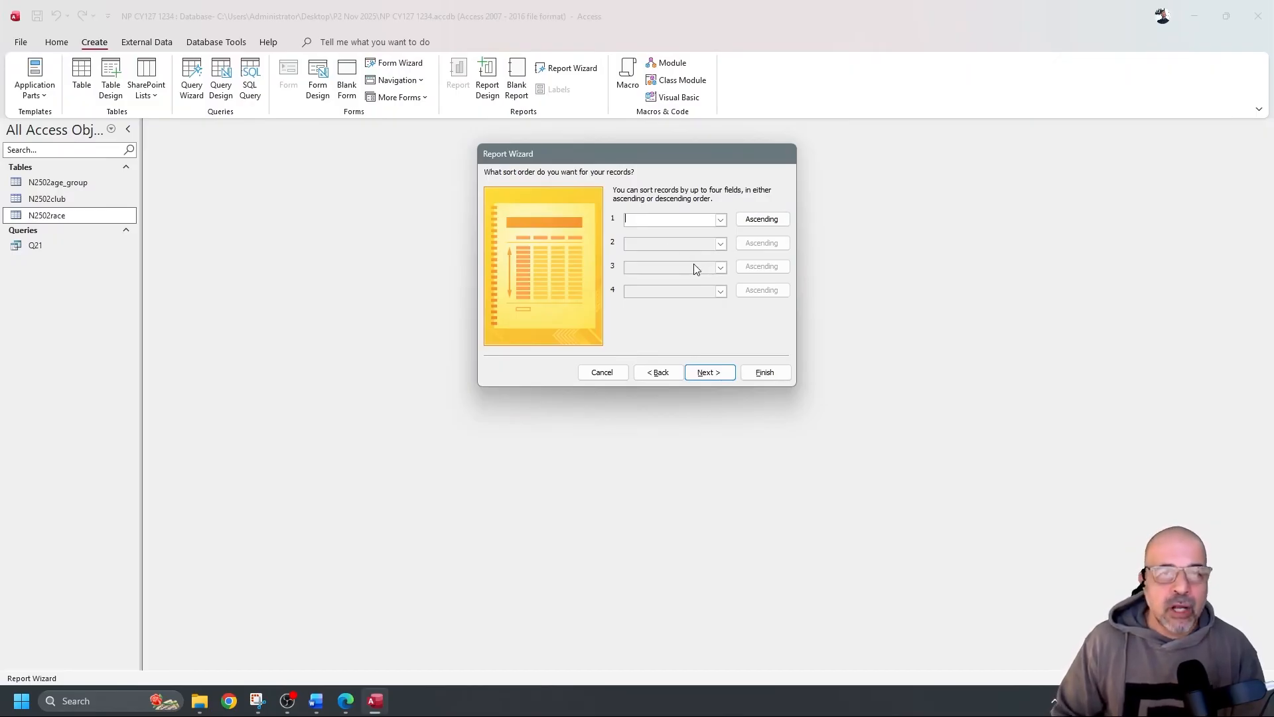
{"action": "left_click", "coordinate": [708, 372]}
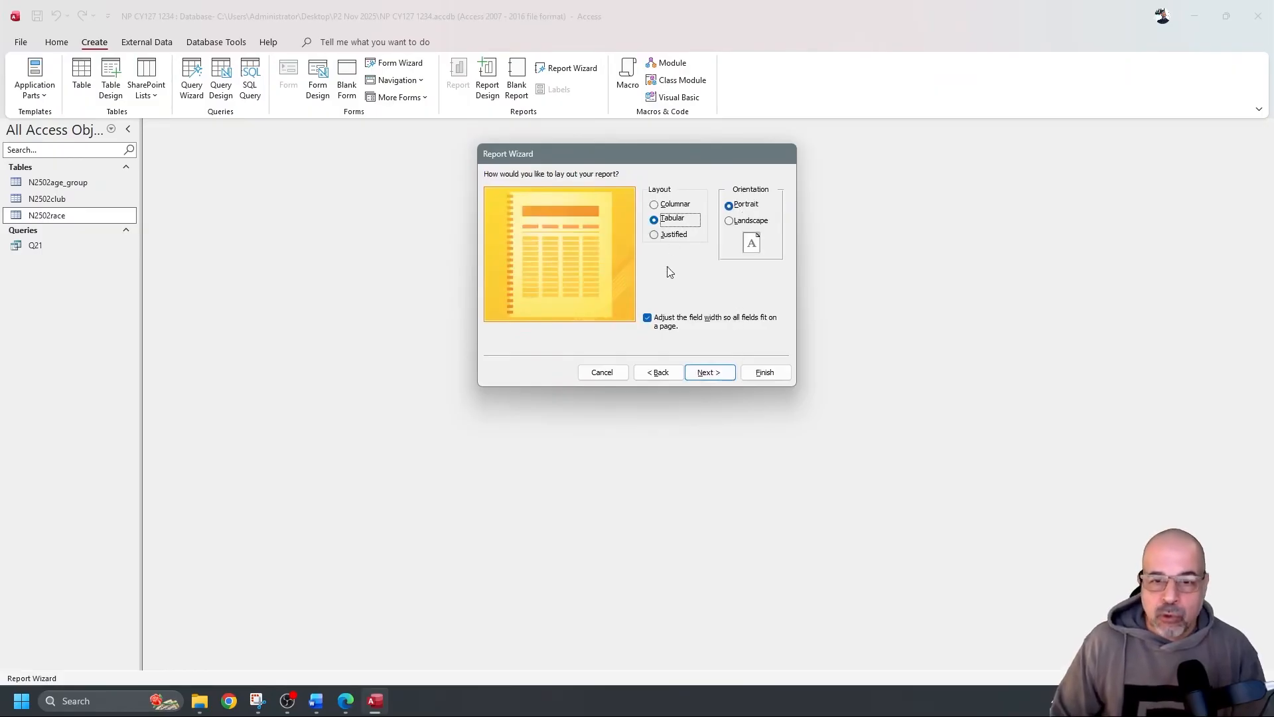
{"action": "left_click", "coordinate": [728, 376]}
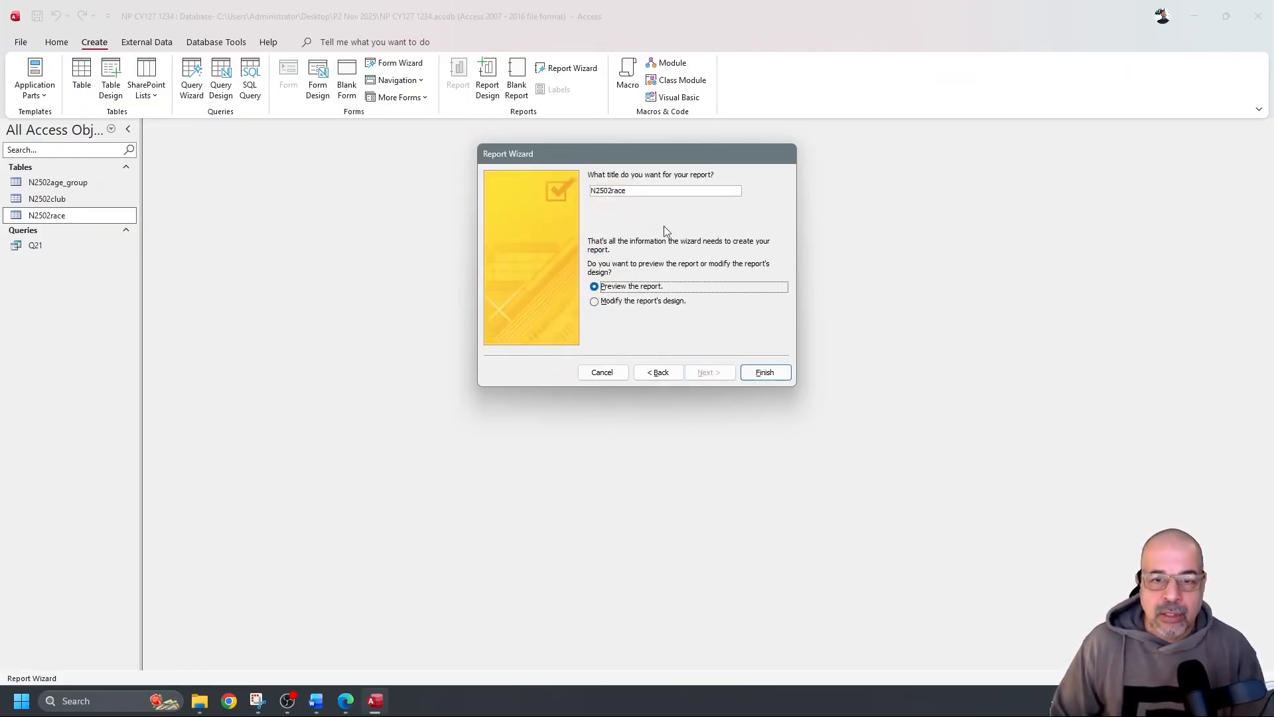
{"action": "left_click", "coordinate": [778, 373]}
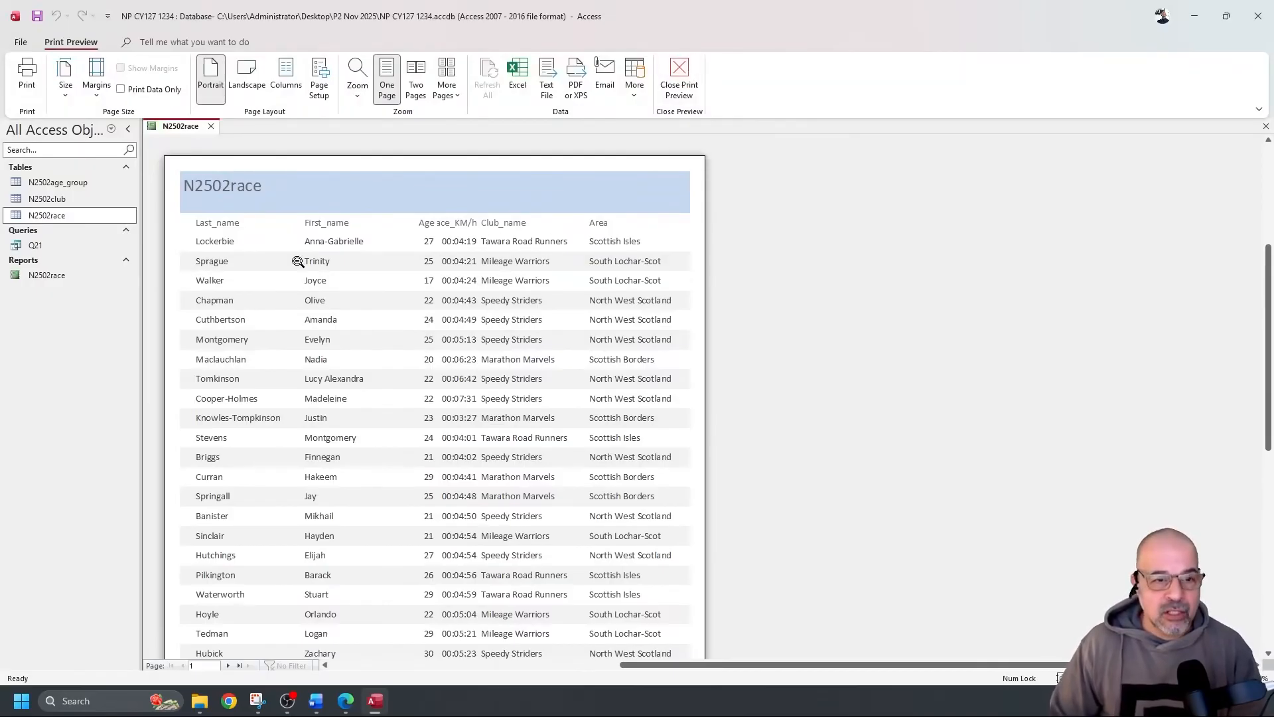
Switch the N2502race report to Design view, toggle Group & Sort off and on, and add a sort
{"action": "left_click", "coordinate": [670, 75]}
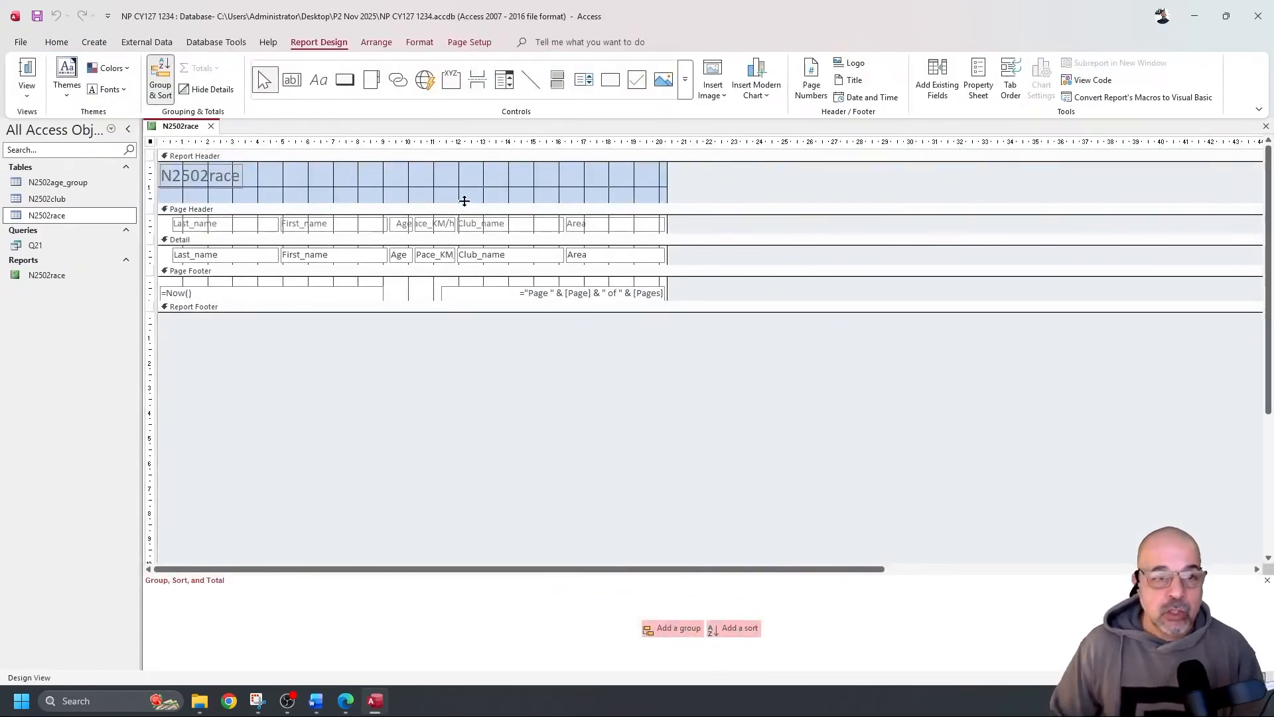
{"action": "left_click", "coordinate": [162, 81]}
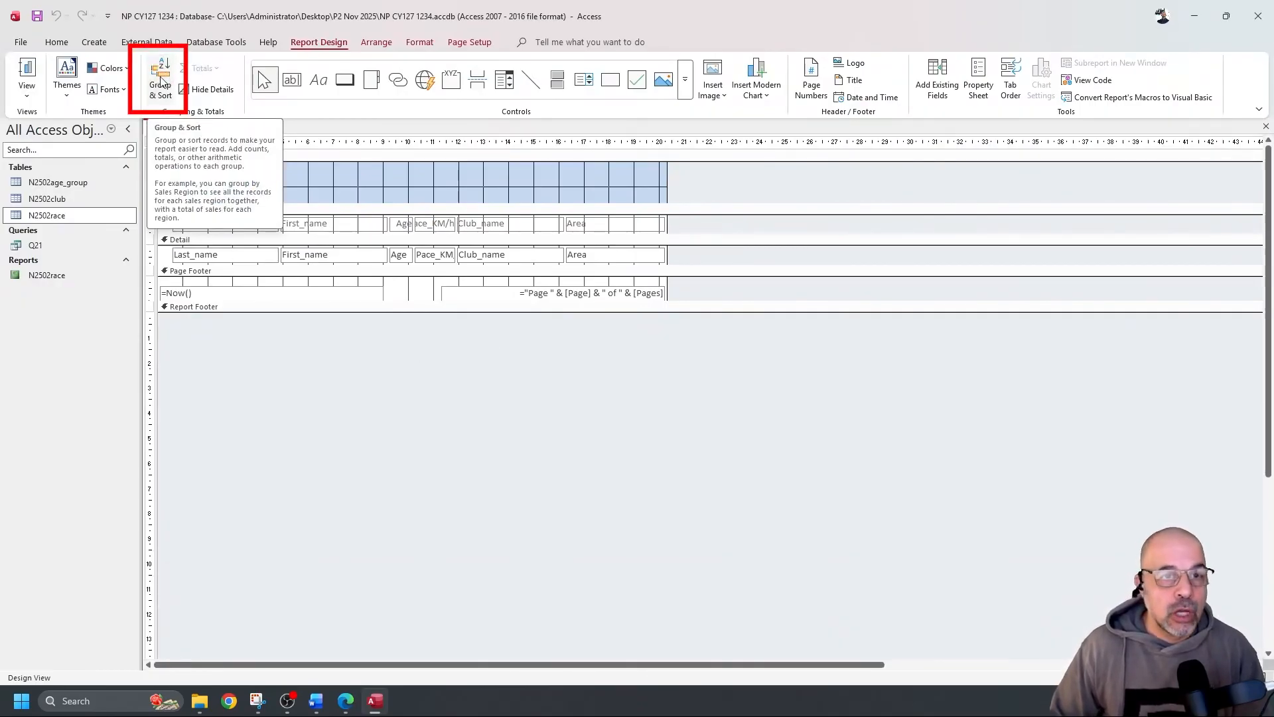
{"action": "left_click", "coordinate": [162, 81]}
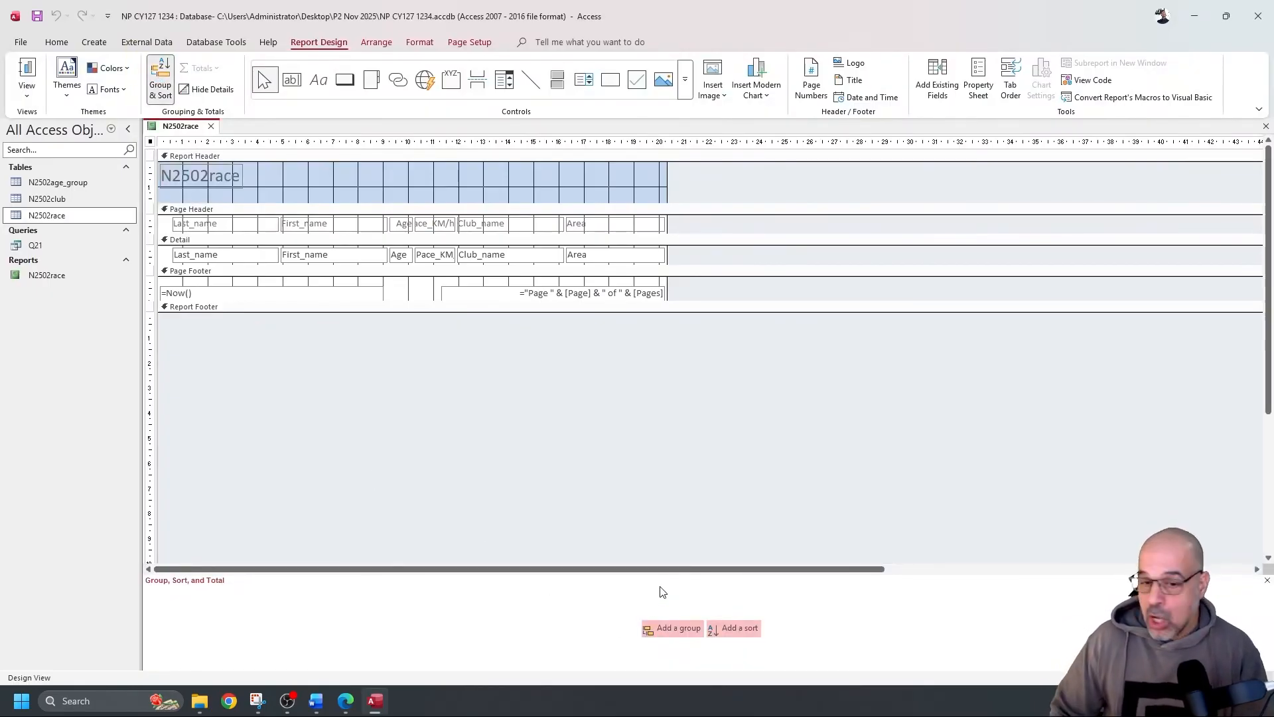
{"action": "left_click", "coordinate": [732, 632]}
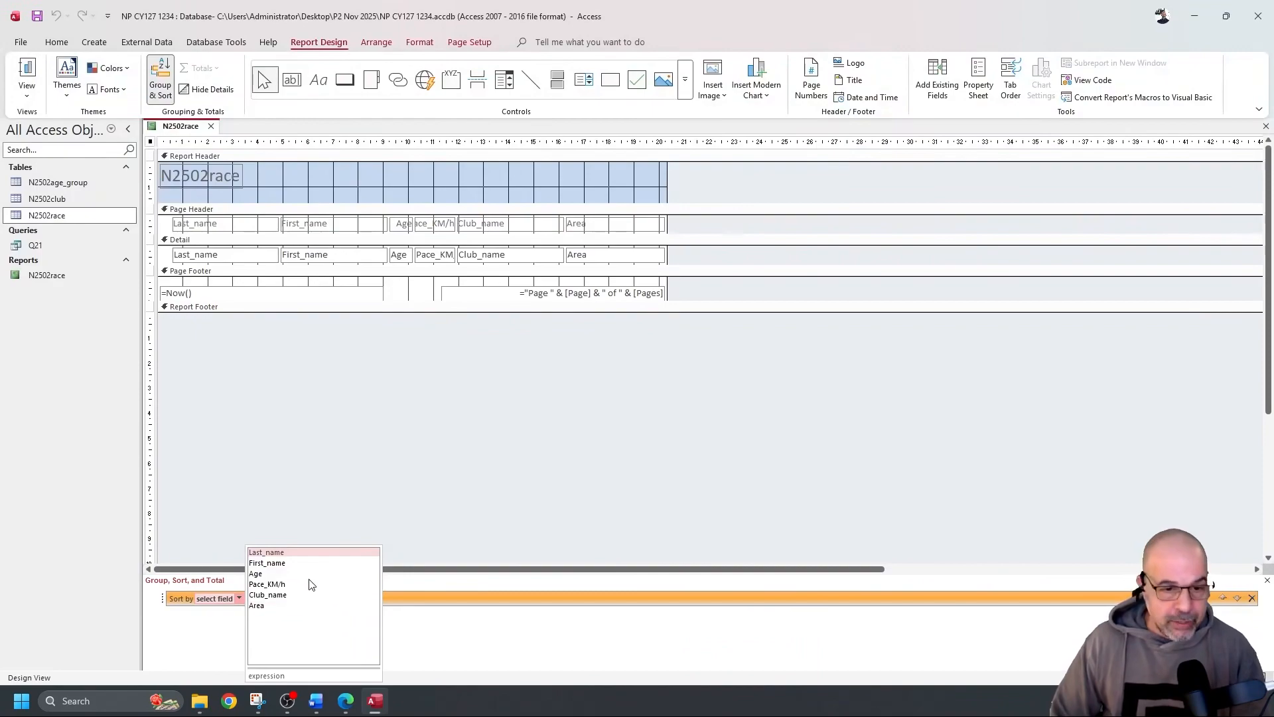
Sort the N2502race report by Area, then by Age largest to smallest, and view it in Report View
{"action": "left_click", "coordinate": [284, 605]}
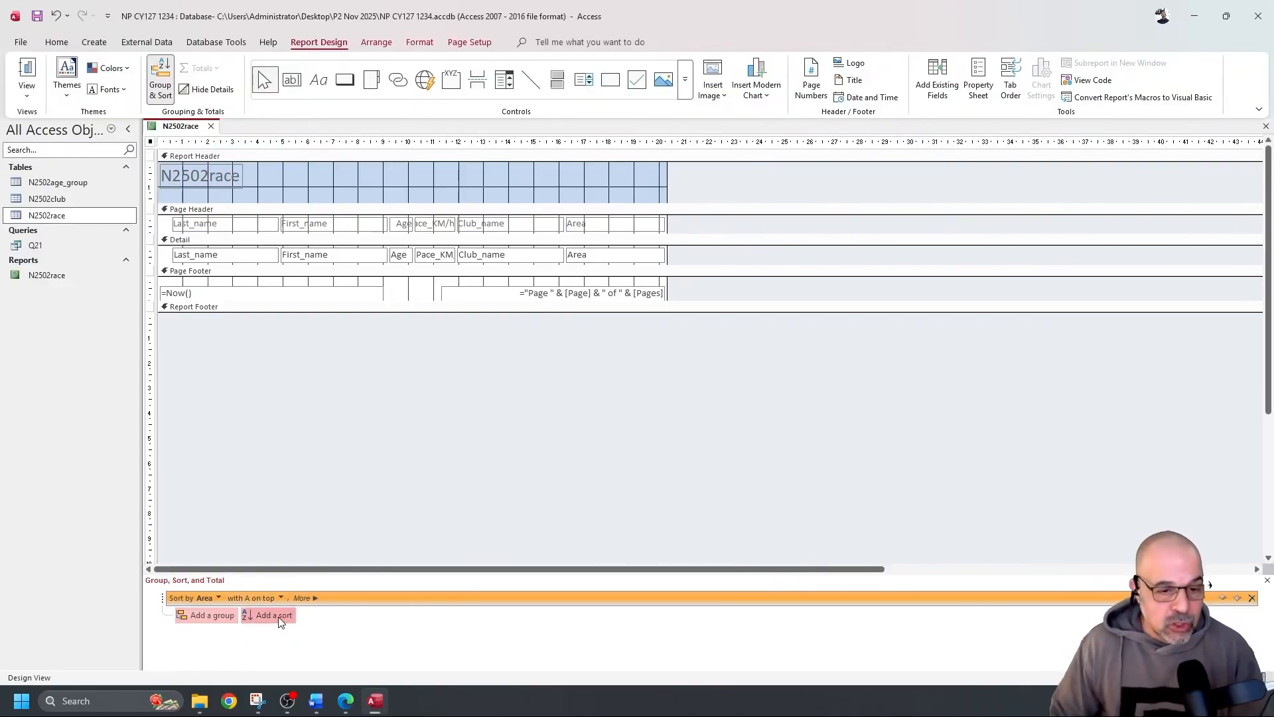
{"action": "left_click", "coordinate": [277, 616]}
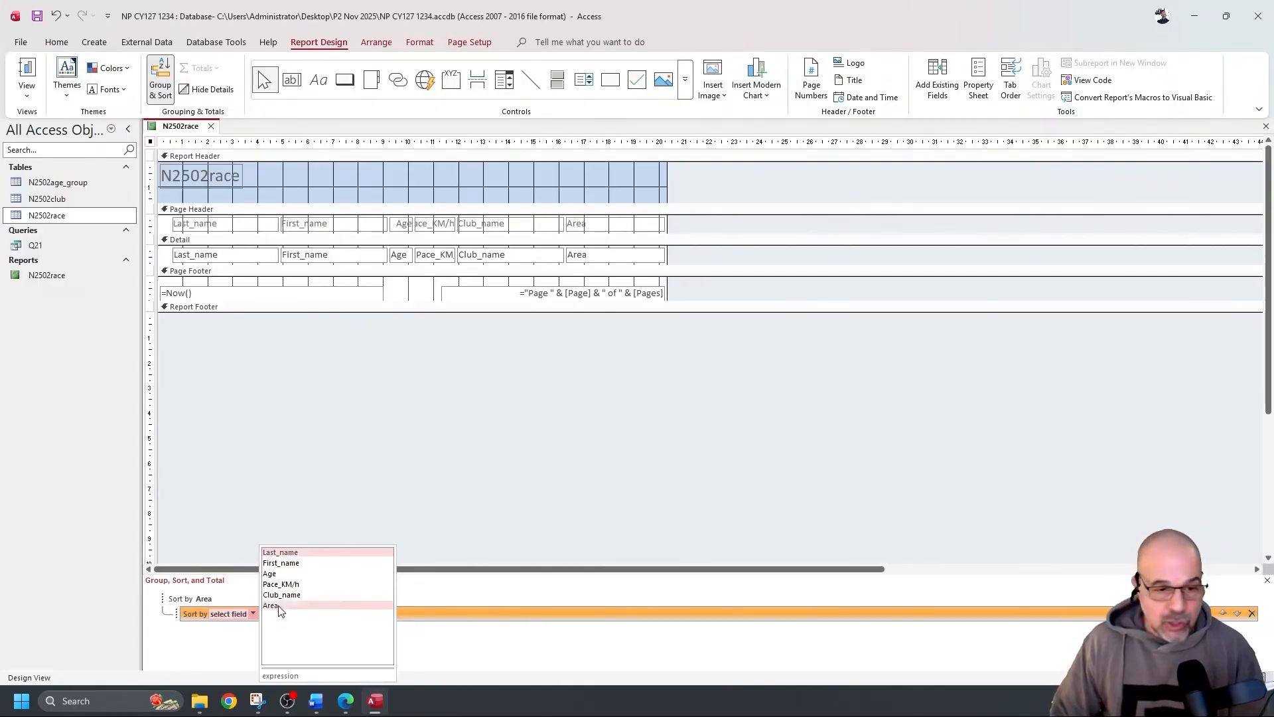
{"action": "left_click", "coordinate": [287, 575]}
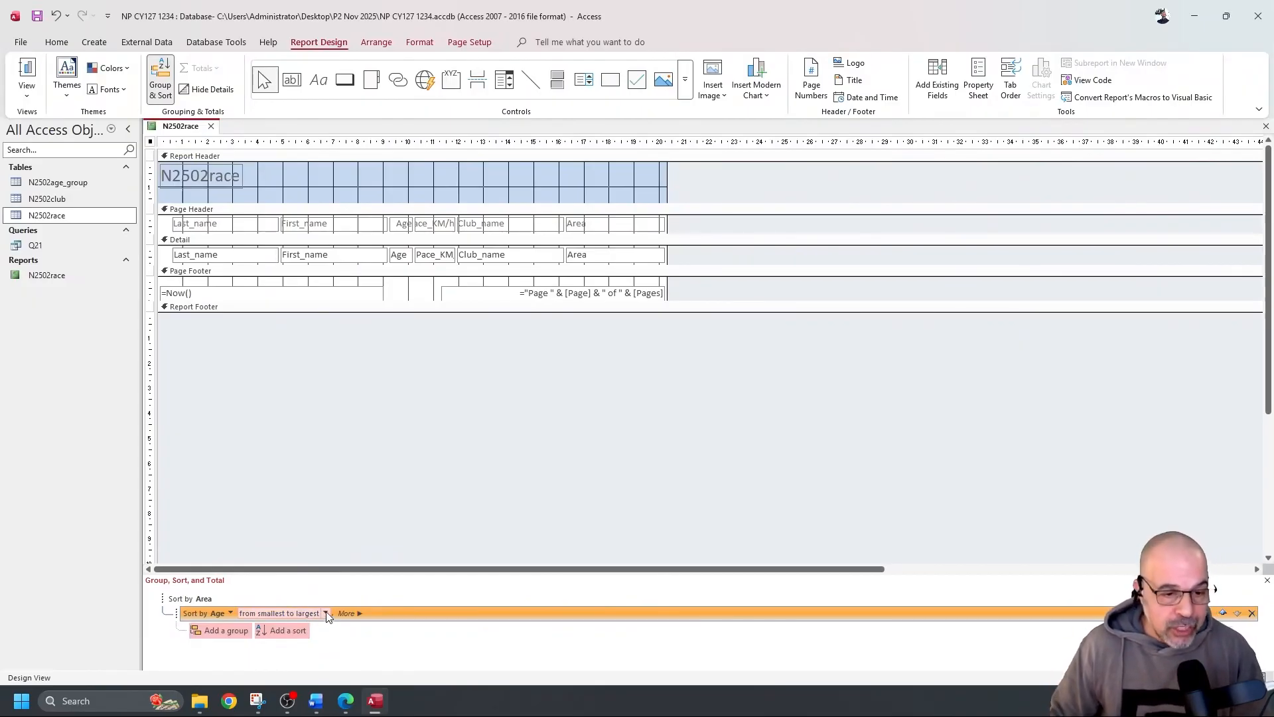
{"action": "left_click", "coordinate": [325, 613]}
{"action": "left_click", "coordinate": [294, 638]}
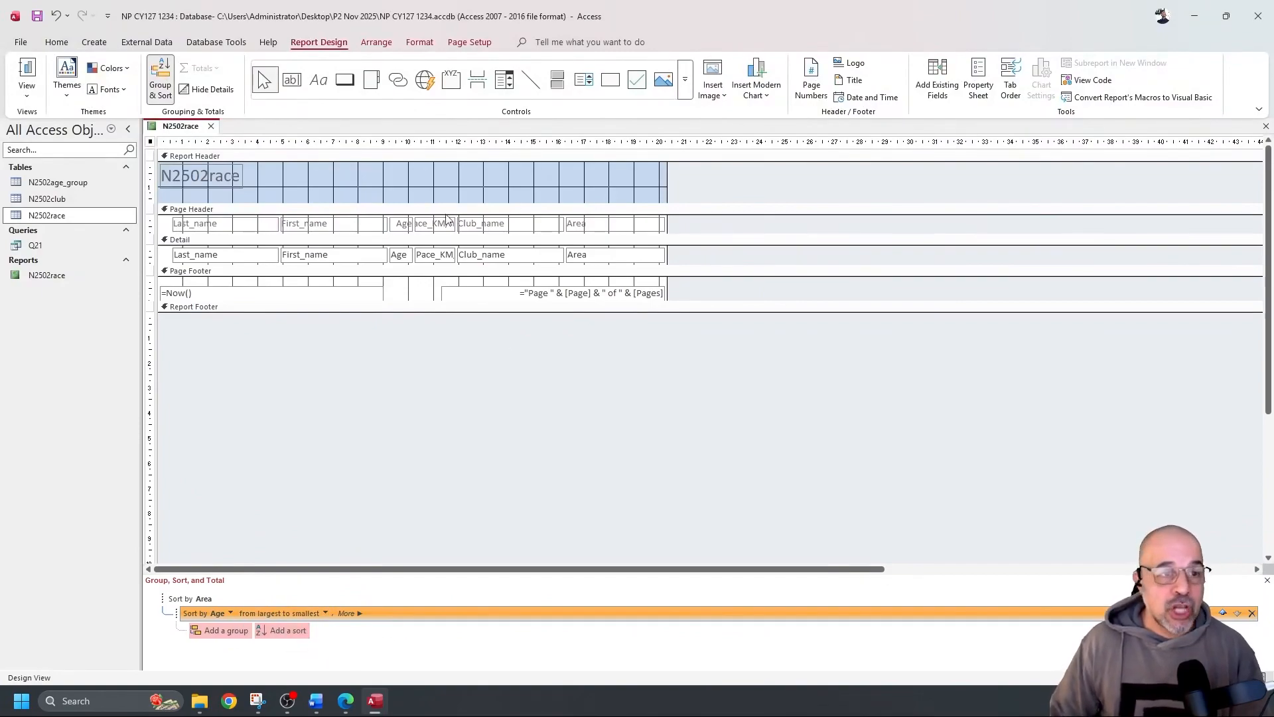
{"action": "left_click", "coordinate": [27, 73]}
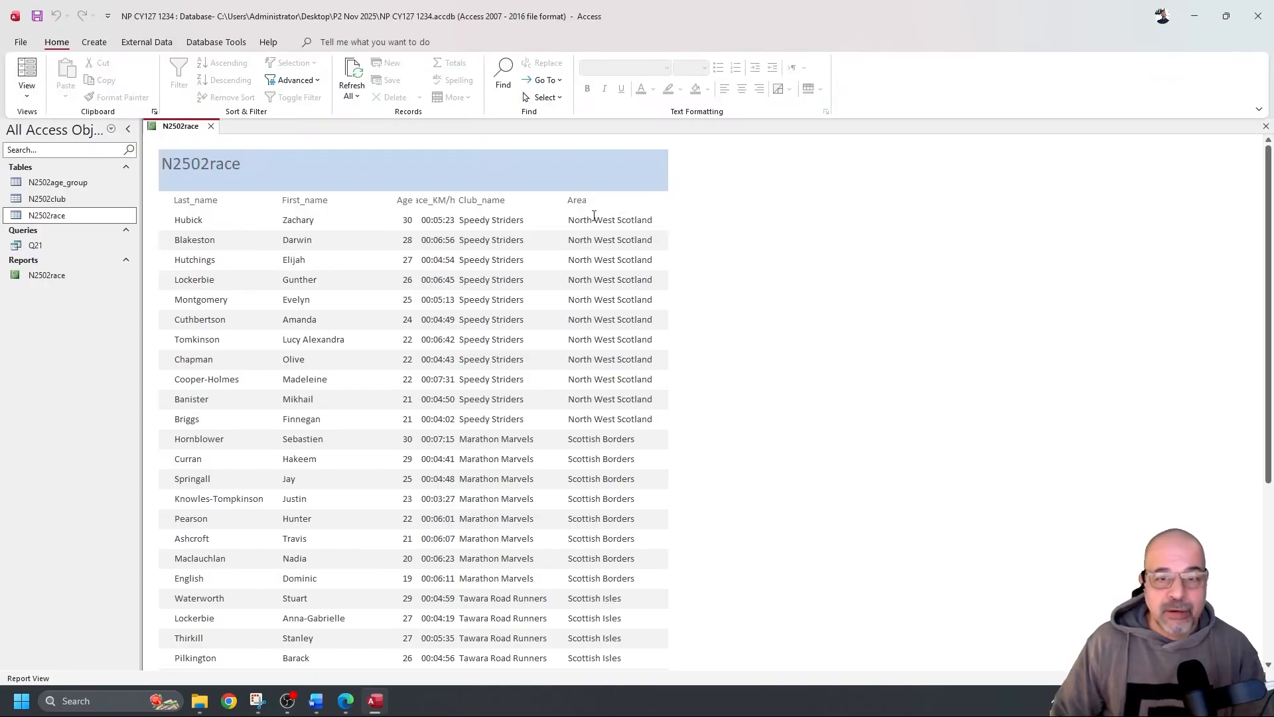
Inspect the Age column, then switch to Design View and back to Report View
{"action": "scroll", "coordinate": [581, 259], "scroll_direction": "down", "scroll_amount": 5}
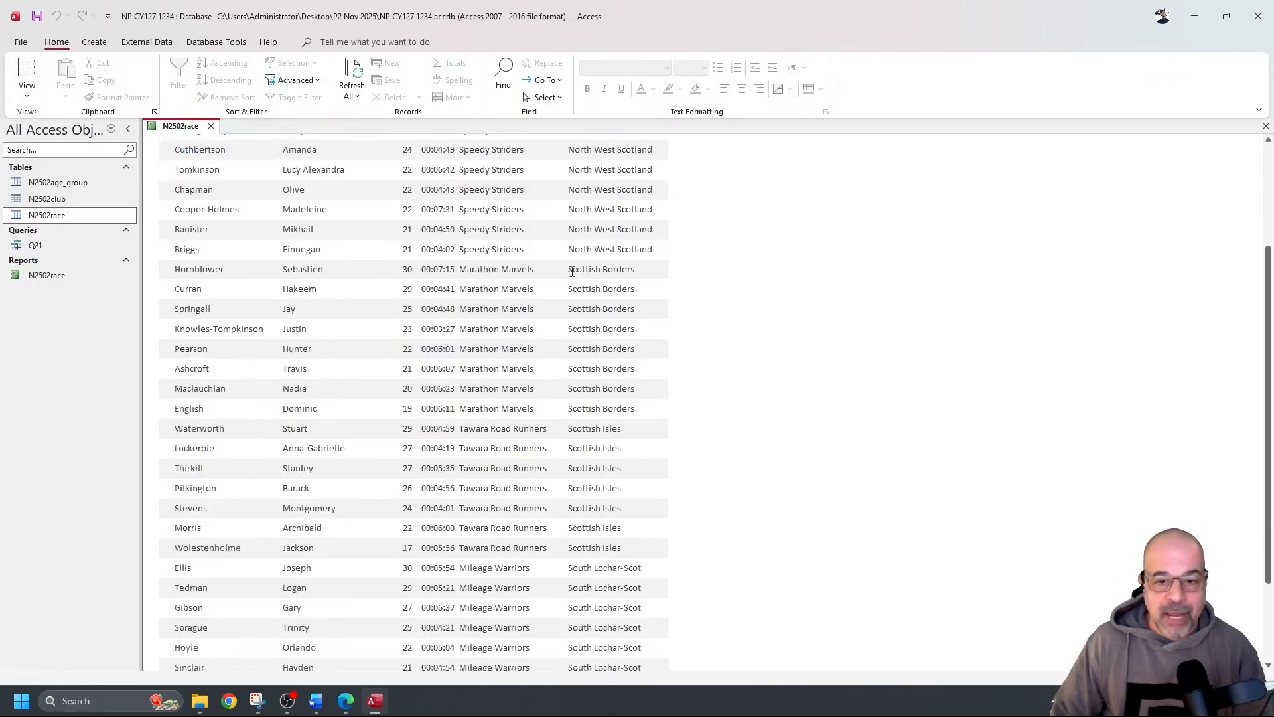
{"action": "scroll", "coordinate": [580, 276], "scroll_direction": "up", "scroll_amount": 5}
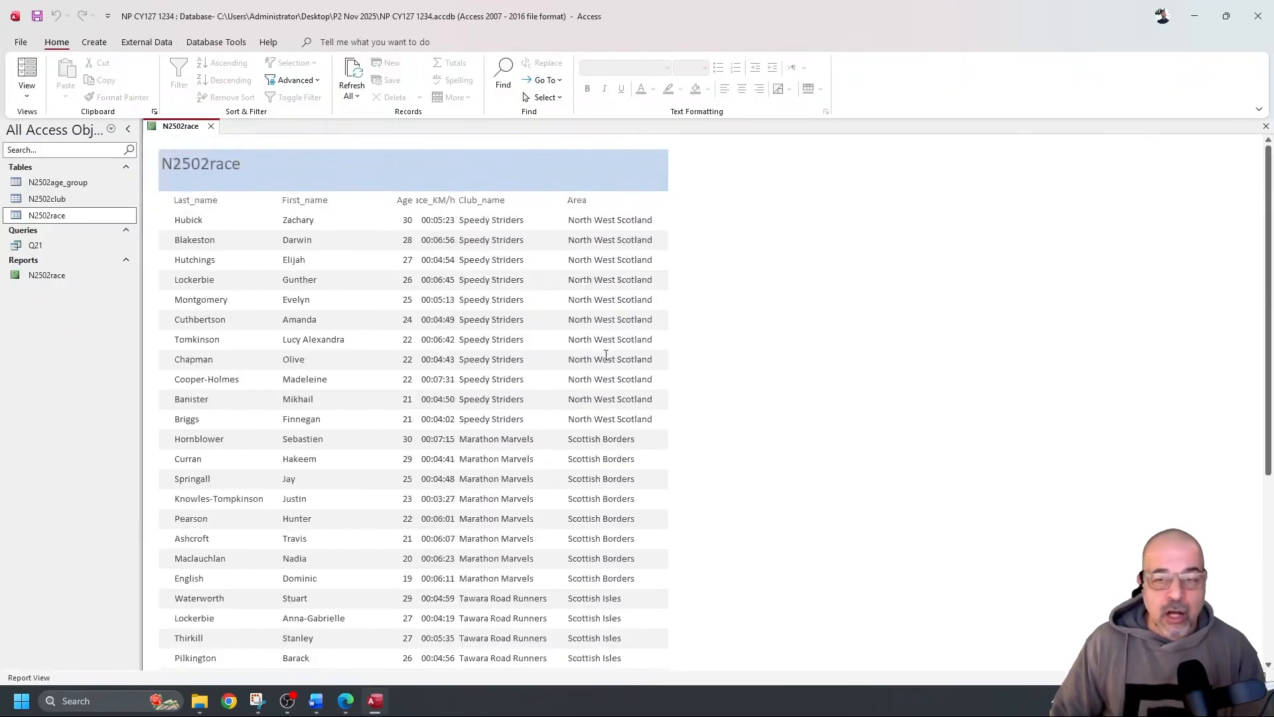
{"action": "double_click", "coordinate": [402, 220]}
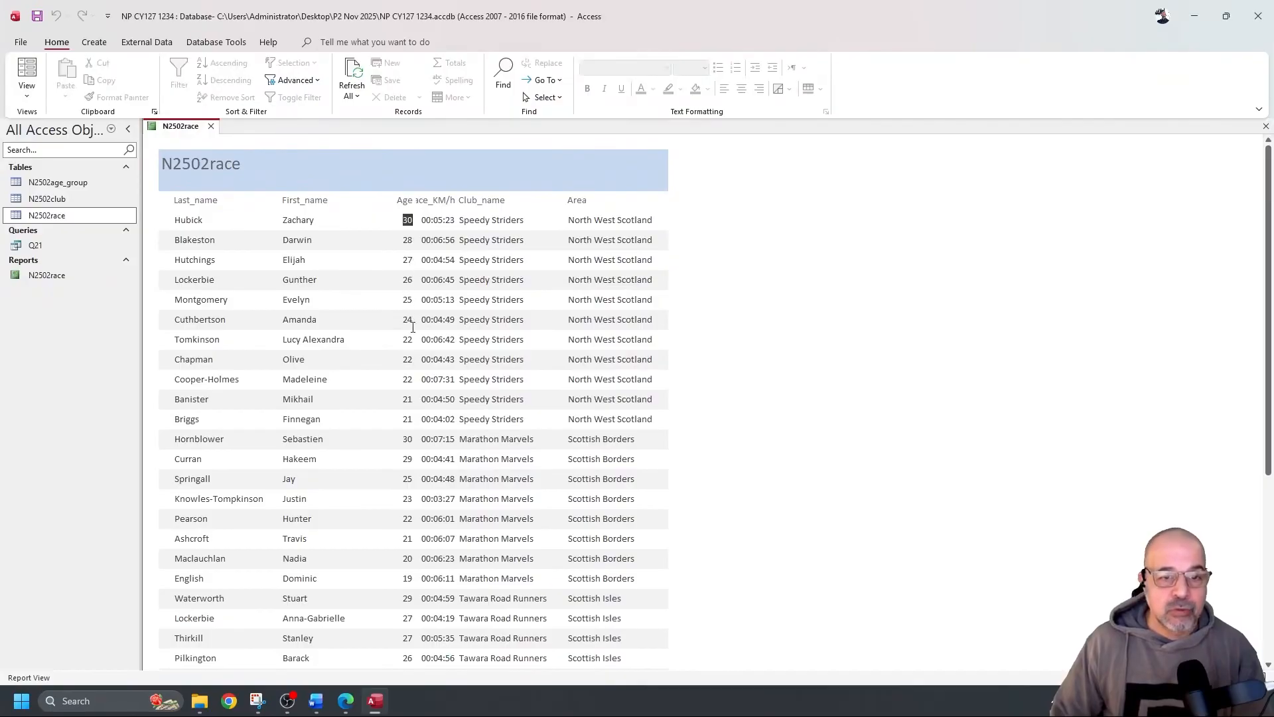
{"action": "left_click", "coordinate": [27, 98]}
{"action": "left_click", "coordinate": [66, 204]}
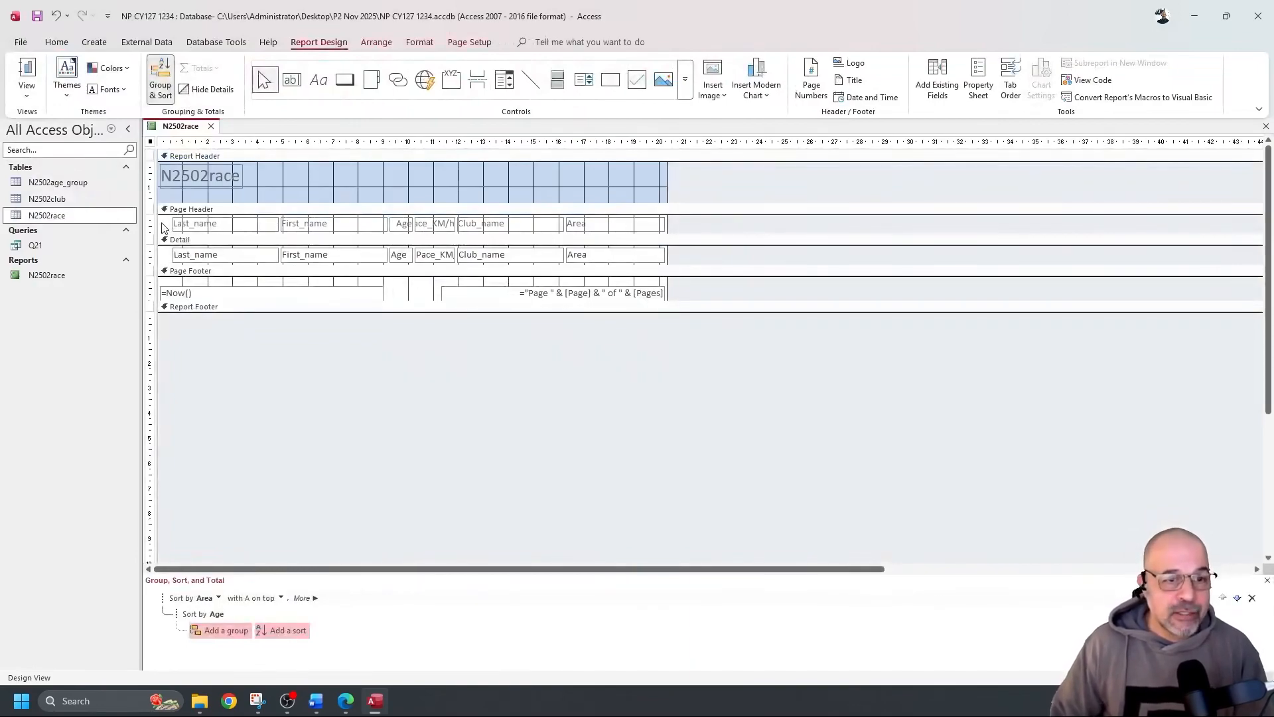
{"action": "left_click", "coordinate": [28, 73]}
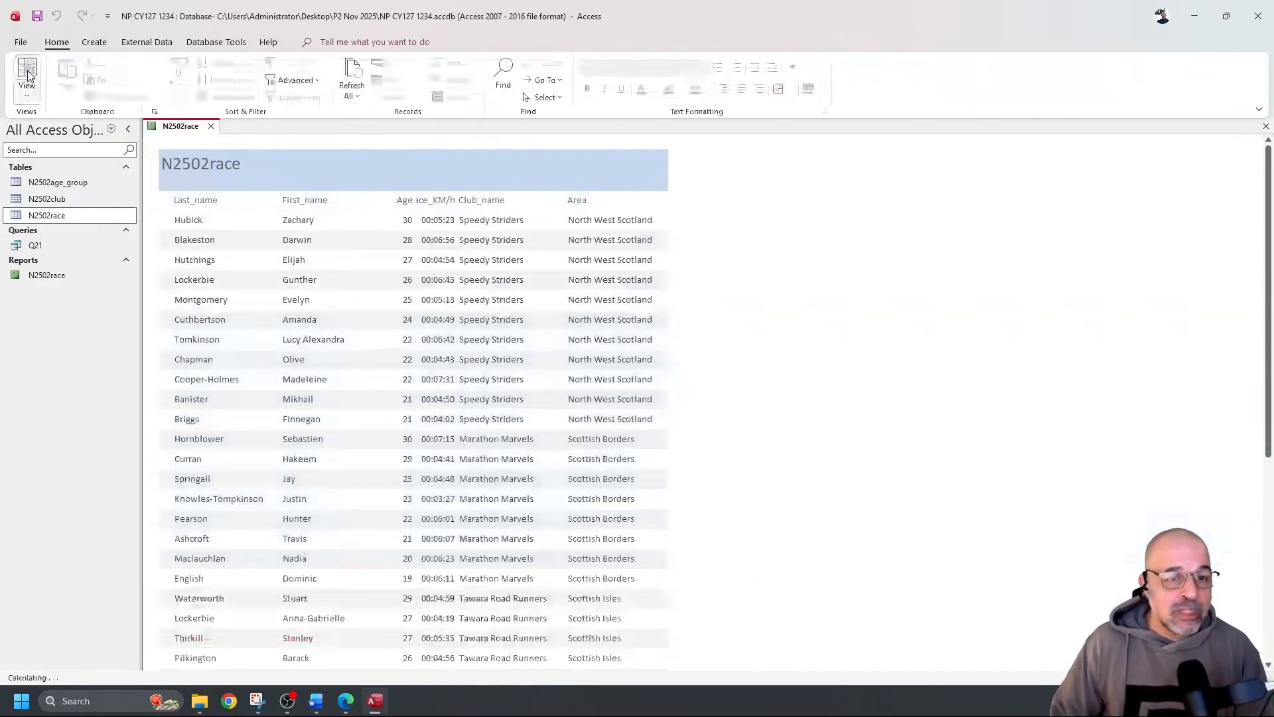
Narrow the First_name heading and detail field together in Design View
{"action": "scroll", "coordinate": [272, 435], "scroll_direction": "down", "scroll_amount": 1}
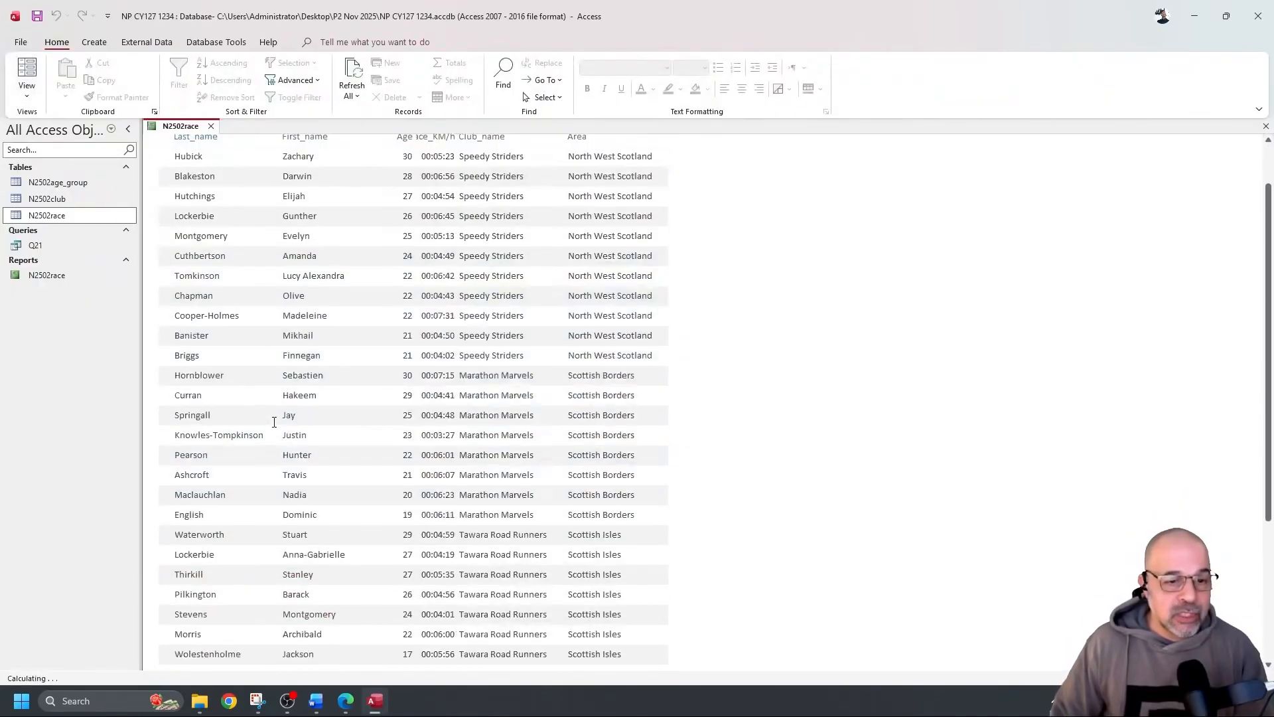
{"action": "scroll", "coordinate": [392, 432], "scroll_direction": "down", "scroll_amount": 2}
{"action": "scroll", "coordinate": [405, 385], "scroll_direction": "up", "scroll_amount": 4}
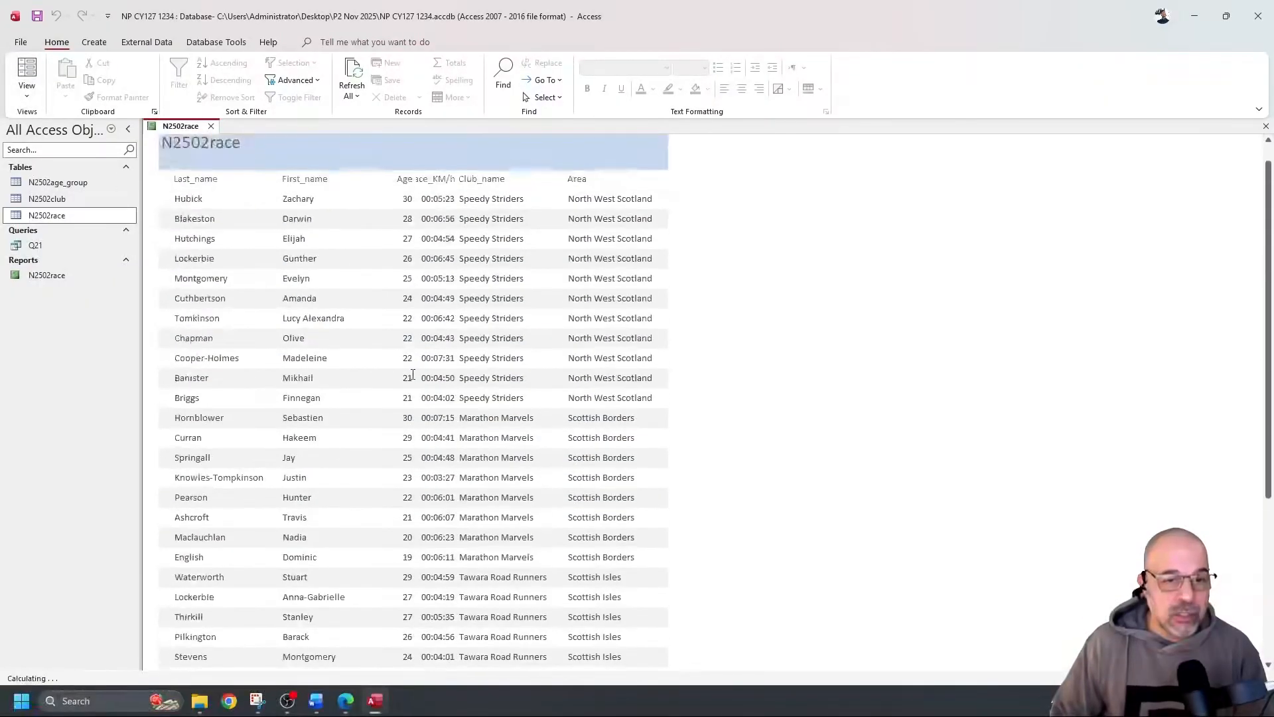
{"action": "left_click", "coordinate": [26, 93]}
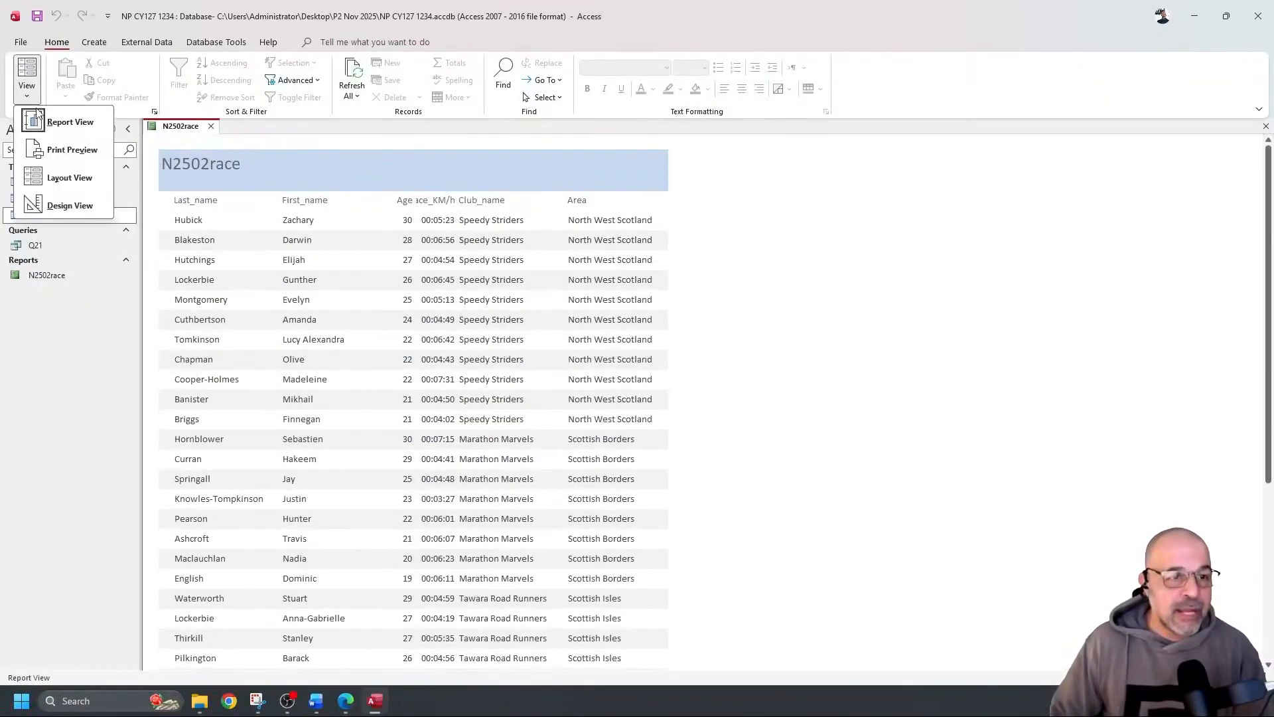
{"action": "left_click", "coordinate": [70, 206]}
{"action": "left_click", "coordinate": [309, 226]}
{"action": "left_click", "coordinate": [322, 257]}
{"action": "left_click_drag", "start_coordinate": [388, 223], "coordinate": [375, 256]}
Preview the narrowed columns, then reposition the Pace_KM/h heading and field in Design View
{"action": "left_click", "coordinate": [26, 73]}
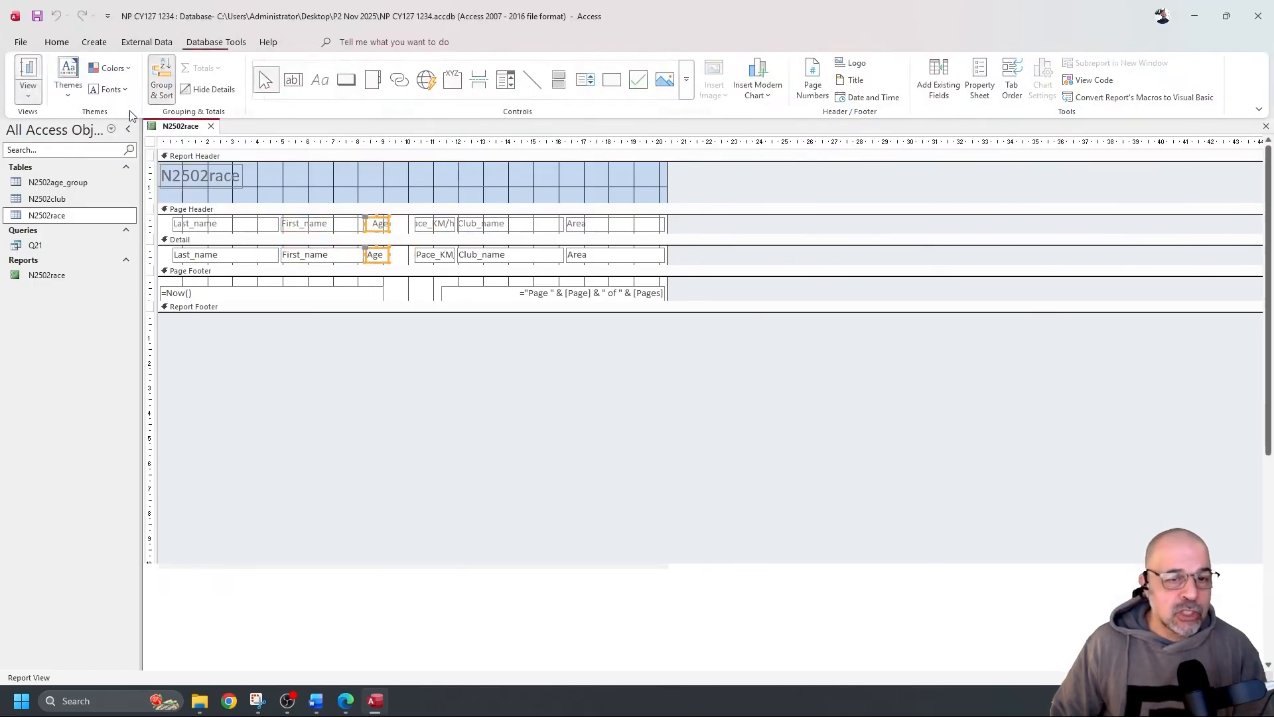
{"action": "scroll", "coordinate": [335, 251], "scroll_direction": "down", "scroll_amount": 5}
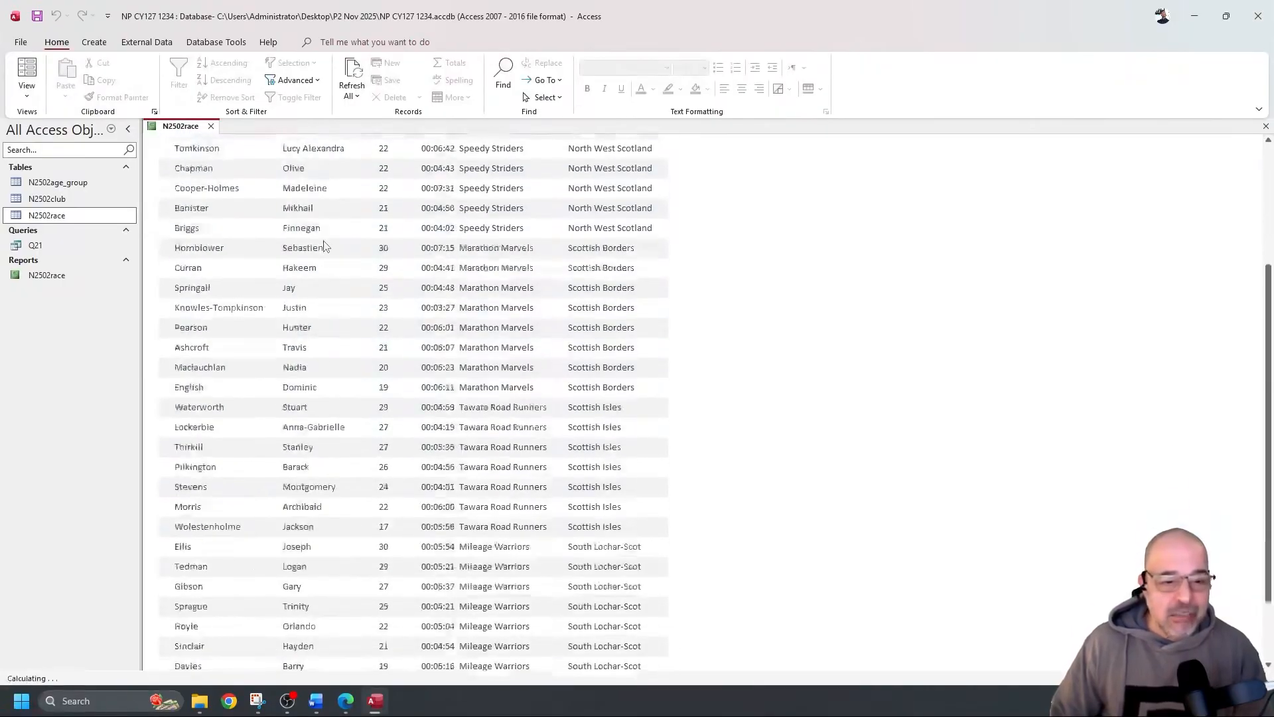
{"action": "scroll", "coordinate": [324, 244], "scroll_direction": "down", "scroll_amount": 3}
{"action": "scroll", "coordinate": [327, 238], "scroll_direction": "up", "scroll_amount": 5}
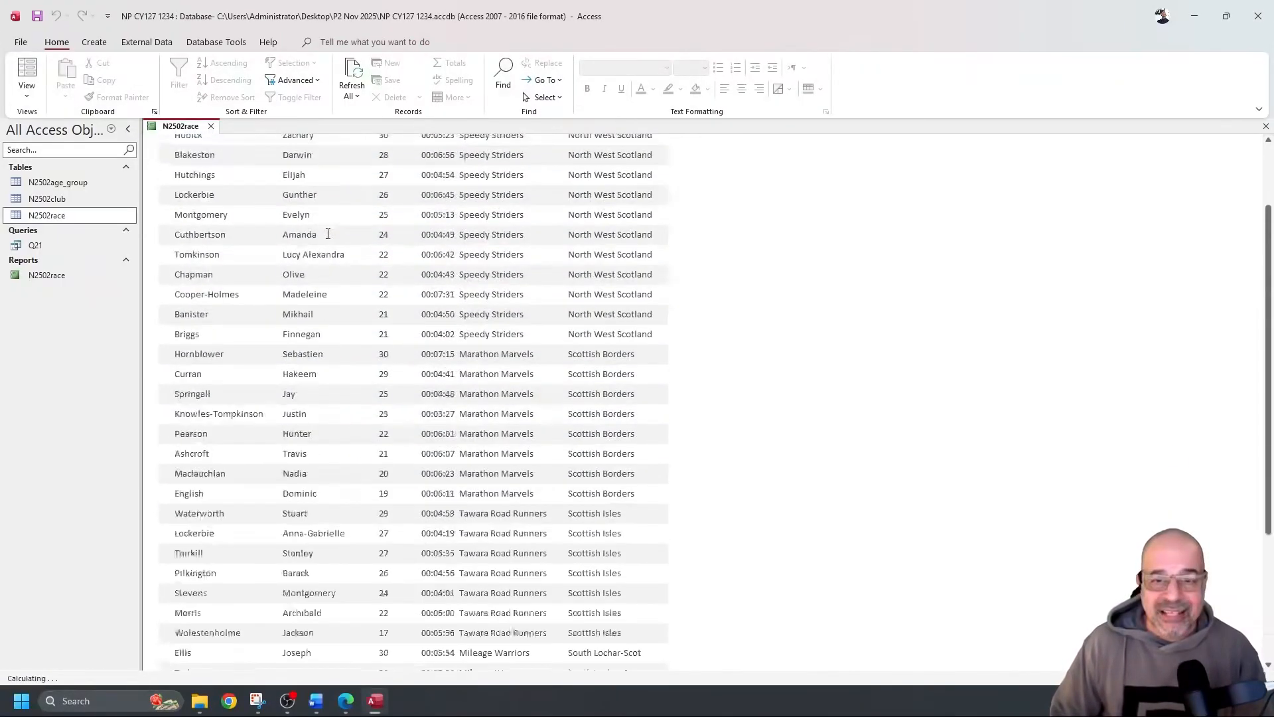
{"action": "scroll", "coordinate": [327, 234], "scroll_direction": "up", "scroll_amount": 2}
{"action": "left_click", "coordinate": [33, 96]}
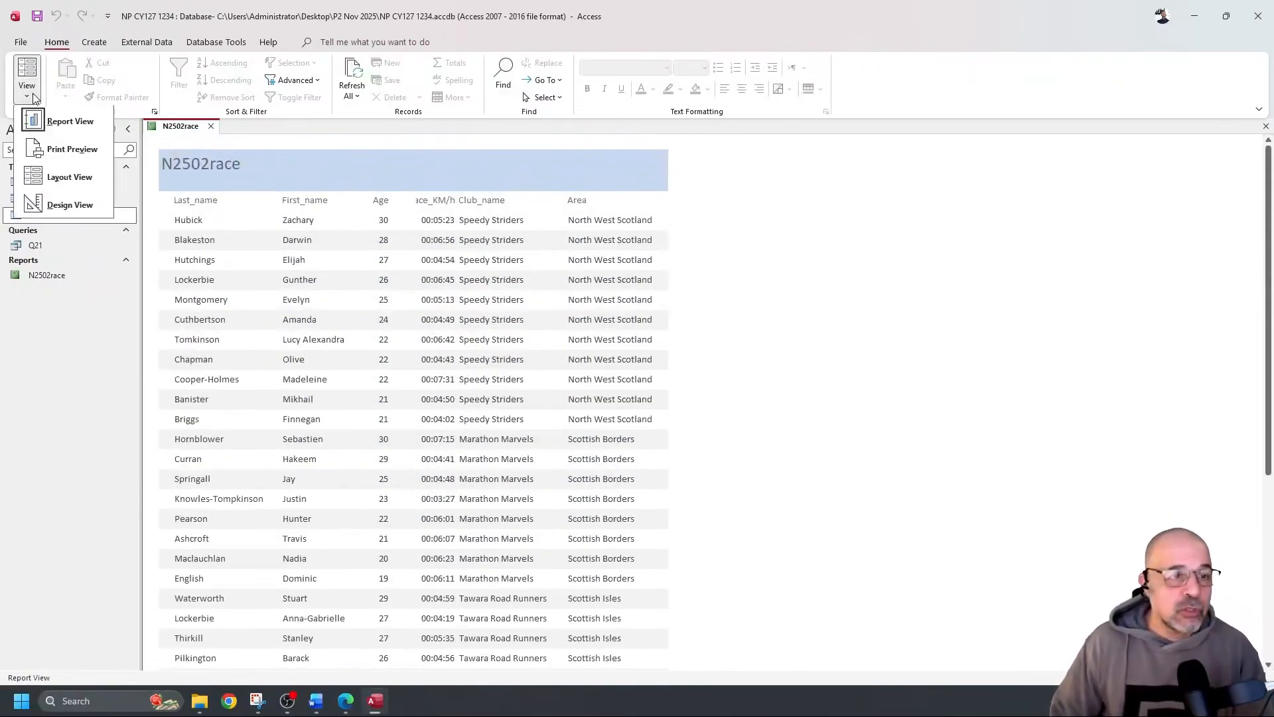
{"action": "left_click", "coordinate": [85, 205]}
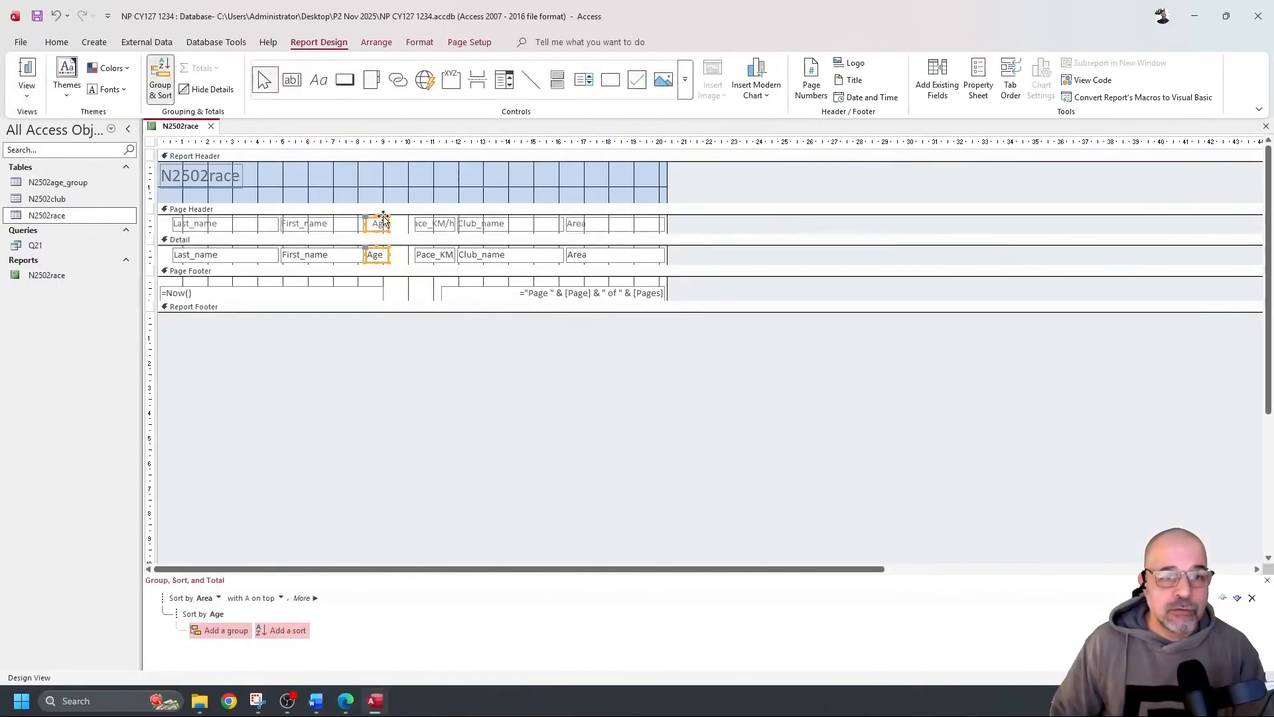
{"action": "mouse_move", "coordinate": [399, 224]}
{"action": "left_mouse_down"}
{"action": "mouse_move", "coordinate": [425, 256]}
{"action": "mouse_move", "coordinate": [406, 254]}
{"action": "mouse_move", "coordinate": [439, 226]}
{"action": "mouse_move", "coordinate": [421, 227]}
{"action": "left_mouse_up"}
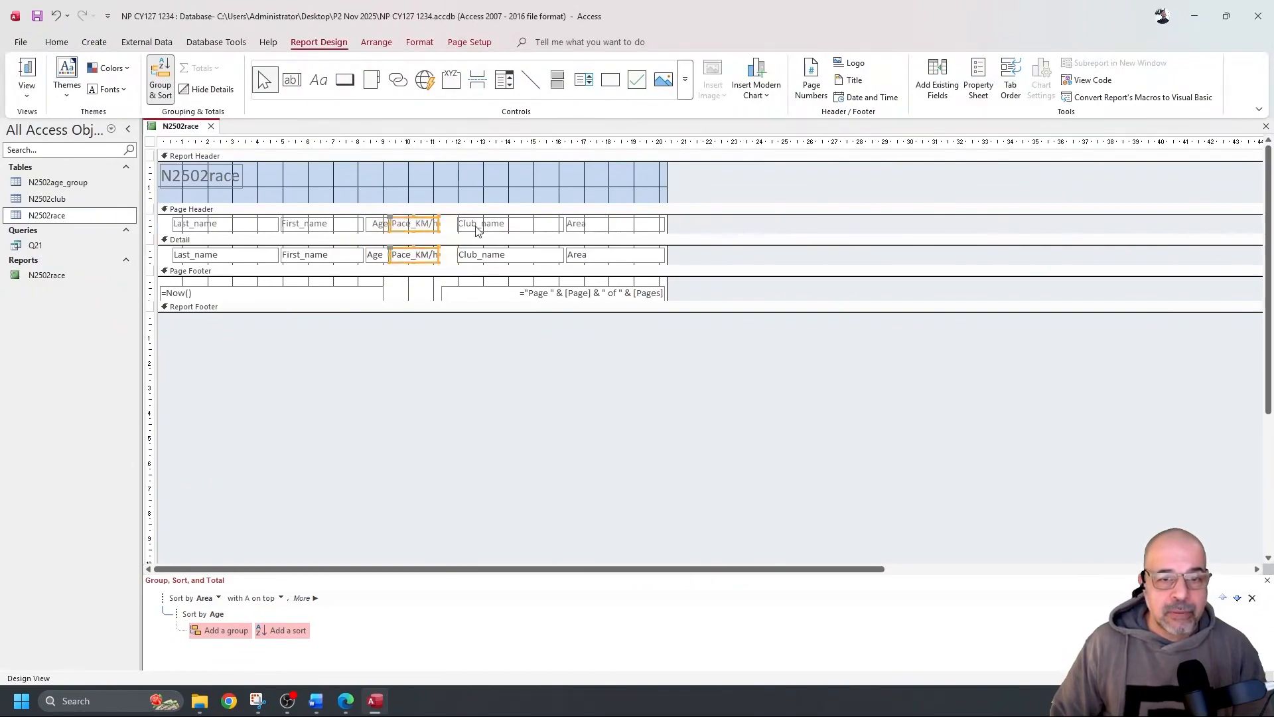
Check that every column heading shows in full, then return to the question paper in Edge
{"action": "left_click", "coordinate": [26, 72]}
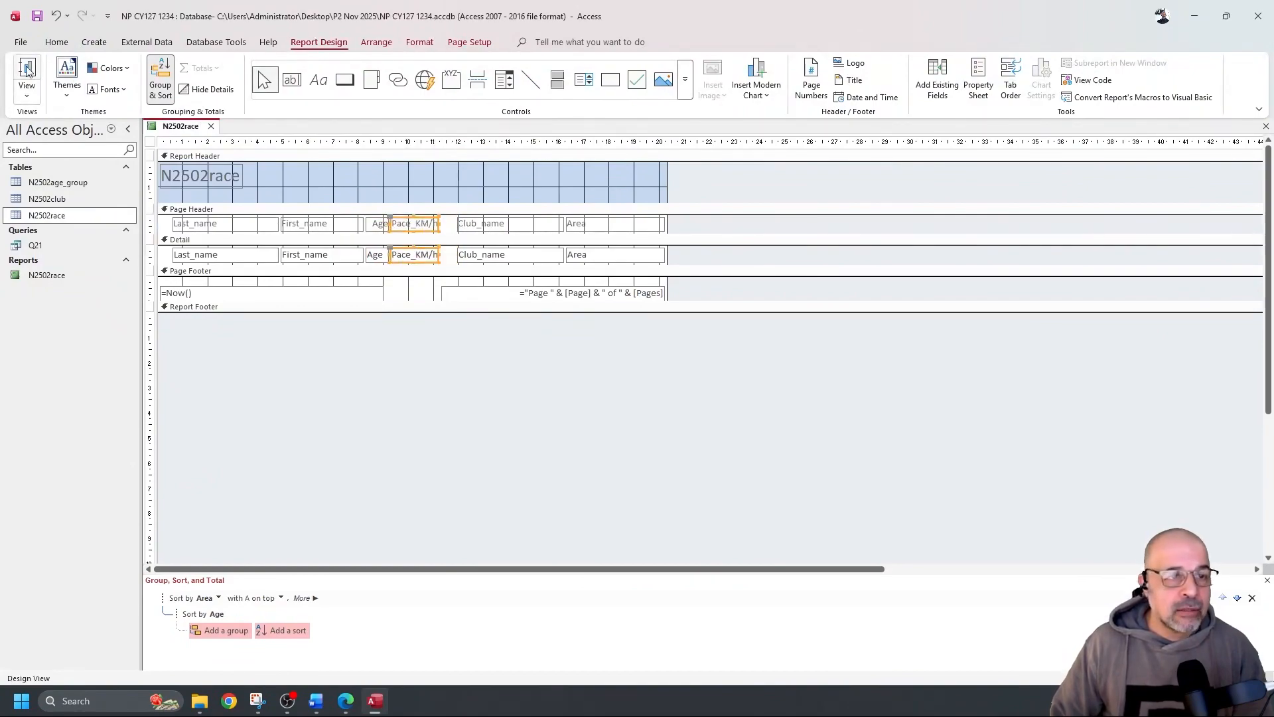
{"action": "scroll", "coordinate": [622, 215], "scroll_direction": "down", "scroll_amount": 5}
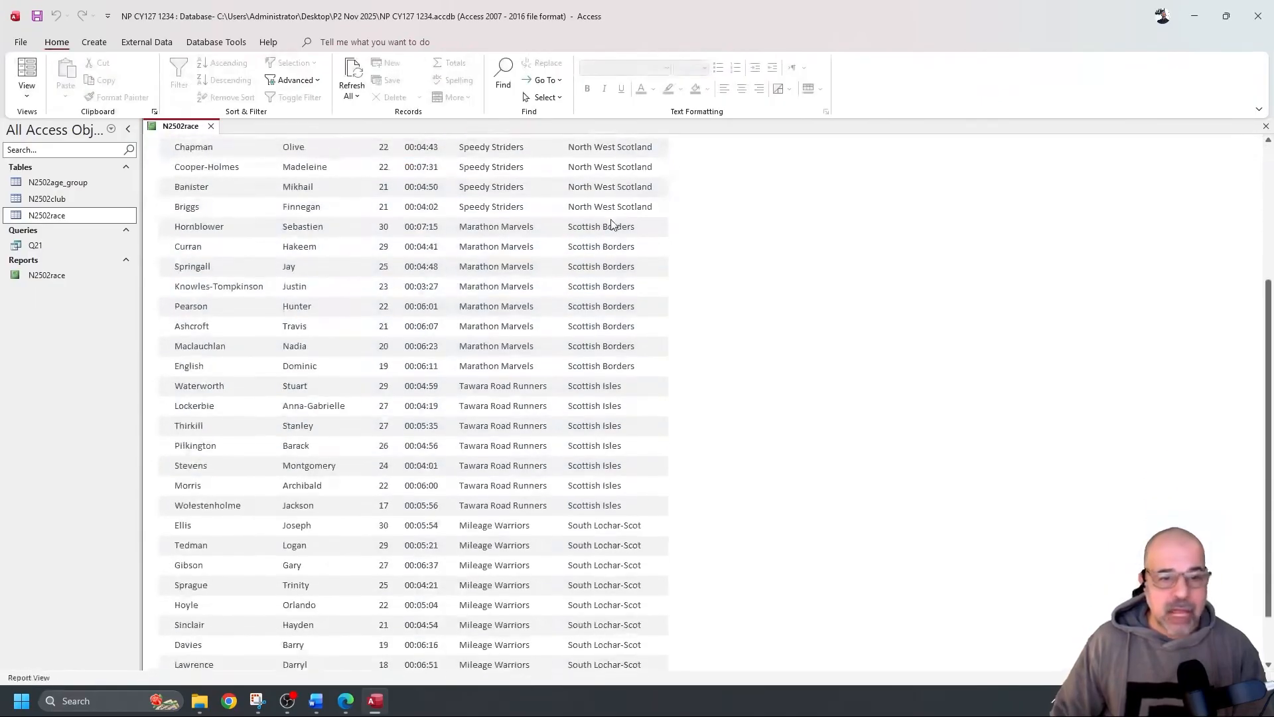
{"action": "scroll", "coordinate": [612, 223], "scroll_direction": "down", "scroll_amount": 2}
{"action": "scroll", "coordinate": [613, 220], "scroll_direction": "up", "scroll_amount": 7}
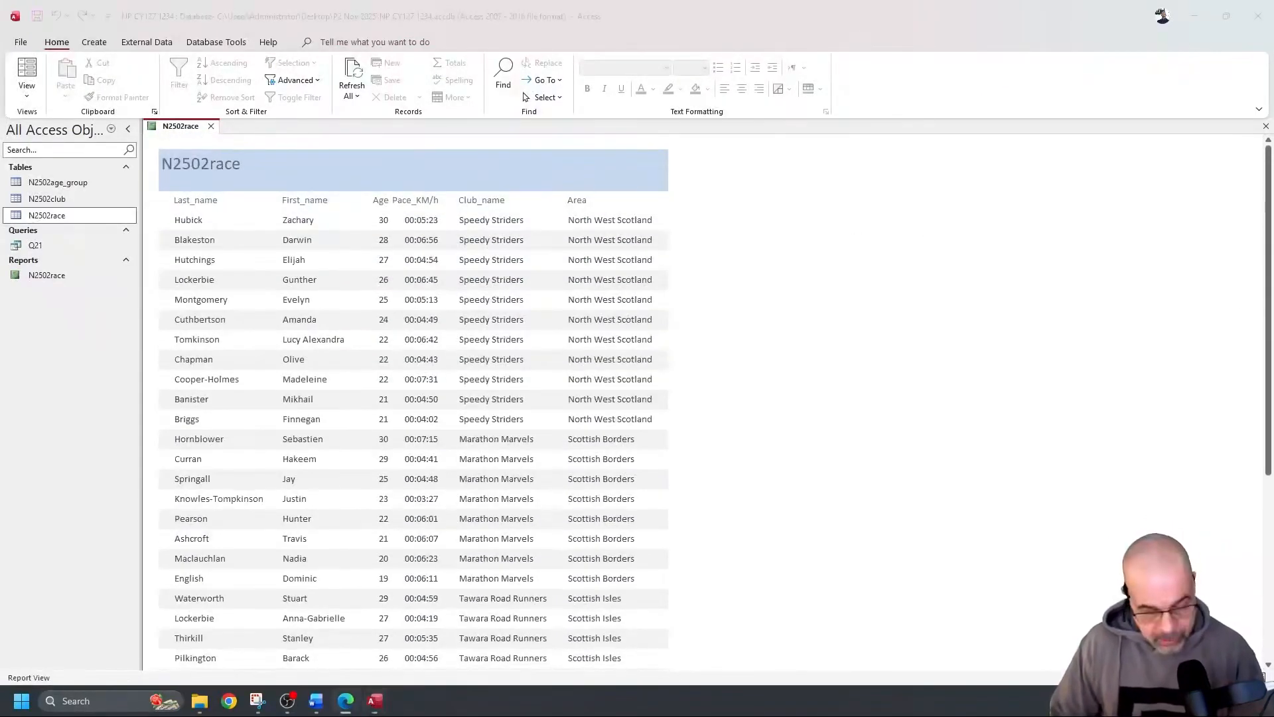
{"action": "key", "text": "alt+Tab"}
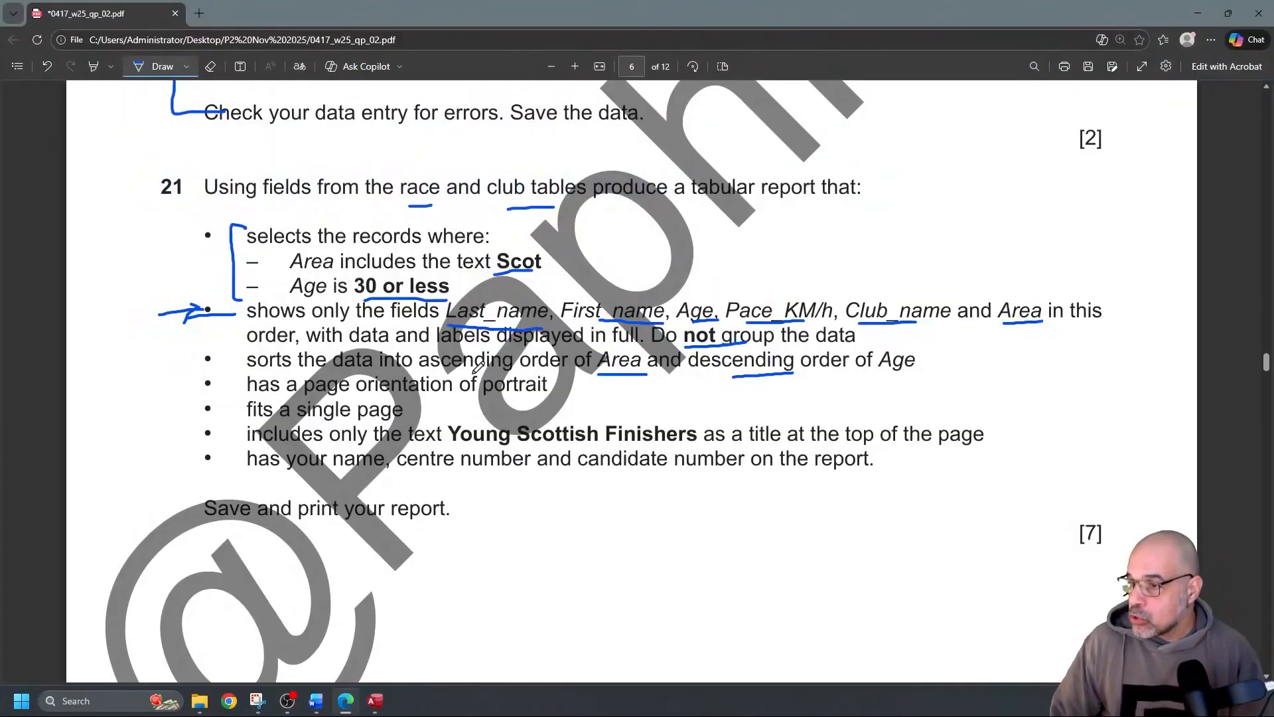
Mark the portrait and single-page requirements on the PDF and select the title 'Young Scottish Finishers'
{"action": "left_click_drag", "start_coordinate": [182, 392], "coordinate": [250, 387]}
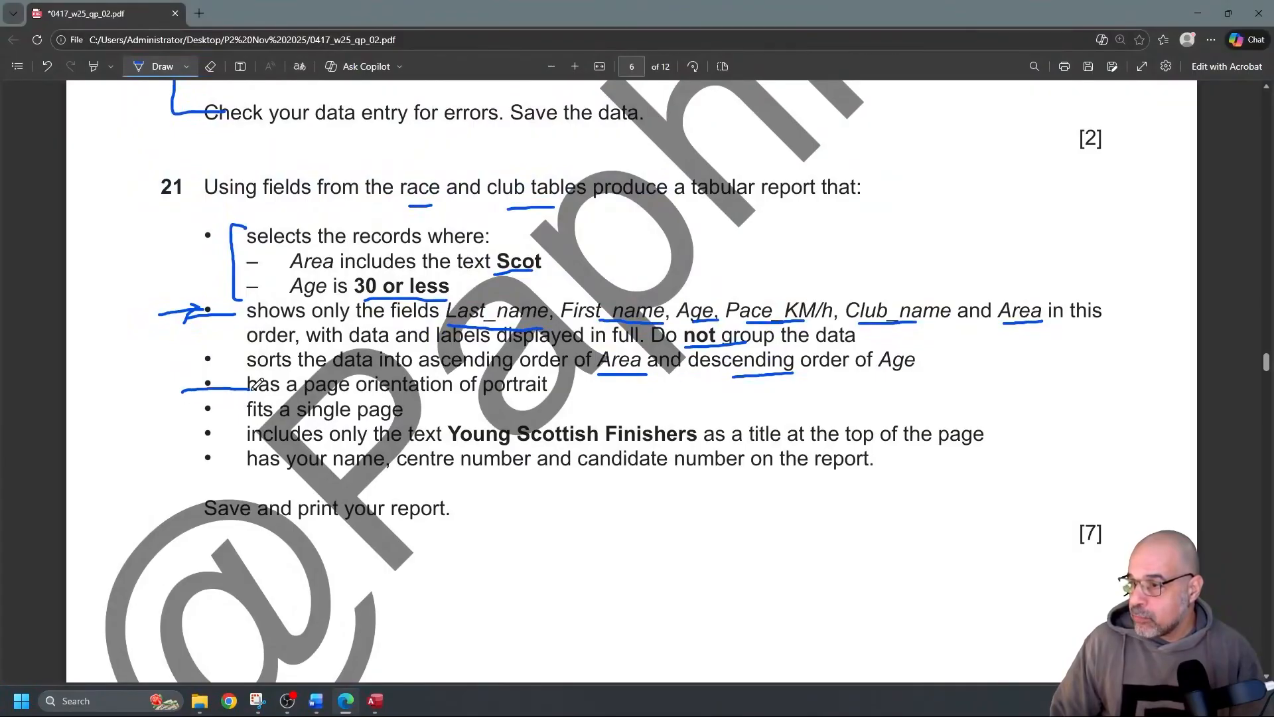
{"action": "left_click_drag", "start_coordinate": [185, 413], "coordinate": [248, 407]}
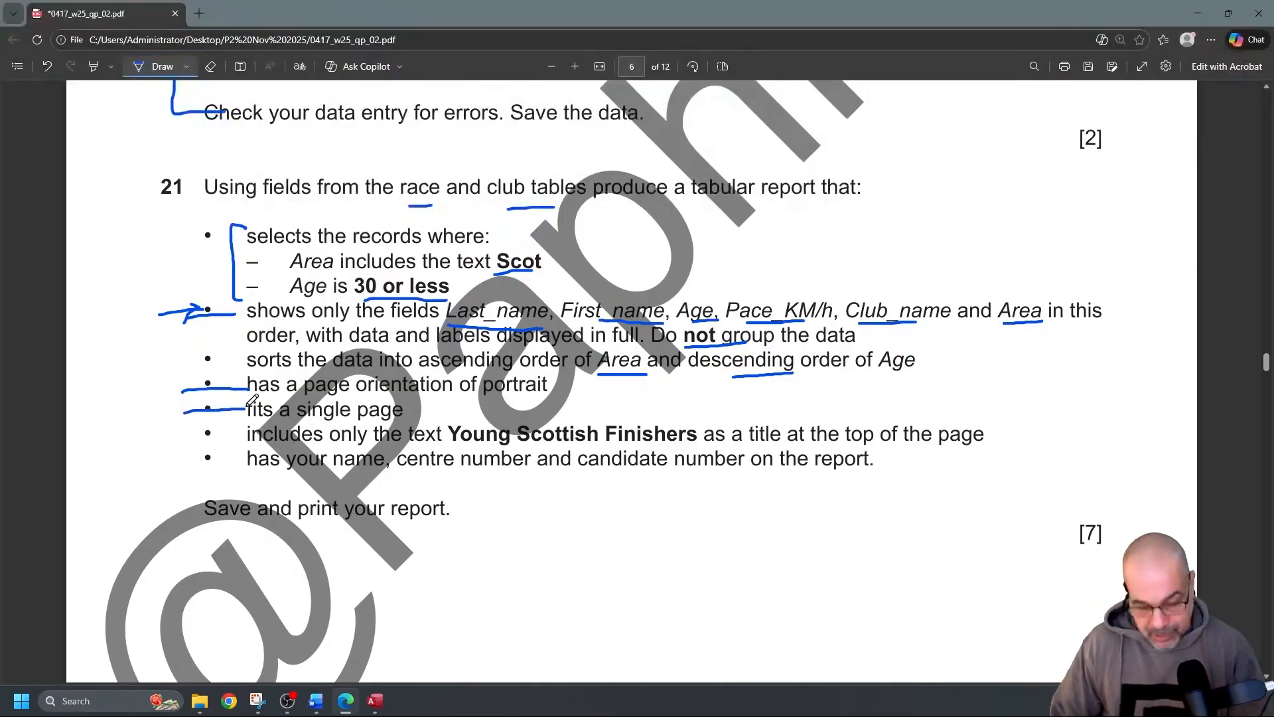
{"action": "key", "text": "ctrl+z"}
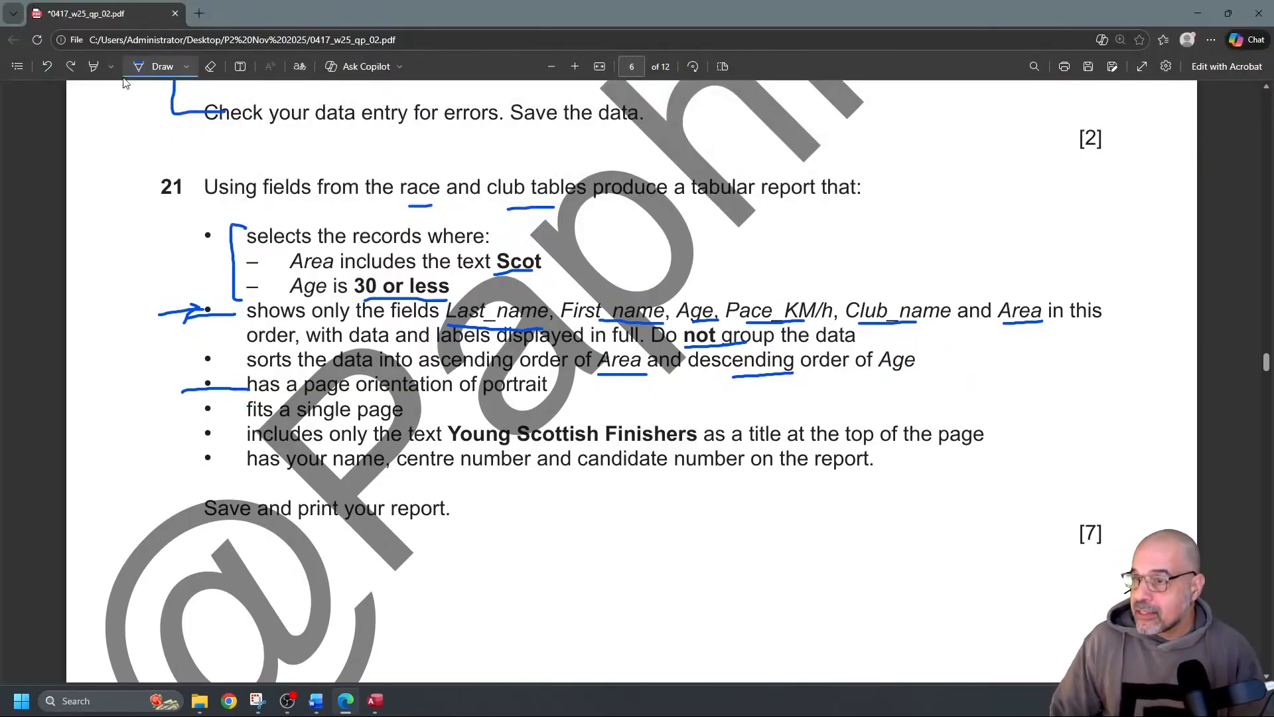
{"action": "left_click", "coordinate": [158, 67]}
{"action": "left_click_drag", "start_coordinate": [454, 435], "coordinate": [695, 437]}
{"action": "key", "text": "ctrl+c"}
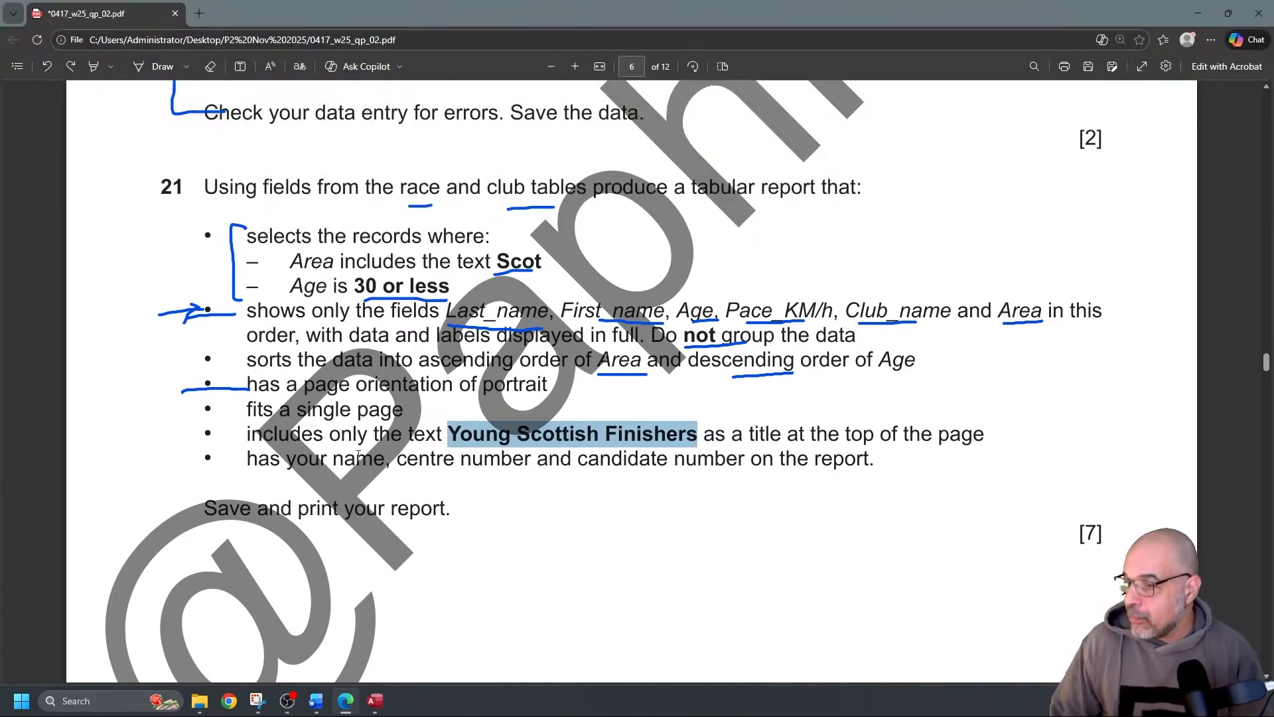
{"action": "left_click", "coordinate": [30, 414]}
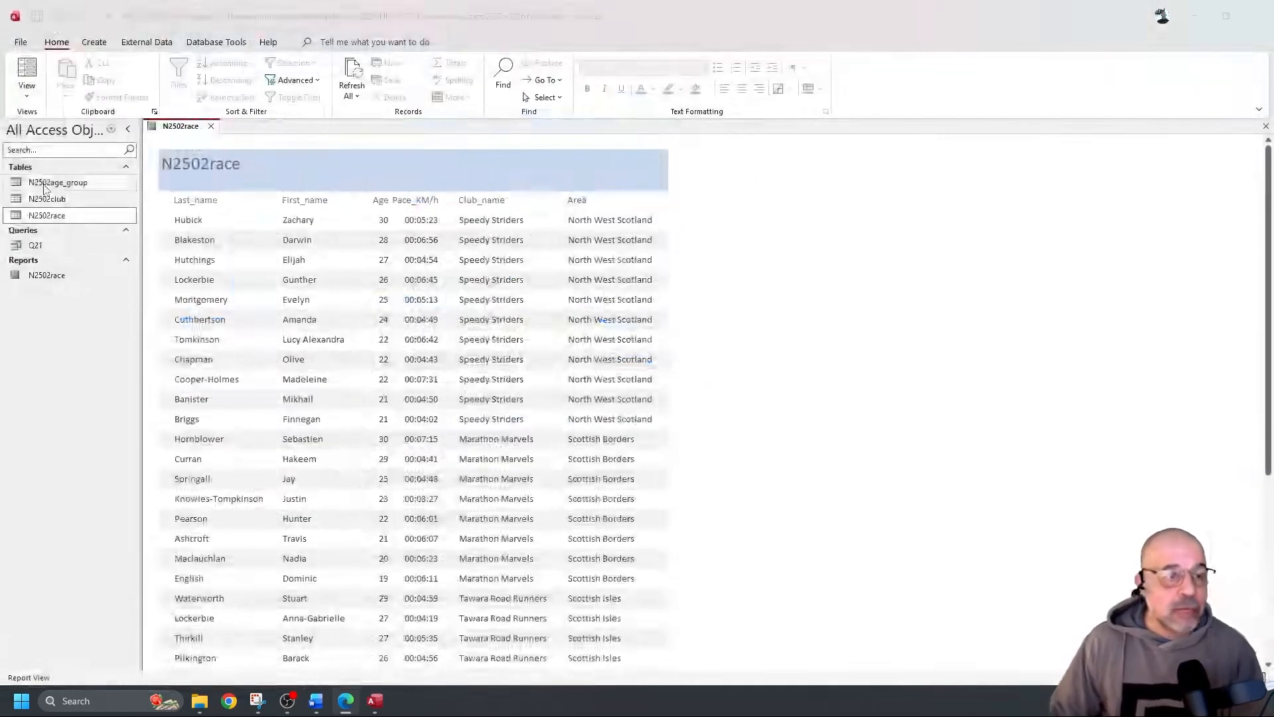
In Design View, change the report title to 'Young Scottish Finishers'
{"action": "left_click", "coordinate": [27, 92]}
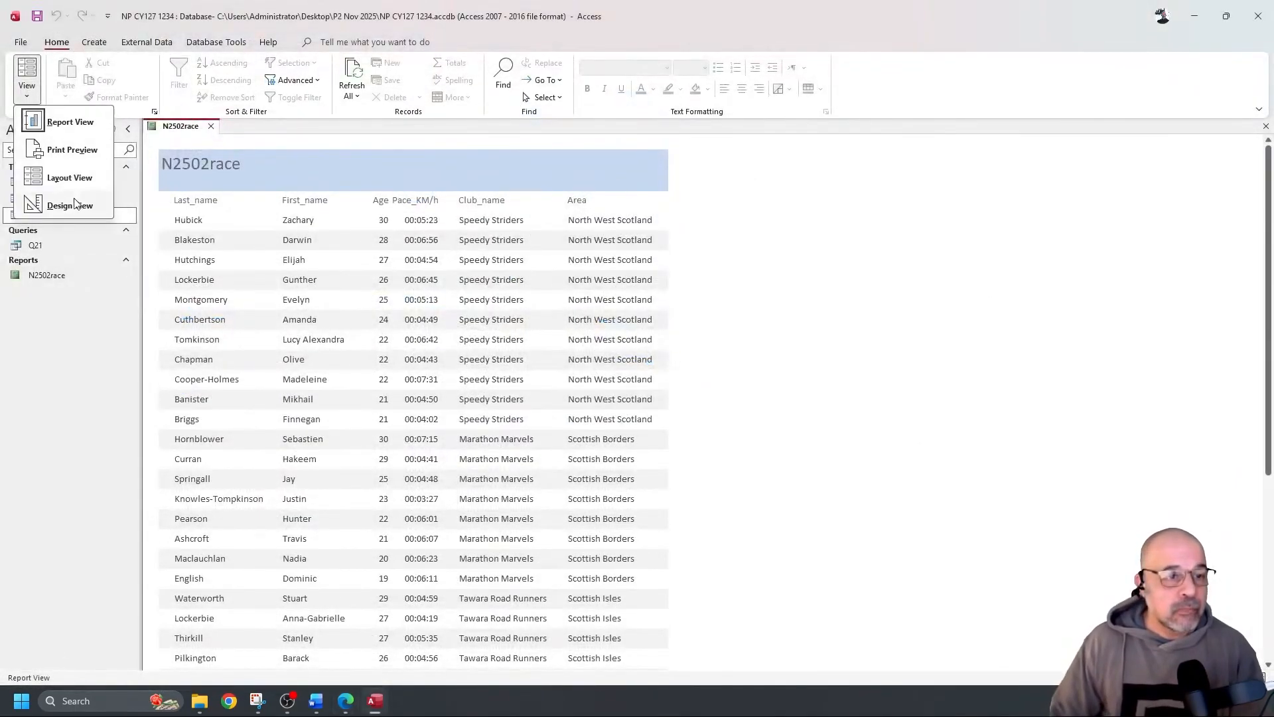
{"action": "left_click", "coordinate": [70, 205]}
{"action": "double_click", "coordinate": [221, 176]}
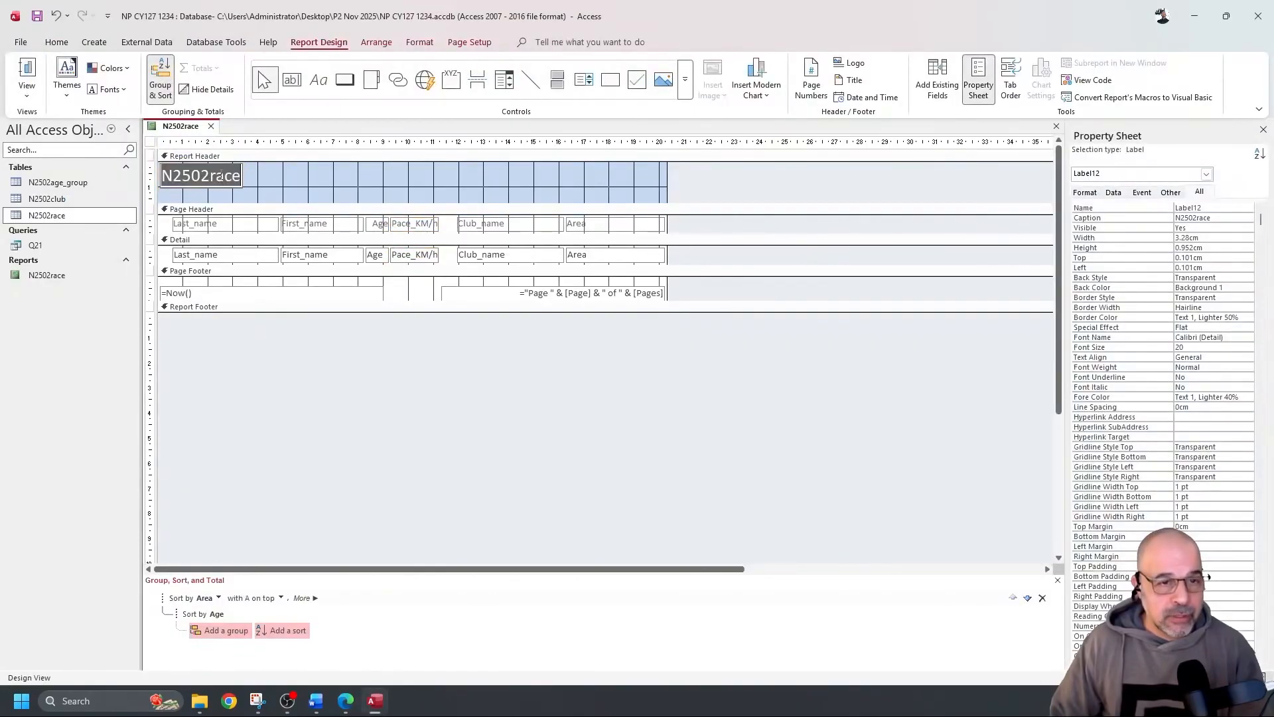
{"action": "key", "text": "ctrl+v"}
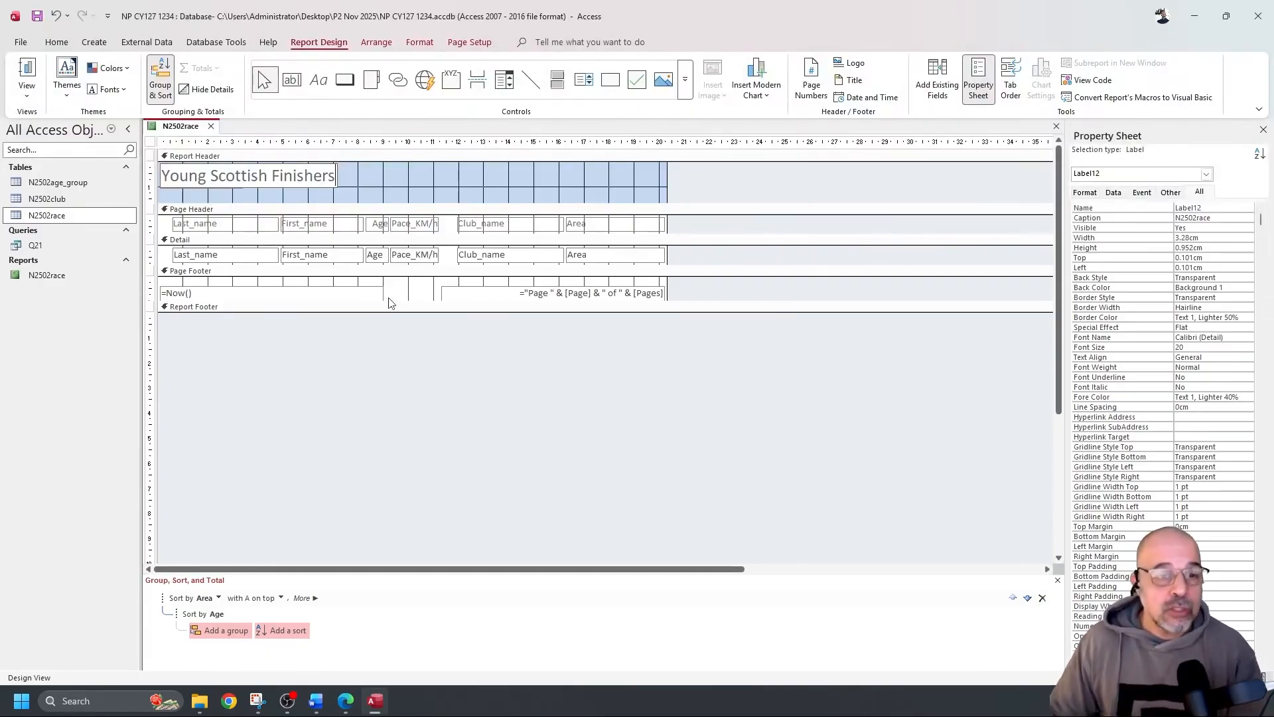
Delete the =Now() date and page-number boxes from the page footer
{"action": "left_click_drag", "start_coordinate": [281, 283], "coordinate": [474, 292]}
{"action": "key", "text": "Delete"}
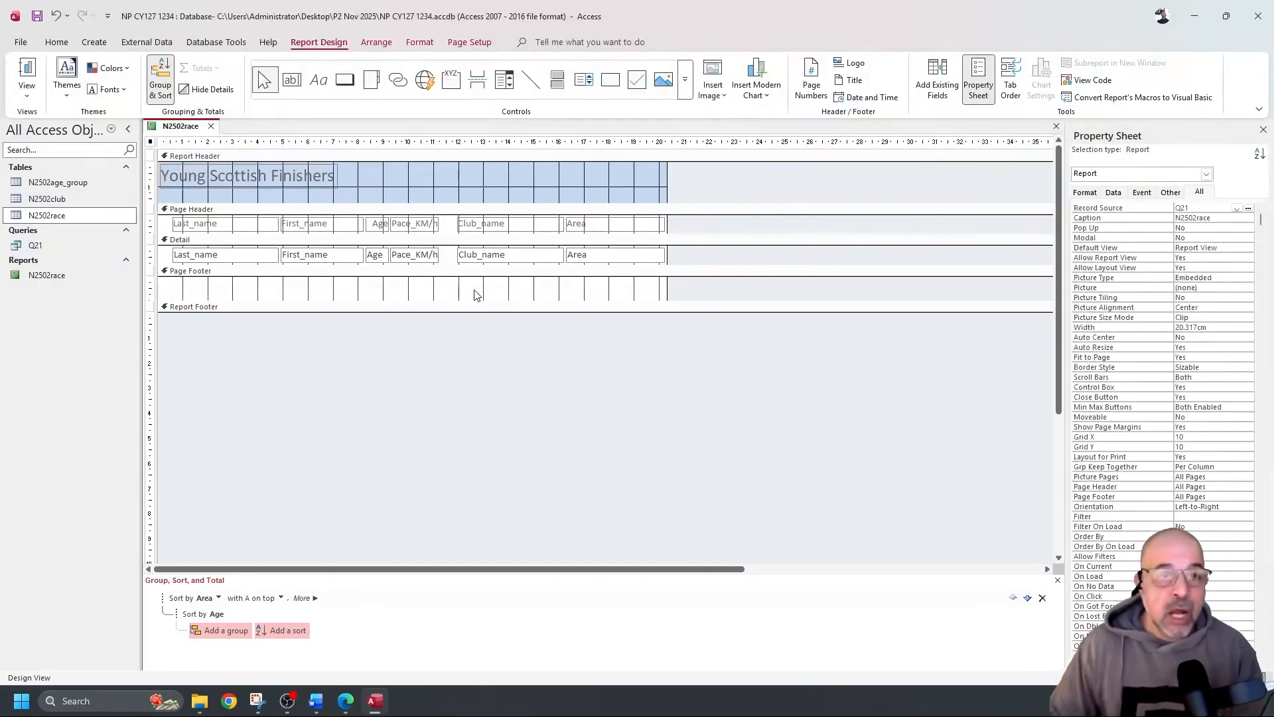
{"action": "left_click", "coordinate": [319, 80]}
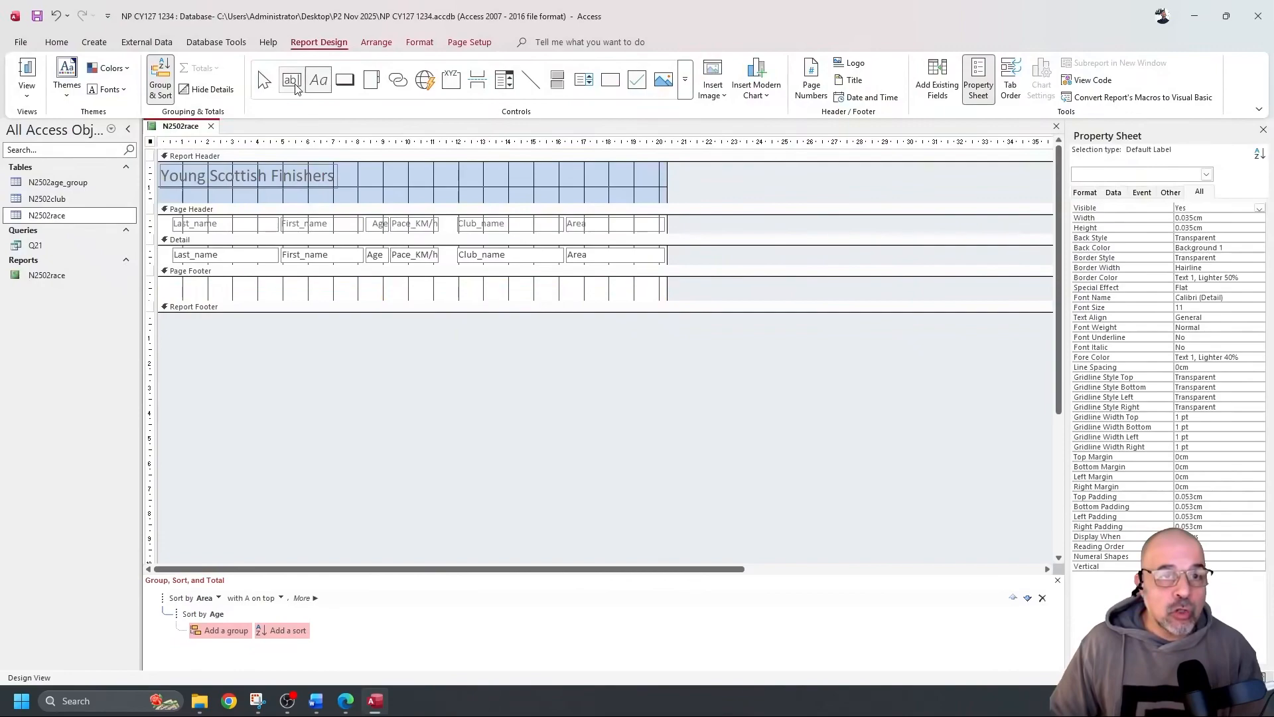
Add a right-aligned page-footer label with the candidate's name and candidate number, then view the report
{"action": "left_click", "coordinate": [321, 81]}
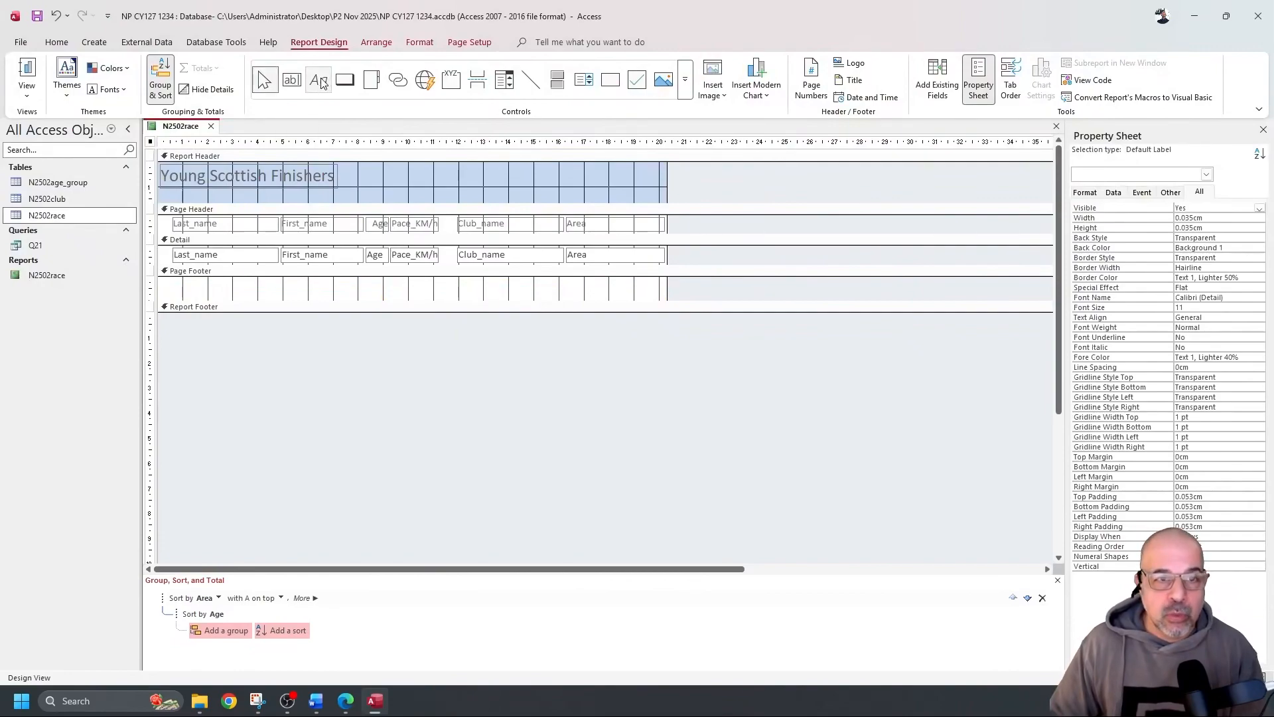
{"action": "left_click", "coordinate": [320, 81]}
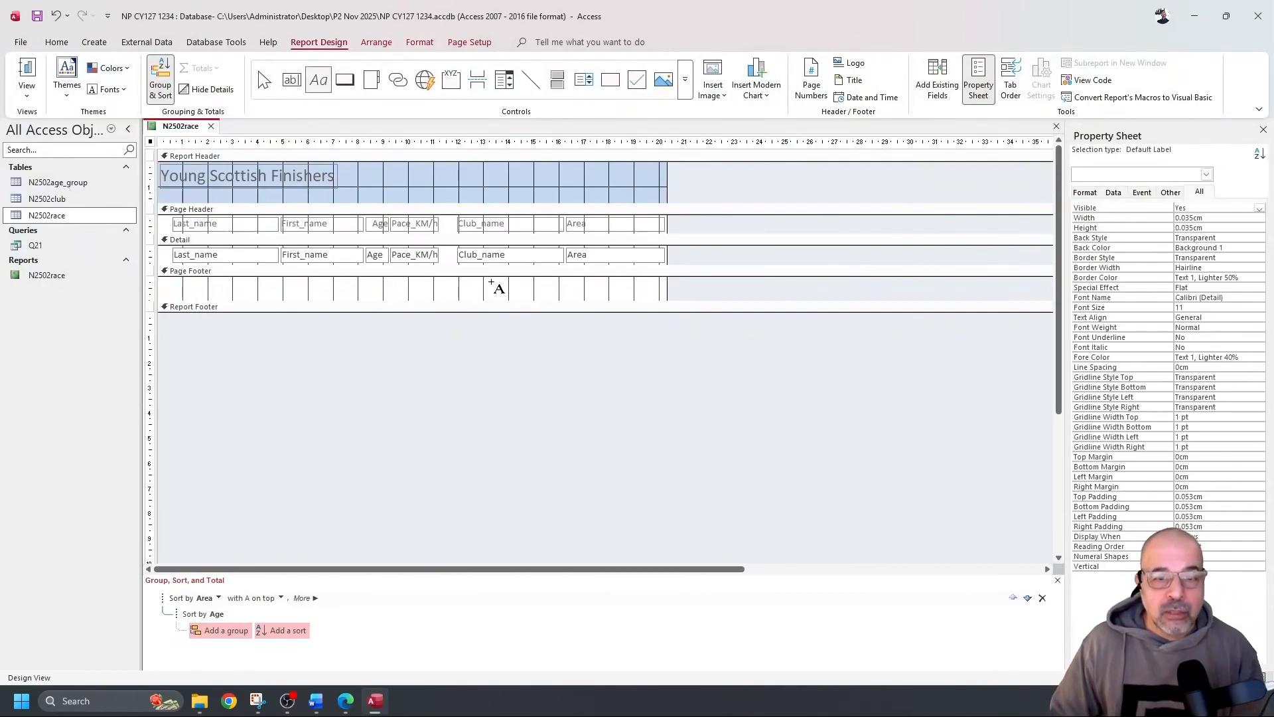
{"action": "left_click_drag", "start_coordinate": [509, 280], "coordinate": [662, 296]}
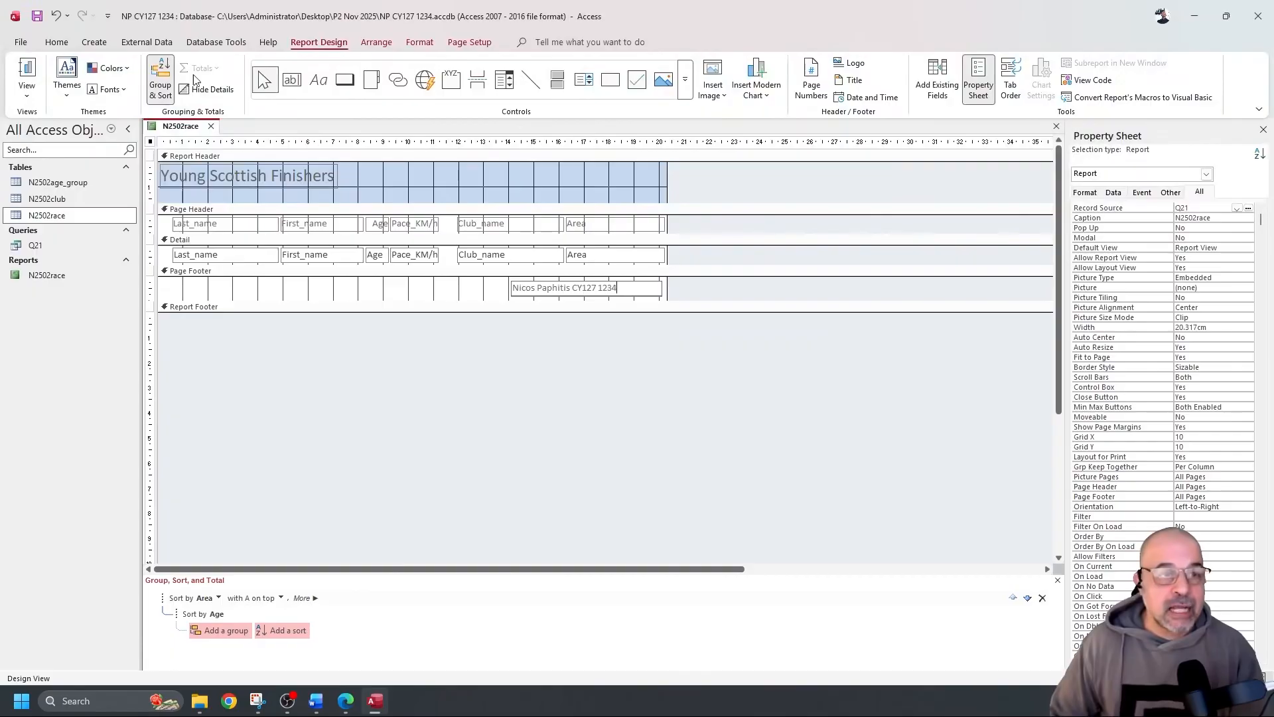
{"action": "left_click", "coordinate": [61, 44]}
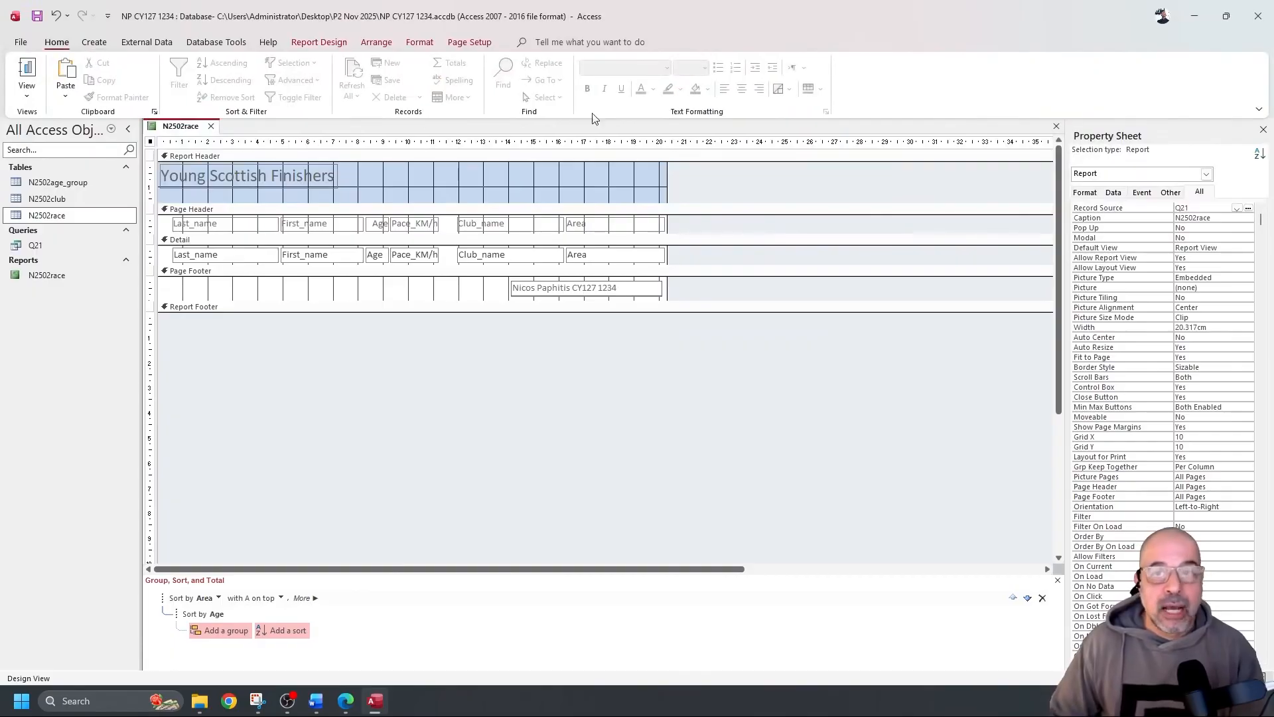
{"action": "left_click", "coordinate": [490, 290]}
{"action": "left_click", "coordinate": [558, 295]}
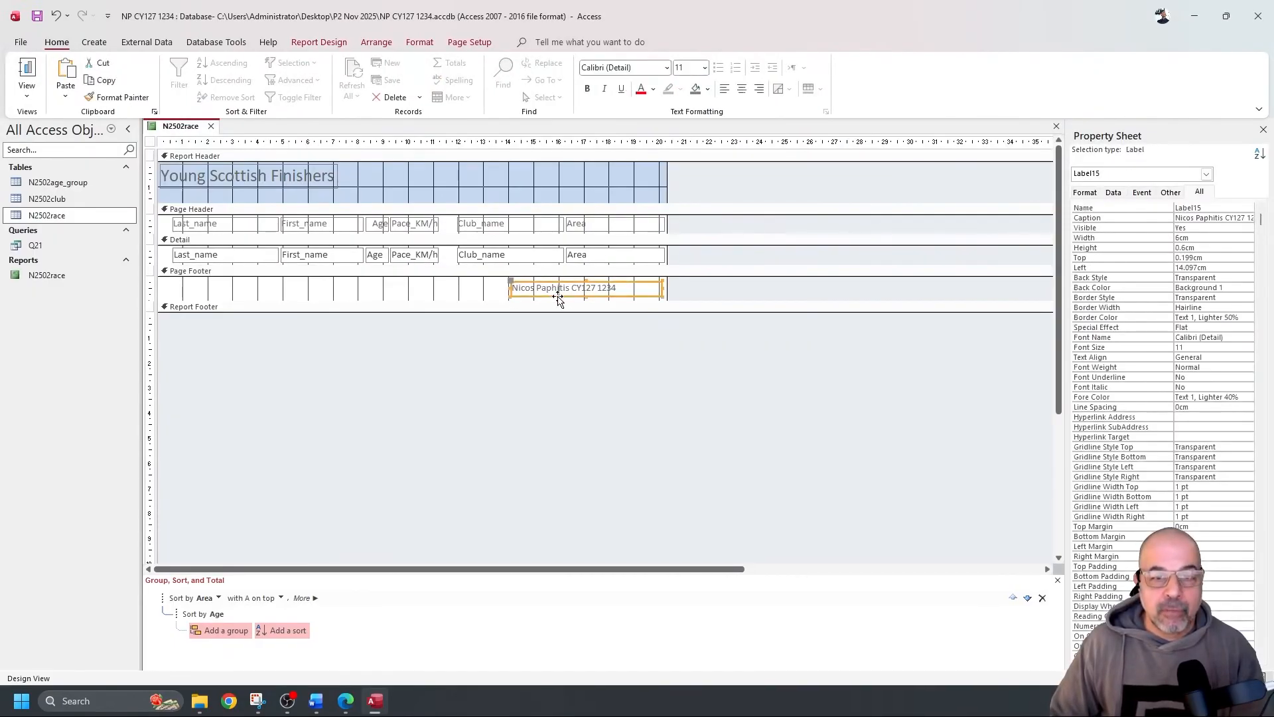
{"action": "left_click", "coordinate": [759, 89]}
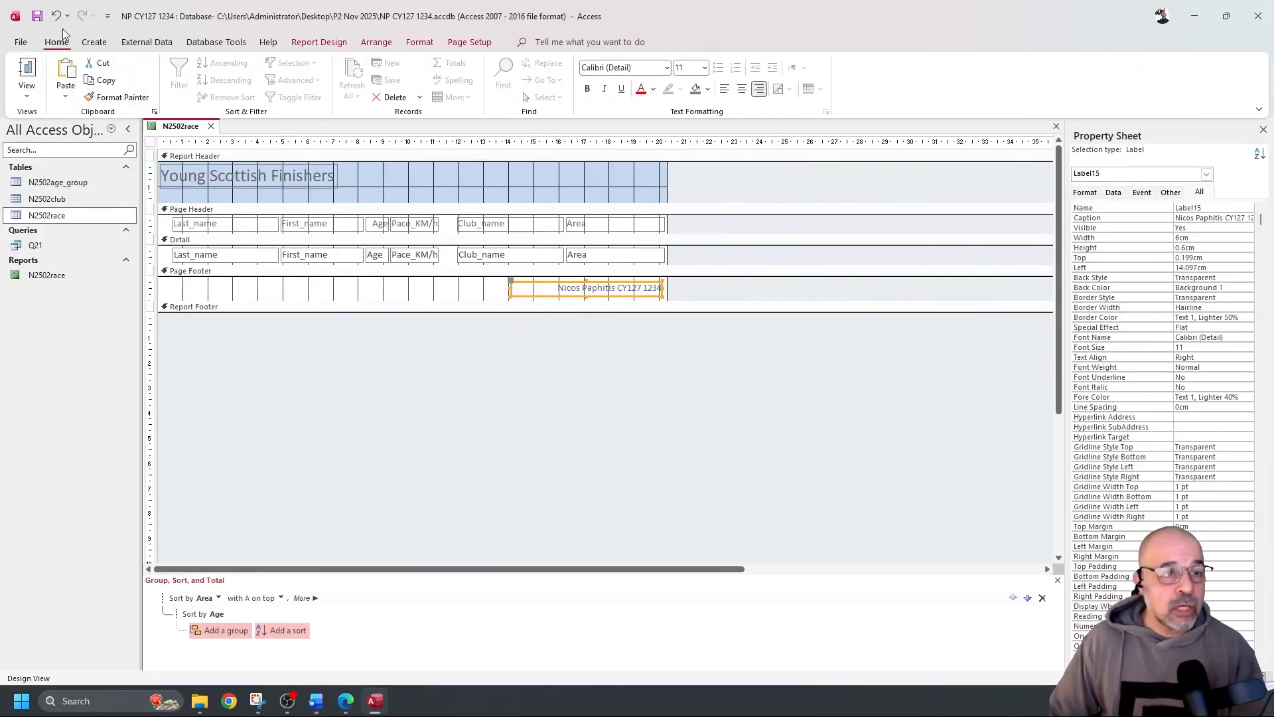
{"action": "left_click", "coordinate": [27, 69]}
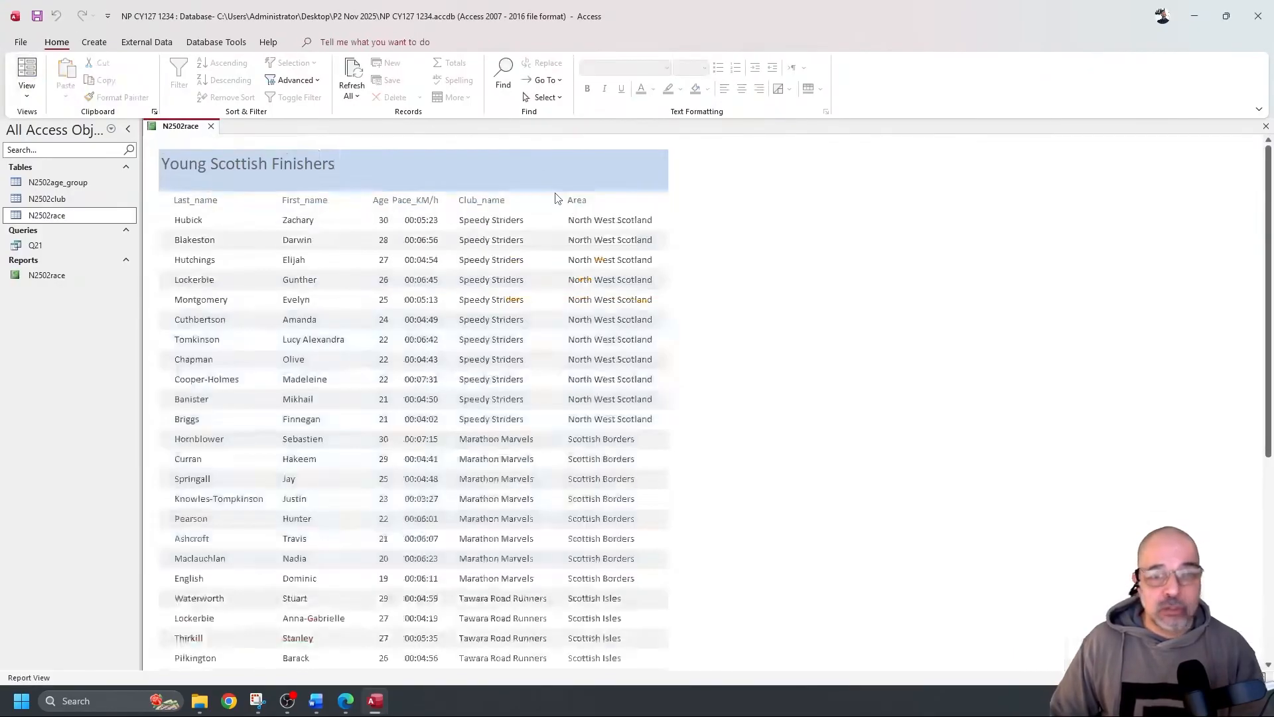
{"action": "scroll", "coordinate": [631, 276], "scroll_direction": "down", "scroll_amount": 3}
{"action": "scroll", "coordinate": [631, 276], "scroll_direction": "up", "scroll_amount": 3}
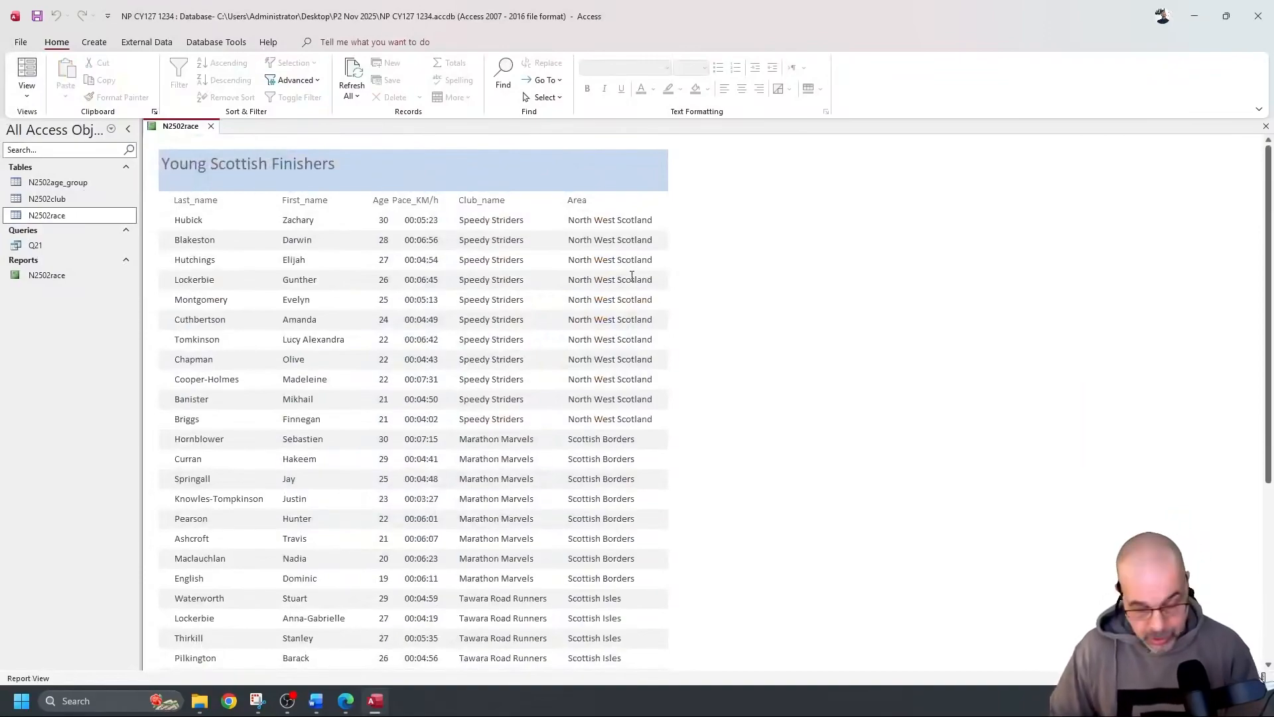
{"action": "left_click", "coordinate": [20, 42]}
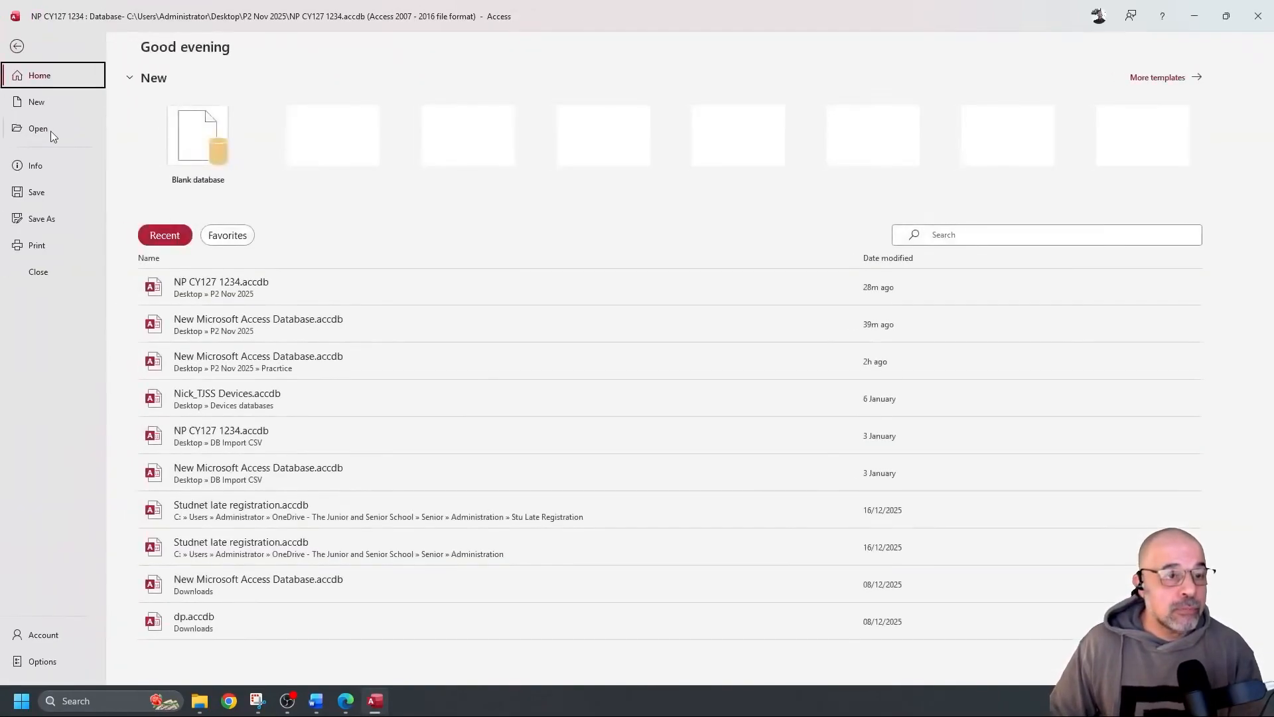
{"action": "left_click", "coordinate": [39, 246]}
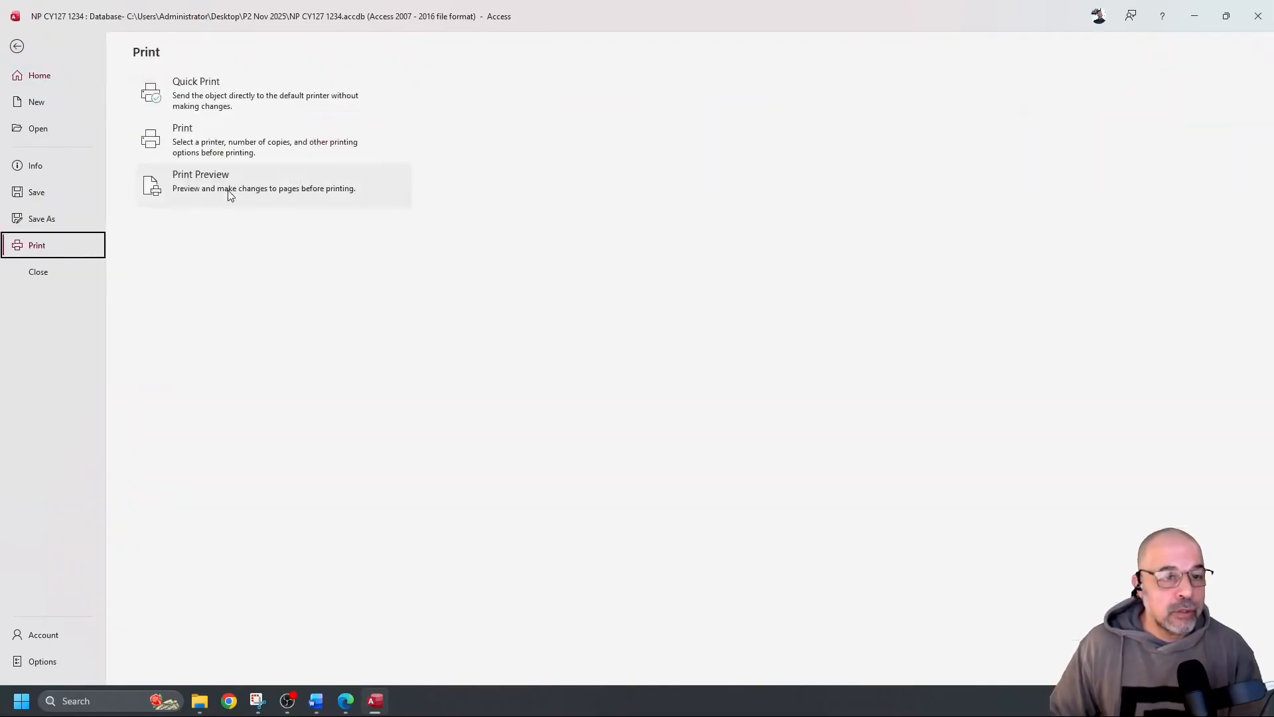
{"action": "left_click", "coordinate": [230, 191]}
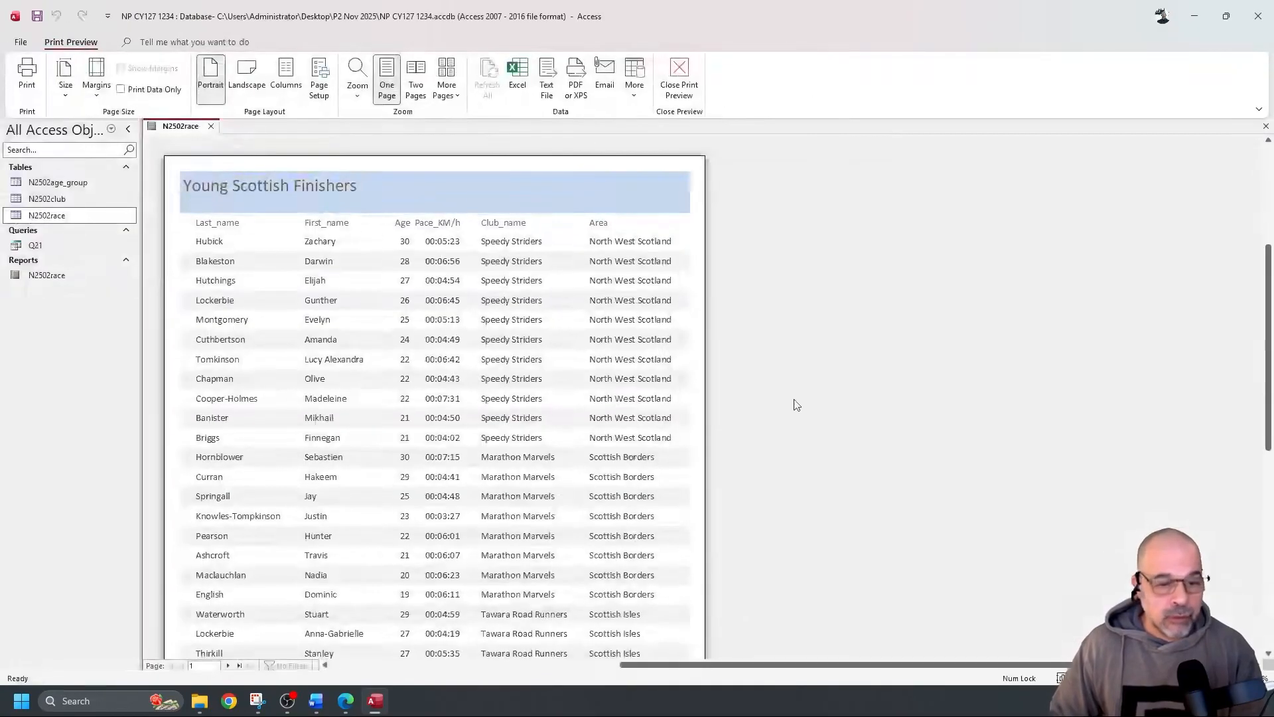
{"action": "scroll", "coordinate": [791, 396], "scroll_direction": "down", "scroll_amount": 3}
{"action": "scroll", "coordinate": [790, 392], "scroll_direction": "down", "scroll_amount": 2}
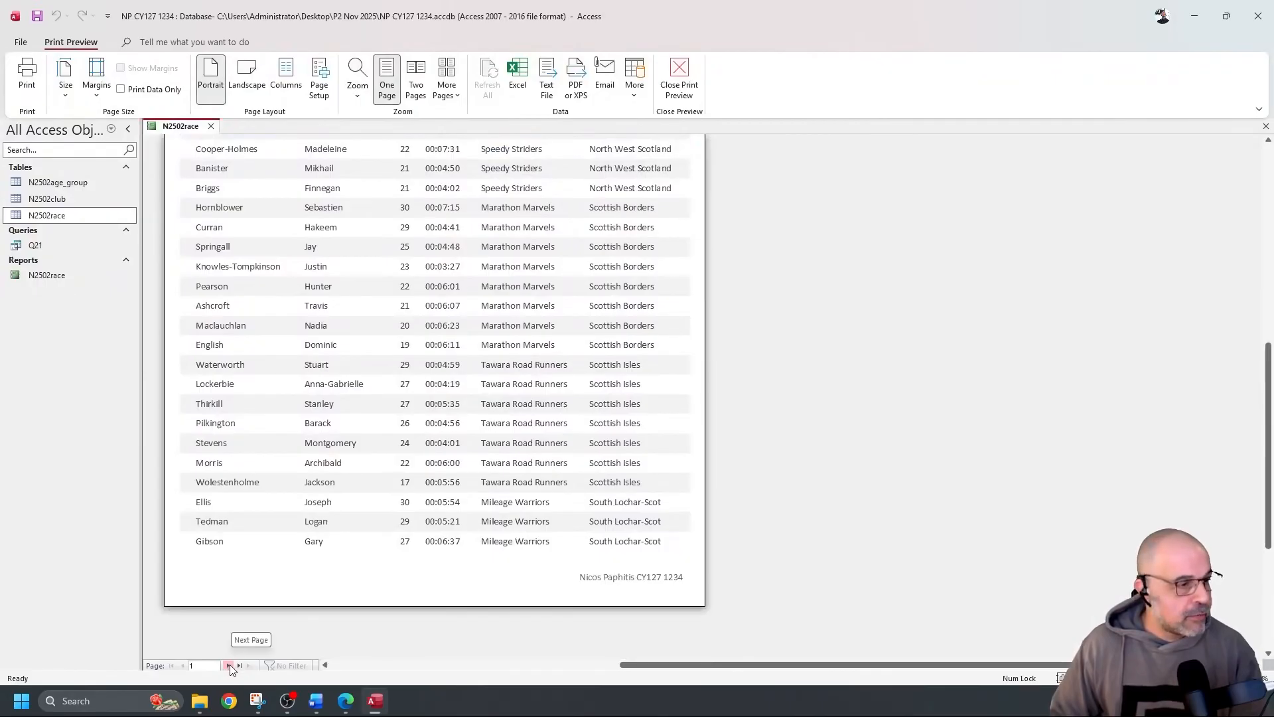
{"action": "left_click", "coordinate": [229, 665]}
{"action": "scroll", "coordinate": [597, 385], "scroll_direction": "up", "scroll_amount": 6}
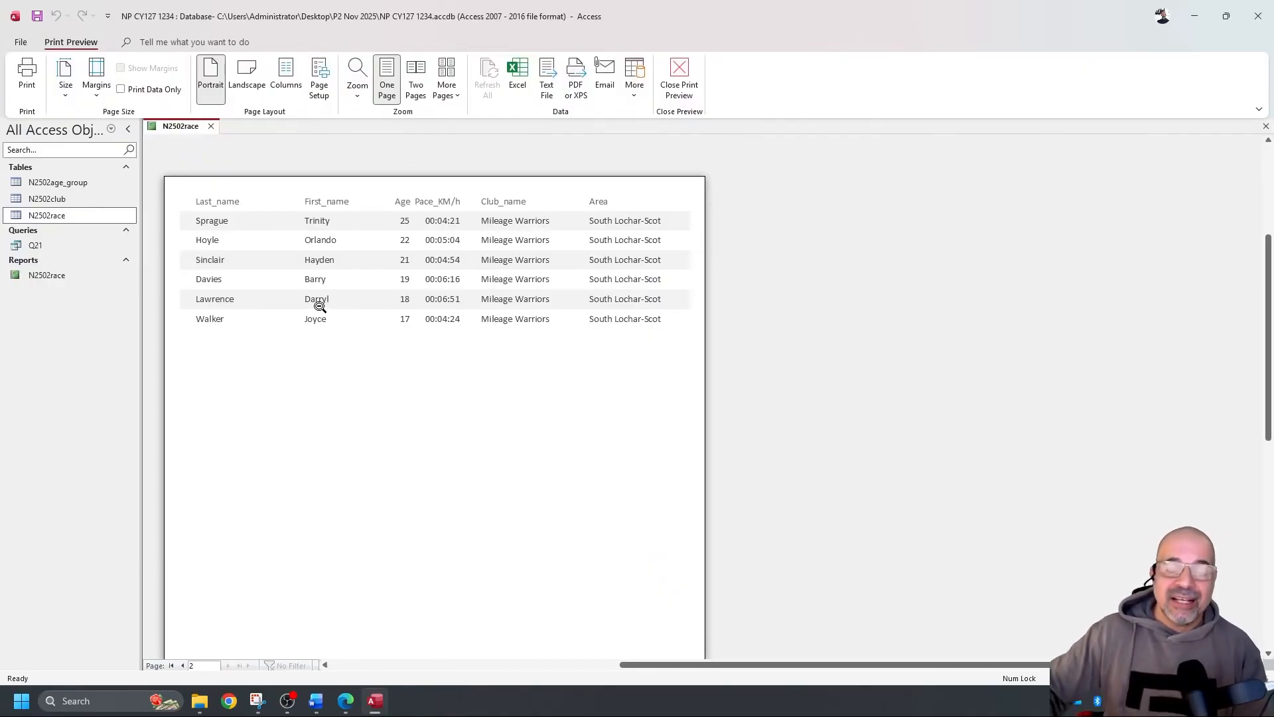
{"action": "scroll", "coordinate": [352, 312], "scroll_direction": "down", "scroll_amount": 5}
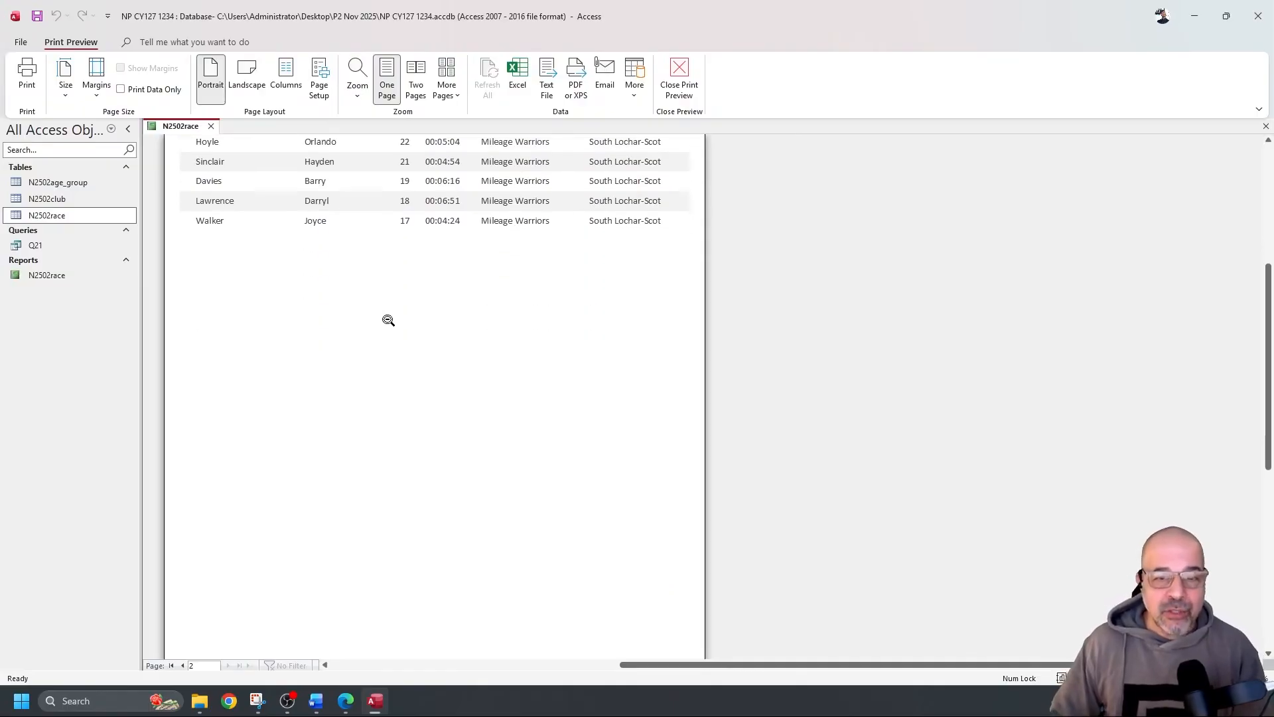
{"action": "scroll", "coordinate": [379, 321], "scroll_direction": "up", "scroll_amount": 3}
{"action": "scroll", "coordinate": [379, 322], "scroll_direction": "up", "scroll_amount": 3}
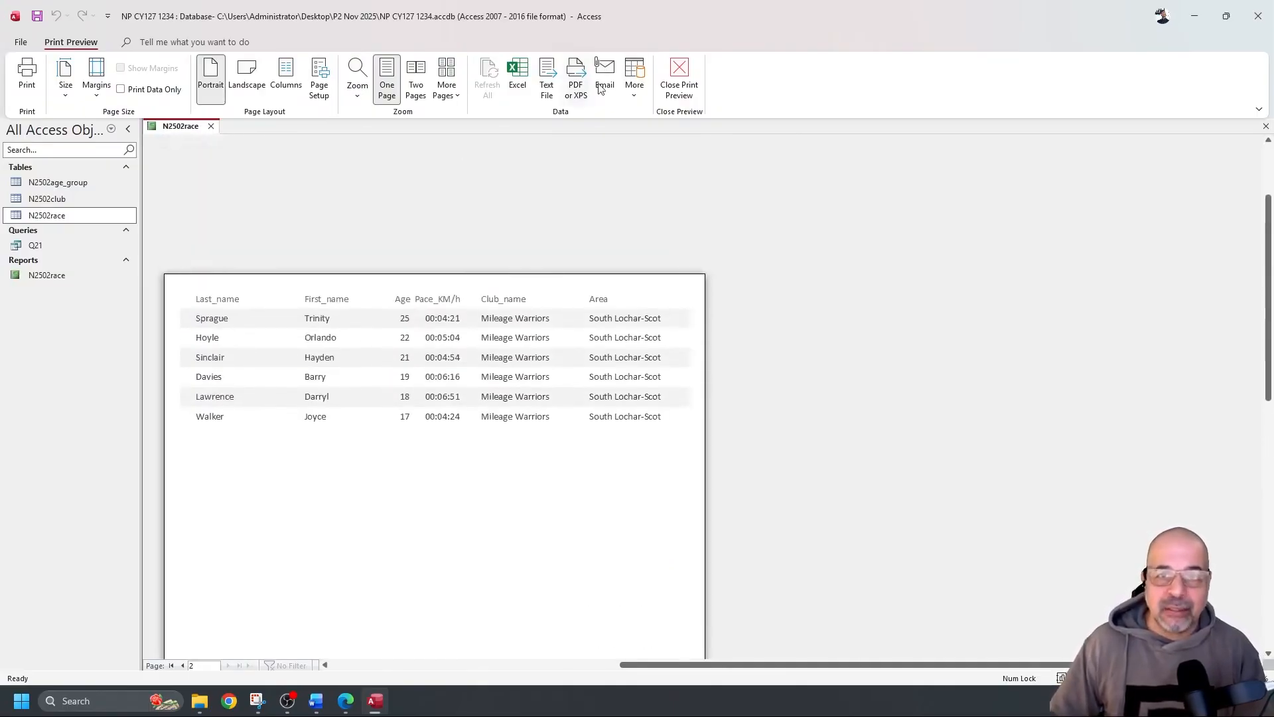
{"action": "left_click", "coordinate": [678, 85]}
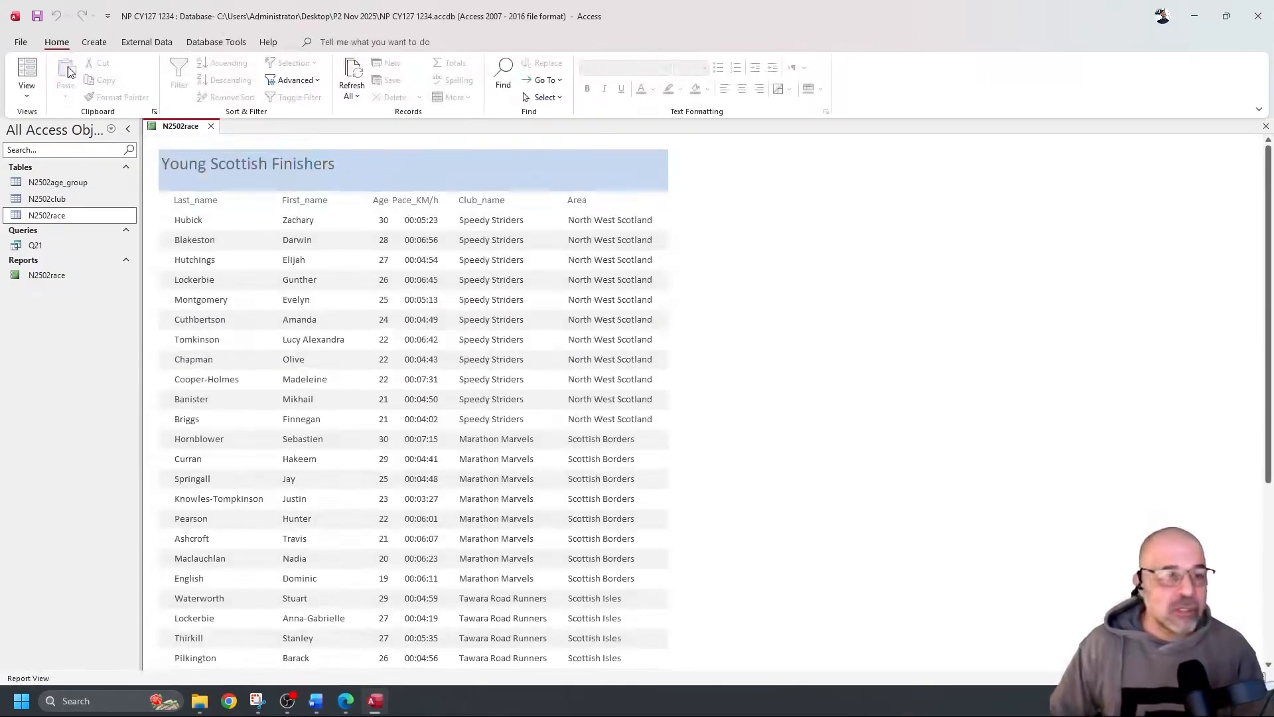
In Design View, drag the Page Footer bar down to enlarge the Detail section
{"action": "left_click", "coordinate": [26, 92]}
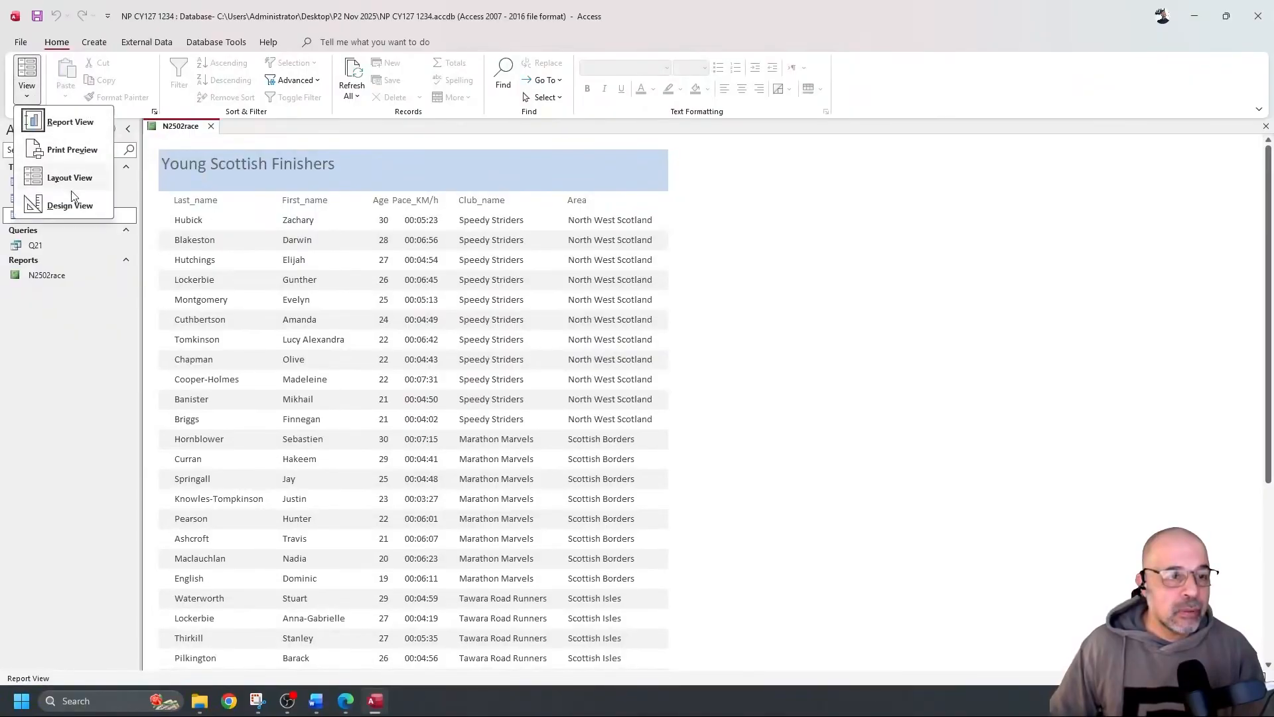
{"action": "left_click", "coordinate": [70, 206]}
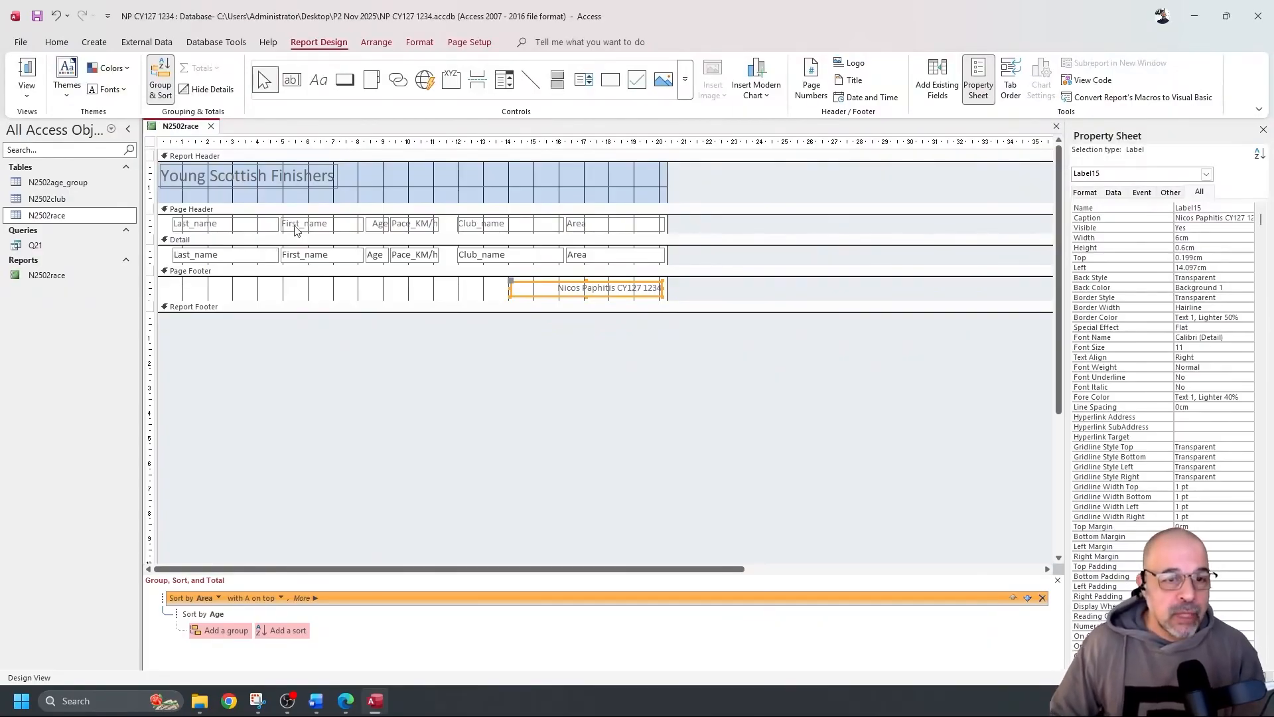
{"action": "left_click", "coordinate": [319, 223]}
{"action": "left_click_drag", "start_coordinate": [167, 230], "coordinate": [626, 229]}
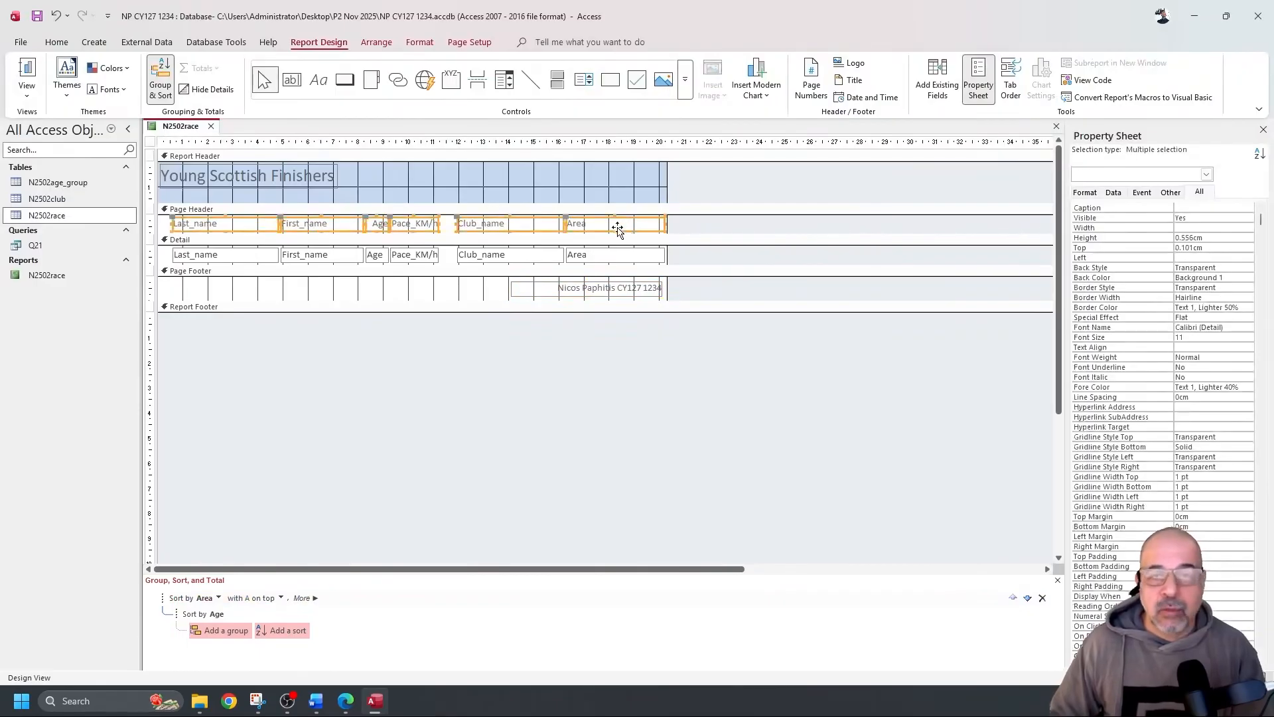
{"action": "left_click", "coordinate": [156, 260]}
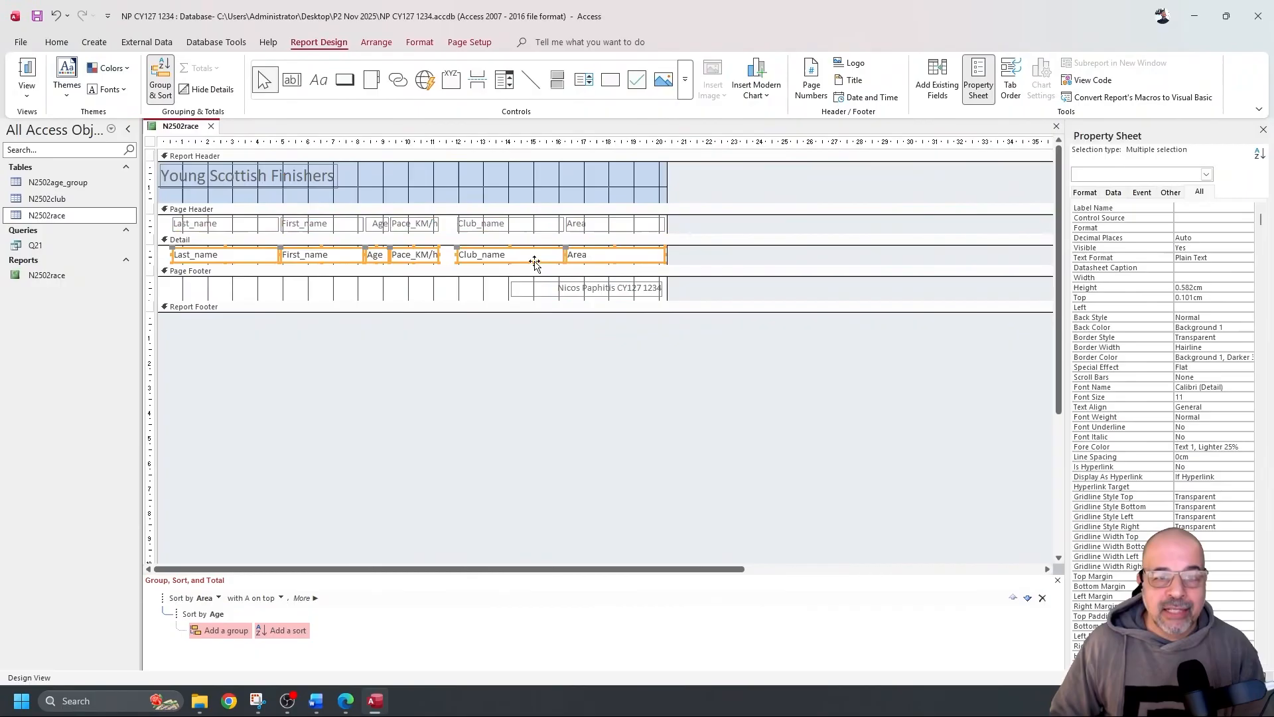
{"action": "left_click", "coordinate": [422, 279]}
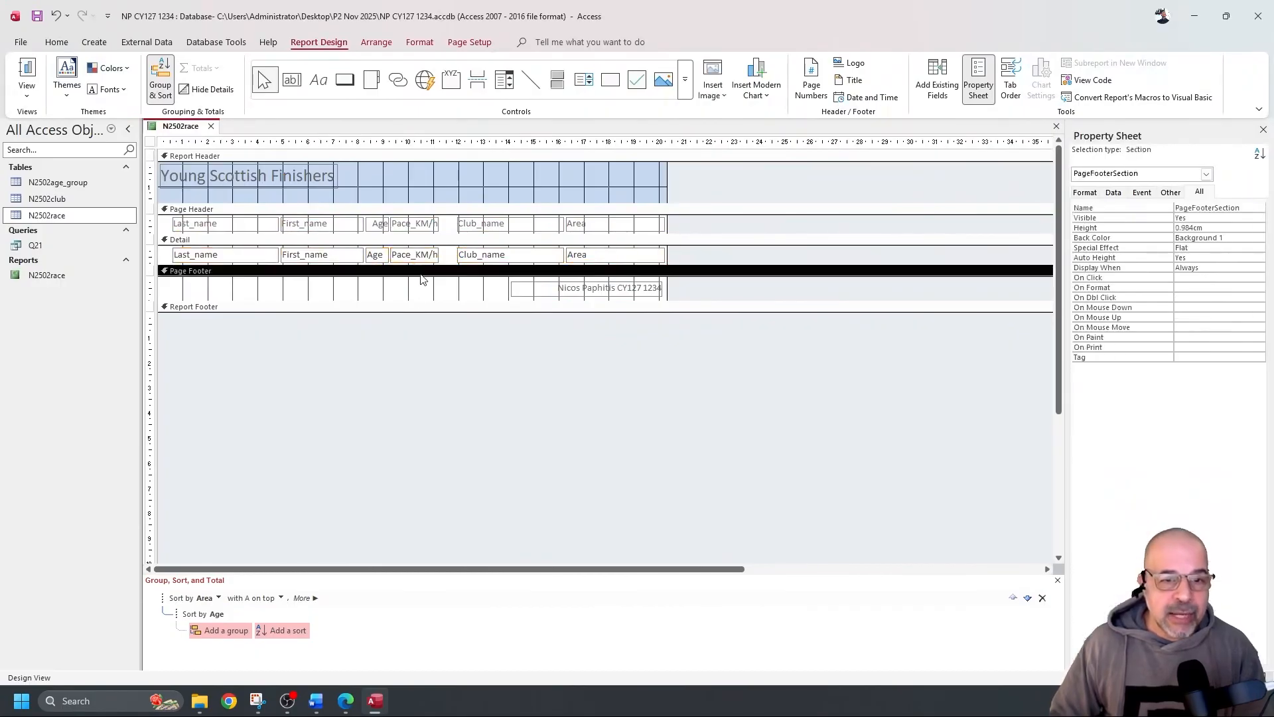
{"action": "left_click_drag", "start_coordinate": [422, 265], "coordinate": [429, 295]}
Check the new row spacing in Report View, then return to Design View
{"action": "left_click", "coordinate": [34, 83]}
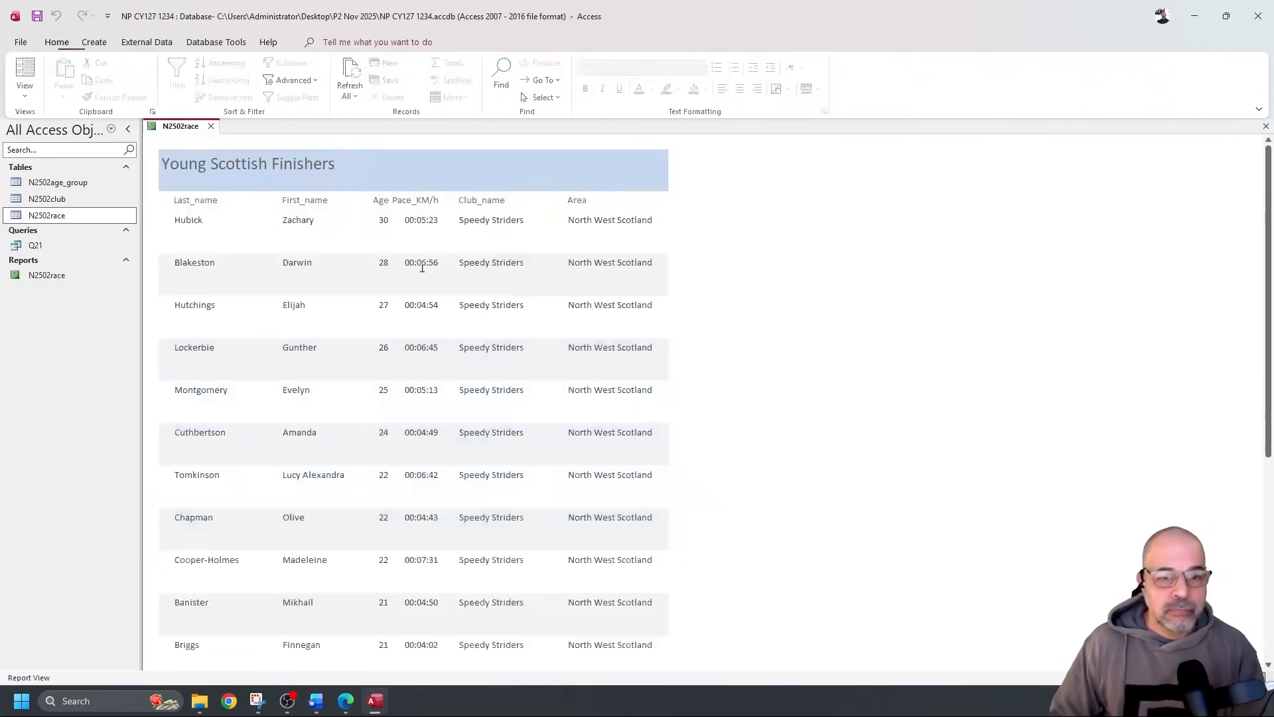
{"action": "scroll", "coordinate": [520, 284], "scroll_direction": "down", "scroll_amount": 15}
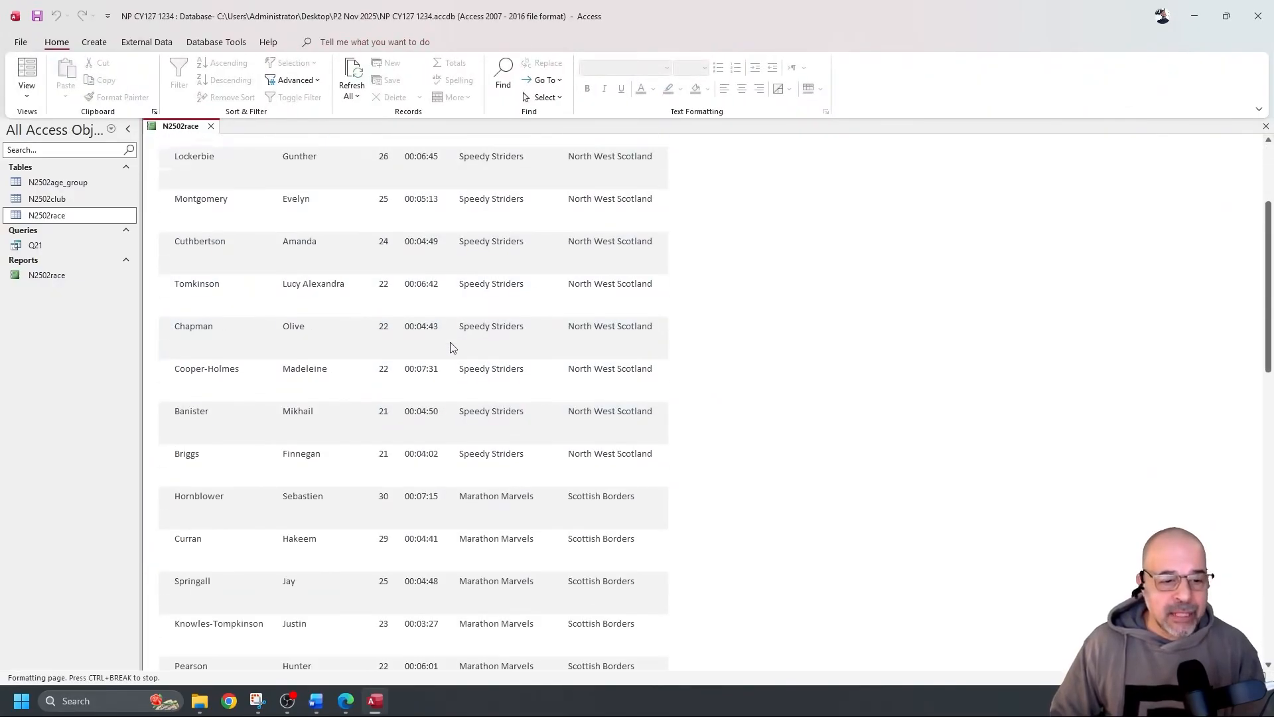
{"action": "scroll", "coordinate": [401, 455], "scroll_direction": "down", "scroll_amount": 2}
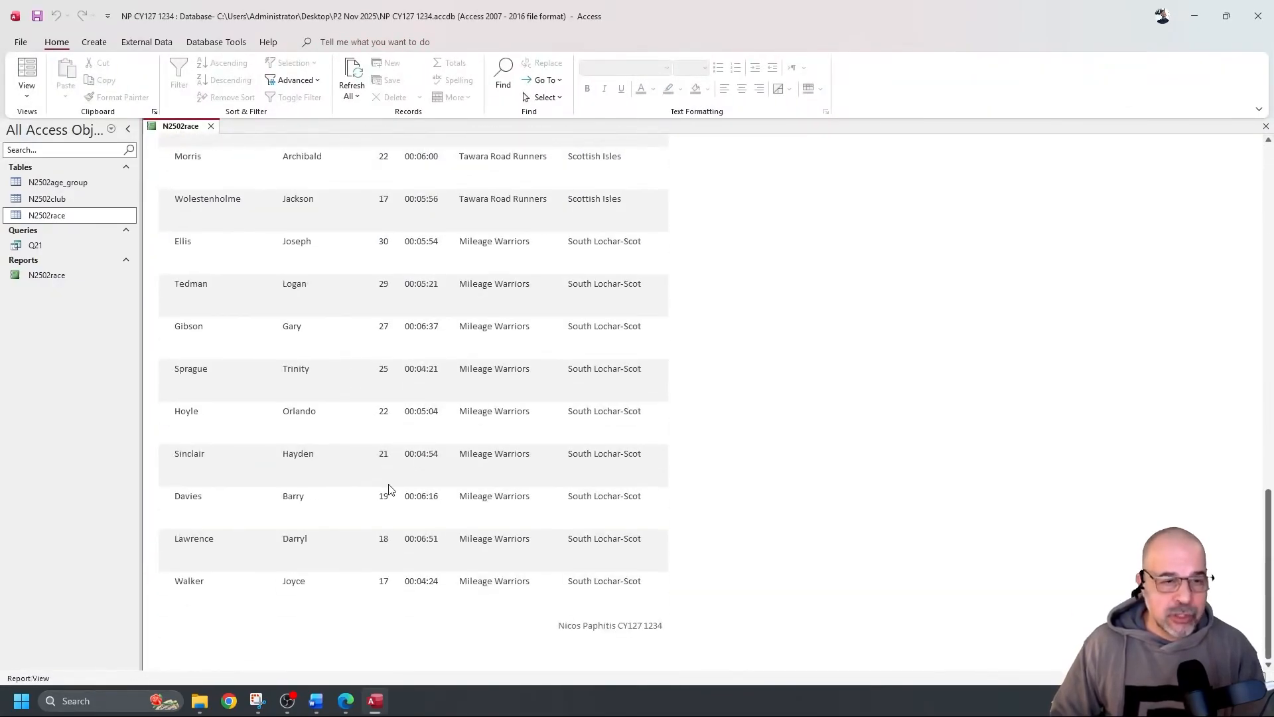
{"action": "scroll", "coordinate": [390, 489], "scroll_direction": "up", "scroll_amount": 12}
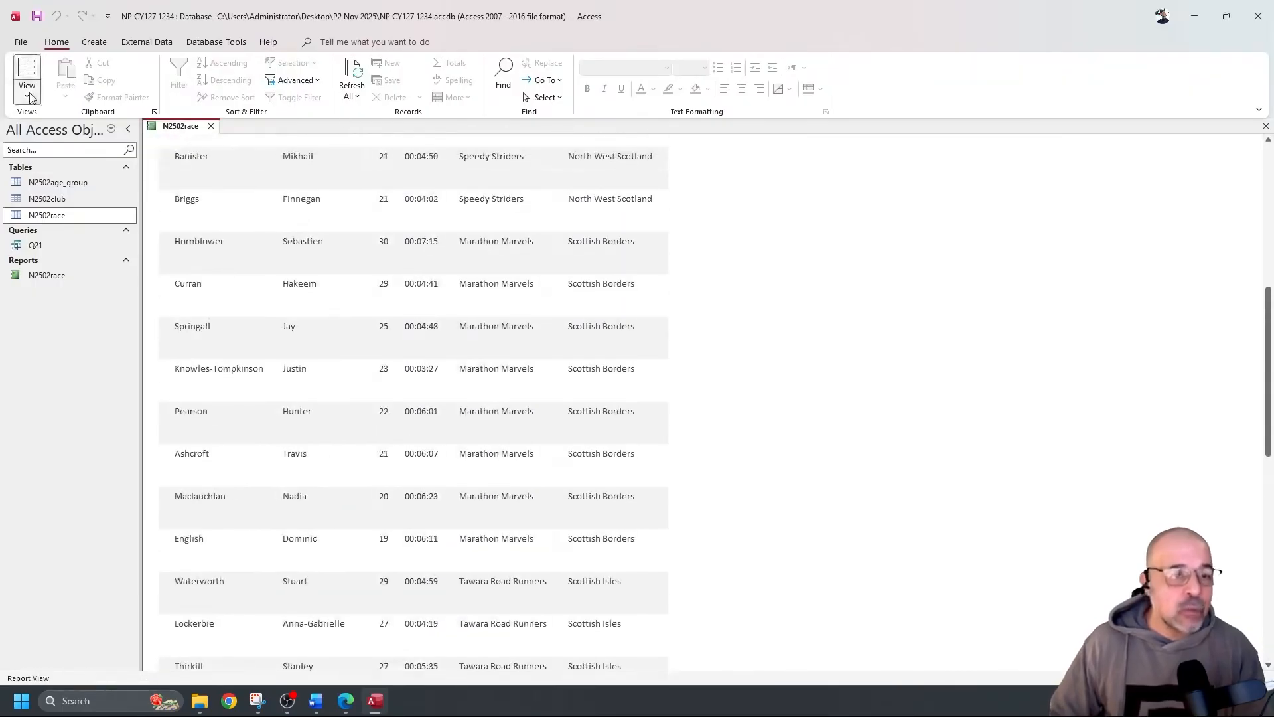
{"action": "left_click", "coordinate": [30, 98]}
{"action": "left_click", "coordinate": [69, 205]}
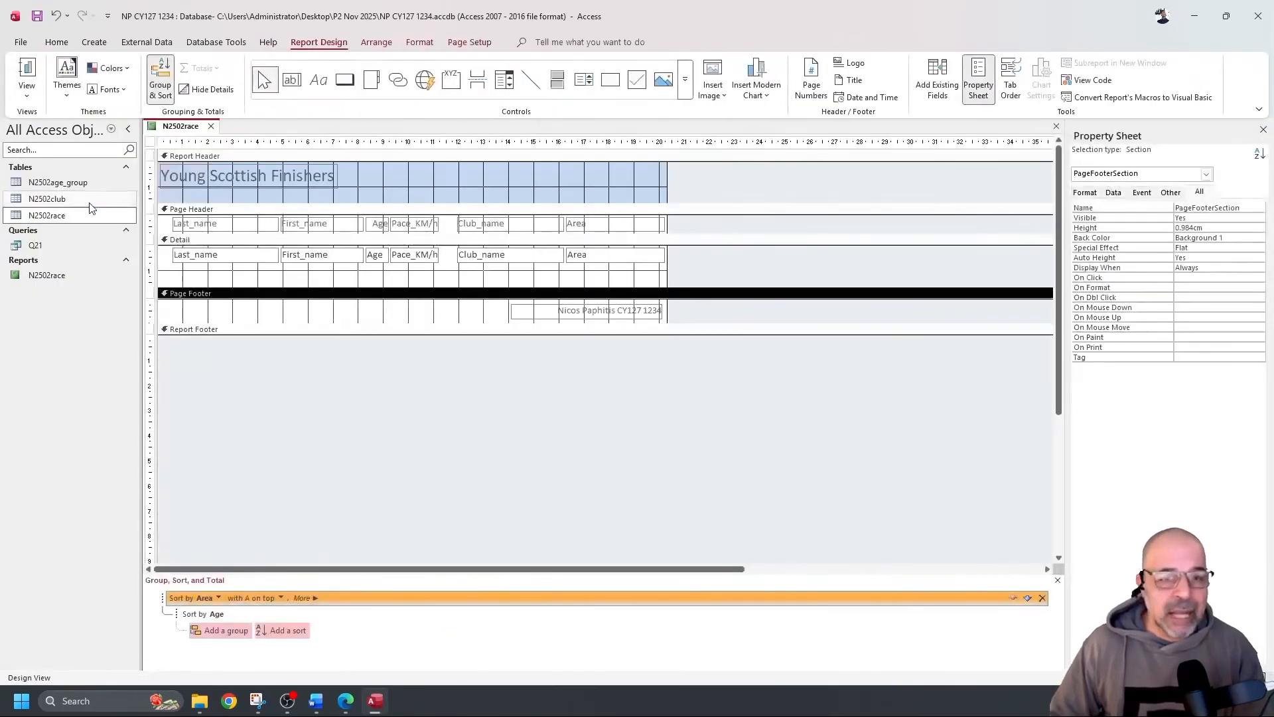
Move all Detail fields to the top (0cm) and shrink the Detail section to fit
{"action": "left_click", "coordinate": [676, 263]}
{"action": "left_click_drag", "start_coordinate": [682, 255], "coordinate": [161, 262]}
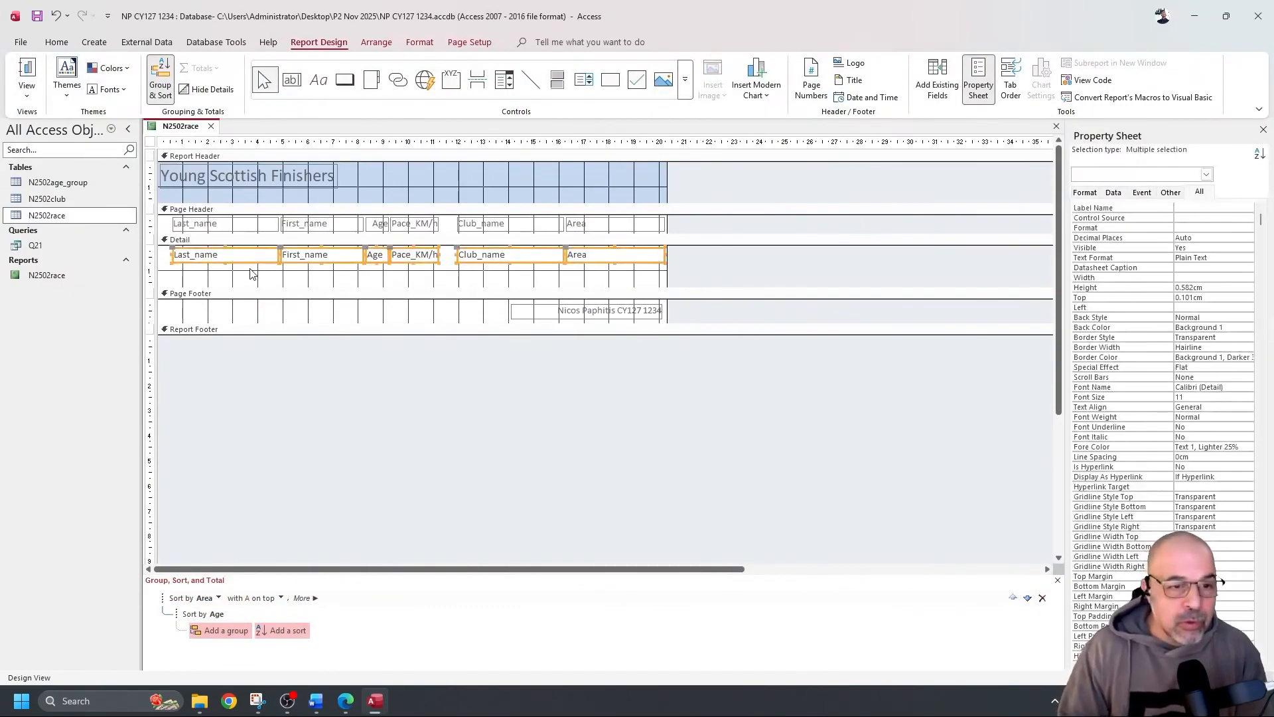
{"action": "key", "text": "Up"}
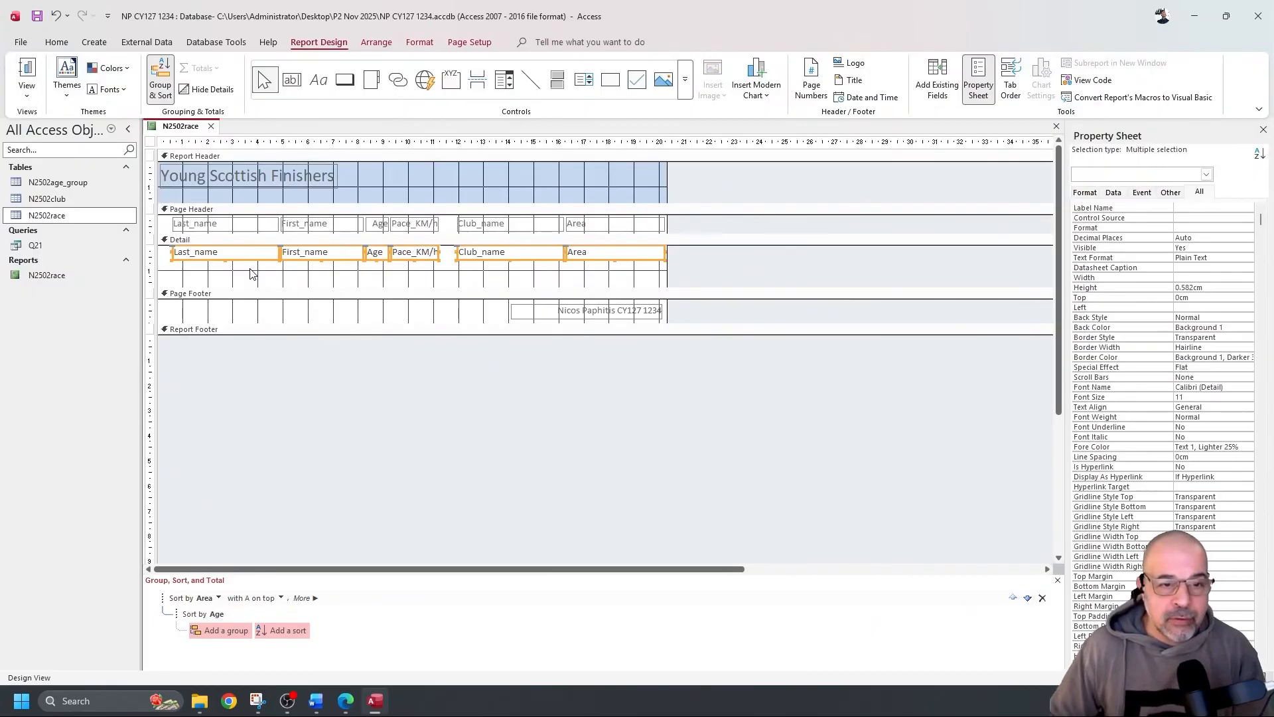
{"action": "left_click_drag", "start_coordinate": [315, 287], "coordinate": [318, 265]}
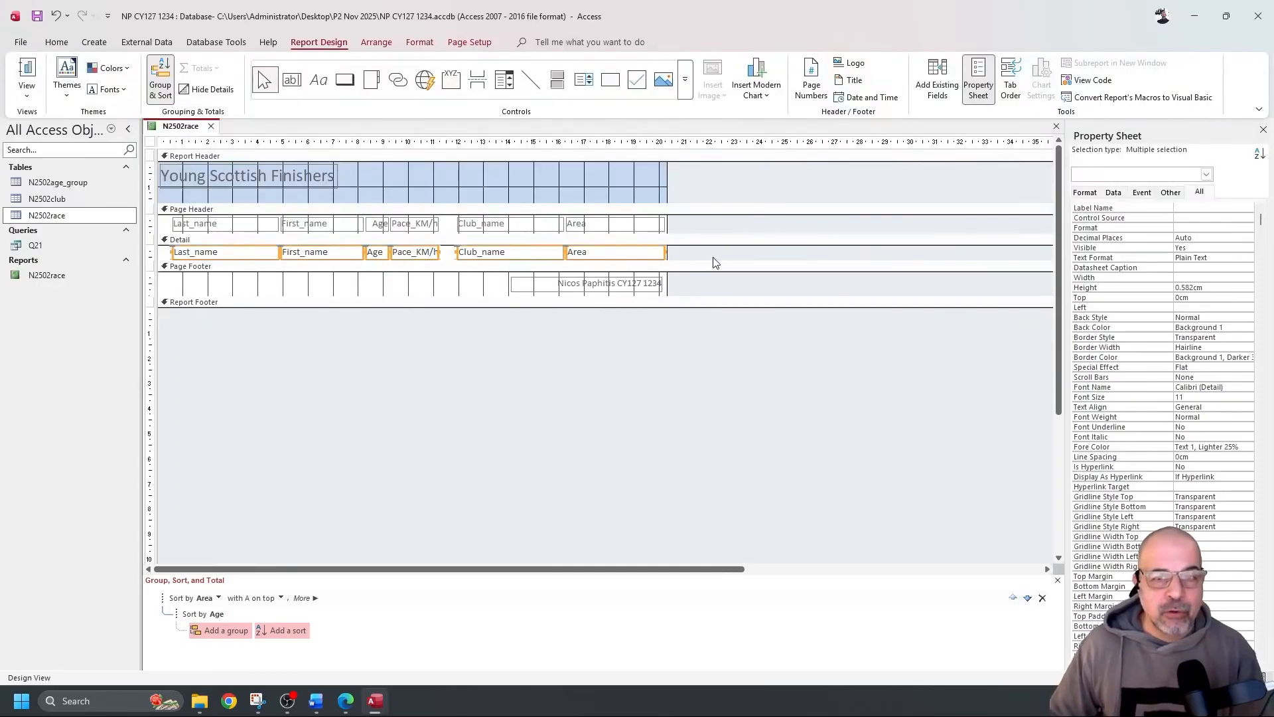
Open Print Preview and scroll through to confirm the report fits one page
{"action": "left_click", "coordinate": [29, 97]}
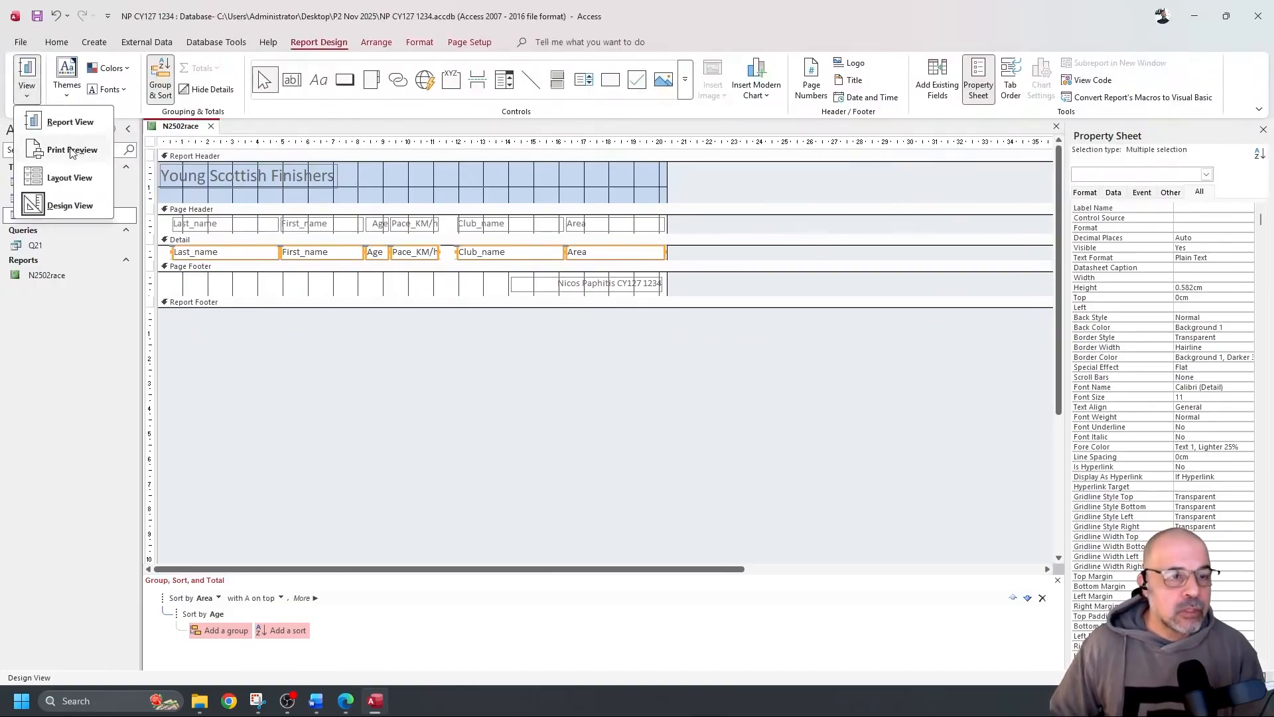
{"action": "left_click", "coordinate": [72, 150]}
{"action": "scroll", "coordinate": [559, 248], "scroll_direction": "down", "scroll_amount": 10}
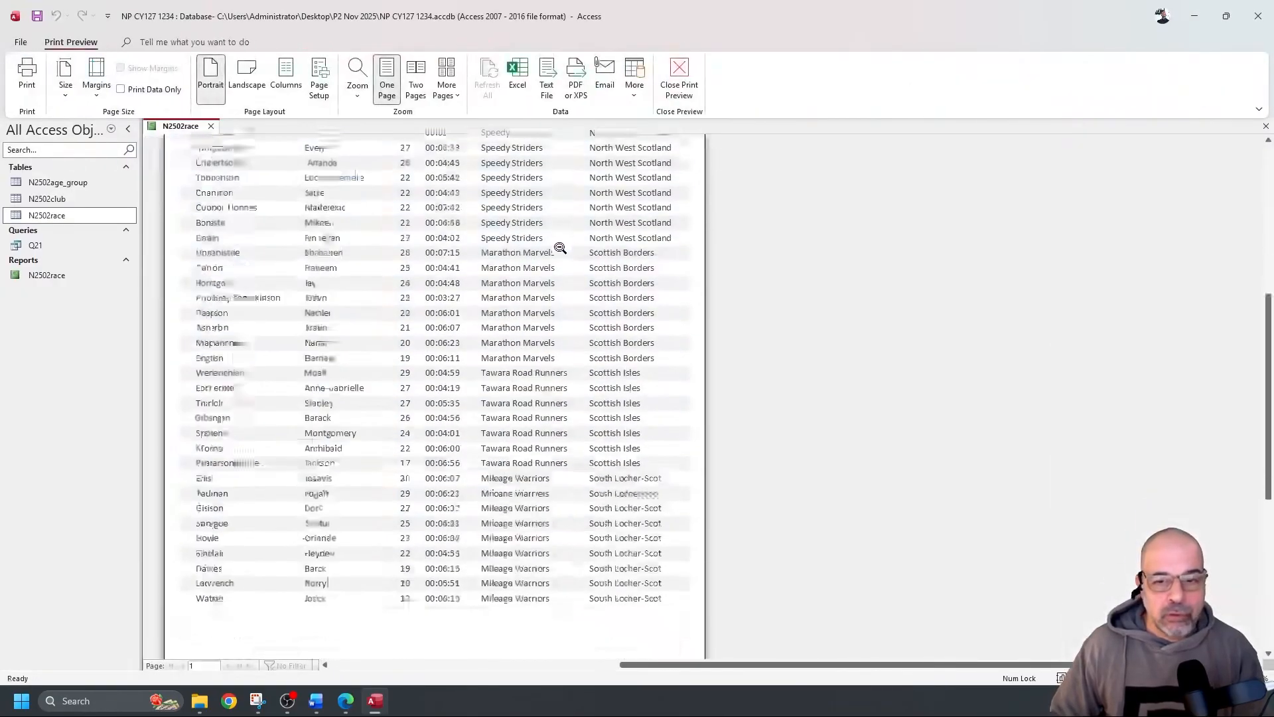
{"action": "scroll", "coordinate": [560, 248], "scroll_direction": "up", "scroll_amount": 5}
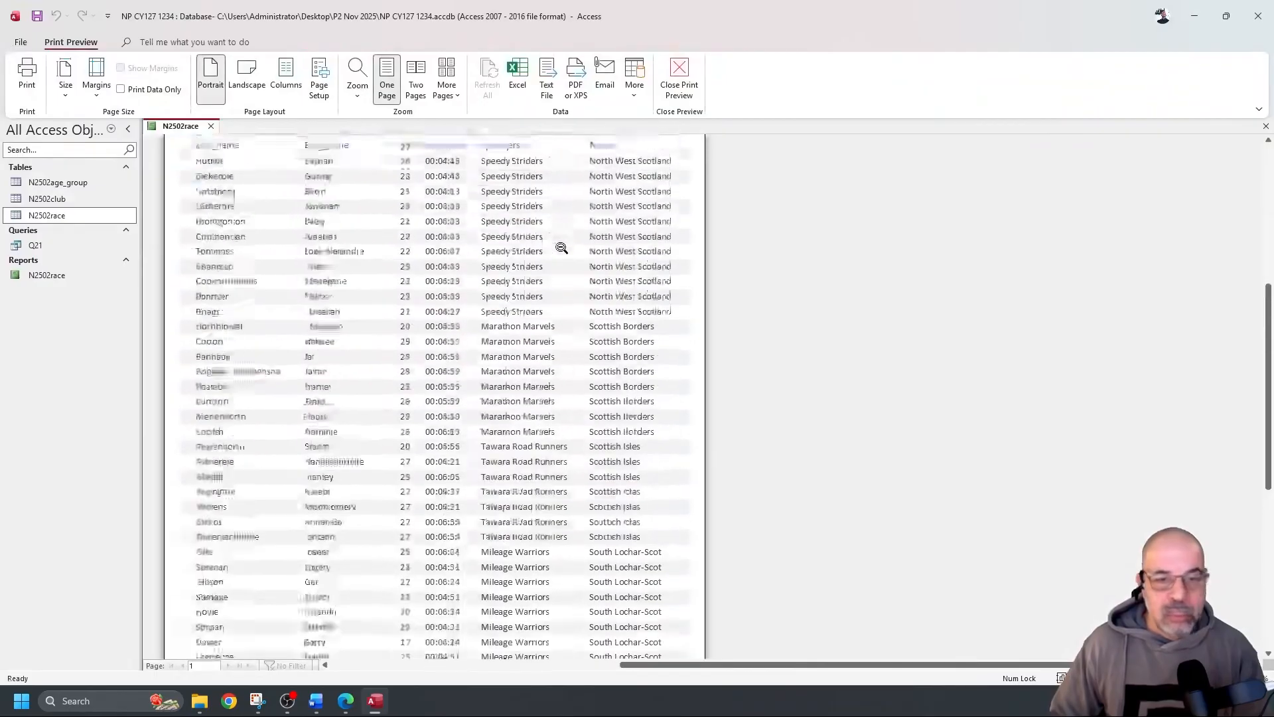
{"action": "scroll", "coordinate": [561, 247], "scroll_direction": "down", "scroll_amount": 5}
{"action": "scroll", "coordinate": [557, 248], "scroll_direction": "up", "scroll_amount": 6}
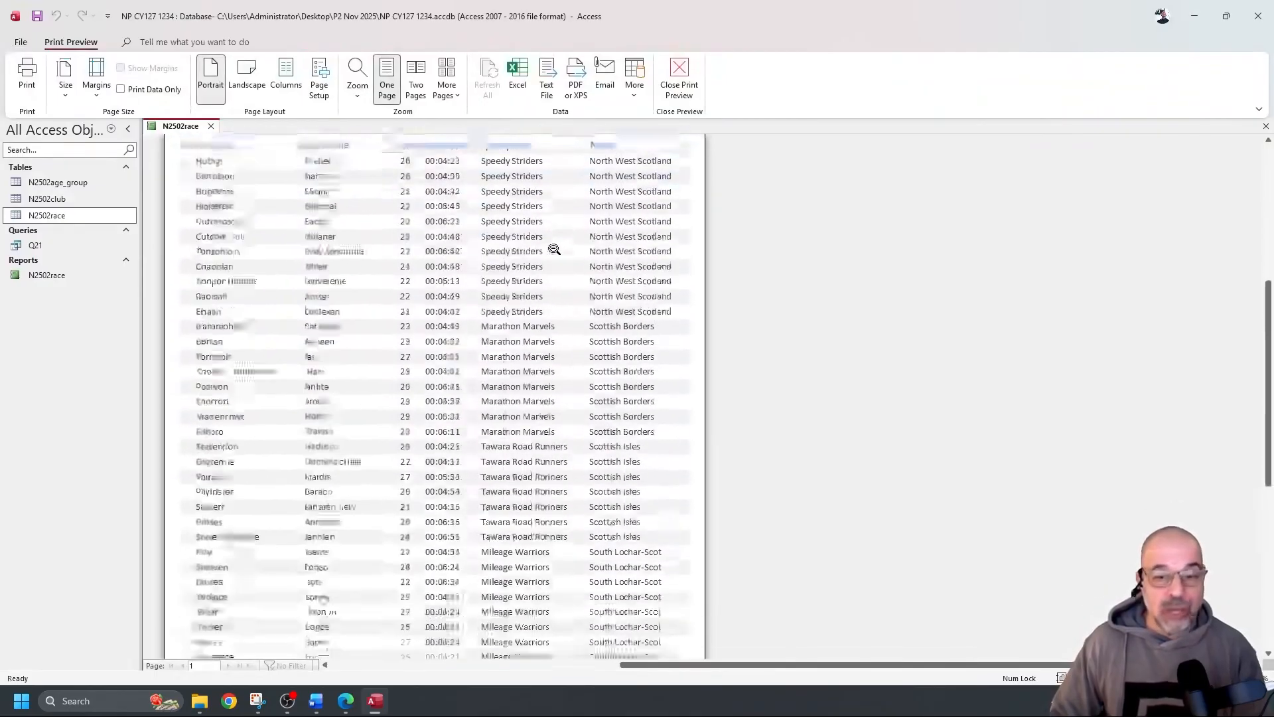
{"action": "scroll", "coordinate": [491, 279], "scroll_direction": "down", "scroll_amount": 6}
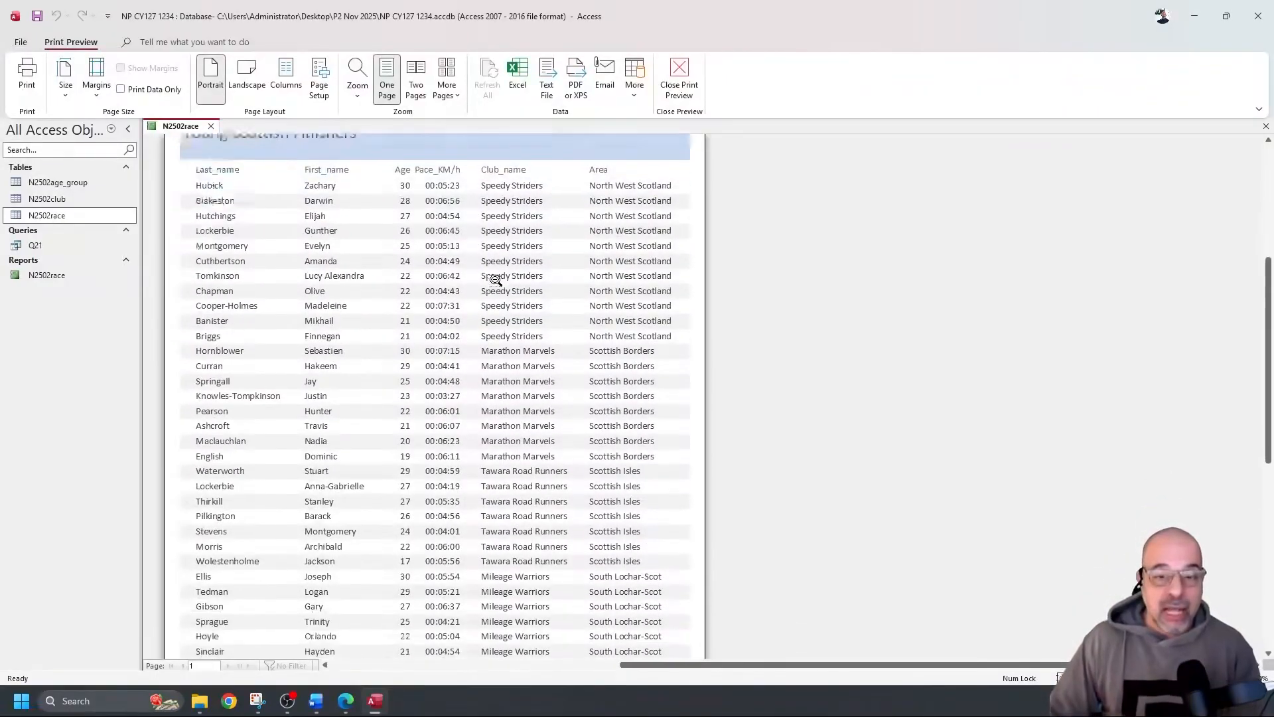
{"action": "scroll", "coordinate": [494, 269], "scroll_direction": "up", "scroll_amount": 4}
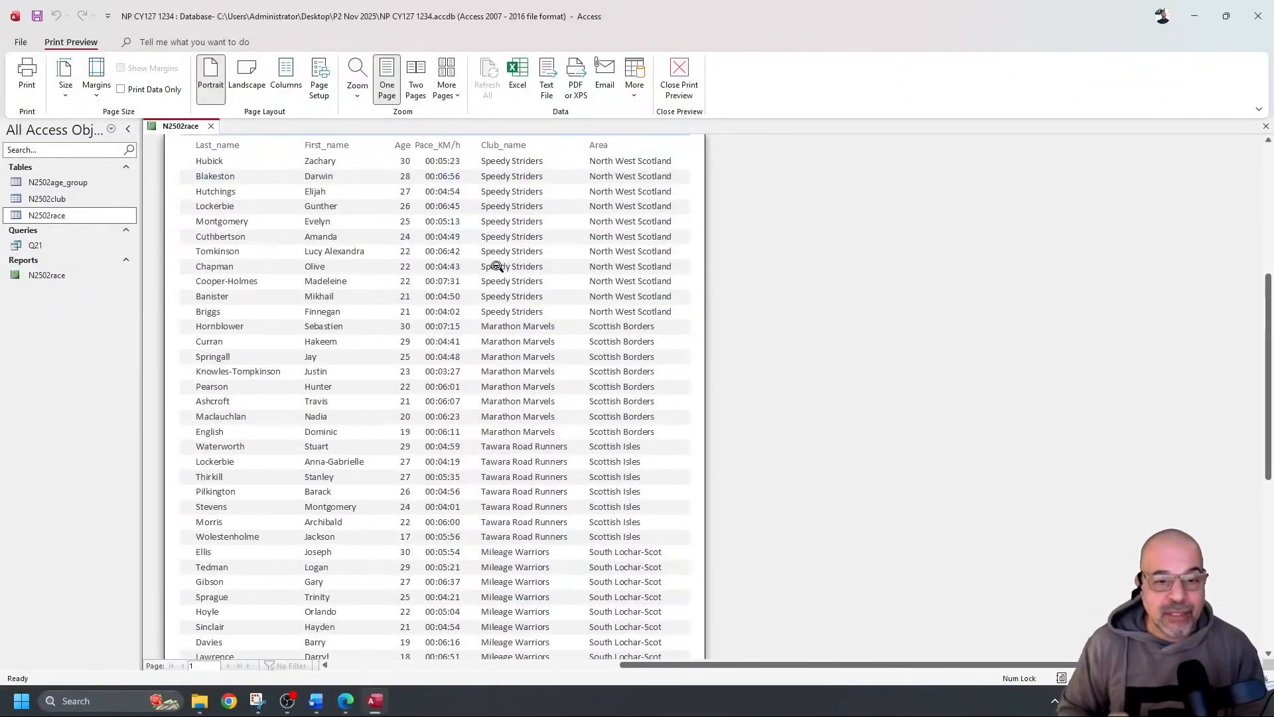
{"action": "scroll", "coordinate": [450, 277], "scroll_direction": "down", "scroll_amount": 3}
{"action": "scroll", "coordinate": [436, 288], "scroll_direction": "up", "scroll_amount": 6}
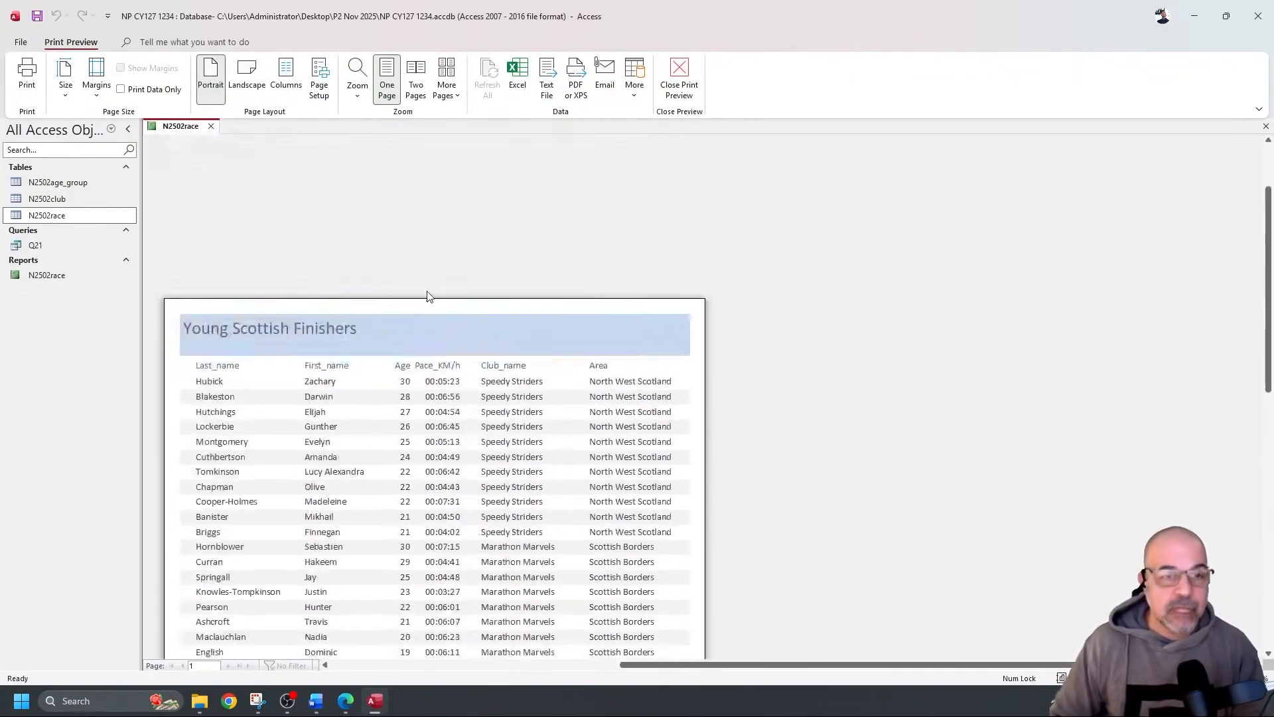
{"action": "key", "text": "alt+Tab"}
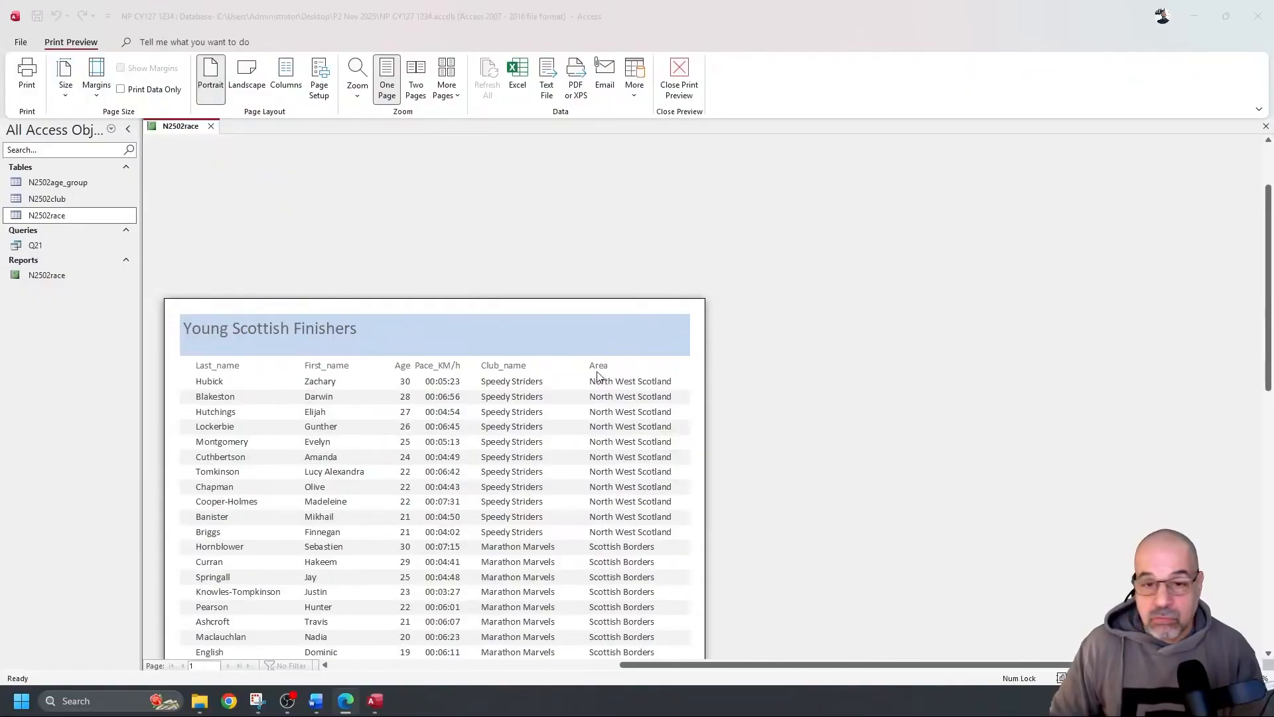
{"action": "scroll", "coordinate": [591, 374], "scroll_direction": "down", "scroll_amount": 7}
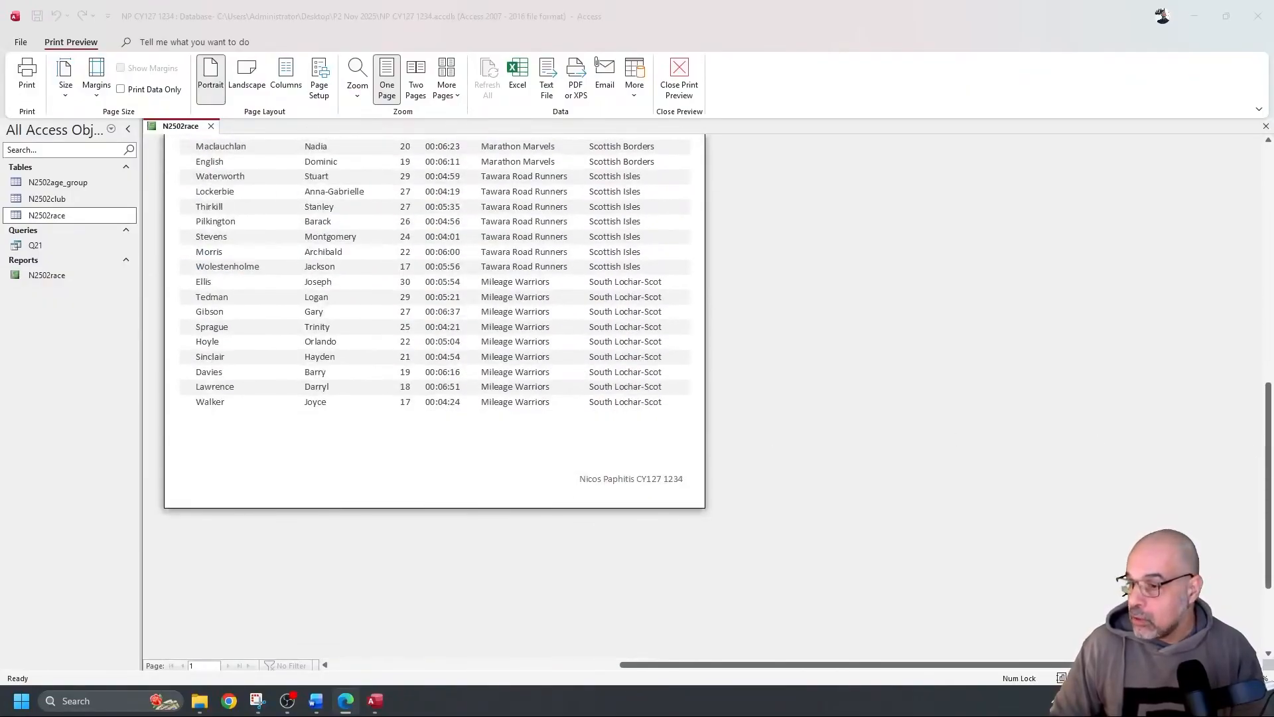
{"action": "scroll", "coordinate": [848, 390], "scroll_direction": "up", "scroll_amount": 5}
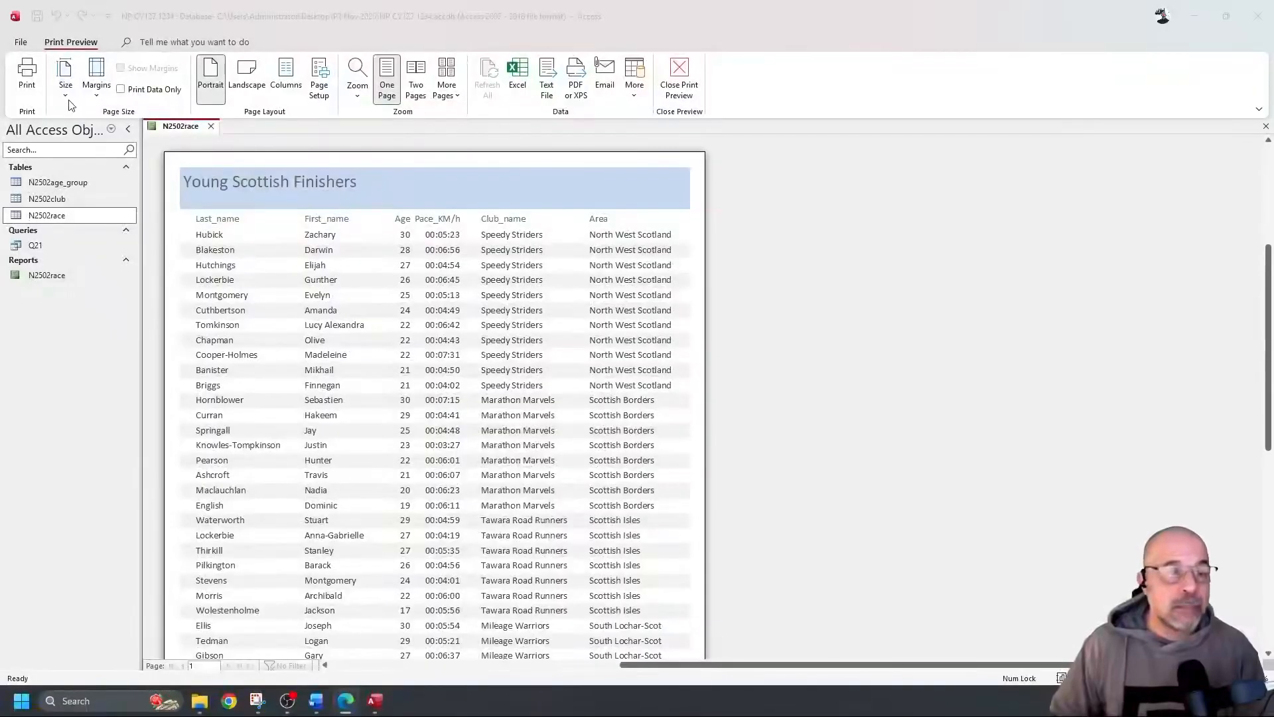
Open and cancel the Print dialog, close Print Preview, and close the N2502race report
{"action": "left_click", "coordinate": [26, 72]}
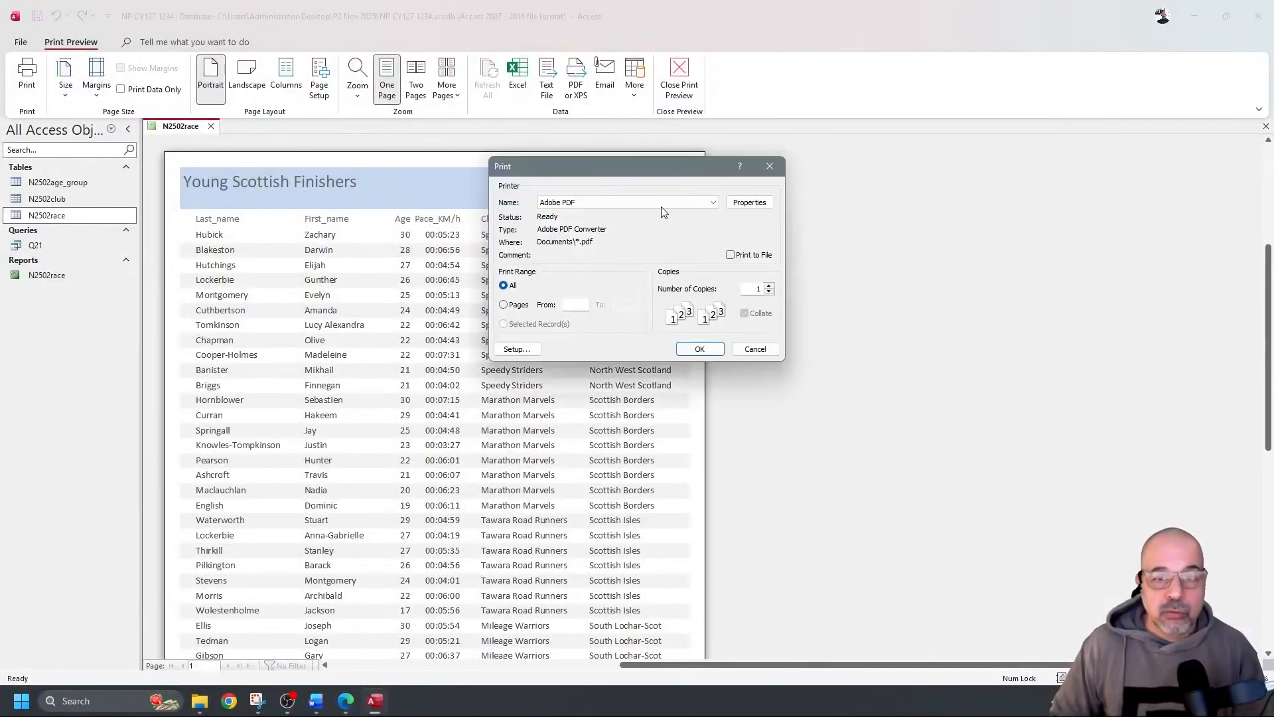
{"action": "left_click", "coordinate": [770, 166]}
{"action": "scroll", "coordinate": [540, 259], "scroll_direction": "down", "scroll_amount": 3}
{"action": "scroll", "coordinate": [570, 274], "scroll_direction": "up", "scroll_amount": 3}
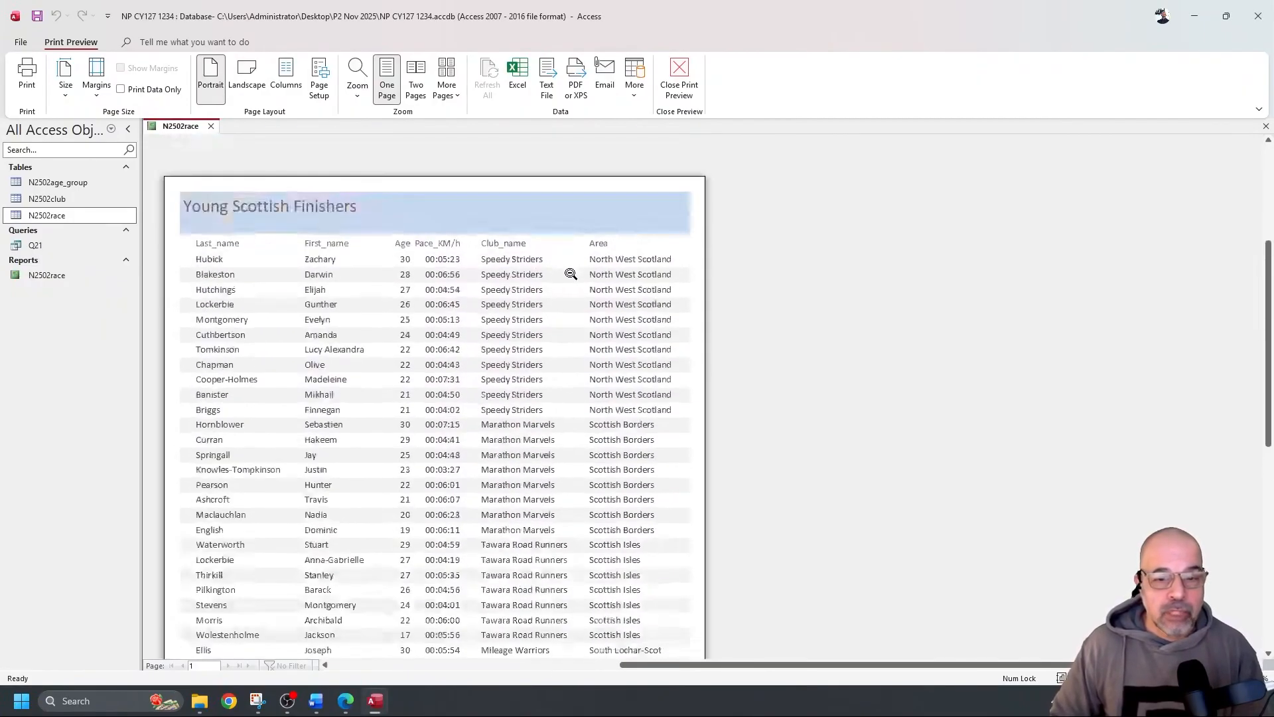
{"action": "scroll", "coordinate": [571, 273], "scroll_direction": "up", "scroll_amount": 2}
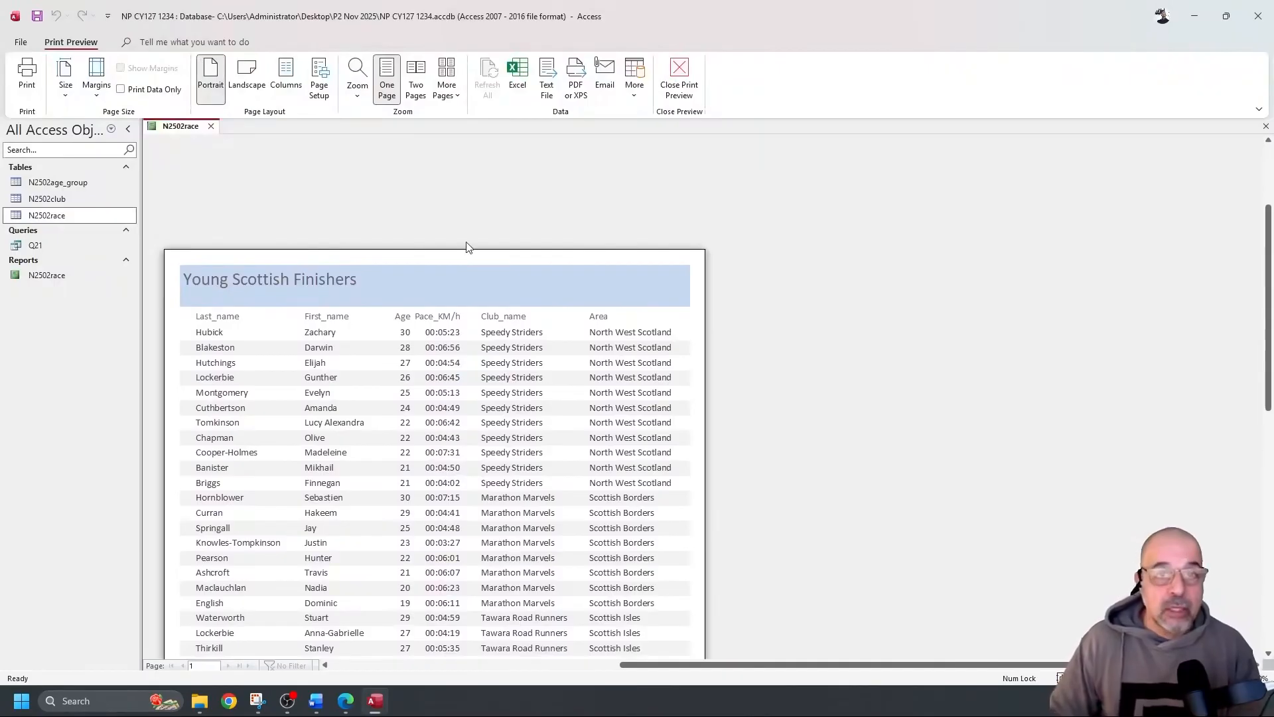
{"action": "left_click", "coordinate": [673, 76]}
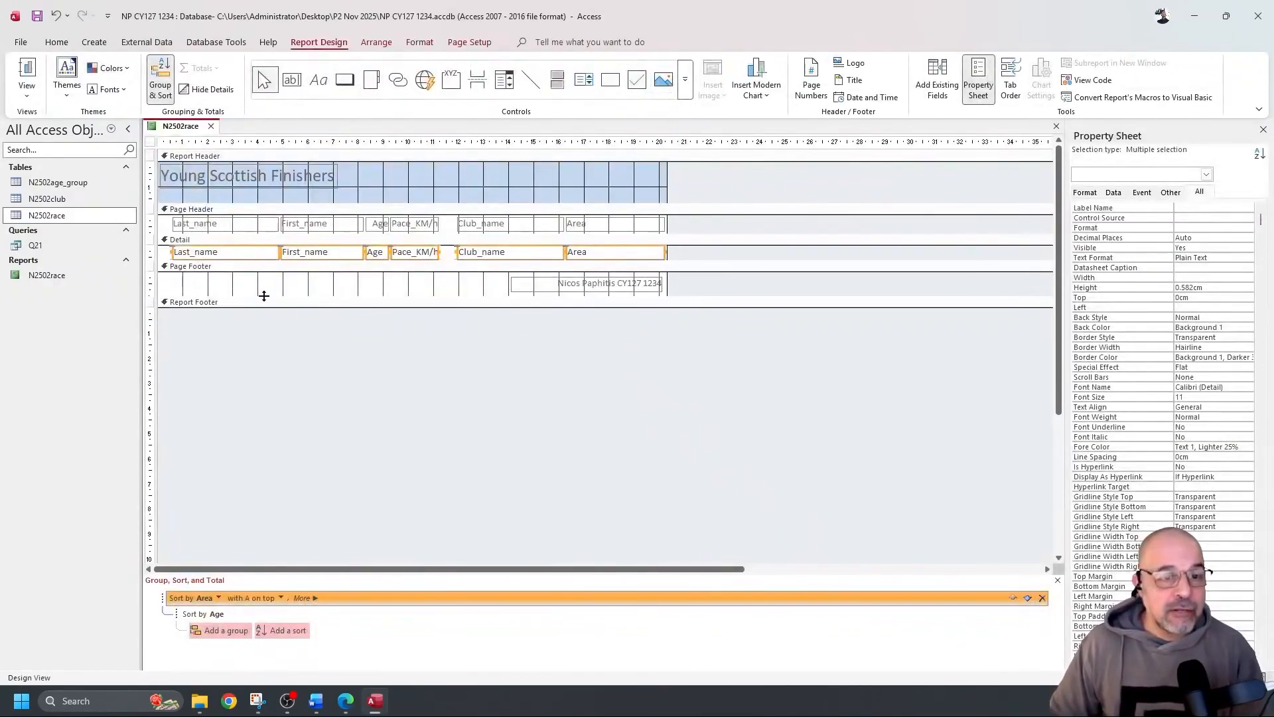
{"action": "left_click", "coordinate": [212, 126]}
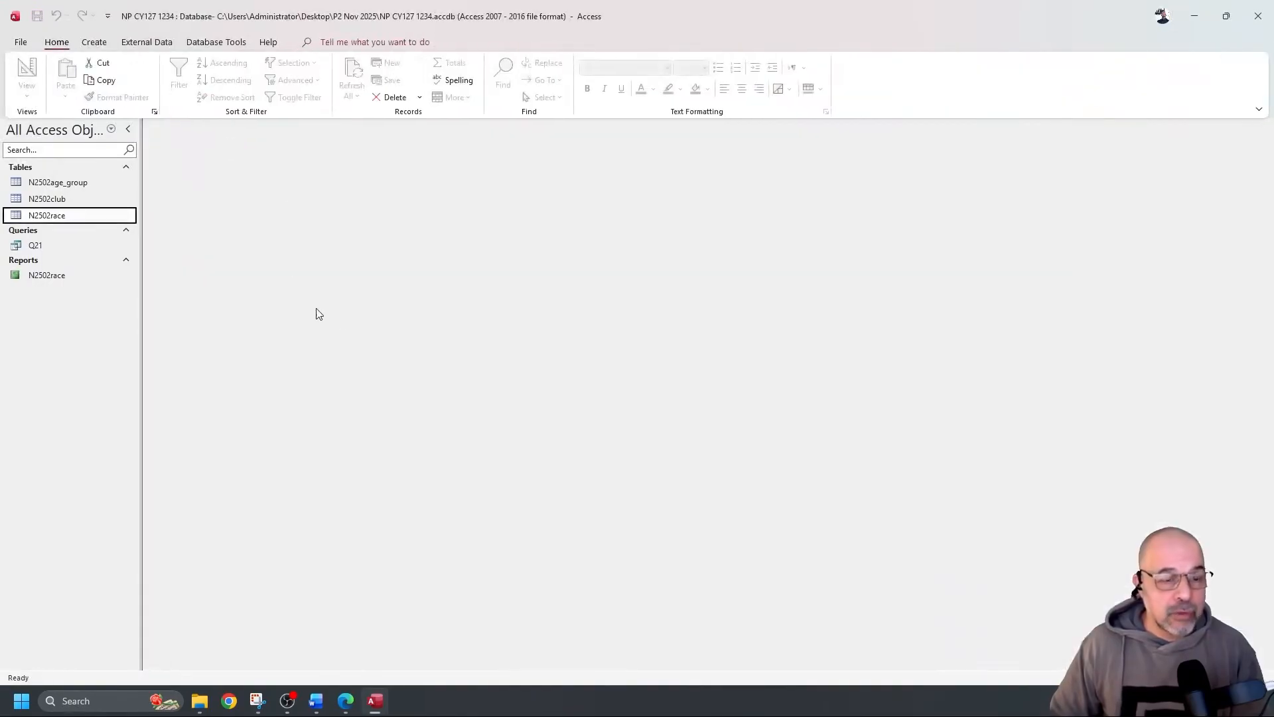
Switch to the exam paper PDF and scroll to question 22
{"action": "key", "text": "alt+Tab"}
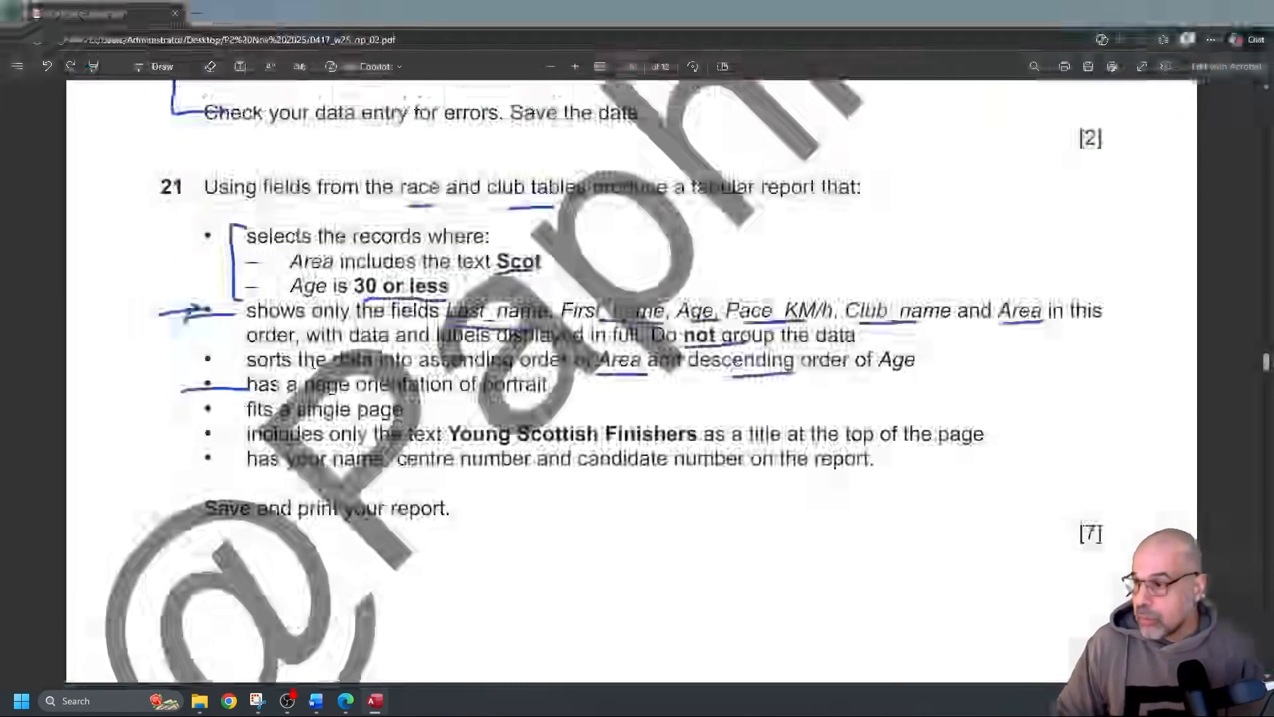
{"action": "scroll", "coordinate": [297, 359], "scroll_direction": "down", "scroll_amount": 3}
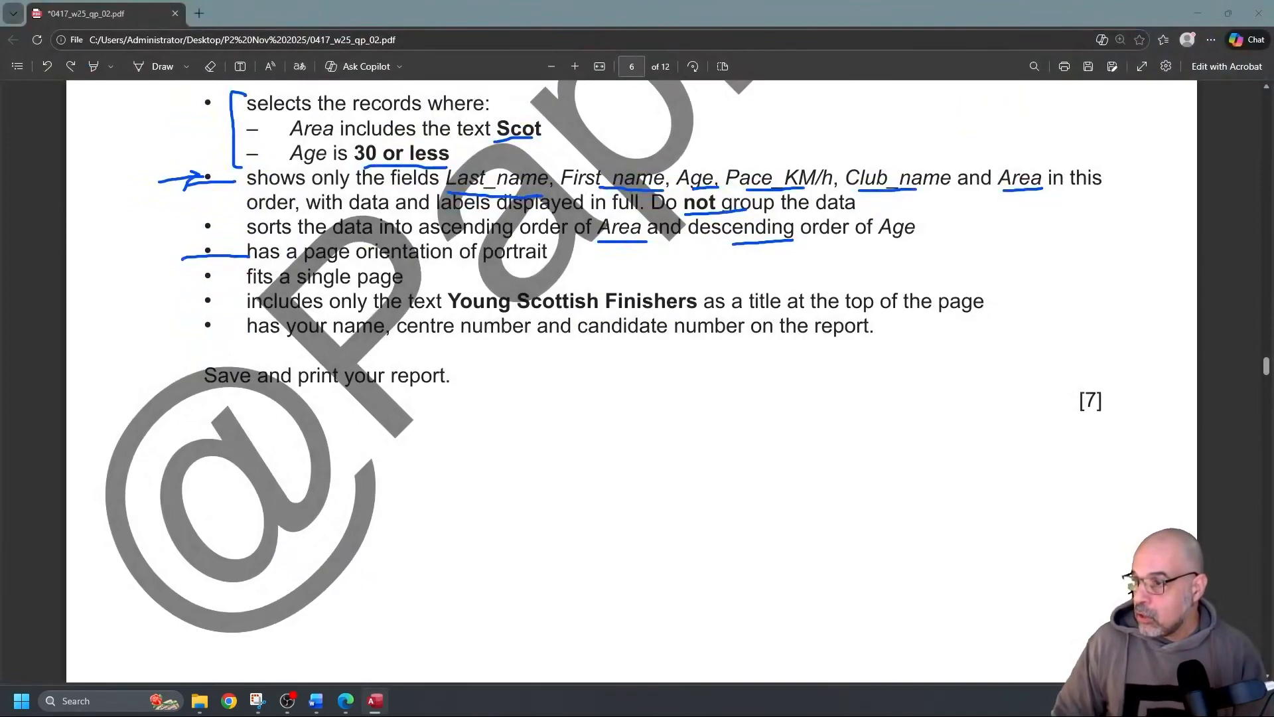
{"action": "scroll", "coordinate": [544, 294], "scroll_direction": "down", "scroll_amount": 10}
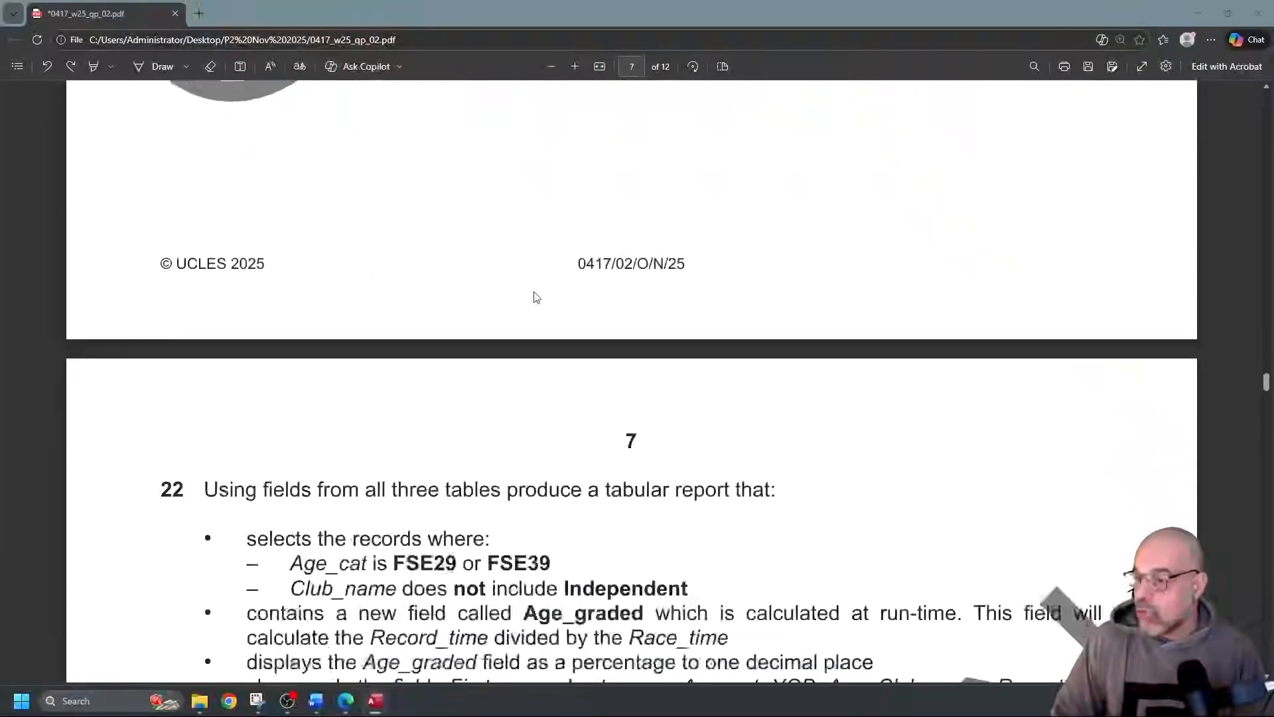
{"action": "scroll", "coordinate": [534, 285], "scroll_direction": "up", "scroll_amount": 1}
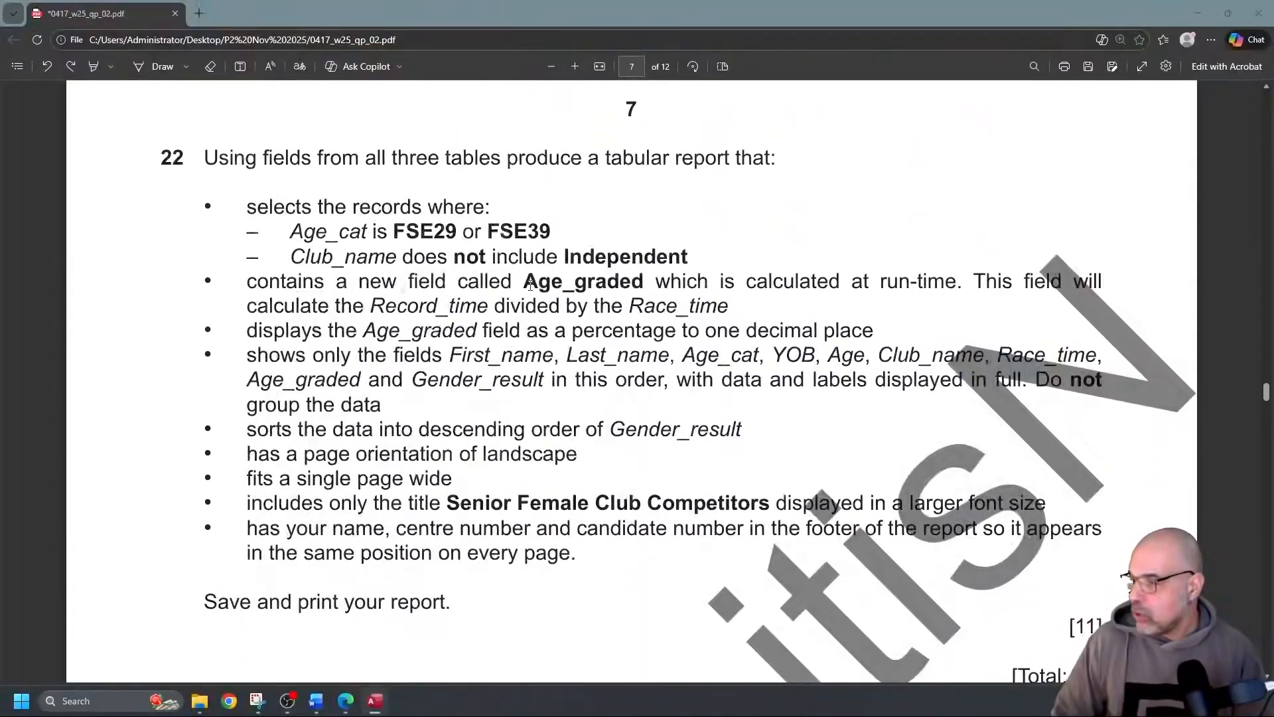
{"action": "scroll", "coordinate": [530, 285], "scroll_direction": "down", "scroll_amount": 5}
{"action": "scroll", "coordinate": [529, 290], "scroll_direction": "up", "scroll_amount": 5}
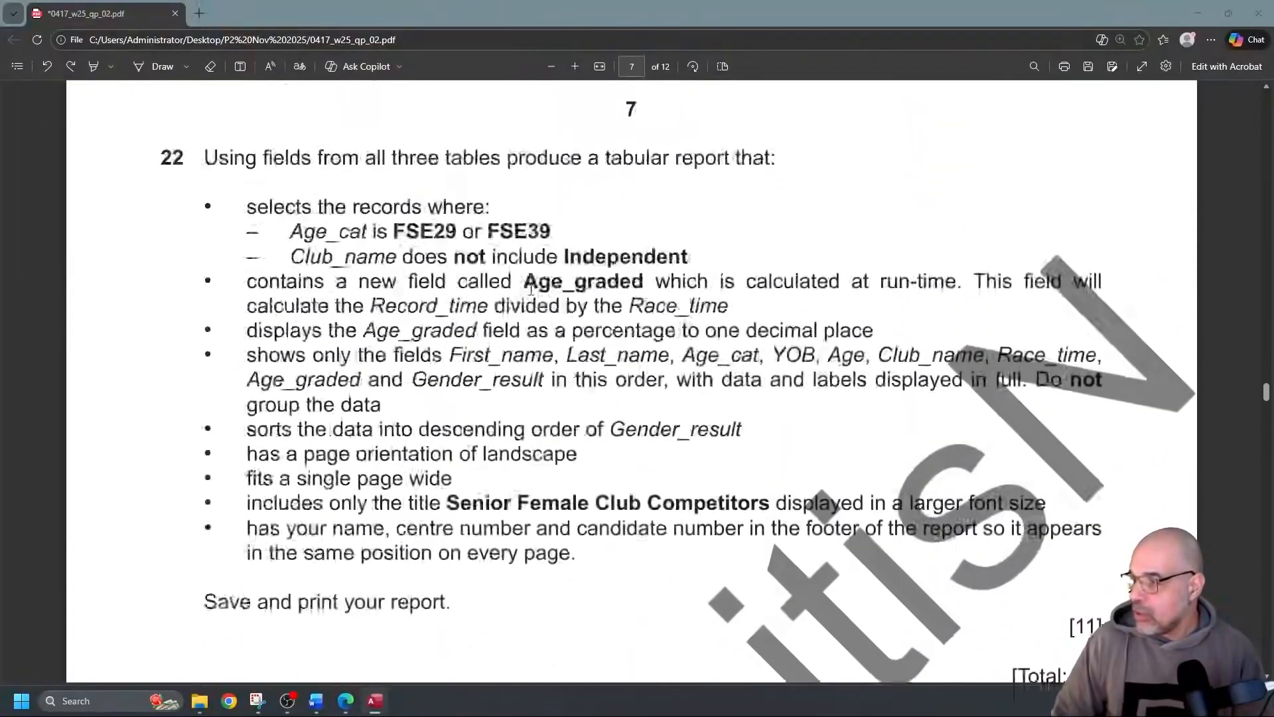
{"action": "scroll", "coordinate": [531, 289], "scroll_direction": "down", "scroll_amount": 1}
{"action": "scroll", "coordinate": [529, 287], "scroll_direction": "up", "scroll_amount": 1}
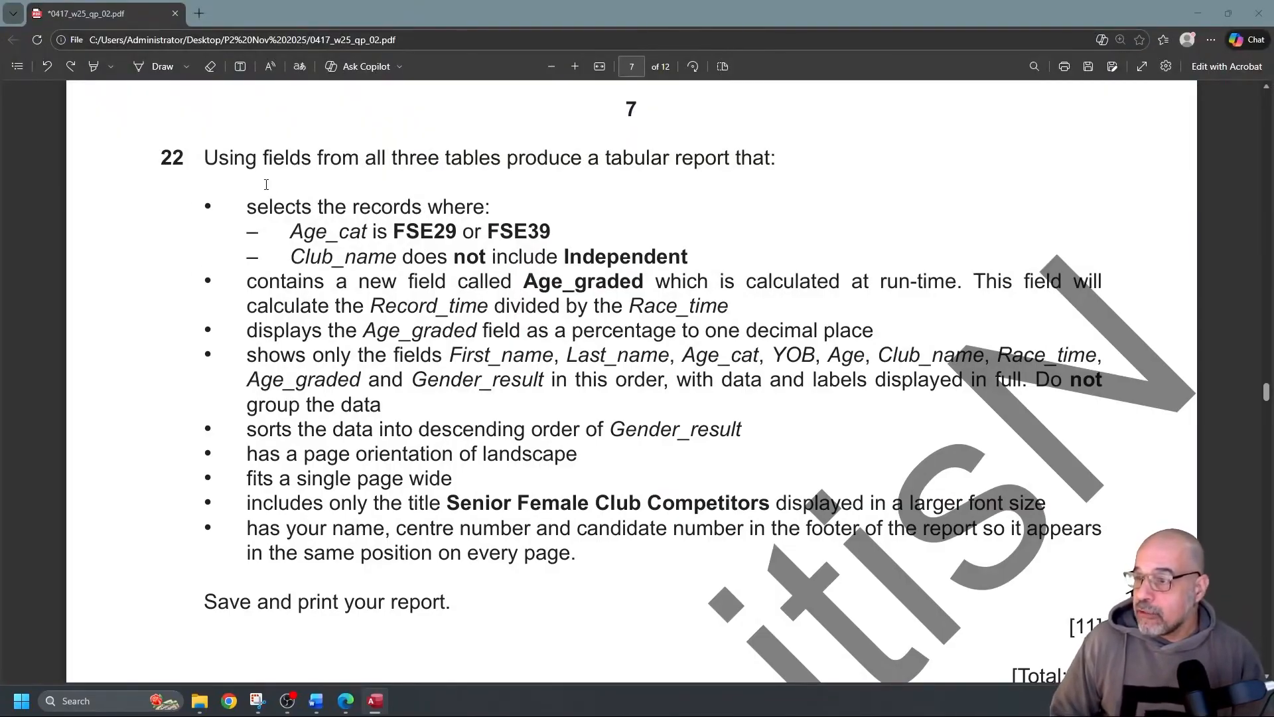
Underline run-time and Age_graded and bracket the field-list bullets with the pen, then return to Access
{"action": "left_click", "coordinate": [163, 67]}
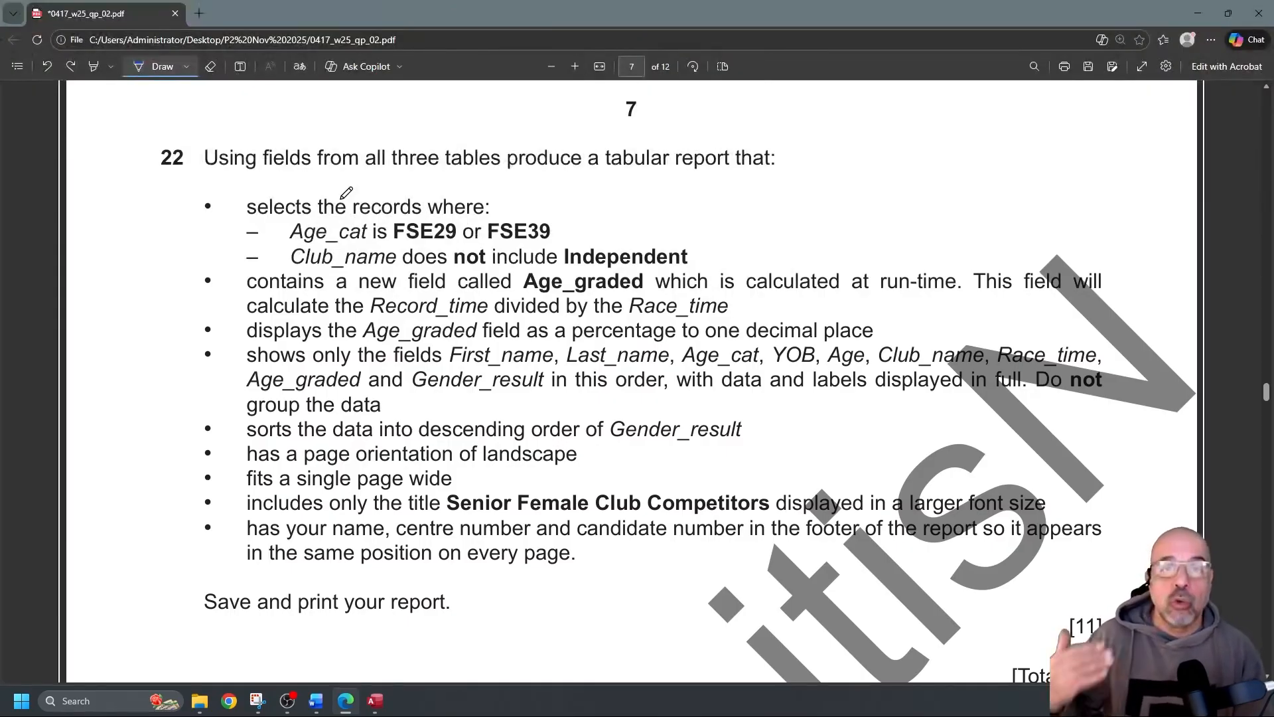
{"action": "mouse_move", "coordinate": [168, 356]}
{"action": "left_mouse_down"}
{"action": "mouse_move", "coordinate": [240, 357]}
{"action": "mouse_move", "coordinate": [229, 366]}
{"action": "left_mouse_up"}
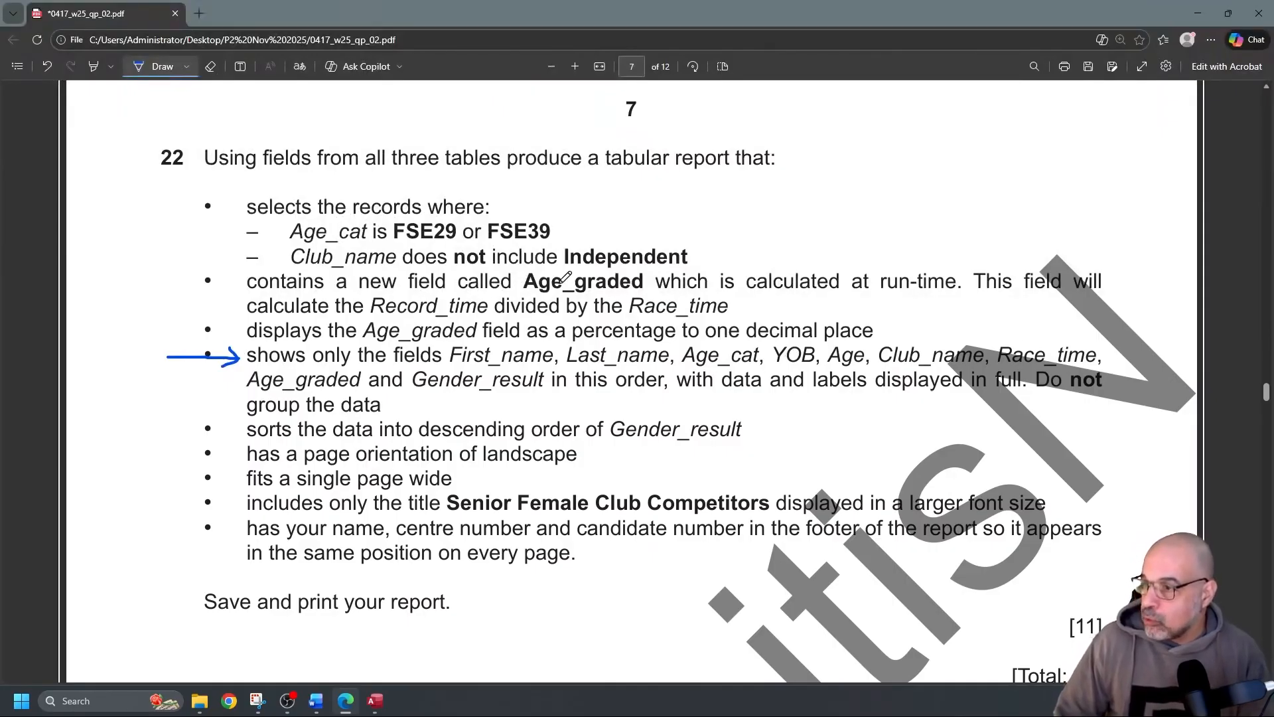
{"action": "left_click_drag", "start_coordinate": [882, 290], "coordinate": [970, 290]}
{"action": "left_click_drag", "start_coordinate": [531, 295], "coordinate": [660, 293]}
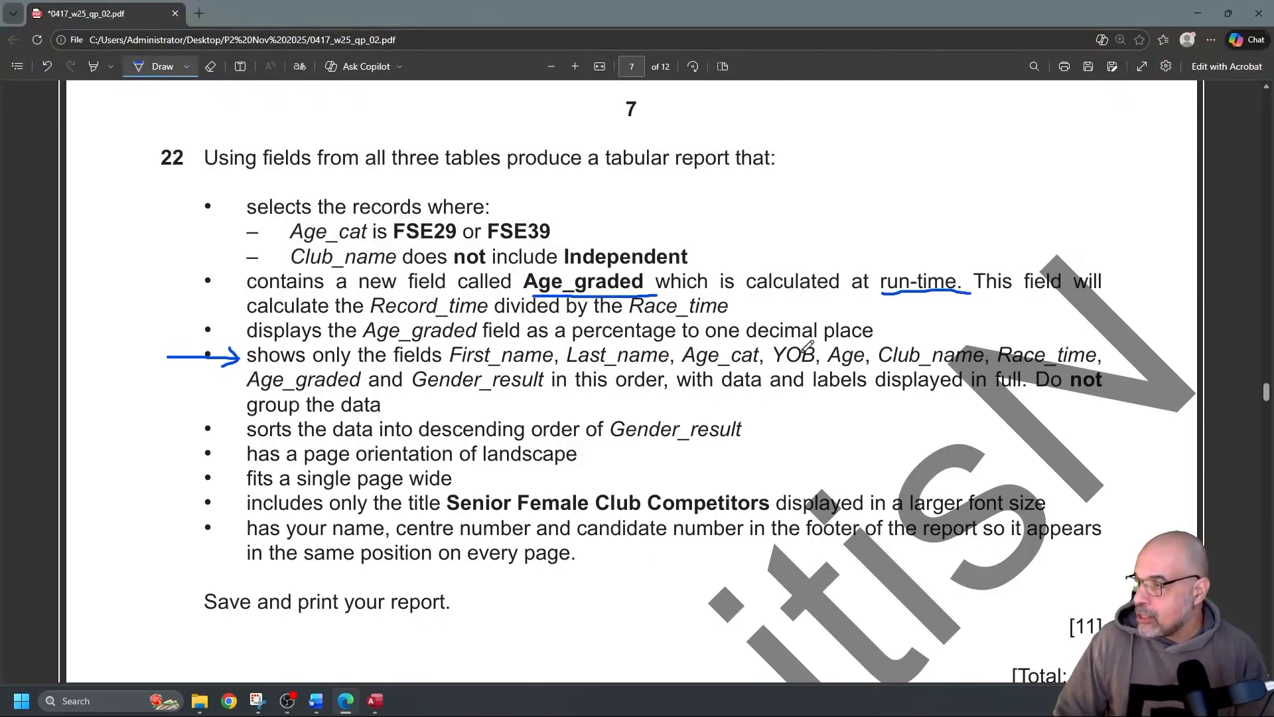
{"action": "left_click_drag", "start_coordinate": [249, 390], "coordinate": [373, 394]}
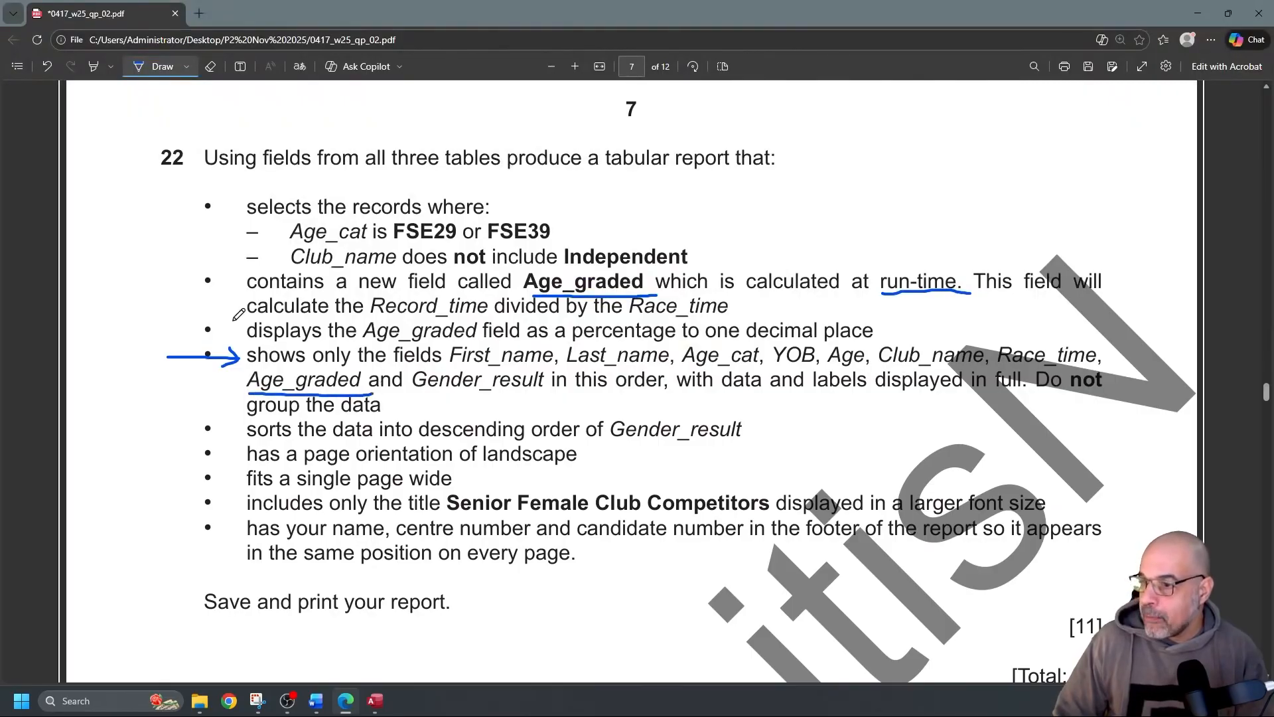
{"action": "mouse_move", "coordinate": [196, 353]}
{"action": "left_mouse_down"}
{"action": "mouse_move", "coordinate": [188, 277]}
{"action": "mouse_move", "coordinate": [226, 281]}
{"action": "left_mouse_up"}
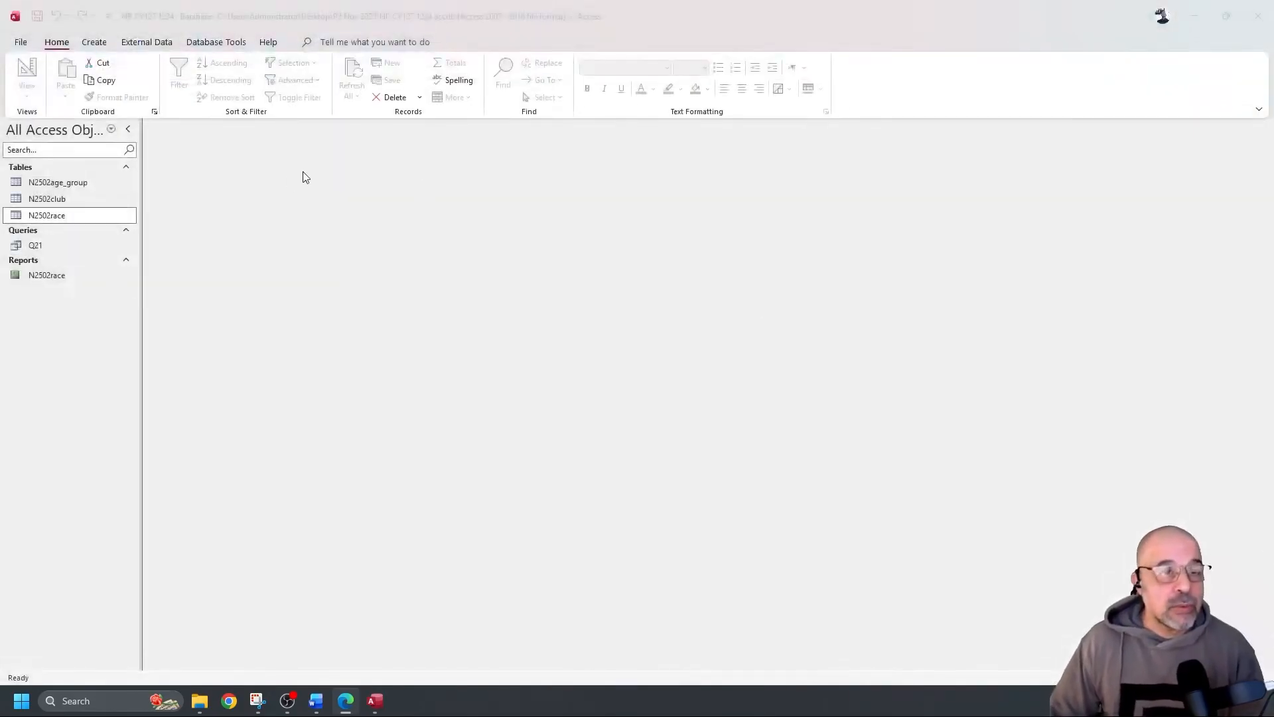
{"action": "left_click", "coordinate": [102, 46]}
Start a new design query containing the N2502age_group, N2502club and N2502race tables
{"action": "left_click", "coordinate": [100, 45]}
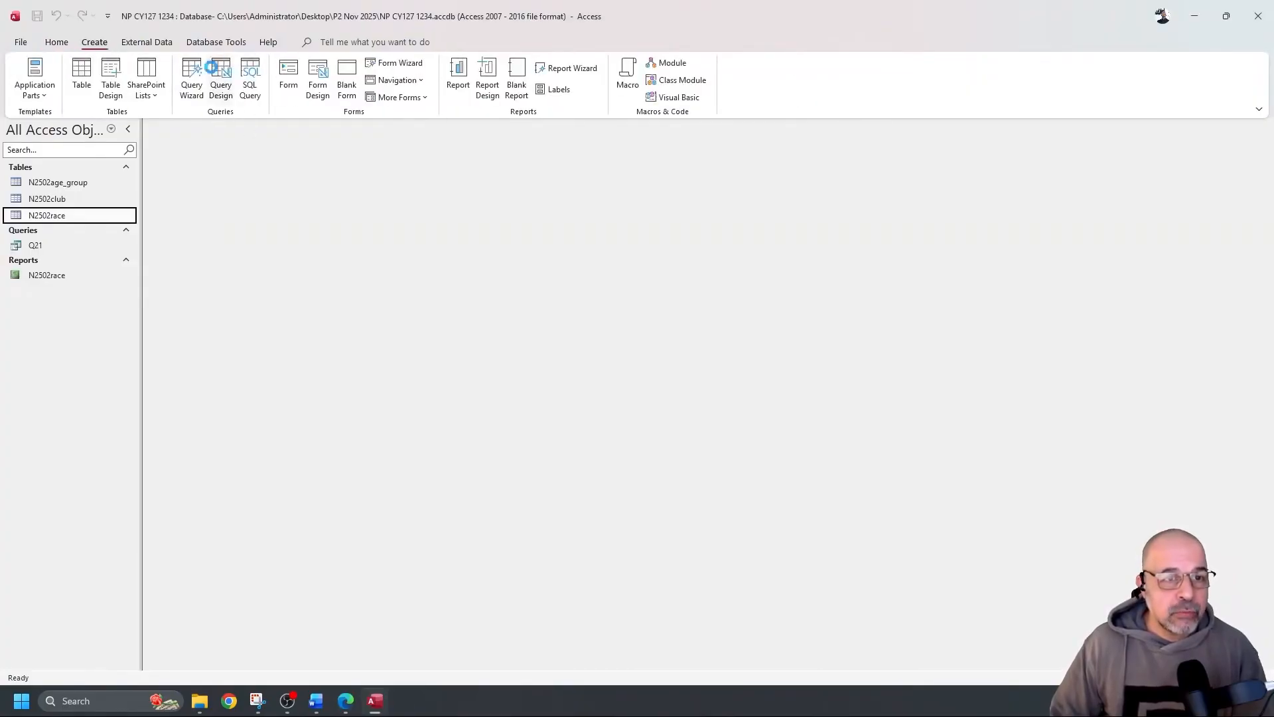
{"action": "left_click", "coordinate": [220, 74]}
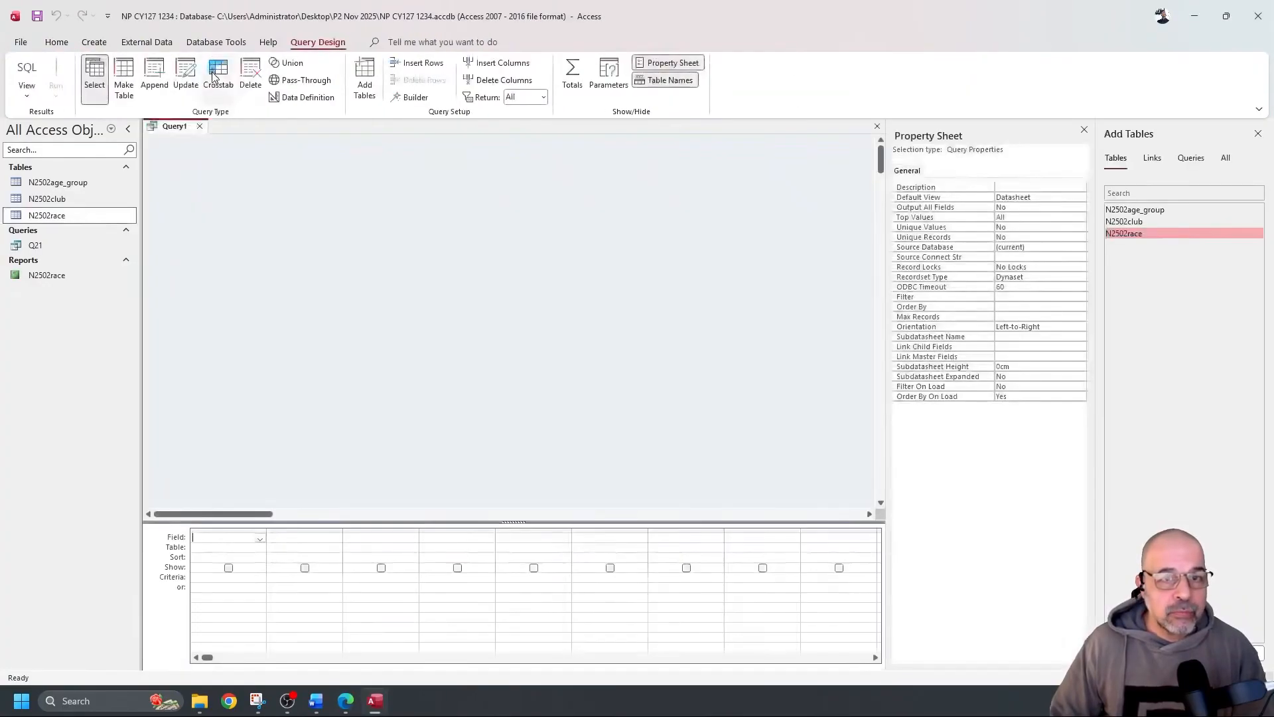
{"action": "double_click", "coordinate": [1140, 211]}
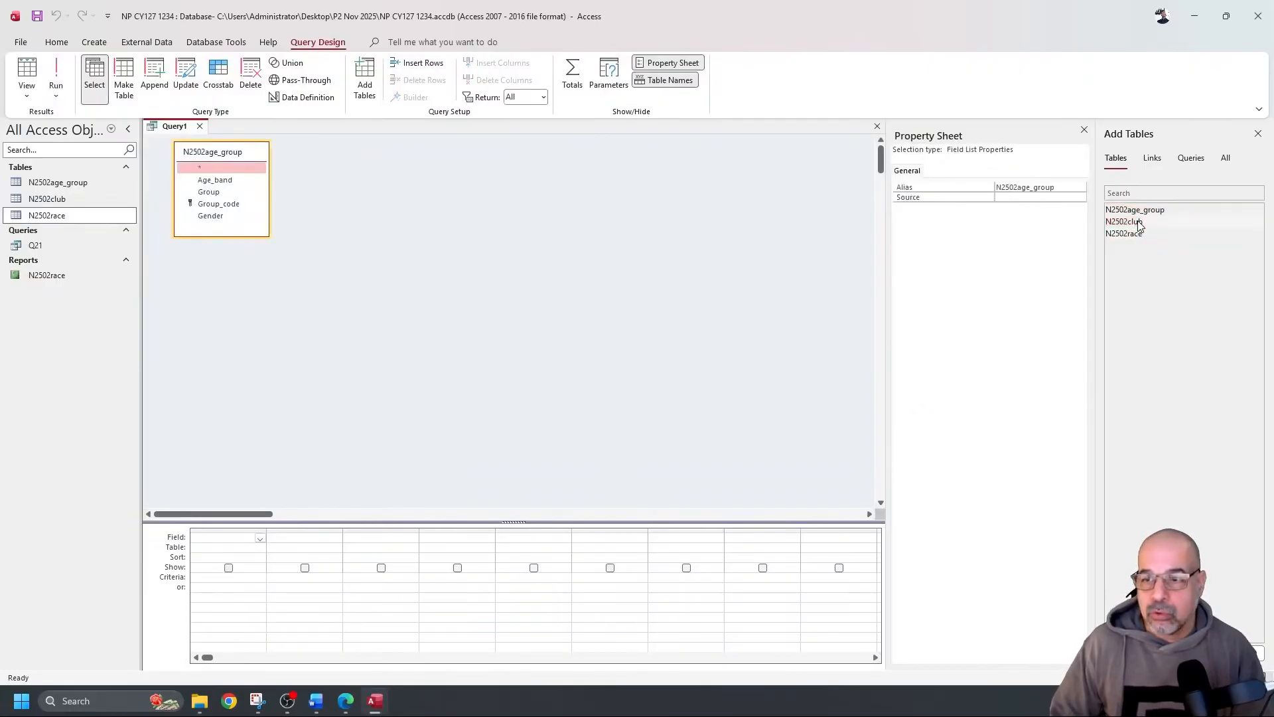
{"action": "double_click", "coordinate": [1138, 233]}
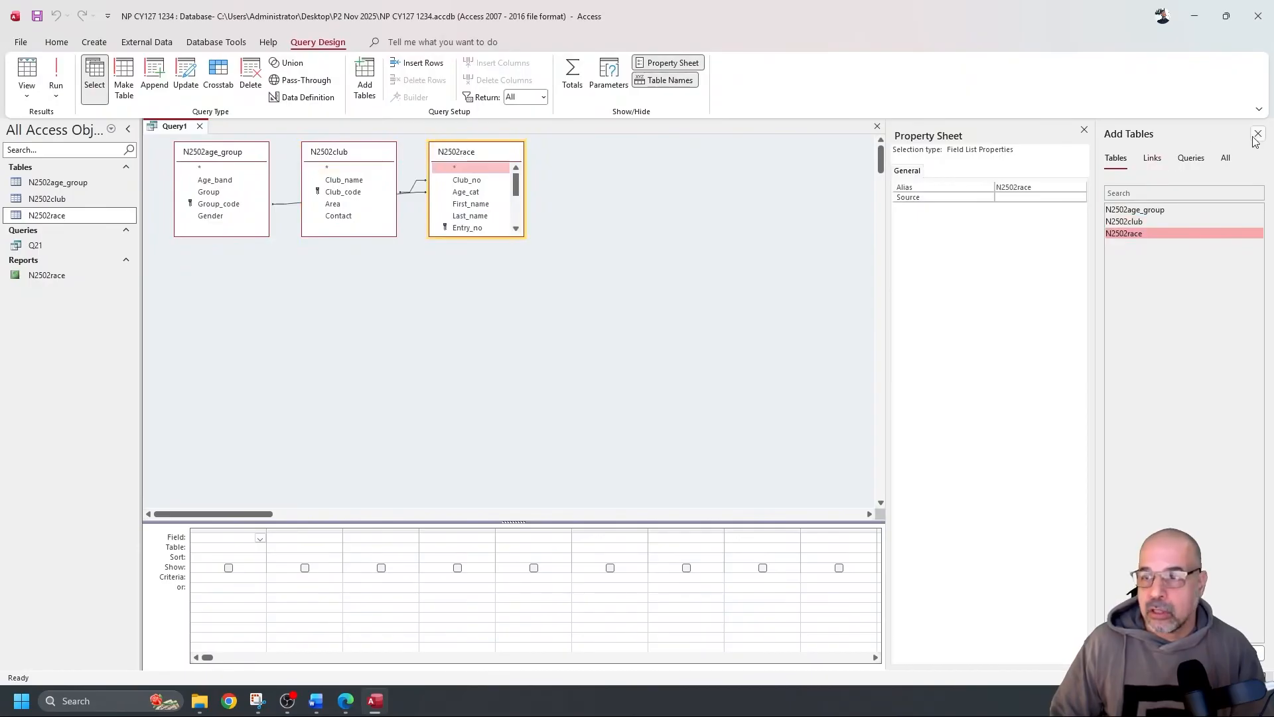
{"action": "left_click", "coordinate": [1257, 134]}
{"action": "left_click", "coordinate": [1261, 132]}
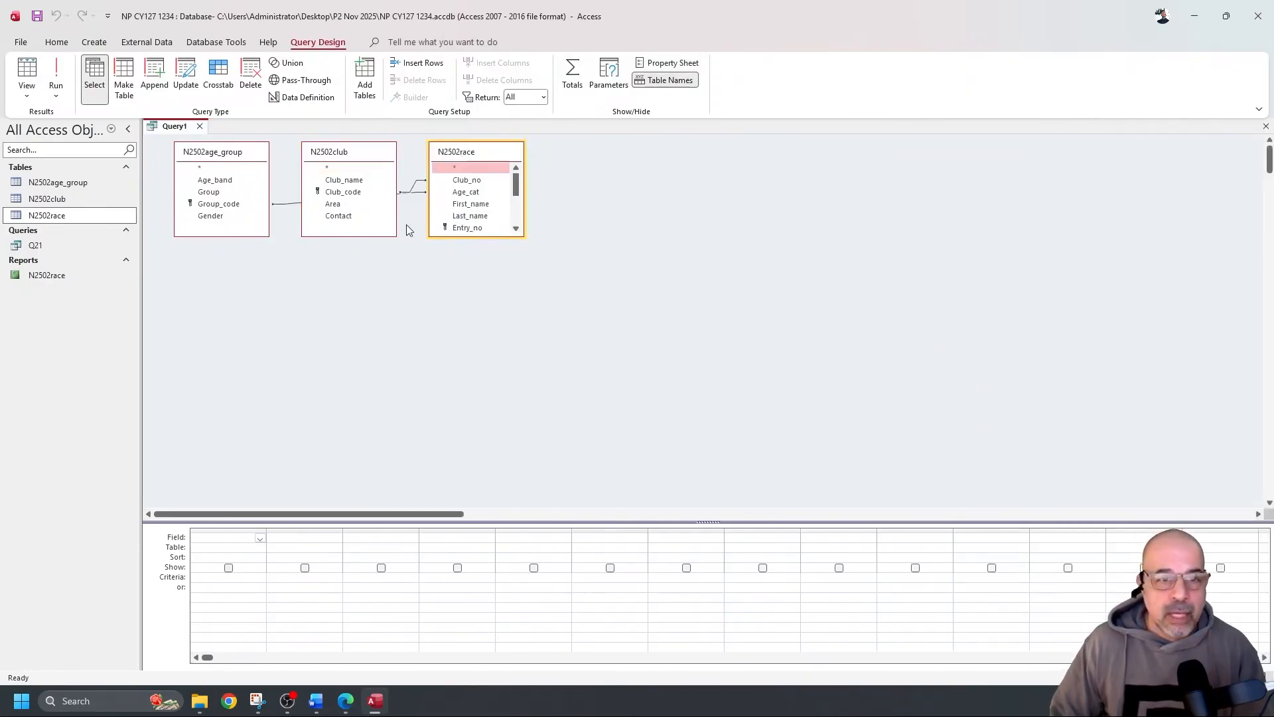
Arrange the three tables side by side and enlarge N2502race to show all its fields
{"action": "left_click_drag", "start_coordinate": [365, 156], "coordinate": [624, 172]}
{"action": "left_click_drag", "start_coordinate": [507, 157], "coordinate": [391, 155]}
{"action": "left_click_drag", "start_coordinate": [374, 230], "coordinate": [361, 324]}
{"action": "left_click_drag", "start_coordinate": [592, 173], "coordinate": [493, 173]}
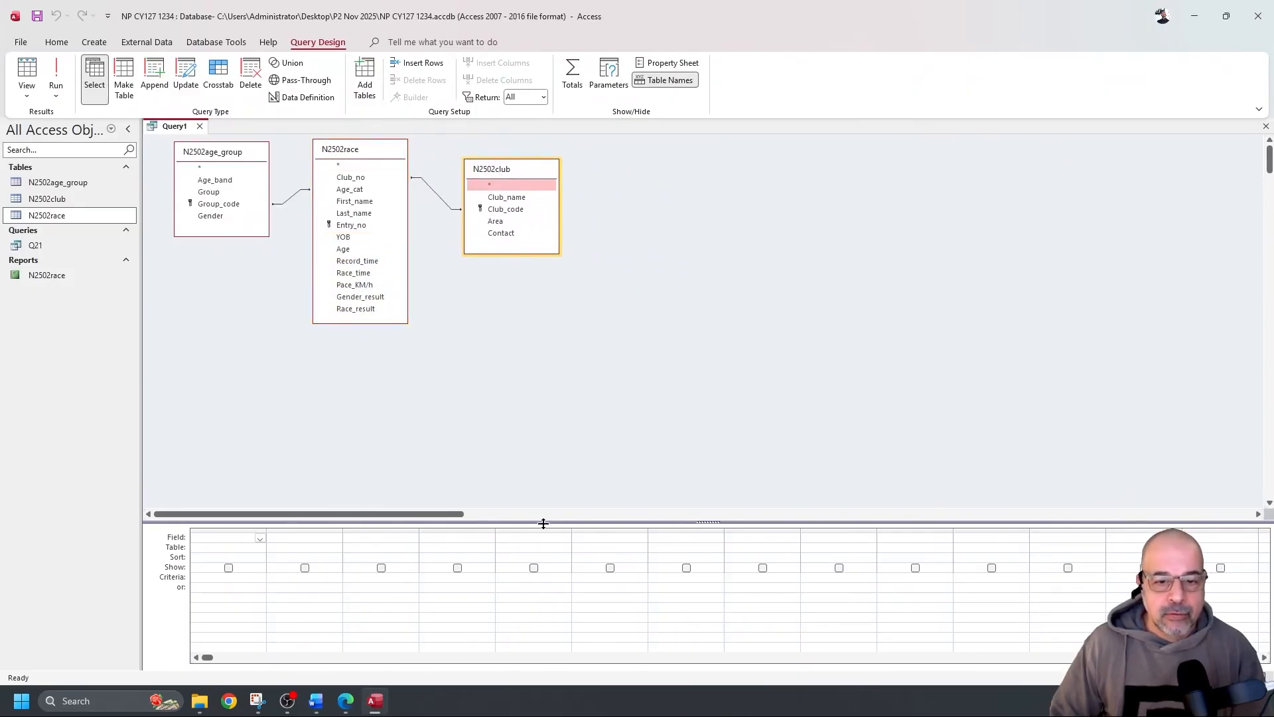
{"action": "left_click_drag", "start_coordinate": [531, 398], "coordinate": [532, 405]}
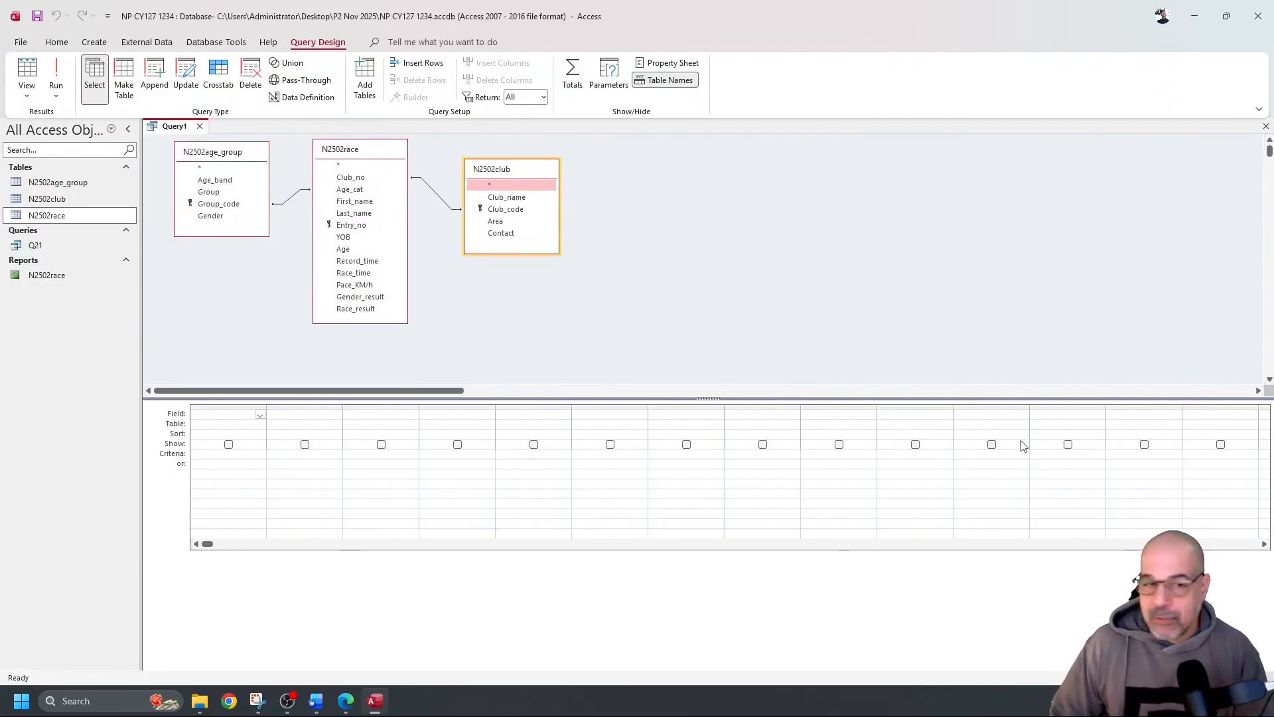
Add First_name, Last_name, Age_cat, YOB, Age, Club_name and Race_time to the query grid
{"action": "double_click", "coordinate": [364, 203]}
{"action": "double_click", "coordinate": [360, 214]}
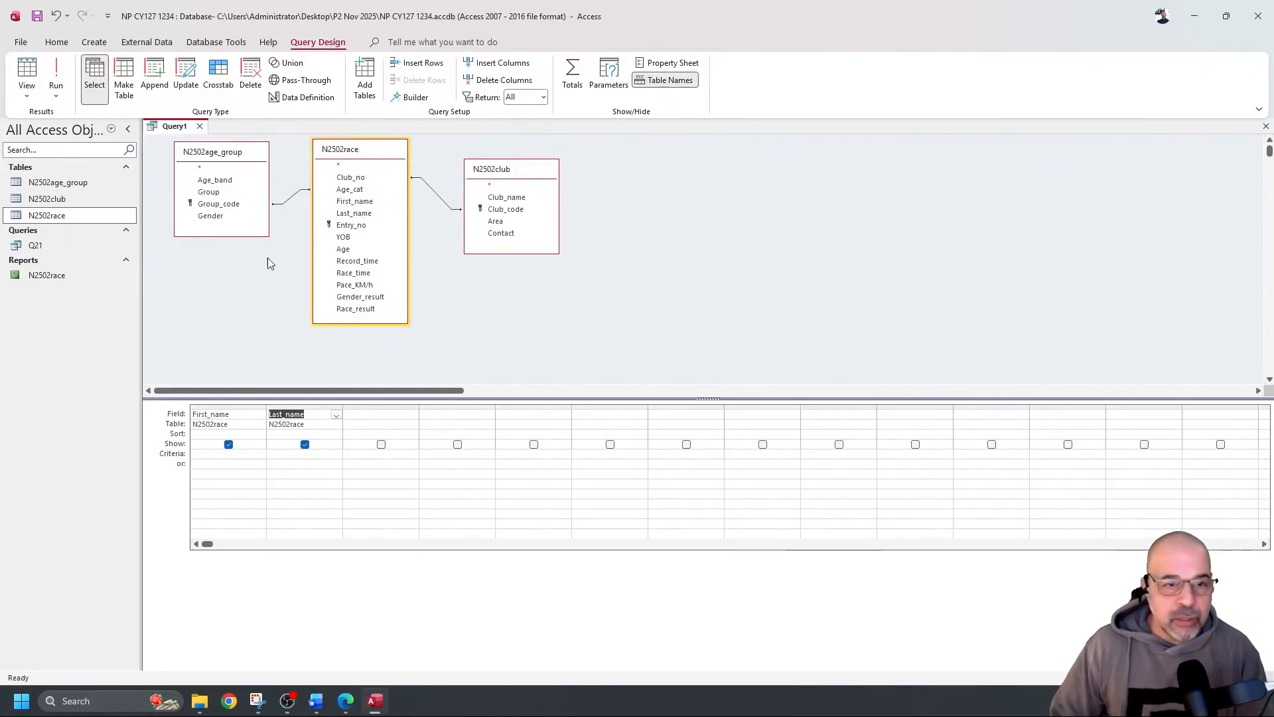
{"action": "double_click", "coordinate": [357, 190]}
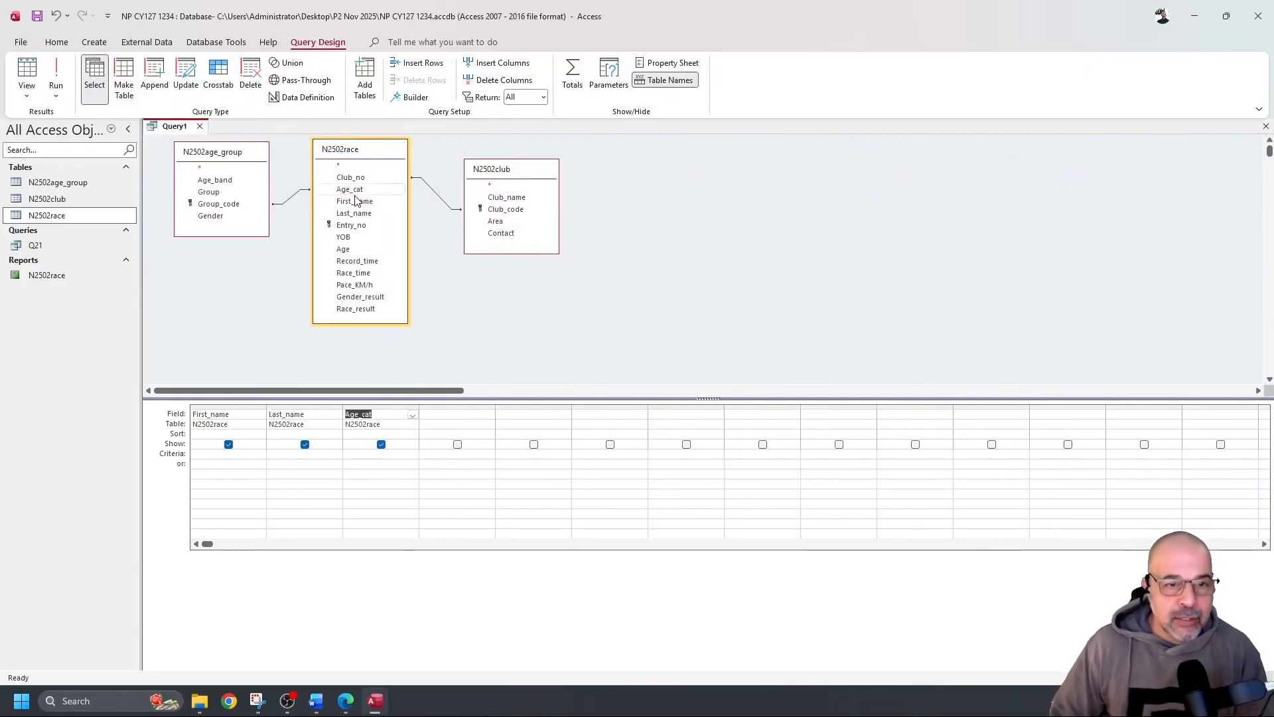
{"action": "double_click", "coordinate": [352, 237]}
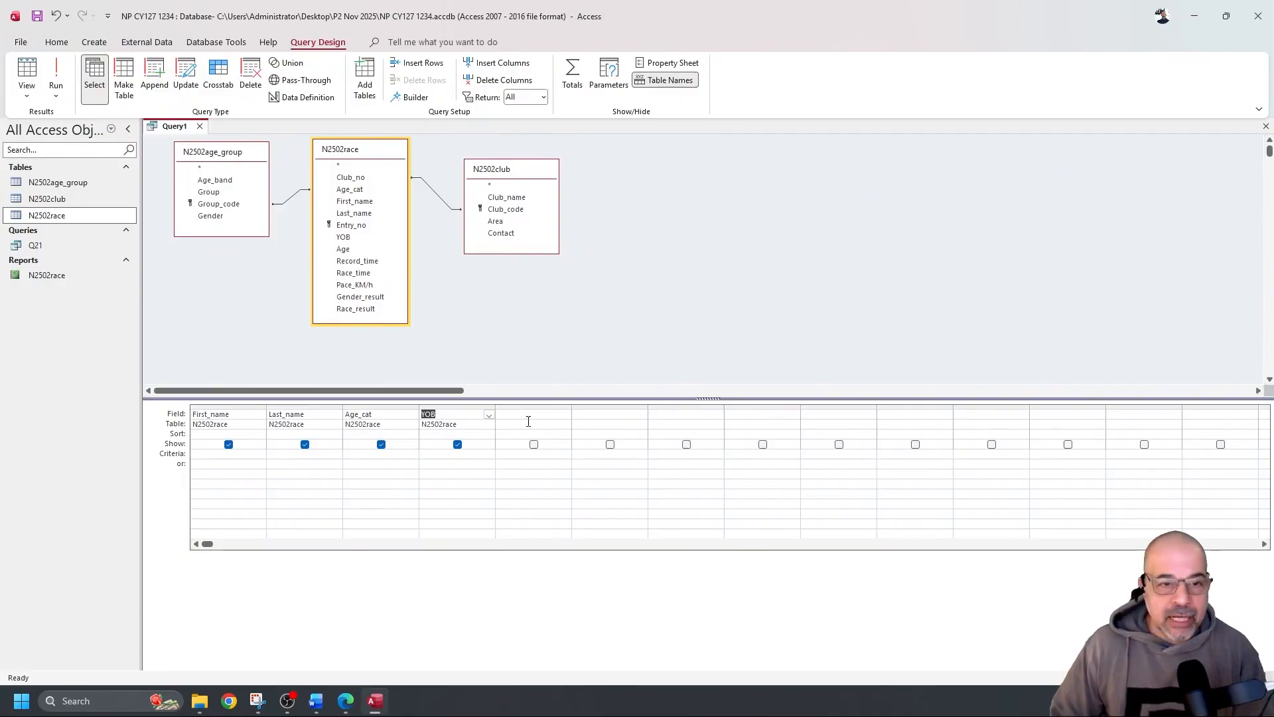
{"action": "double_click", "coordinate": [346, 251]}
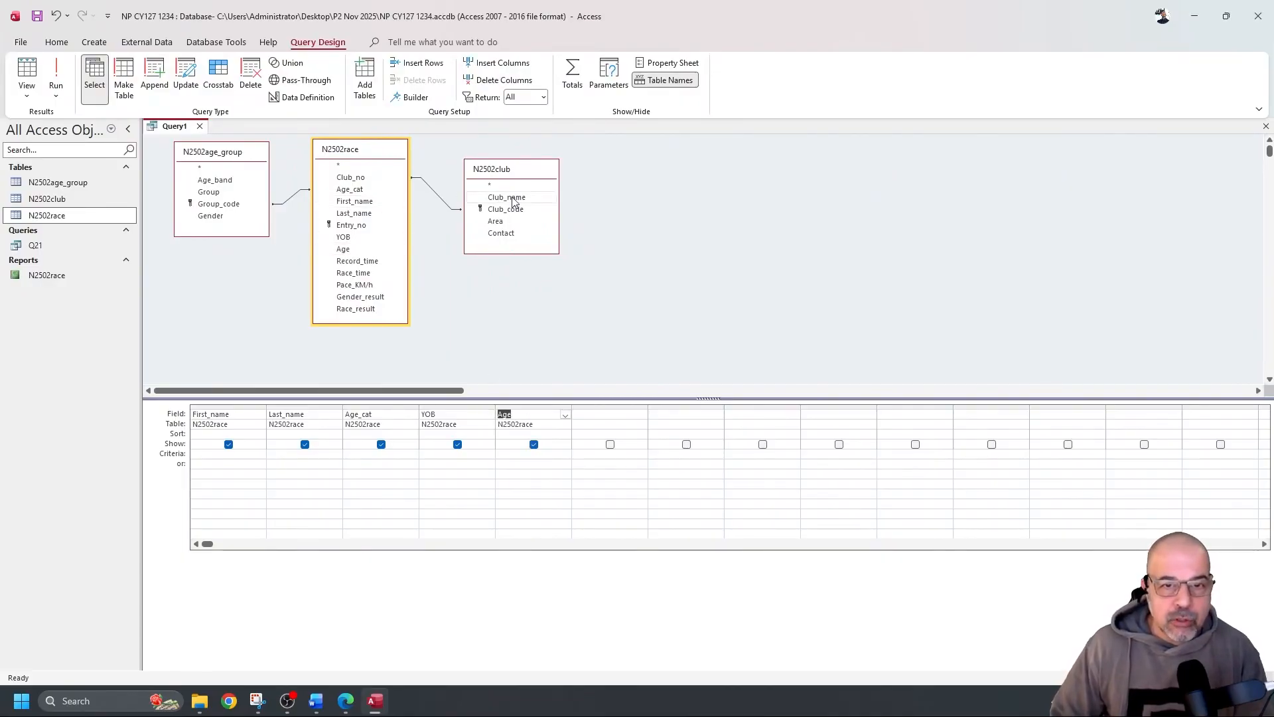
{"action": "left_click", "coordinate": [539, 201]}
{"action": "double_click", "coordinate": [539, 202]}
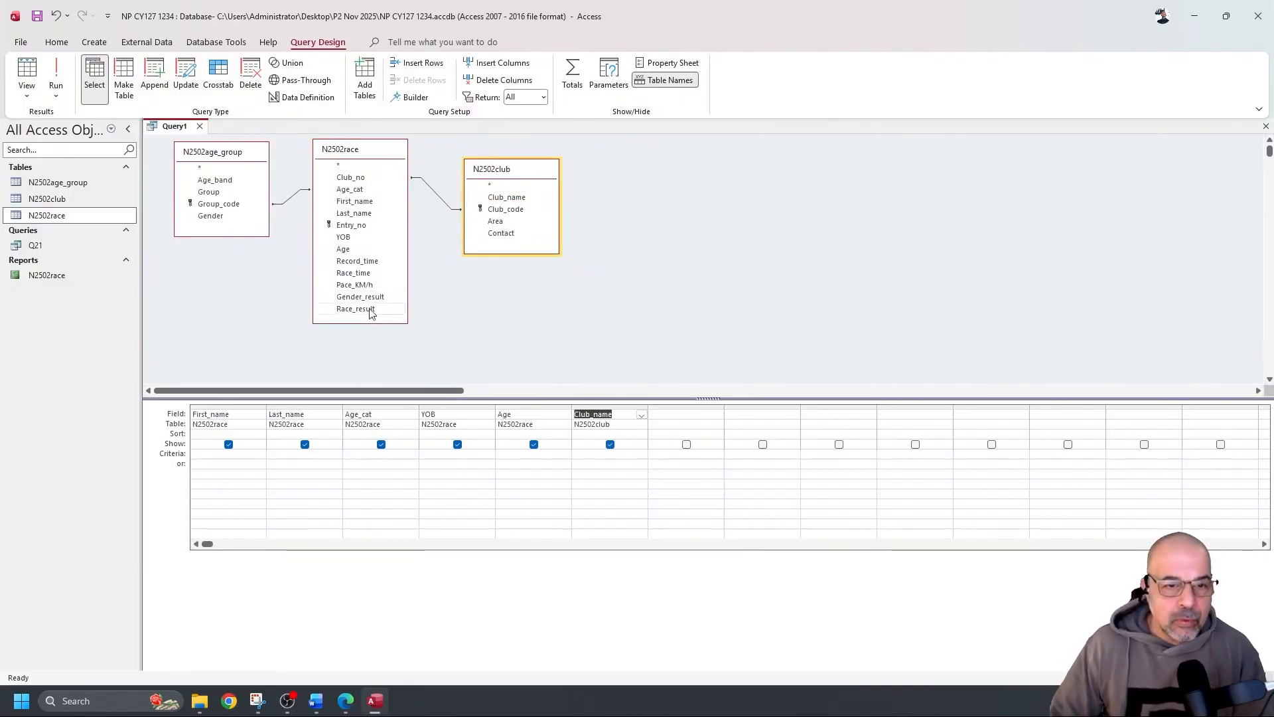
{"action": "left_click", "coordinate": [373, 274]}
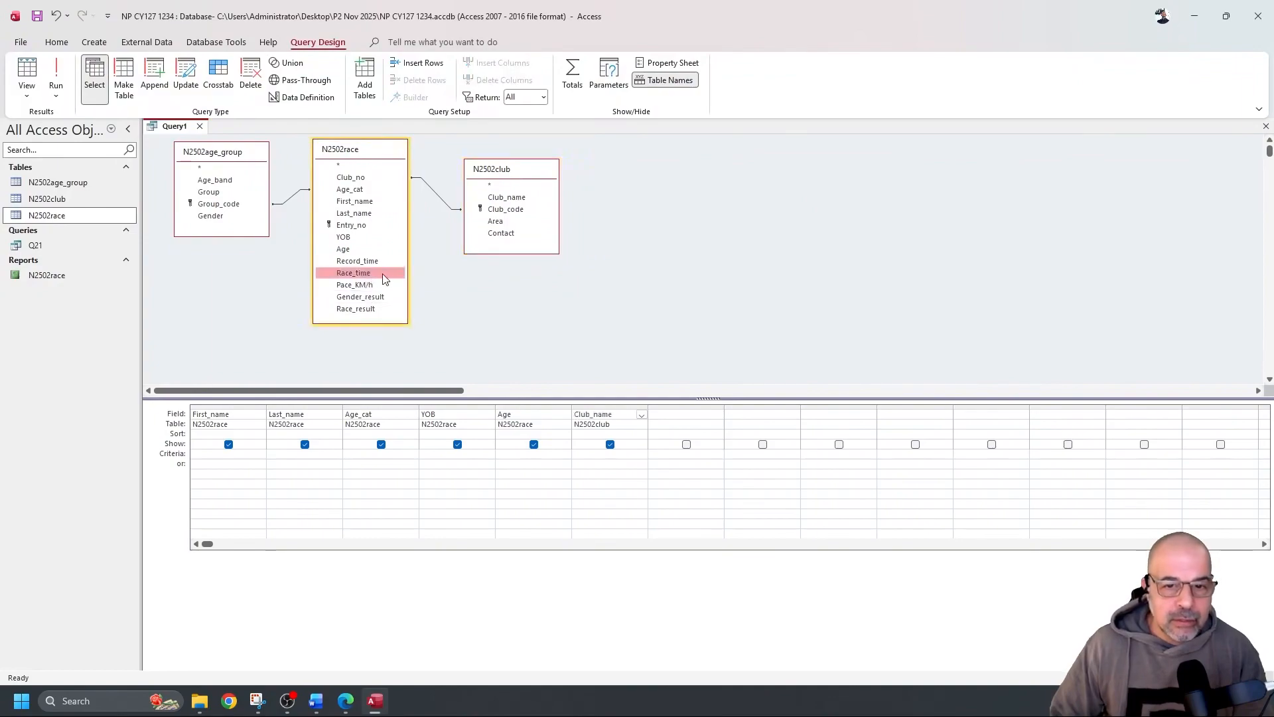
{"action": "double_click", "coordinate": [384, 275]}
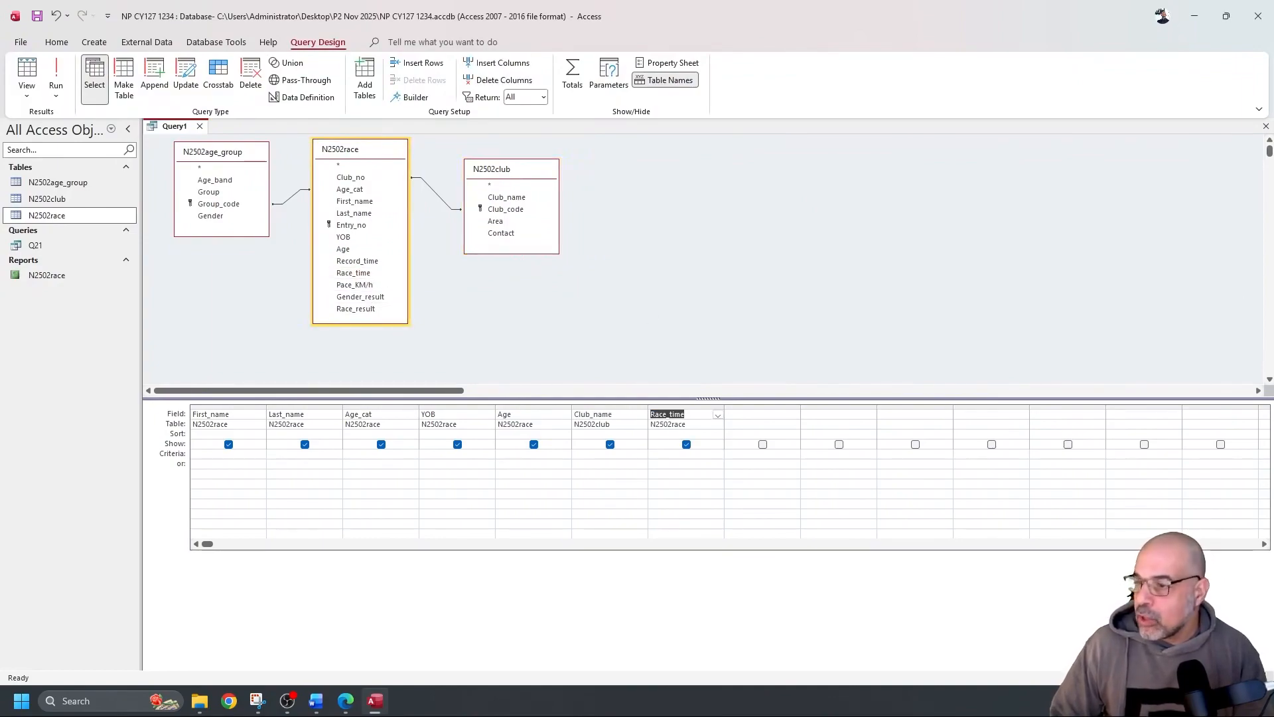
{"action": "key", "text": "alt+Tab"}
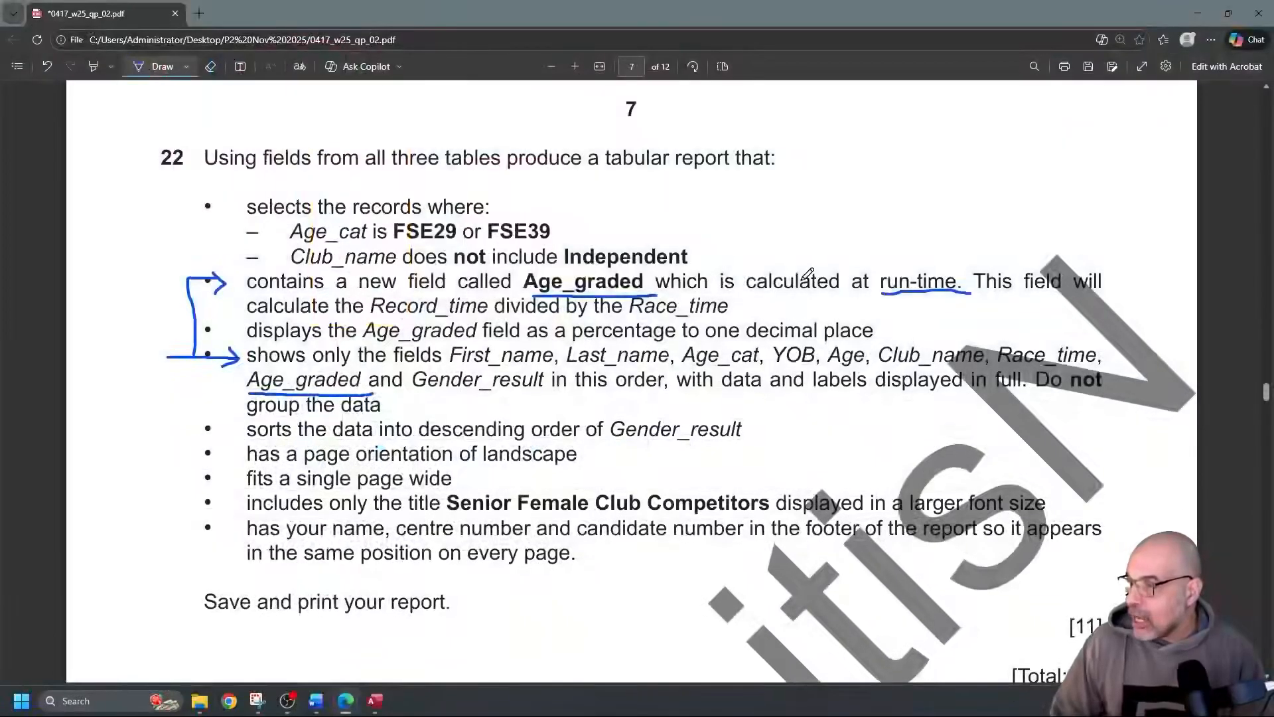
Underline Record_time and Race_time in question 22's wording in the PDF, then return to Access
{"action": "left_click_drag", "start_coordinate": [380, 318], "coordinate": [491, 318]}
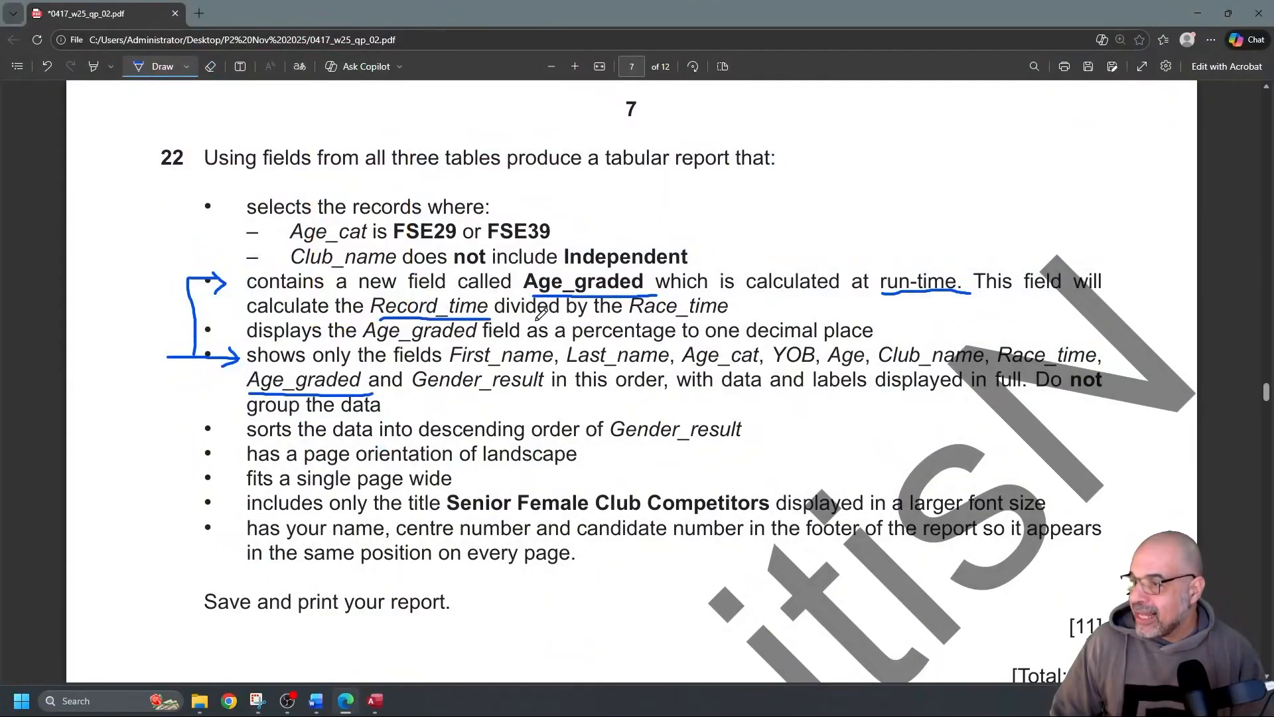
{"action": "left_click_drag", "start_coordinate": [634, 319], "coordinate": [742, 316]}
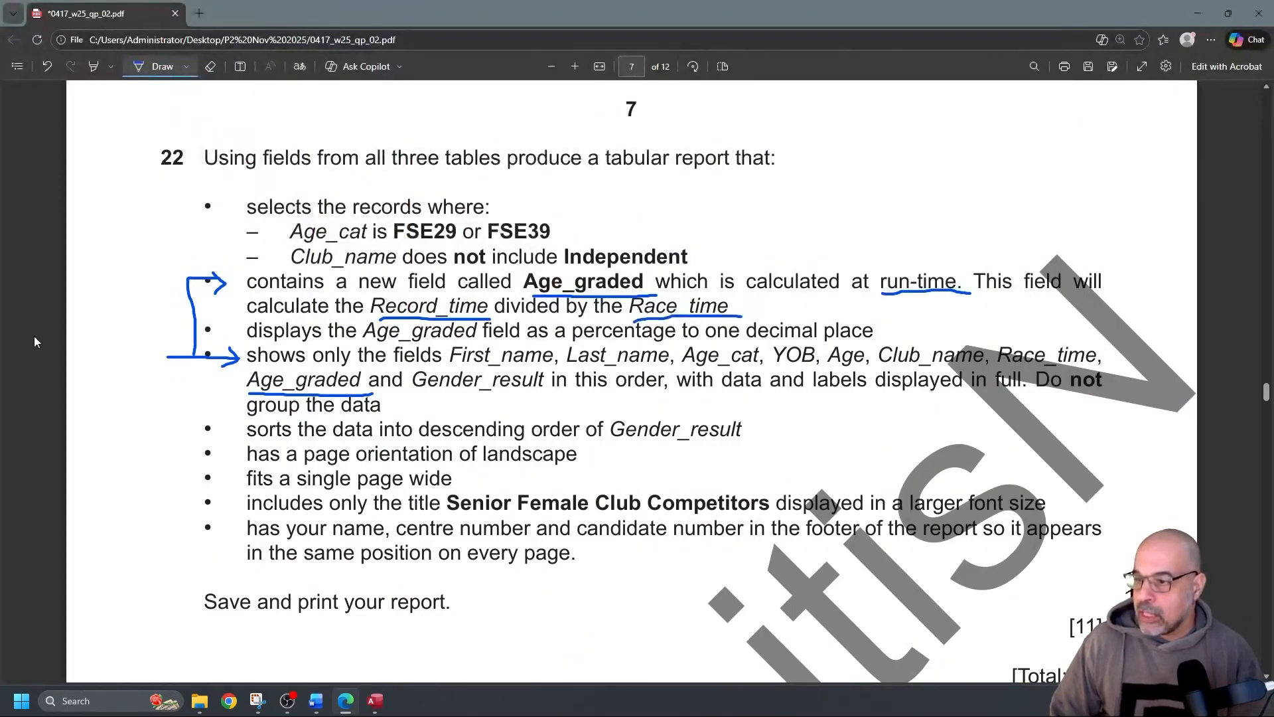
{"action": "key", "text": "alt+Tab"}
Open the Expression Builder from the first empty Field cell of the query grid
{"action": "left_click", "coordinate": [749, 406]}
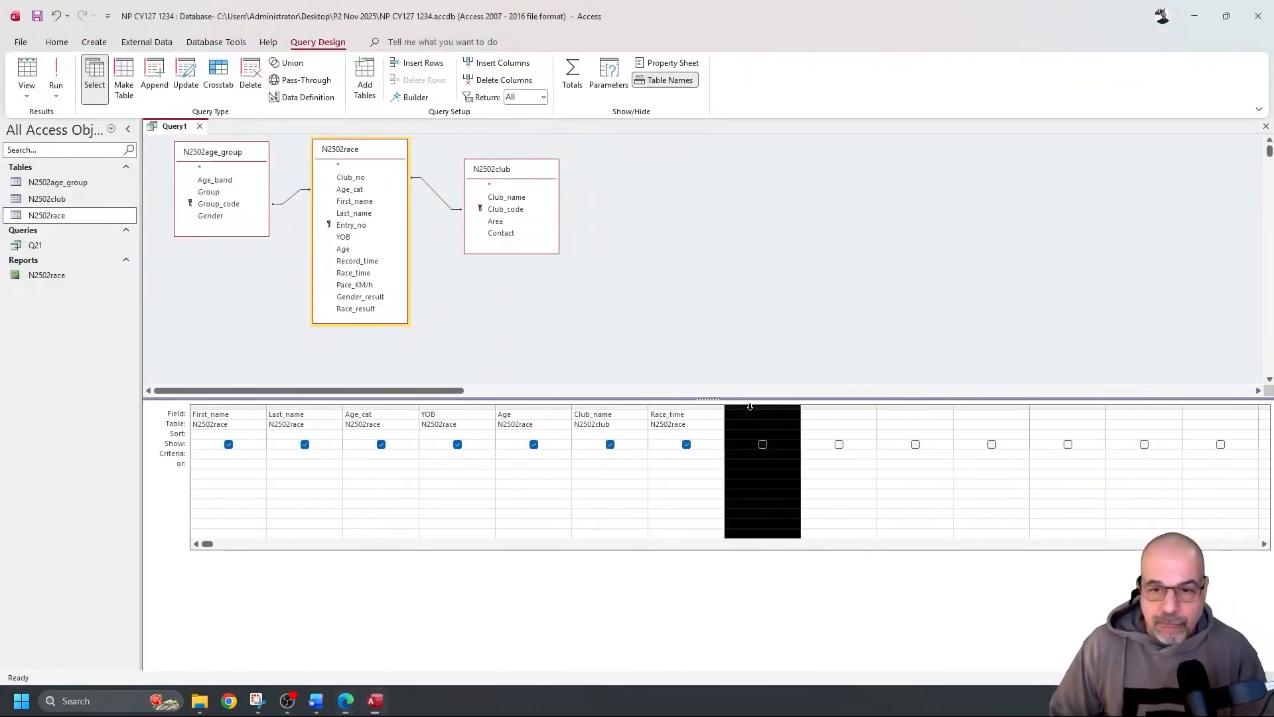
{"action": "right_click", "coordinate": [750, 411]}
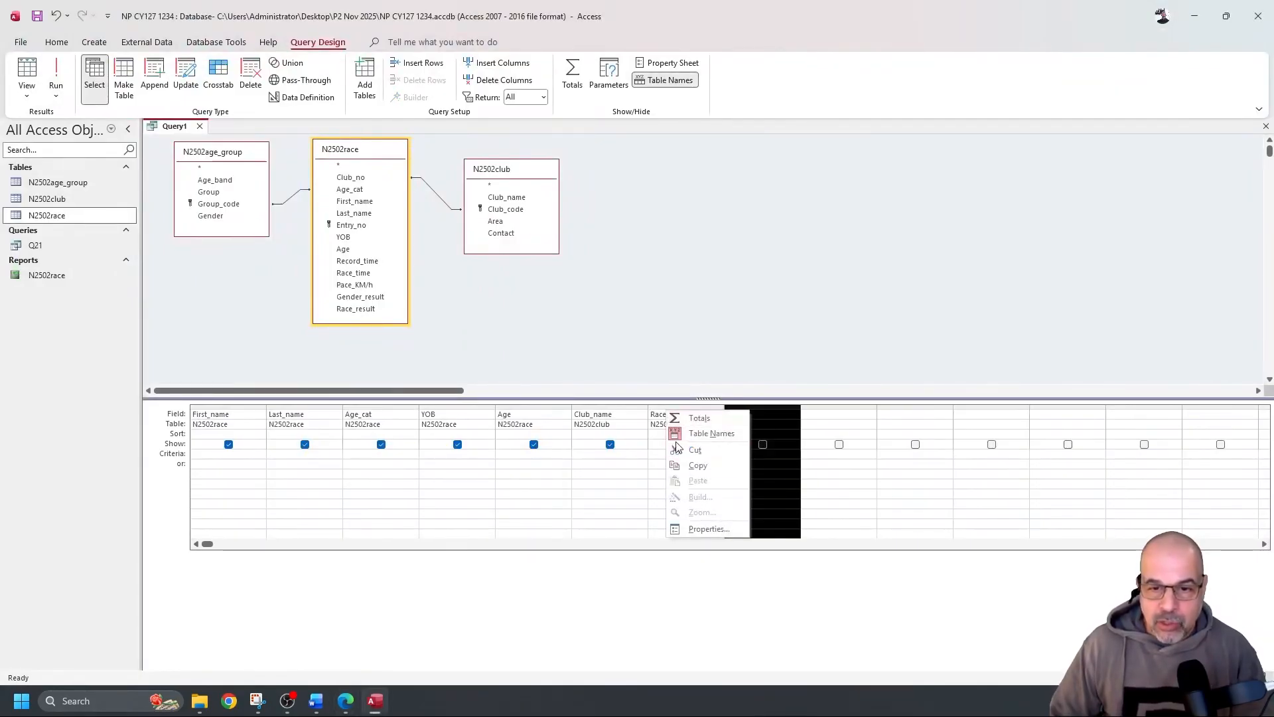
{"action": "left_click", "coordinate": [838, 428]}
{"action": "left_click", "coordinate": [817, 417]}
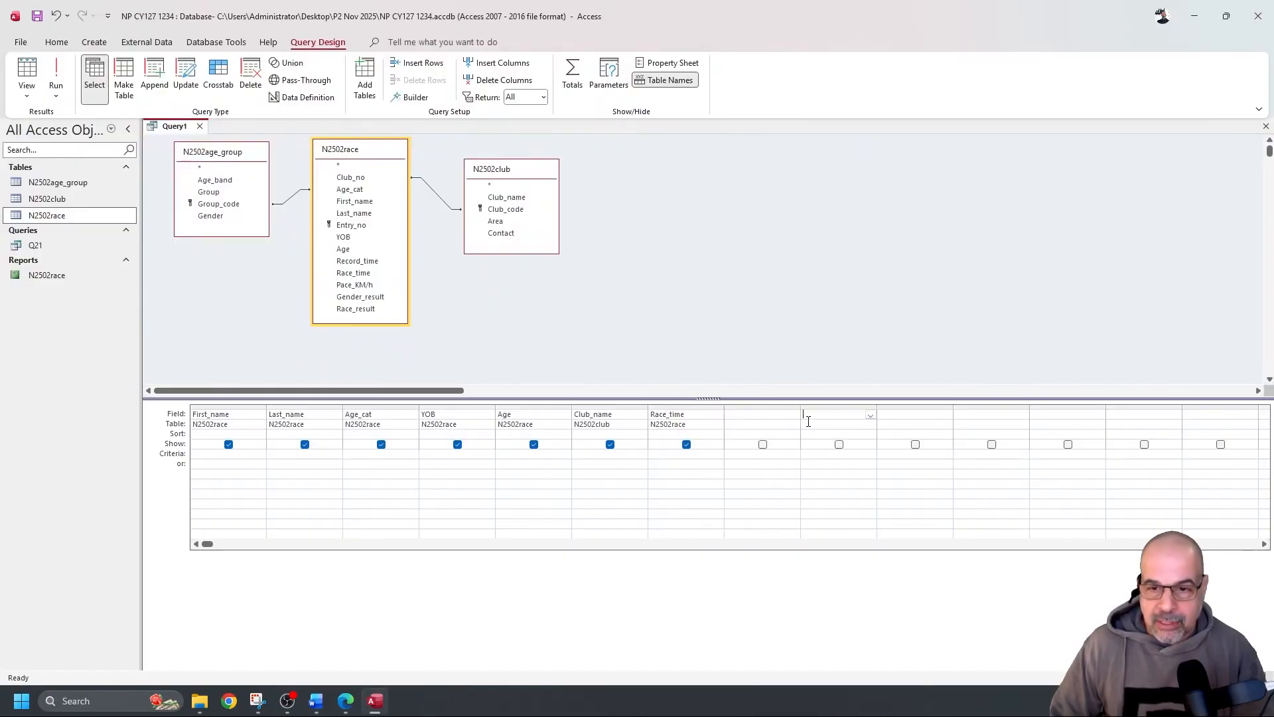
{"action": "right_click", "coordinate": [764, 414]}
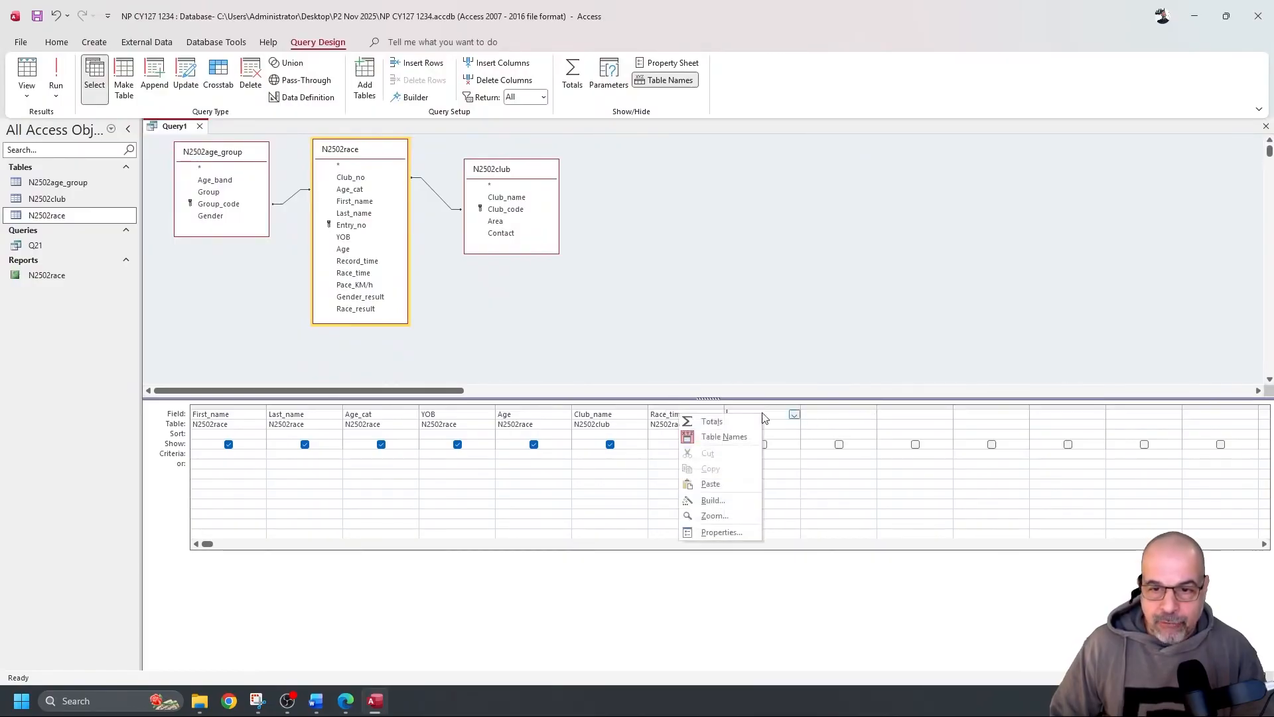
{"action": "left_click", "coordinate": [713, 500]}
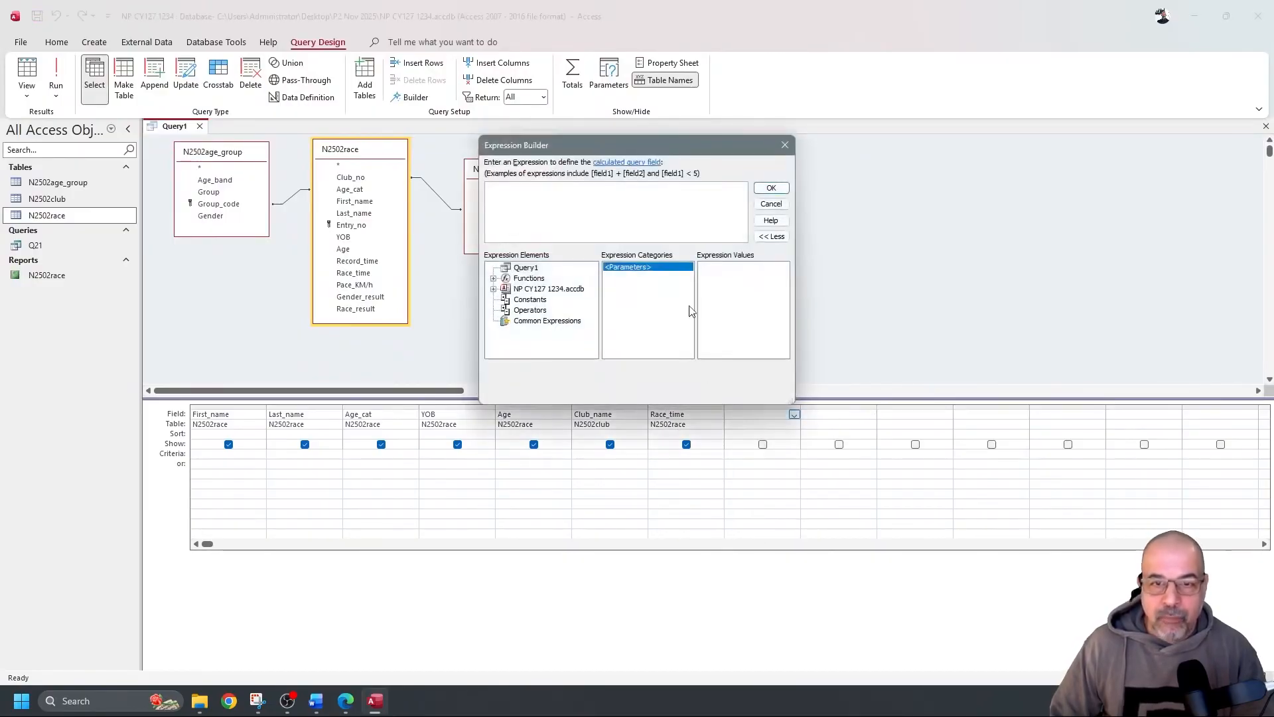
{"action": "left_click_drag", "start_coordinate": [675, 149], "coordinate": [643, 292]}
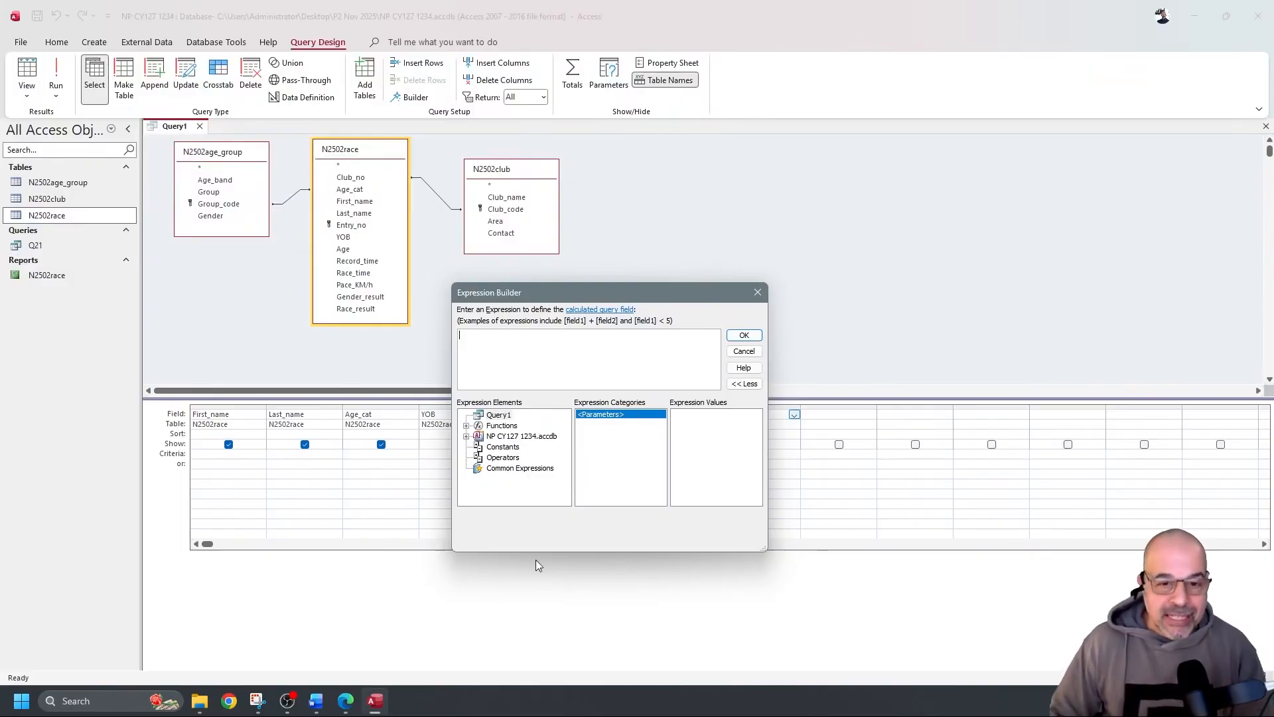
Build the expression [N2502race]![Record_time] / [N2502race]![Race_time] from the N2502race fields and confirm it
{"action": "left_click", "coordinate": [466, 436]}
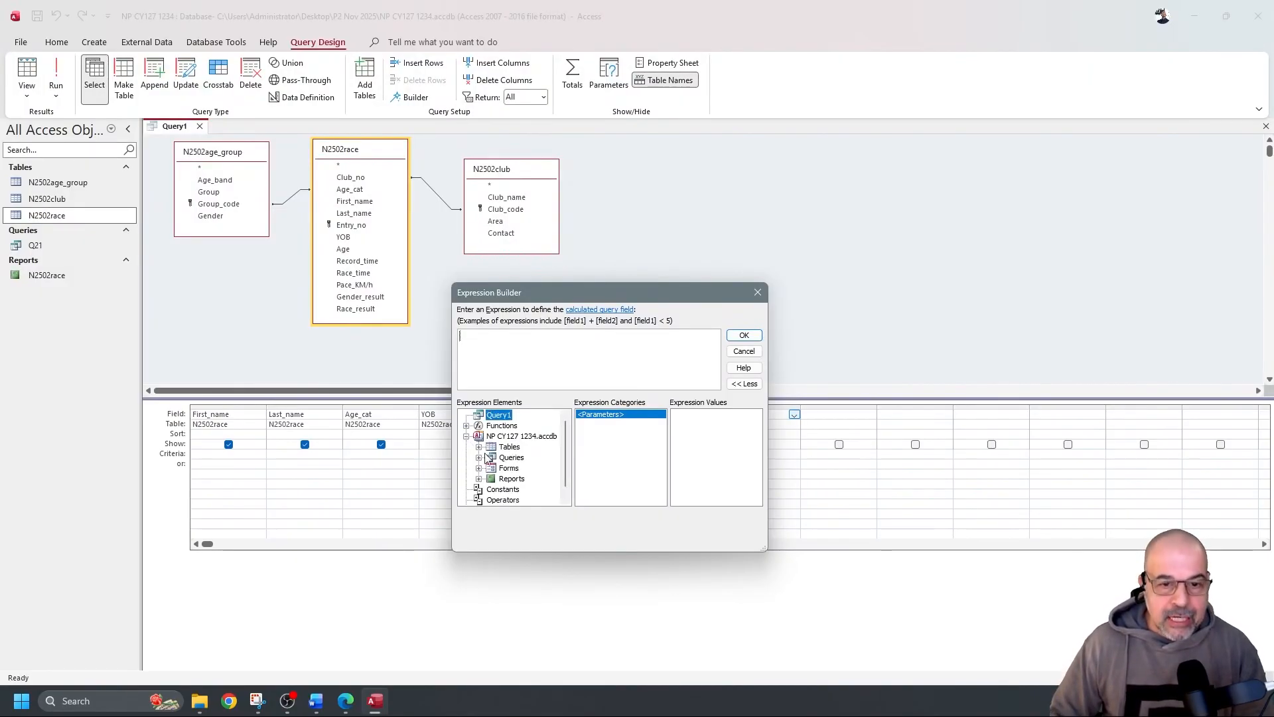
{"action": "left_click", "coordinate": [479, 447]}
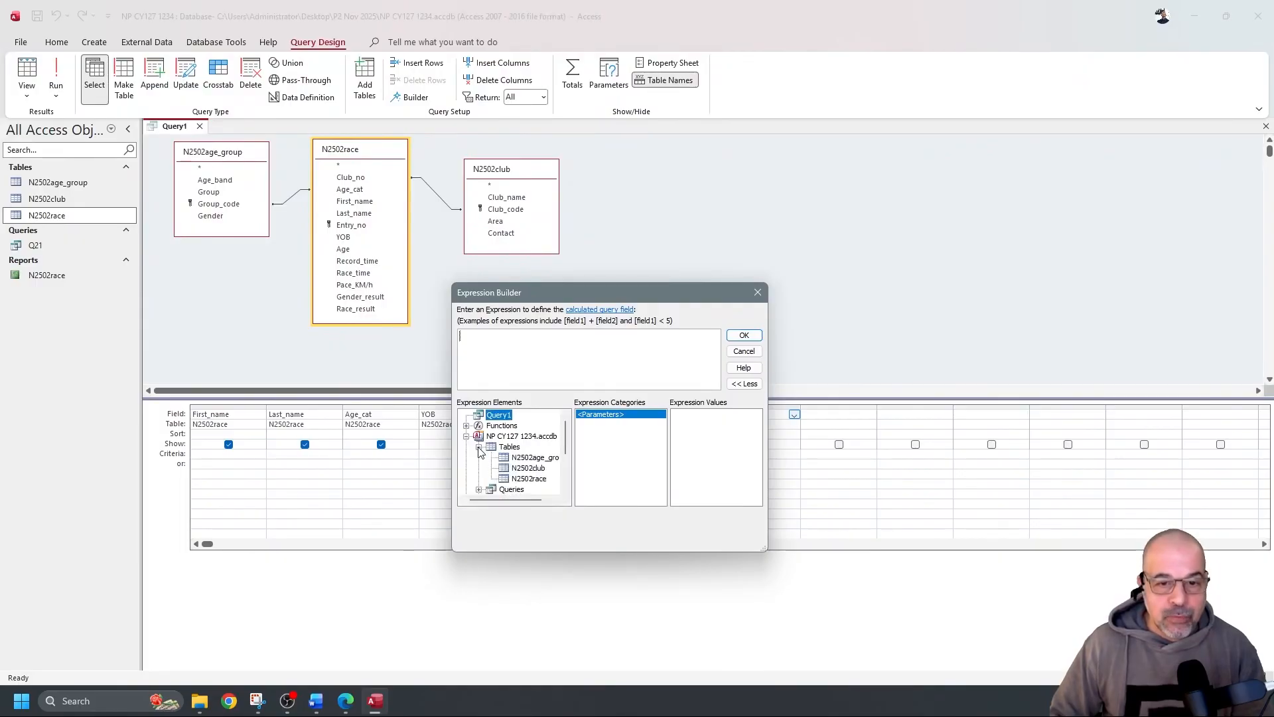
{"action": "left_click_drag", "start_coordinate": [610, 294], "coordinate": [743, 173]}
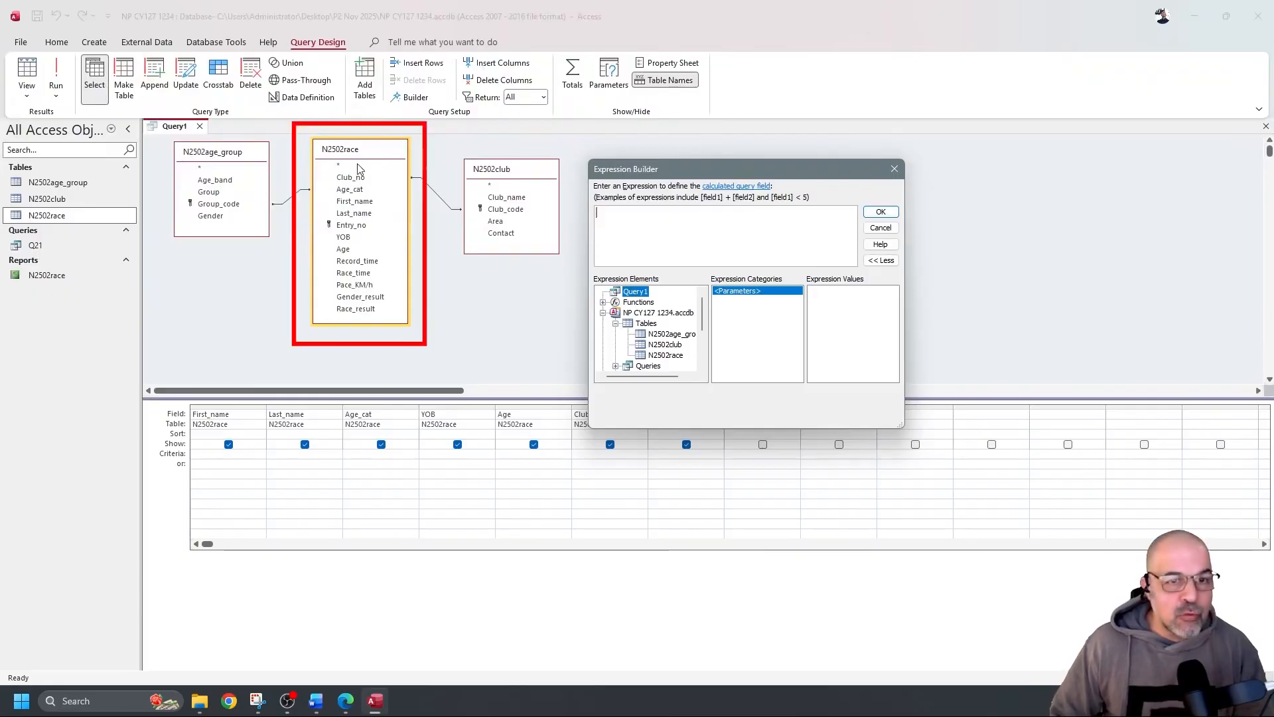
{"action": "left_click", "coordinate": [666, 355]}
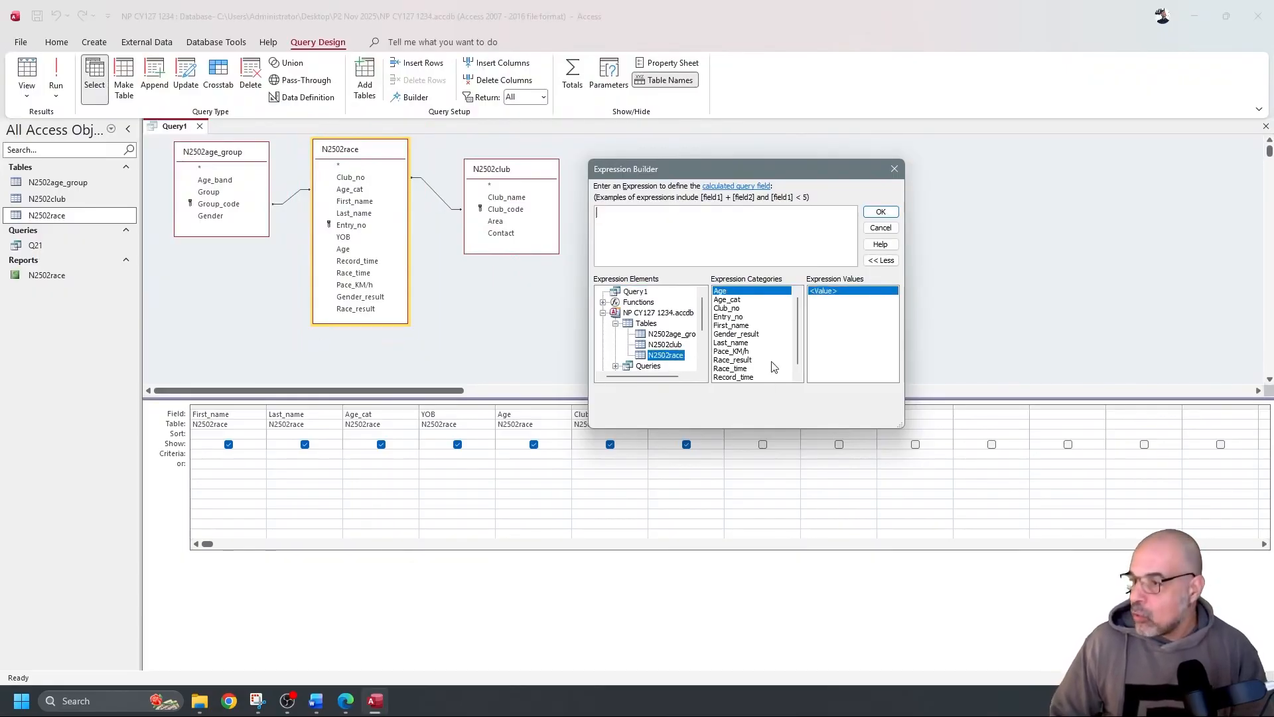
{"action": "scroll", "coordinate": [753, 365], "scroll_direction": "down", "scroll_amount": 1}
{"action": "double_click", "coordinate": [743, 368]}
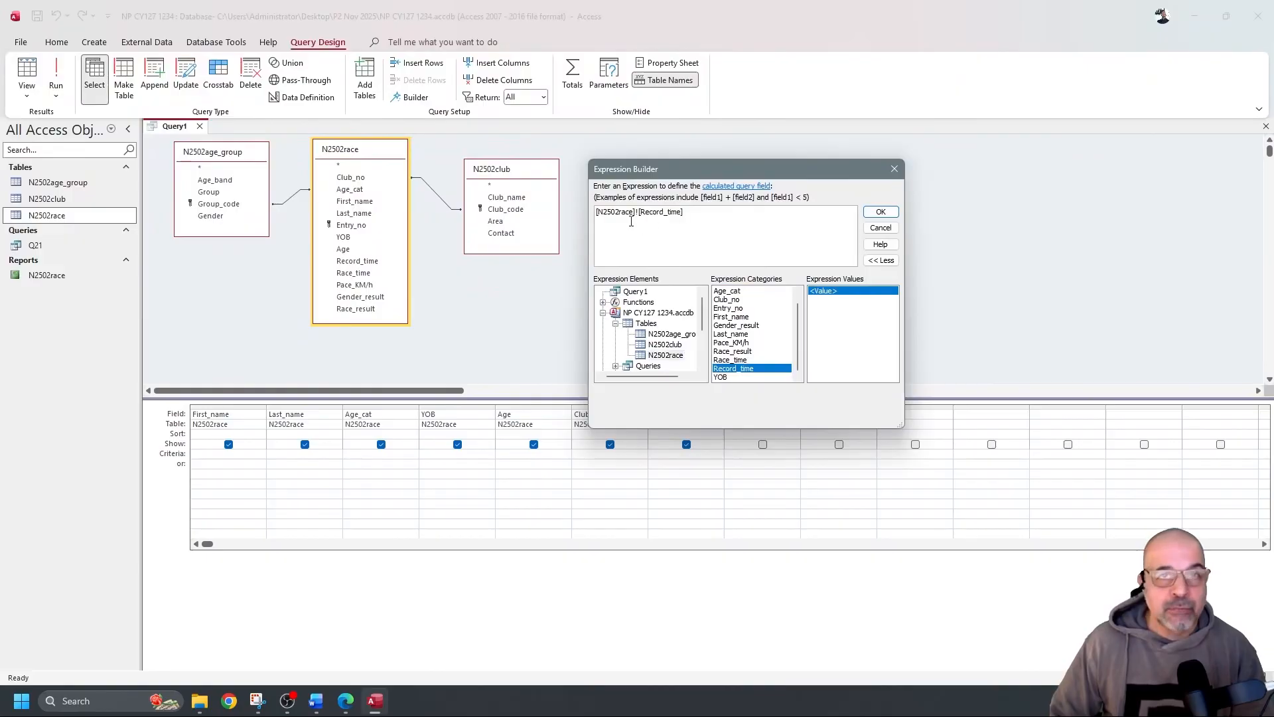
{"action": "type", "text": "/"}
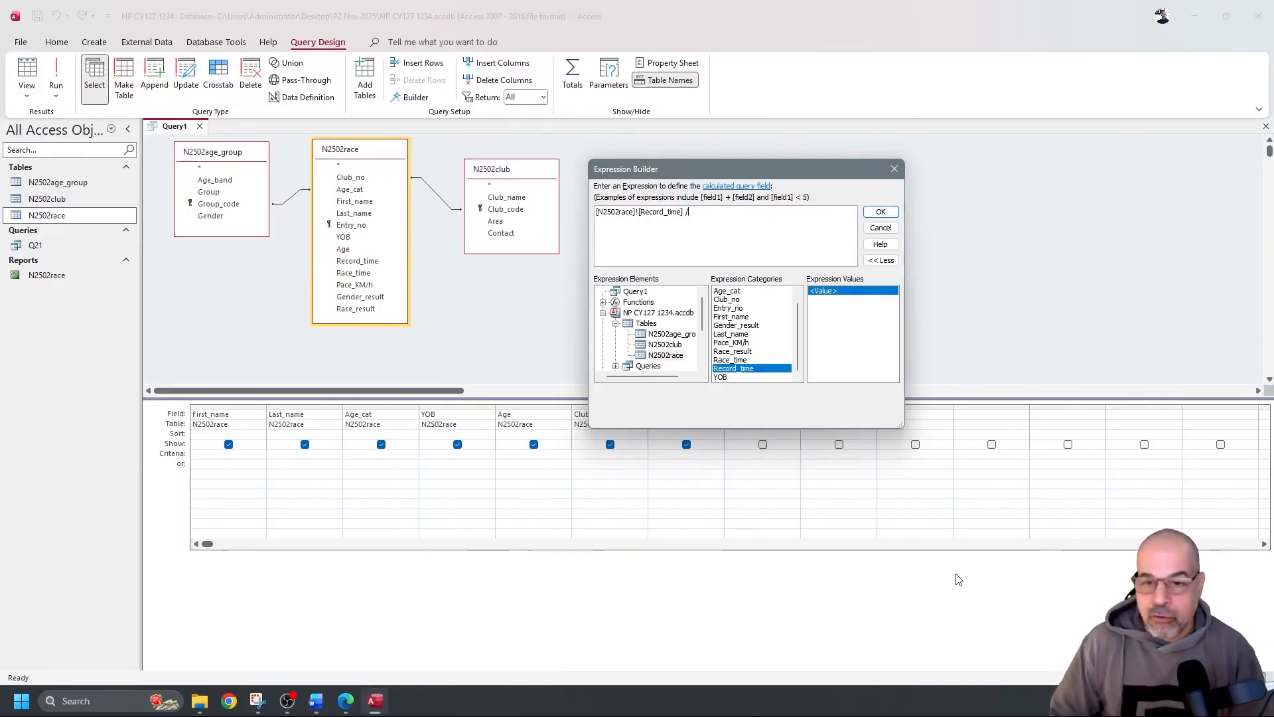
{"action": "double_click", "coordinate": [733, 359]}
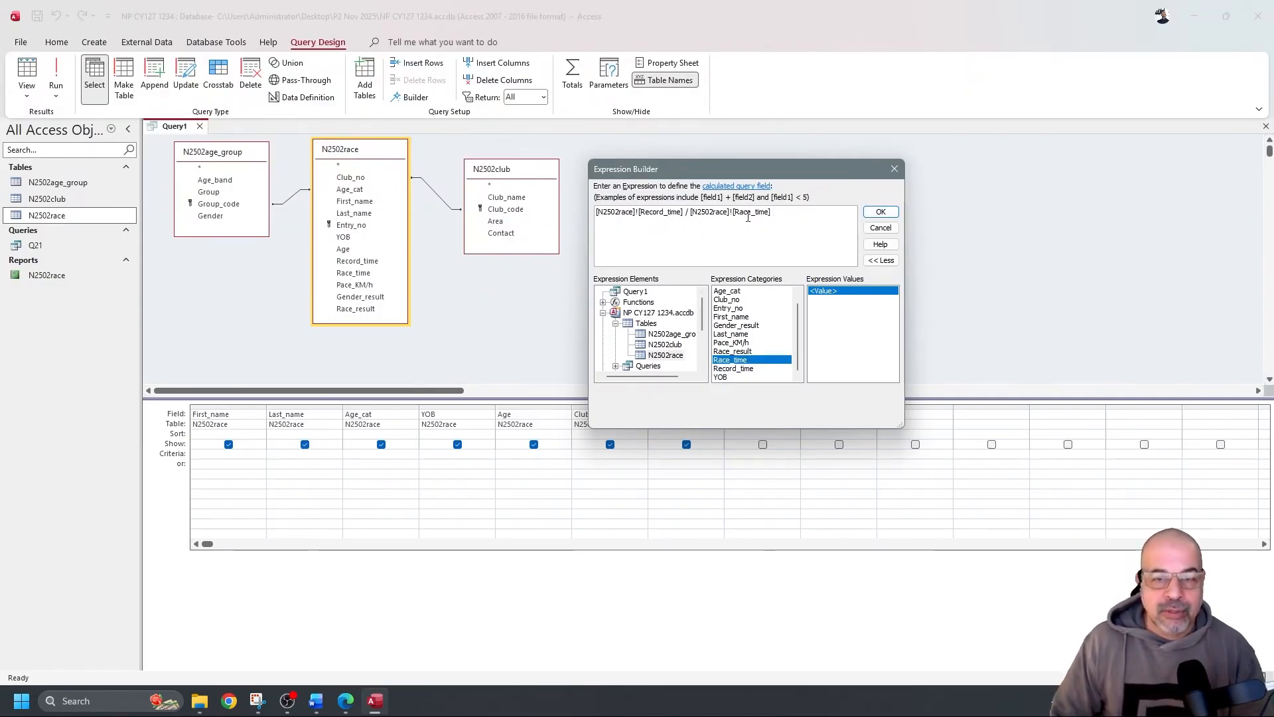
{"action": "left_click", "coordinate": [885, 213]}
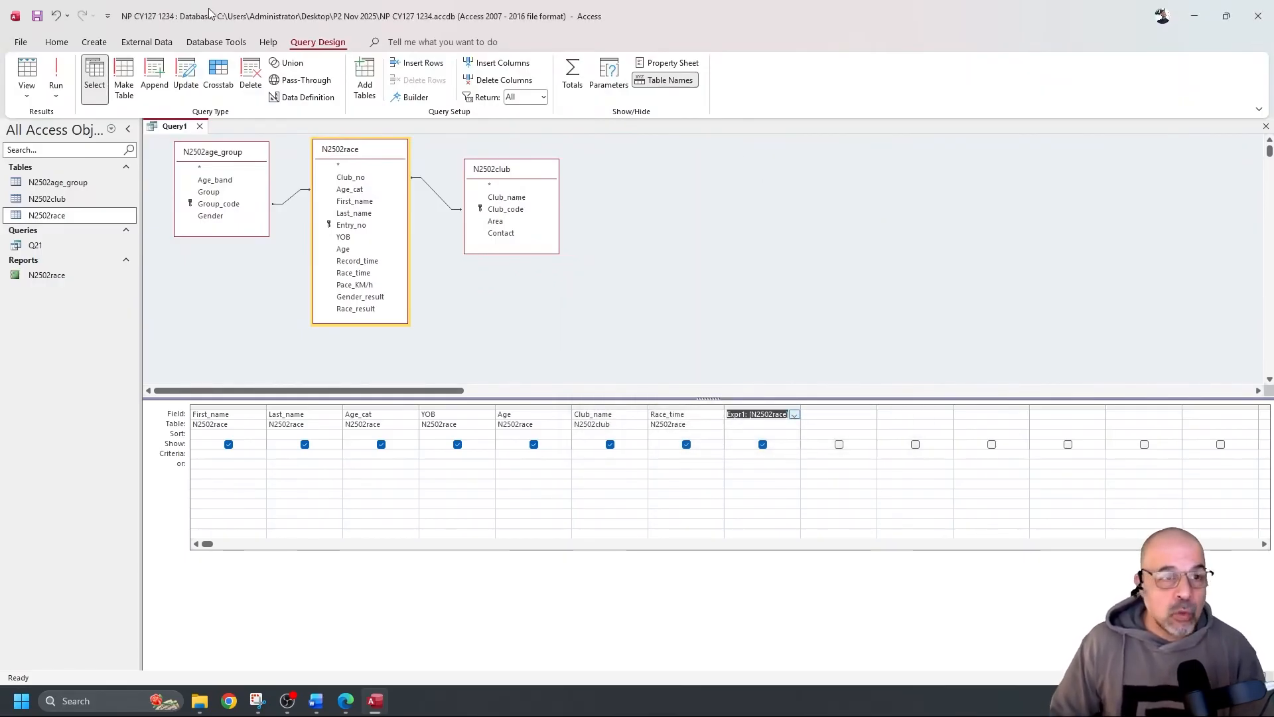
Run the query and widen the Expr1 column to inspect its calculated values
{"action": "left_click", "coordinate": [56, 75]}
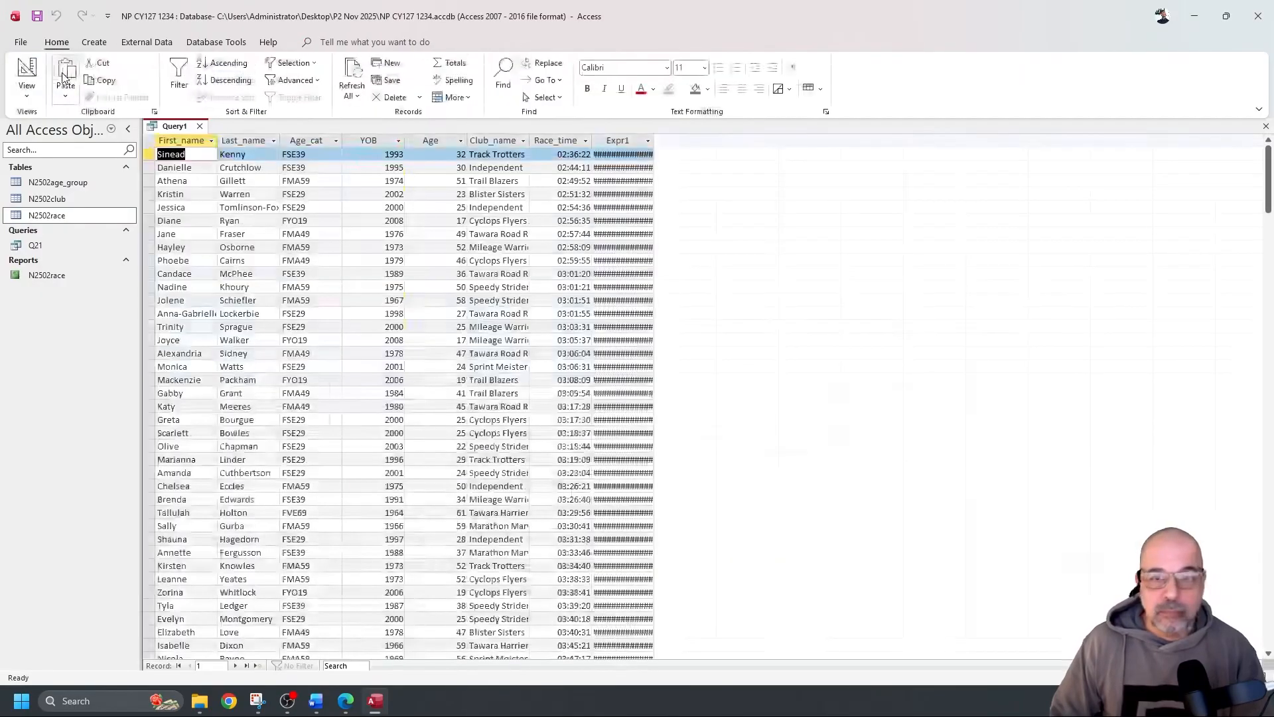
{"action": "left_click_drag", "start_coordinate": [654, 142], "coordinate": [746, 142]}
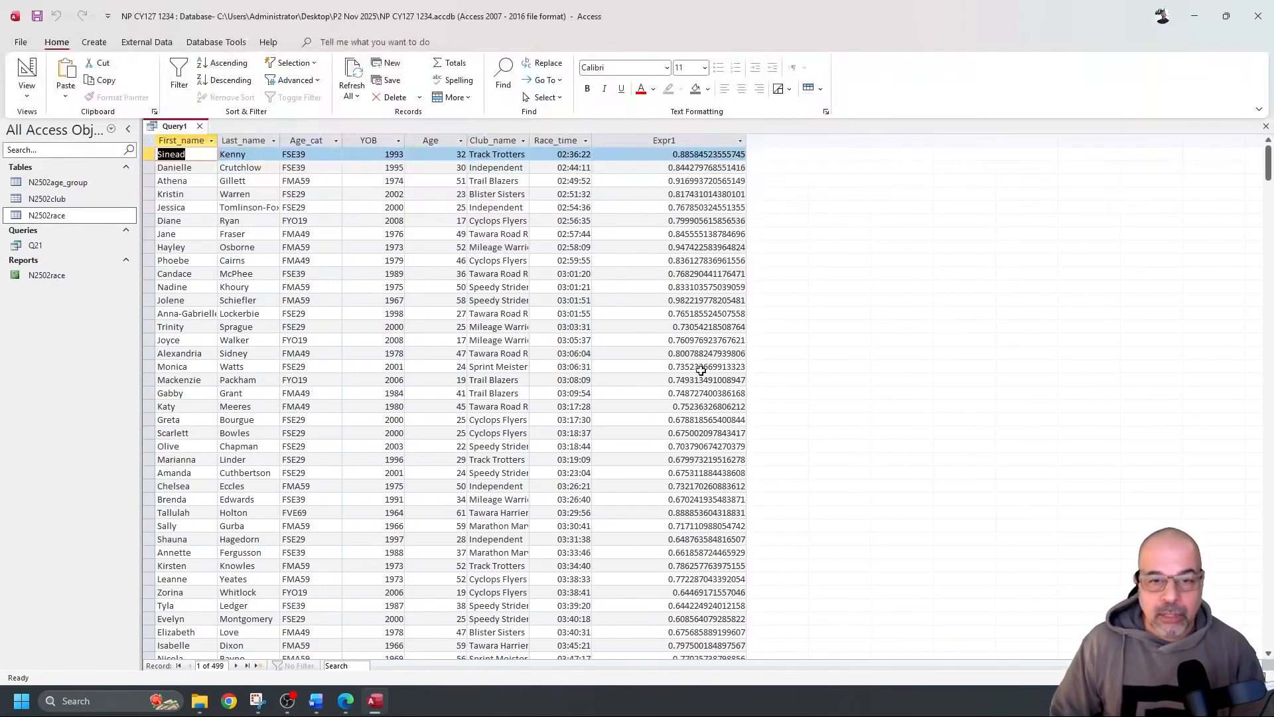
{"action": "left_click", "coordinate": [26, 72]}
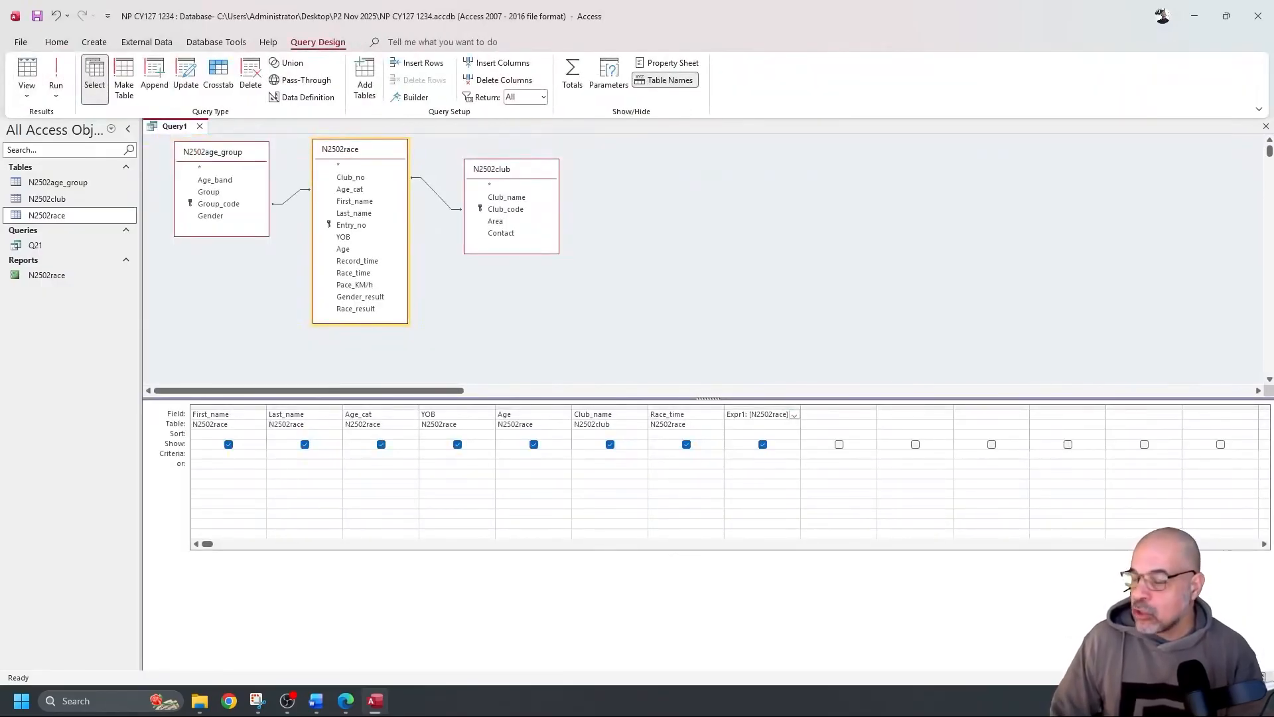
Rename the Expr1 field to Age_graded and rerun the query to check the results
{"action": "left_click", "coordinate": [747, 415]}
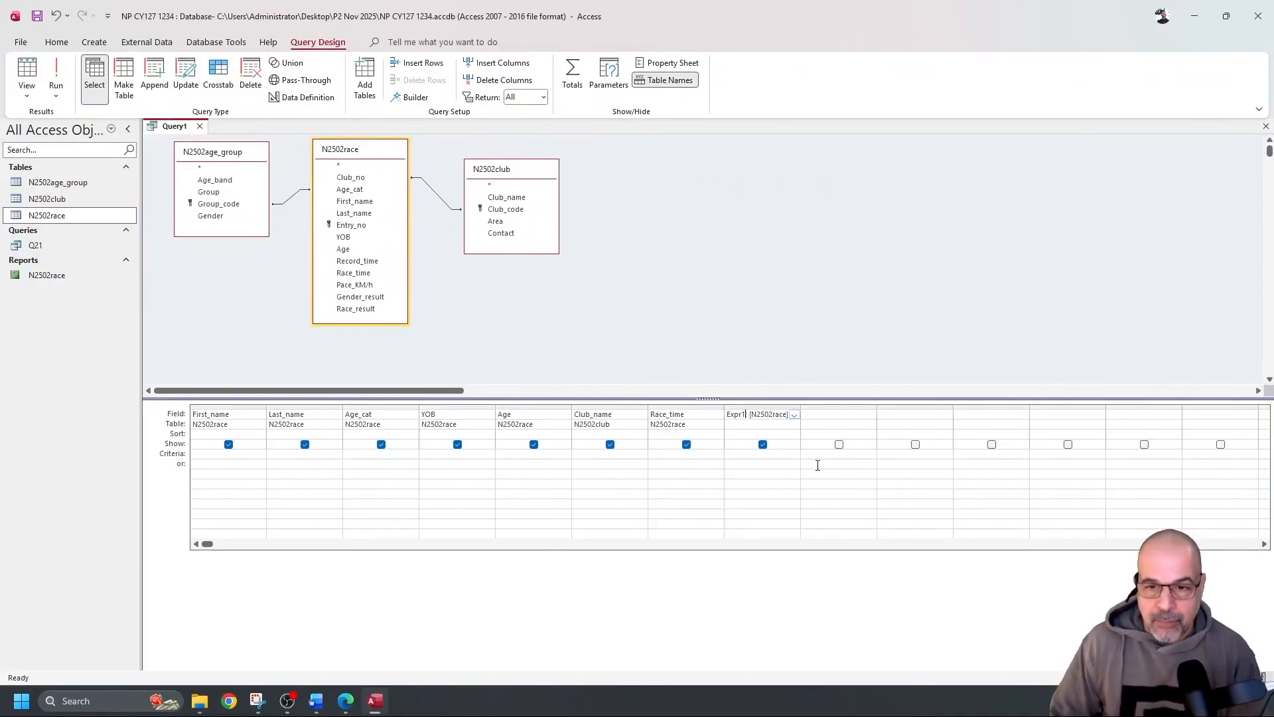
{"action": "key", "text": "BackSpace"}
{"action": "key", "text": "BackSpace"}
{"action": "key", "text": "BackSpace"}
{"action": "key", "text": "BackSpace"}
{"action": "key", "text": "BackSpace"}
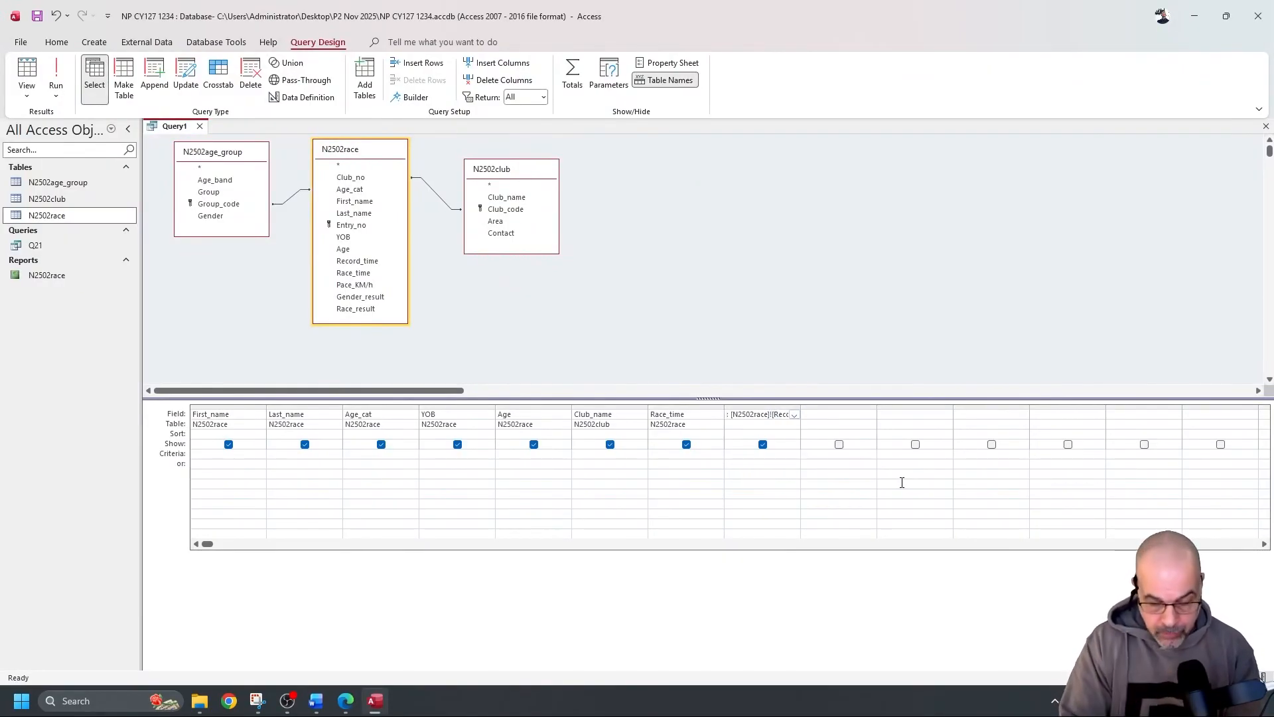
{"action": "type", "text": "Age"}
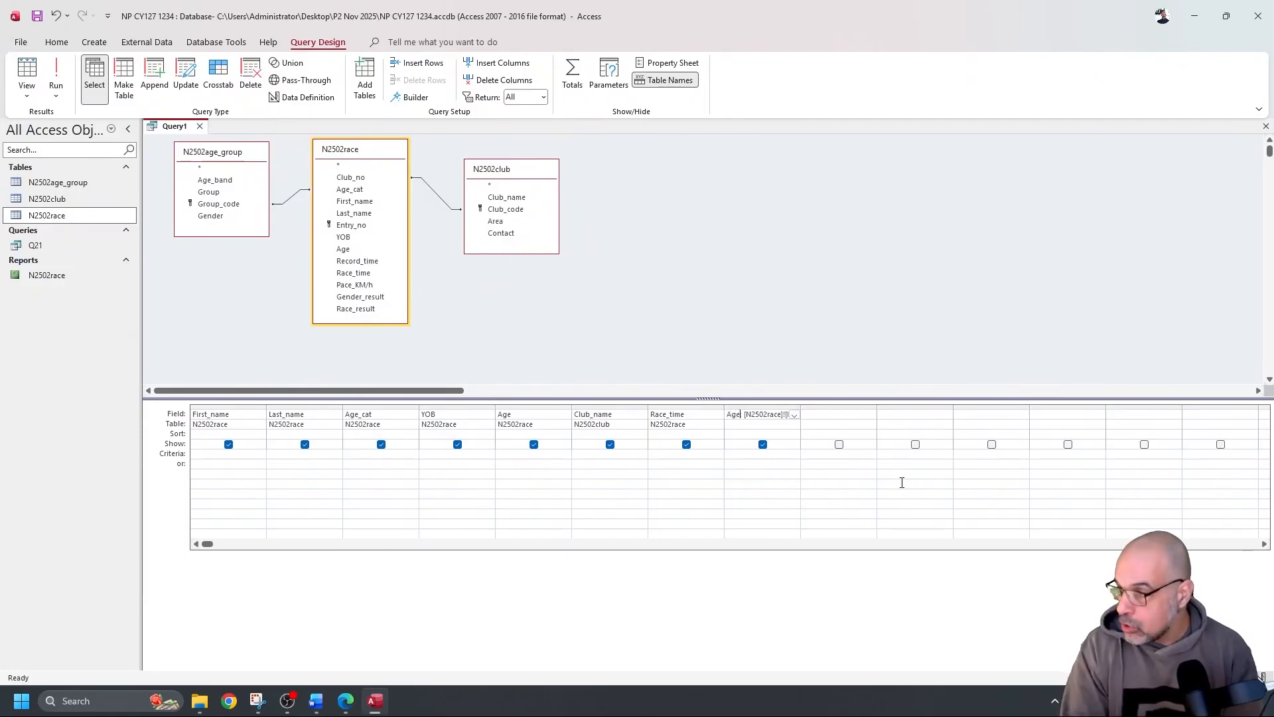
{"action": "type", "text": "_graded: [N25"}
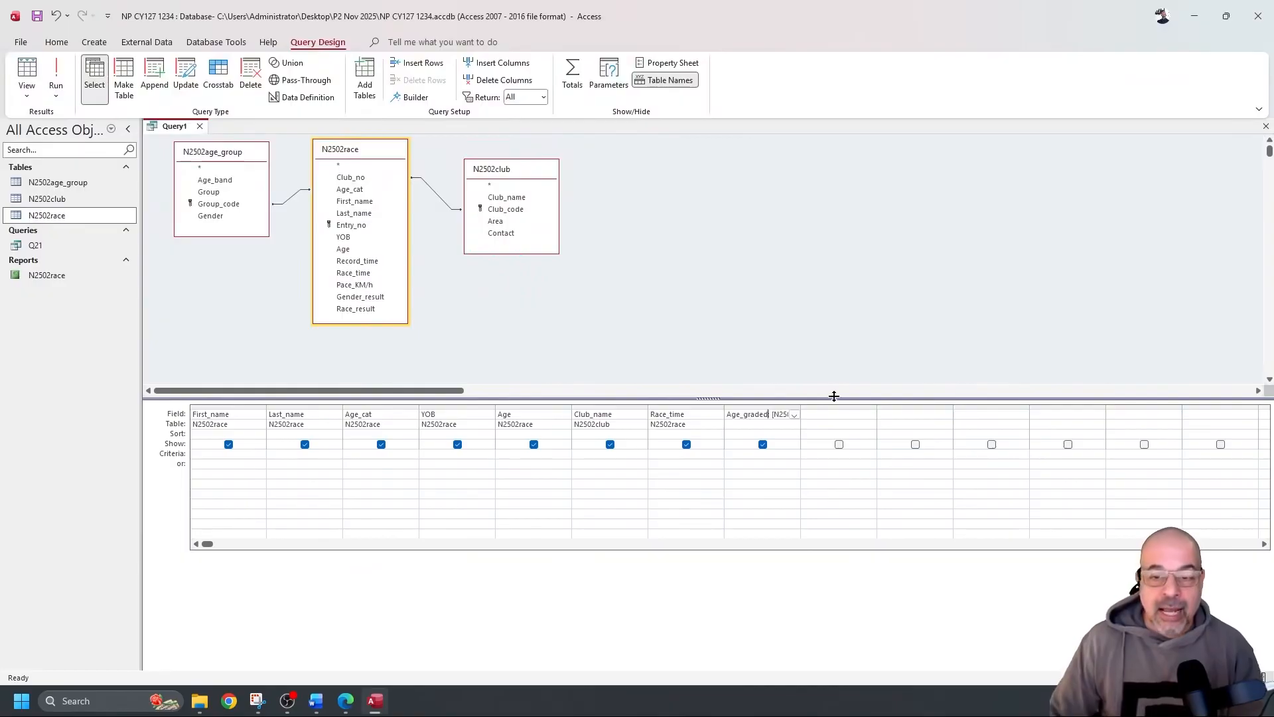
{"action": "left_click", "coordinate": [57, 73]}
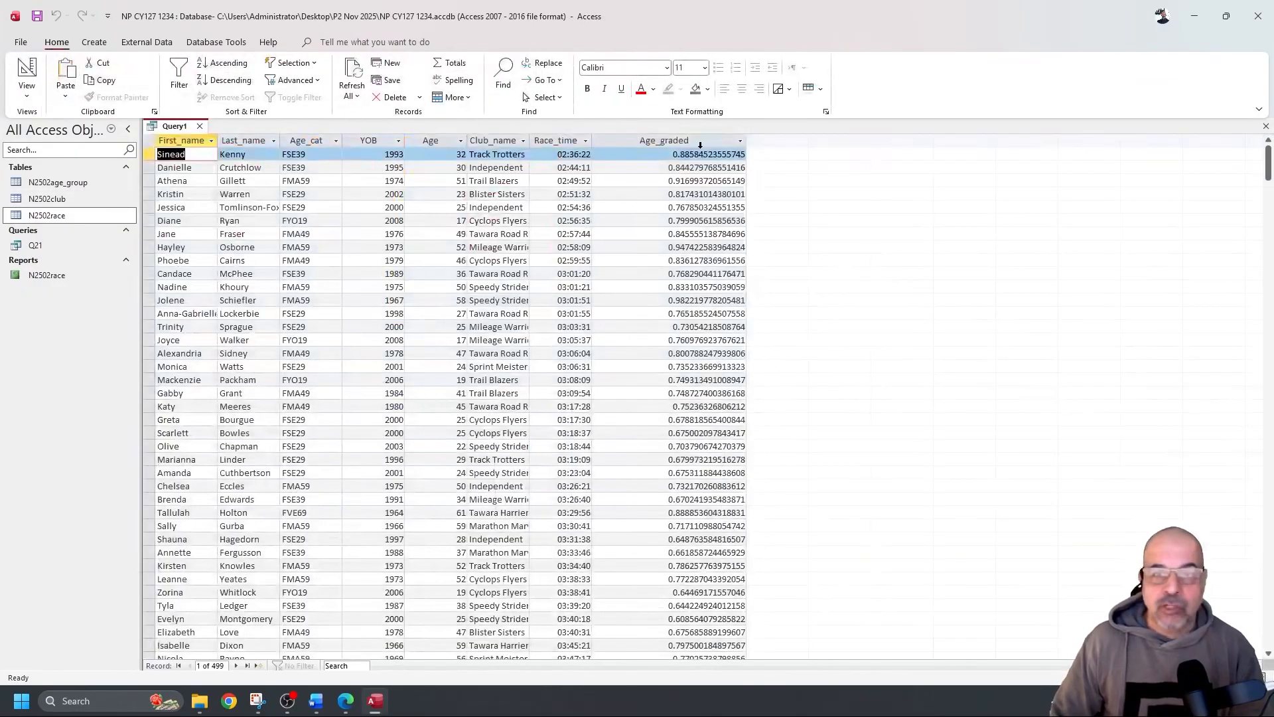
{"action": "left_click", "coordinate": [26, 70]}
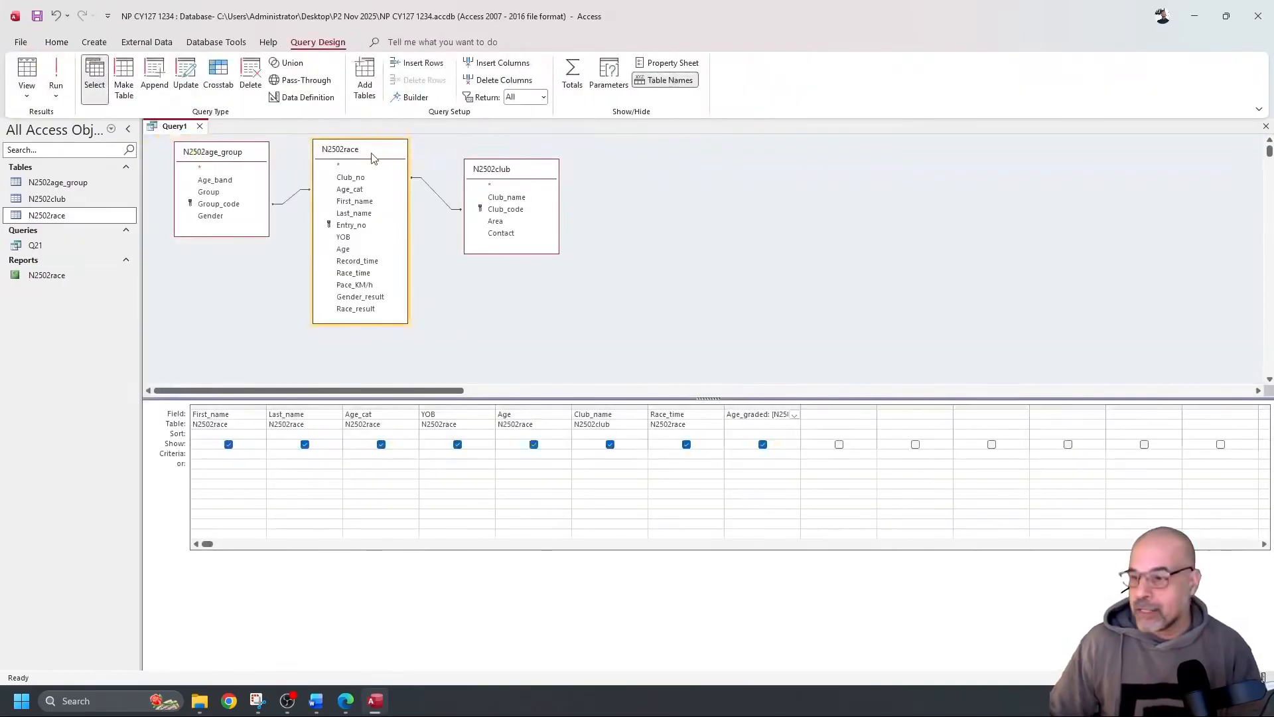
{"action": "key", "text": "alt+Tab"}
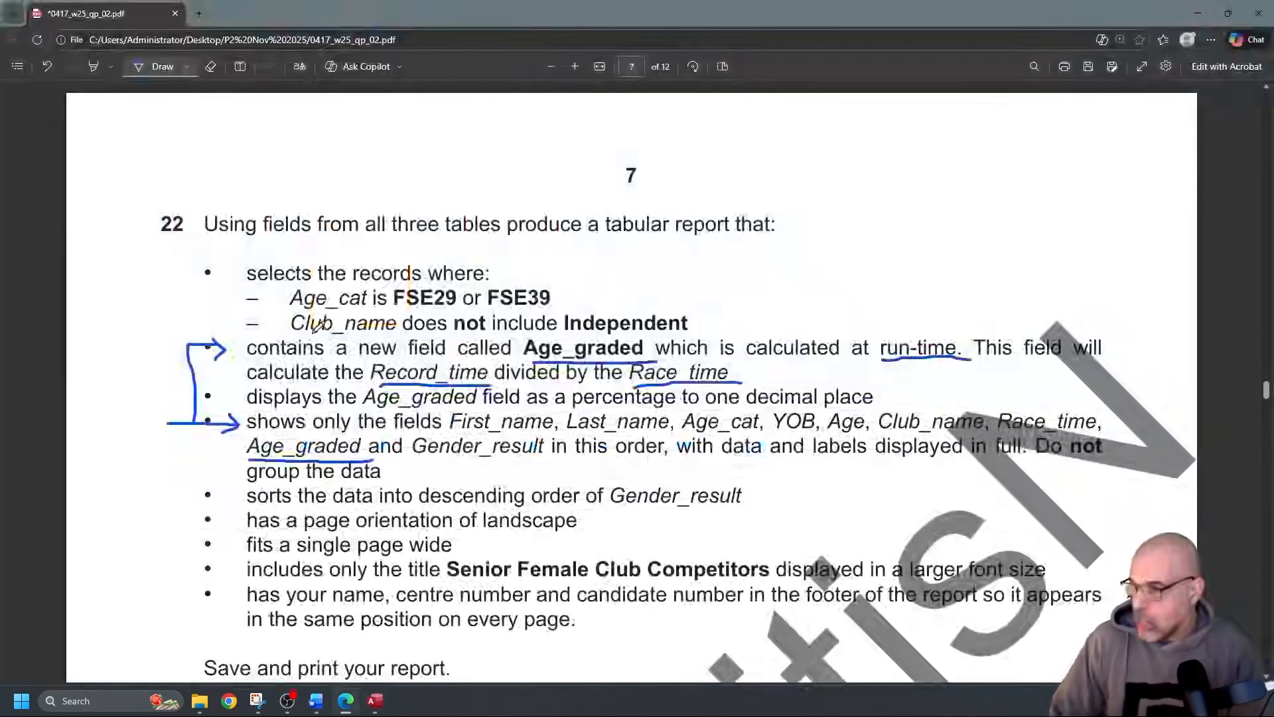
Mark the Record_time calculation line and underline 'percentage' in question 22, then return to Access
{"action": "left_click_drag", "start_coordinate": [225, 375], "coordinate": [256, 373]}
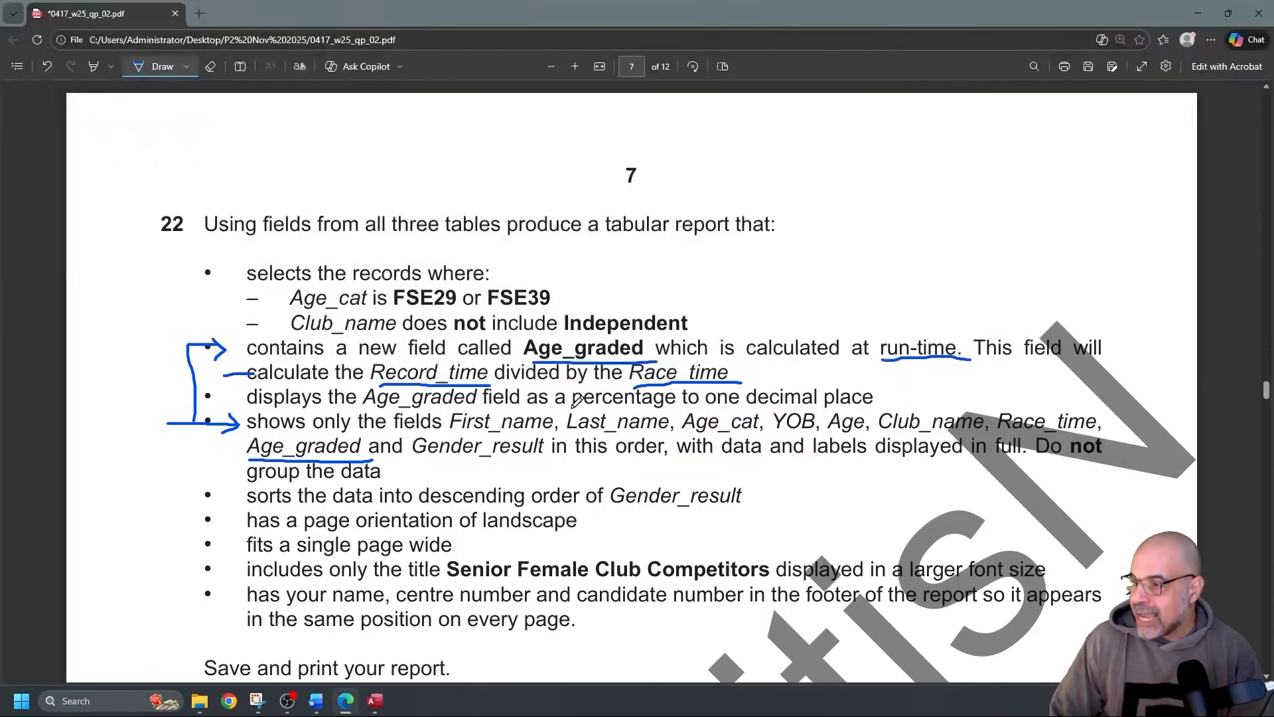
{"action": "left_click_drag", "start_coordinate": [571, 408], "coordinate": [667, 406]}
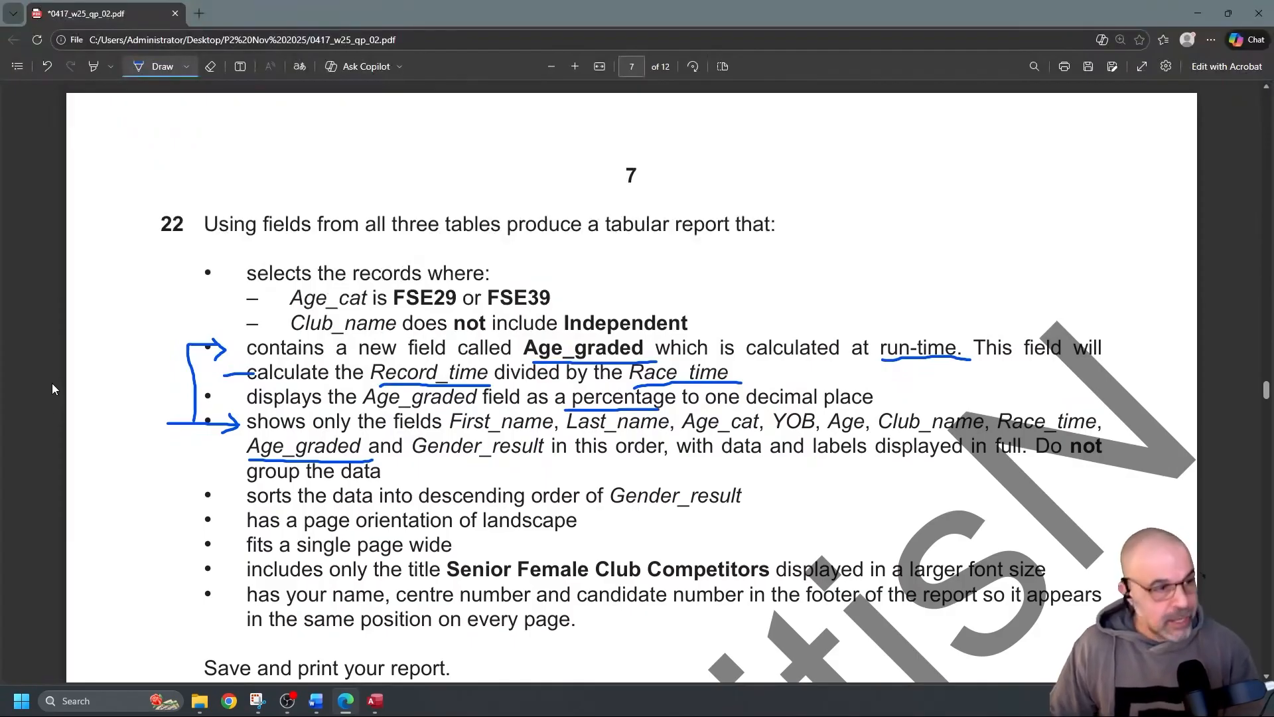
{"action": "key", "text": "alt+Tab"}
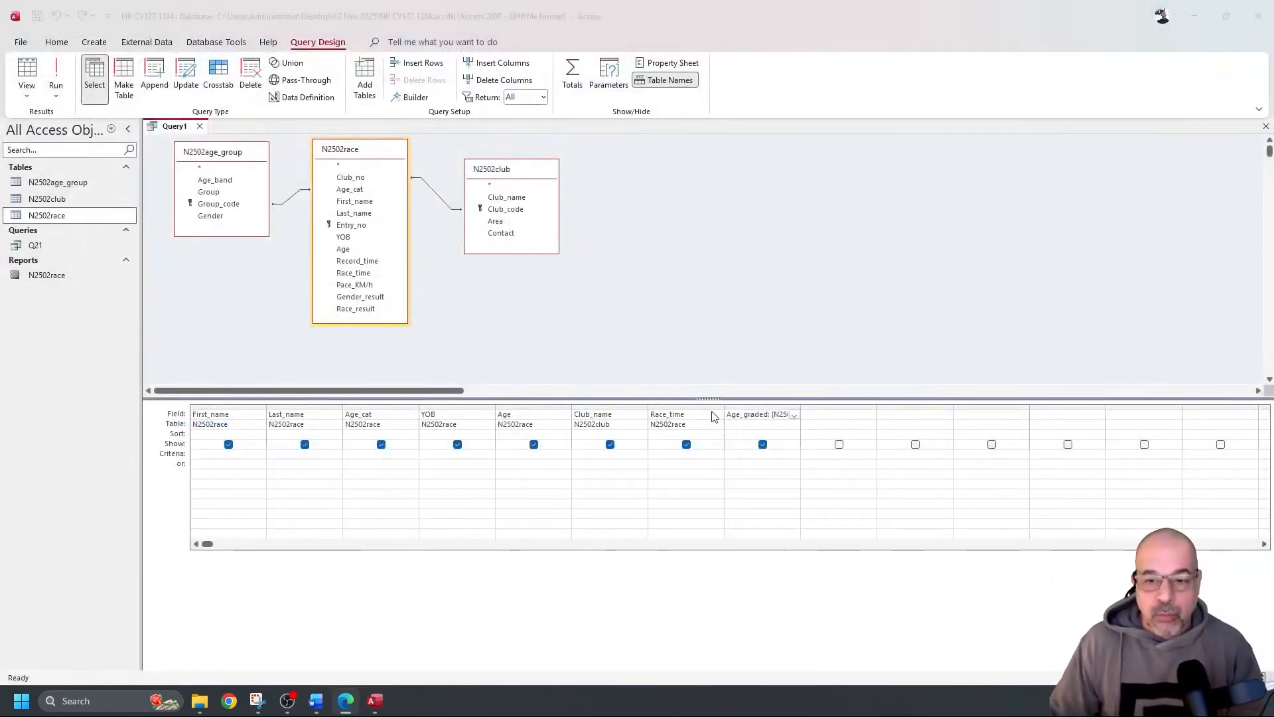
Set the Age_graded field's Format to Percent with 1 decimal place
{"action": "left_click", "coordinate": [765, 413]}
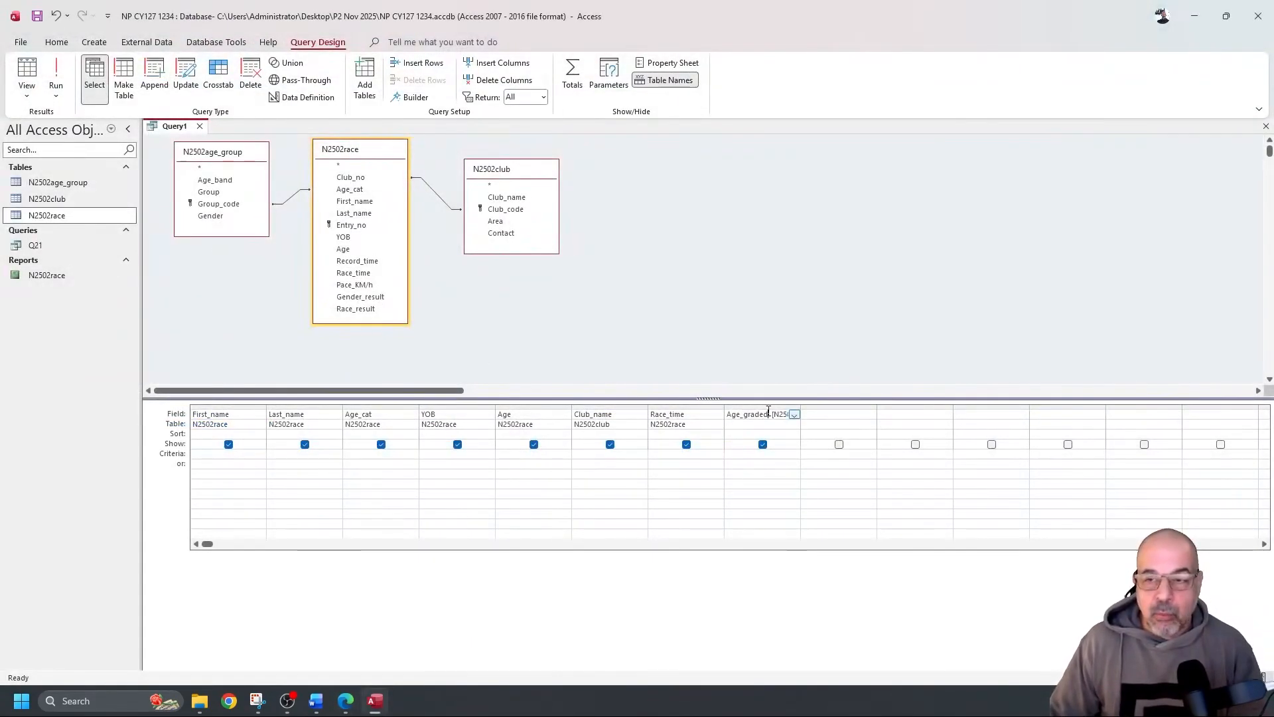
{"action": "right_click", "coordinate": [772, 415]}
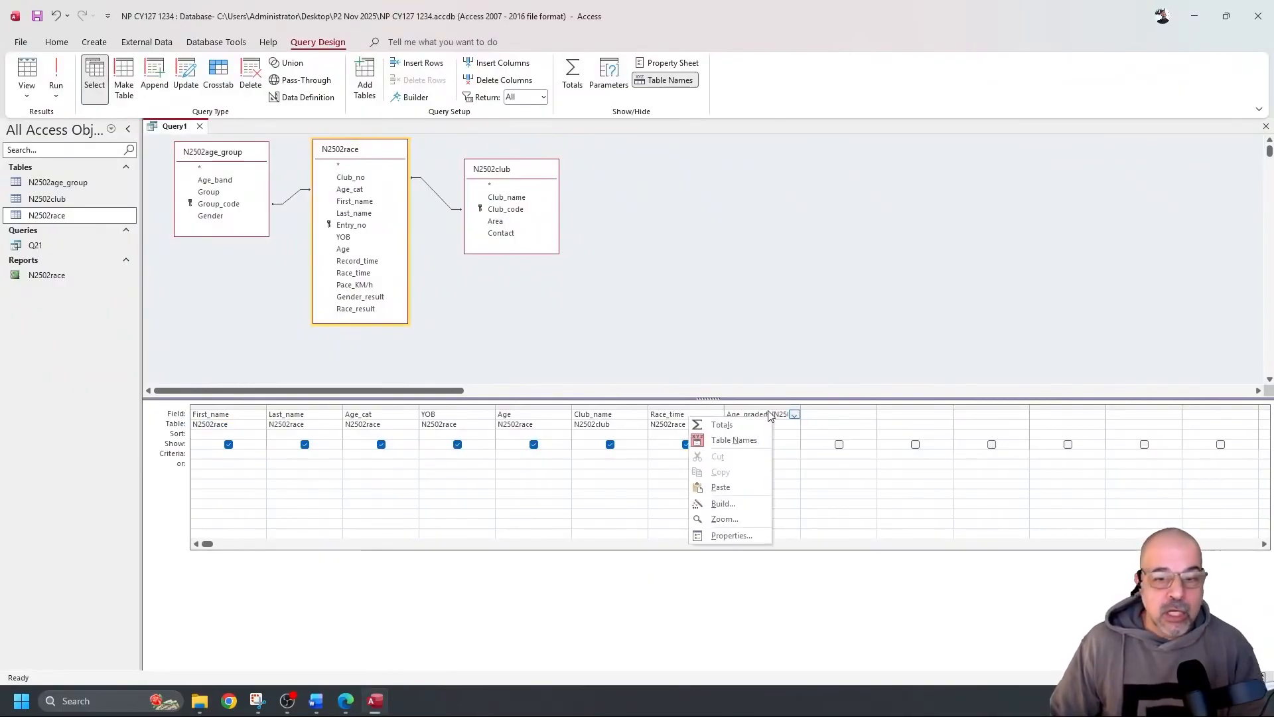
{"action": "left_click", "coordinate": [732, 535]}
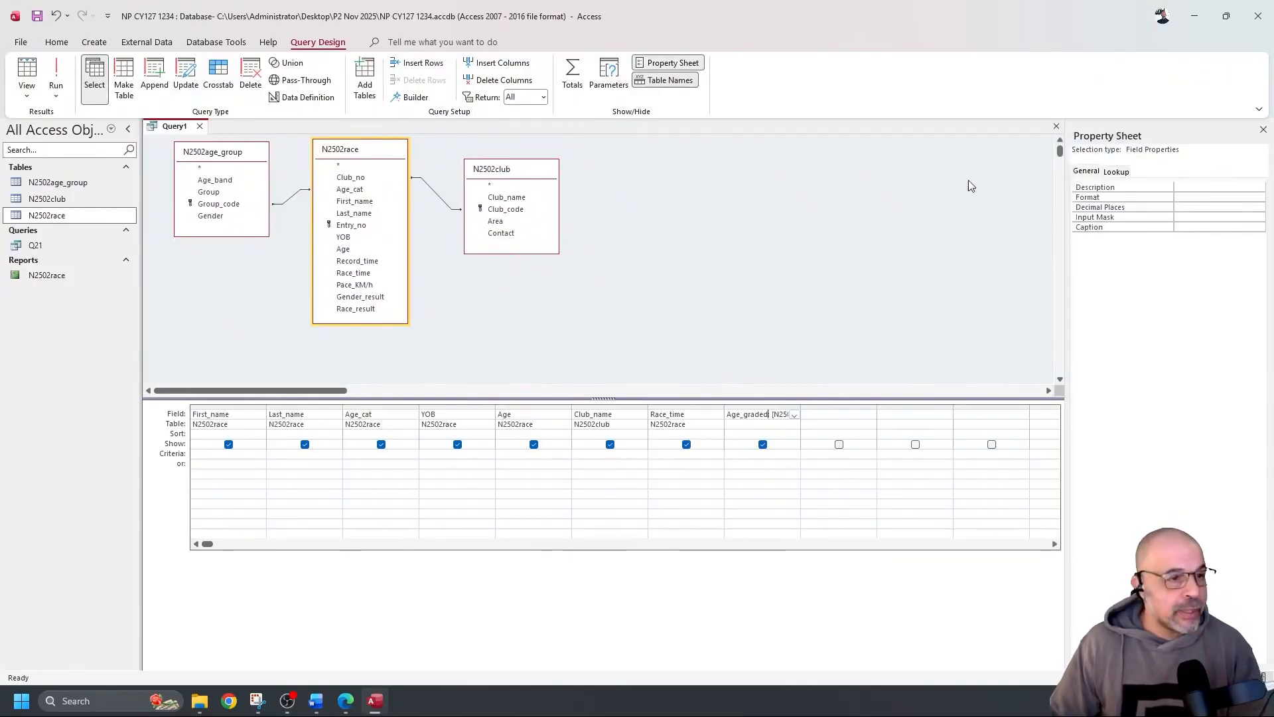
{"action": "left_click", "coordinate": [1241, 197]}
{"action": "left_click", "coordinate": [1259, 198]}
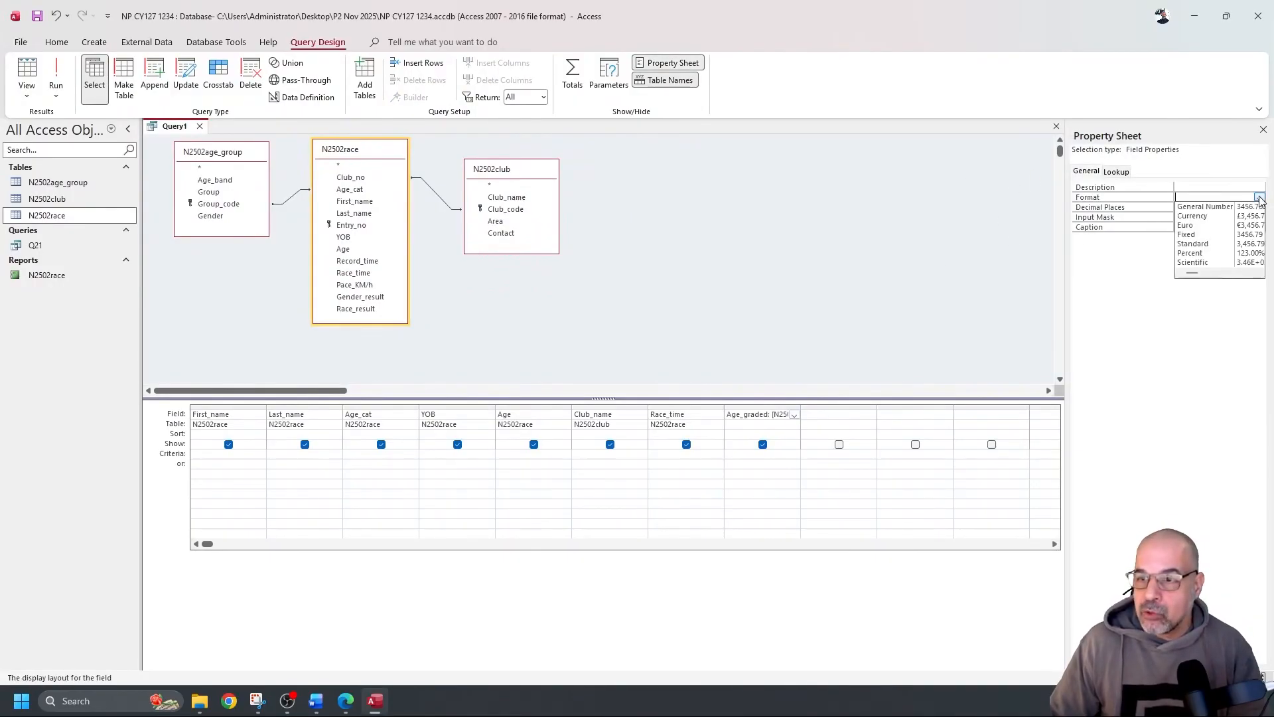
{"action": "left_click", "coordinate": [1194, 253]}
{"action": "left_click", "coordinate": [1195, 208]}
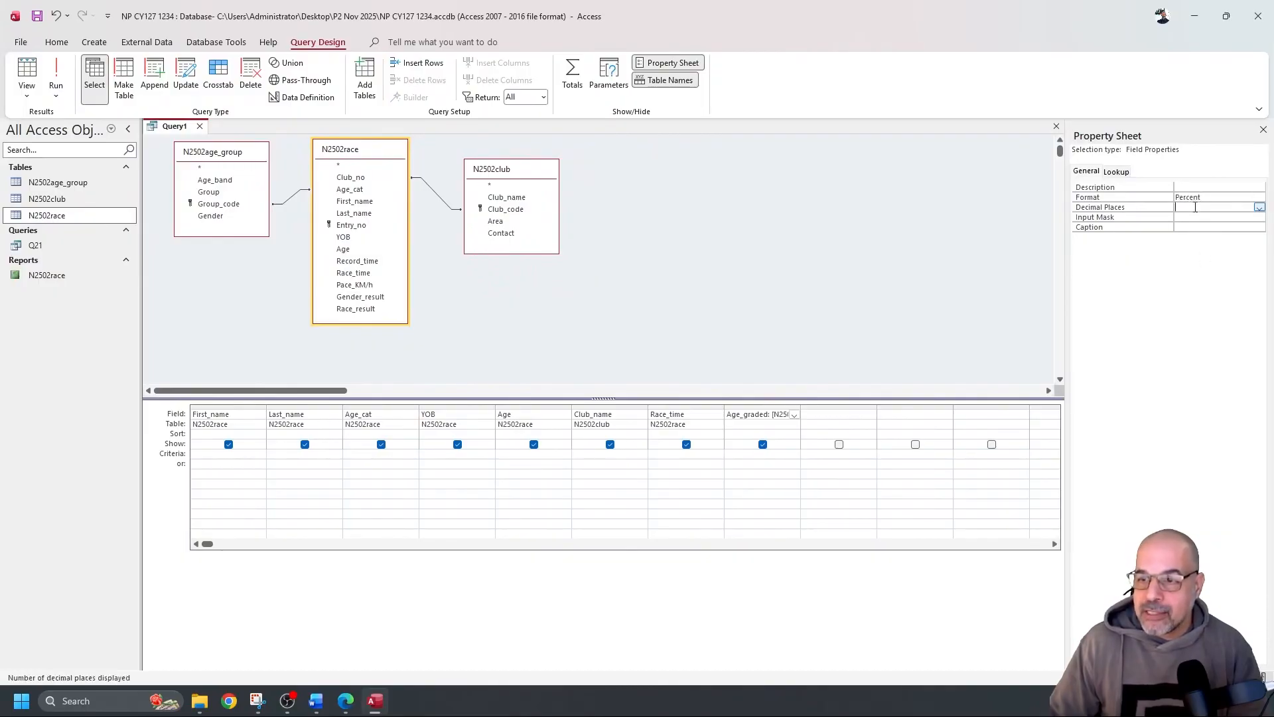
{"action": "type", "text": "1"}
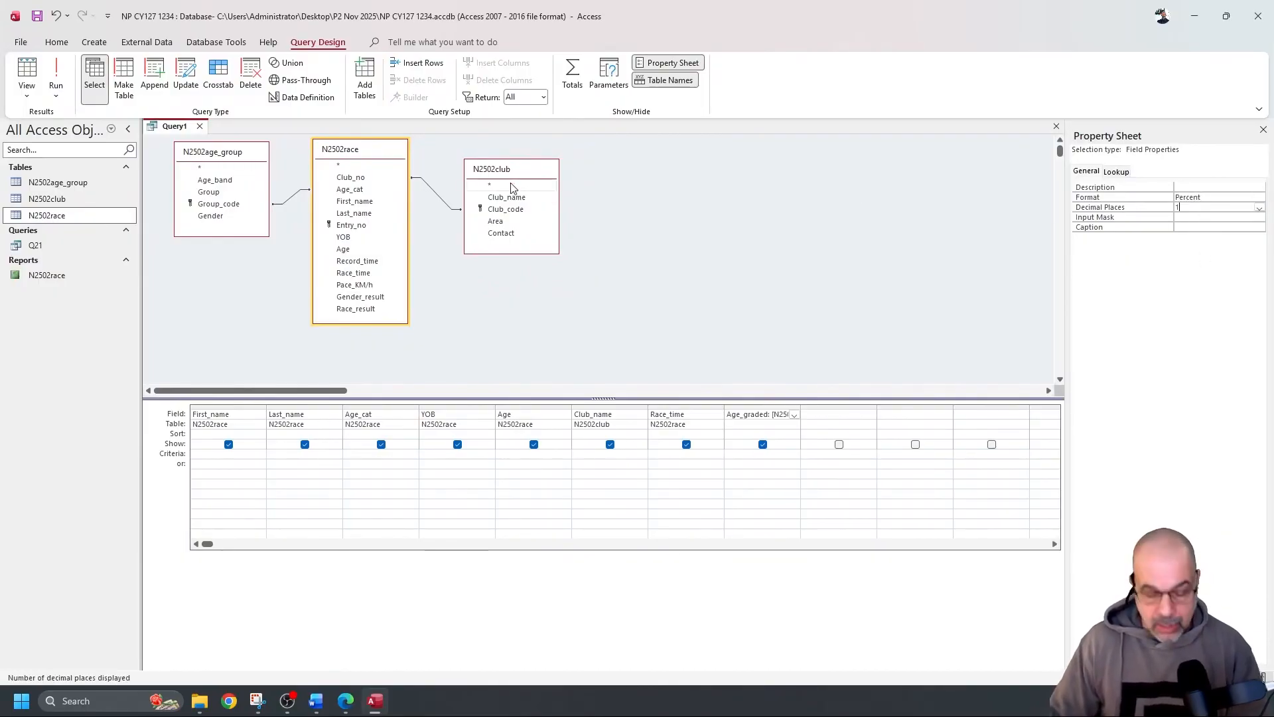
Run the query and check the Age_graded percentage values
{"action": "left_click", "coordinate": [56, 76]}
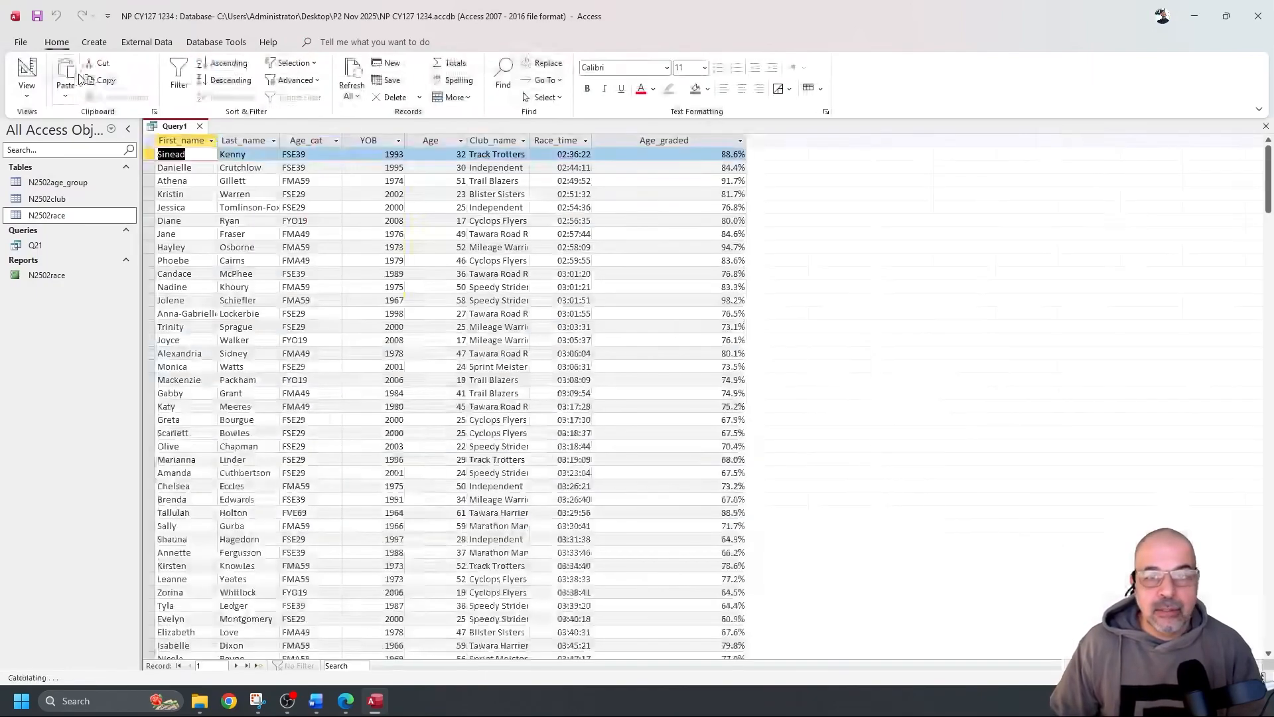
{"action": "left_click", "coordinate": [713, 141]}
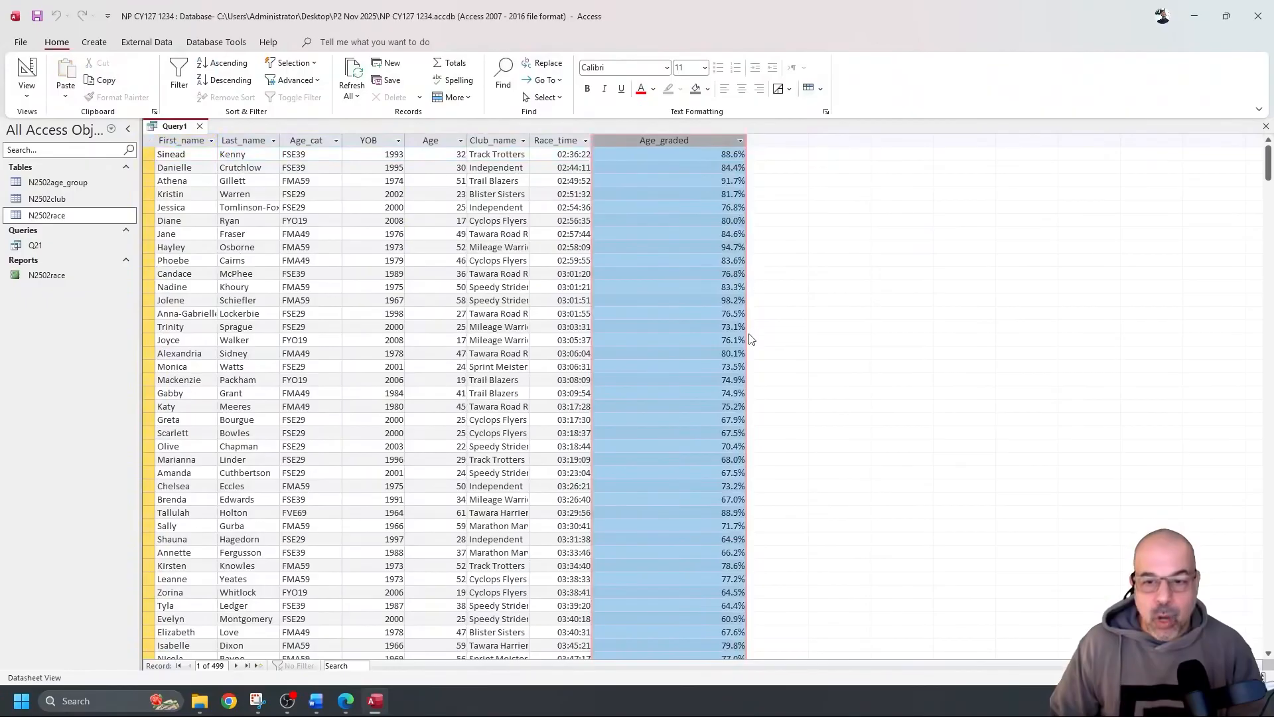
{"action": "left_click", "coordinate": [565, 237]}
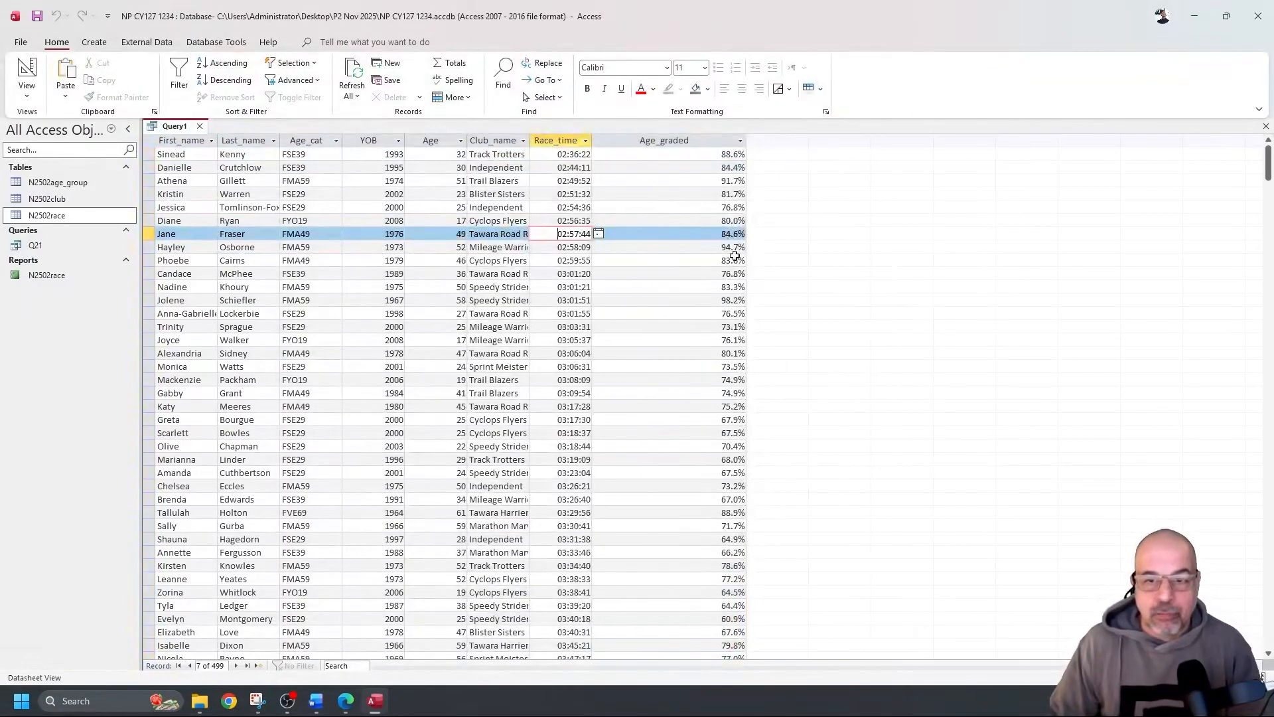
{"action": "left_click", "coordinate": [722, 137]}
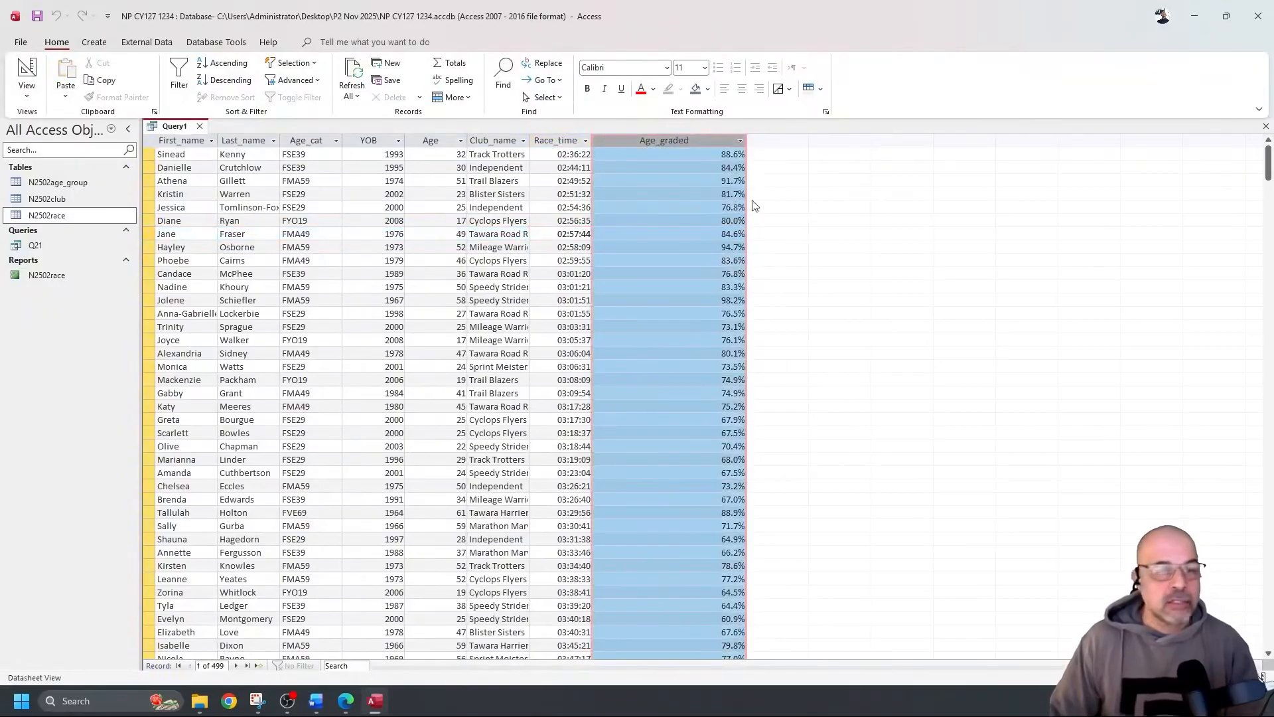
Save the query as Q22 and return to its Design View
{"action": "left_click", "coordinate": [37, 16]}
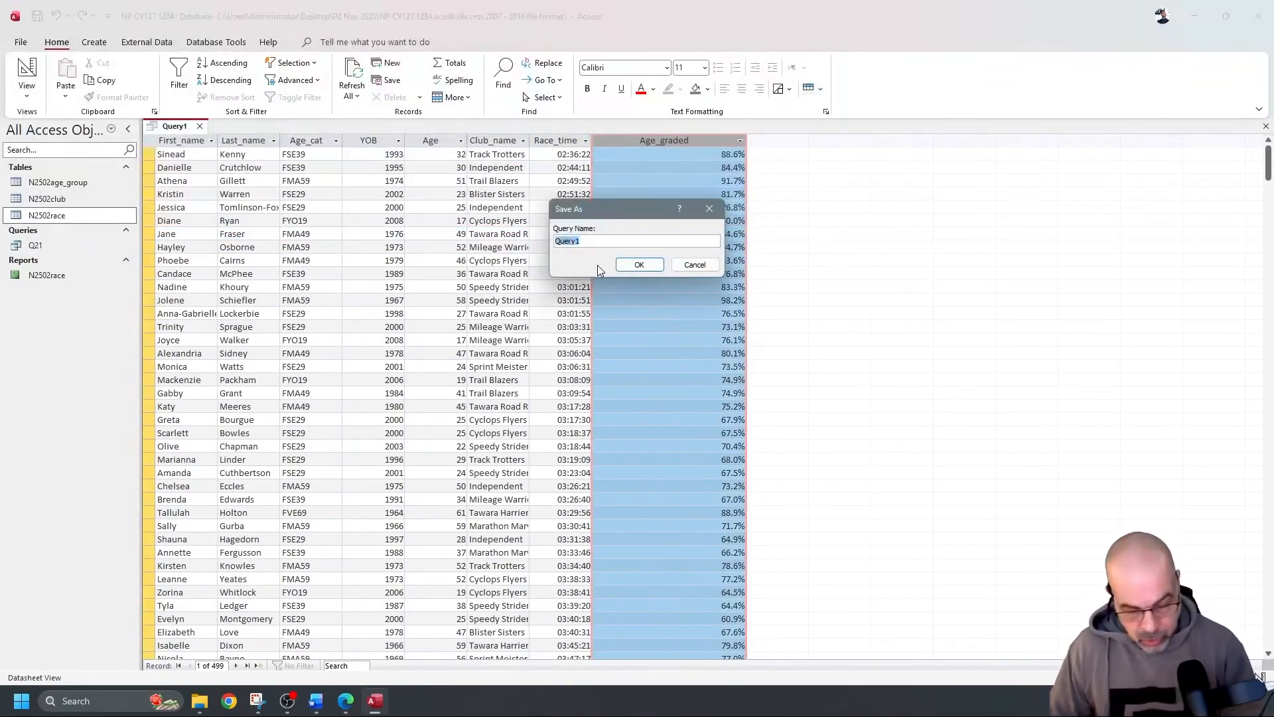
{"action": "type", "text": "Q22"}
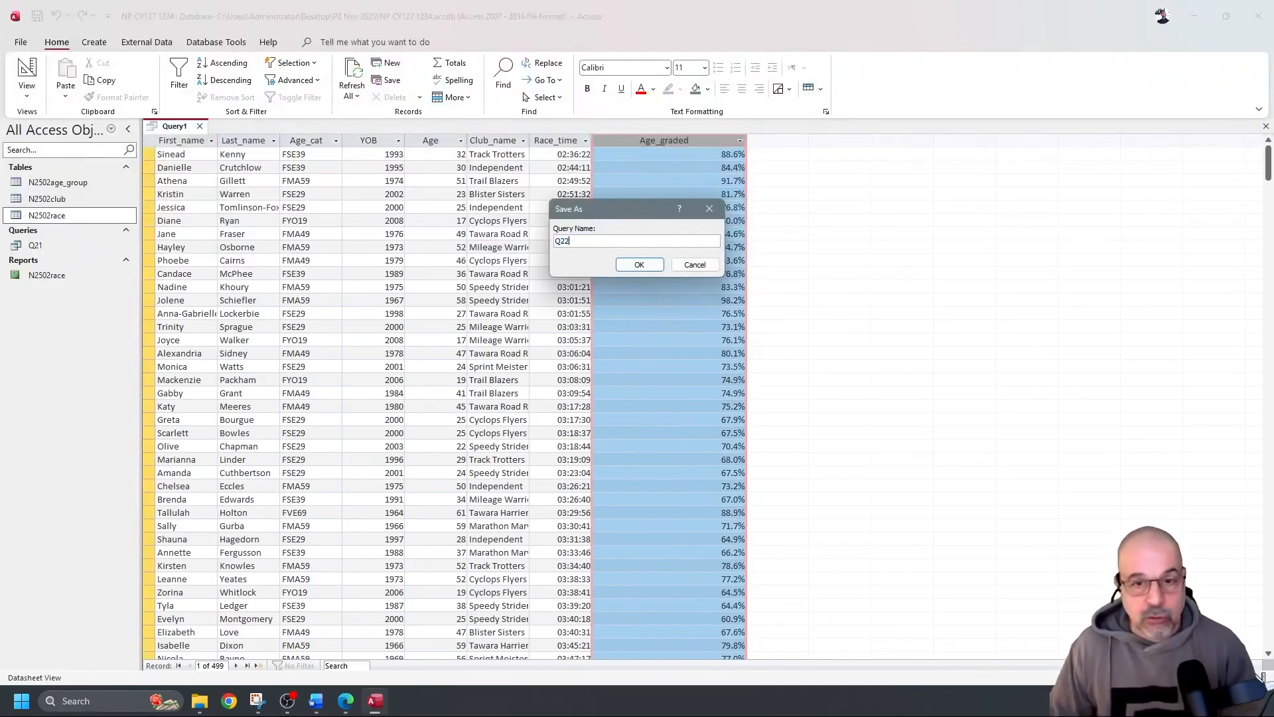
{"action": "left_click", "coordinate": [651, 268]}
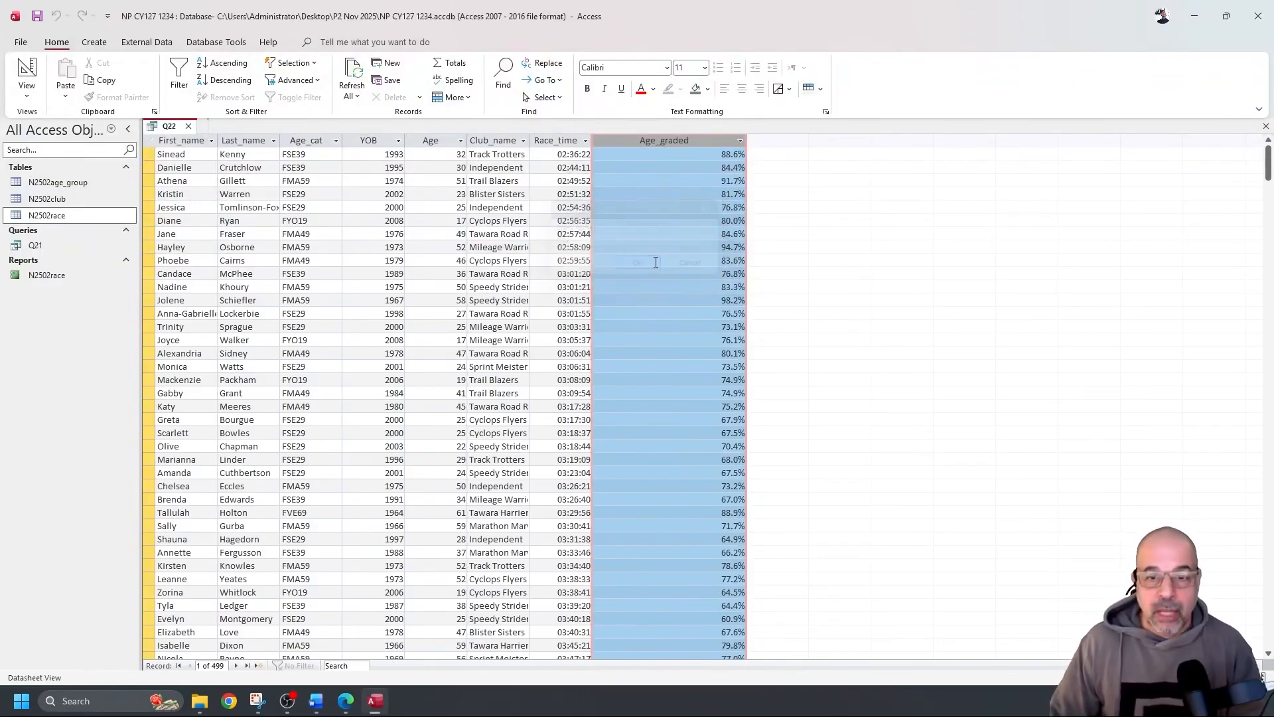
{"action": "left_click", "coordinate": [32, 71]}
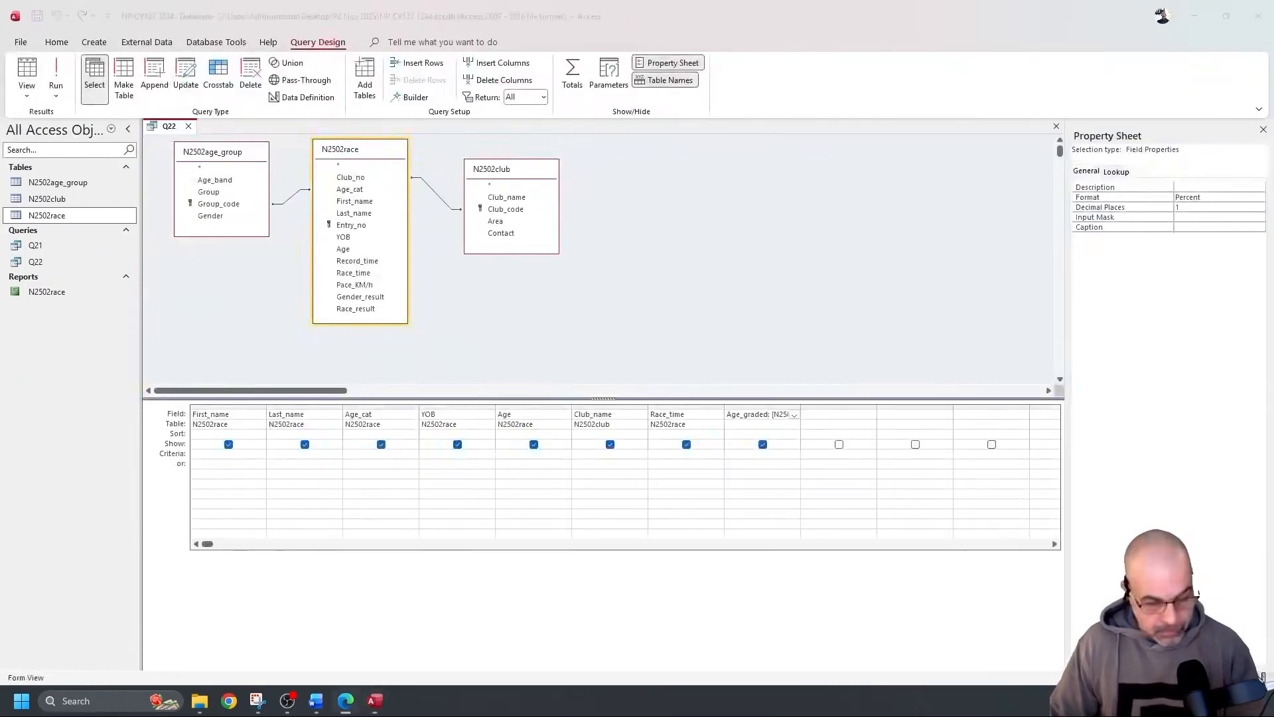
{"action": "key", "text": "alt+Tab"}
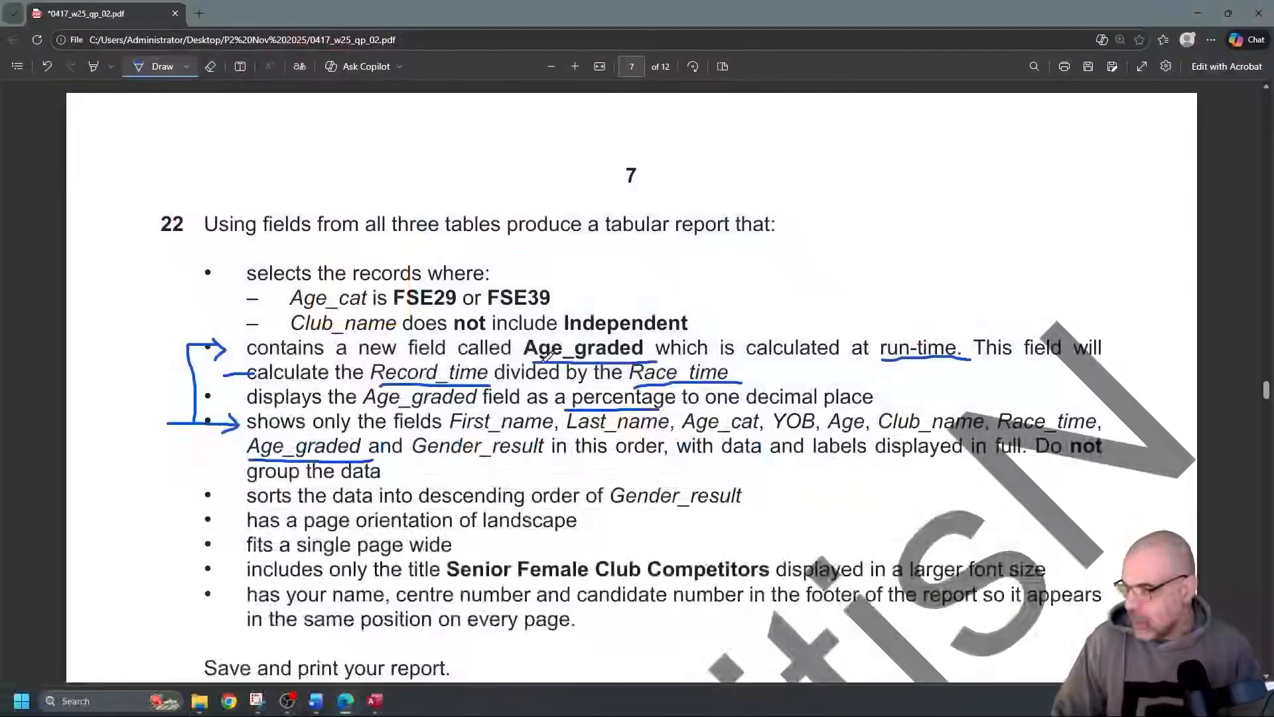
Scroll down question 22 and underline Gender_result in its field list
{"action": "scroll", "coordinate": [398, 279], "scroll_direction": "down", "scroll_amount": 2}
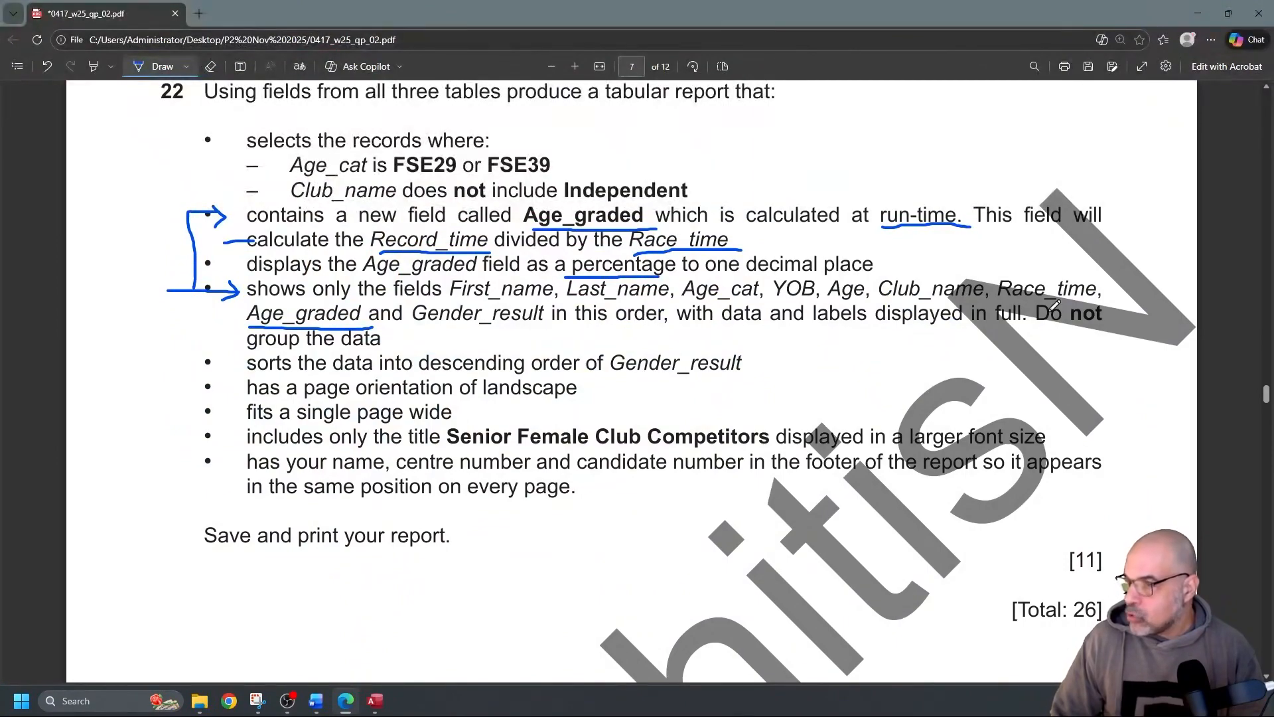
{"action": "scroll", "coordinate": [289, 345], "scroll_direction": "down", "scroll_amount": 1}
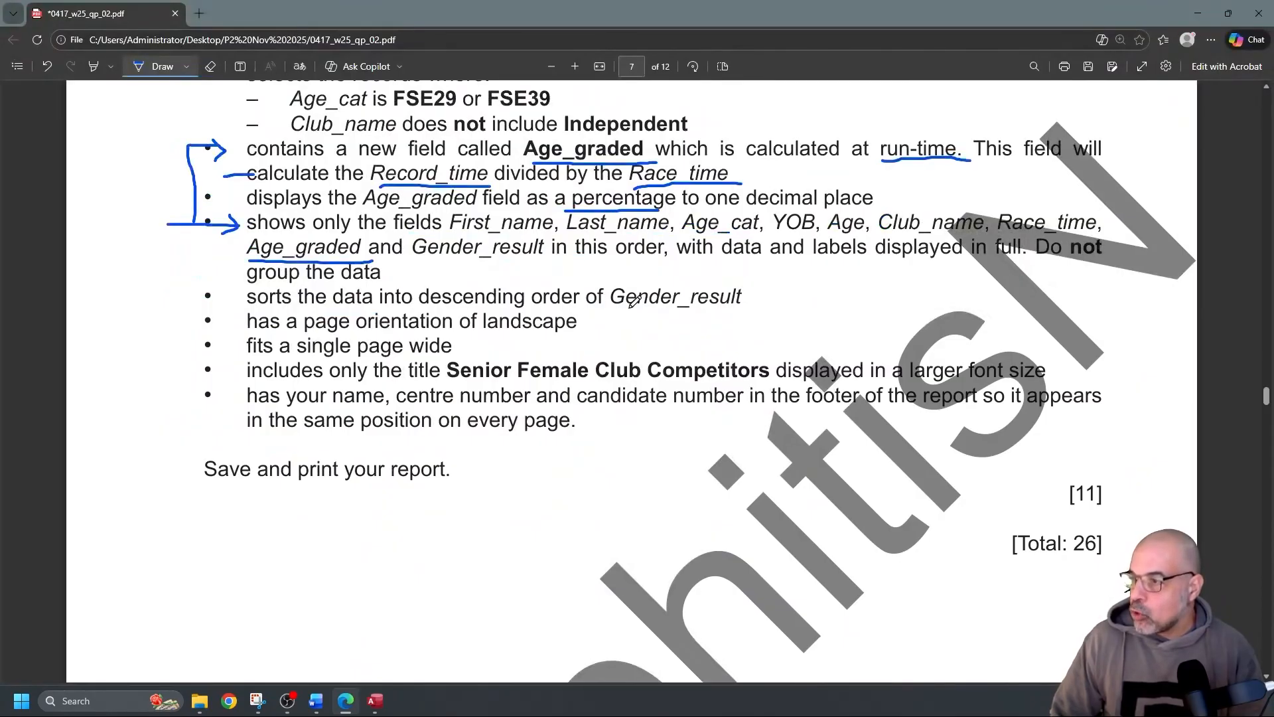
{"action": "left_click_drag", "start_coordinate": [613, 312], "coordinate": [770, 311]}
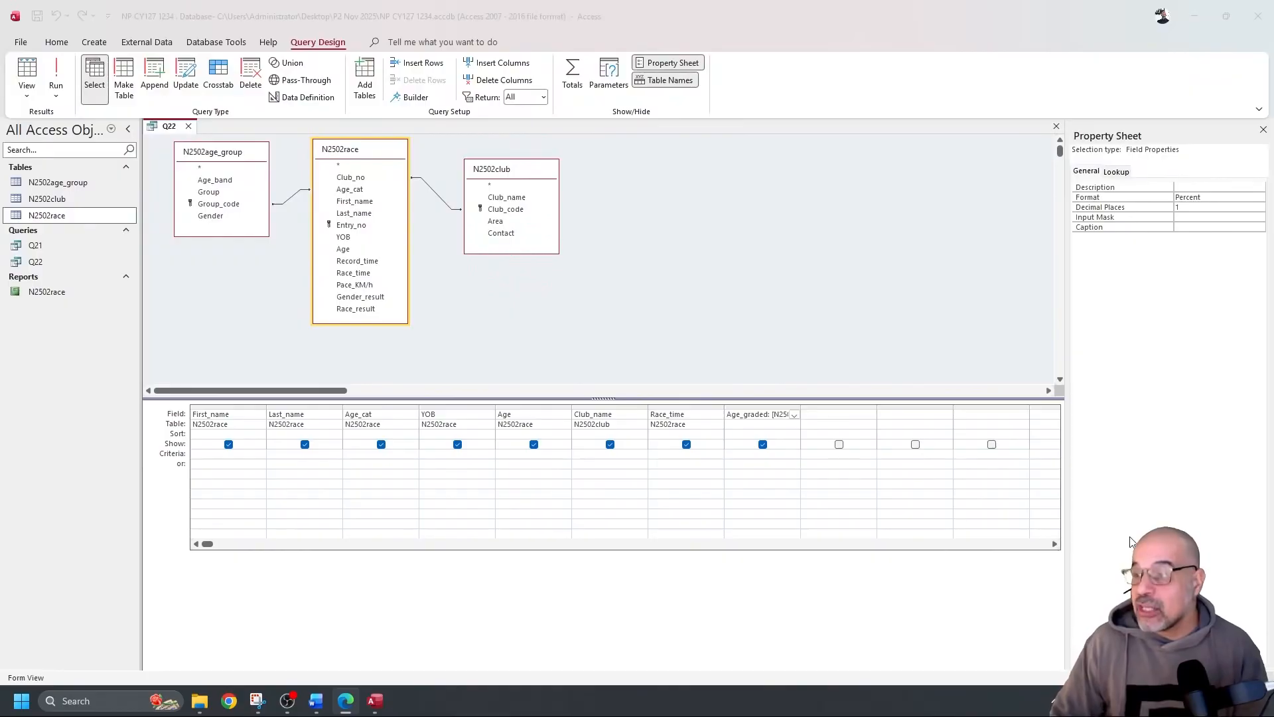
Add Gender_result to the query after Age_graded and preview the results
{"action": "left_click", "coordinate": [827, 415]}
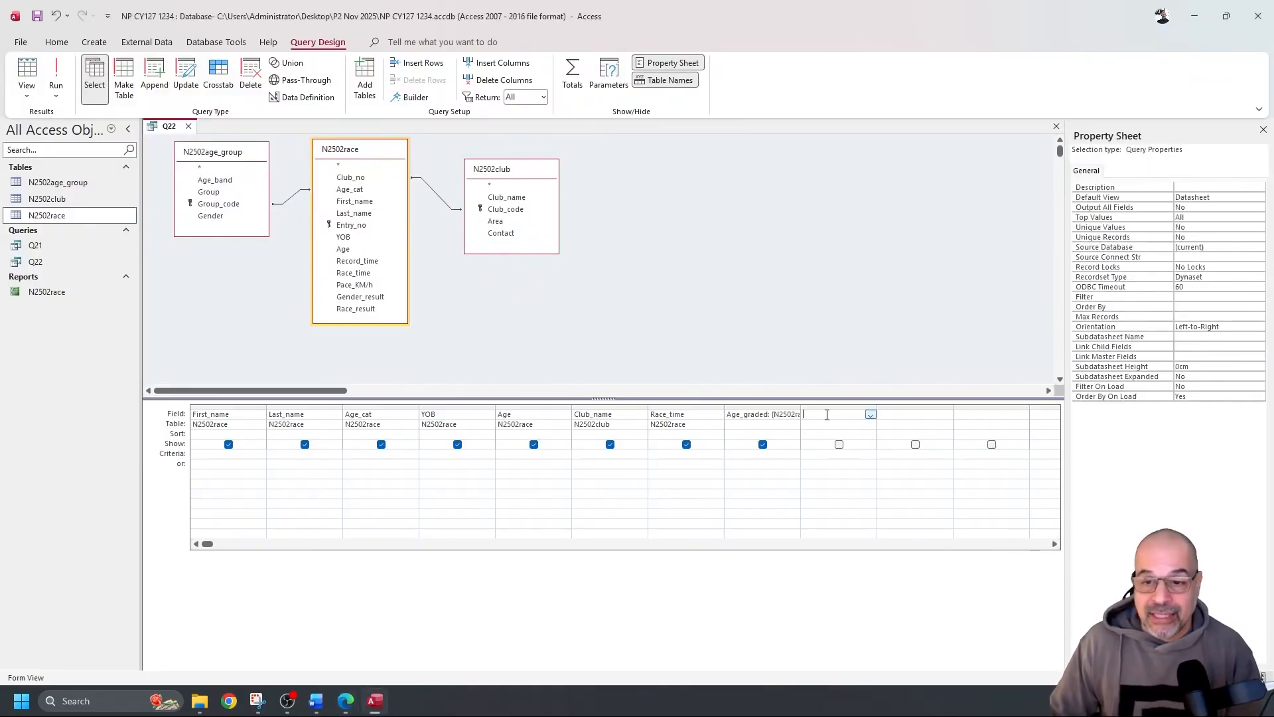
{"action": "double_click", "coordinate": [385, 300]}
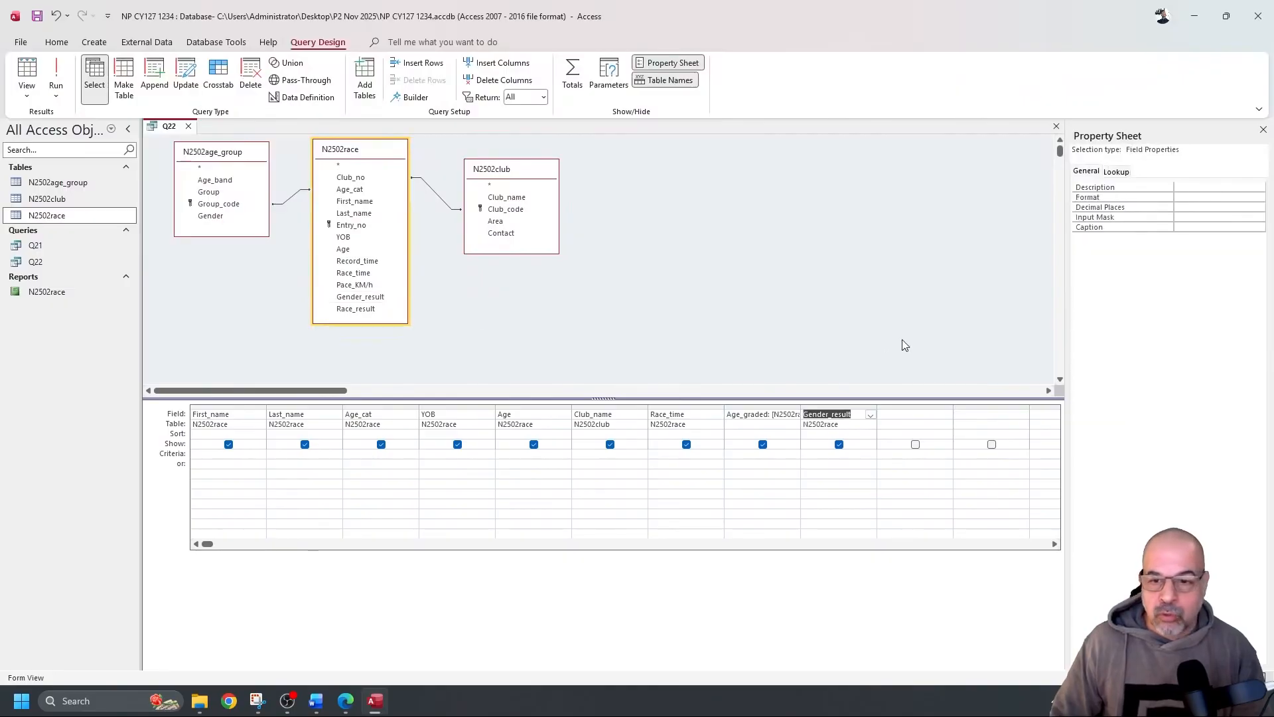
{"action": "left_click", "coordinate": [57, 74]}
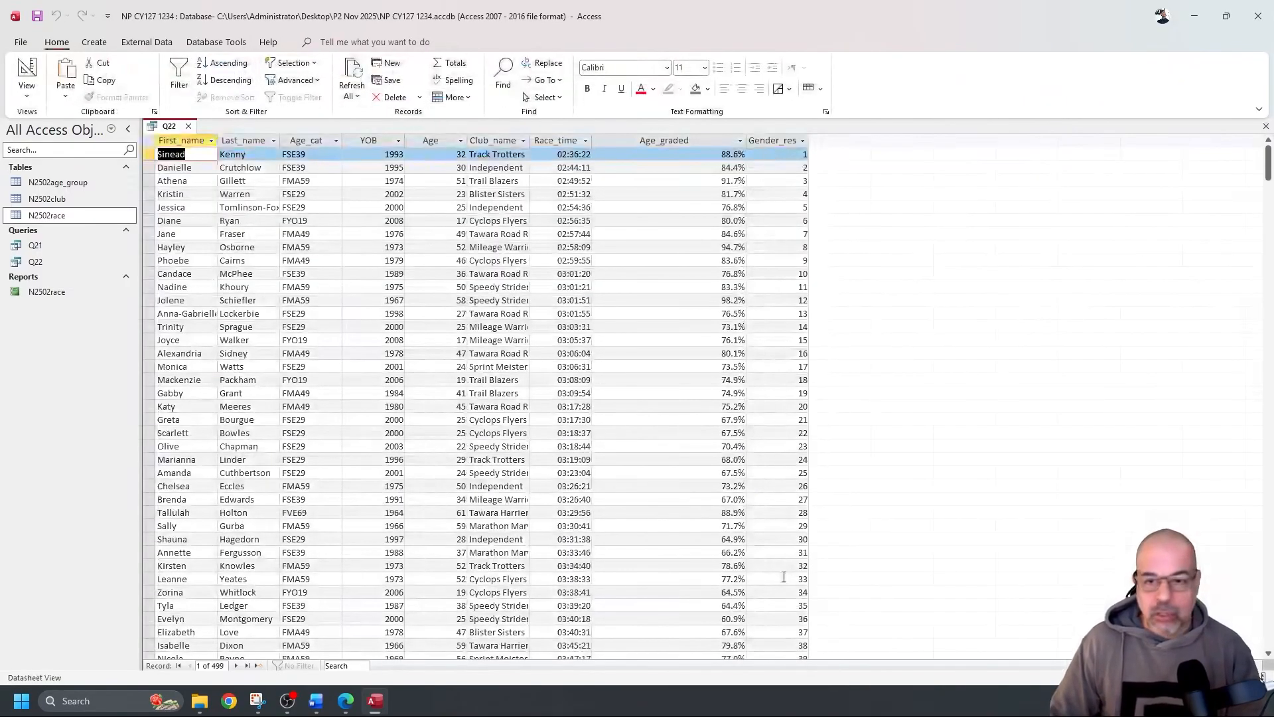
{"action": "left_click", "coordinate": [26, 72]}
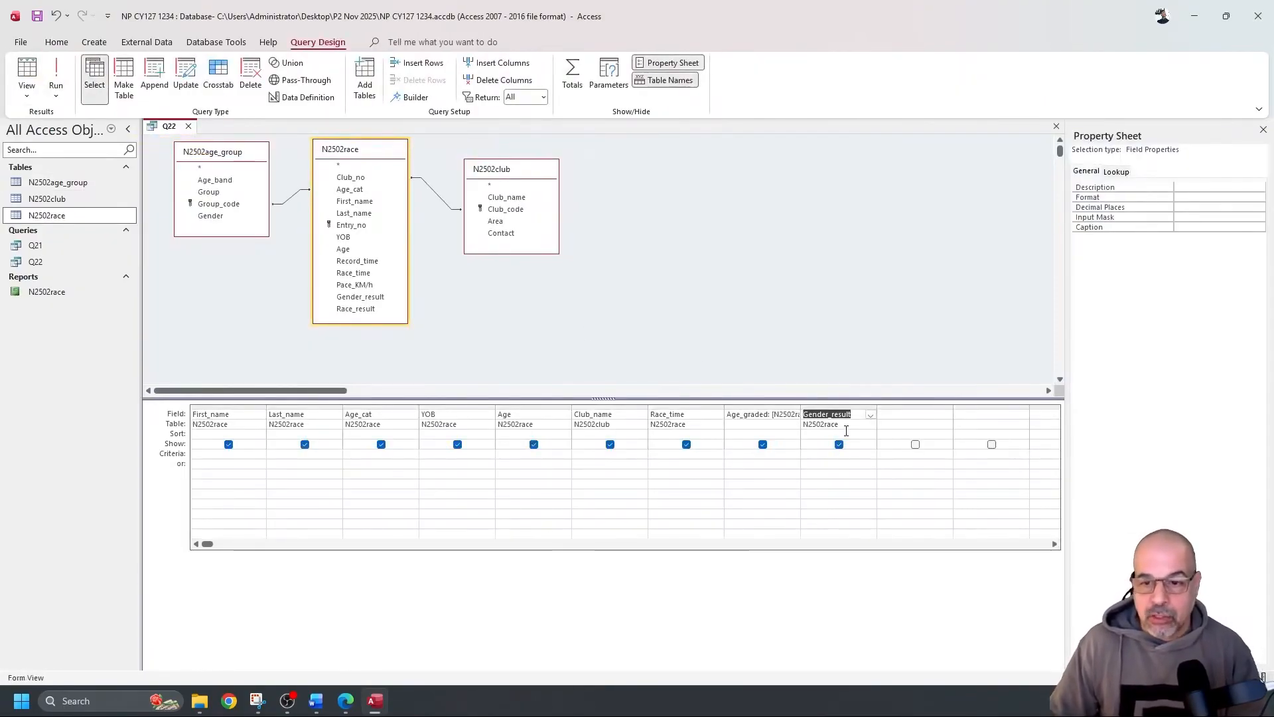
Sort Gender_result in descending order and run Q22 to check the sorted 499 records
{"action": "left_click", "coordinate": [857, 434]}
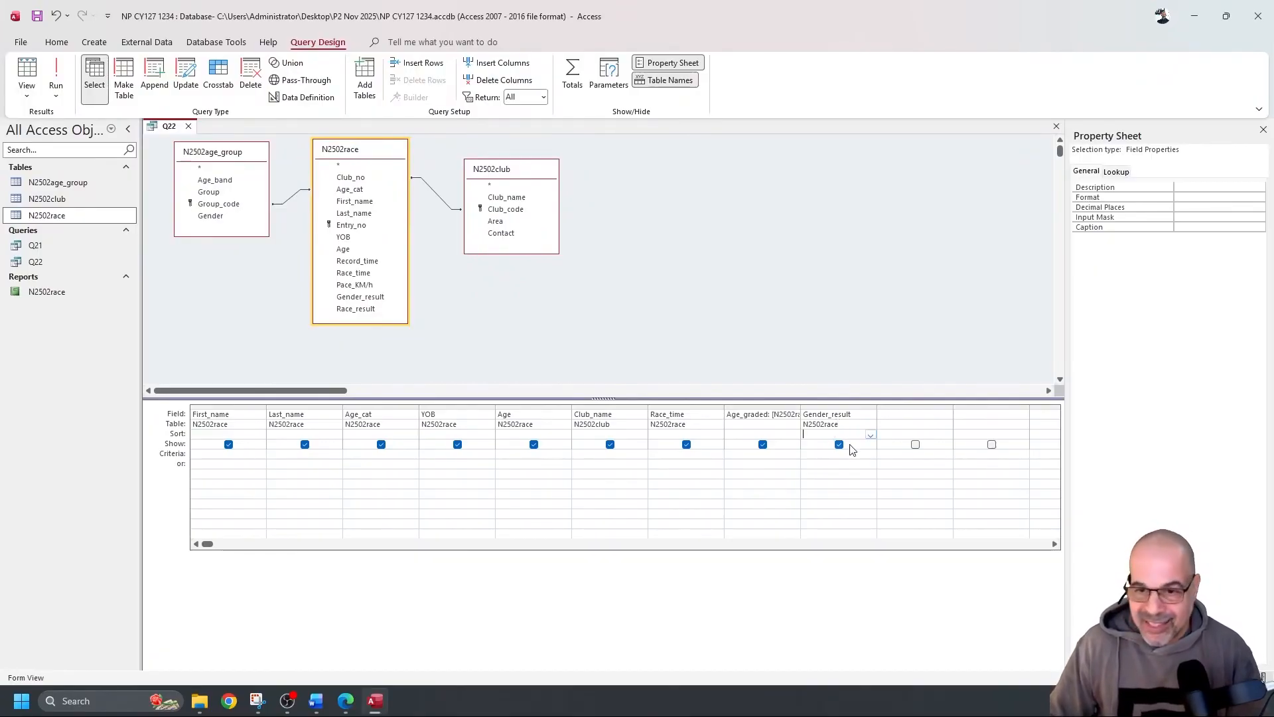
{"action": "left_click", "coordinate": [868, 435]}
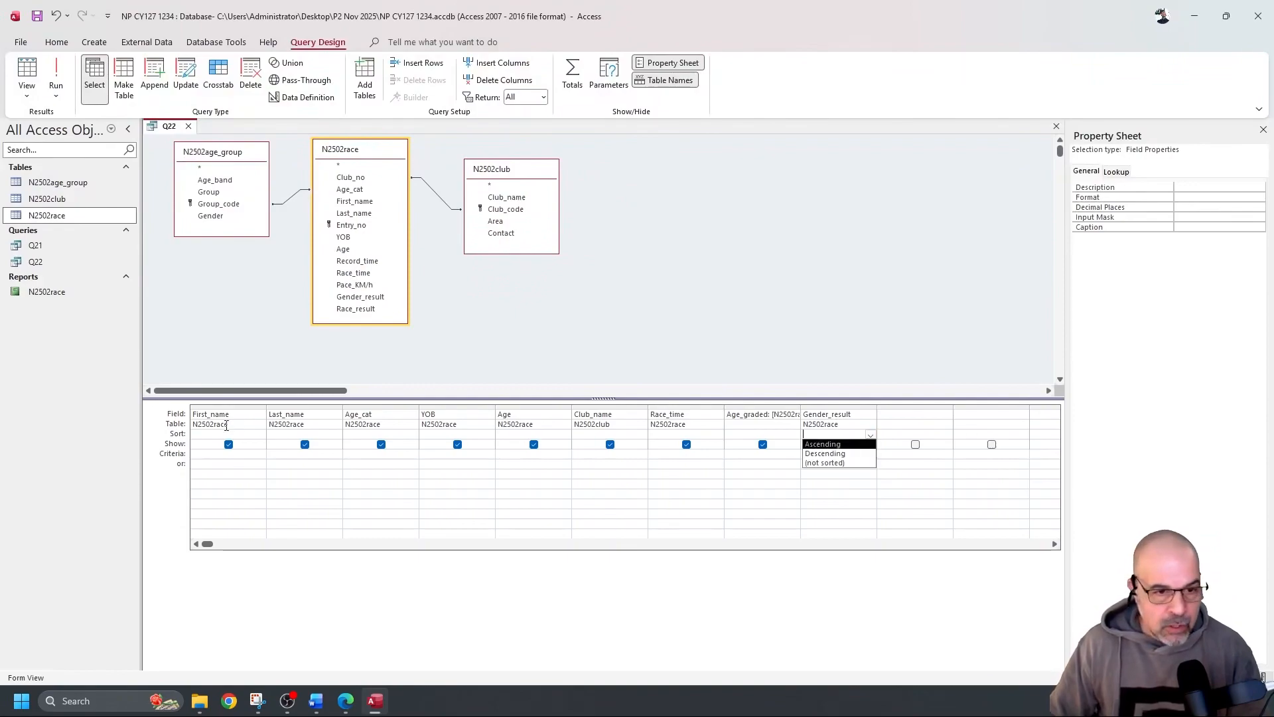
{"action": "left_click", "coordinate": [829, 454]}
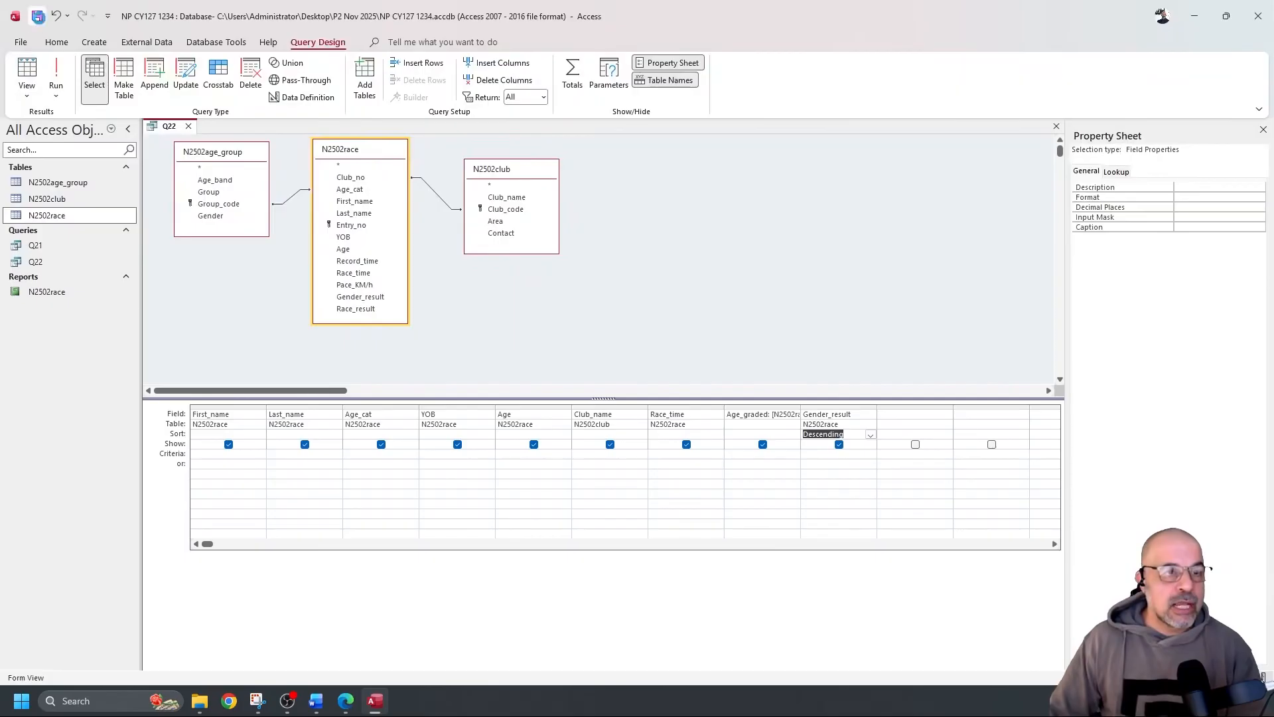
{"action": "left_click", "coordinate": [57, 71]}
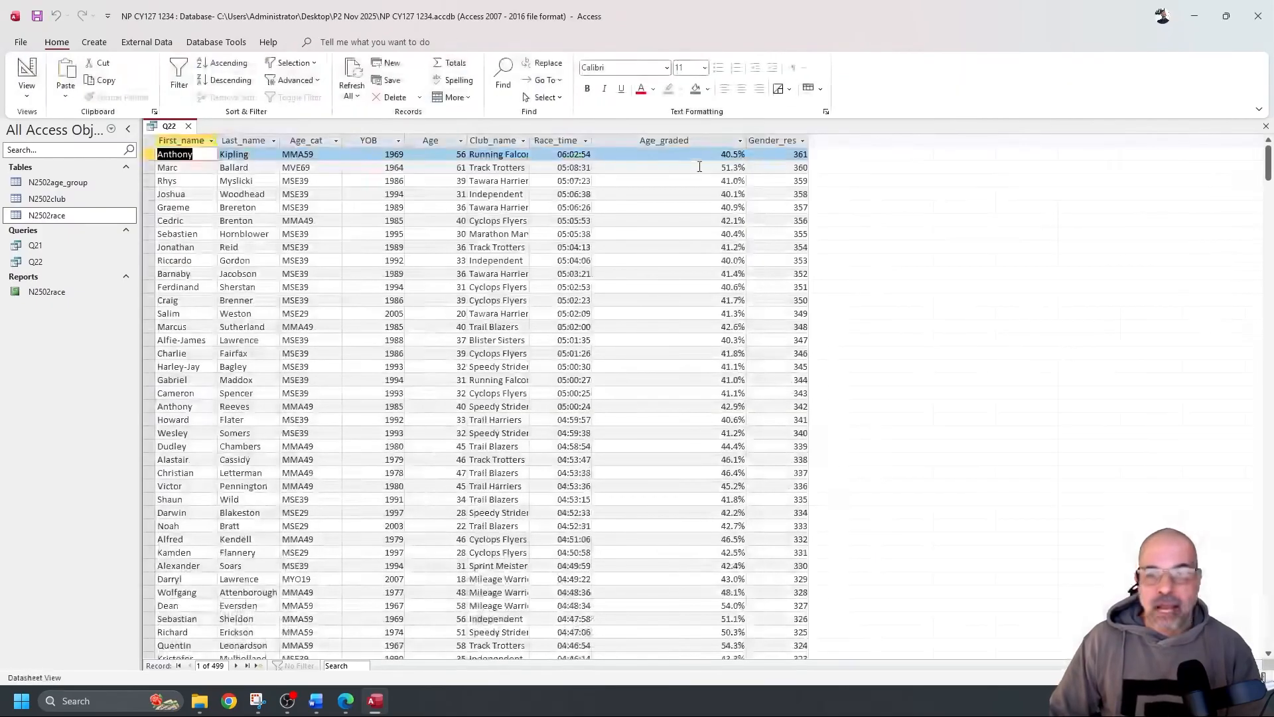
{"action": "scroll", "coordinate": [794, 169], "scroll_direction": "down", "scroll_amount": 19}
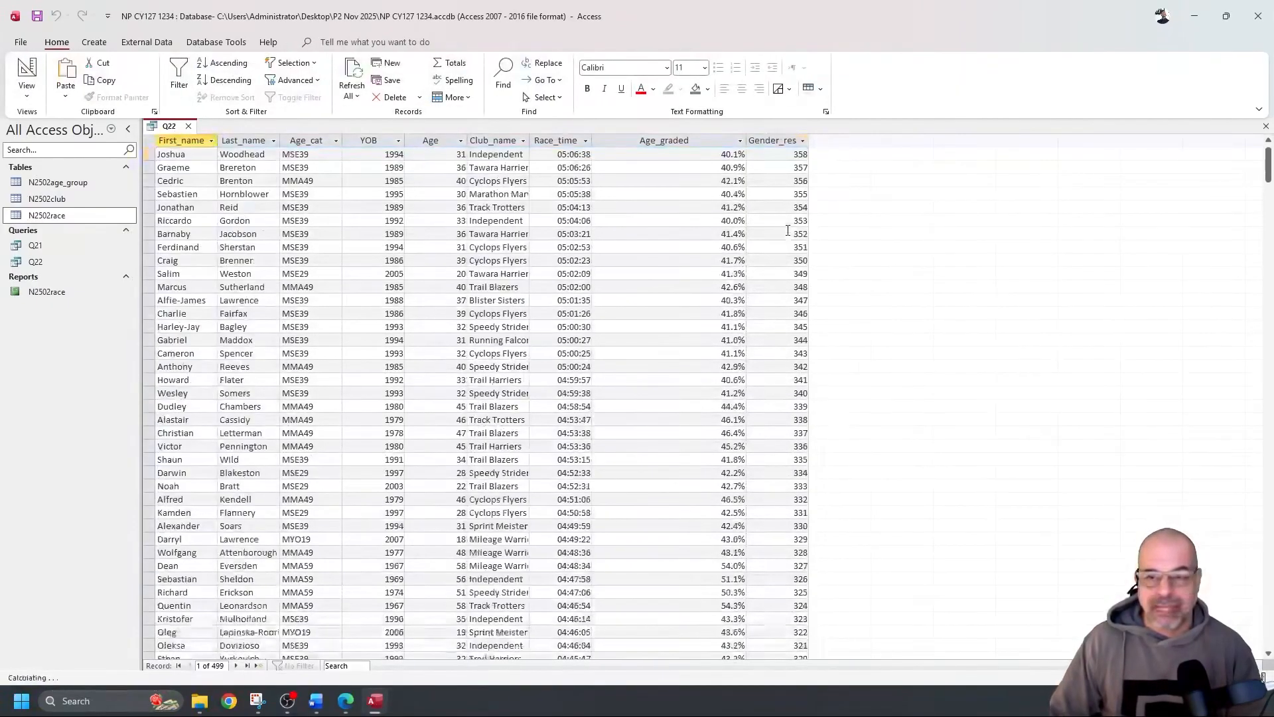
{"action": "scroll", "coordinate": [789, 239], "scroll_direction": "down", "scroll_amount": 20}
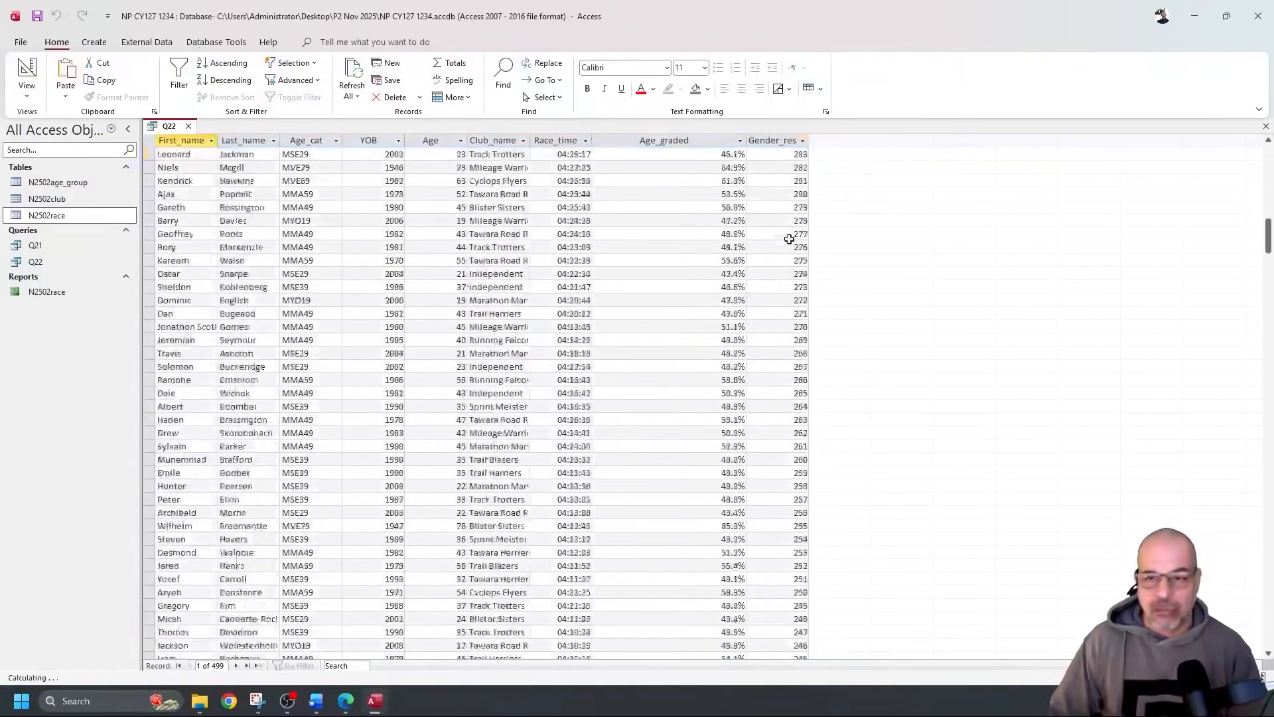
{"action": "scroll", "coordinate": [795, 241], "scroll_direction": "up", "scroll_amount": 16}
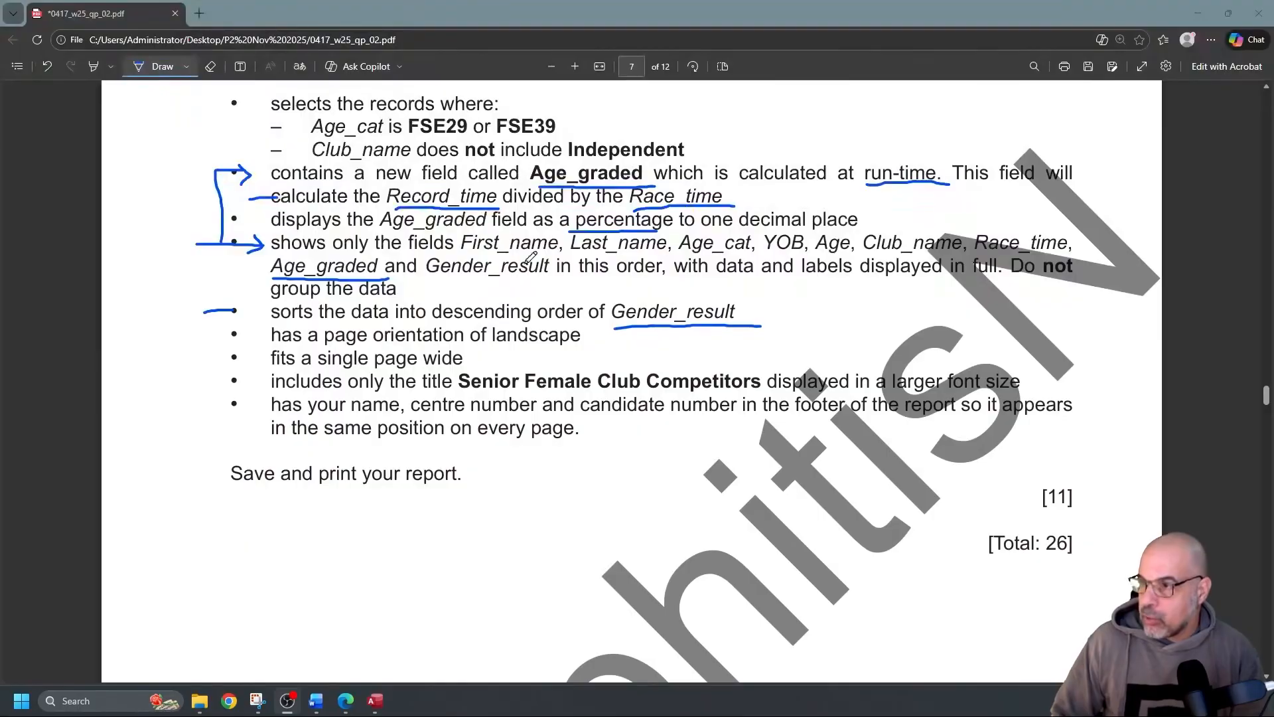
Bracket the Age_cat and Club_name criteria and underline 'FSE29 or FSE39' in question 22
{"action": "mouse_move", "coordinate": [293, 123]}
{"action": "left_mouse_down"}
{"action": "mouse_move", "coordinate": [247, 118]}
{"action": "mouse_move", "coordinate": [249, 147]}
{"action": "mouse_move", "coordinate": [282, 160]}
{"action": "left_mouse_up"}
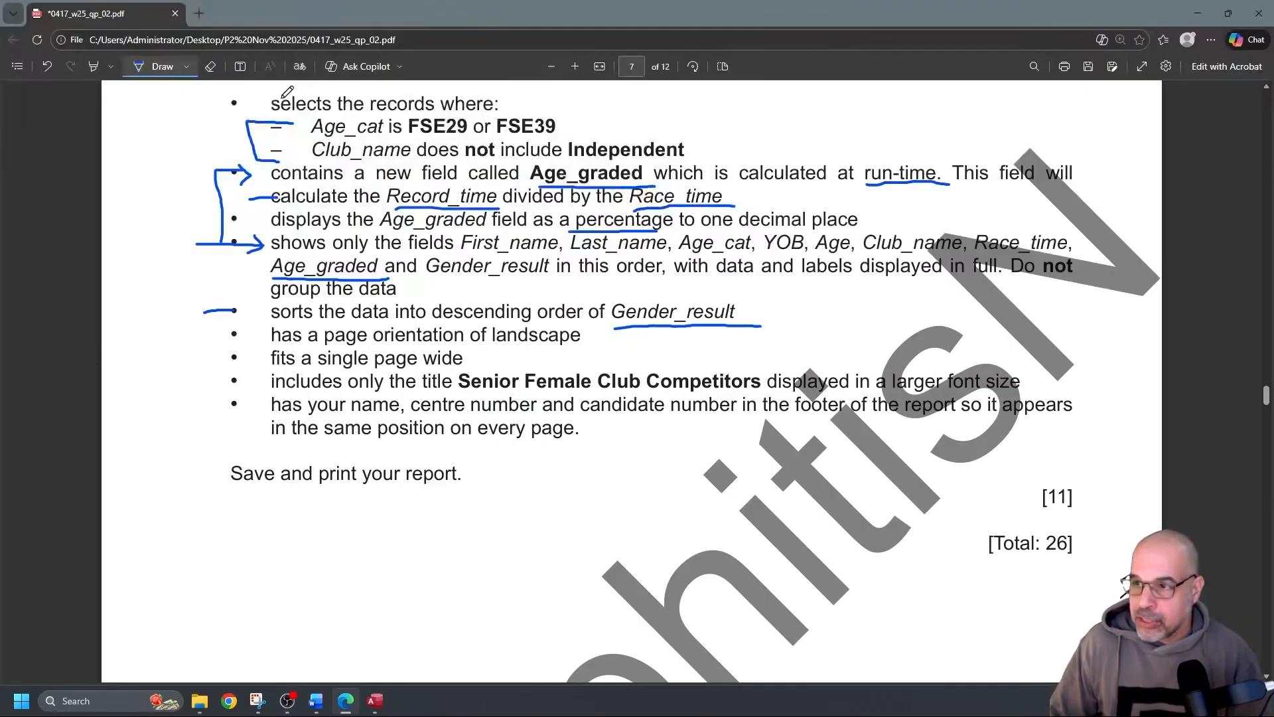
{"action": "left_click", "coordinate": [141, 66]}
{"action": "mouse_move", "coordinate": [399, 119]}
{"action": "left_mouse_down"}
{"action": "mouse_move", "coordinate": [489, 131]}
{"action": "mouse_move", "coordinate": [416, 128]}
{"action": "left_mouse_up"}
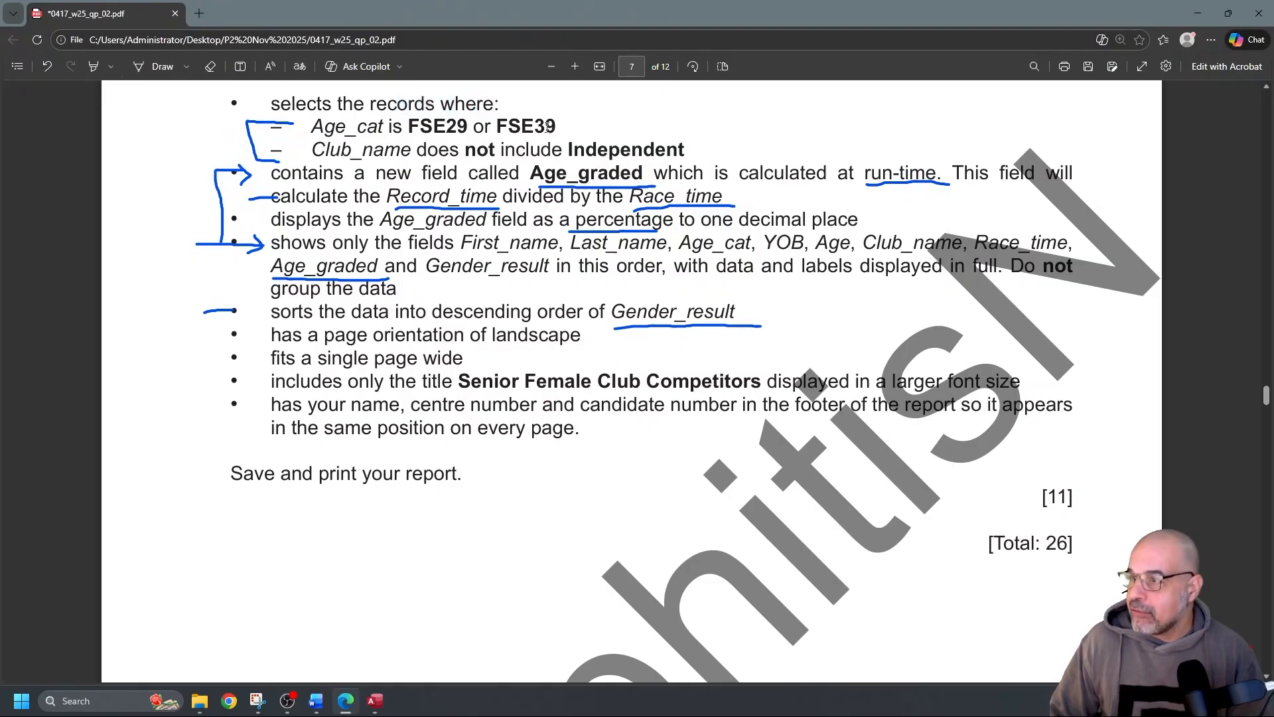
{"action": "left_click_drag", "start_coordinate": [550, 126], "coordinate": [271, 103]}
{"action": "mouse_move", "coordinate": [512, 126]}
{"action": "left_mouse_down"}
{"action": "mouse_move", "coordinate": [556, 127]}
{"action": "mouse_move", "coordinate": [511, 127]}
{"action": "left_mouse_up"}
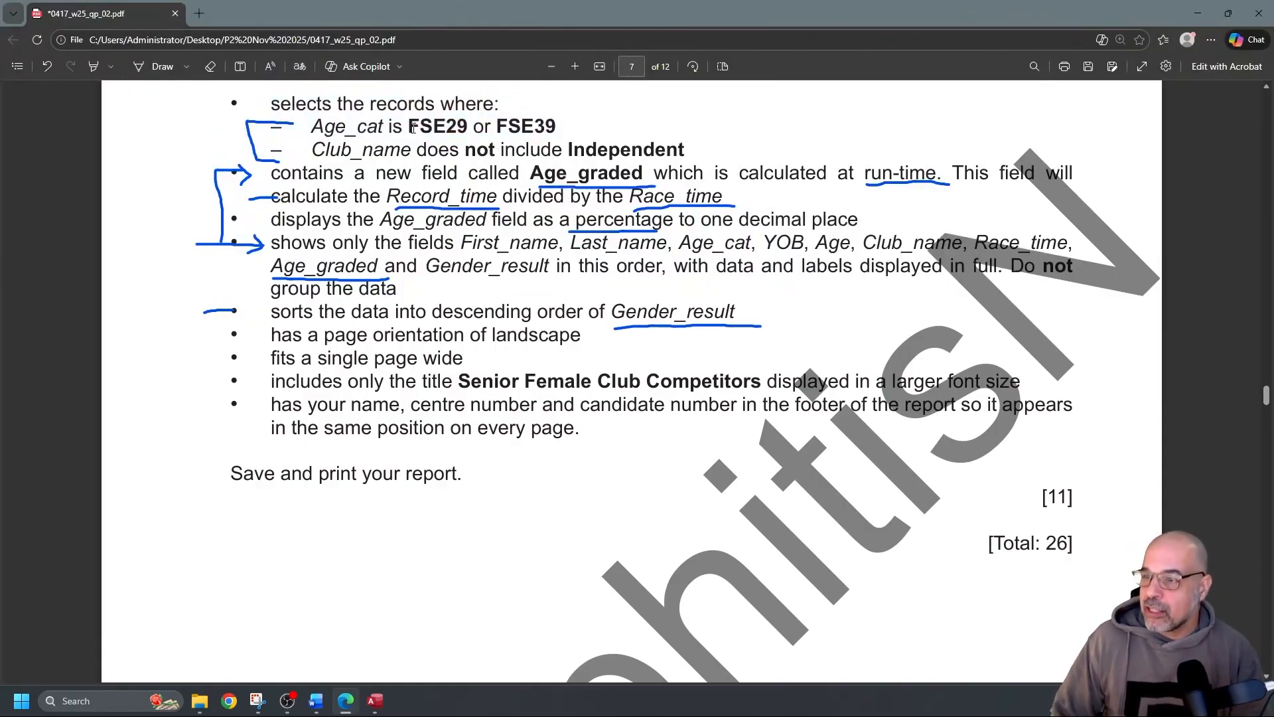
{"action": "left_click", "coordinate": [159, 67]}
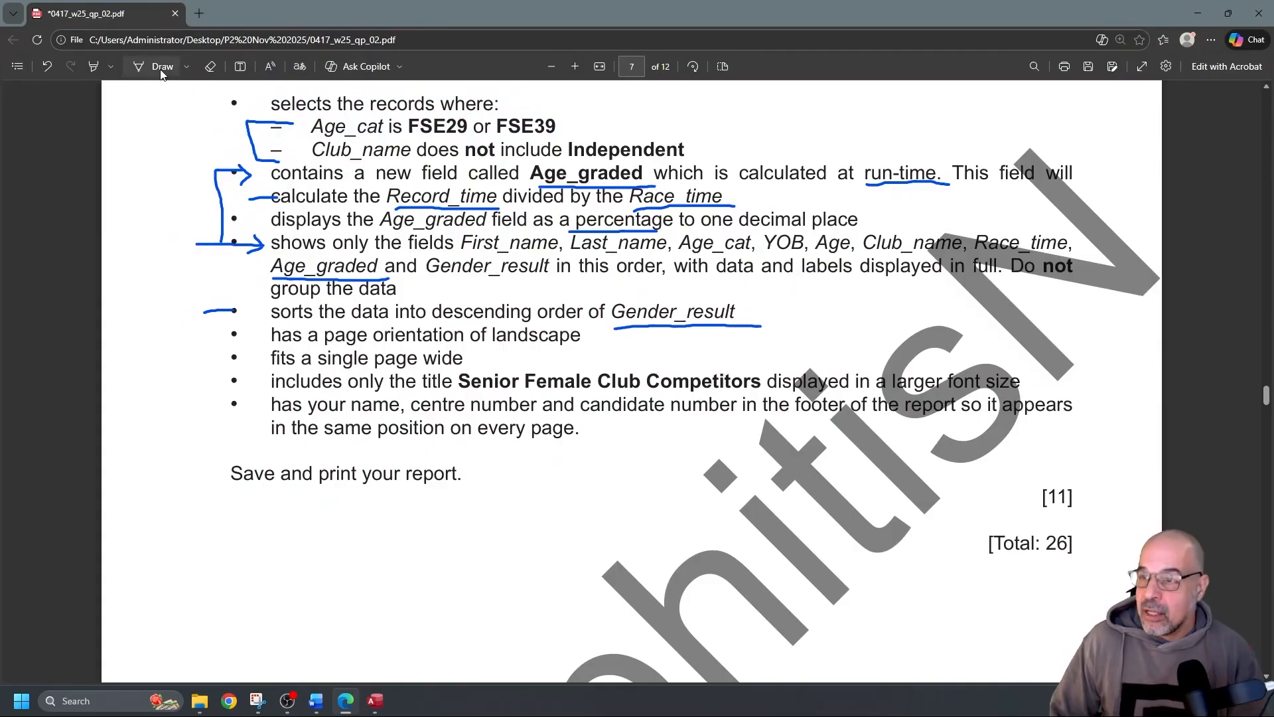
{"action": "left_click_drag", "start_coordinate": [409, 140], "coordinate": [564, 133]}
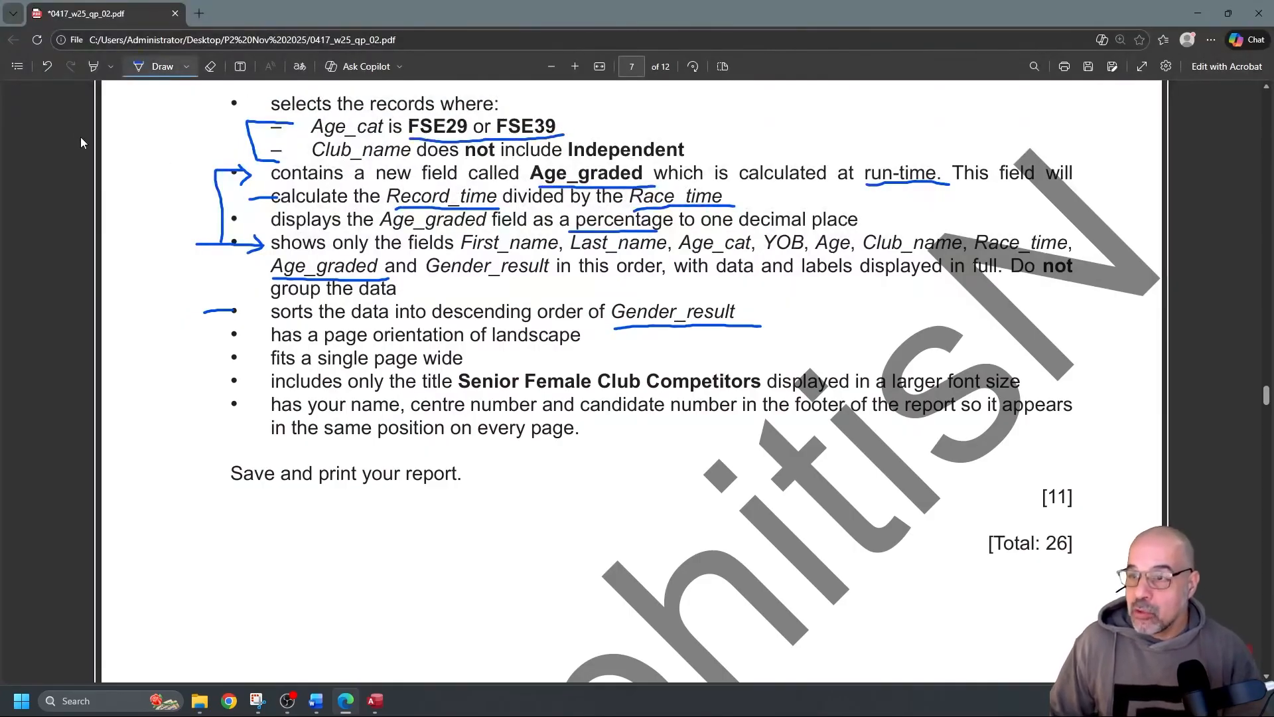
{"action": "key", "text": "alt+Tab"}
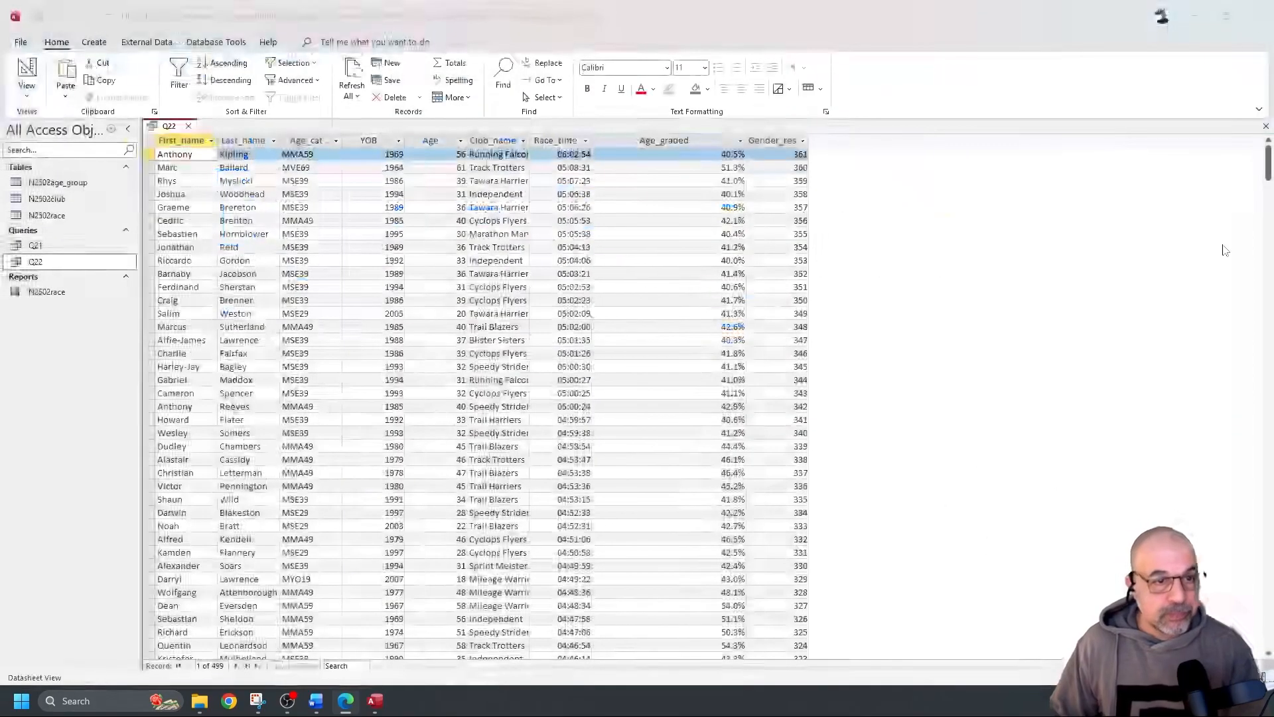
Enter FSE29 or FSE39 as the Age_cat criterion and run Q22 to check its 58 records
{"action": "left_click", "coordinate": [32, 75]}
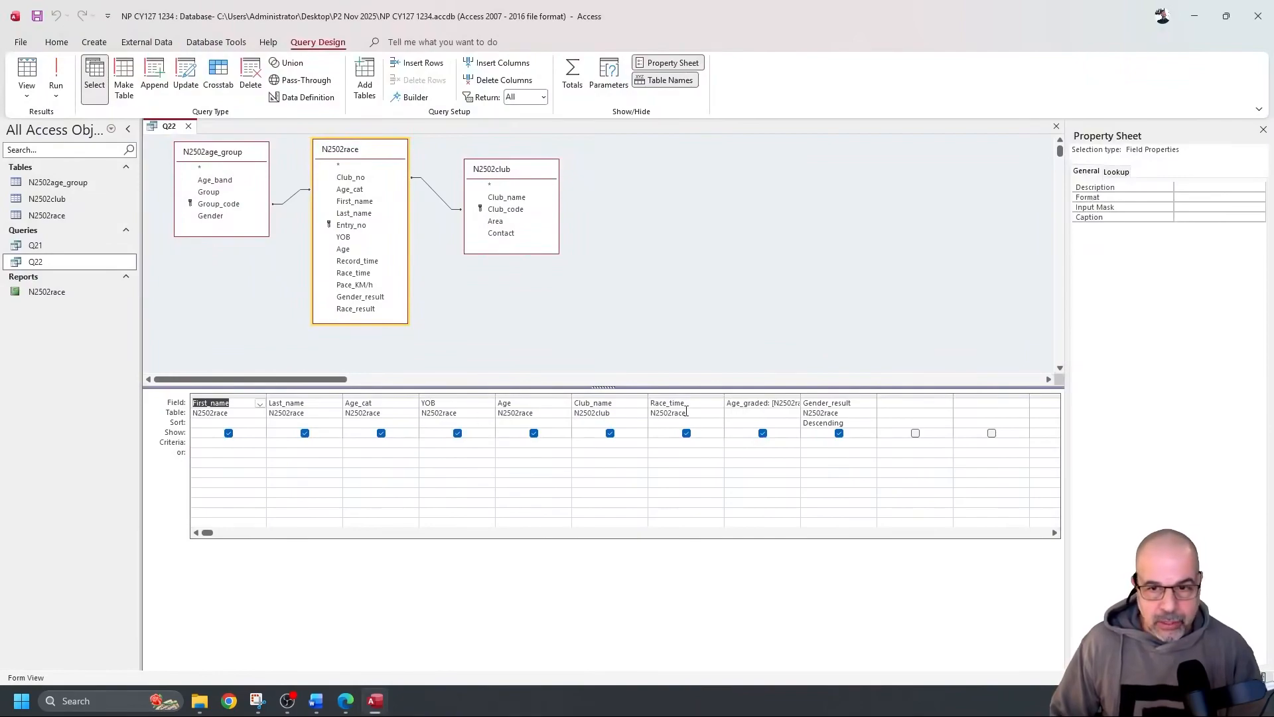
{"action": "left_click", "coordinate": [384, 449]}
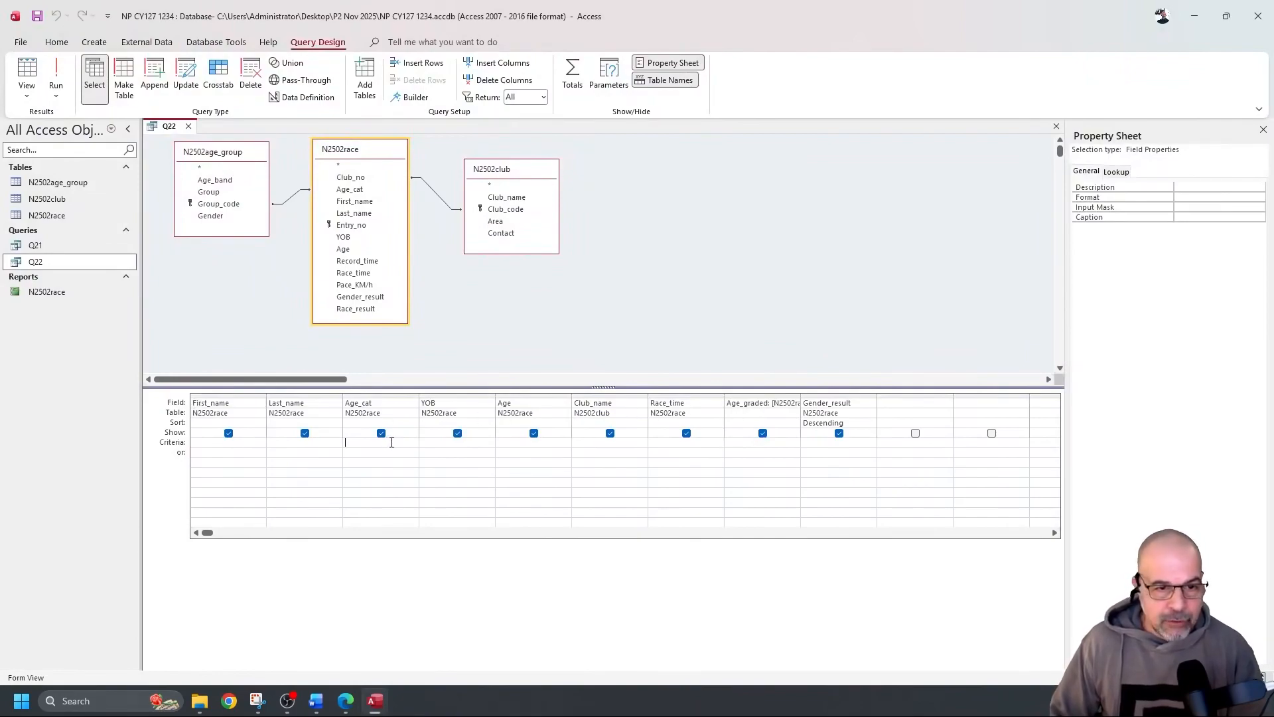
{"action": "type", "text": "FSE29 or"}
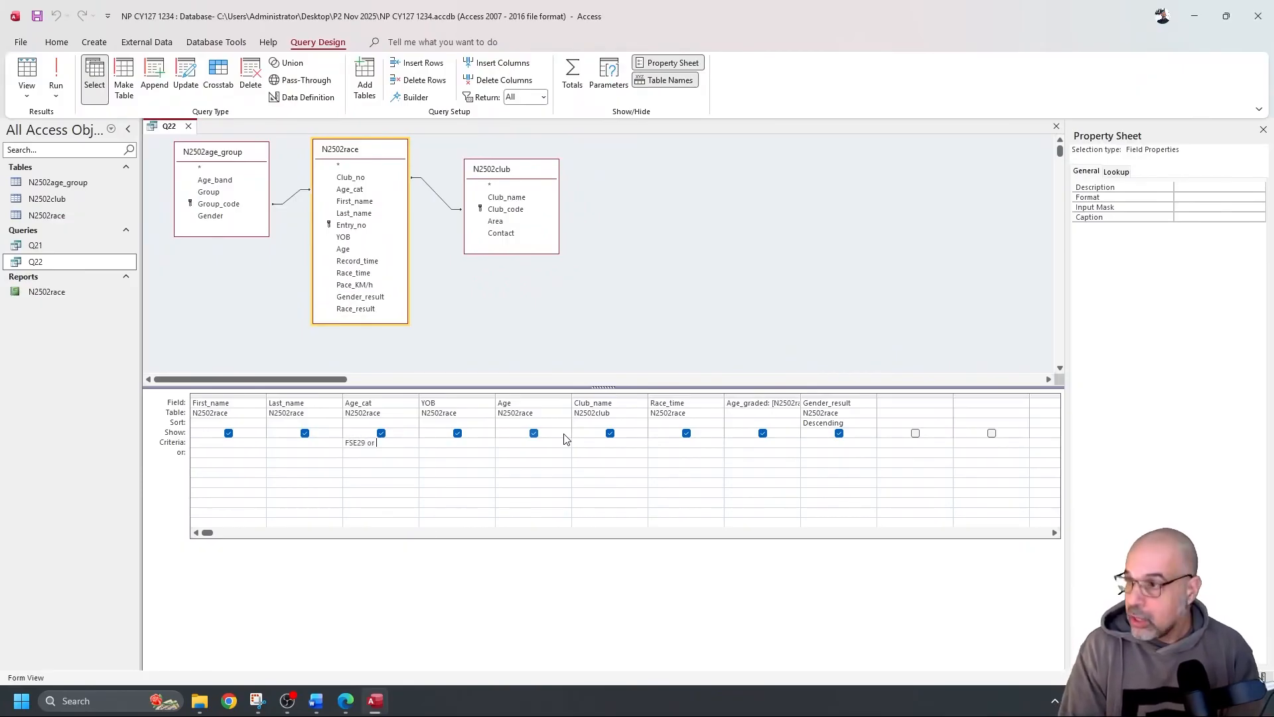
{"action": "type", "text": " FSE39"}
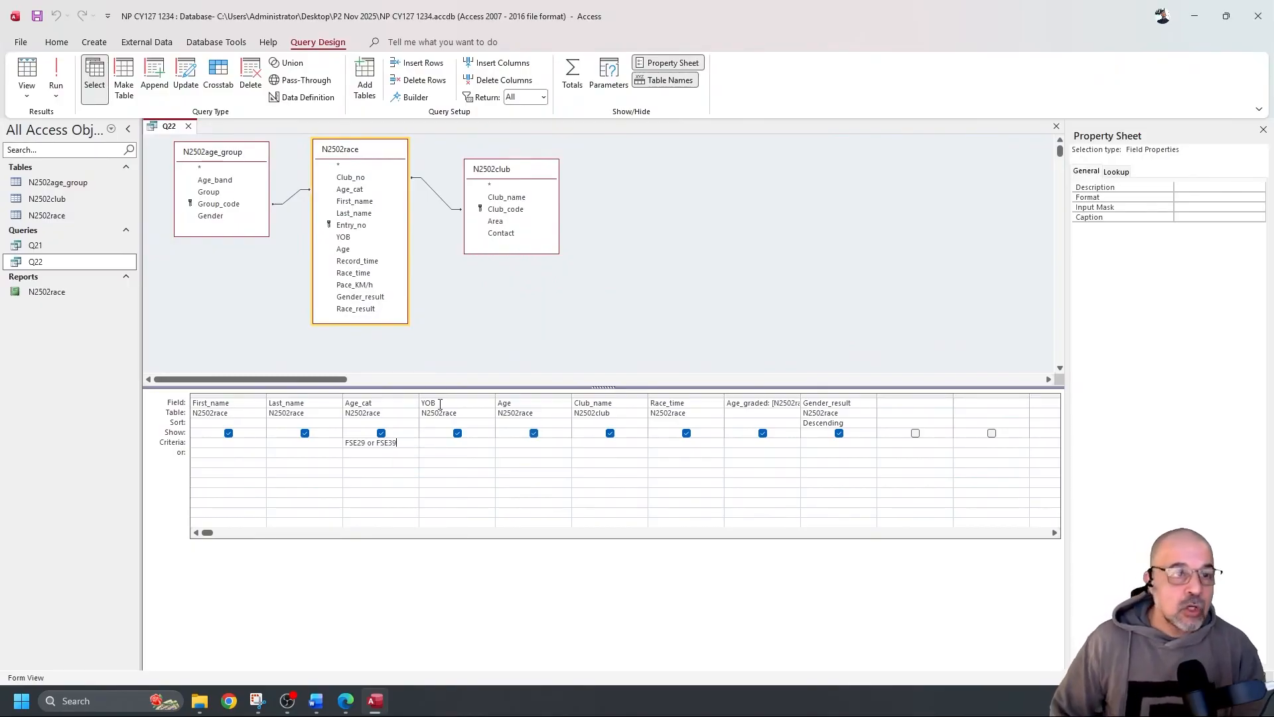
{"action": "left_click", "coordinate": [57, 75]}
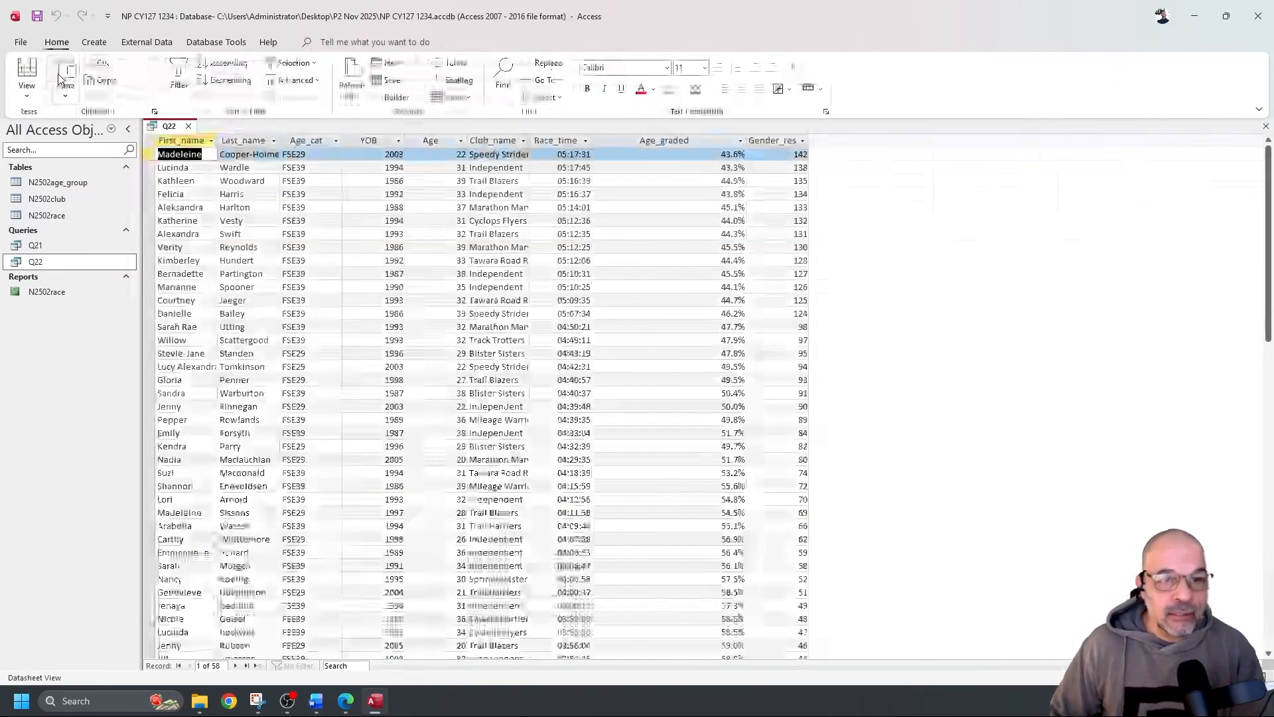
{"action": "left_click", "coordinate": [306, 140]}
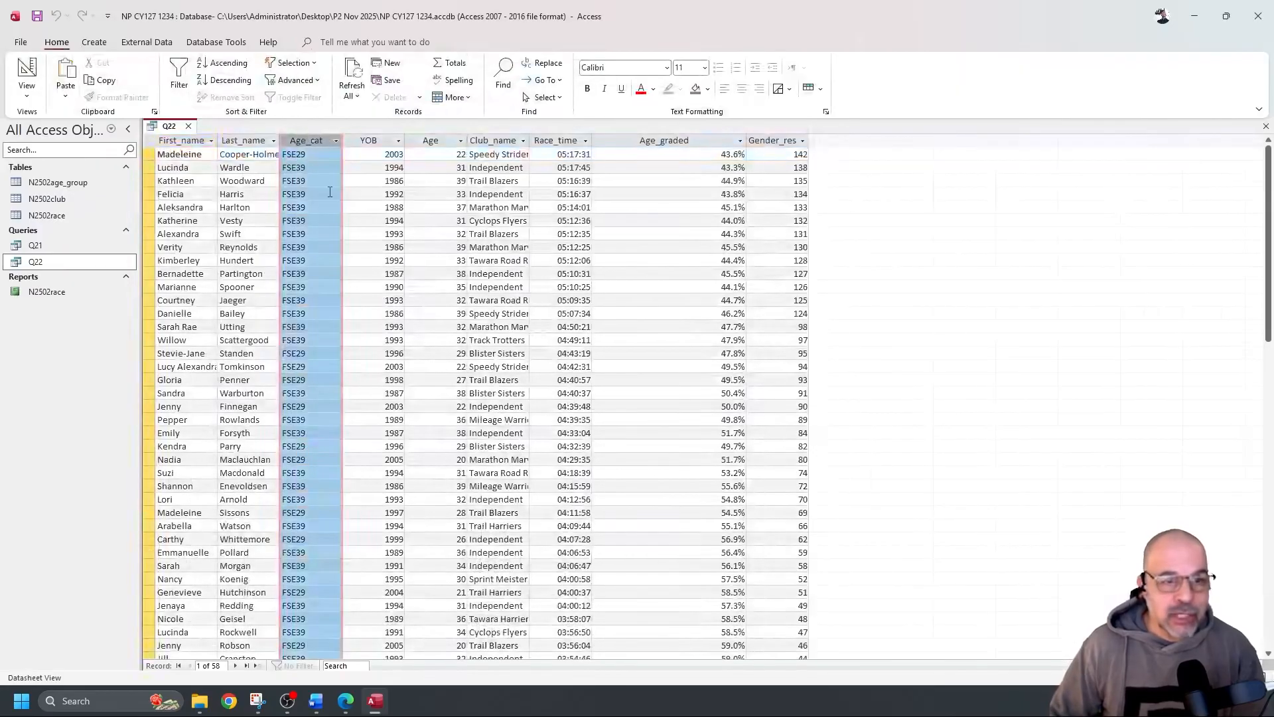
{"action": "scroll", "coordinate": [319, 185], "scroll_direction": "down", "scroll_amount": 5}
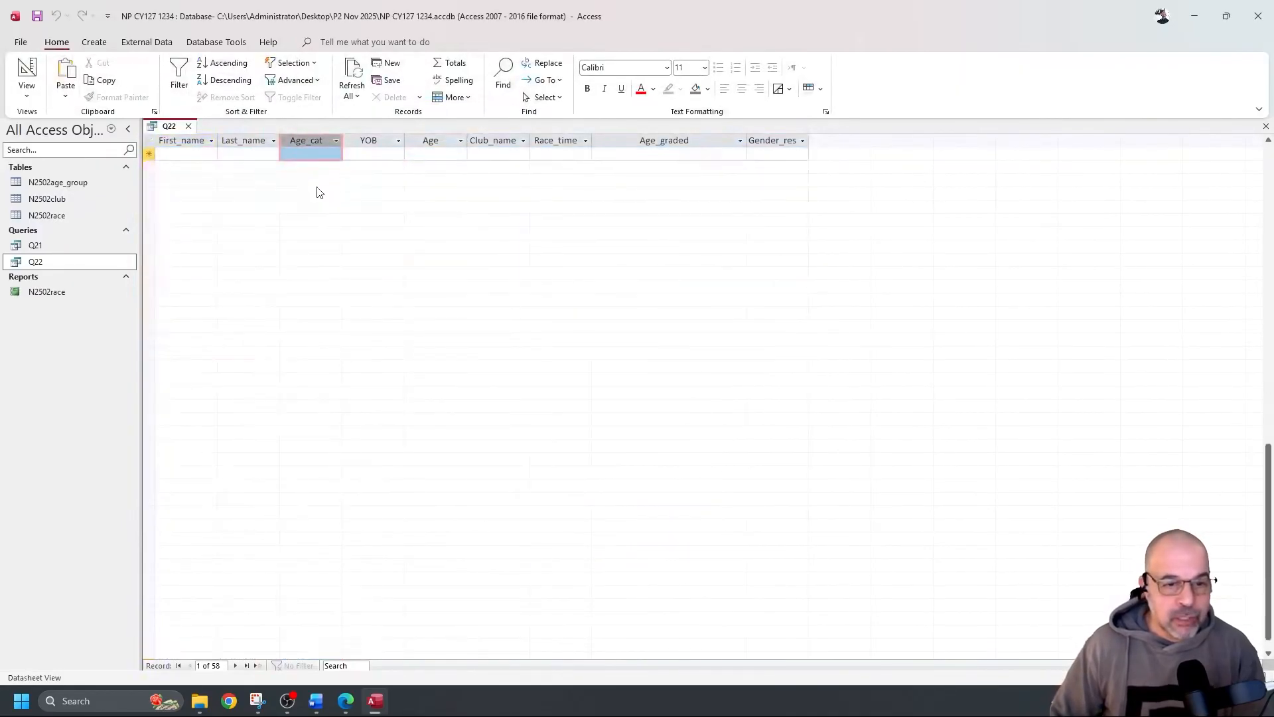
{"action": "scroll", "coordinate": [328, 183], "scroll_direction": "up", "scroll_amount": 5}
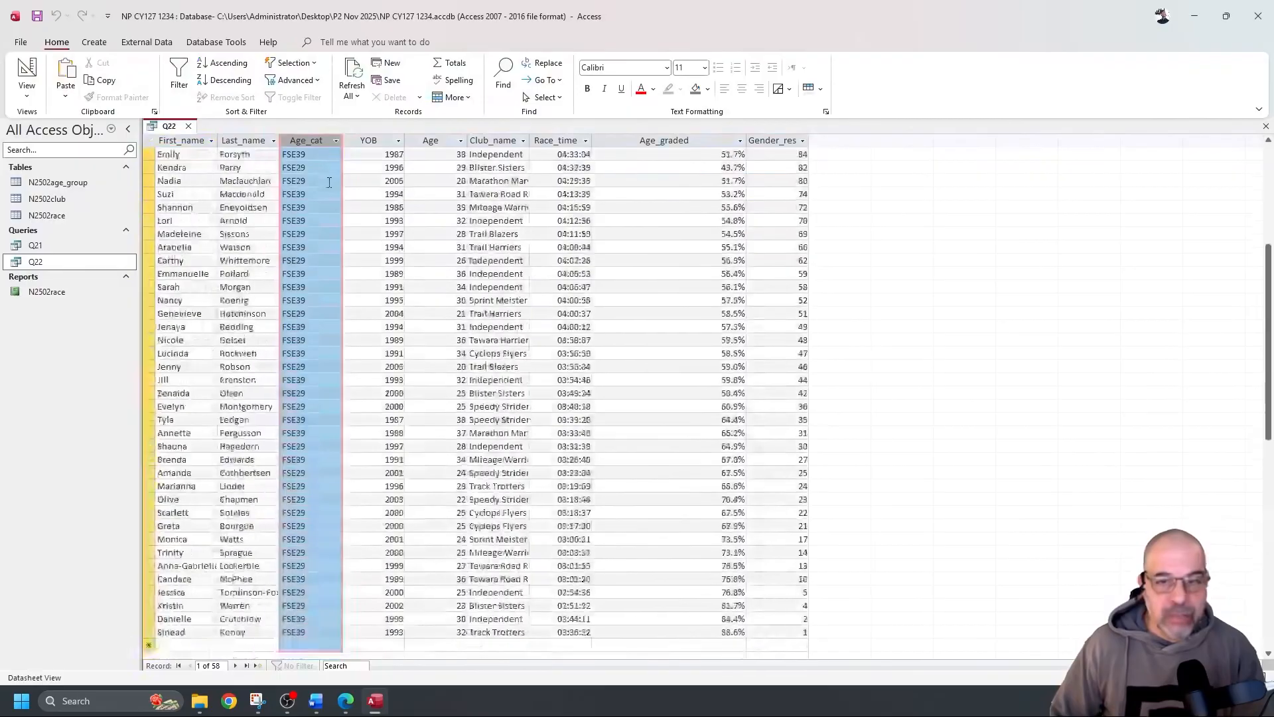
{"action": "left_click", "coordinate": [27, 70]}
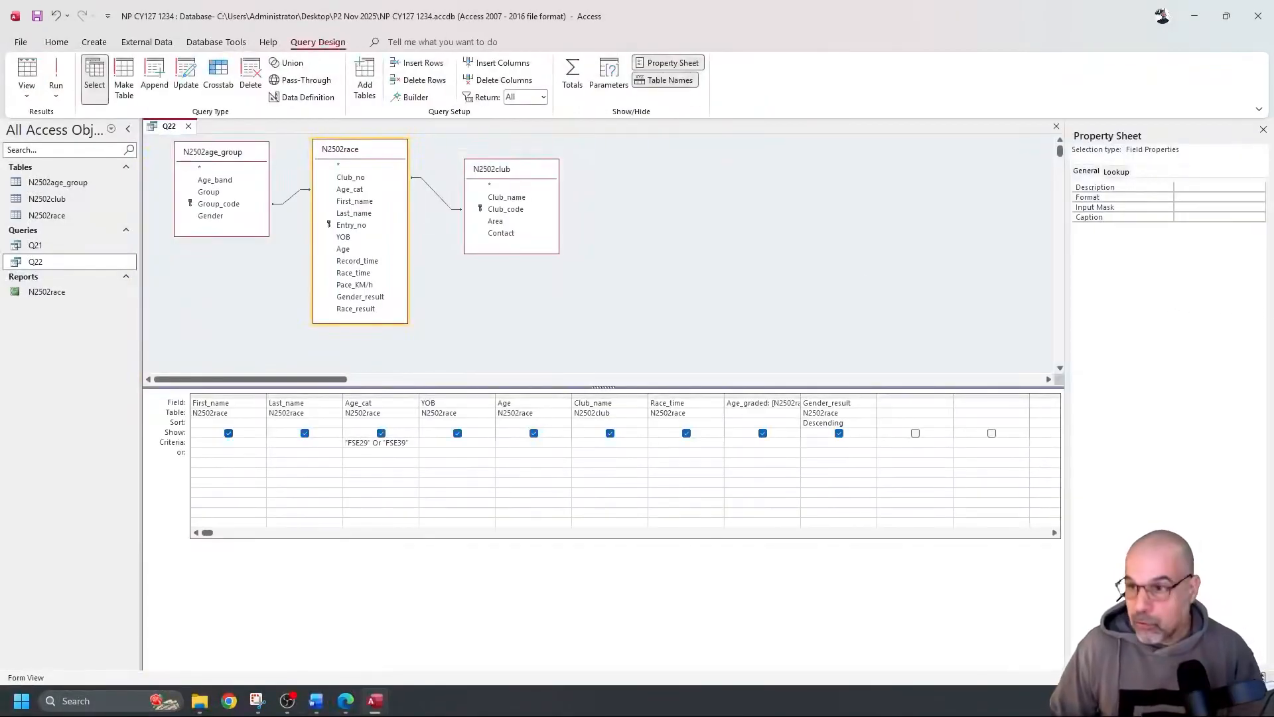
{"action": "key", "text": "alt+Tab"}
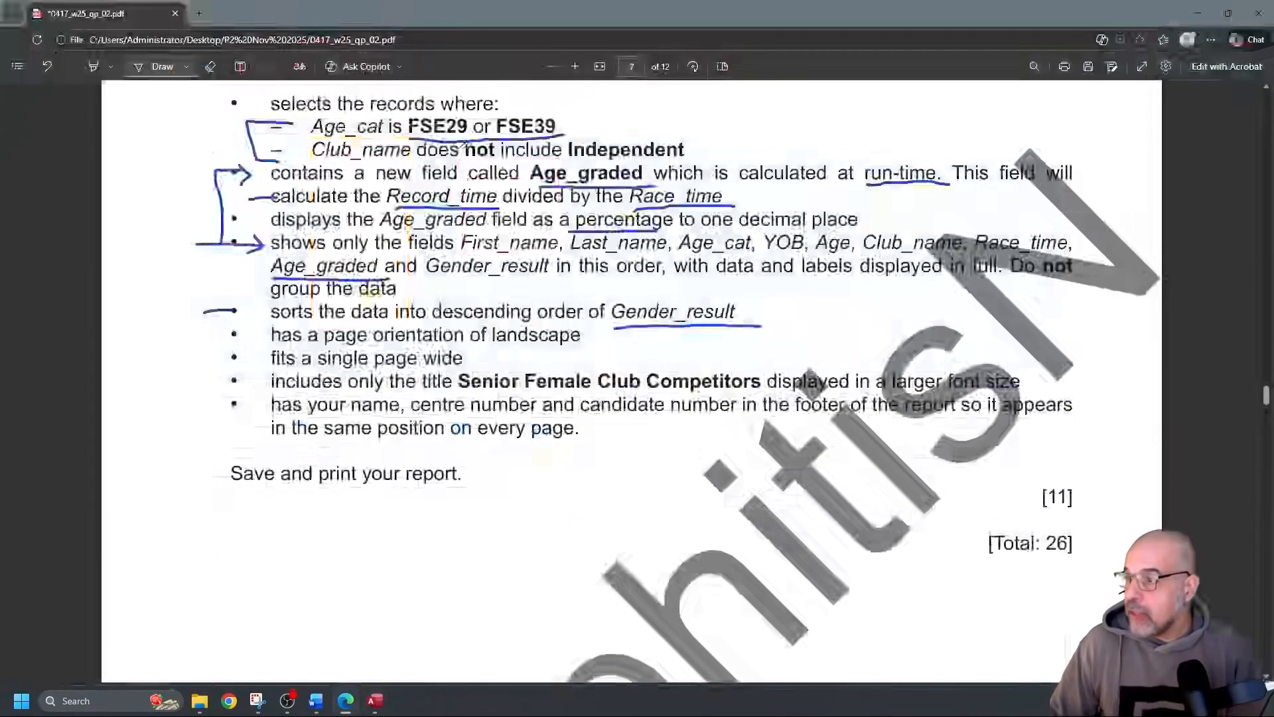
Underline 'not include Independent' in question 22's Club_name requirement, then return to Access
{"action": "left_click_drag", "start_coordinate": [473, 160], "coordinate": [678, 160]}
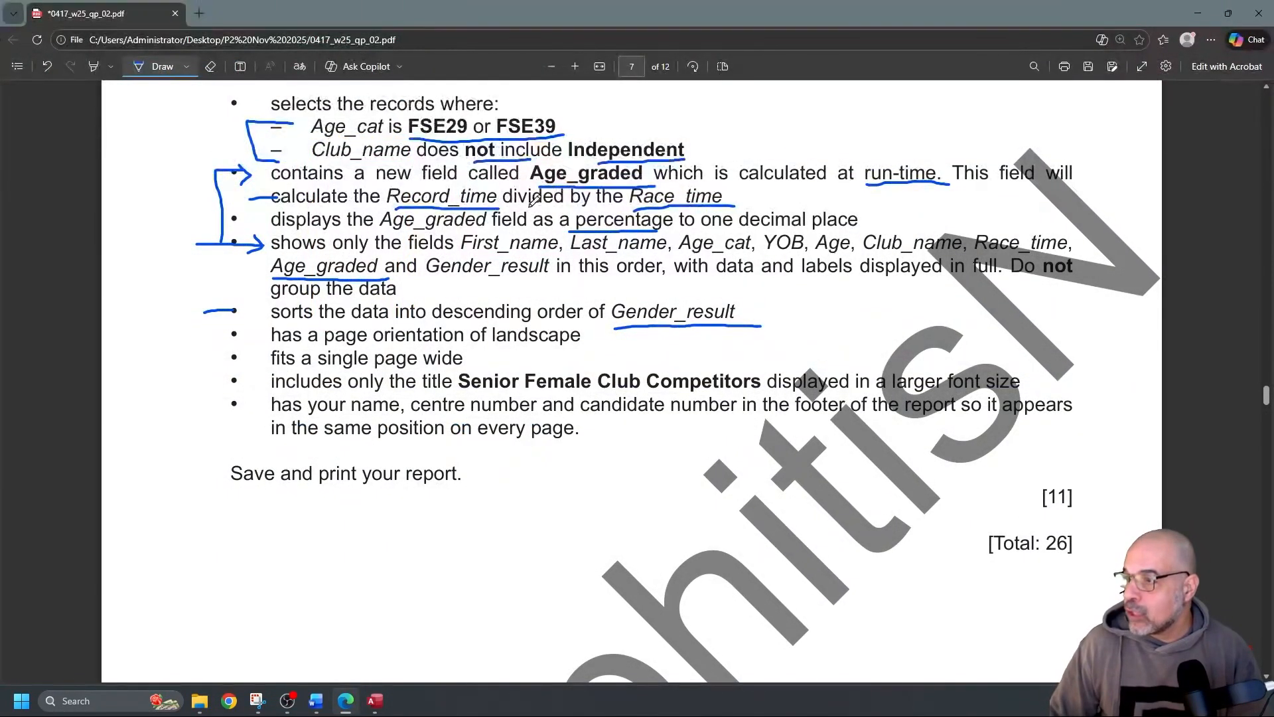
{"action": "key", "text": "alt+Tab"}
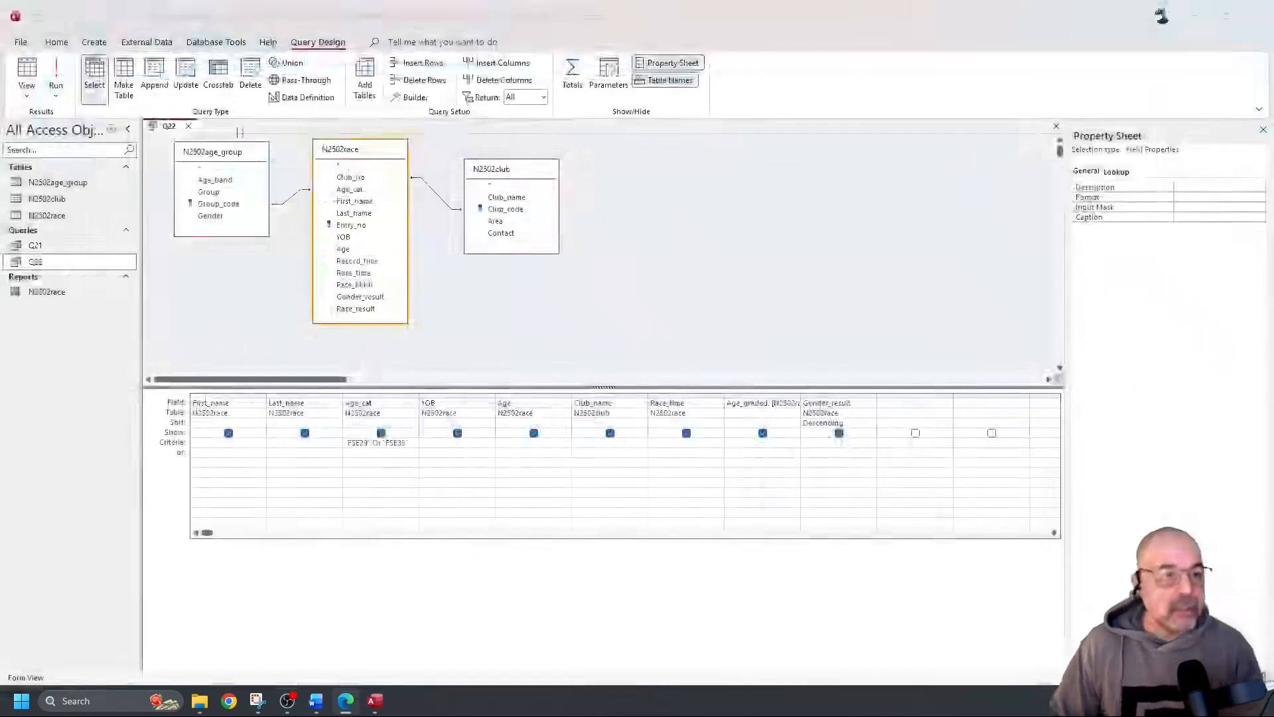
Run Q22 to view its 58 records, widening Club_name to spot the Independent entries
{"action": "left_click", "coordinate": [56, 75]}
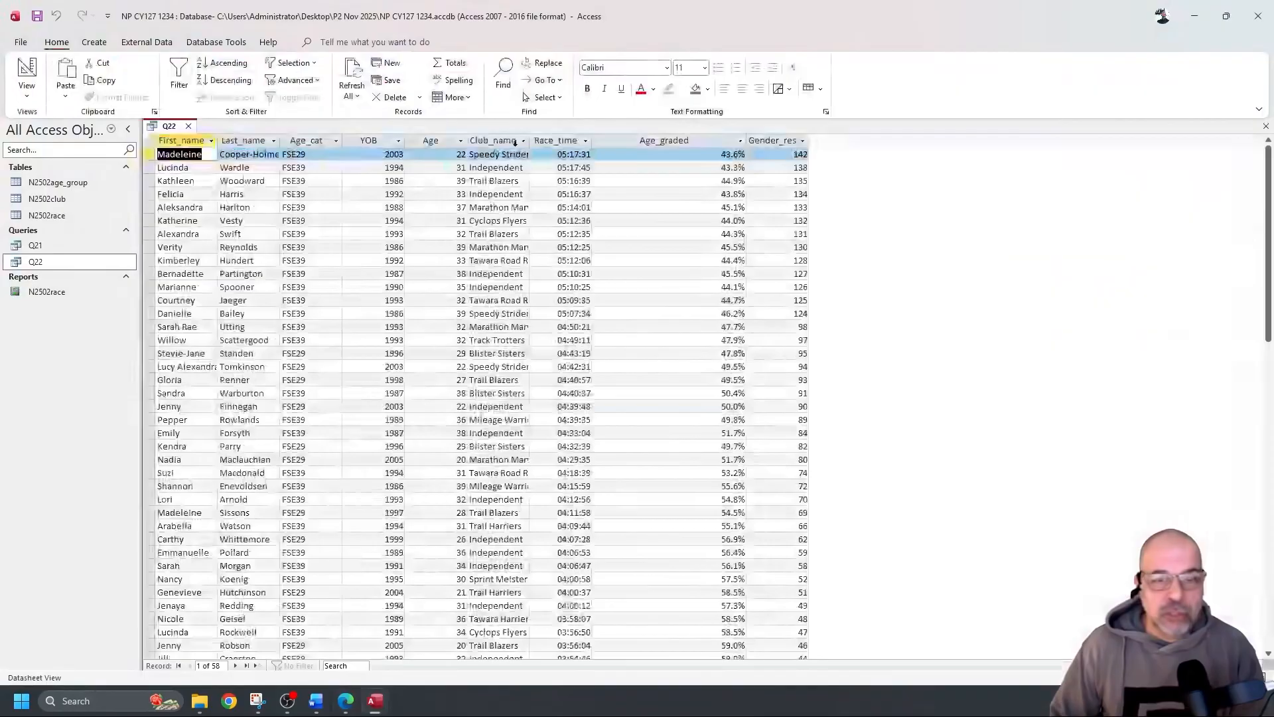
{"action": "left_click_drag", "start_coordinate": [530, 141], "coordinate": [619, 141]}
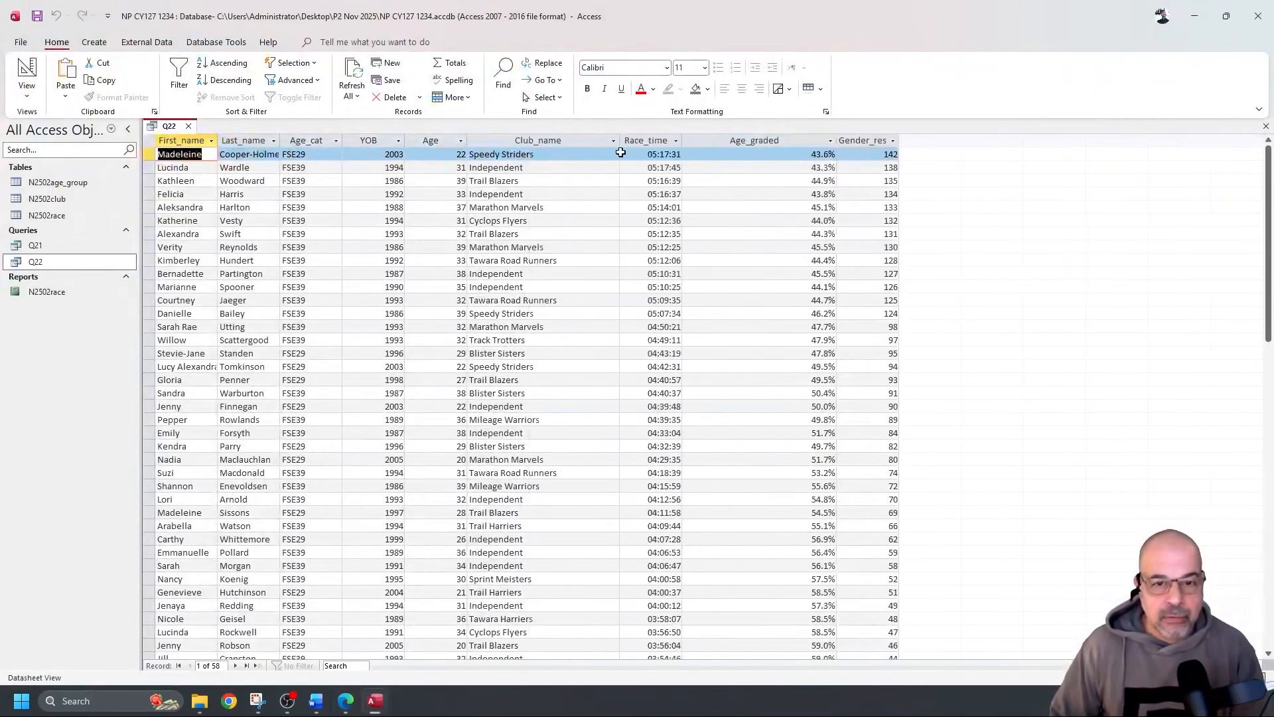
{"action": "left_click", "coordinate": [473, 286]}
{"action": "left_click_drag", "start_coordinate": [529, 273], "coordinate": [465, 270]}
{"action": "scroll", "coordinate": [497, 279], "scroll_direction": "down", "scroll_amount": 14}
{"action": "scroll", "coordinate": [488, 285], "scroll_direction": "up", "scroll_amount": 14}
{"action": "scroll", "coordinate": [474, 292], "scroll_direction": "down", "scroll_amount": 10}
{"action": "scroll", "coordinate": [474, 289], "scroll_direction": "up", "scroll_amount": 10}
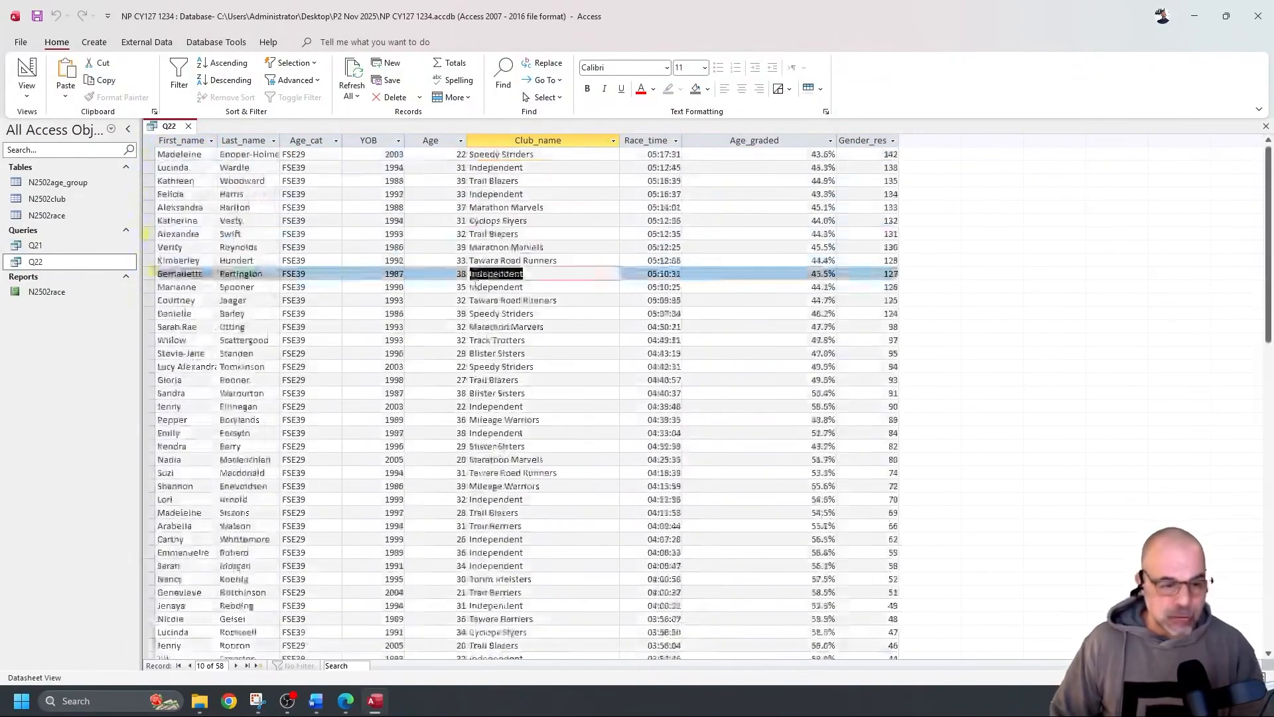
Add a Not "Independent" Club_name criterion and run it to confirm 43 records
{"action": "left_click", "coordinate": [31, 69]}
{"action": "left_click", "coordinate": [543, 450]}
{"action": "left_click", "coordinate": [607, 443]}
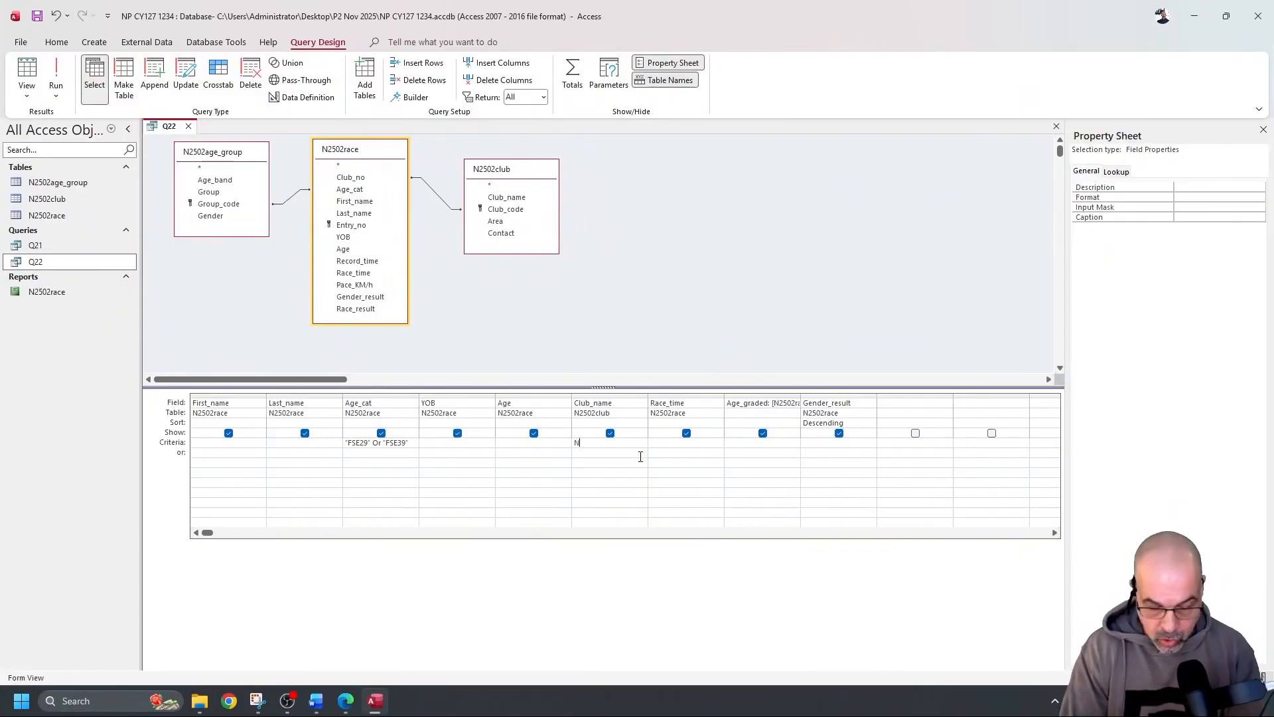
{"action": "type", "text": "Not Independent"}
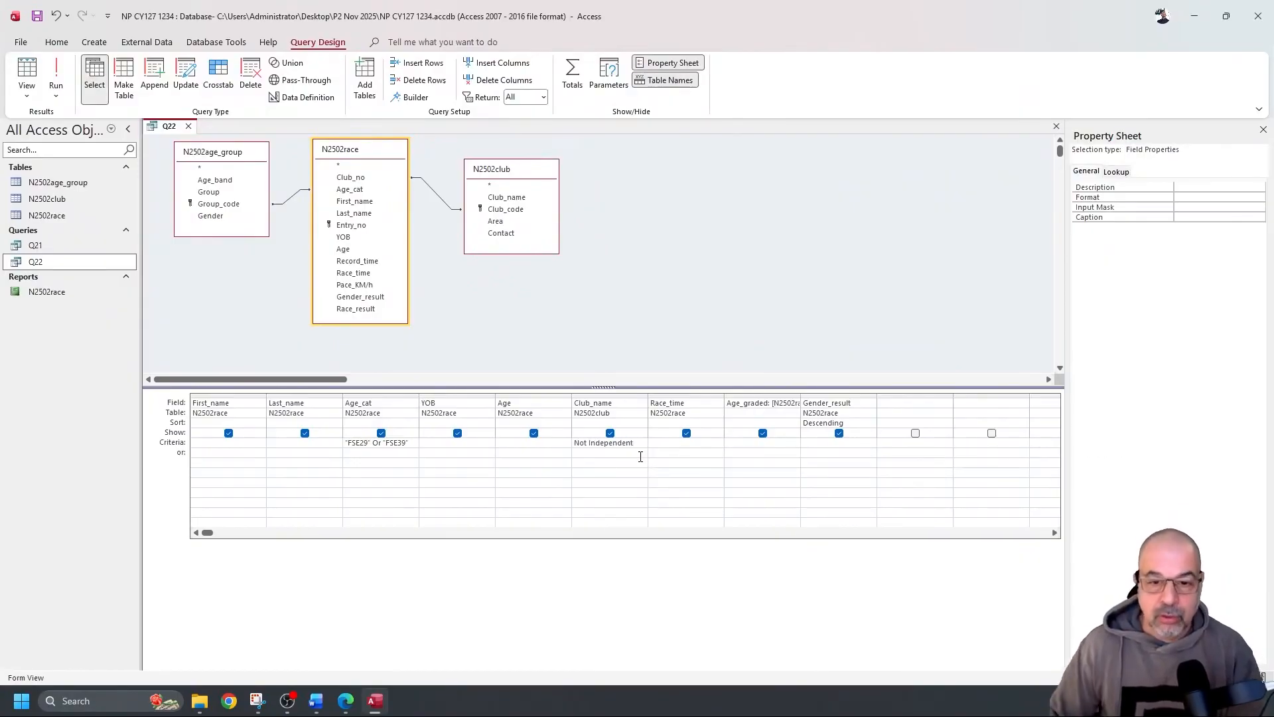
{"action": "left_click", "coordinate": [657, 444]}
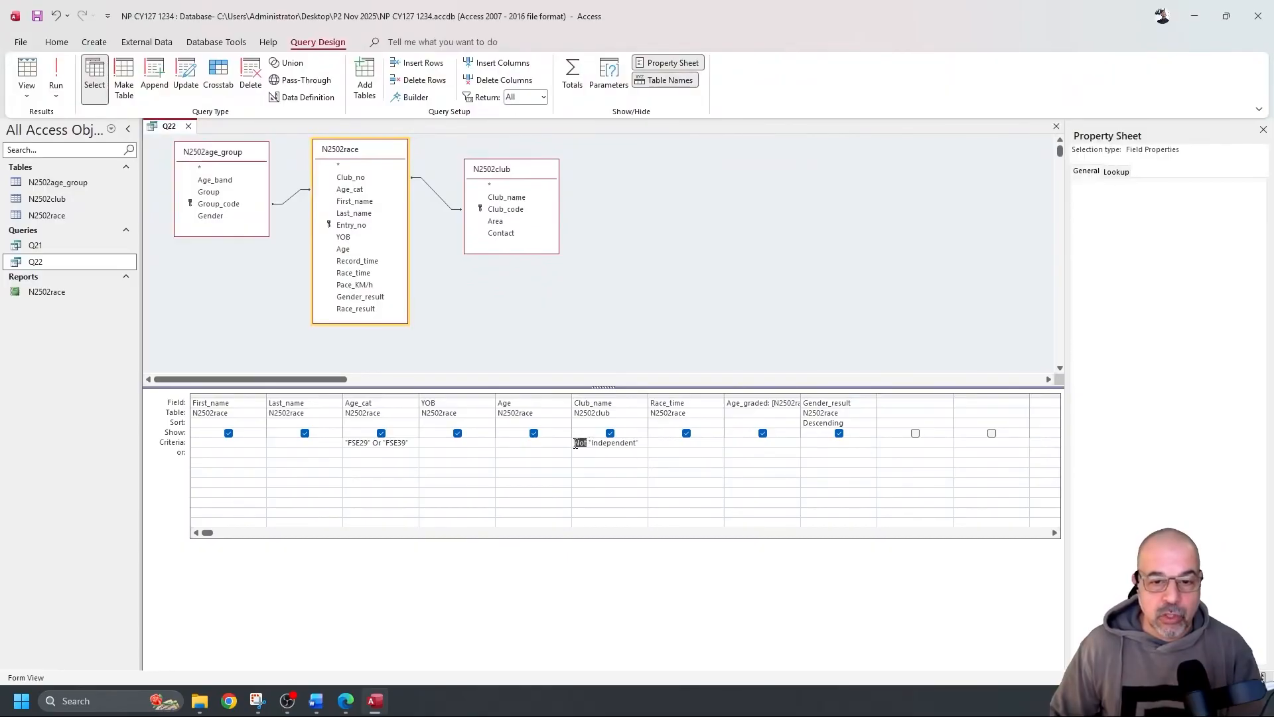
{"action": "left_click", "coordinate": [56, 76]}
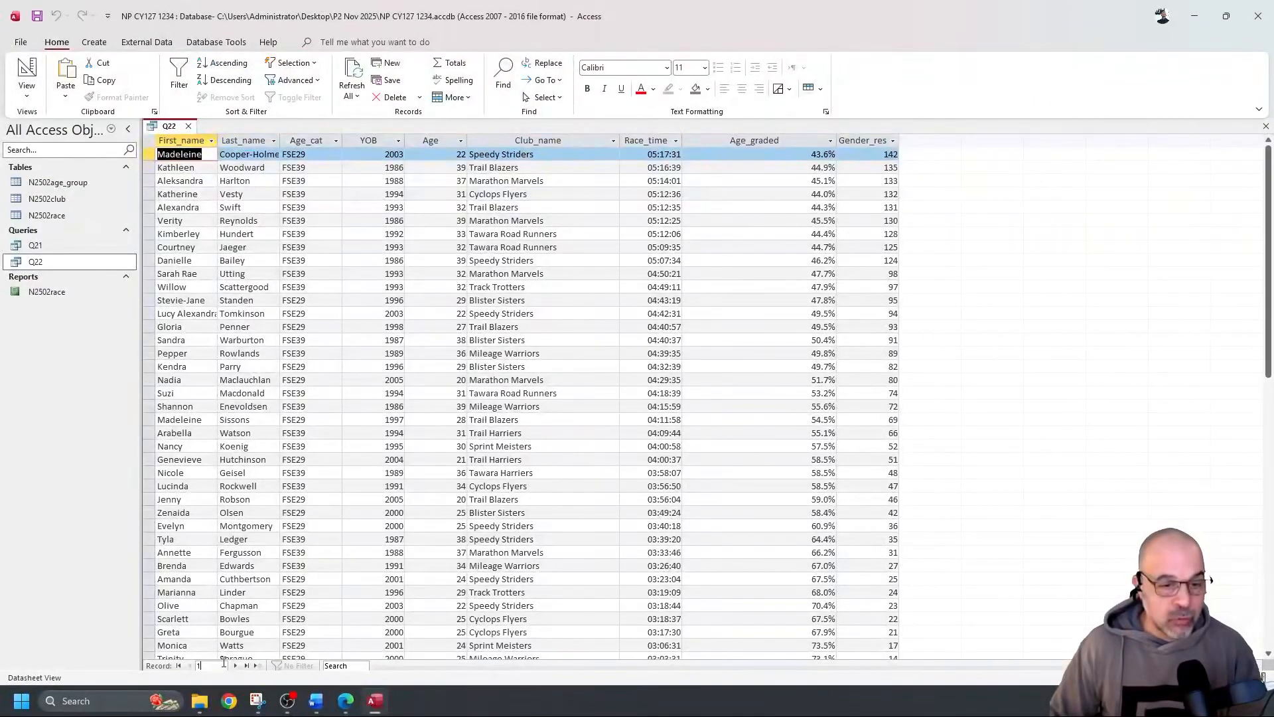
{"action": "scroll", "coordinate": [465, 229], "scroll_direction": "down", "scroll_amount": 7}
{"action": "scroll", "coordinate": [485, 242], "scroll_direction": "up", "scroll_amount": 7}
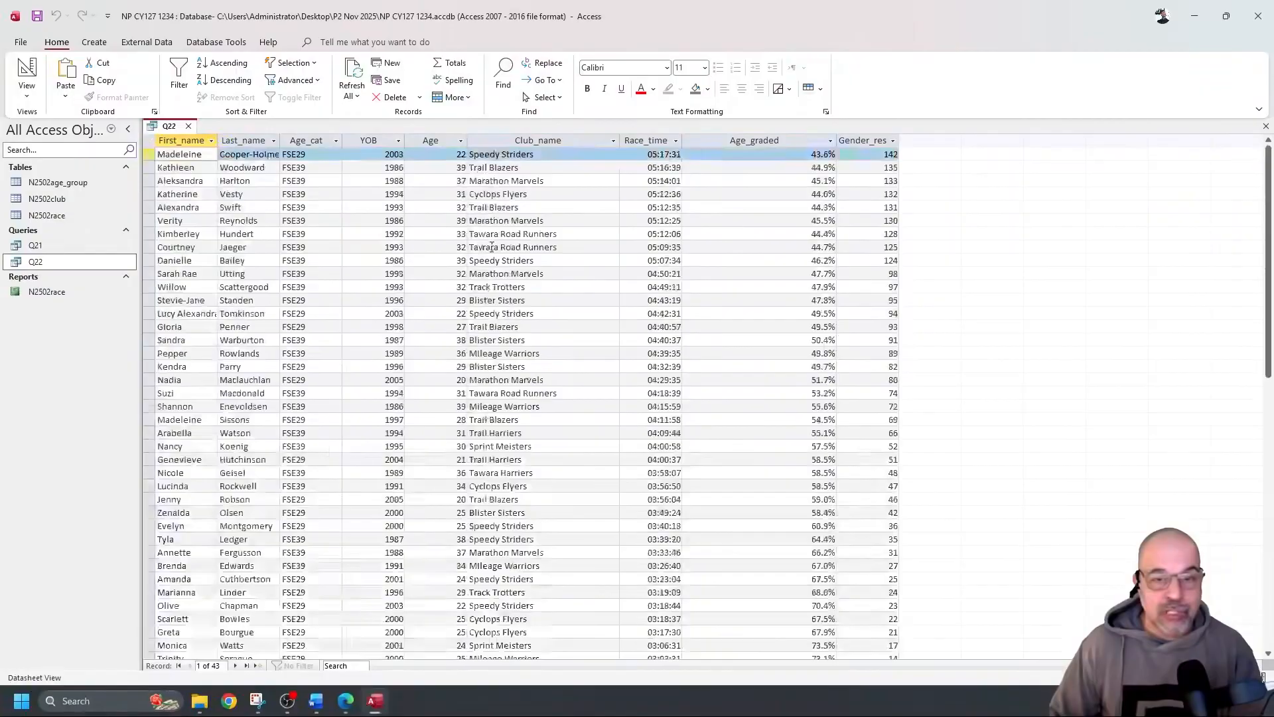
{"action": "left_click", "coordinate": [26, 71]}
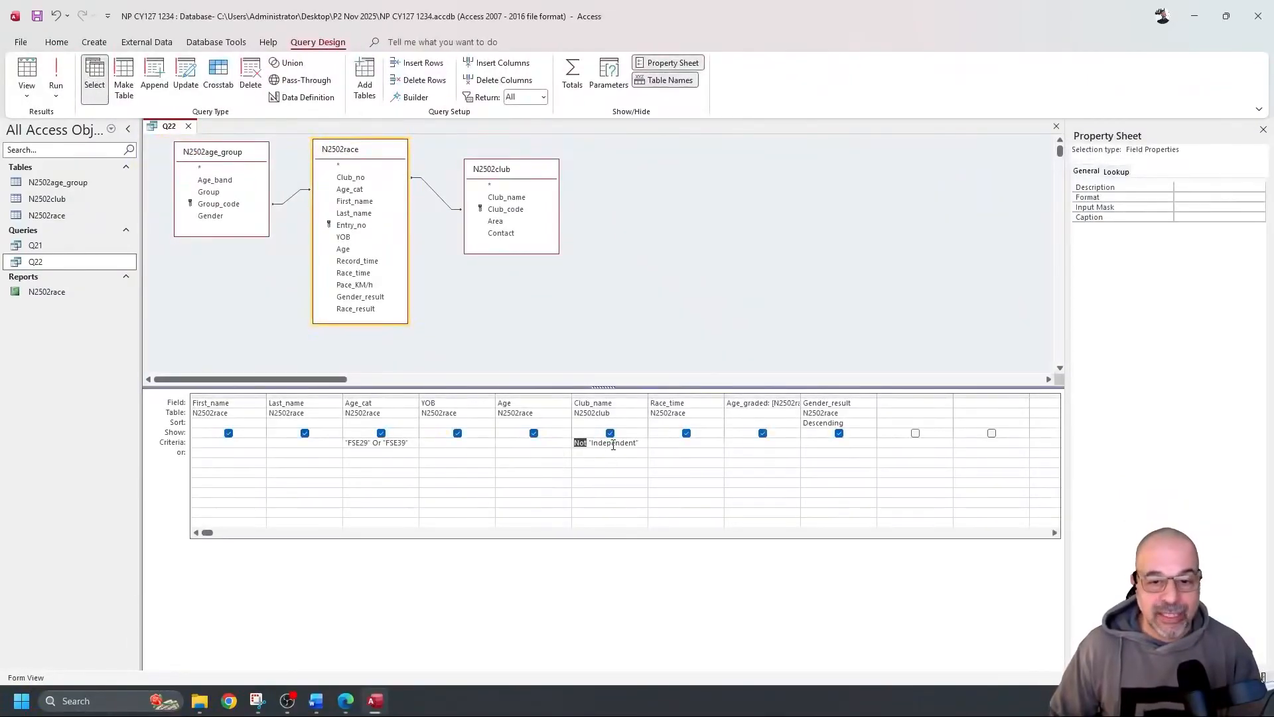
Replace the Club_name criterion with <>"Independent" and run it to check the record count
{"action": "left_click_drag", "start_coordinate": [642, 443], "coordinate": [548, 437]}
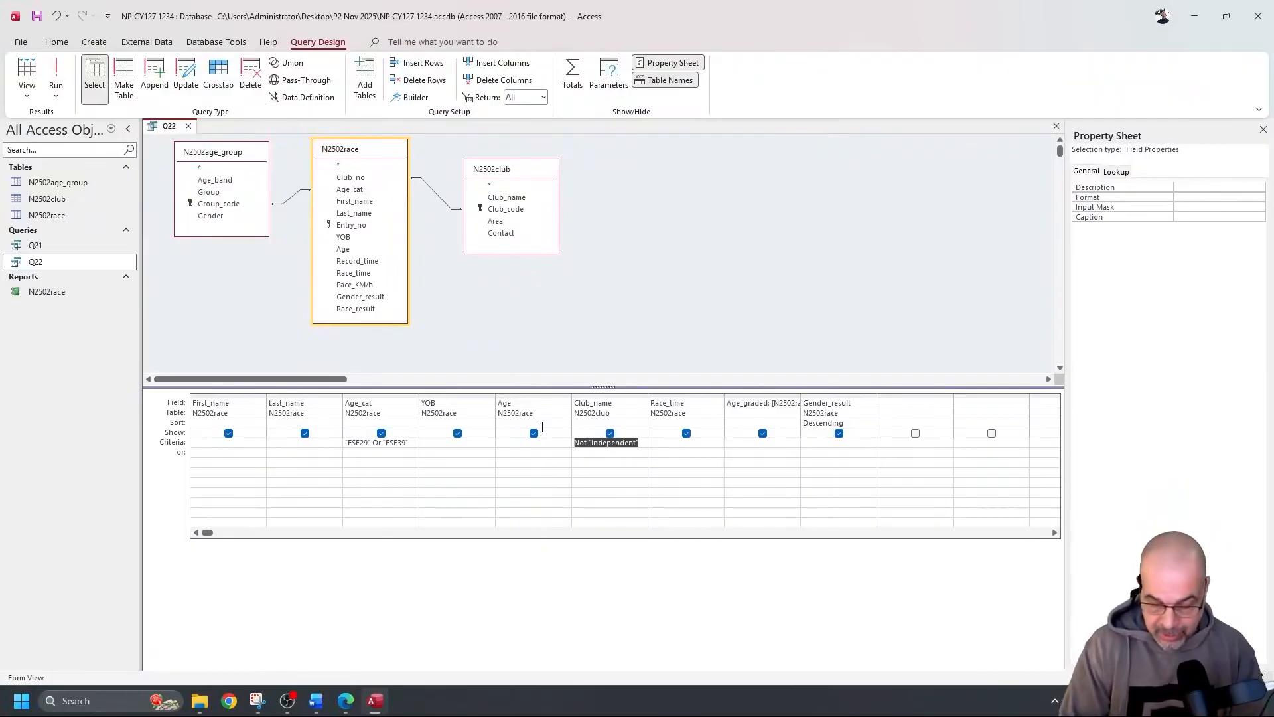
{"action": "type", "text": "<>"}
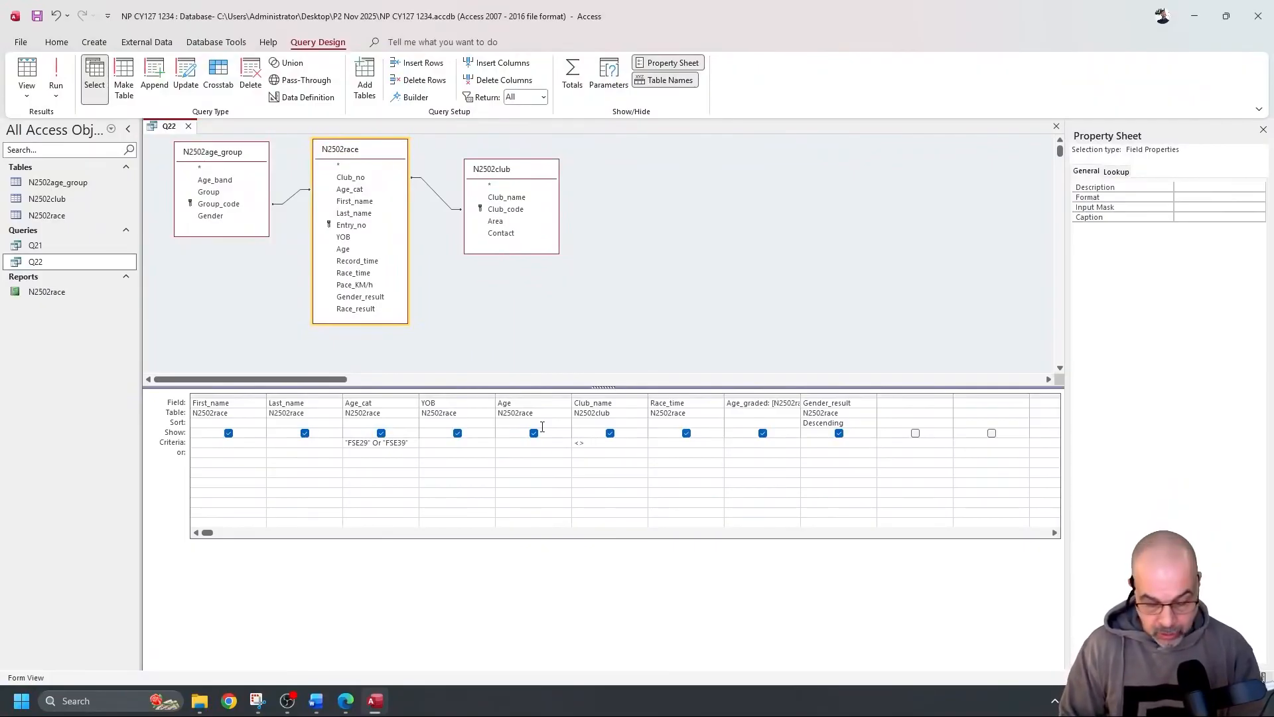
{"action": "type", "text": "Independent"}
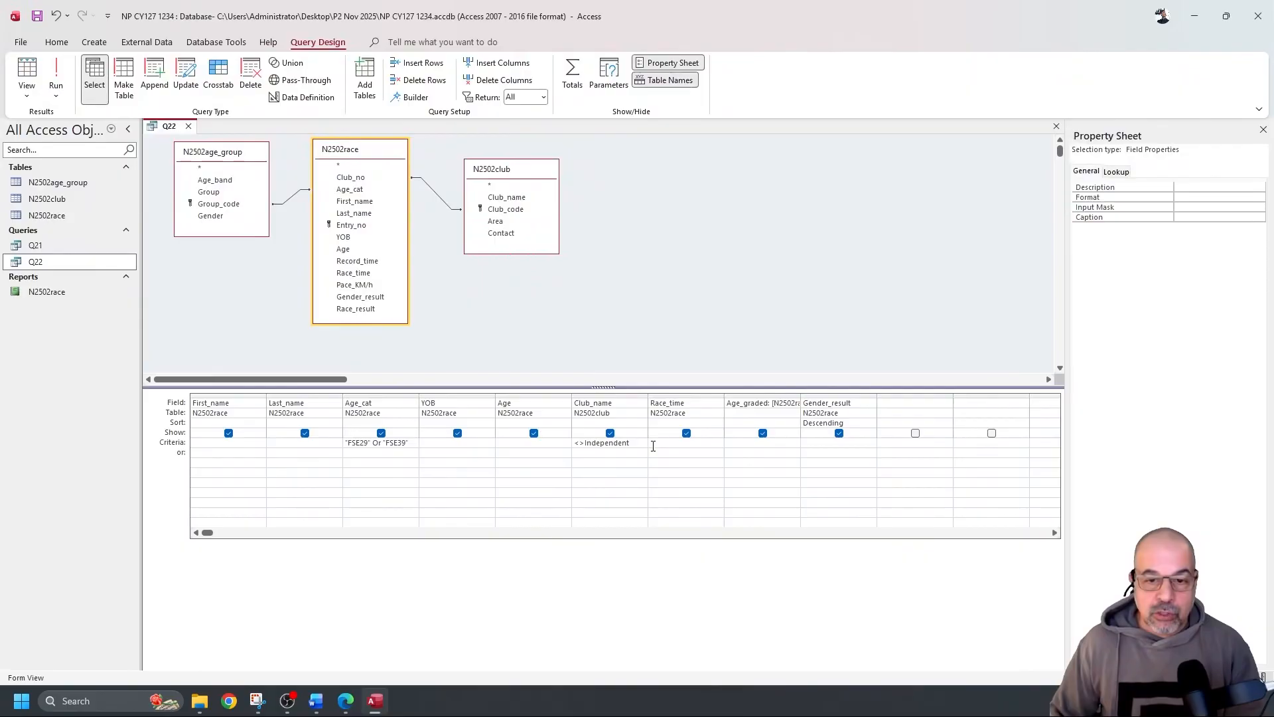
{"action": "left_click", "coordinate": [653, 446]}
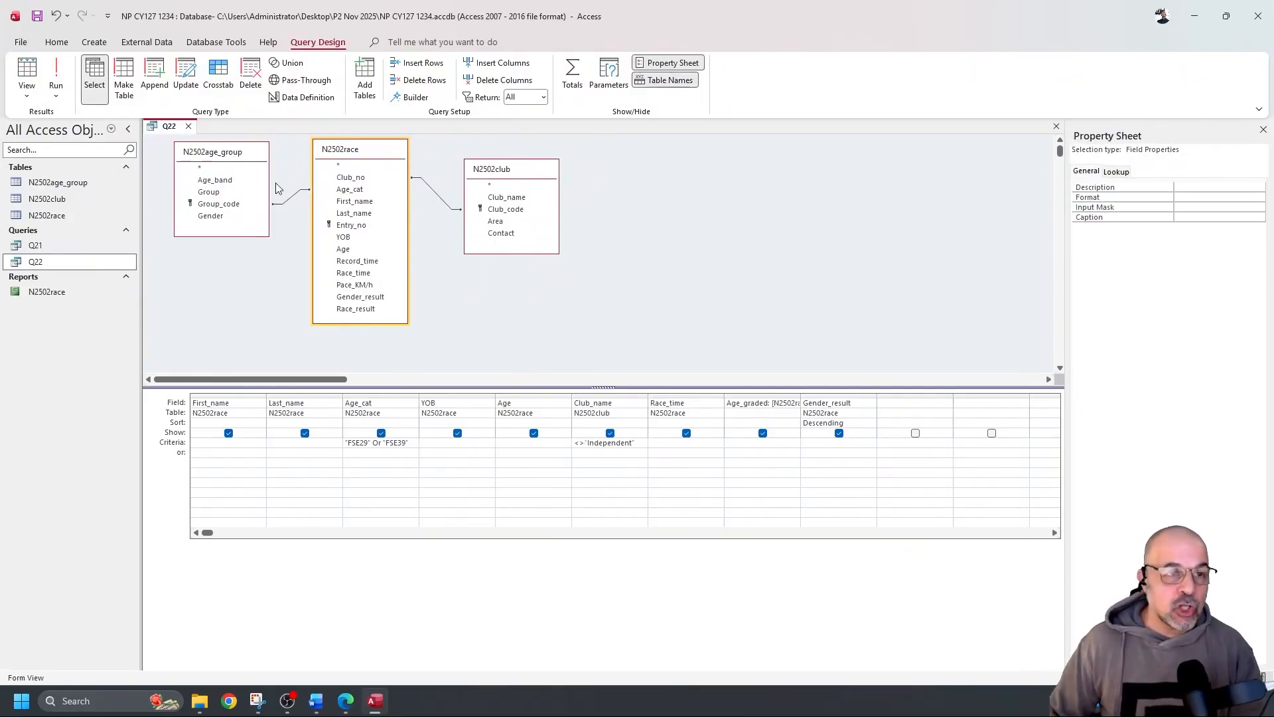
{"action": "left_click", "coordinate": [46, 78]}
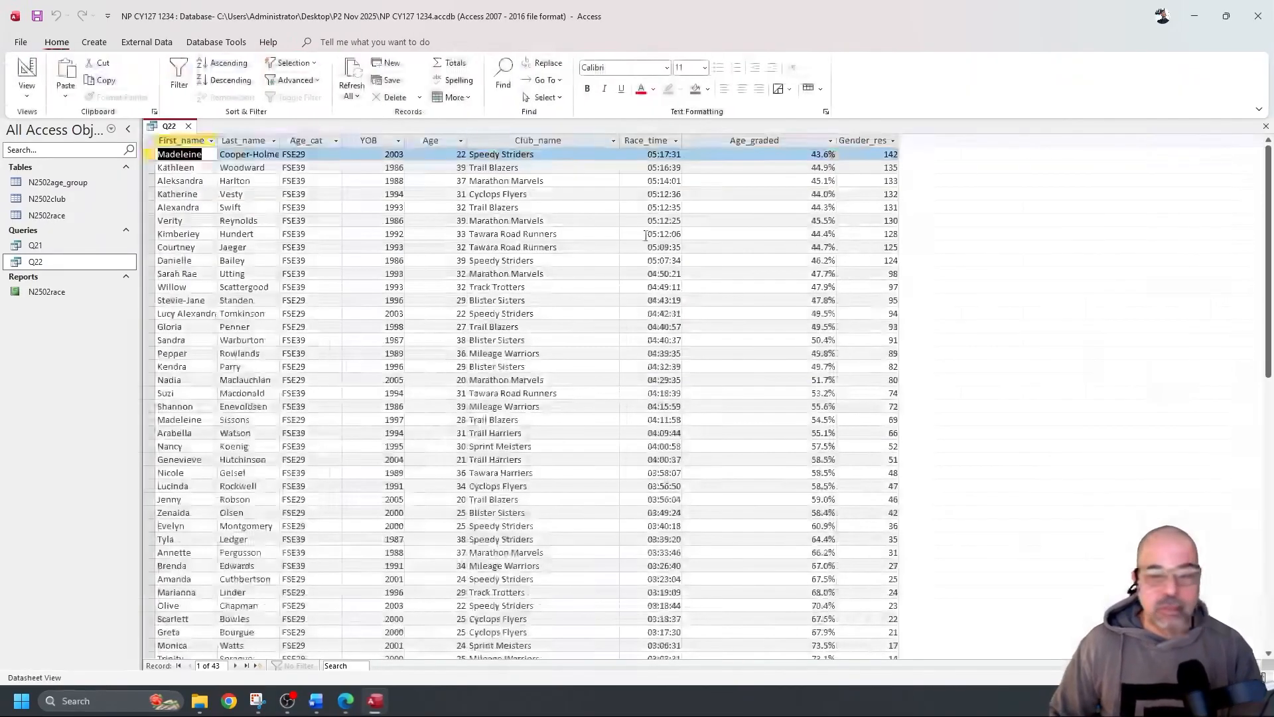
{"action": "left_click", "coordinate": [38, 72]}
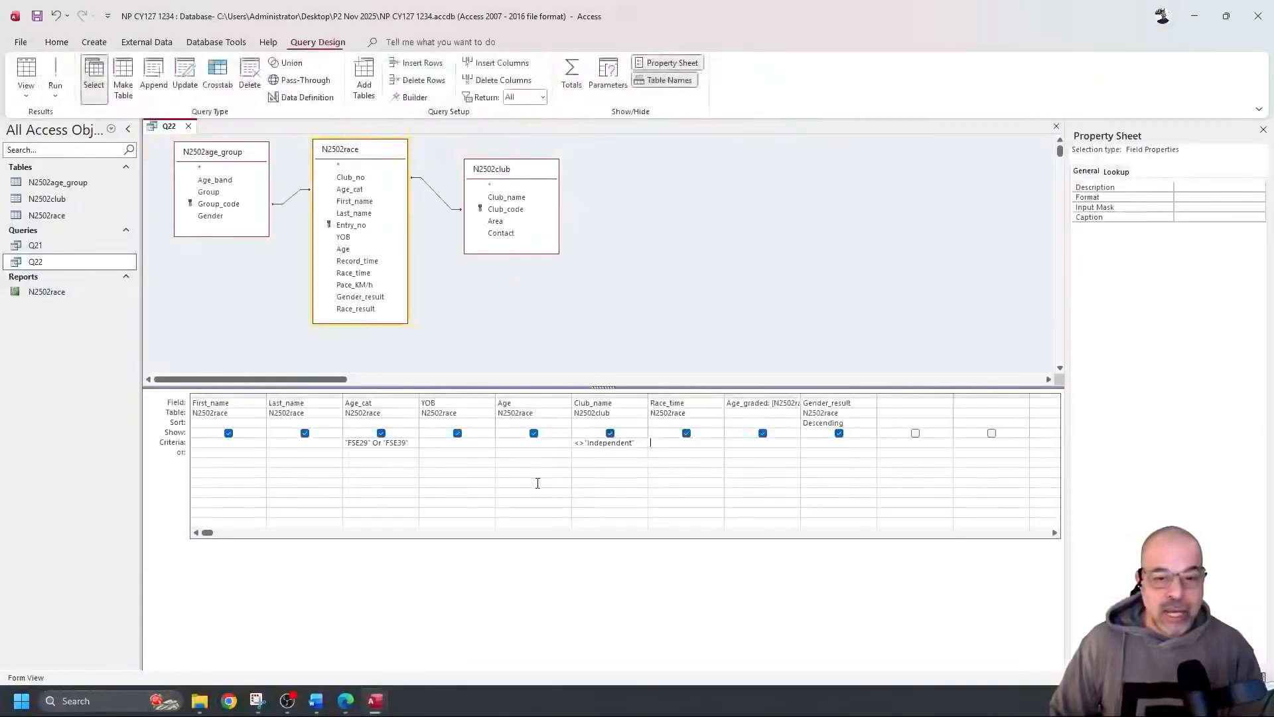
Test a misspelt Independent criterion, restore the spelling, and switch back to the question paper
{"action": "left_click", "coordinate": [625, 443]}
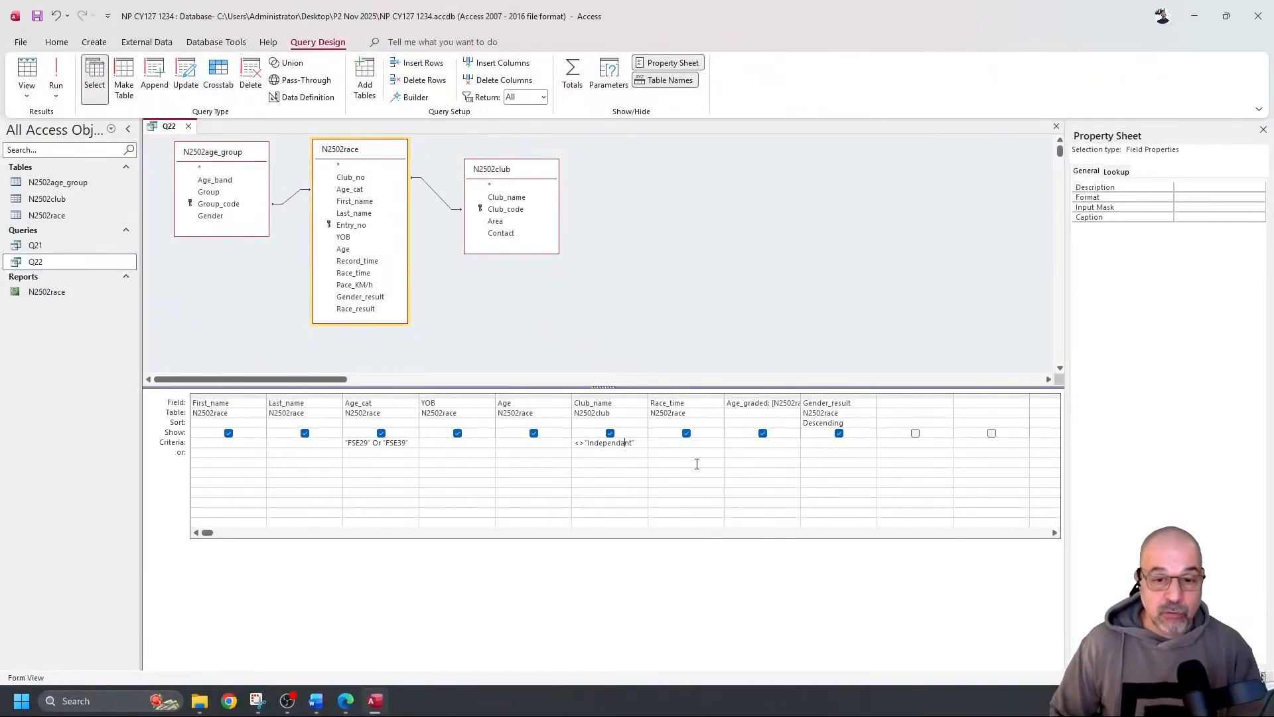
{"action": "left_click", "coordinate": [55, 77]}
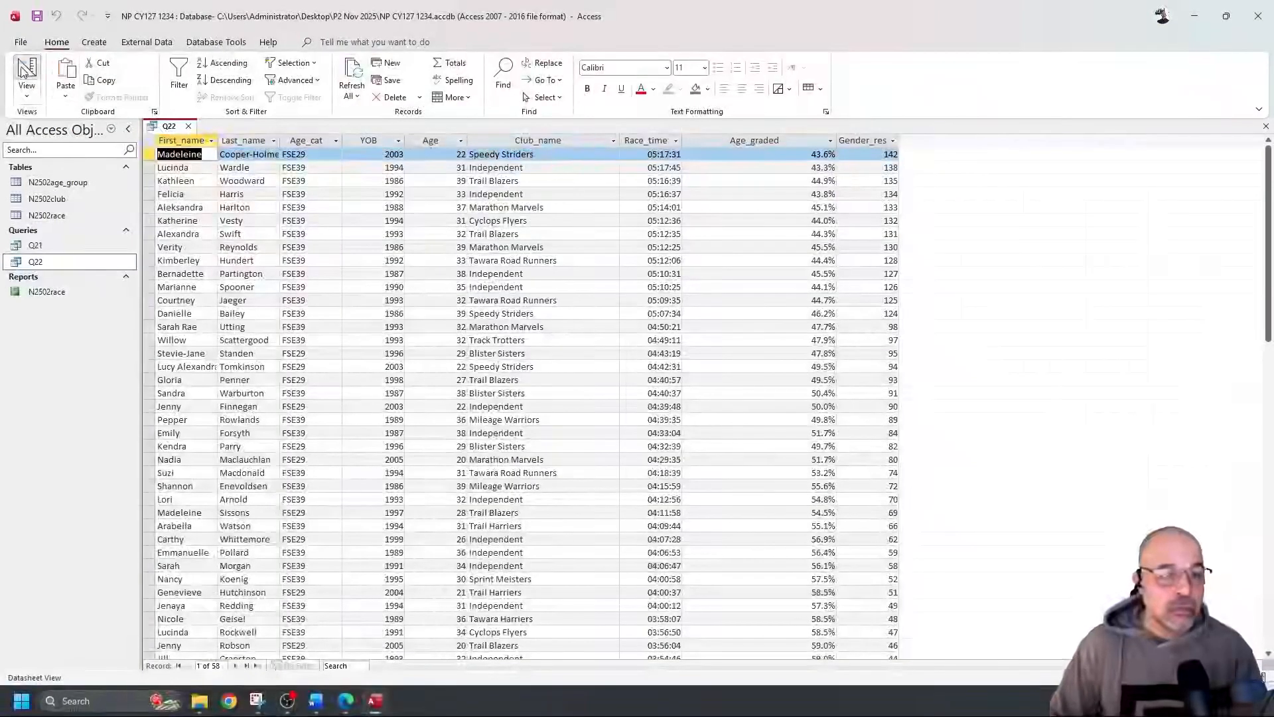
{"action": "left_click", "coordinate": [27, 73]}
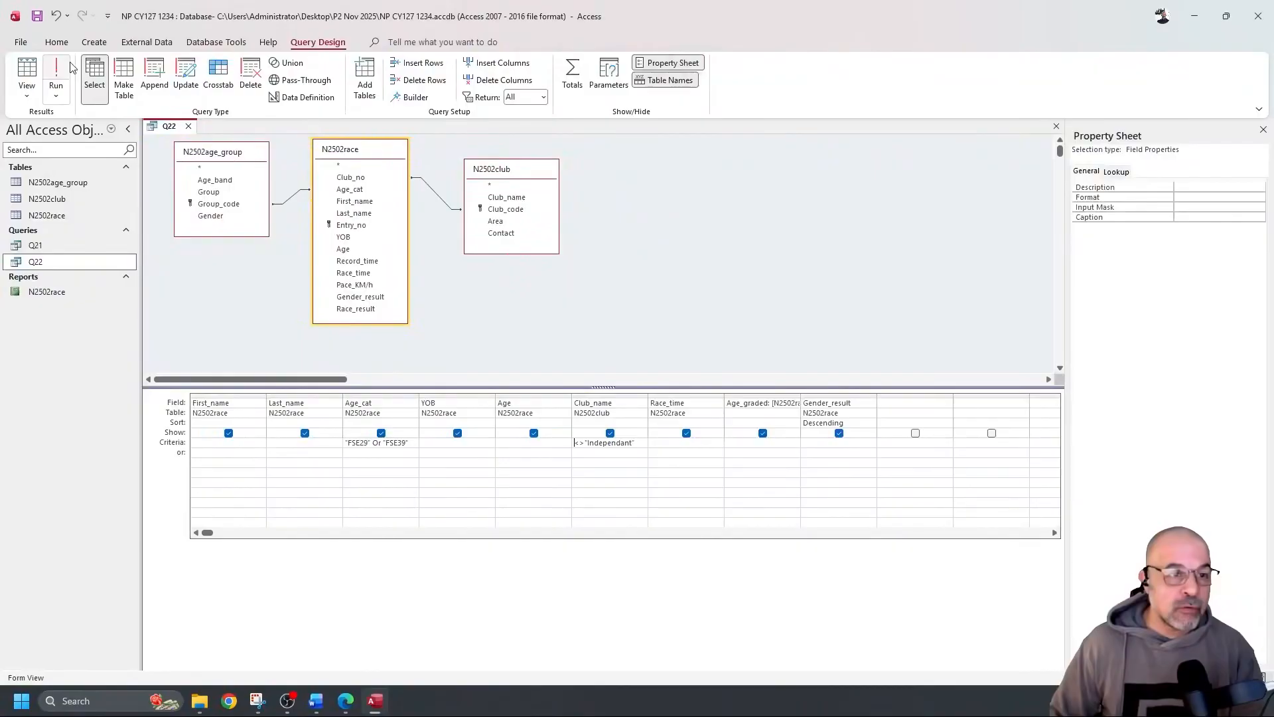
{"action": "left_click", "coordinate": [57, 74]}
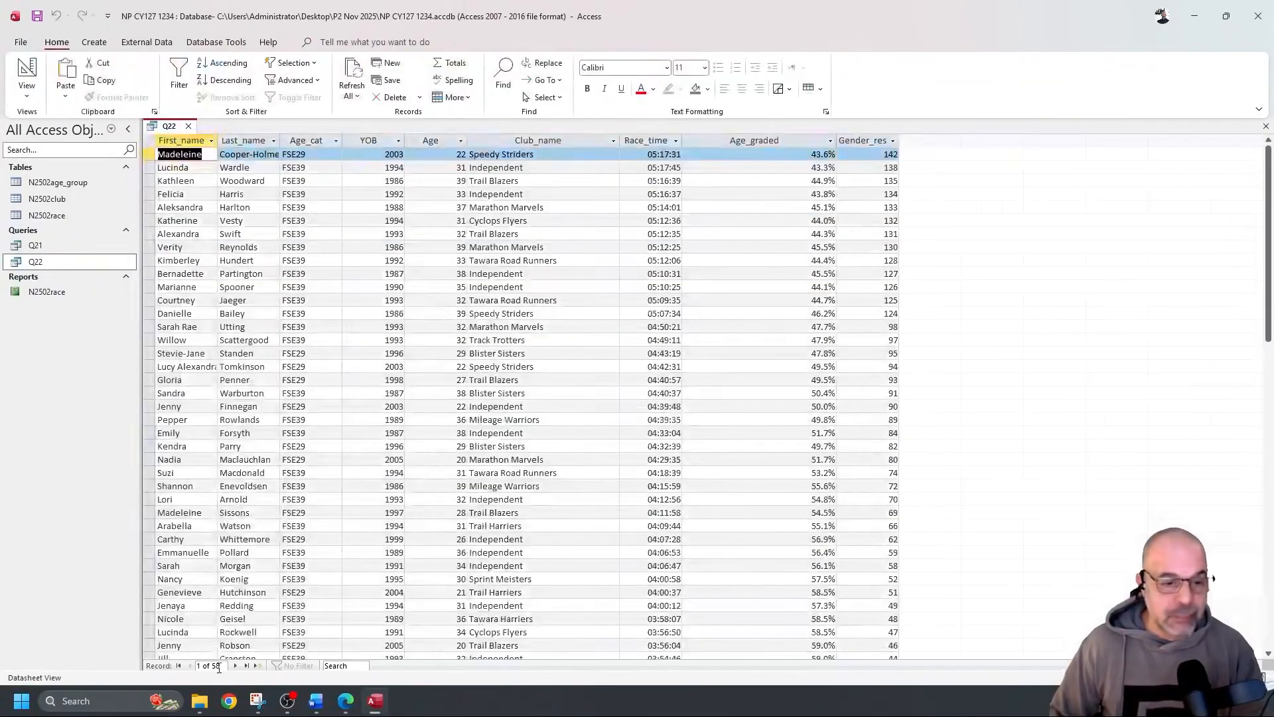
{"action": "left_click_drag", "start_coordinate": [546, 538], "coordinate": [468, 539]}
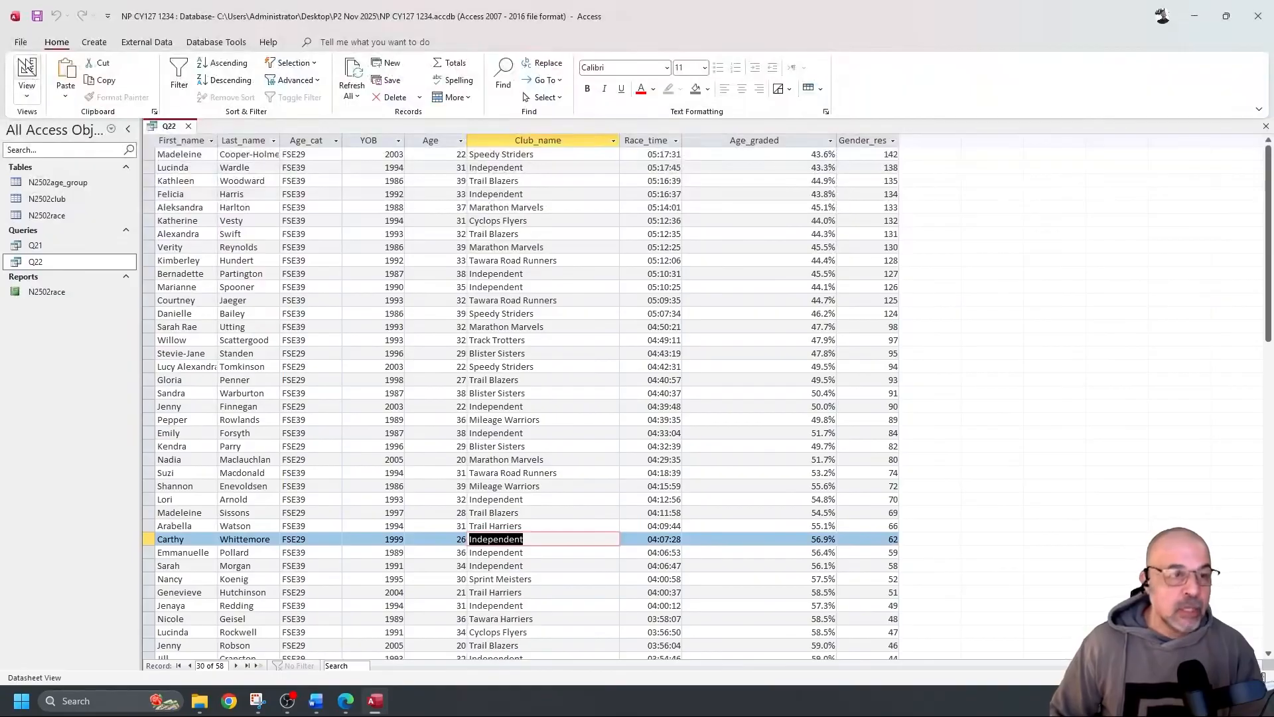
{"action": "left_click", "coordinate": [26, 71]}
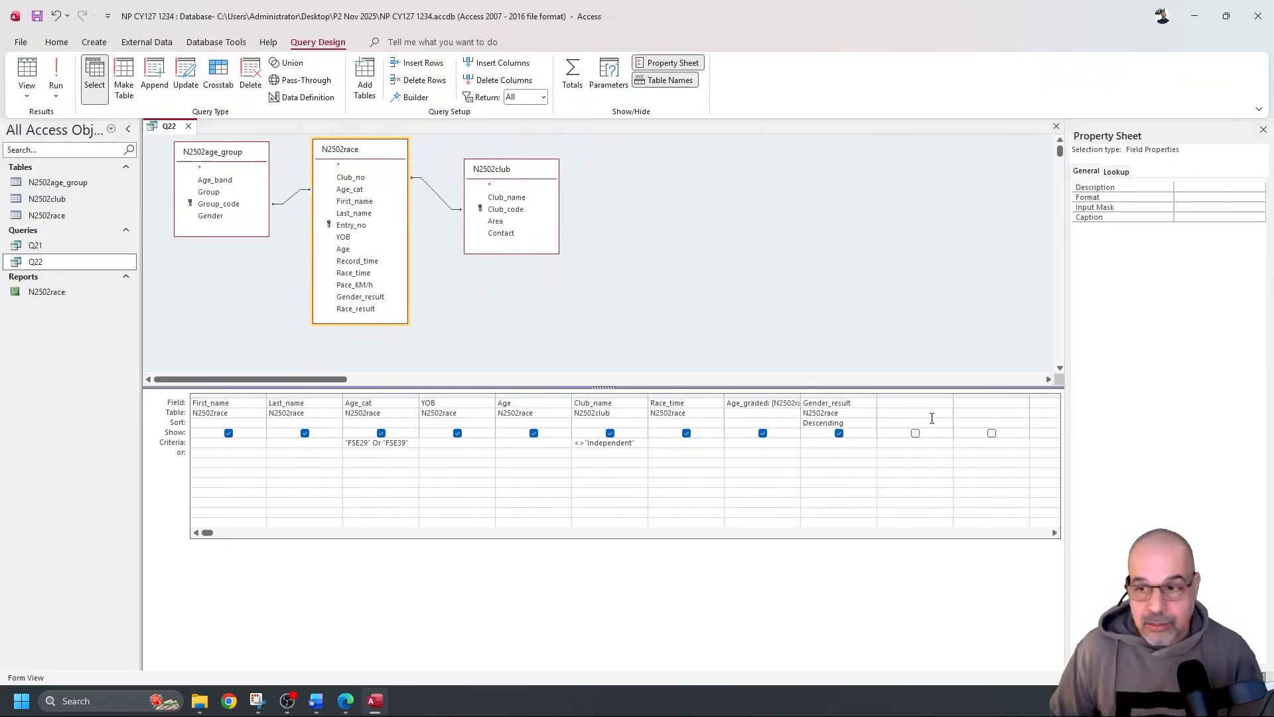
{"action": "key", "text": "alt+Tab"}
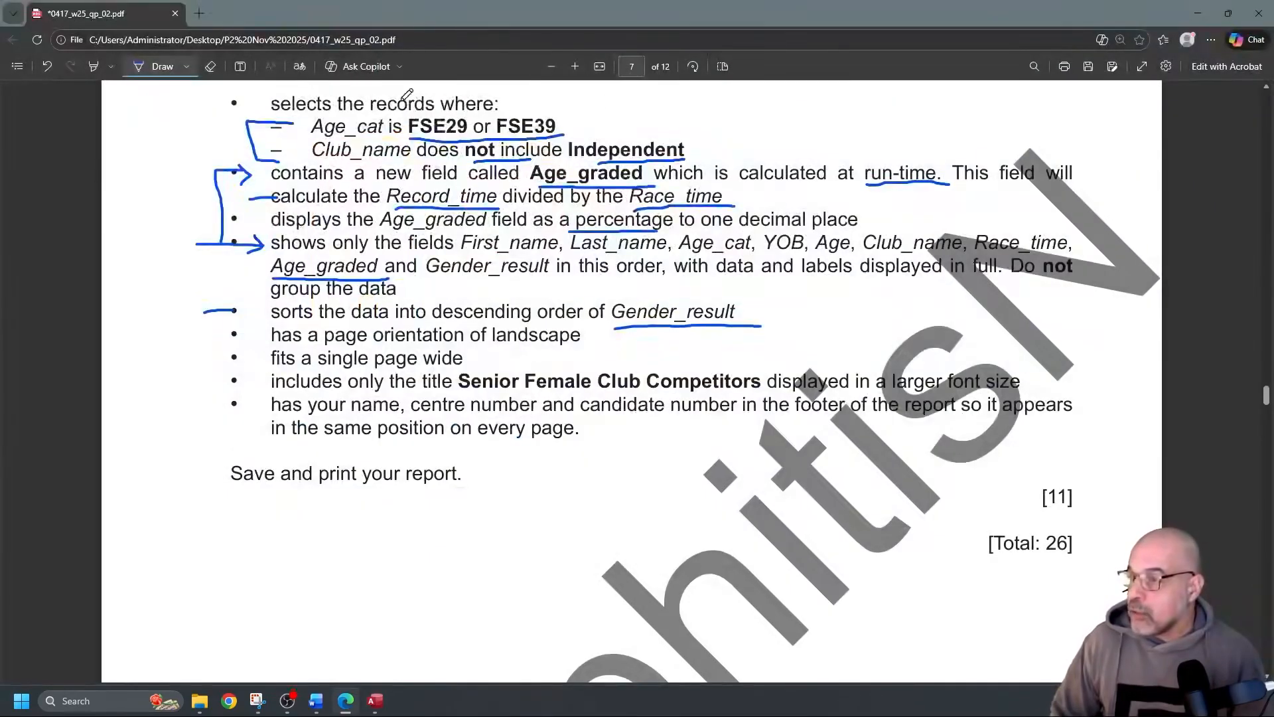
Draw red ink ticks beside the Age_cat, Age_graded, percentage and field-list requirements
{"action": "left_click", "coordinate": [165, 66]}
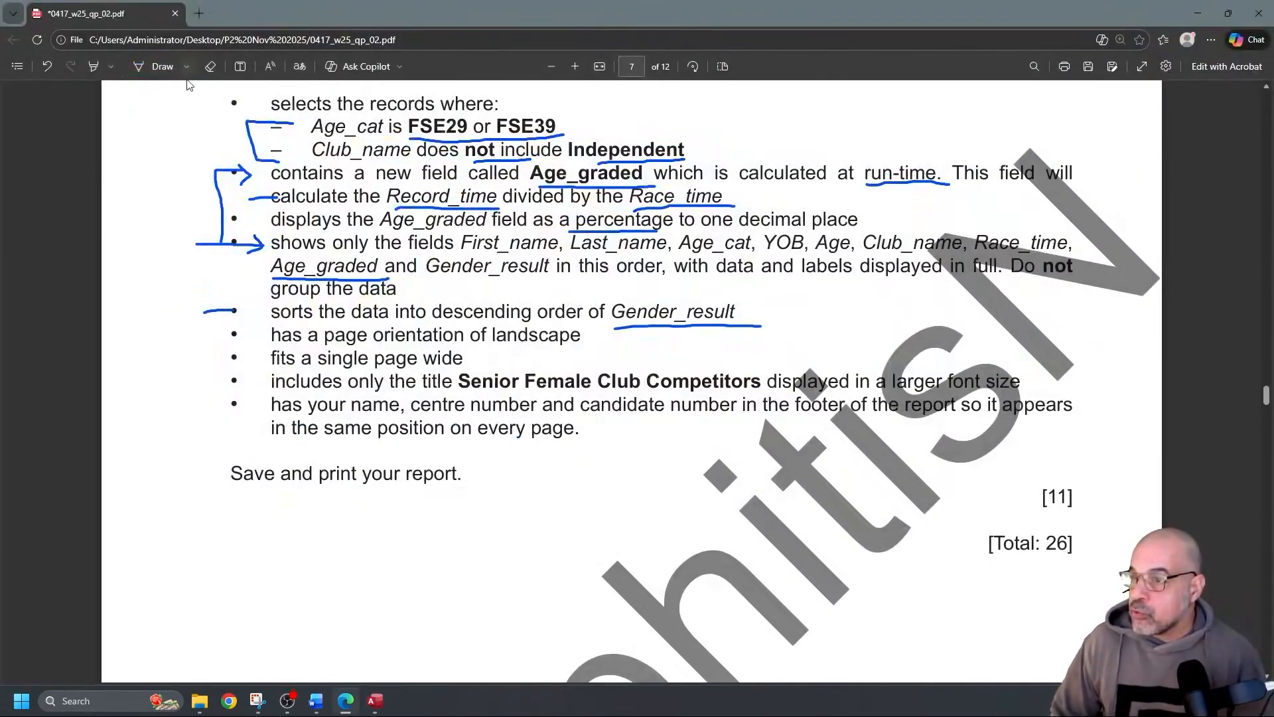
{"action": "left_click", "coordinate": [186, 67]}
{"action": "left_click", "coordinate": [82, 150]}
{"action": "mouse_move", "coordinate": [233, 126]}
{"action": "left_mouse_down"}
{"action": "mouse_move", "coordinate": [276, 125]}
{"action": "mouse_move", "coordinate": [296, 151]}
{"action": "left_mouse_up"}
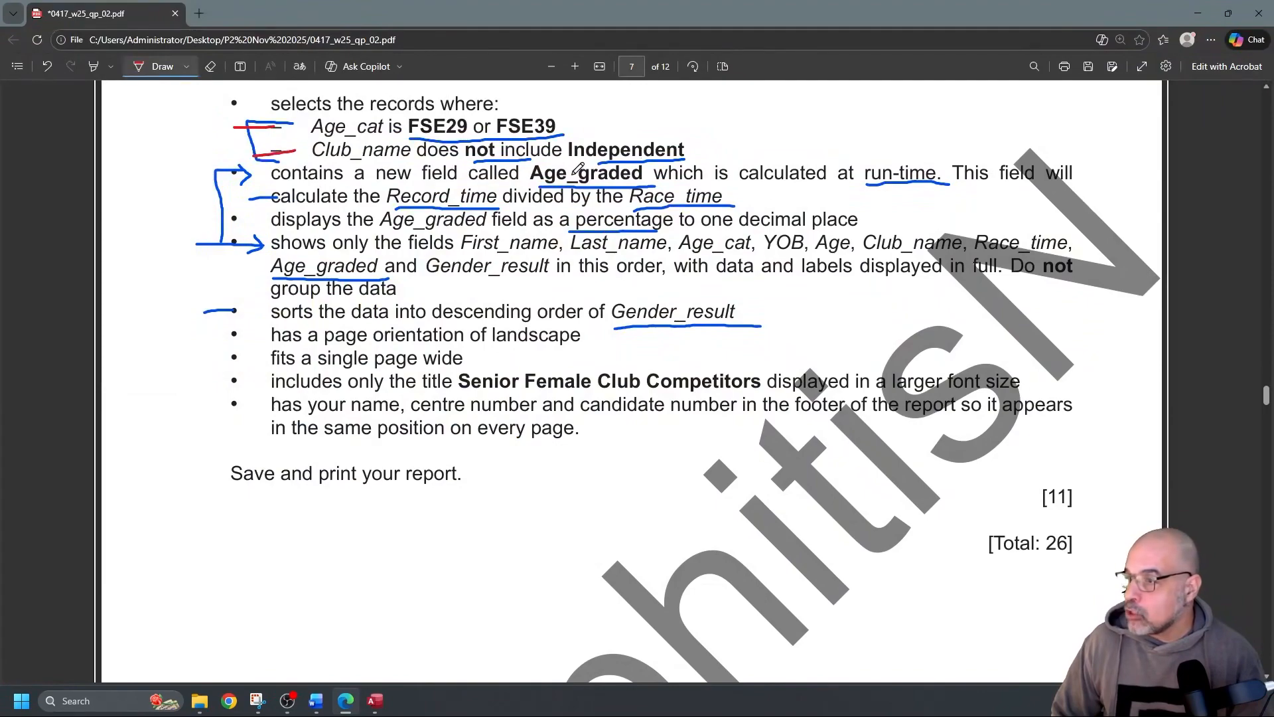
{"action": "mouse_move", "coordinate": [215, 173]}
{"action": "left_mouse_down"}
{"action": "mouse_move", "coordinate": [270, 172]}
{"action": "mouse_move", "coordinate": [278, 197]}
{"action": "left_mouse_up"}
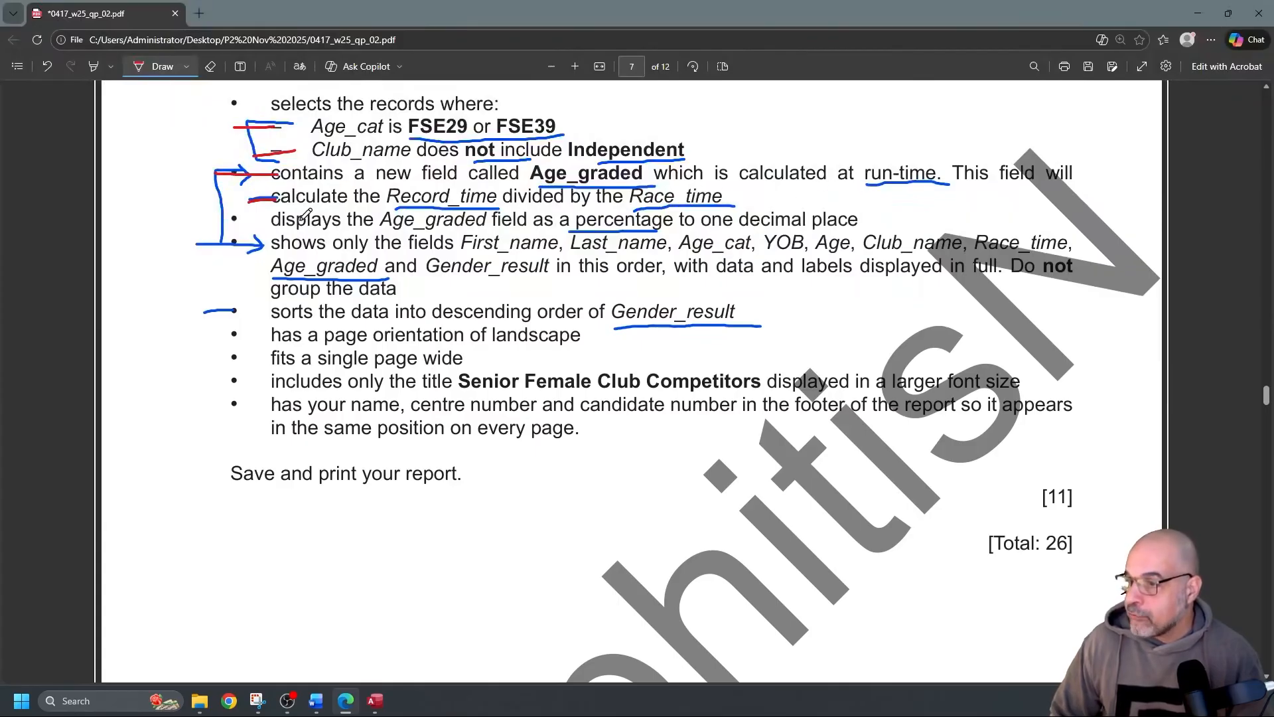
{"action": "mouse_move", "coordinate": [247, 224]}
{"action": "left_mouse_down"}
{"action": "mouse_move", "coordinate": [271, 222]}
{"action": "mouse_move", "coordinate": [290, 245]}
{"action": "left_mouse_up"}
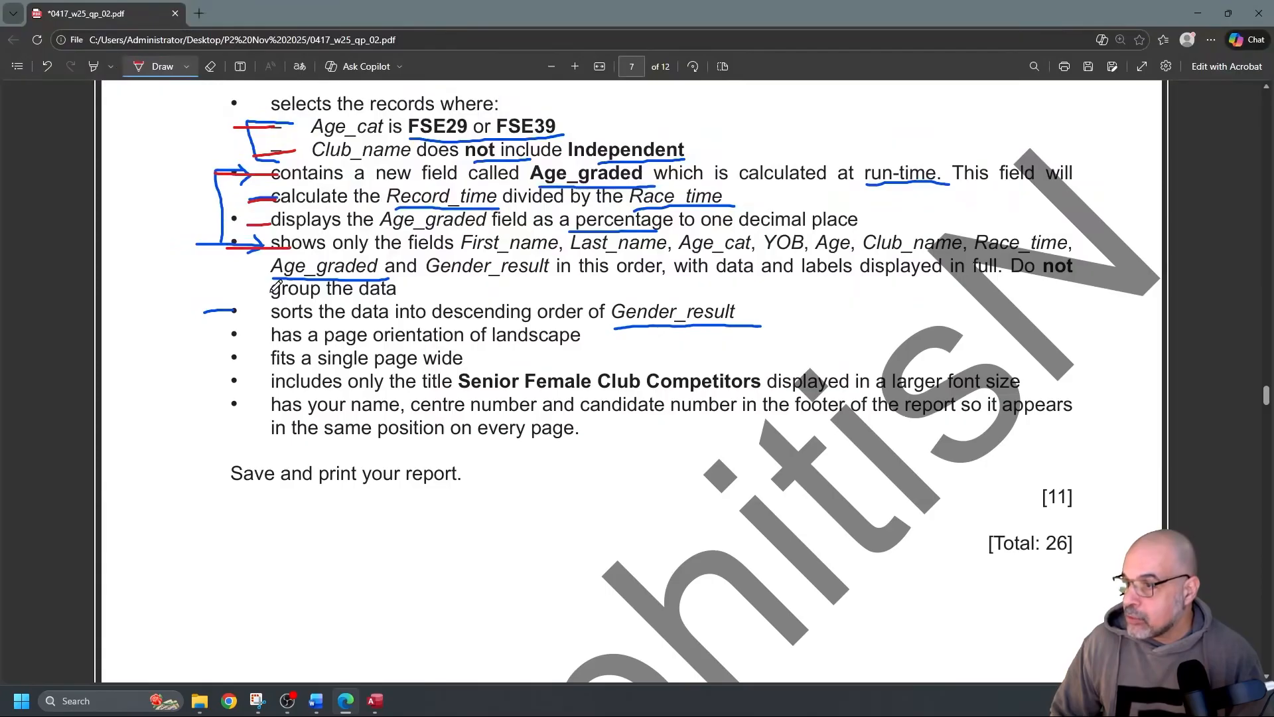
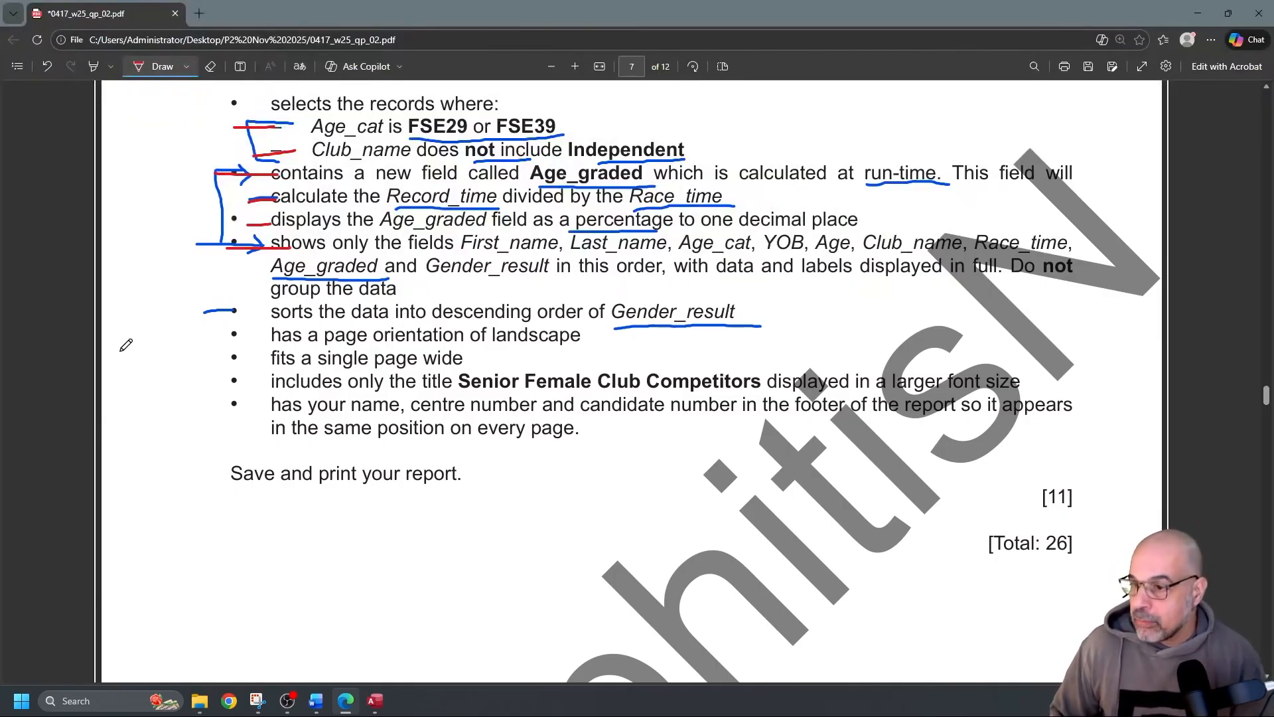
Underline 'landscape', 'single page wide' and 'on every page' in red, undoing one stray stroke
{"action": "left_click_drag", "start_coordinate": [505, 350], "coordinate": [580, 336]}
{"action": "left_click_drag", "start_coordinate": [349, 369], "coordinate": [463, 367]}
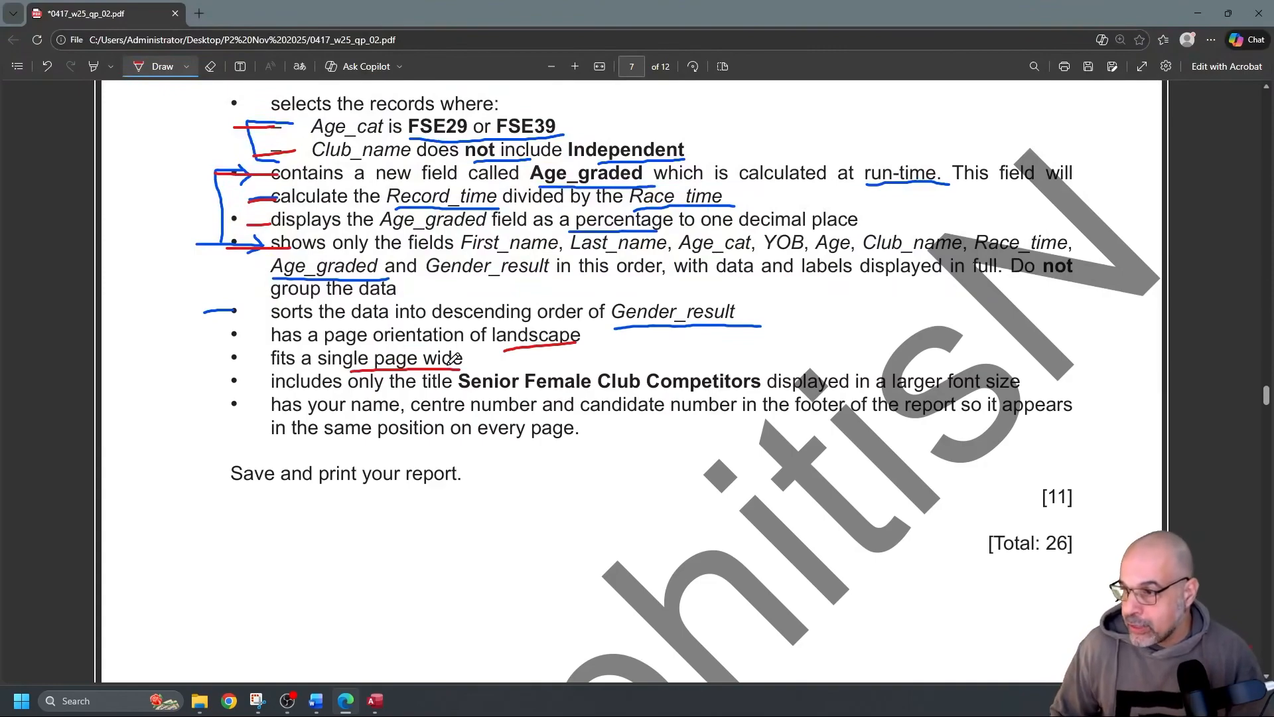
{"action": "scroll", "coordinate": [453, 358], "scroll_direction": "up", "scroll_amount": 1}
{"action": "scroll", "coordinate": [438, 448], "scroll_direction": "down", "scroll_amount": 1}
{"action": "left_click_drag", "start_coordinate": [496, 402], "coordinate": [679, 391]}
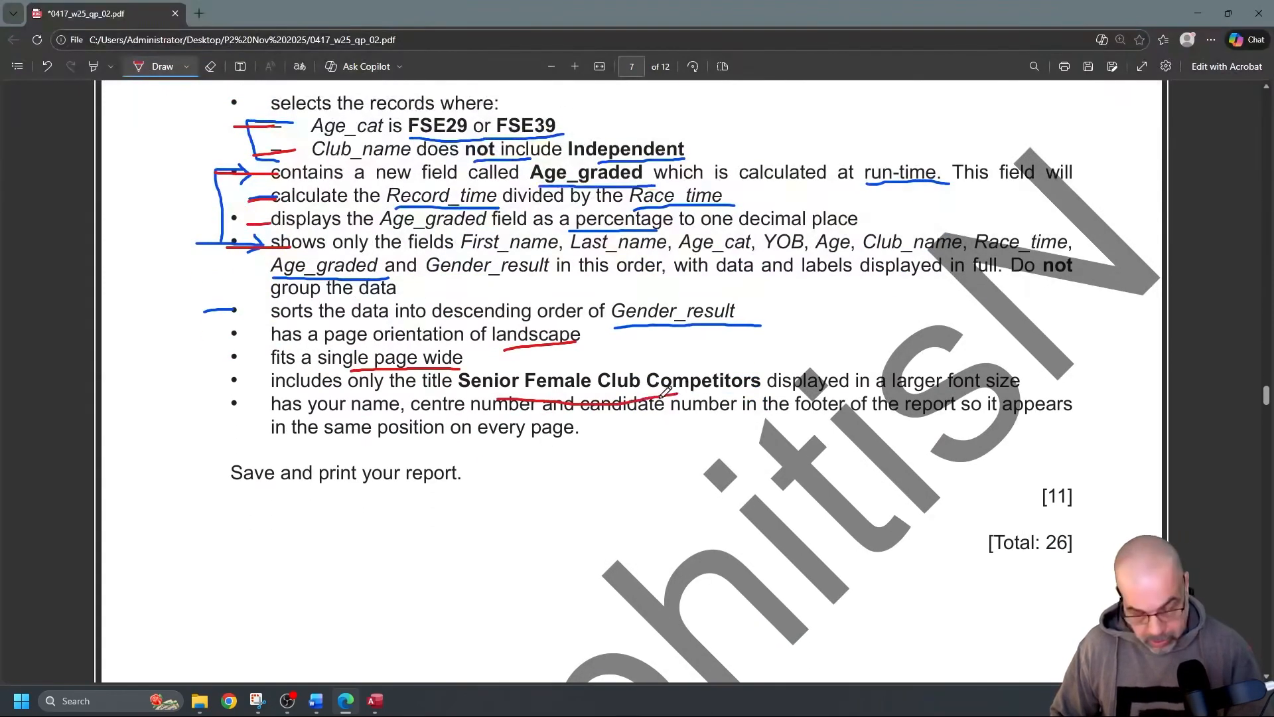
{"action": "key", "text": "ctrl+z"}
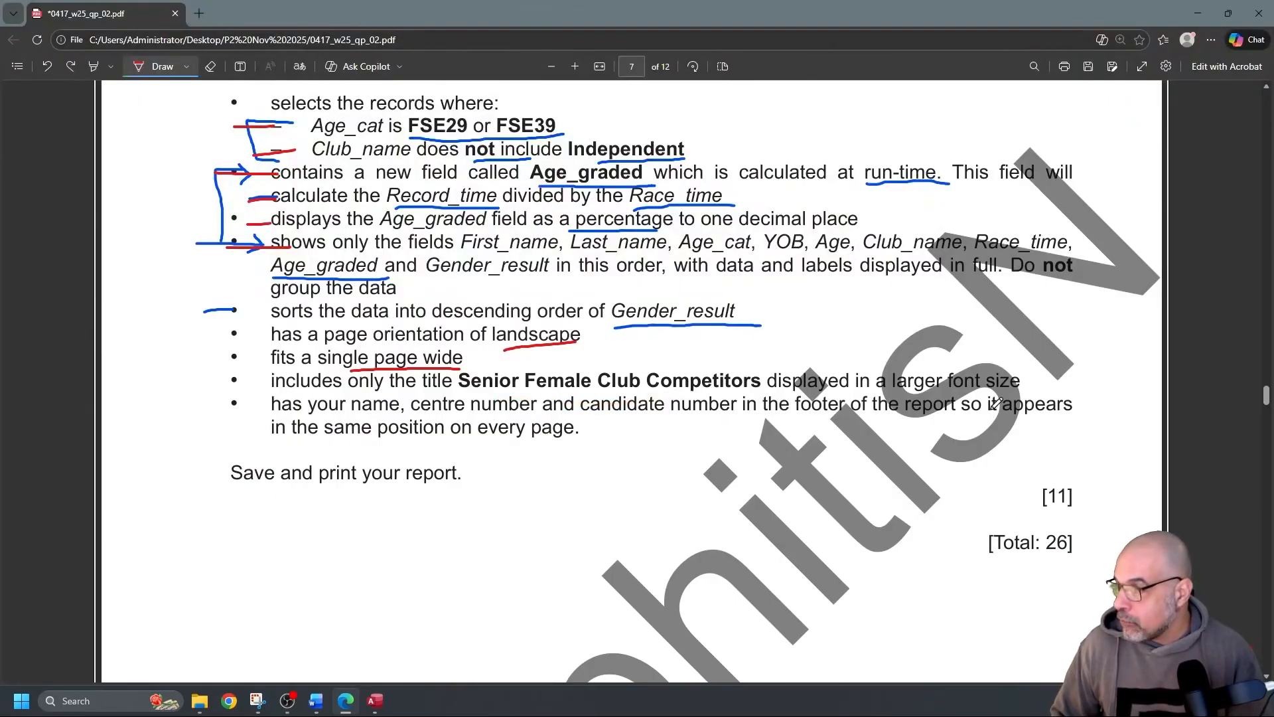
{"action": "left_click_drag", "start_coordinate": [442, 443], "coordinate": [535, 443]}
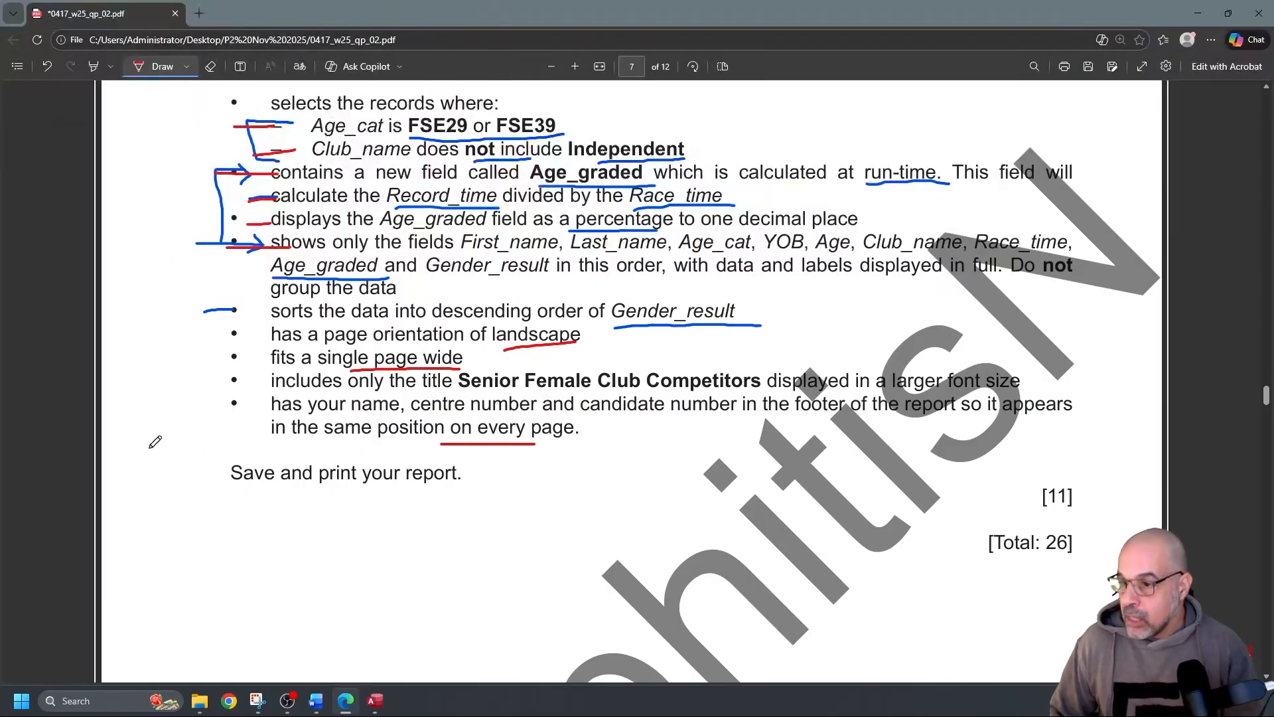
{"action": "key", "text": "alt+Tab"}
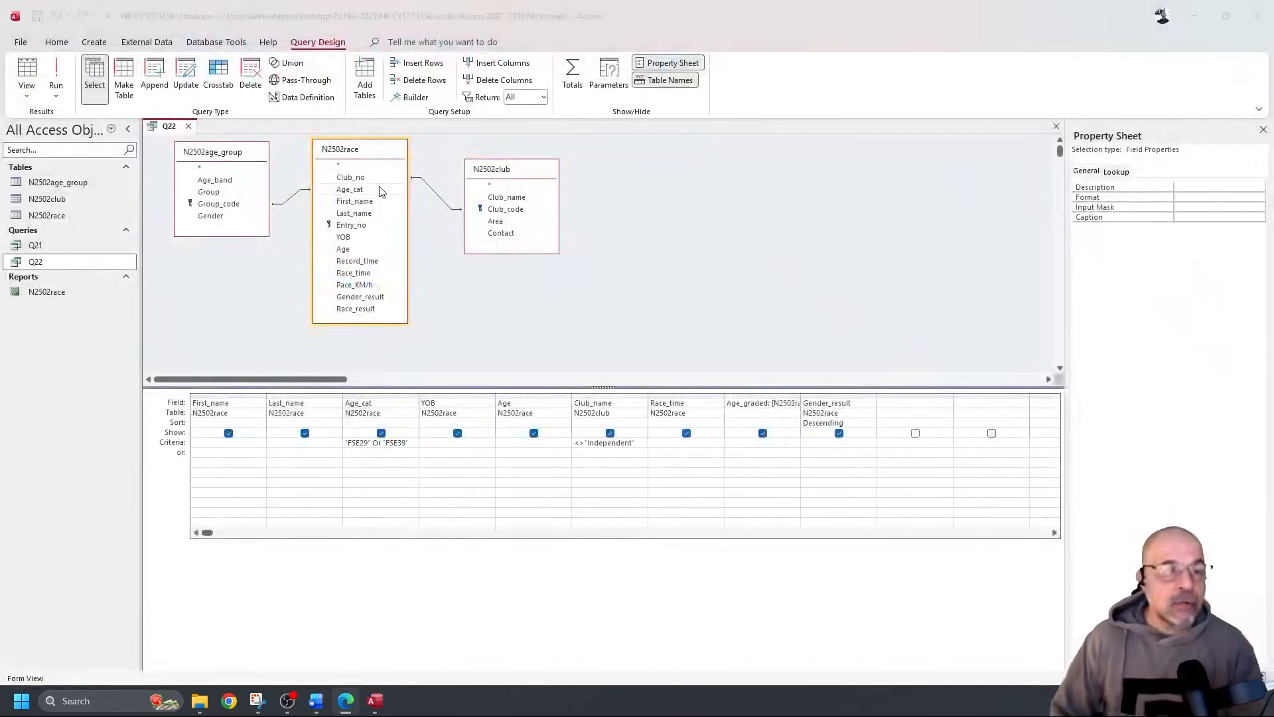
Close the Q22 design and start a Report Wizard using all of Q22's fields
{"action": "left_click", "coordinate": [232, 293]}
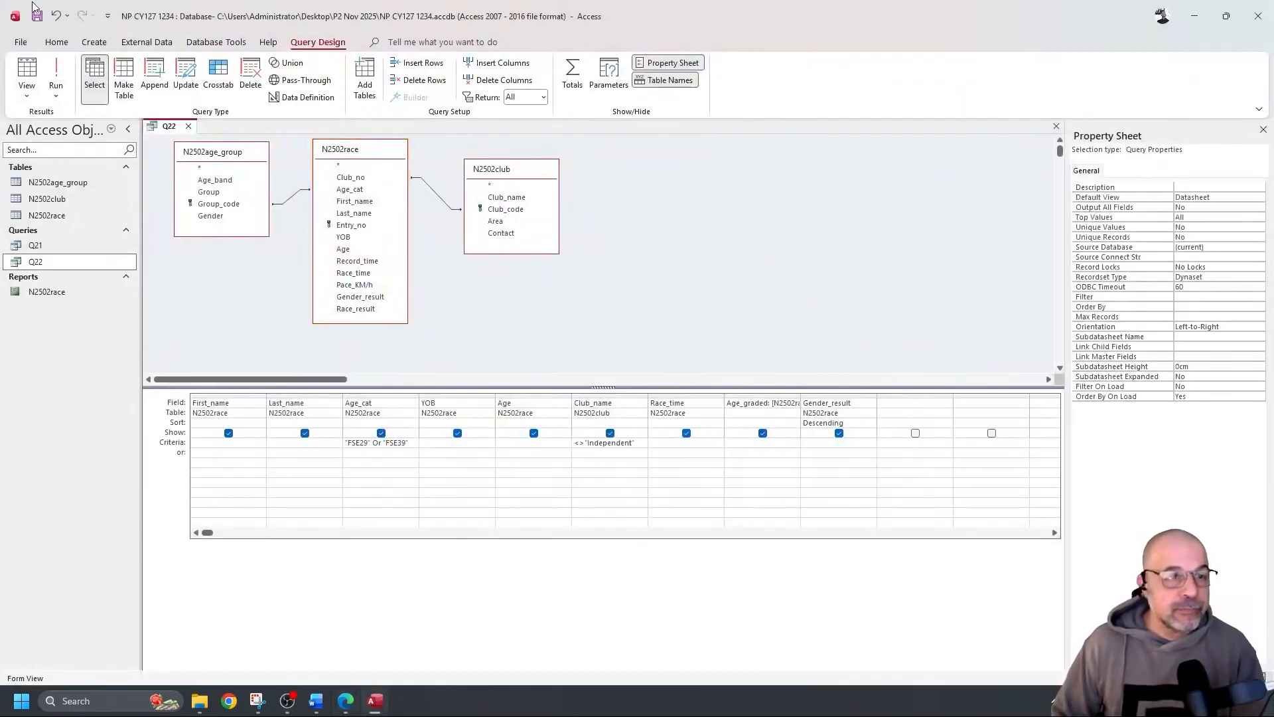
{"action": "left_click", "coordinate": [189, 126]}
{"action": "left_click", "coordinate": [99, 43]}
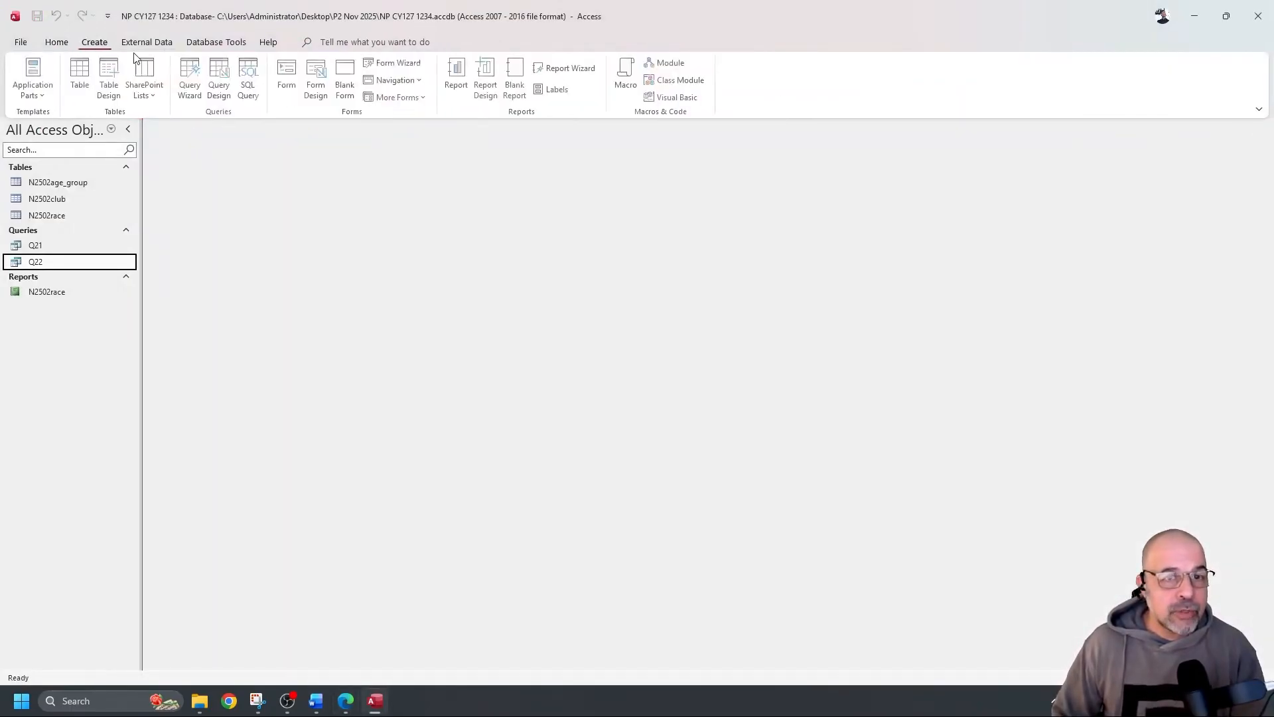
{"action": "left_click", "coordinate": [564, 68]}
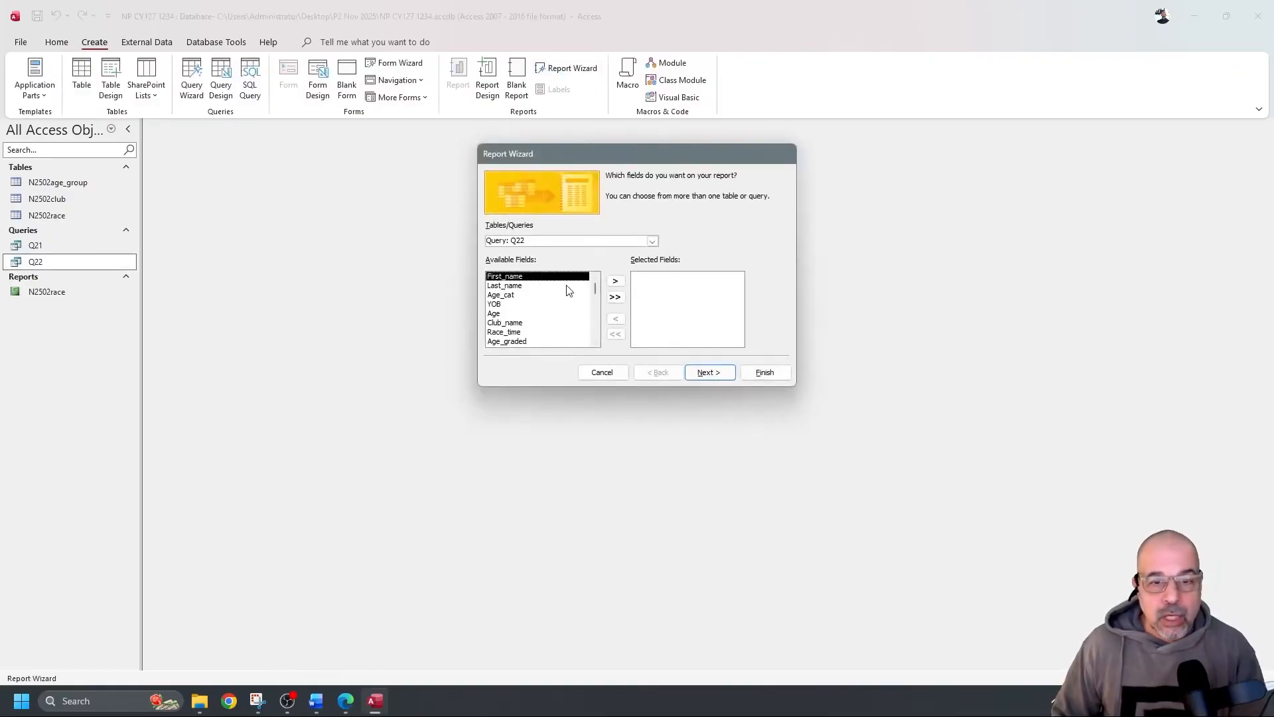
{"action": "left_click", "coordinate": [653, 241]}
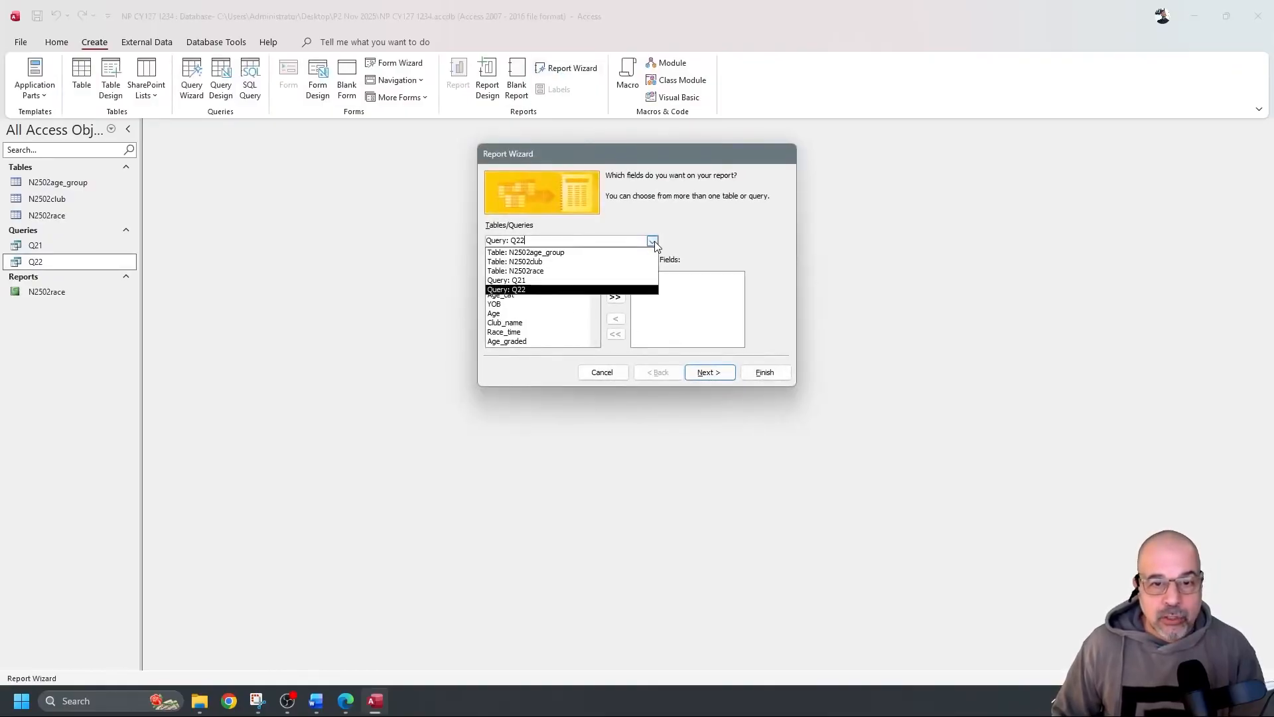
{"action": "left_click", "coordinate": [554, 290]}
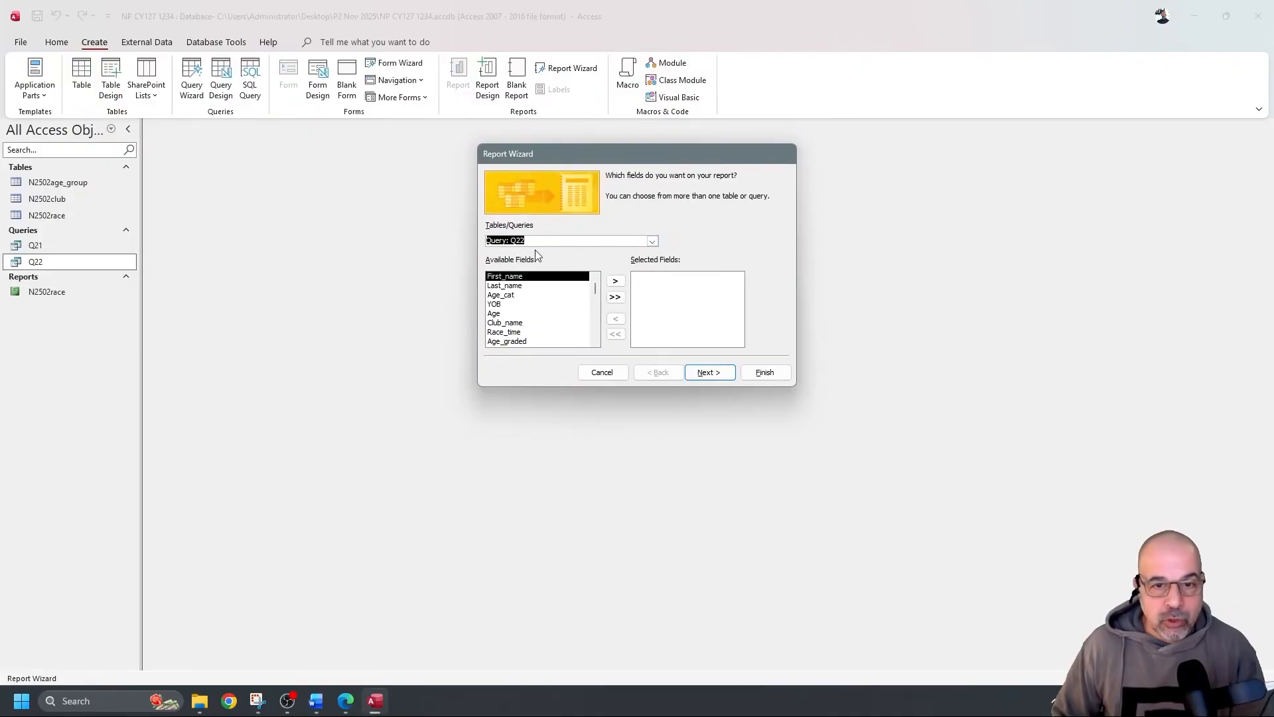
{"action": "left_click", "coordinate": [615, 297]}
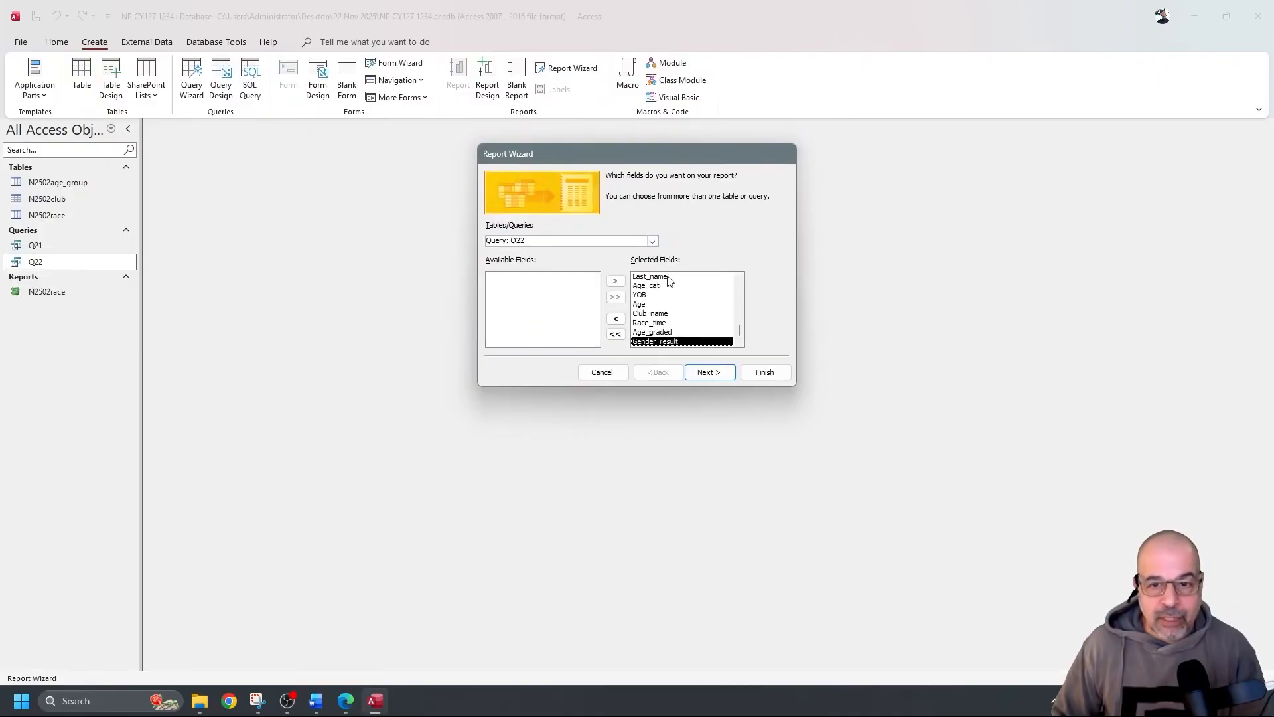
{"action": "left_click_drag", "start_coordinate": [738, 321], "coordinate": [738, 283]}
{"action": "left_click", "coordinate": [711, 371]}
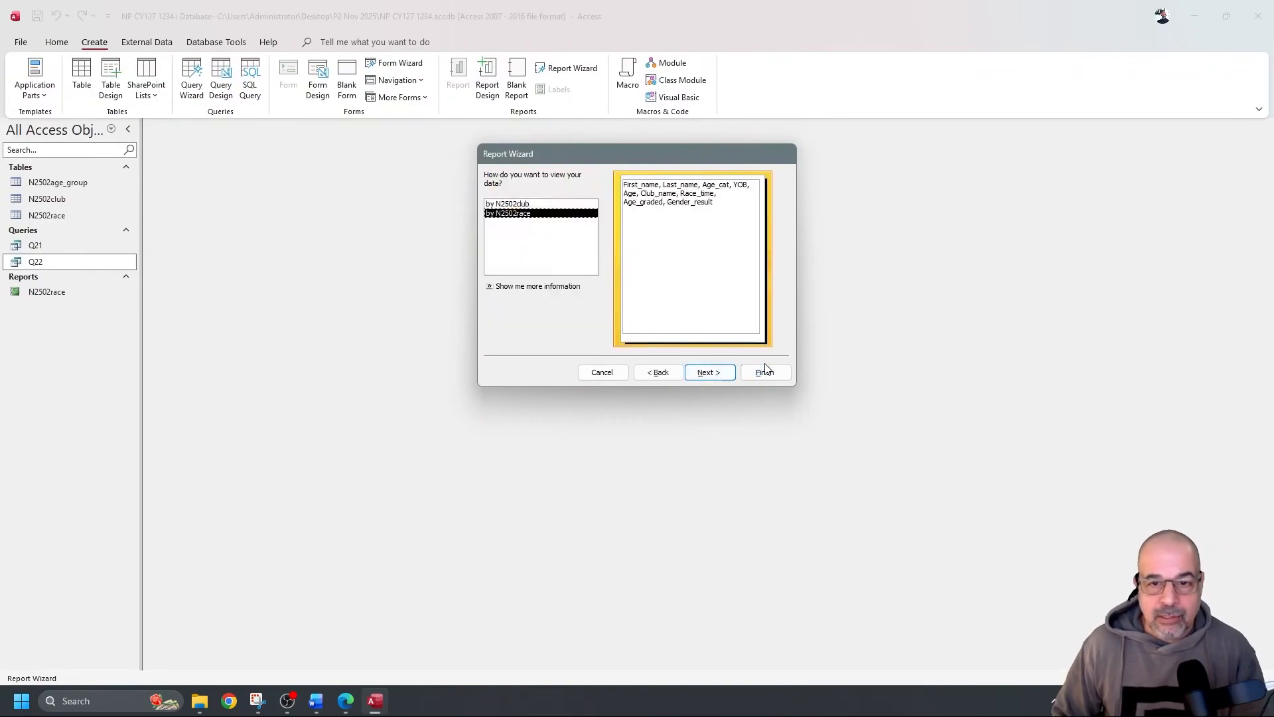
Leave the report ungrouped and unsorted, set Landscape orientation, and finish the wizard
{"action": "left_click", "coordinate": [529, 205]}
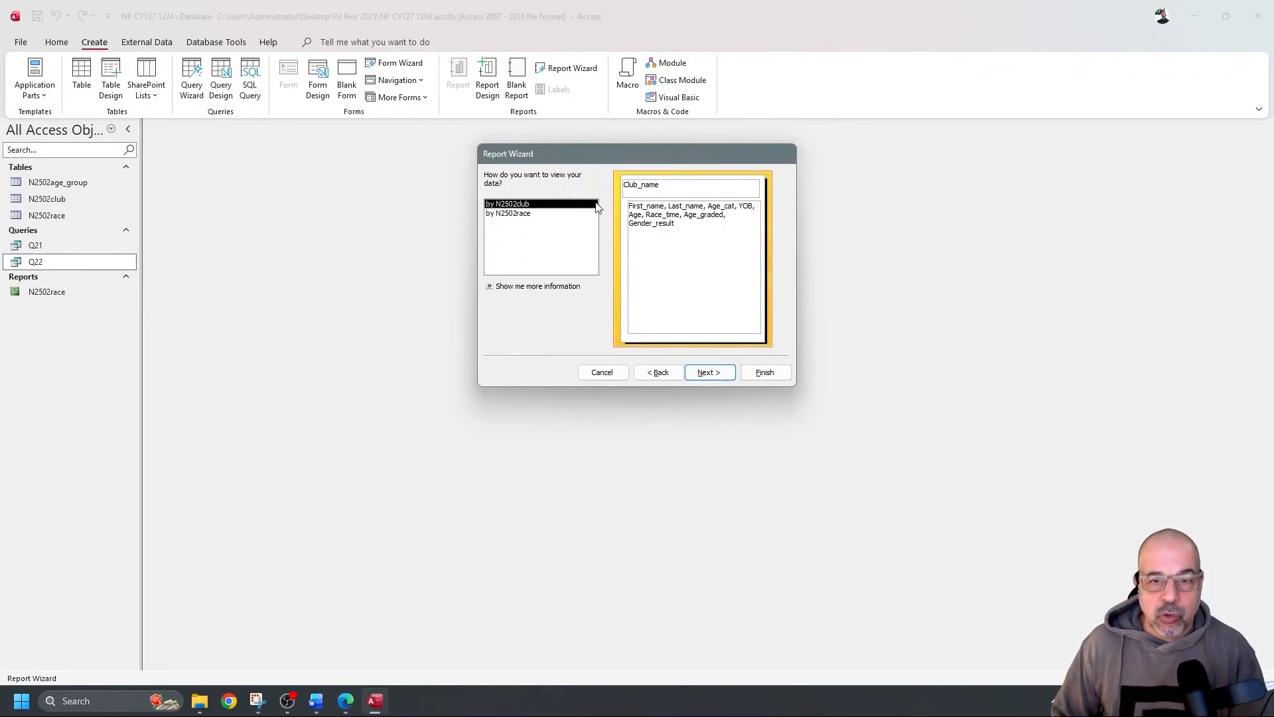
{"action": "left_click", "coordinate": [555, 213]}
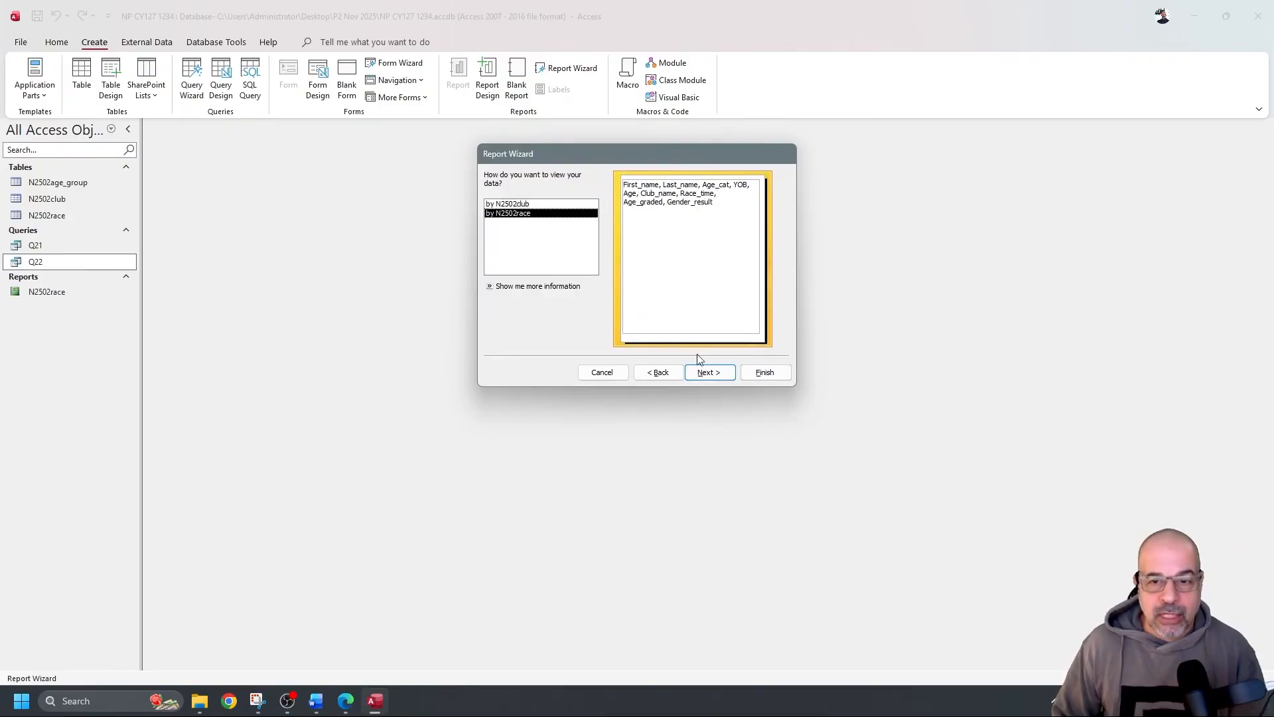
{"action": "left_click", "coordinate": [708, 372]}
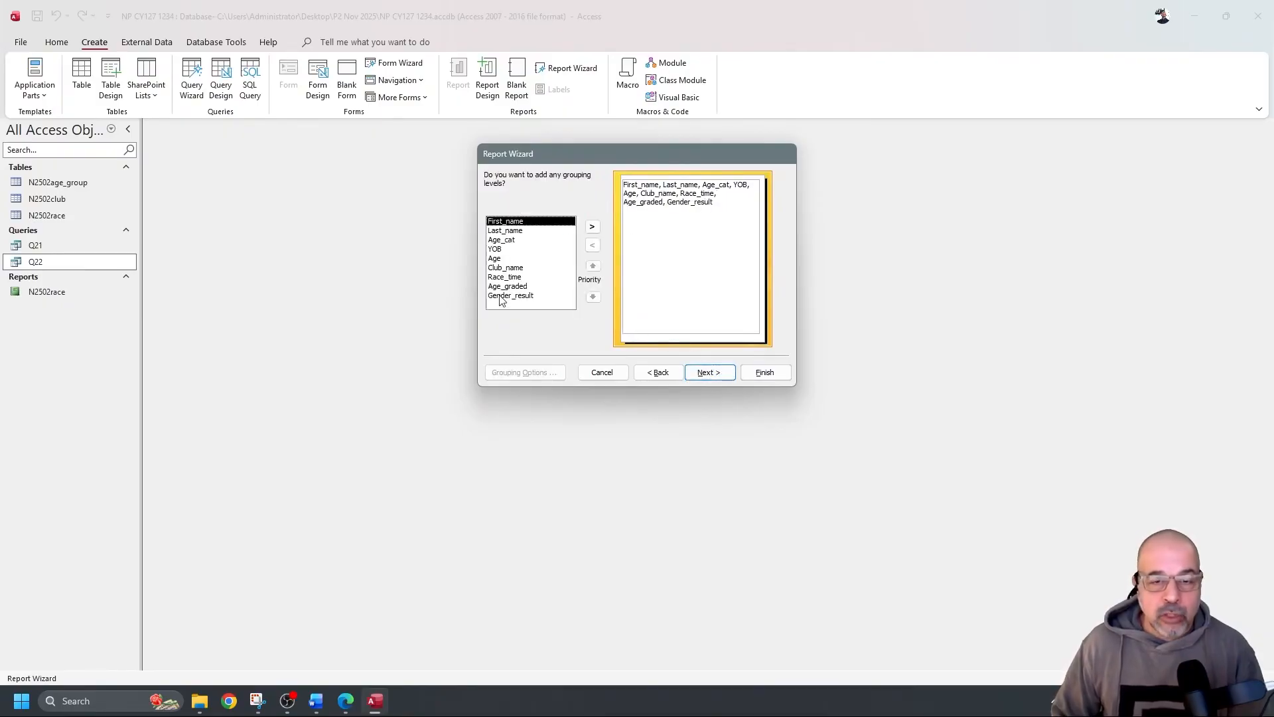
{"action": "left_click", "coordinate": [721, 373]}
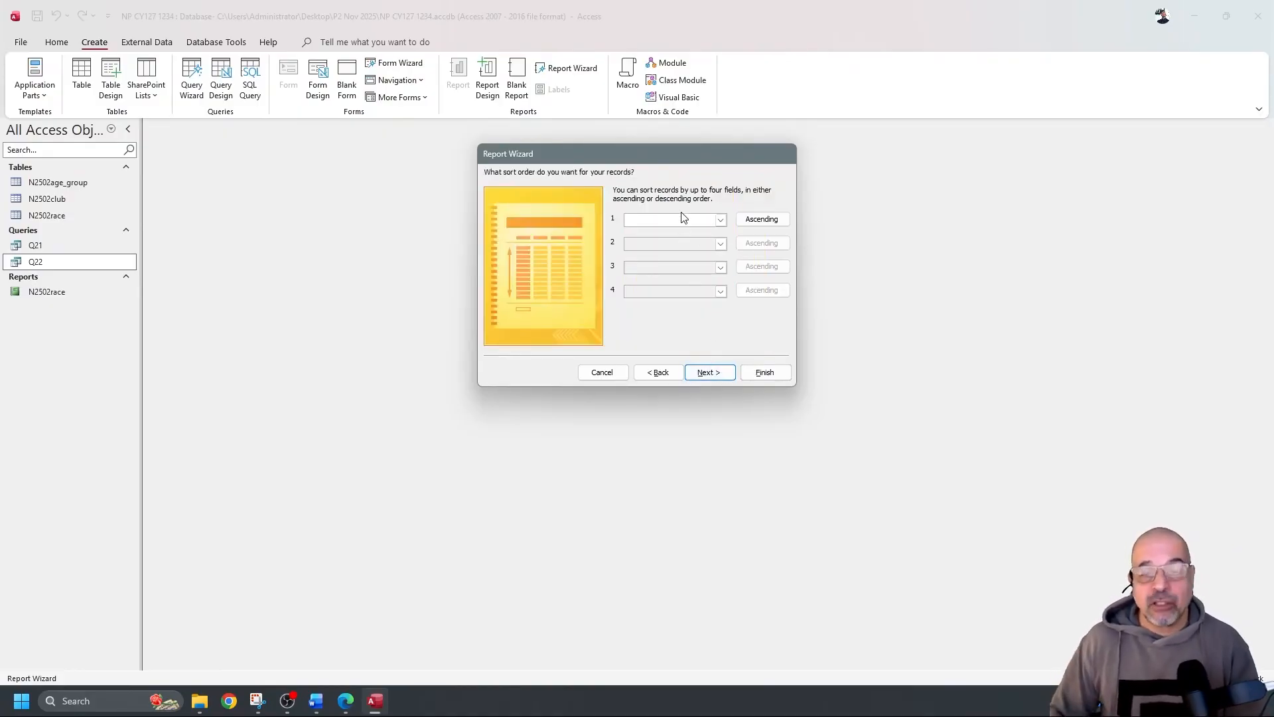
{"action": "left_click", "coordinate": [721, 373]}
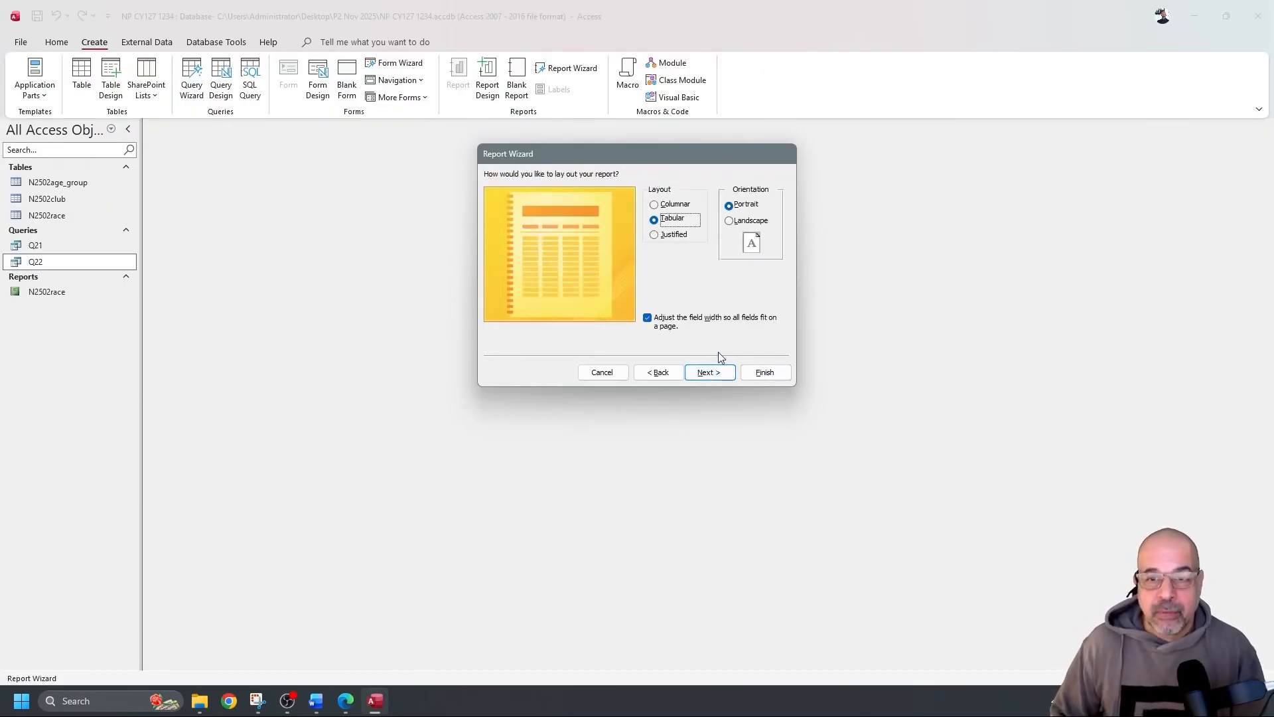
{"action": "left_click", "coordinate": [747, 221]}
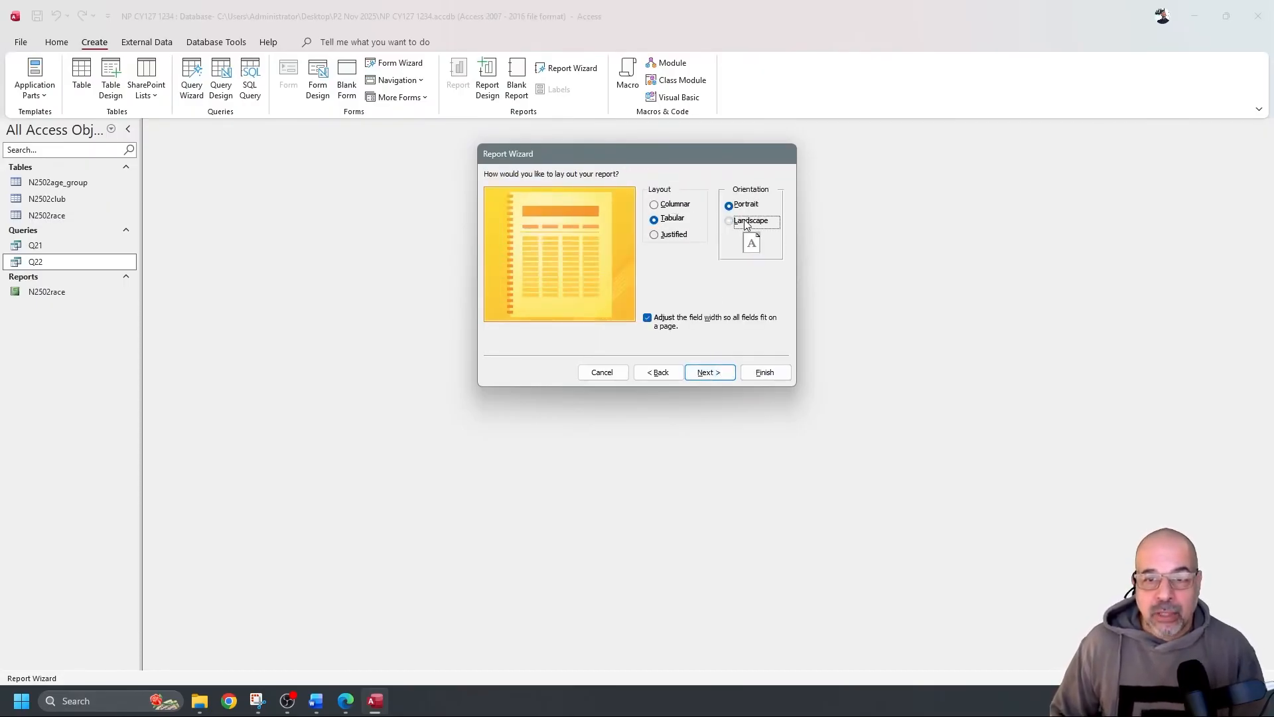
{"action": "left_click", "coordinate": [724, 372]}
{"action": "left_click", "coordinate": [765, 372]}
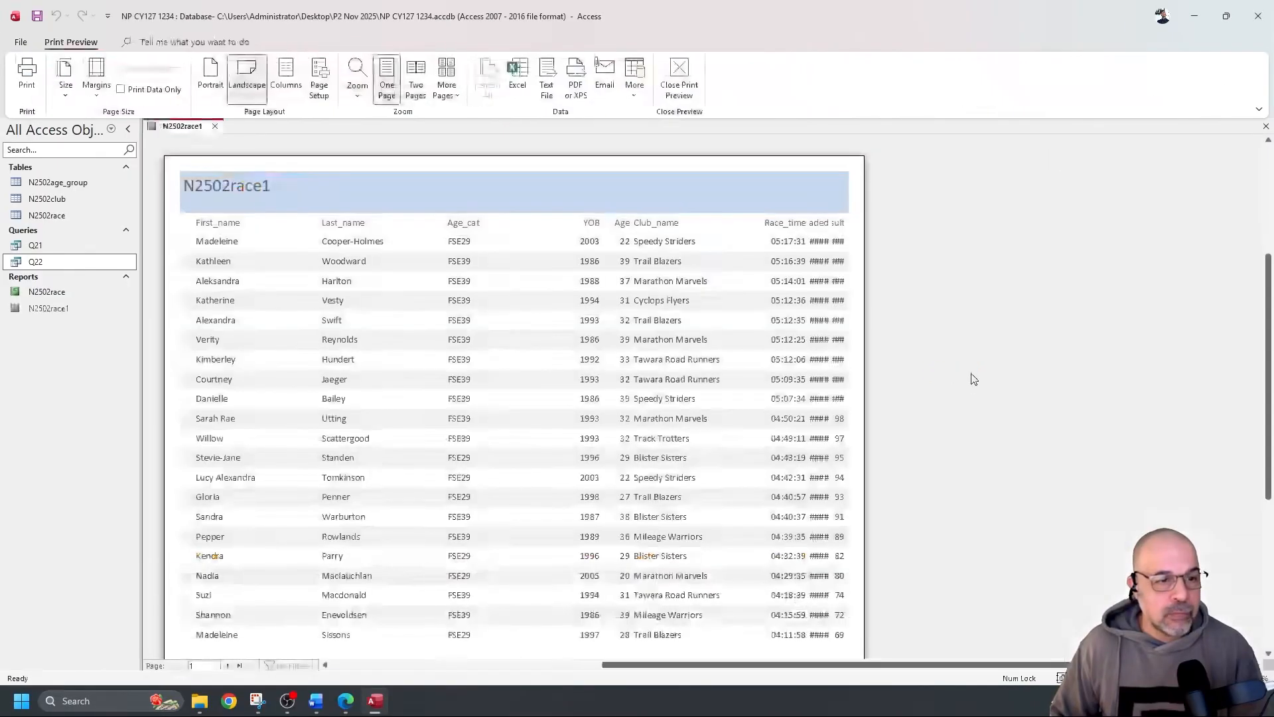
Inspect both preview pages, noting the rightmost result columns display as ####
{"action": "scroll", "coordinate": [624, 418], "scroll_direction": "down", "scroll_amount": 3}
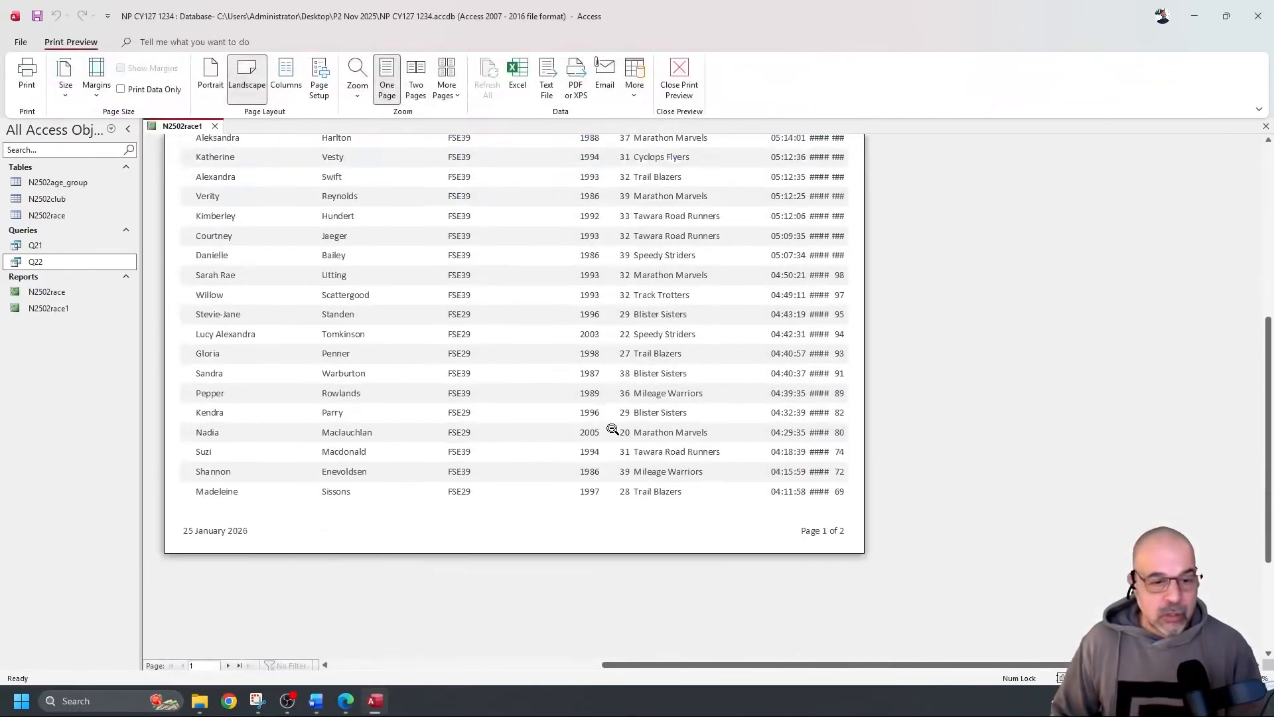
{"action": "scroll", "coordinate": [591, 442], "scroll_direction": "up", "scroll_amount": 2}
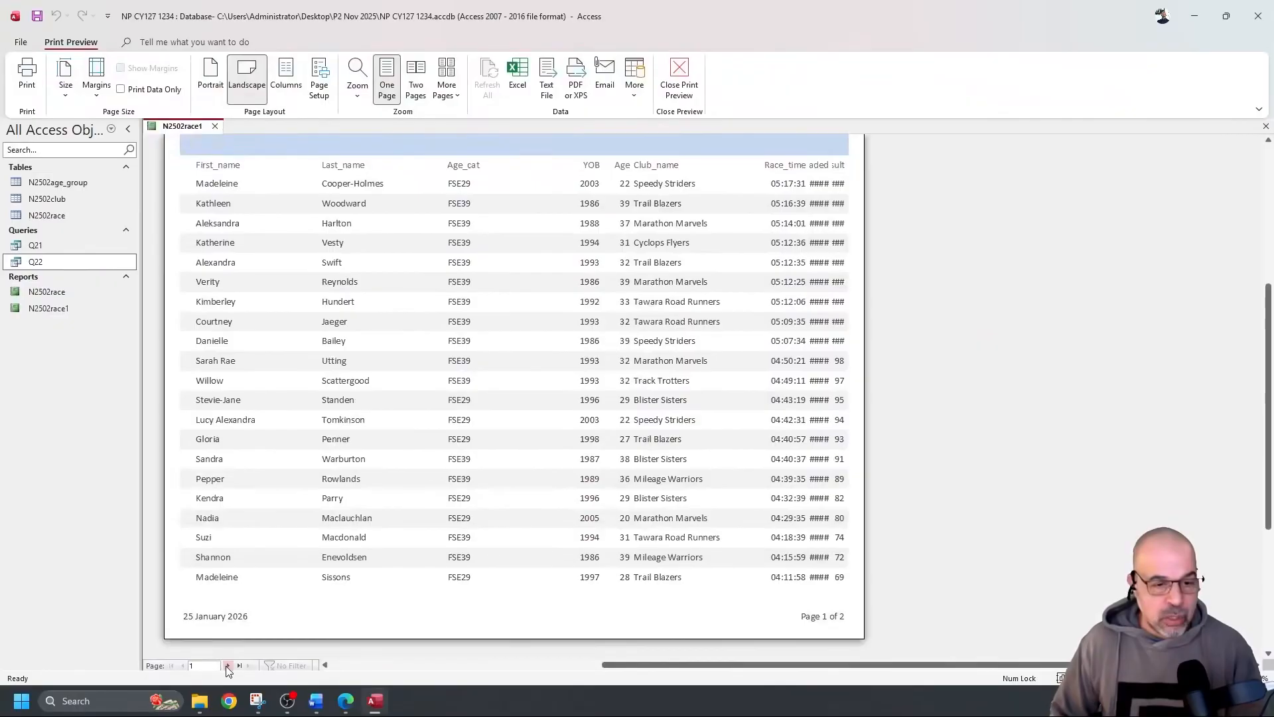
{"action": "left_click", "coordinate": [227, 666]}
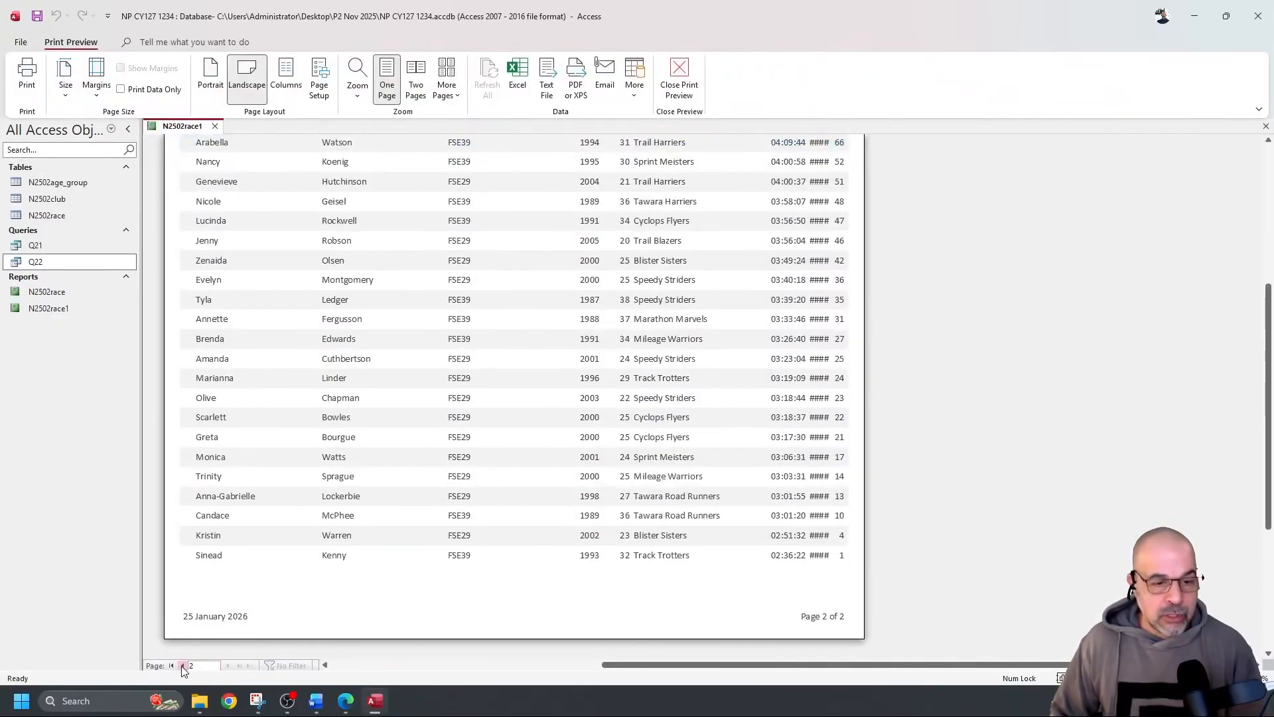
{"action": "left_click", "coordinate": [182, 665]}
{"action": "scroll", "coordinate": [420, 529], "scroll_direction": "up", "scroll_amount": 1}
{"action": "scroll", "coordinate": [420, 529], "scroll_direction": "up", "scroll_amount": 1}
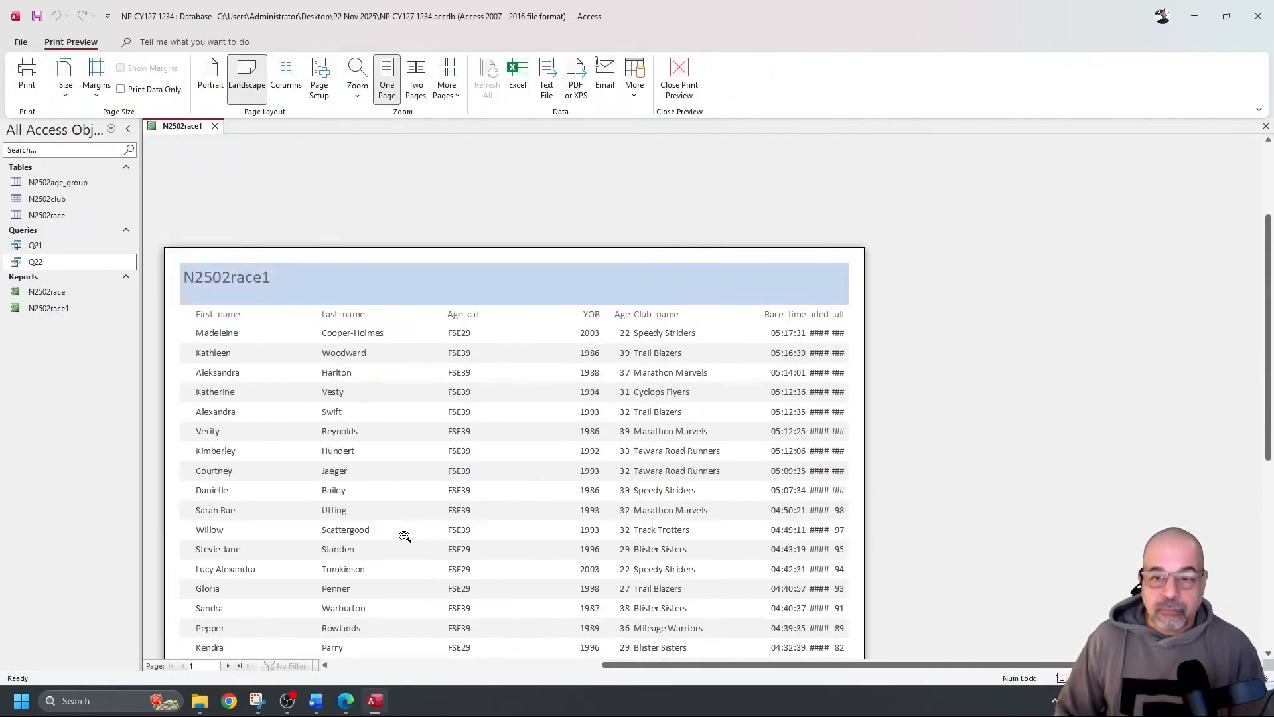
{"action": "scroll", "coordinate": [464, 406], "scroll_direction": "down", "scroll_amount": 1}
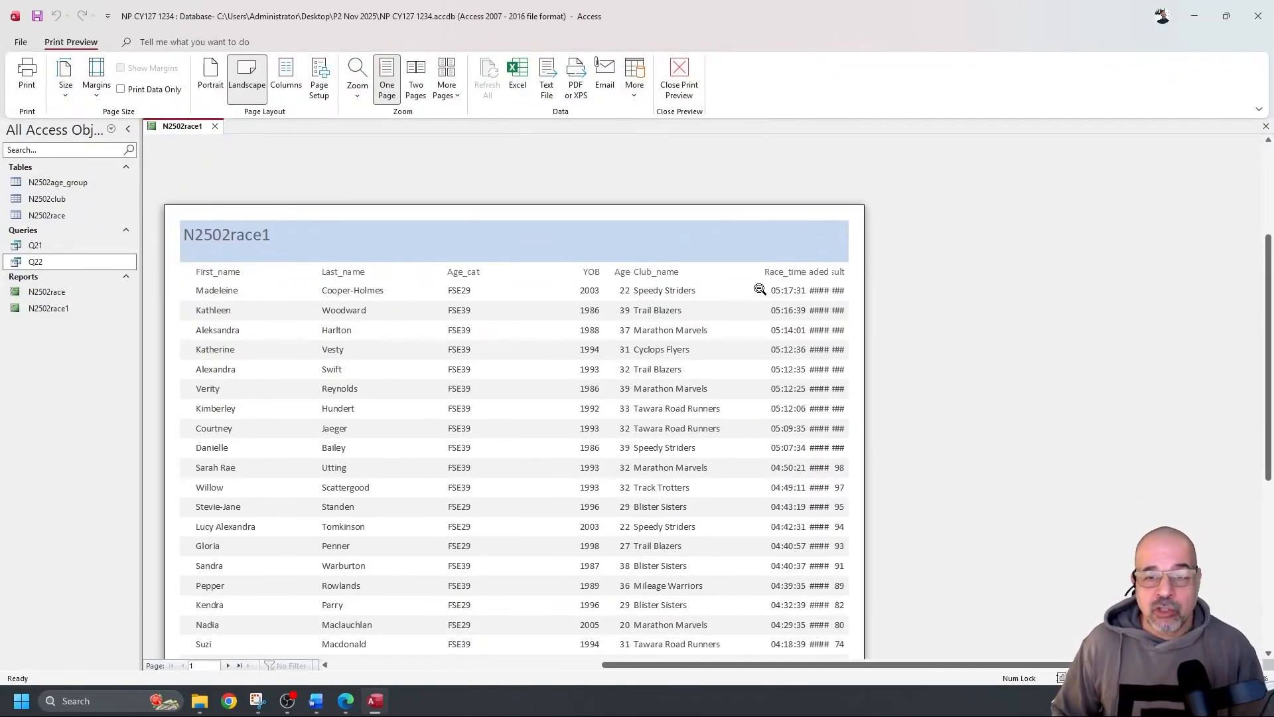
In Design View, narrow the First_name column and check it in Report View
{"action": "left_click", "coordinate": [679, 78]}
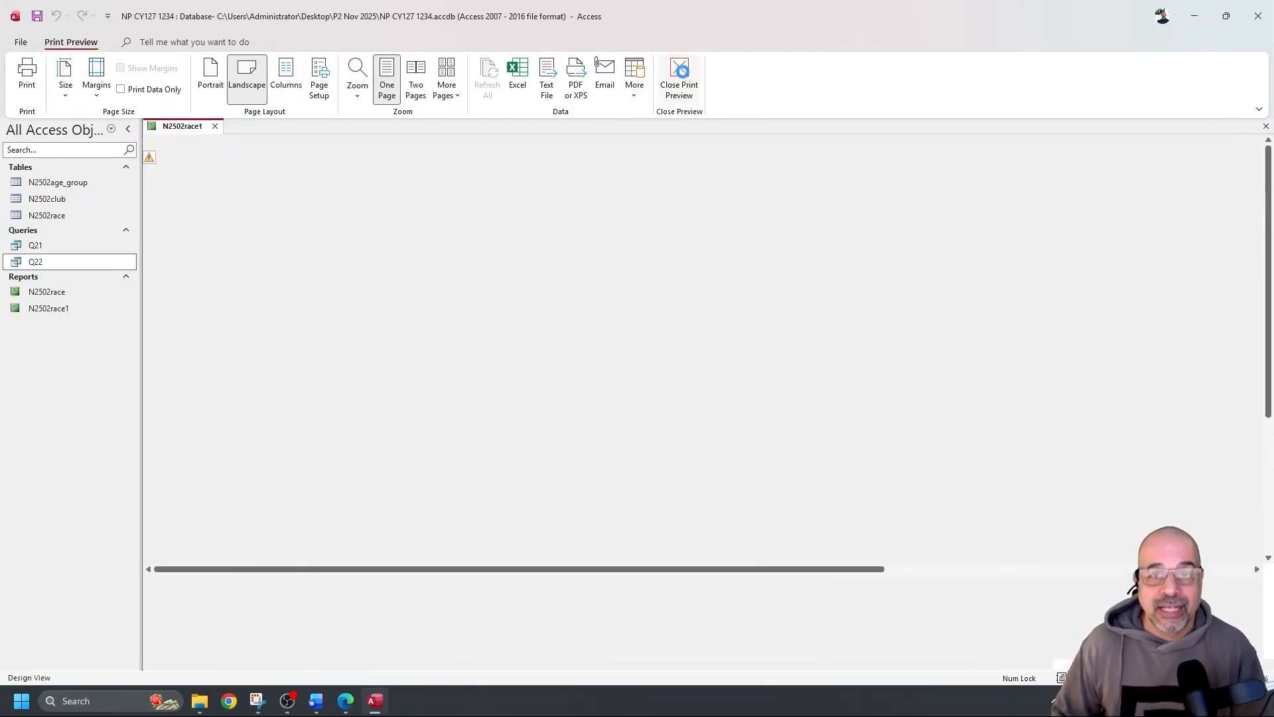
{"action": "left_click_drag", "start_coordinate": [164, 220], "coordinate": [214, 257]}
{"action": "left_click_drag", "start_coordinate": [293, 223], "coordinate": [264, 224]}
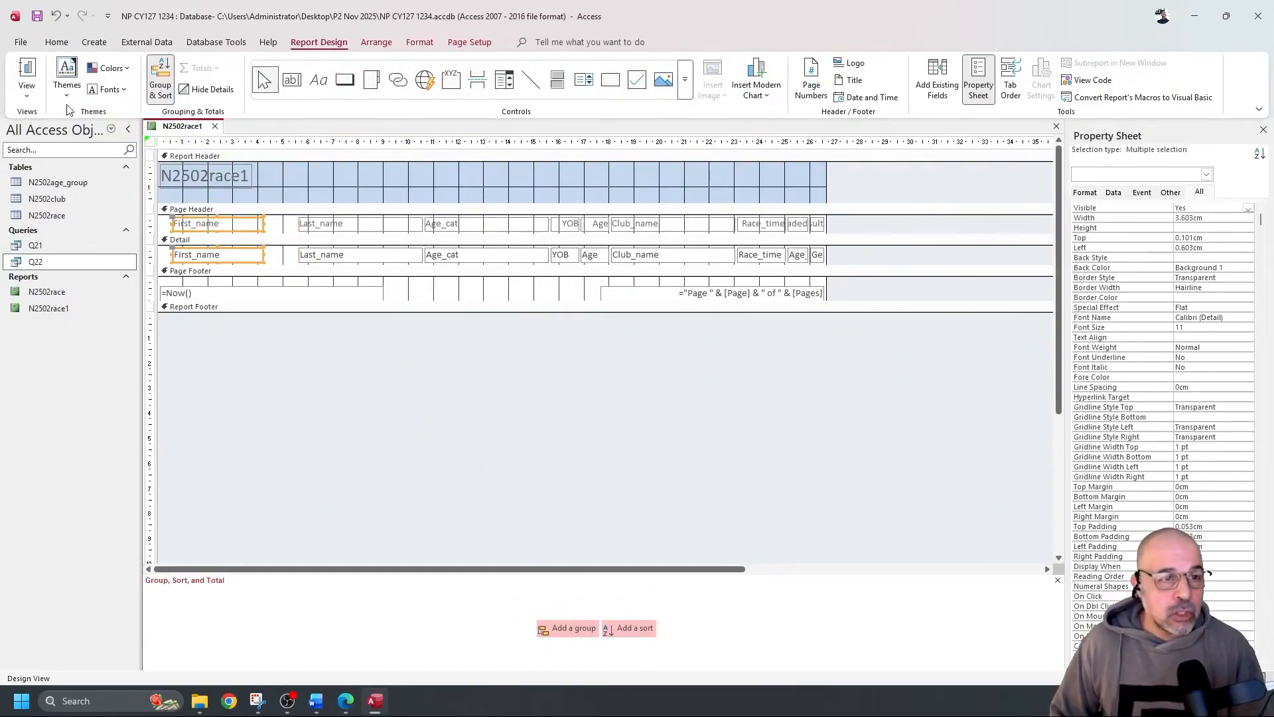
{"action": "left_click", "coordinate": [27, 71]}
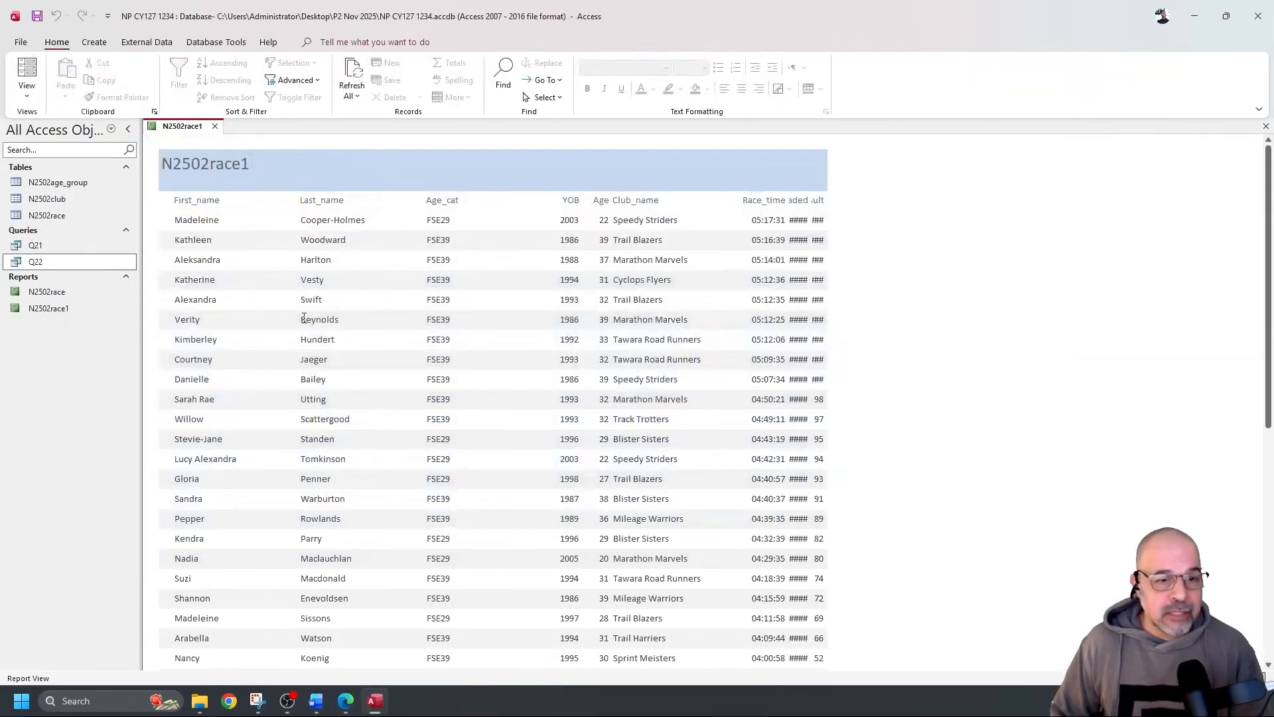
{"action": "scroll", "coordinate": [303, 317], "scroll_direction": "down", "scroll_amount": 5}
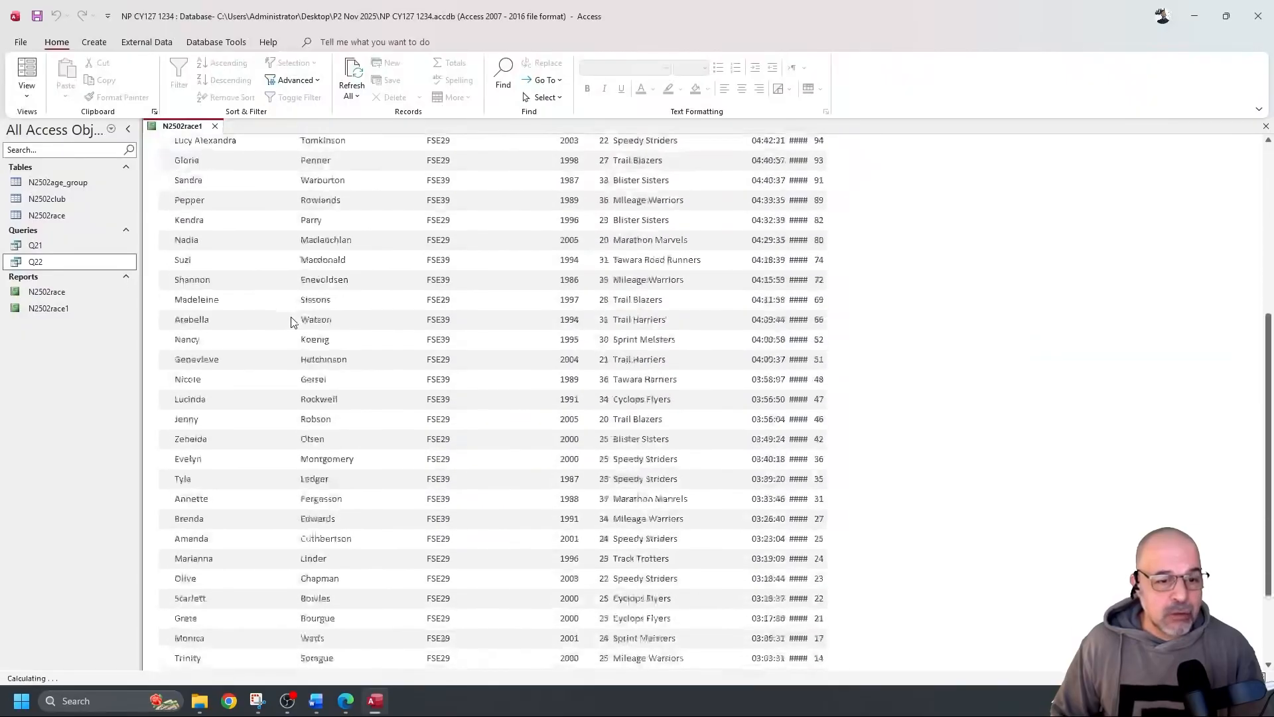
{"action": "scroll", "coordinate": [292, 322], "scroll_direction": "up", "scroll_amount": 5}
{"action": "left_click", "coordinate": [27, 94]}
{"action": "left_click", "coordinate": [79, 206]}
Adjust the Last_name and Age_cat columns, checking the data after each change
{"action": "left_click_drag", "start_coordinate": [281, 225], "coordinate": [313, 227]}
{"action": "left_click", "coordinate": [26, 73]}
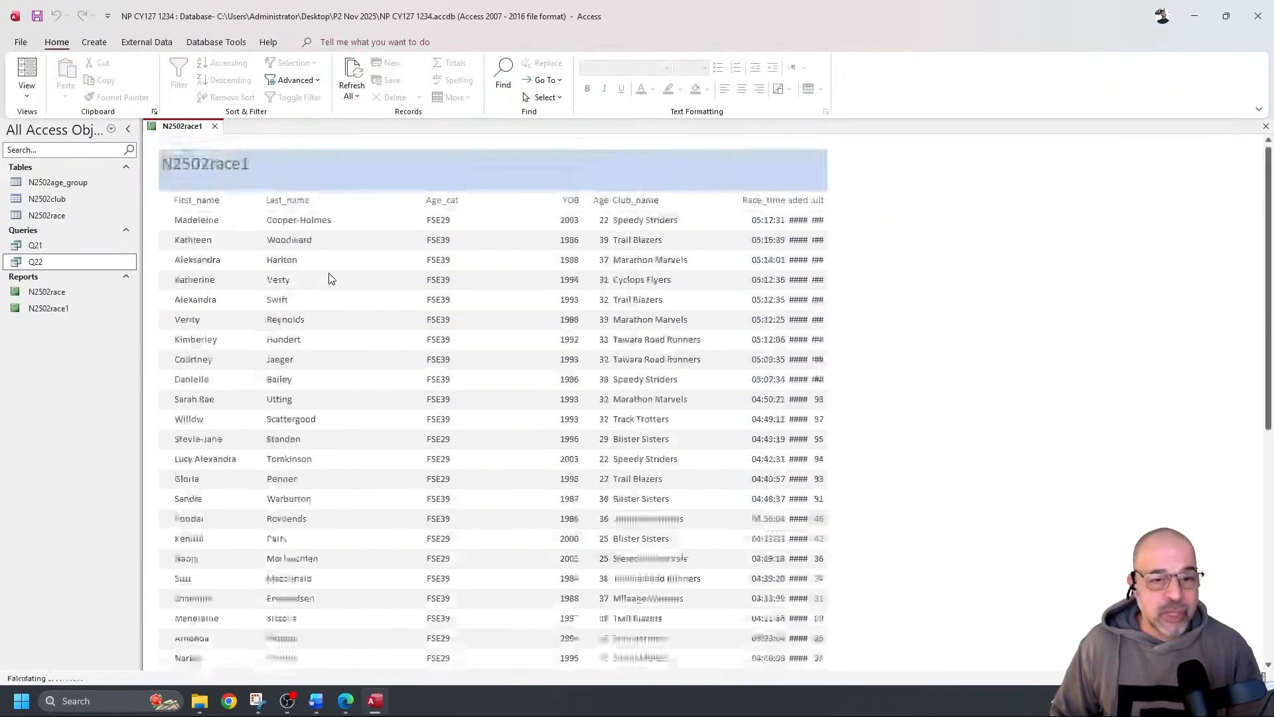
{"action": "left_click", "coordinate": [27, 95]}
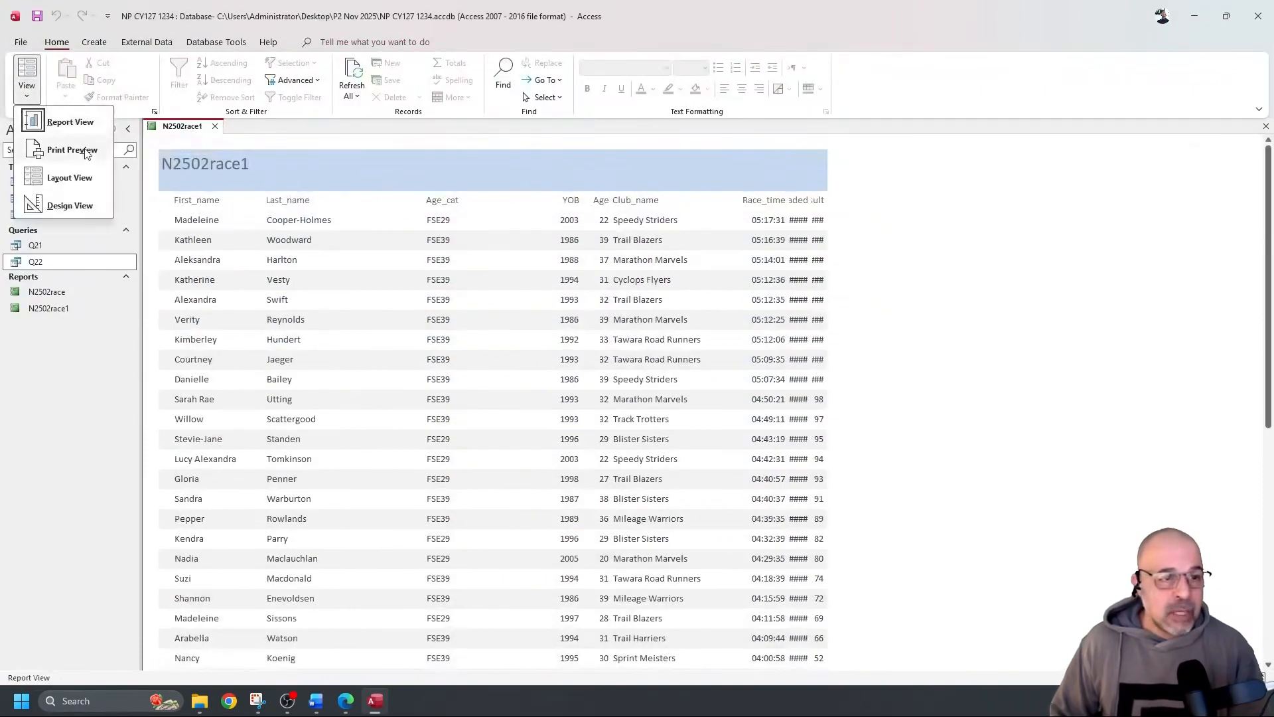
{"action": "left_click", "coordinate": [70, 205]}
{"action": "left_click_drag", "start_coordinate": [397, 229], "coordinate": [478, 259]}
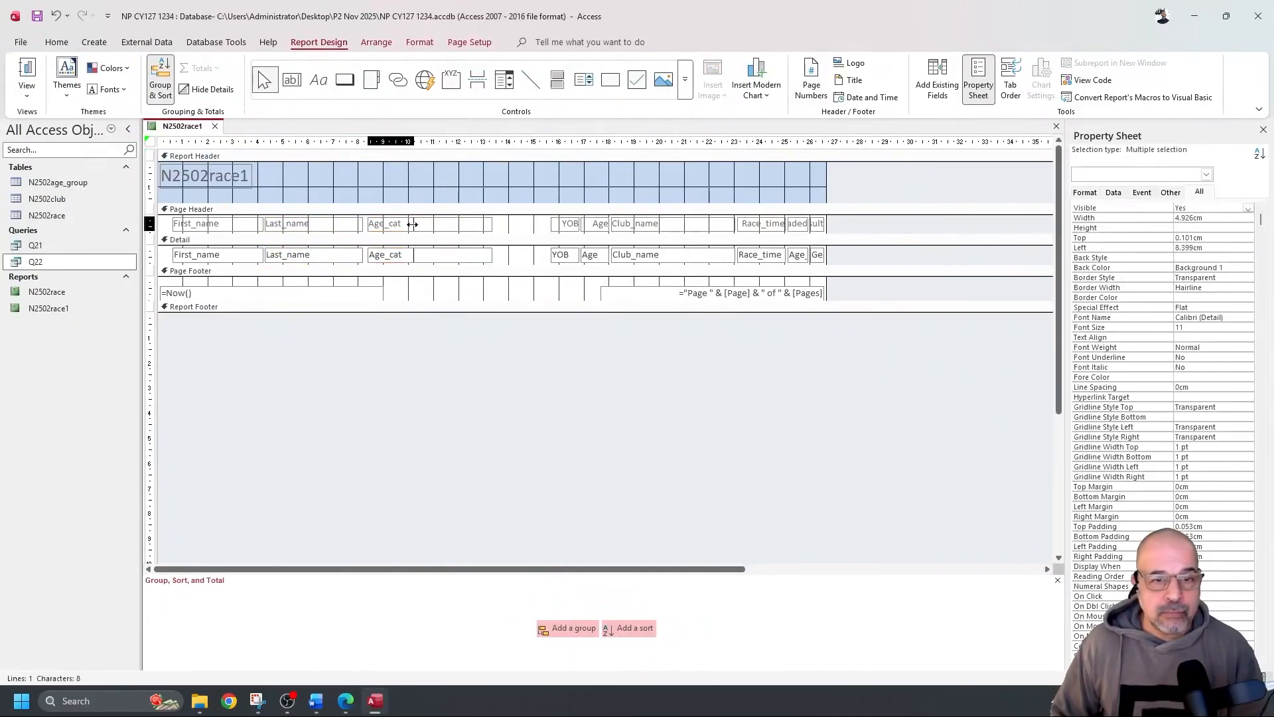
{"action": "left_click", "coordinate": [28, 73]}
{"action": "left_click", "coordinate": [30, 74]}
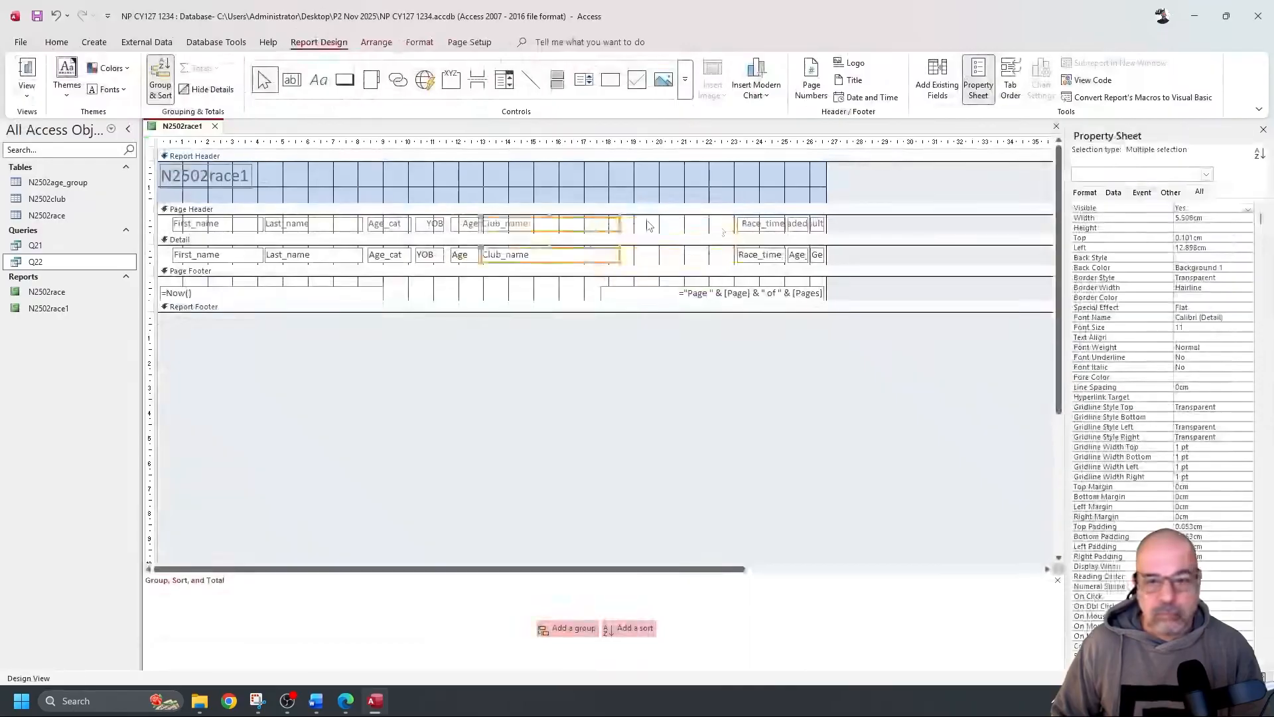
{"action": "left_click", "coordinate": [26, 73]}
{"action": "left_click", "coordinate": [27, 96]}
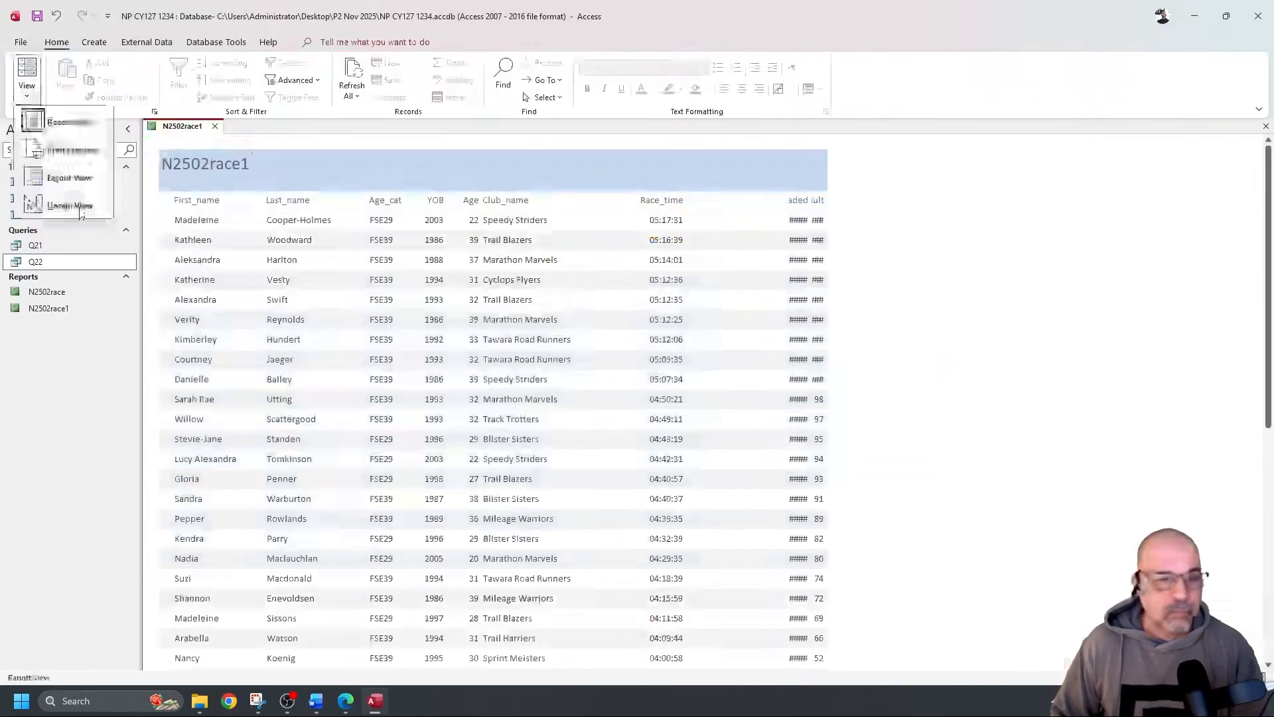
{"action": "left_click", "coordinate": [78, 207]}
Widen Age_graded beside Race_time and widen Gender_result so both show real values
{"action": "left_click_drag", "start_coordinate": [785, 255], "coordinate": [749, 227]}
{"action": "left_click_drag", "start_coordinate": [775, 227], "coordinate": [693, 227]}
{"action": "left_click", "coordinate": [817, 224]}
{"action": "left_click", "coordinate": [817, 256], "text": "shift"}
{"action": "left_click_drag", "start_coordinate": [811, 255], "coordinate": [749, 255]}
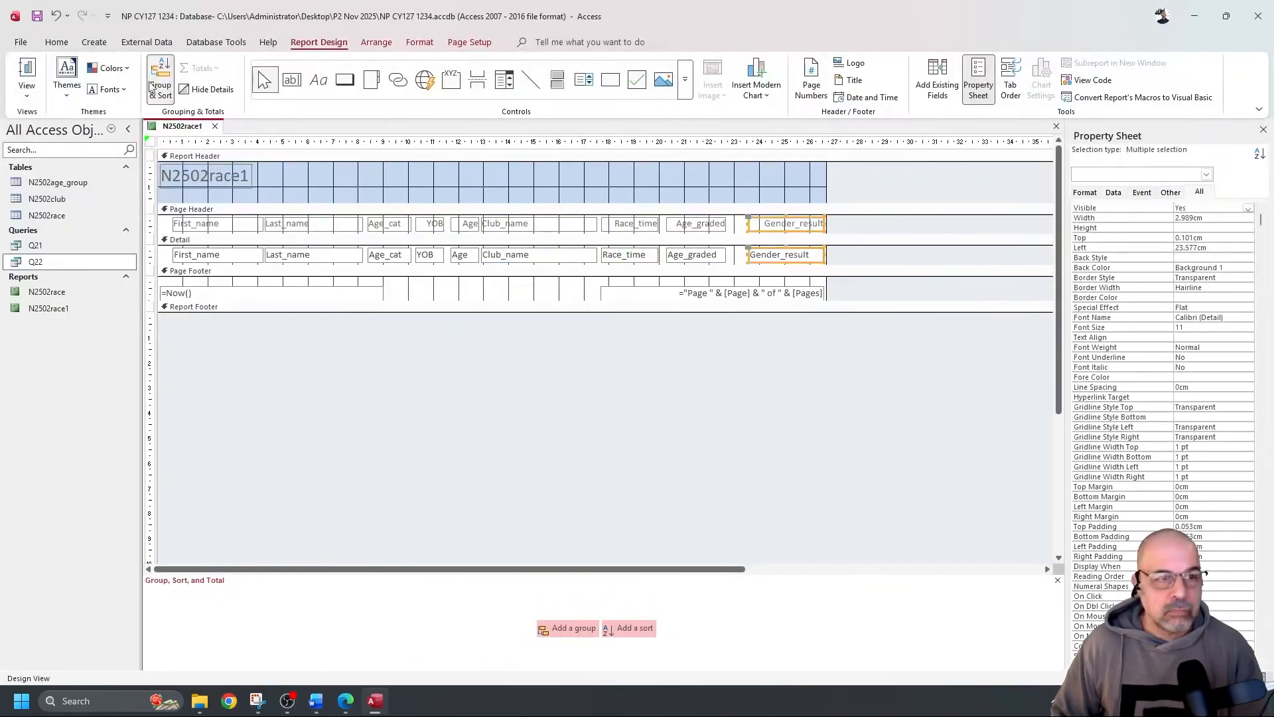
{"action": "left_click", "coordinate": [27, 73]}
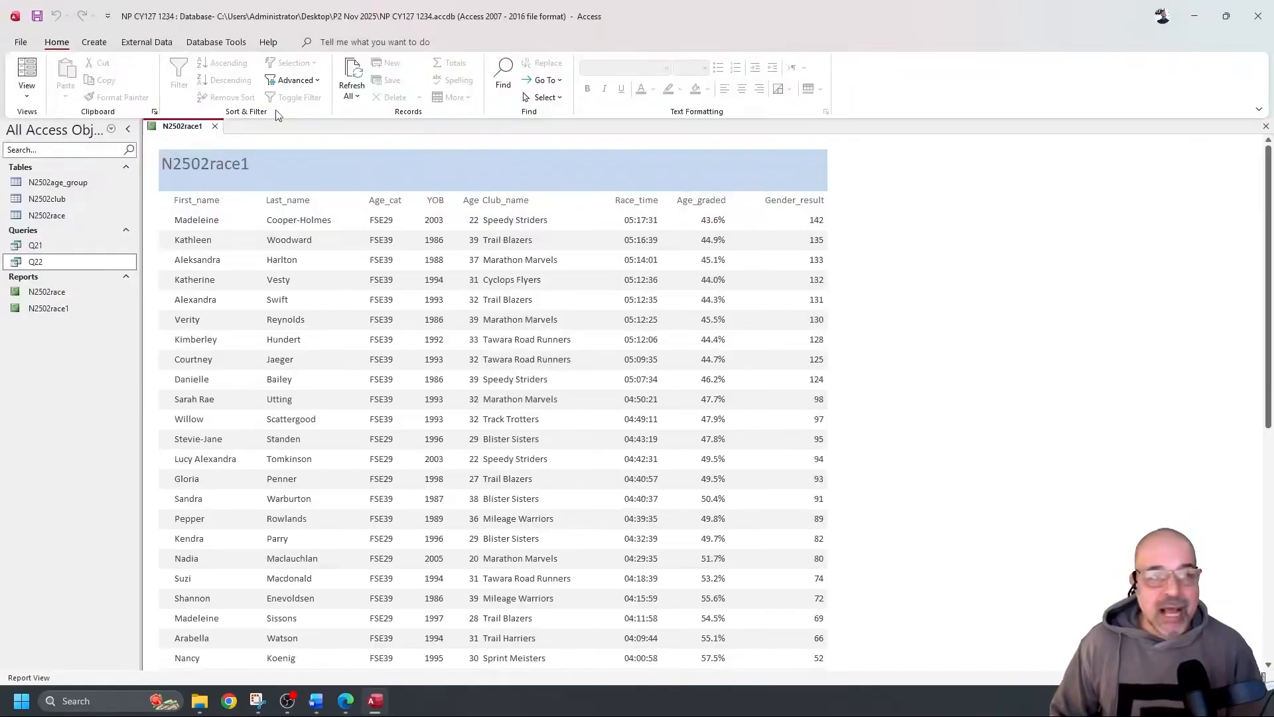
{"action": "left_click", "coordinate": [27, 85]}
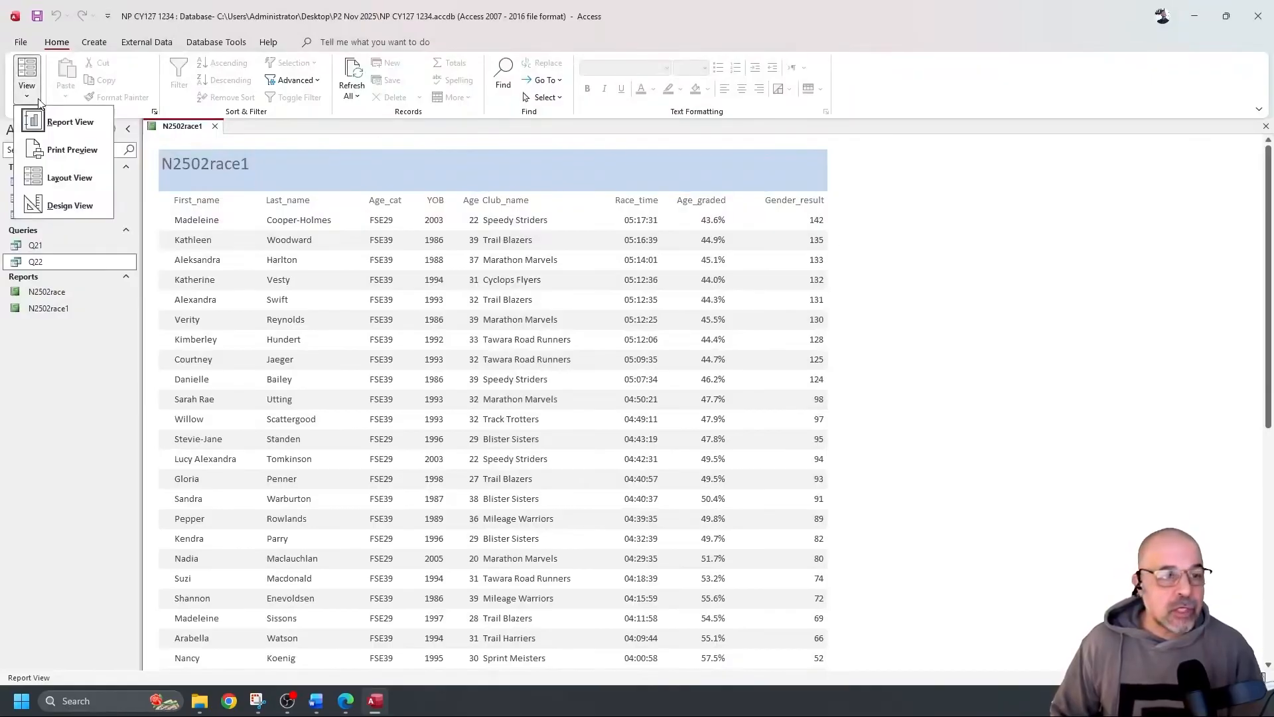
{"action": "left_click", "coordinate": [80, 206]}
Change the Report Header title label to 'Senior Female Club Competitors'
{"action": "left_click", "coordinate": [230, 175]}
{"action": "double_click", "coordinate": [230, 176]}
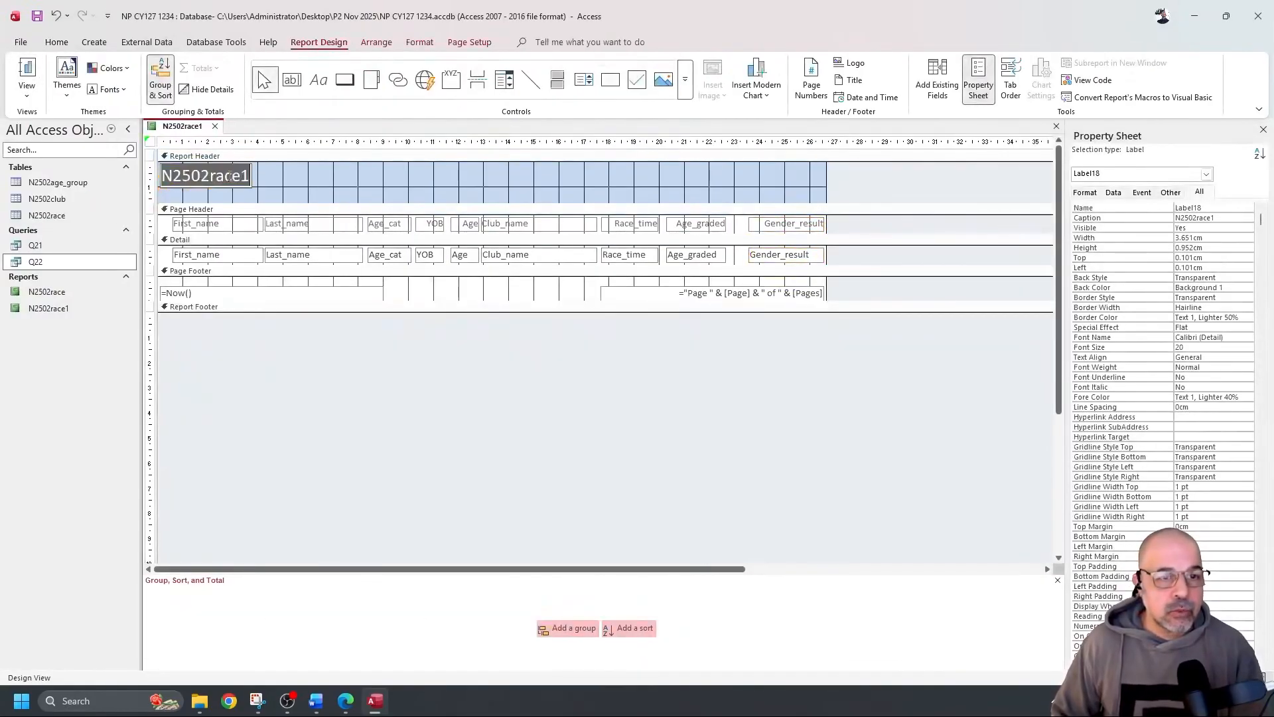
{"action": "type", "text": "Senior Fema"}
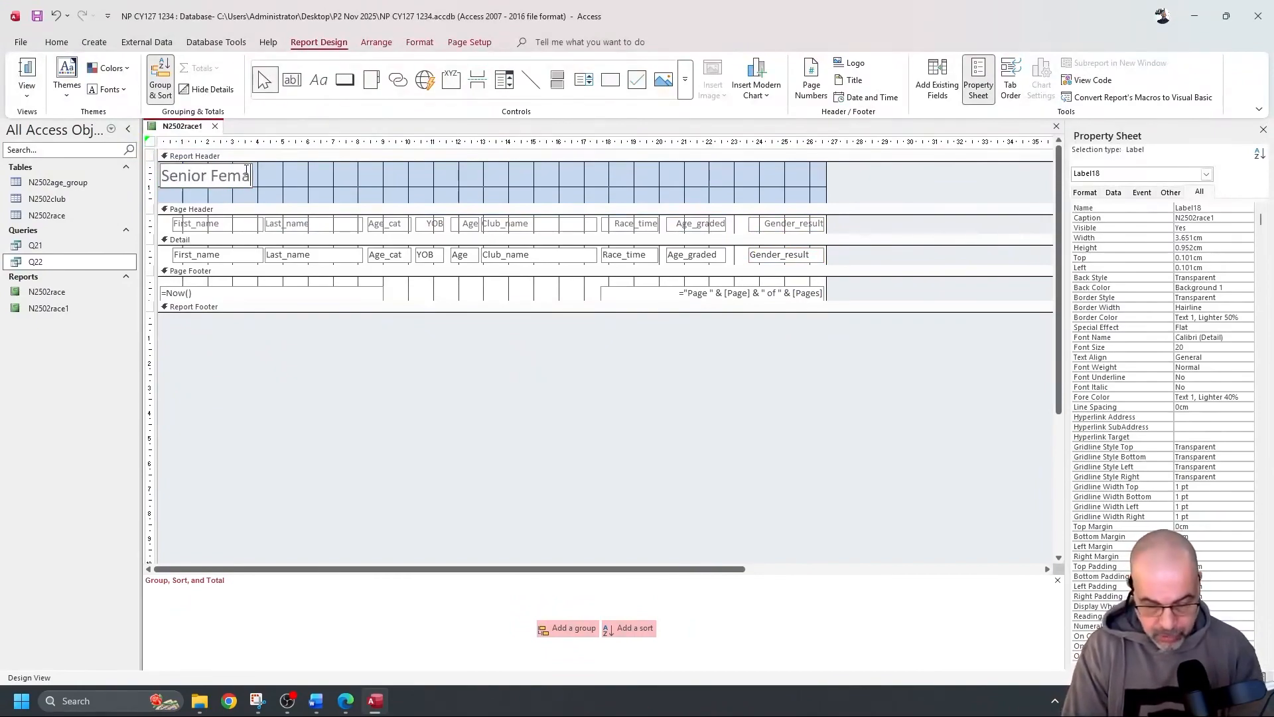
{"action": "type", "text": "le Club"}
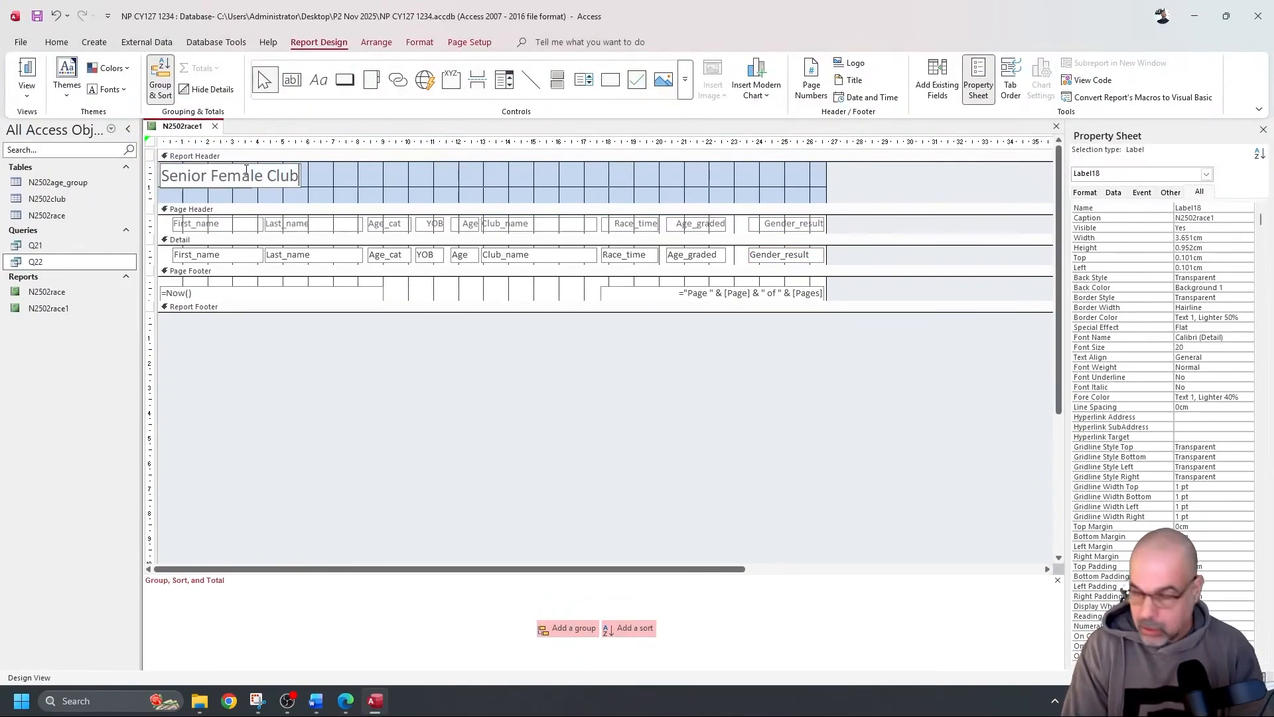
{"action": "type", "text": " Co"}
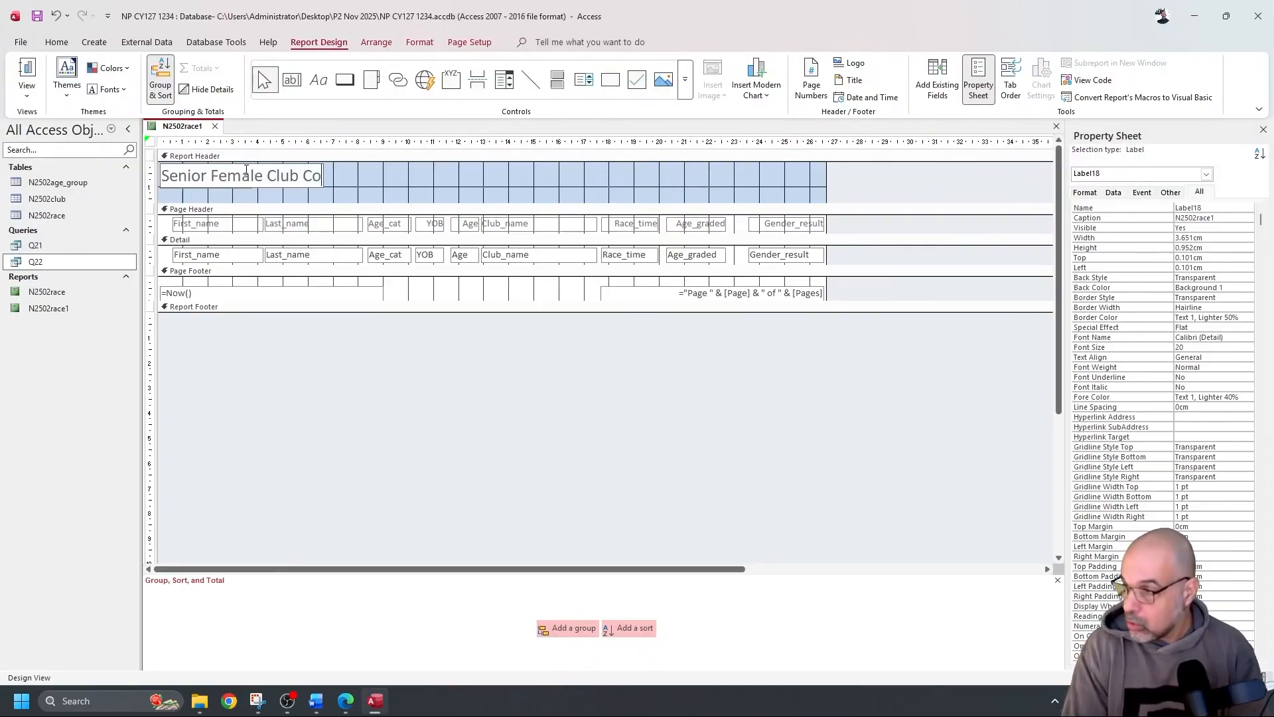
{"action": "type", "text": "mpetit"}
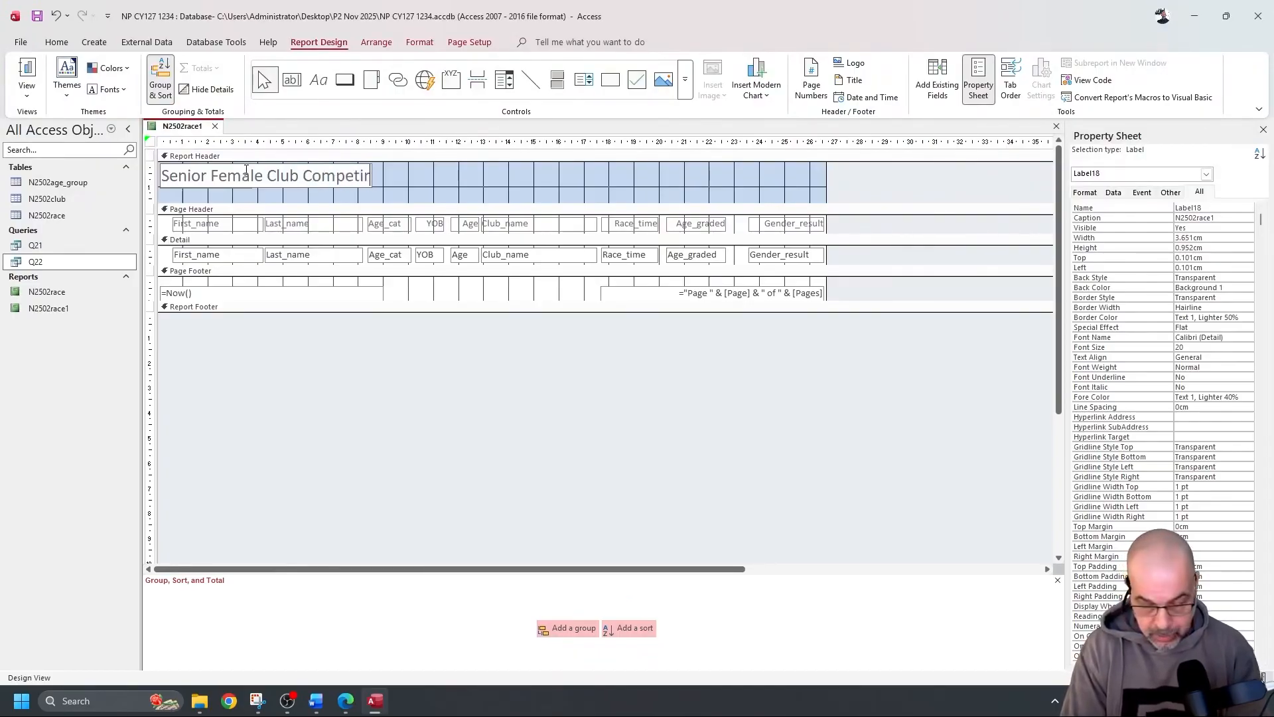
{"action": "type", "text": "ors"}
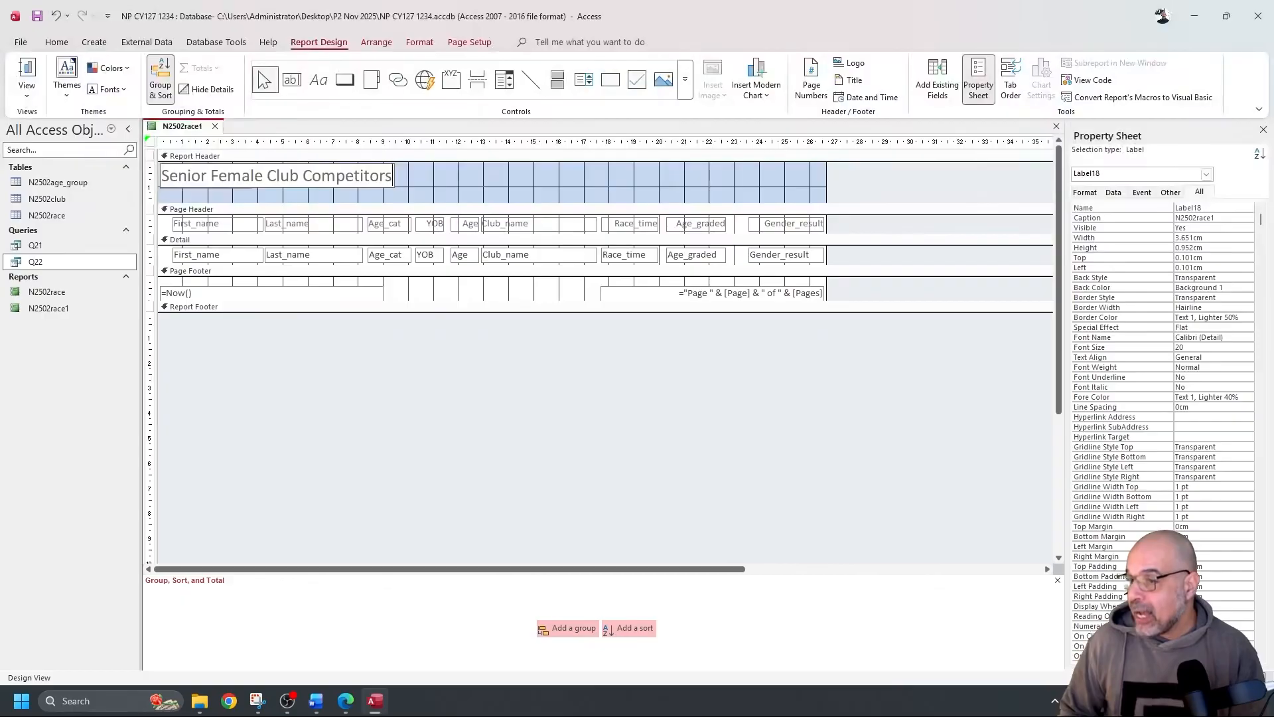
{"action": "key", "text": "alt+Tab"}
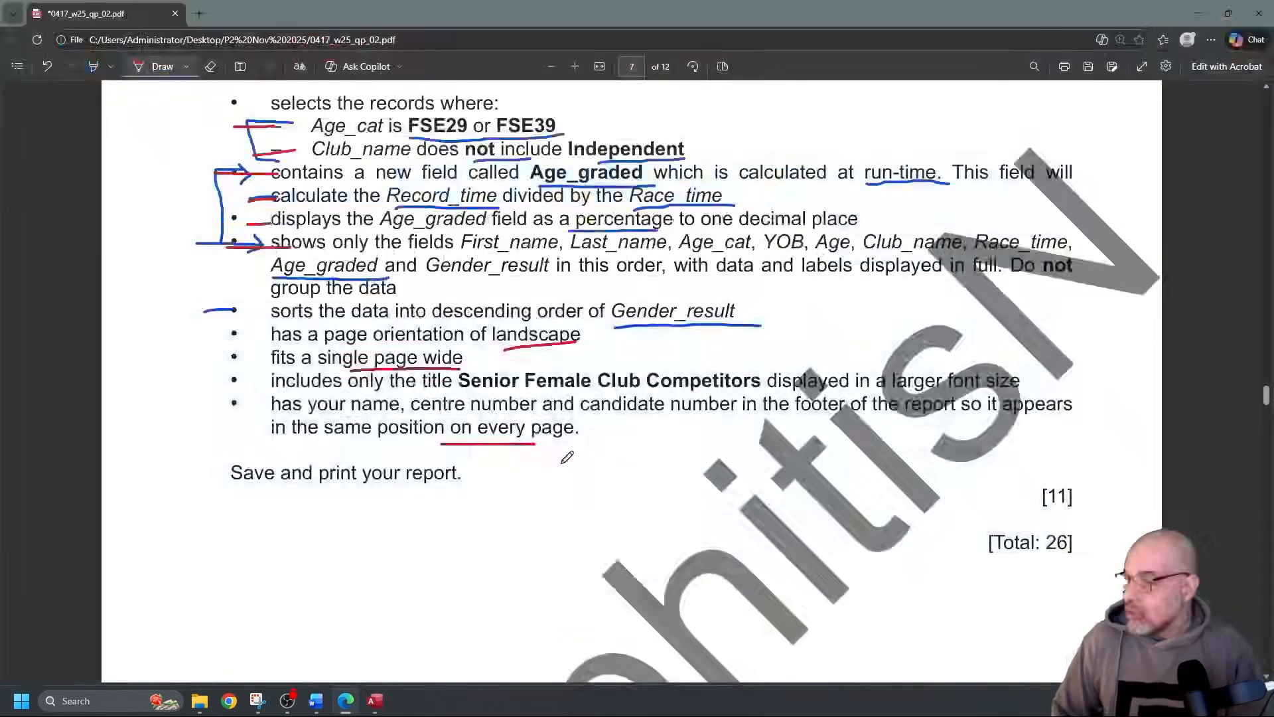
Underline 'in the footer of the report' in red on the question paper
{"action": "left_click_drag", "start_coordinate": [753, 412], "coordinate": [948, 409]}
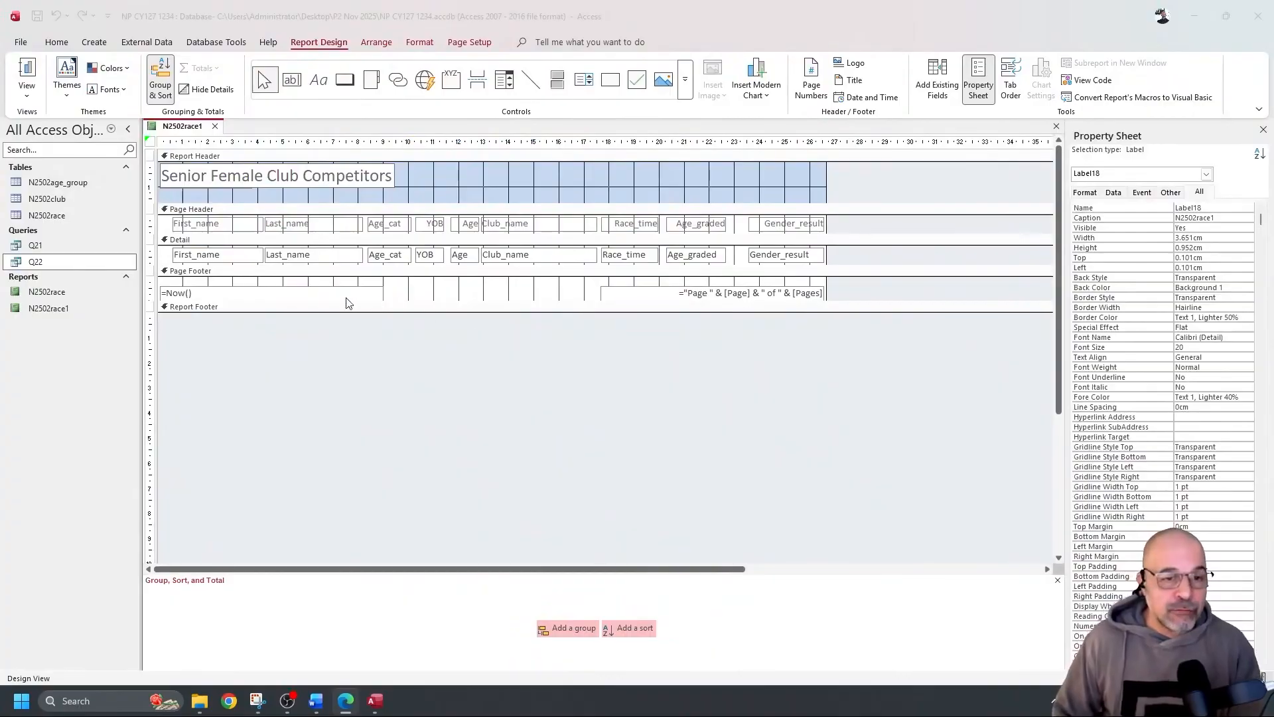
Replace the footer's date and page-number fields with a label holding the candidate's name
{"action": "left_click_drag", "start_coordinate": [355, 282], "coordinate": [673, 299]}
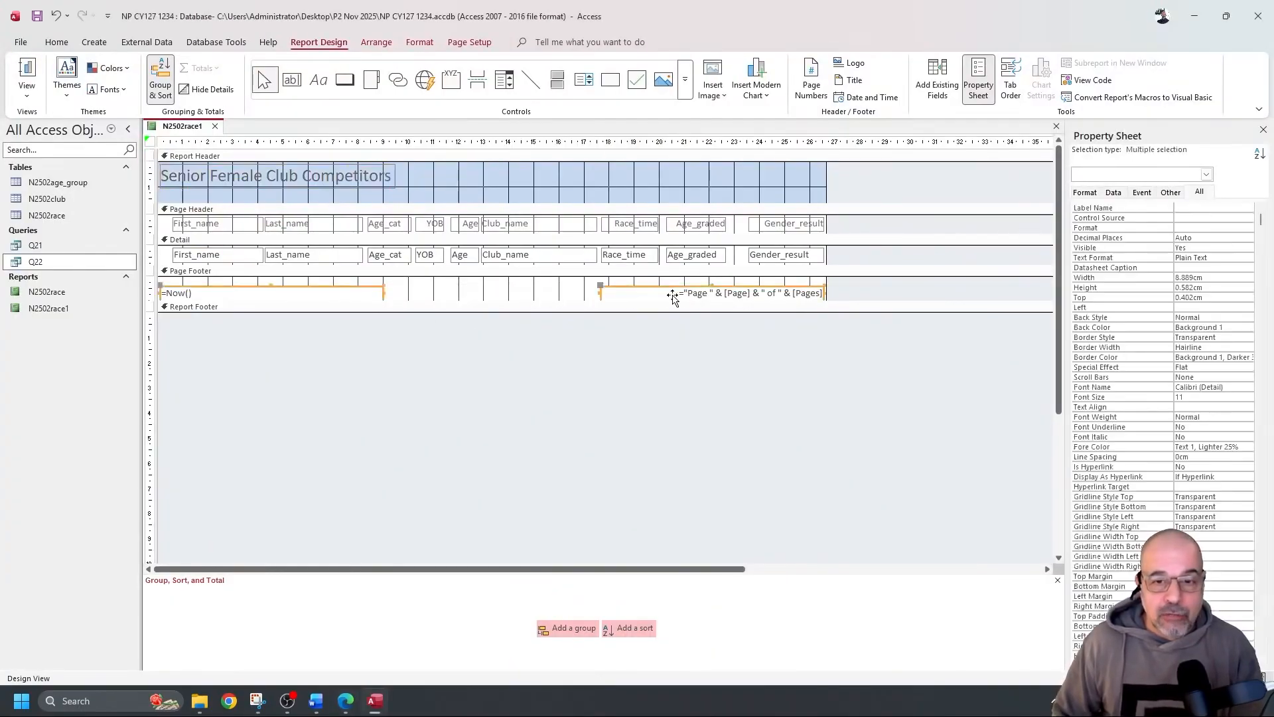
{"action": "key", "text": "Delete"}
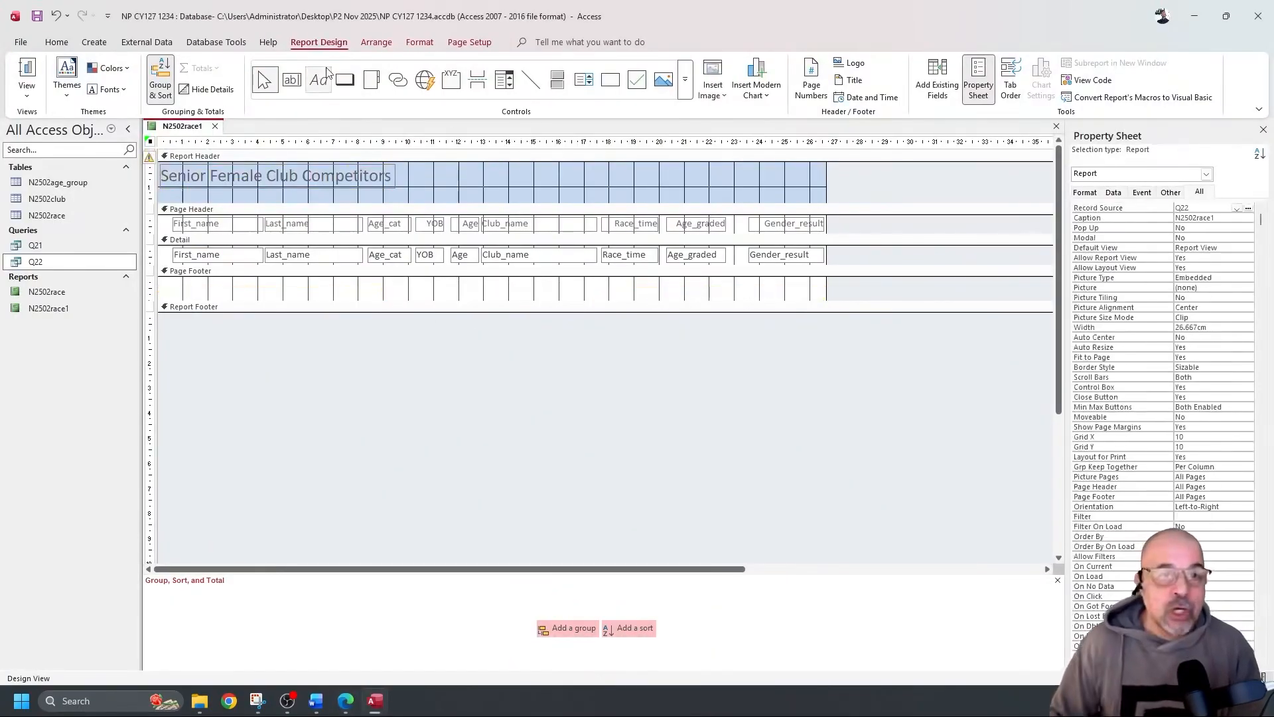
{"action": "left_click", "coordinate": [329, 81]}
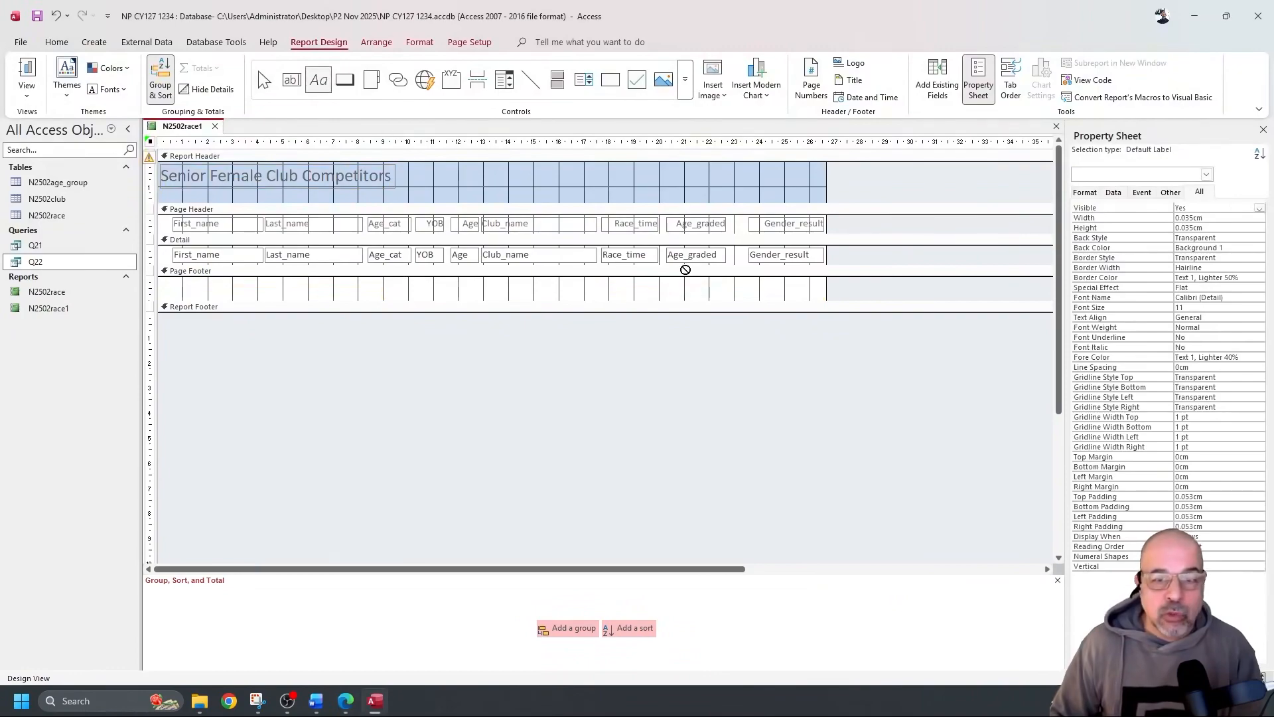
{"action": "left_click_drag", "start_coordinate": [675, 282], "coordinate": [823, 296]}
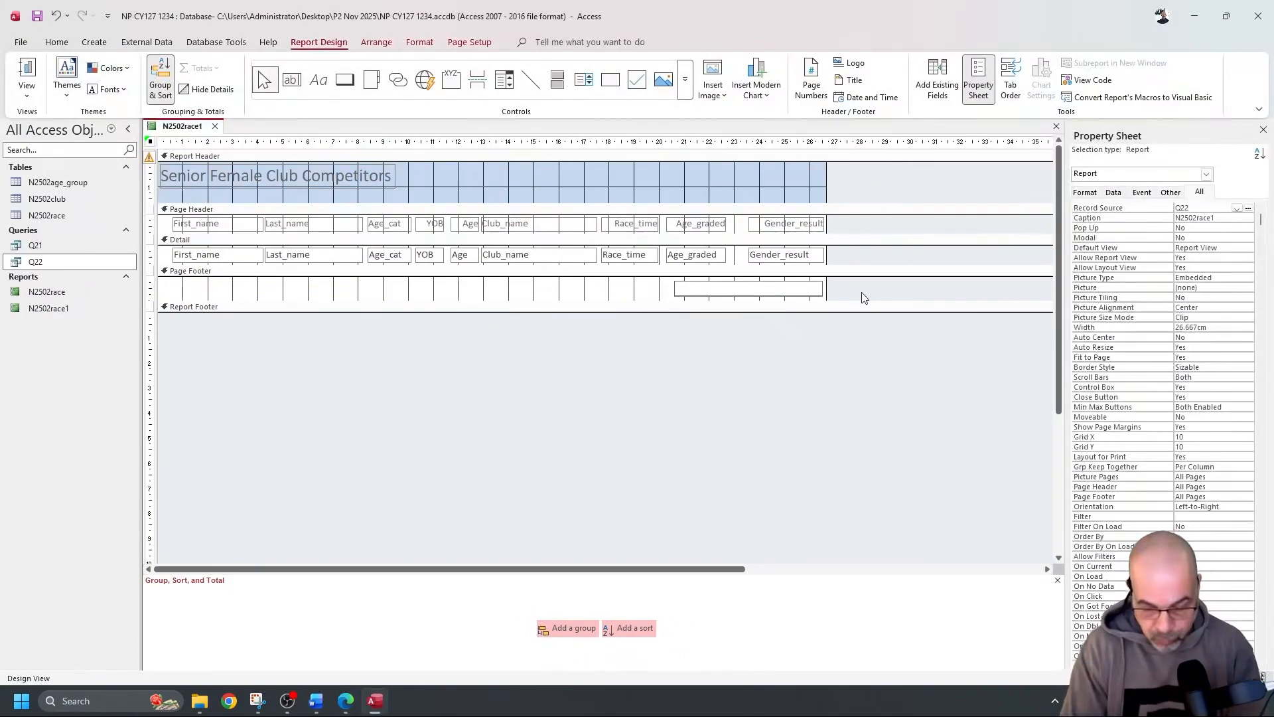
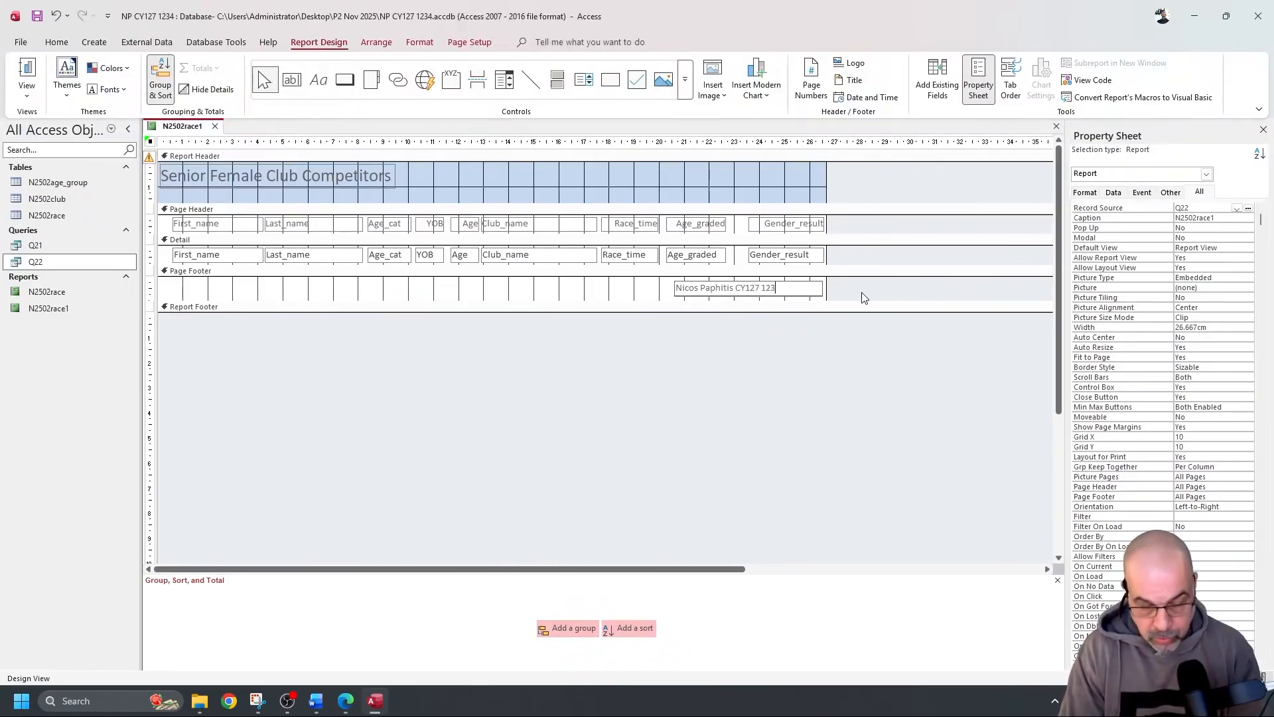
{"action": "left_click", "coordinate": [622, 298]}
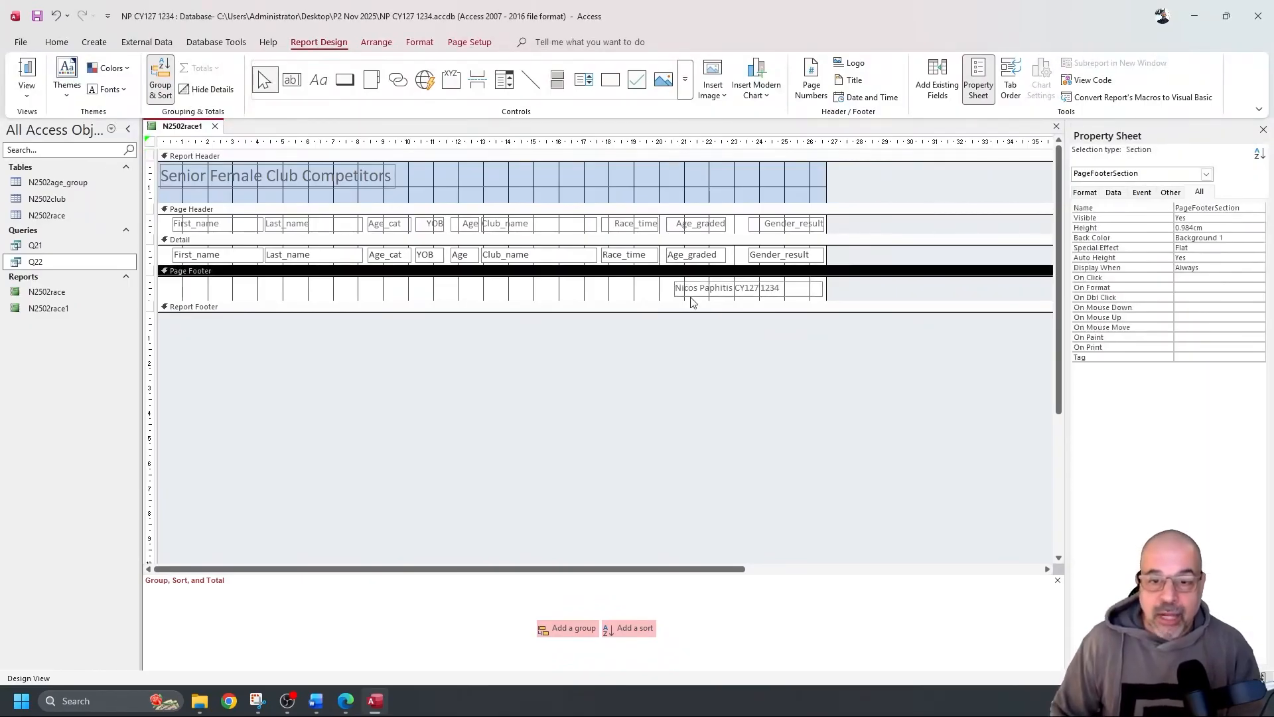
Right-align the footer label's text and view the report with its data
{"action": "left_click", "coordinate": [713, 290]}
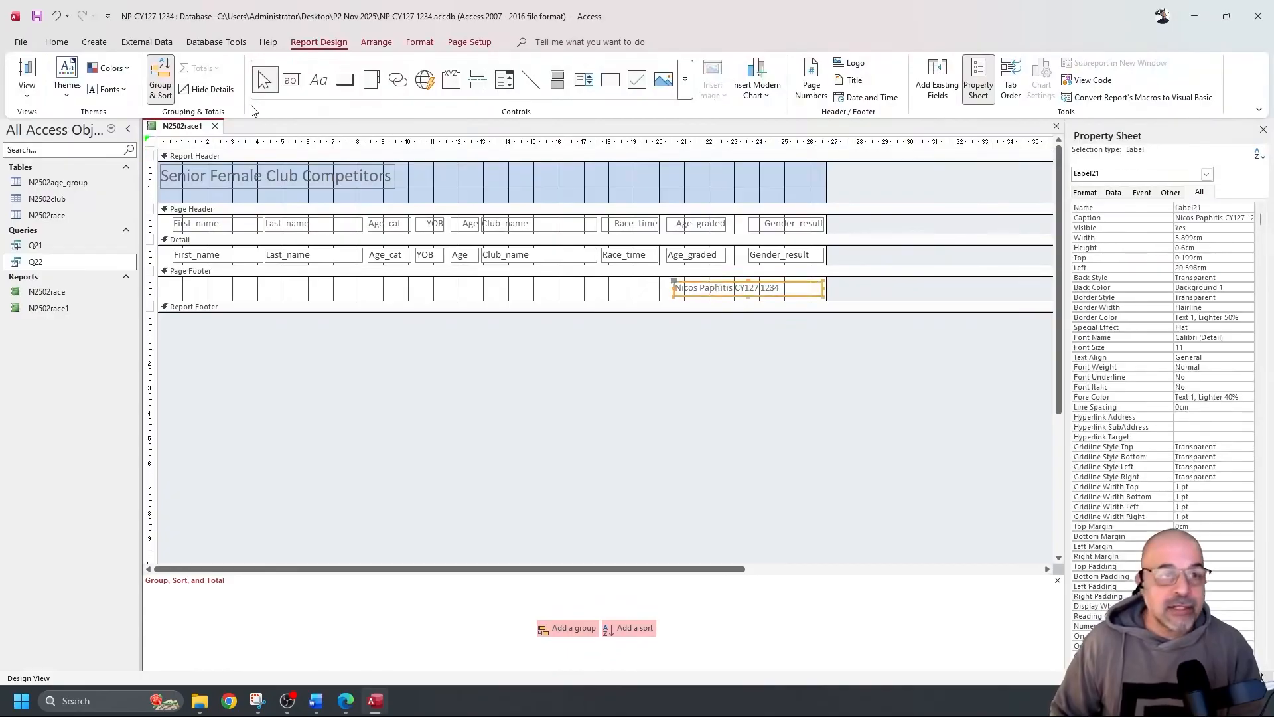
{"action": "left_click", "coordinate": [59, 43]}
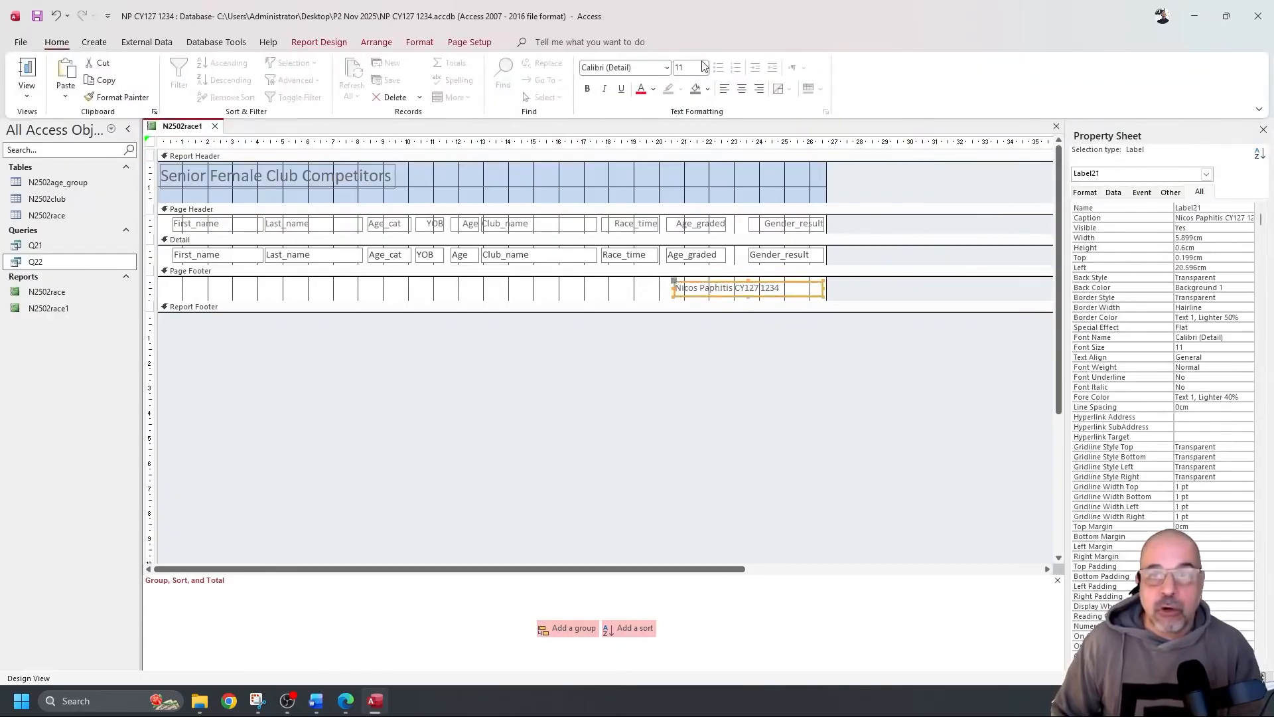
{"action": "left_click", "coordinate": [759, 90]}
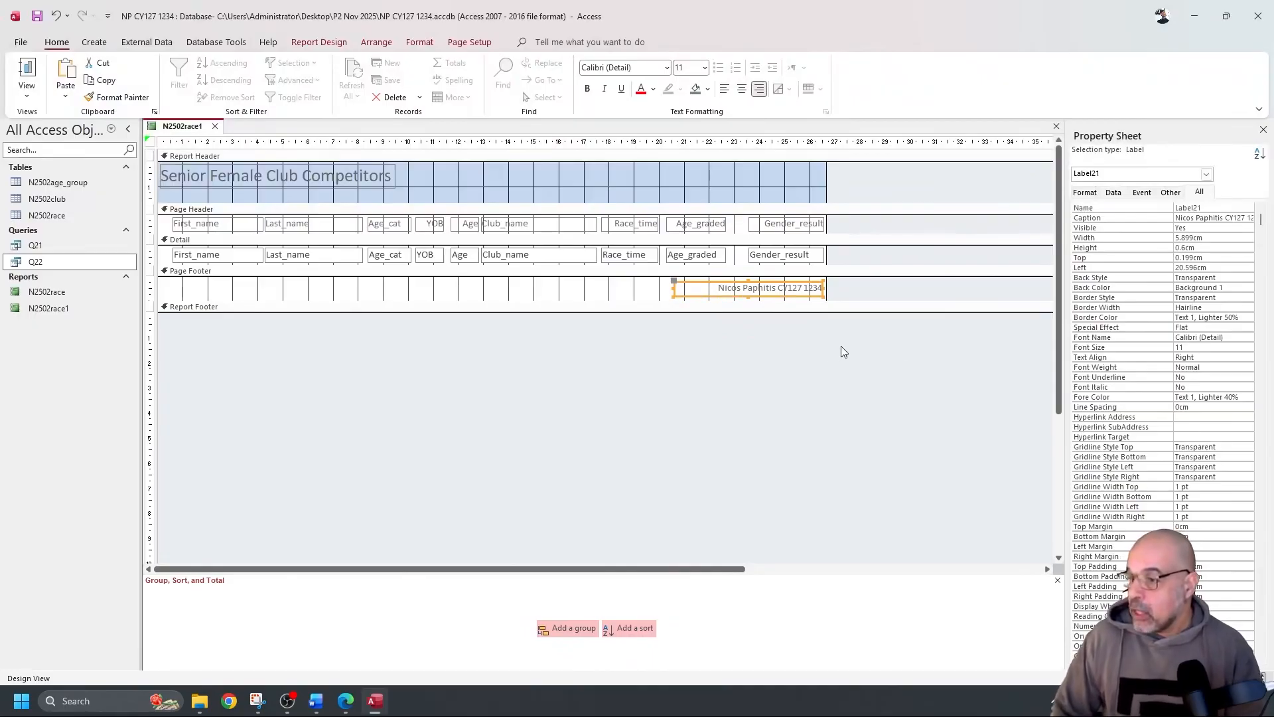
{"action": "left_click", "coordinate": [27, 74]}
{"action": "scroll", "coordinate": [794, 239], "scroll_direction": "down", "scroll_amount": 3}
{"action": "scroll", "coordinate": [790, 279], "scroll_direction": "down", "scroll_amount": 5}
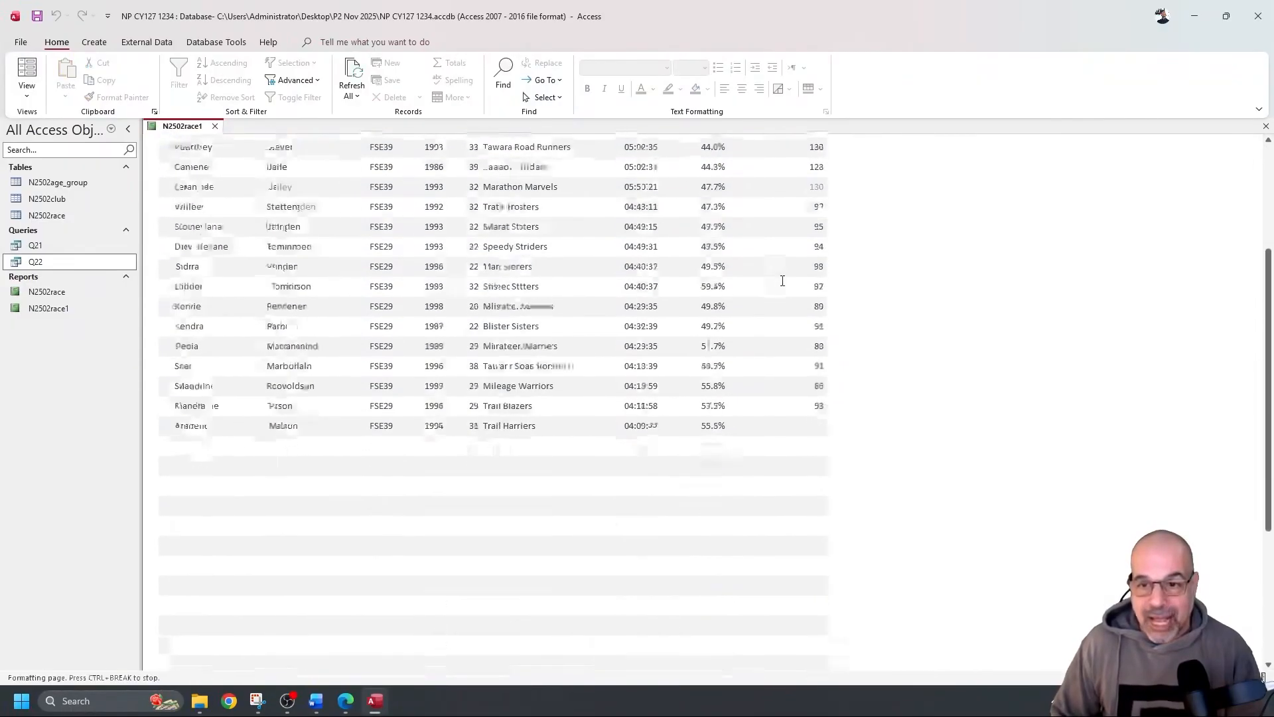
{"action": "scroll", "coordinate": [790, 279], "scroll_direction": "up", "scroll_amount": 8}
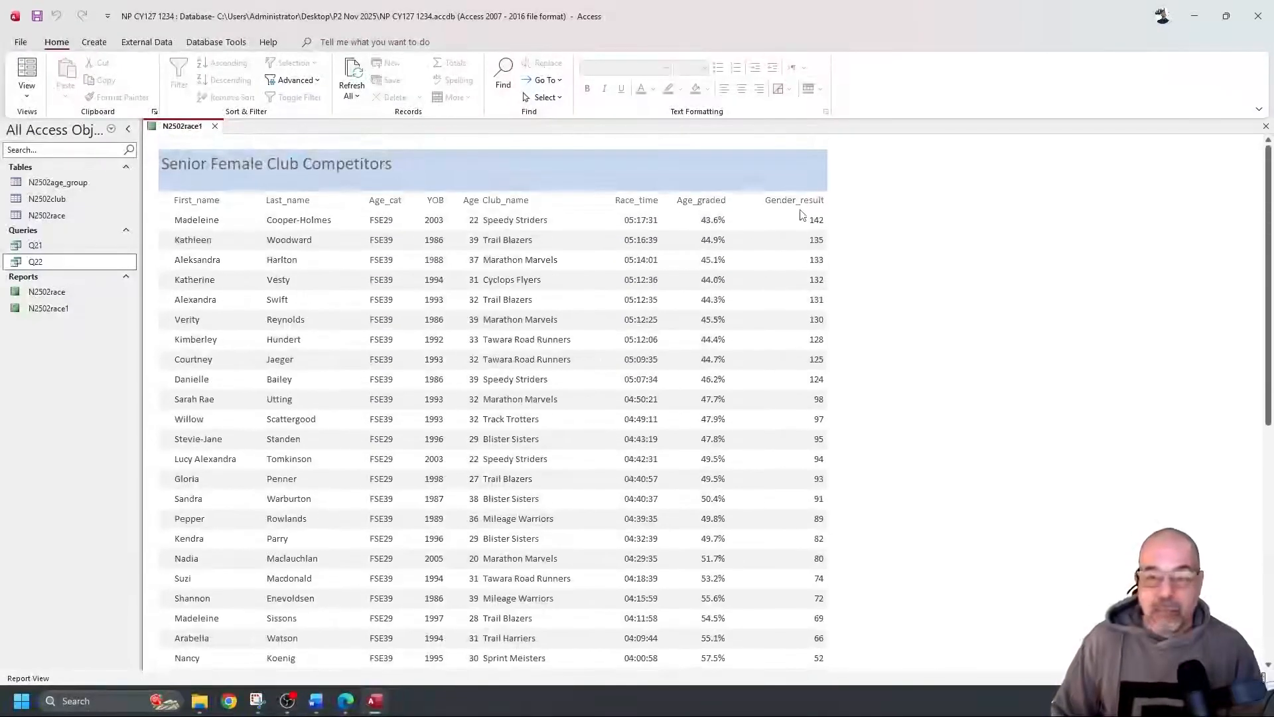
{"action": "scroll", "coordinate": [843, 258], "scroll_direction": "down", "scroll_amount": 2}
{"action": "scroll", "coordinate": [844, 255], "scroll_direction": "up", "scroll_amount": 2}
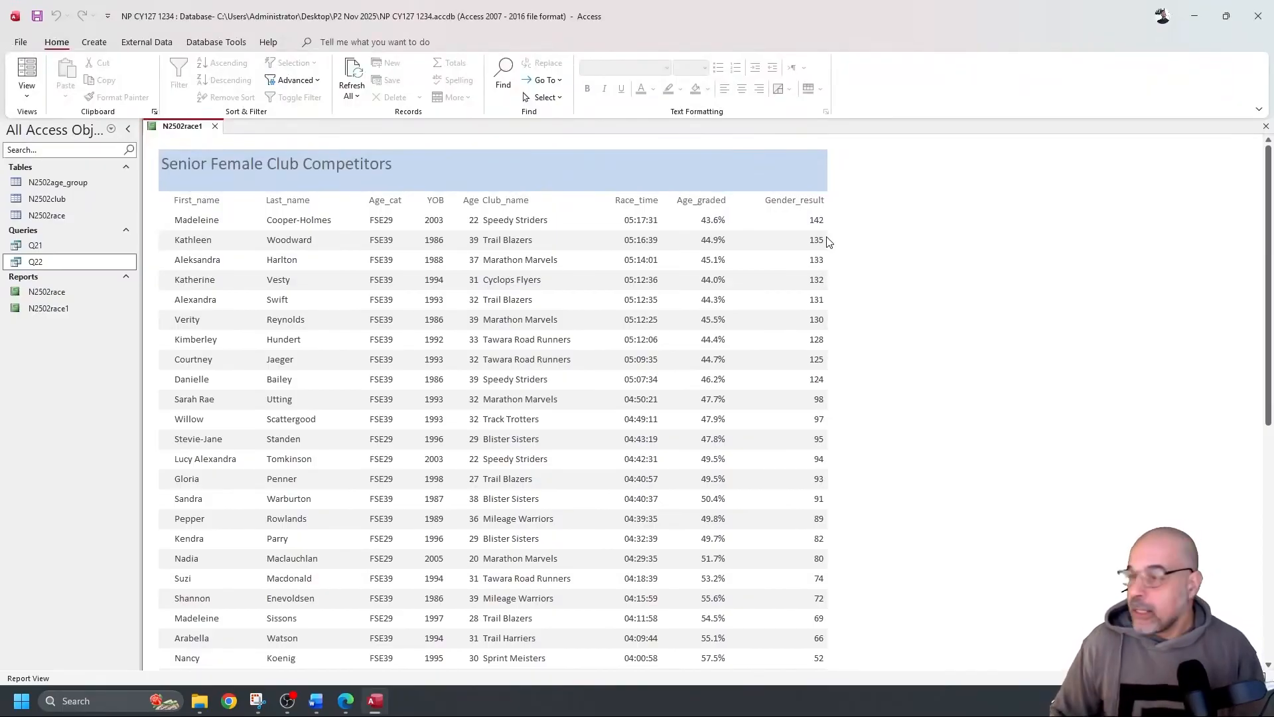
{"action": "key", "text": "alt+Tab"}
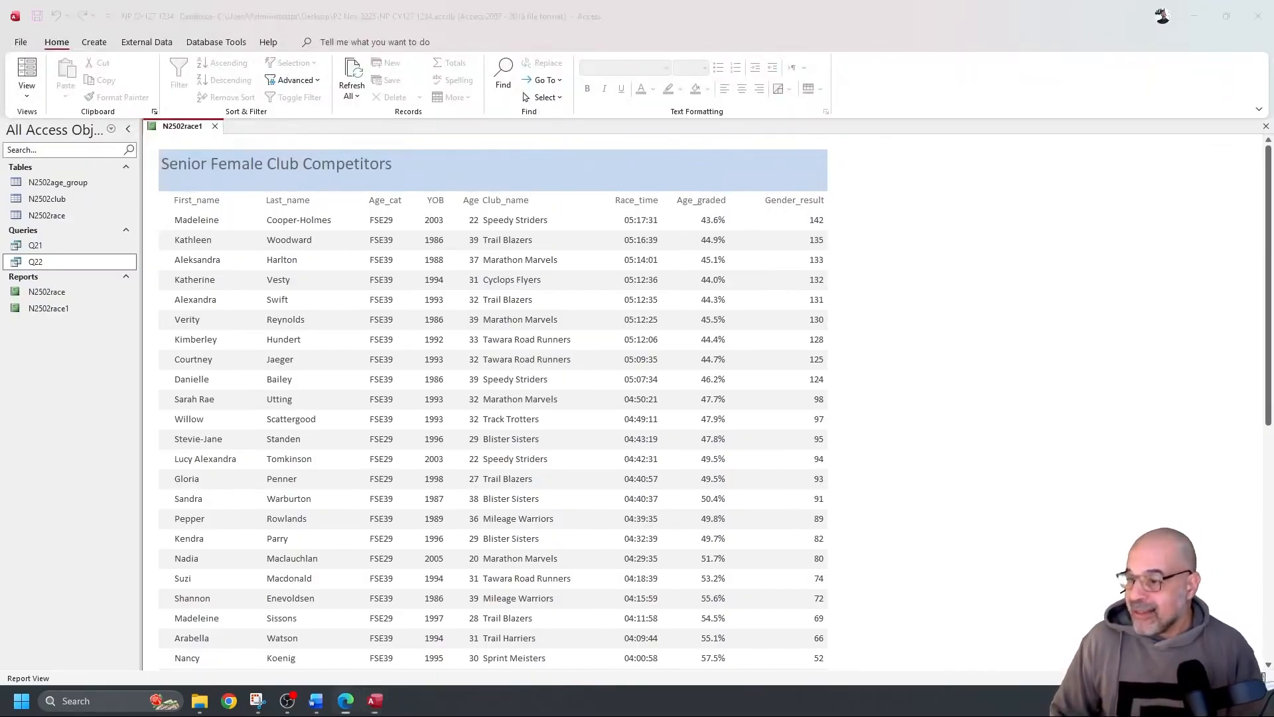
Open the N2502race1 report in Print Preview from the File > Print options
{"action": "left_click", "coordinate": [23, 43]}
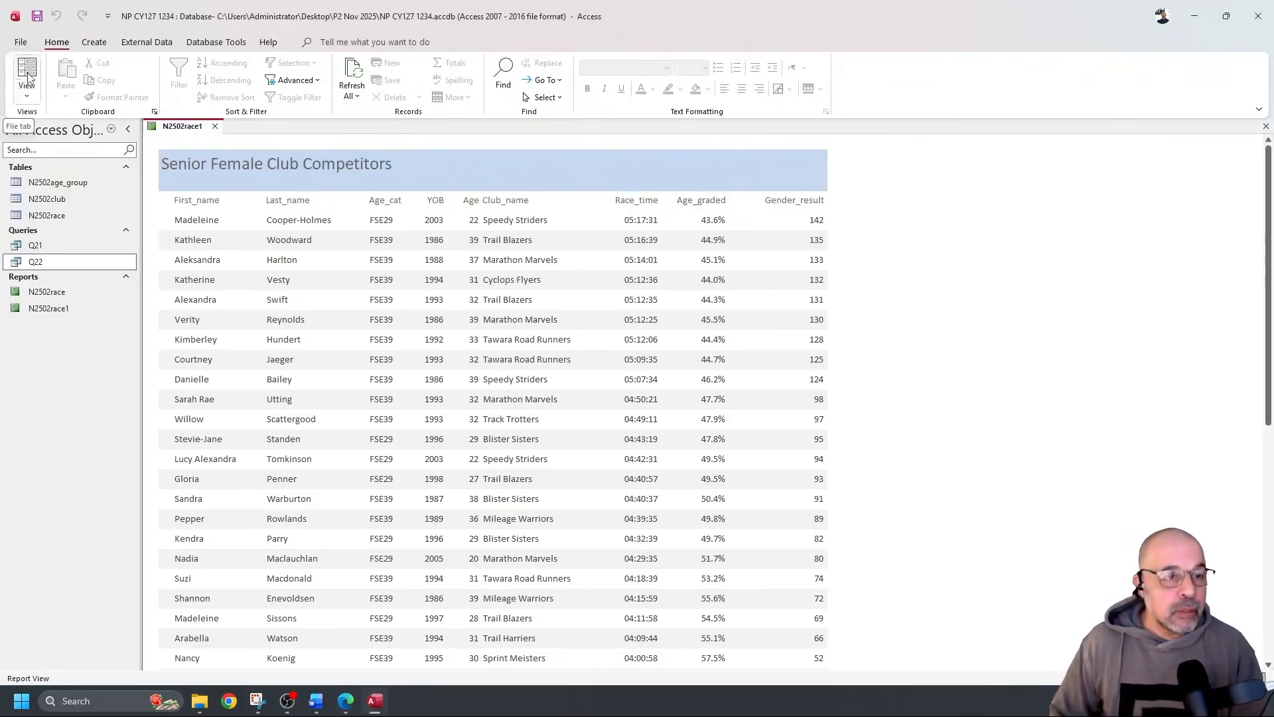
{"action": "key", "text": "alt+space"}
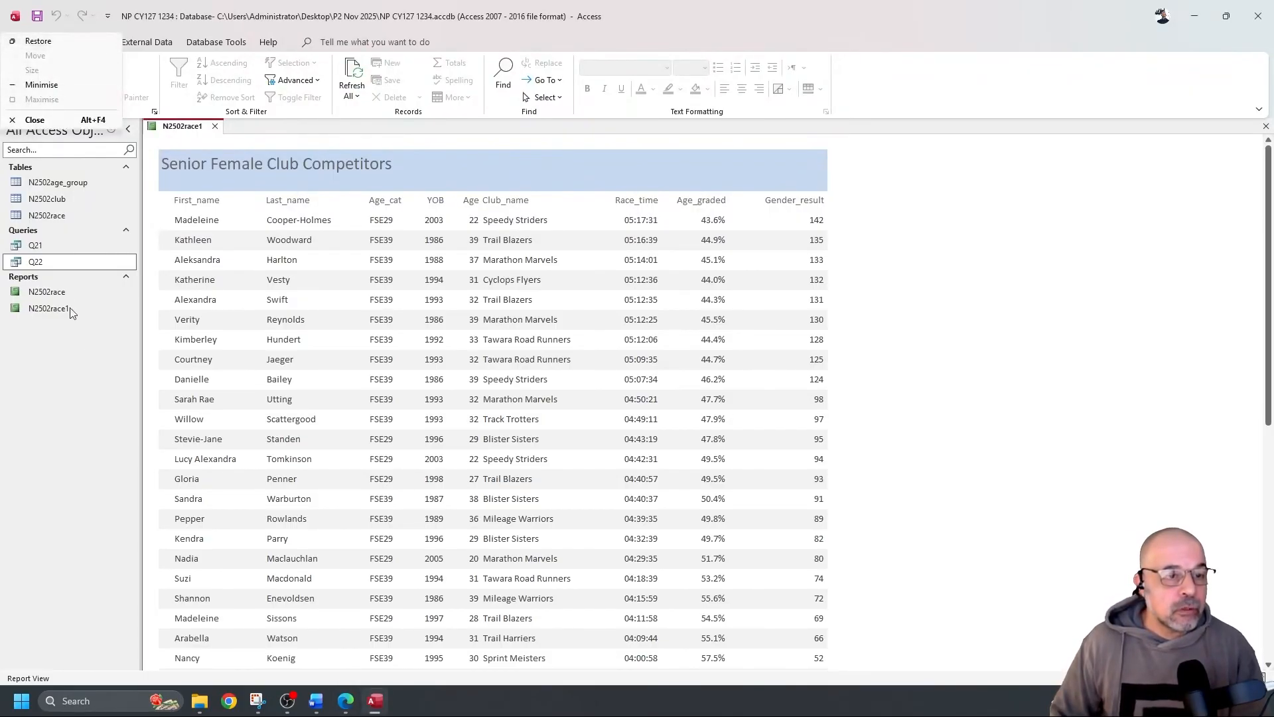
{"action": "key", "text": "Escape"}
{"action": "left_click", "coordinate": [21, 42]}
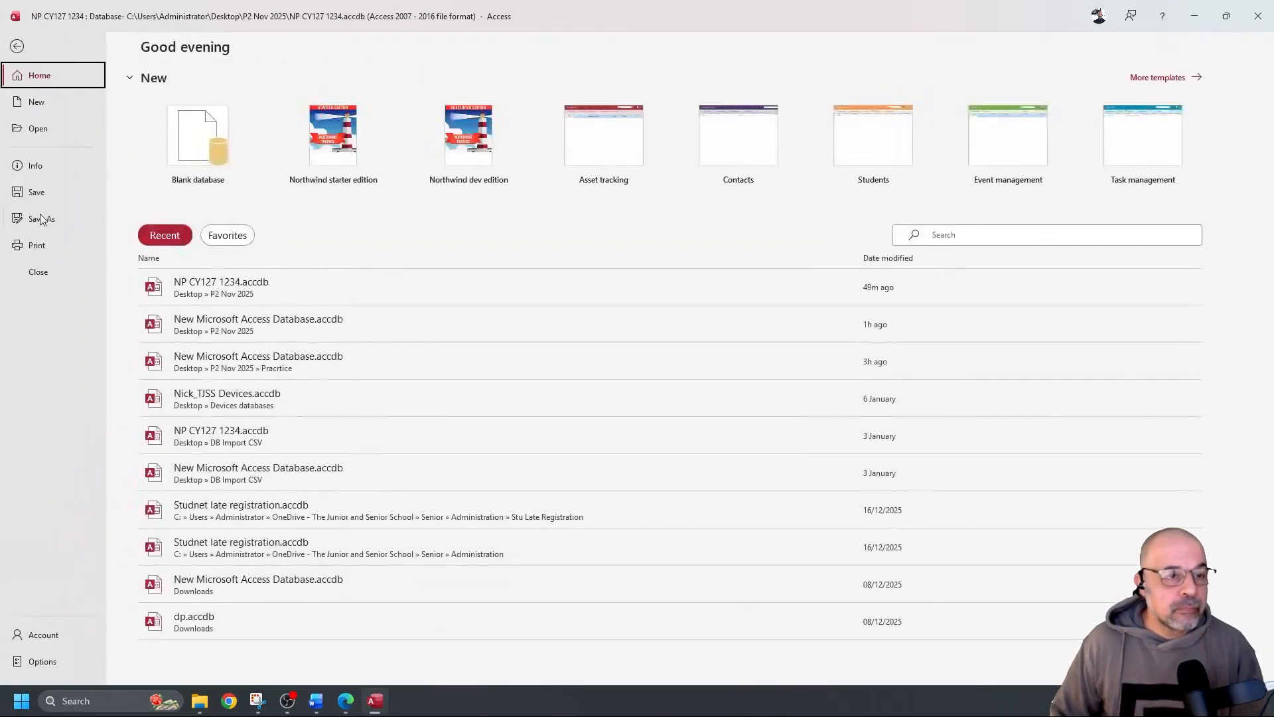
{"action": "left_click", "coordinate": [39, 245]}
{"action": "left_click", "coordinate": [266, 187]}
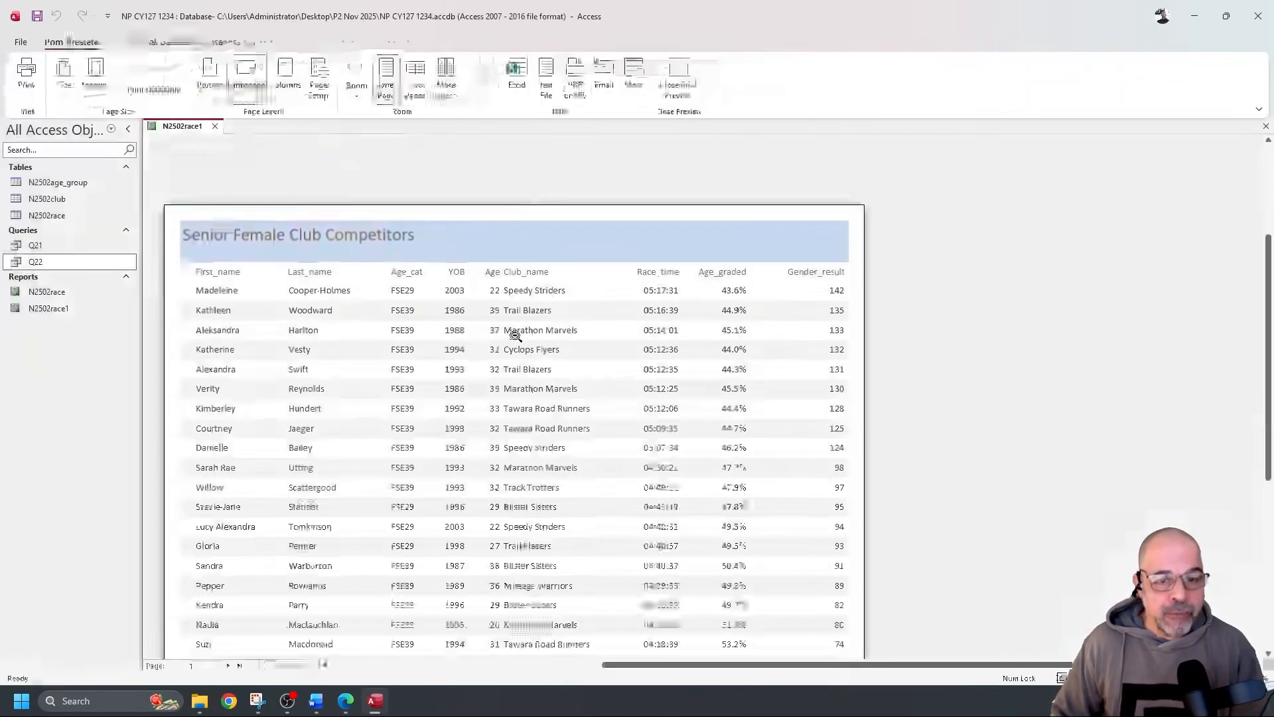
Check pages 1 and 2 of the landscape preview for the name-and-number footer
{"action": "scroll", "coordinate": [518, 345], "scroll_direction": "down", "scroll_amount": 5}
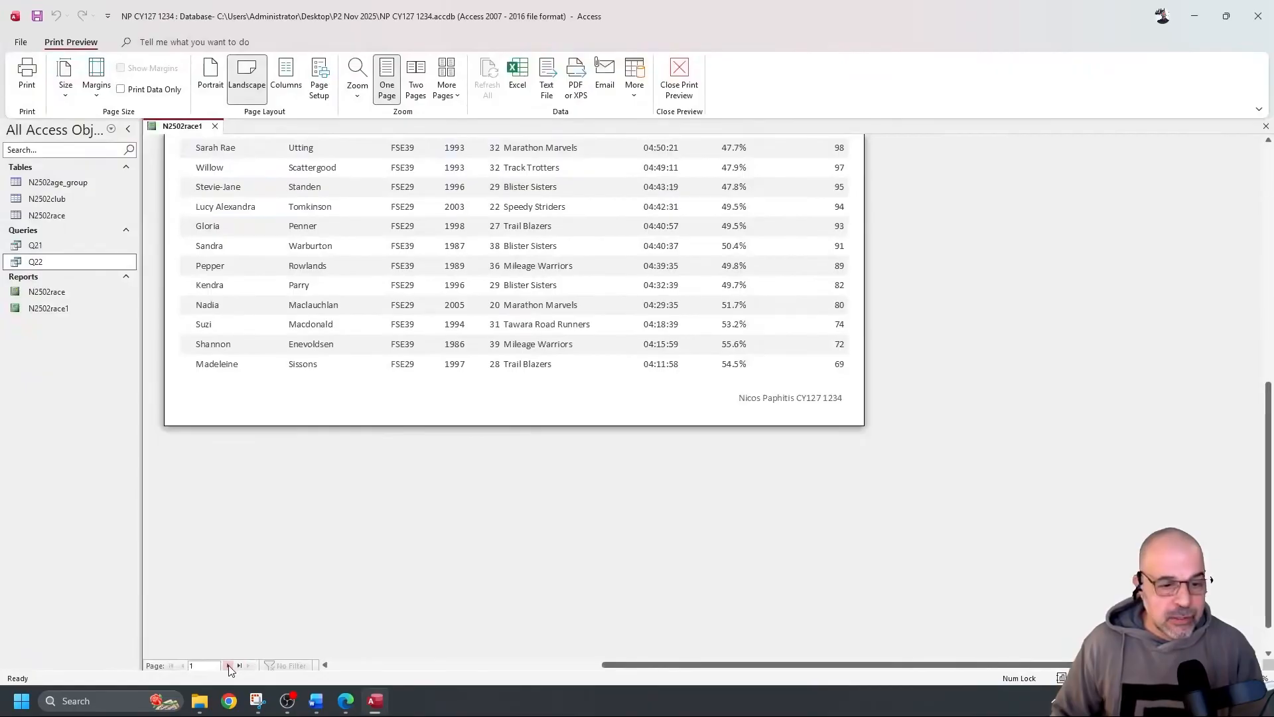
{"action": "left_click", "coordinate": [228, 666]}
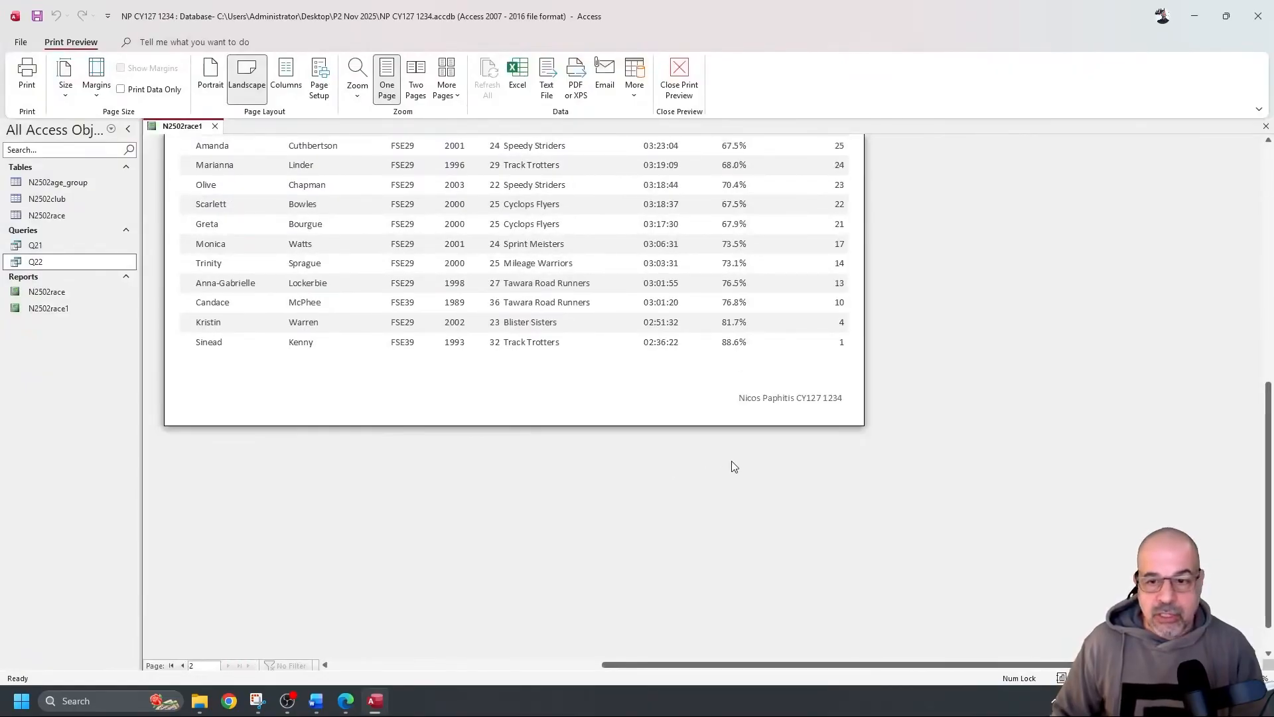
{"action": "left_click", "coordinate": [181, 666]}
{"action": "scroll", "coordinate": [605, 378], "scroll_direction": "up", "scroll_amount": 5}
{"action": "scroll", "coordinate": [605, 383], "scroll_direction": "down", "scroll_amount": 5}
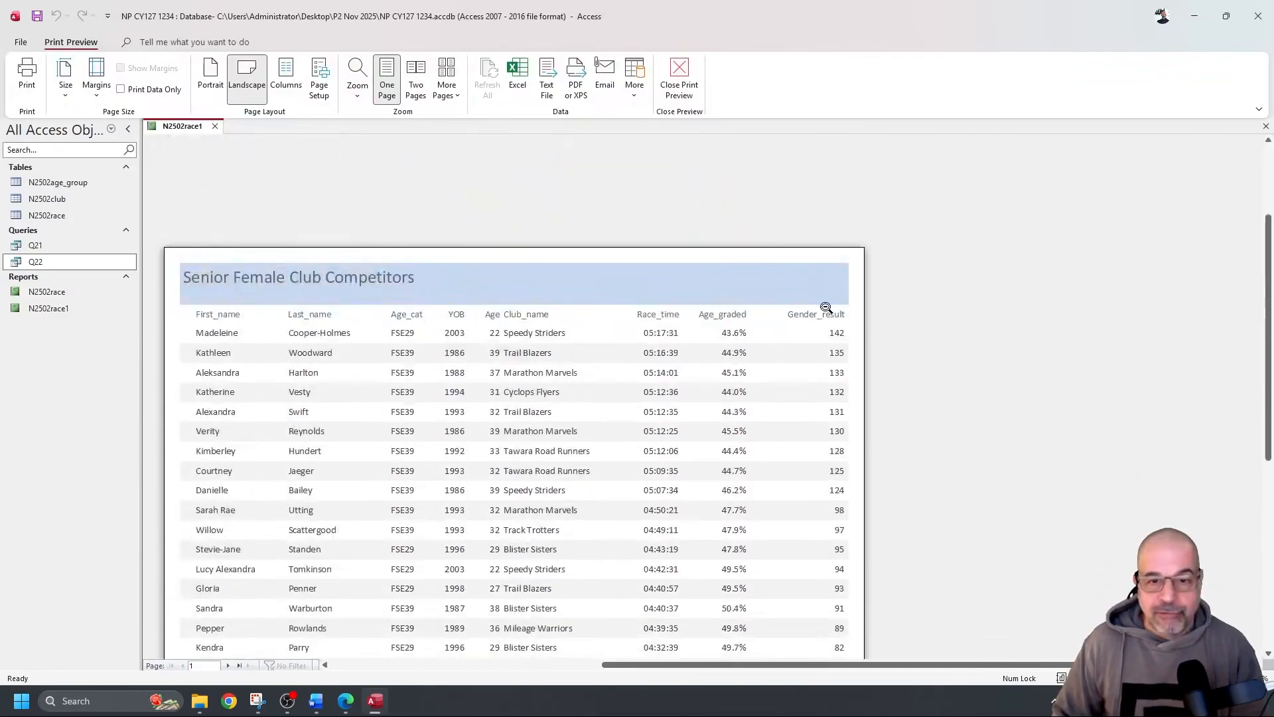
{"action": "scroll", "coordinate": [484, 375], "scroll_direction": "up", "scroll_amount": 4}
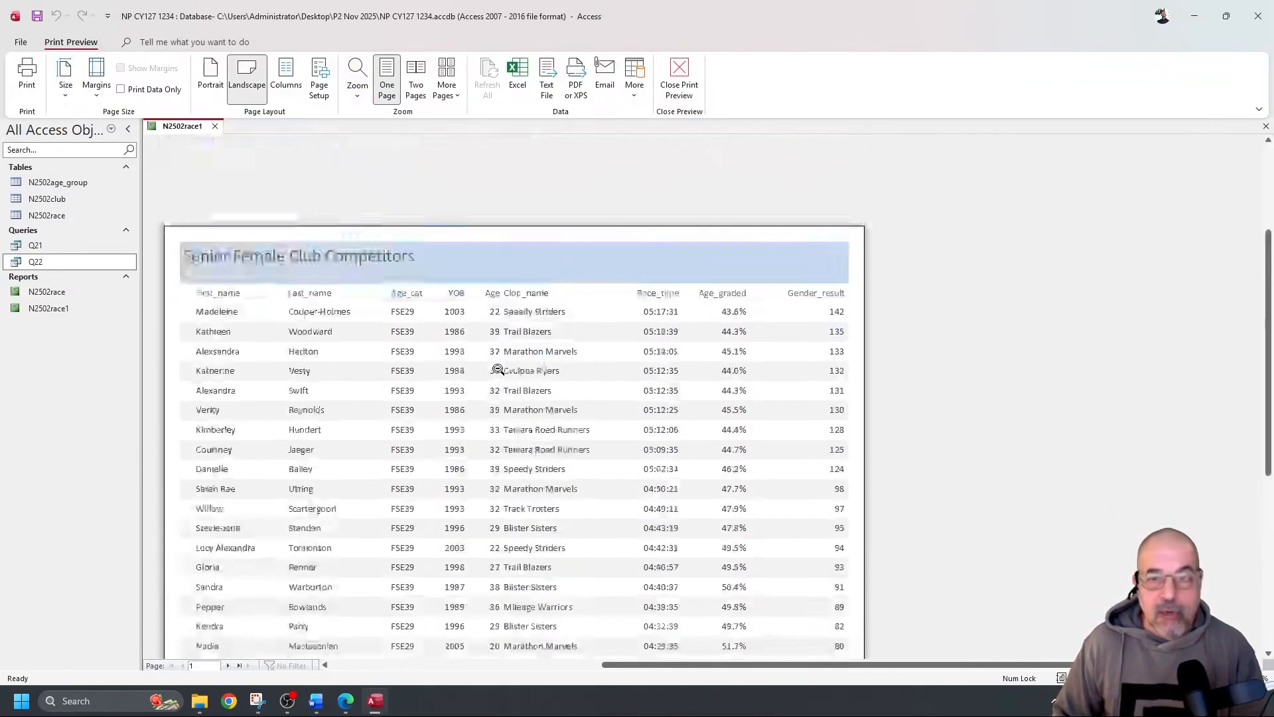
{"action": "key", "text": "alt+Tab"}
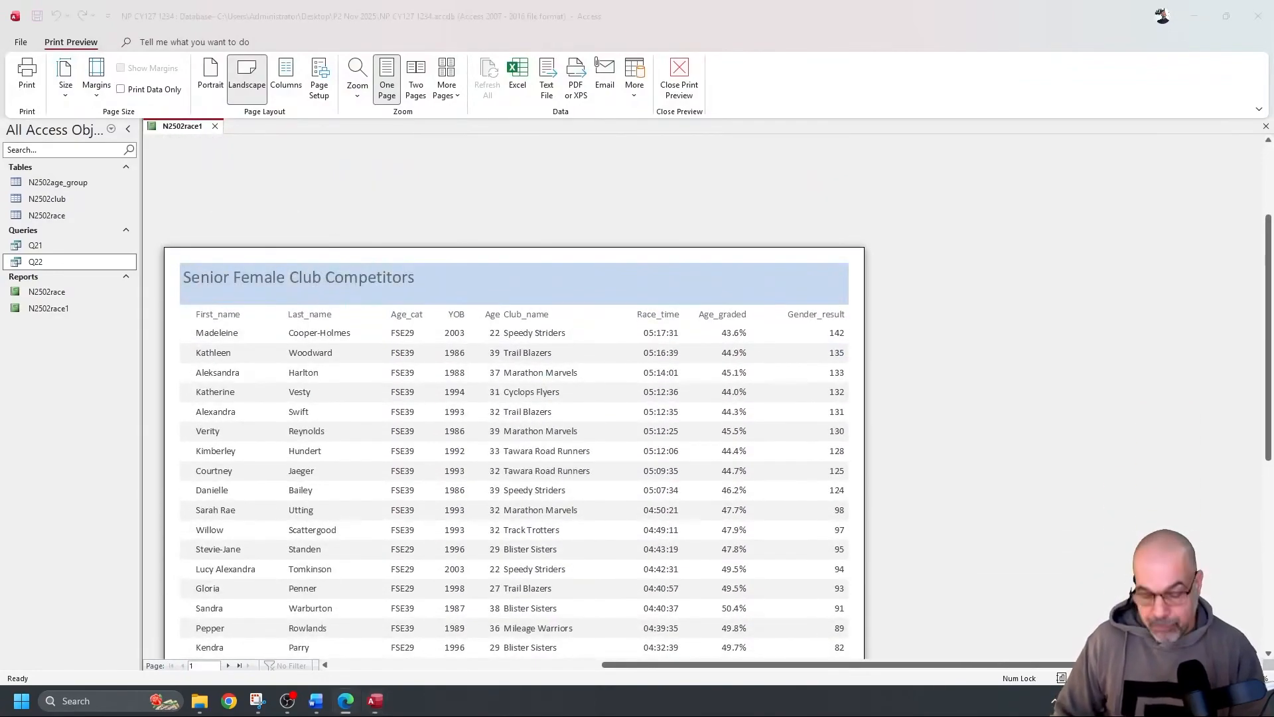